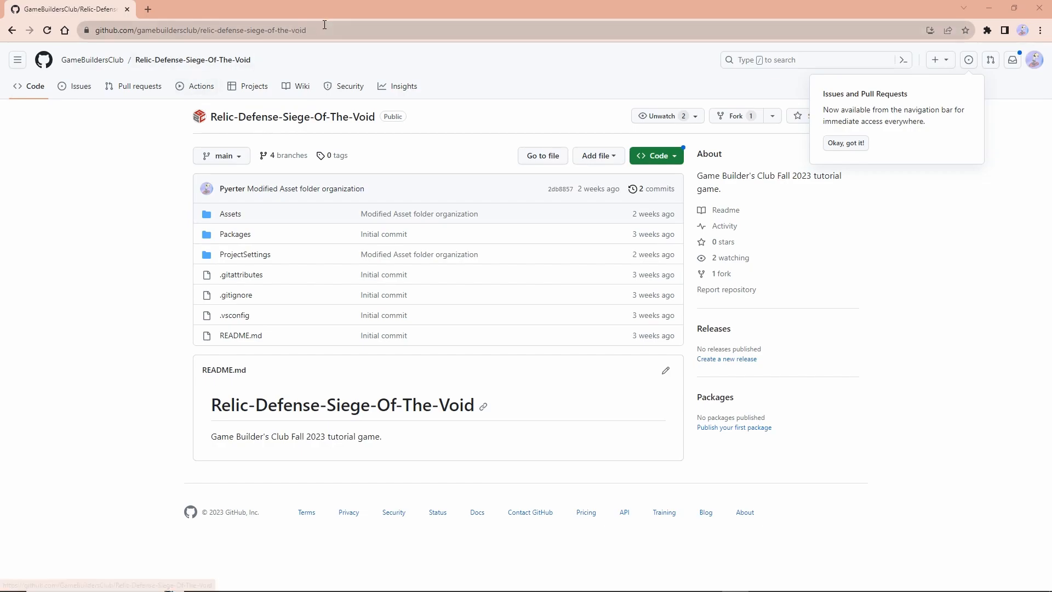
{"action": "left_click", "coordinate": [127, 31]}
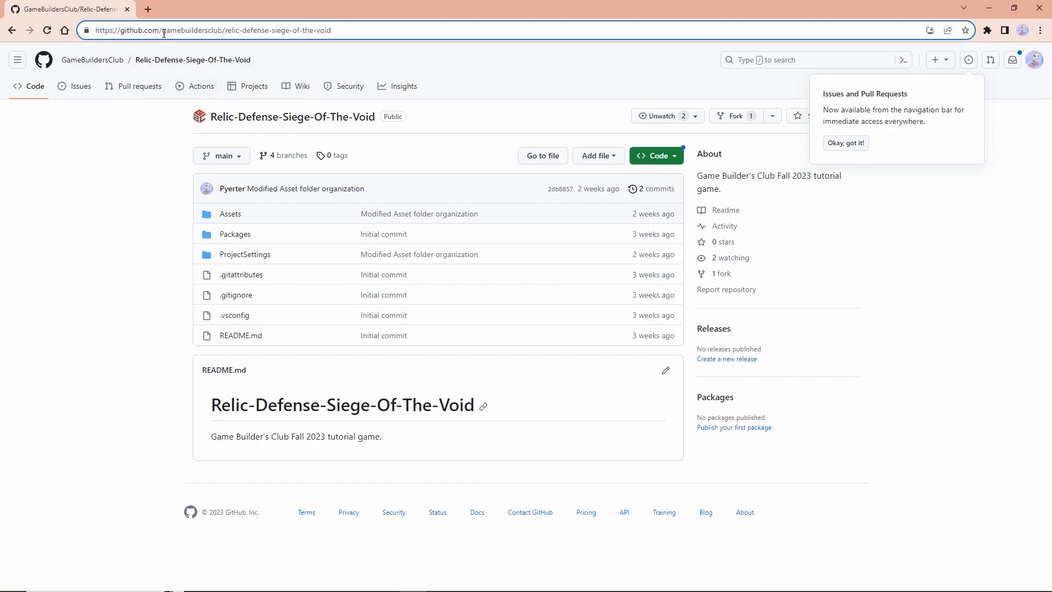
{"action": "left_click_drag", "start_coordinate": [162, 30], "coordinate": [370, 33]}
{"action": "left_click", "coordinate": [218, 31]}
{"action": "left_click", "coordinate": [369, 33]}
{"action": "left_click", "coordinate": [132, 213]}
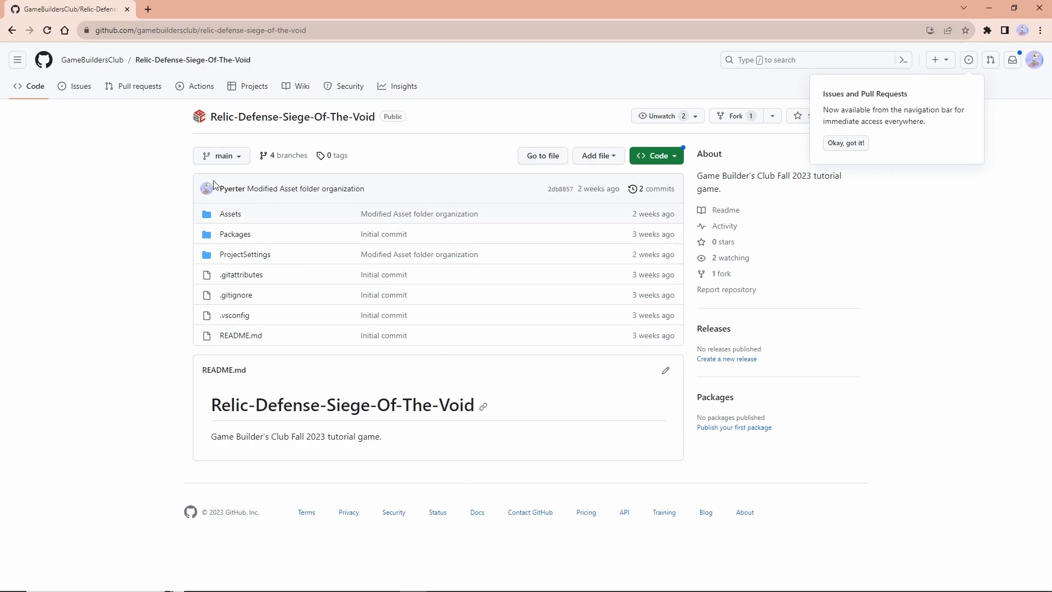
Switch the repository page to the week-0 branch and examine its files
{"action": "left_click", "coordinate": [229, 158]}
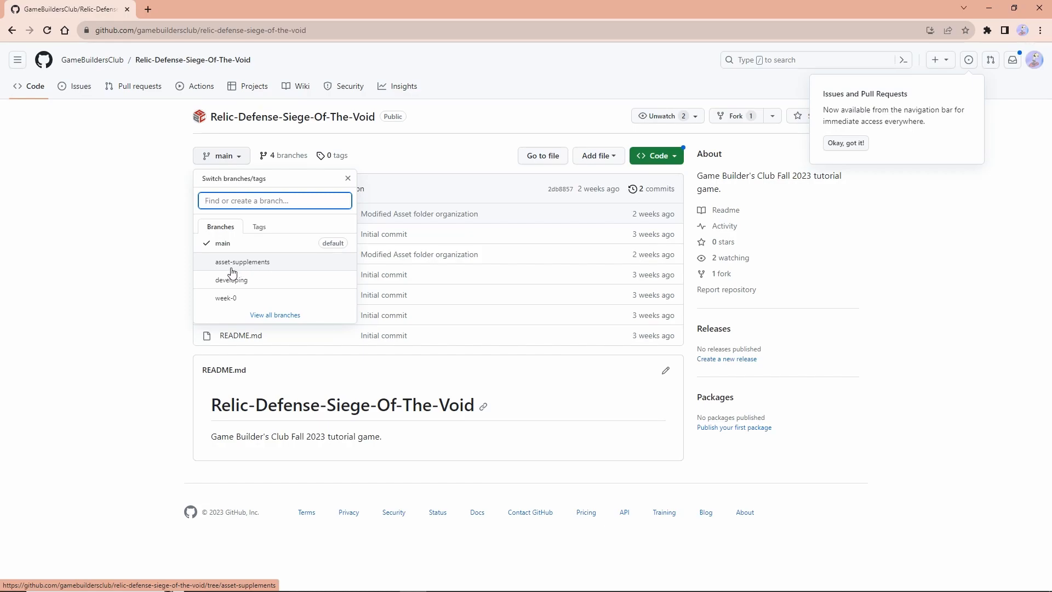
{"action": "left_click", "coordinate": [237, 299]}
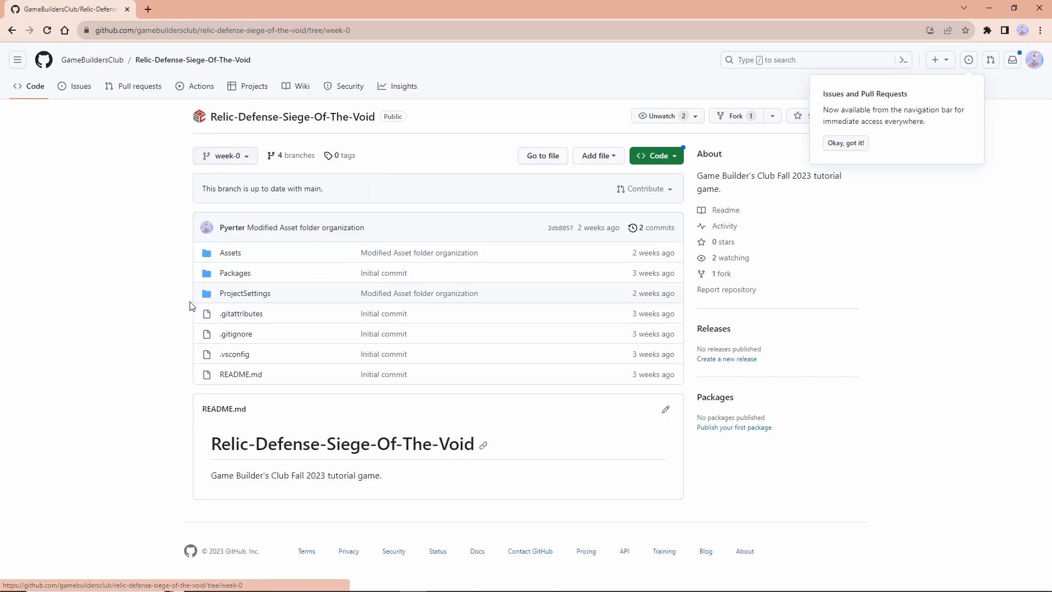
{"action": "left_click_drag", "start_coordinate": [181, 236], "coordinate": [225, 376]}
{"action": "left_click", "coordinate": [157, 376]}
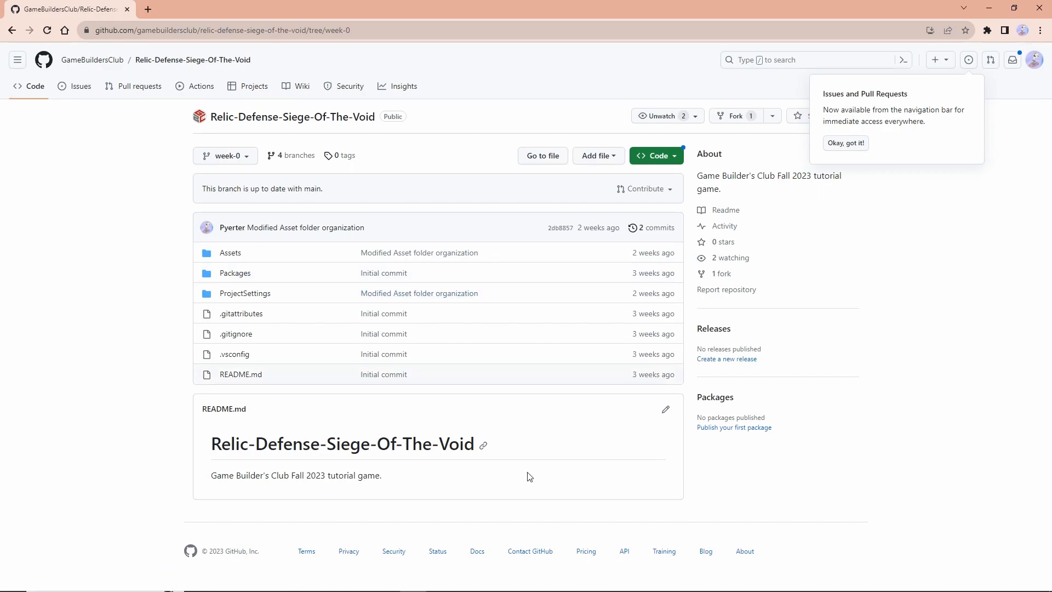
Switch to GitHub Desktop and look at the current repository selector
{"action": "mouse_move", "coordinate": [720, 586]}
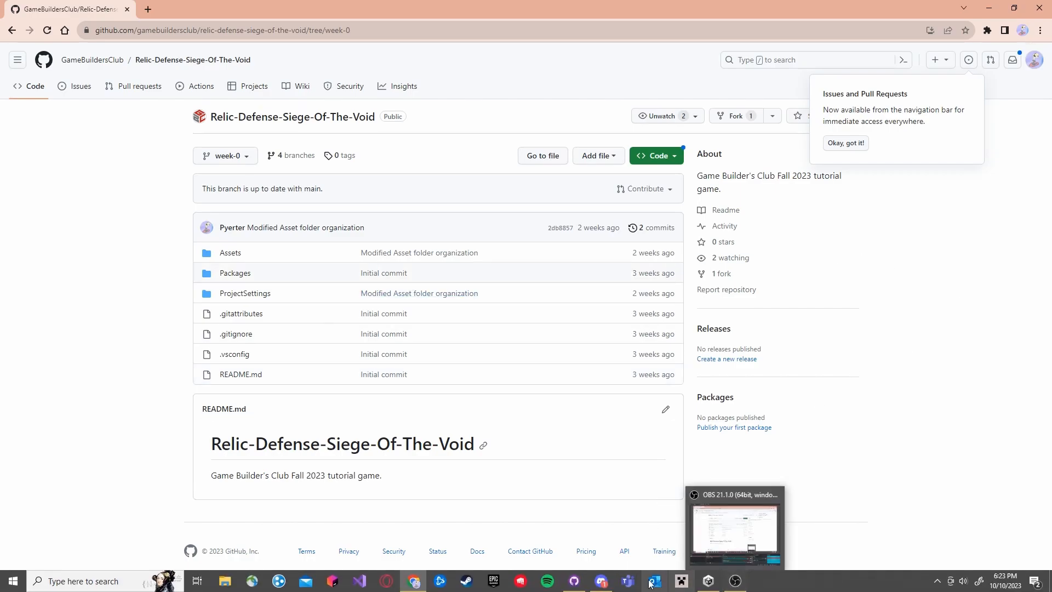
{"action": "left_click", "coordinate": [734, 581]}
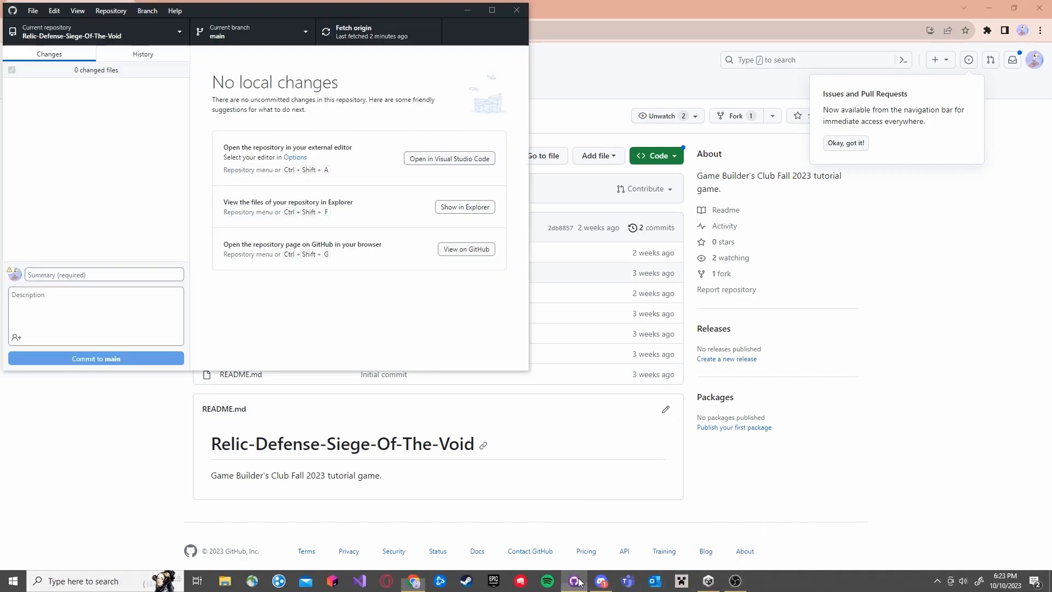
{"action": "left_click", "coordinate": [163, 32]}
{"action": "left_click", "coordinate": [274, 83]}
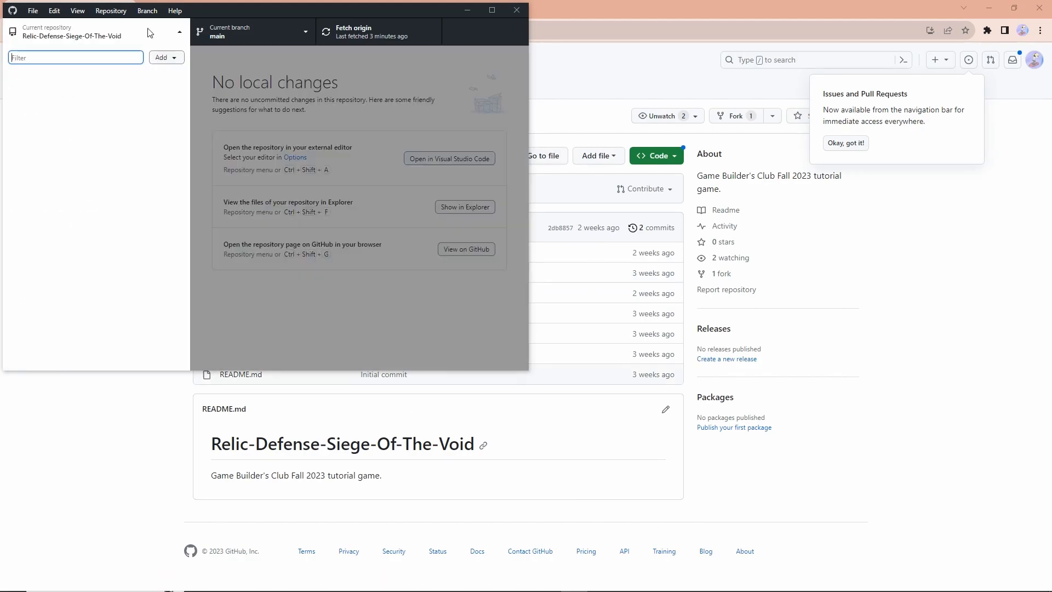
{"action": "left_click", "coordinate": [146, 31]}
{"action": "left_click", "coordinate": [263, 68]}
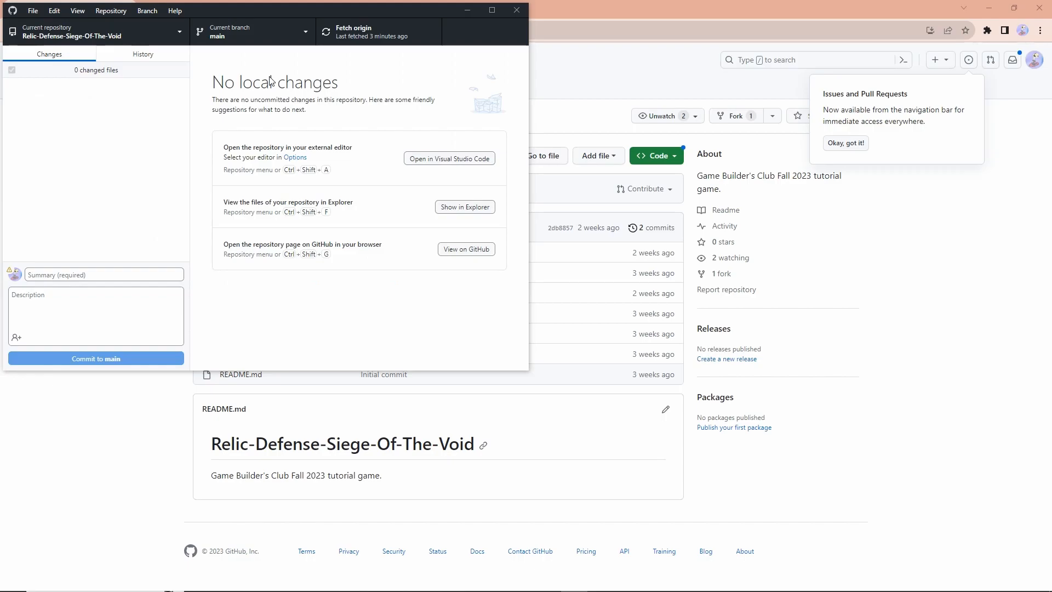
Start cloning a repository by URL in GitHub Desktop
{"action": "left_click", "coordinate": [167, 34]}
{"action": "left_click", "coordinate": [163, 57]}
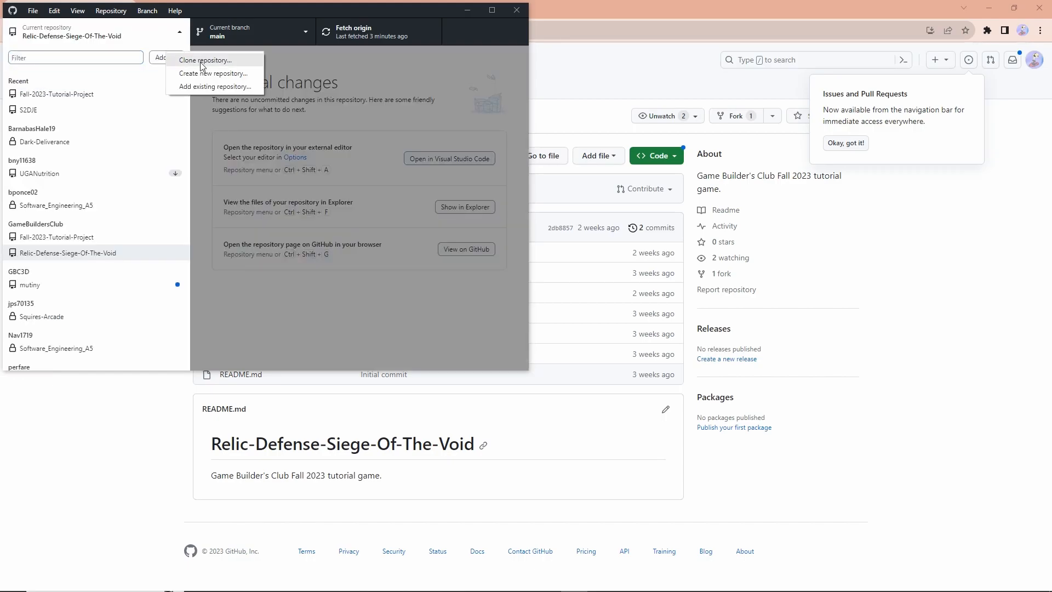
{"action": "left_click", "coordinate": [202, 61]}
{"action": "left_click", "coordinate": [361, 92]}
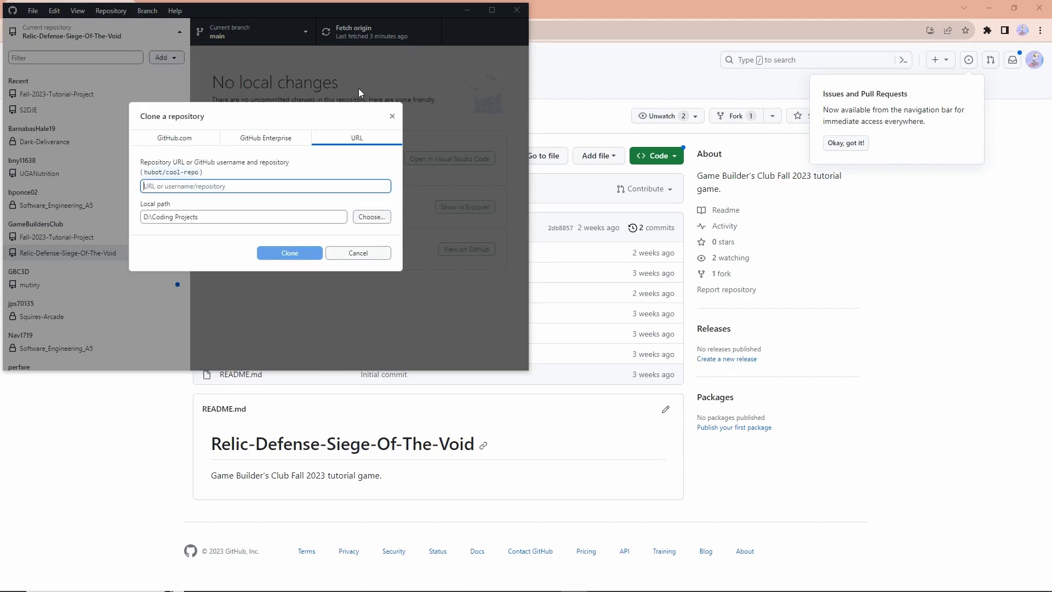
Copy the repository's base address from the browser without the tree/week-0 part and return to GitHub Desktop
{"action": "left_click", "coordinate": [595, 4]}
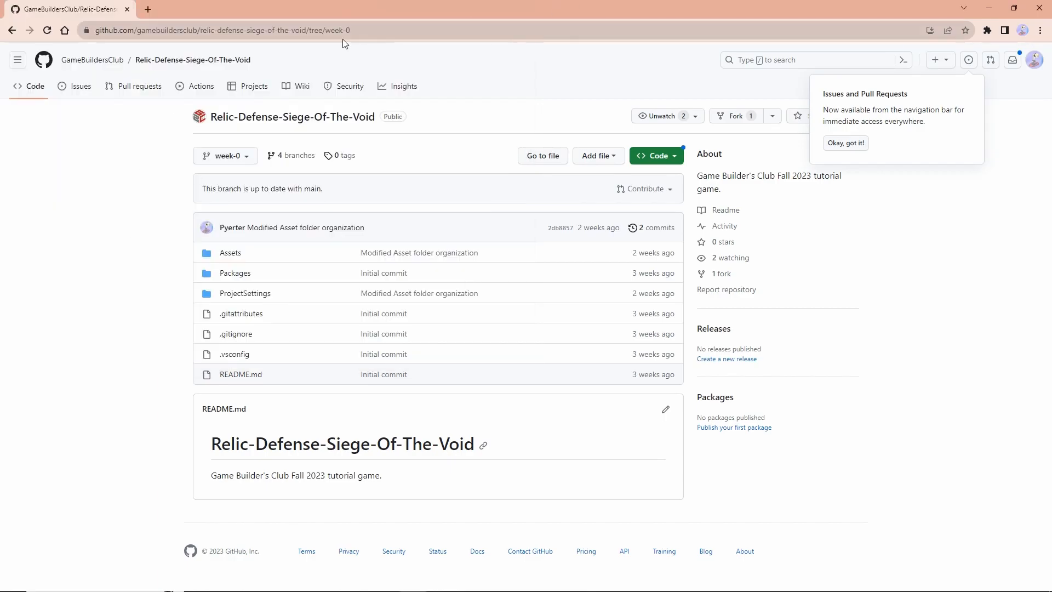
{"action": "left_click", "coordinate": [342, 35]}
{"action": "left_click", "coordinate": [296, 61]}
{"action": "left_click", "coordinate": [309, 30]}
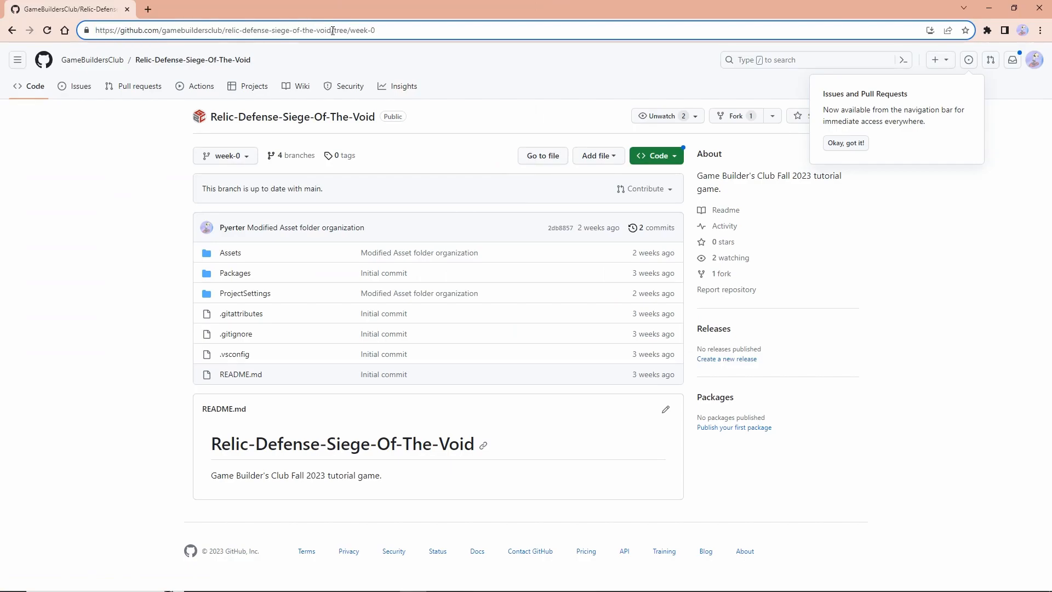
{"action": "left_click_drag", "start_coordinate": [335, 31], "coordinate": [36, 34]}
{"action": "key", "text": "ctrl+c"}
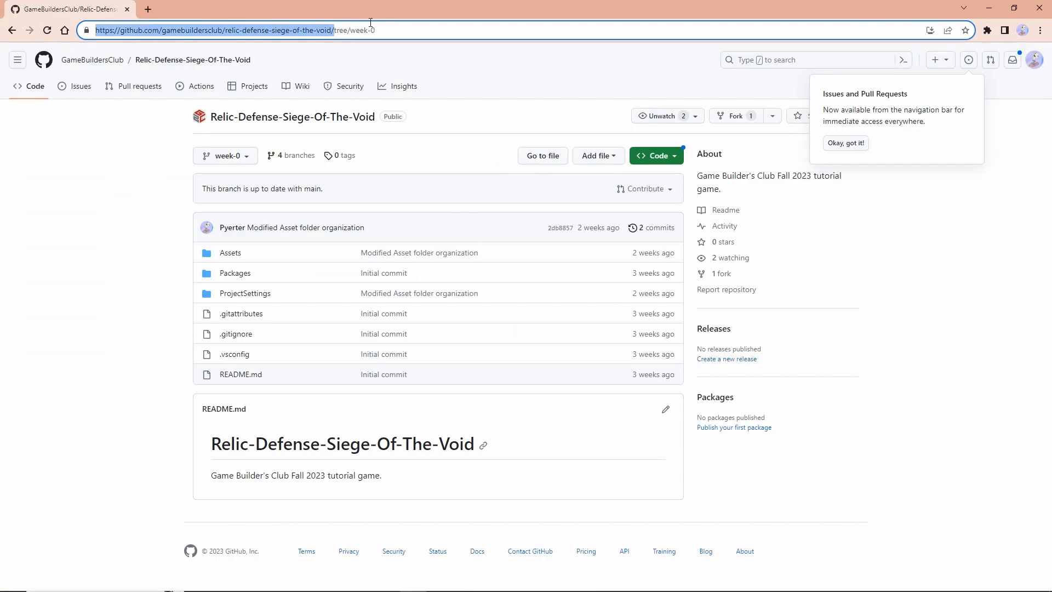
{"action": "key", "text": "alt+Tab"}
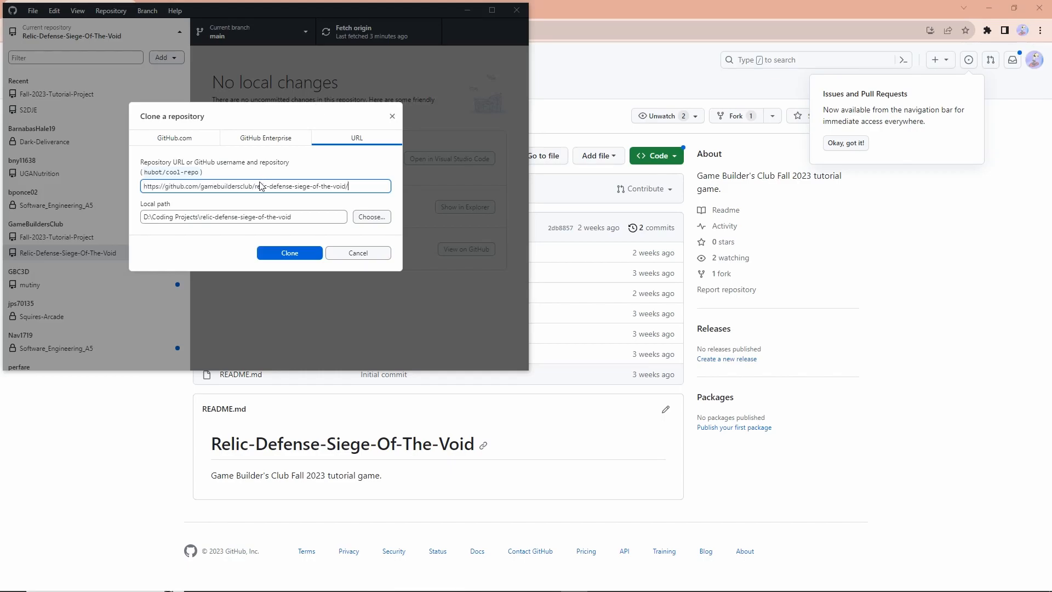
{"action": "key", "text": "ctrl+v"}
{"action": "left_click", "coordinate": [242, 147]}
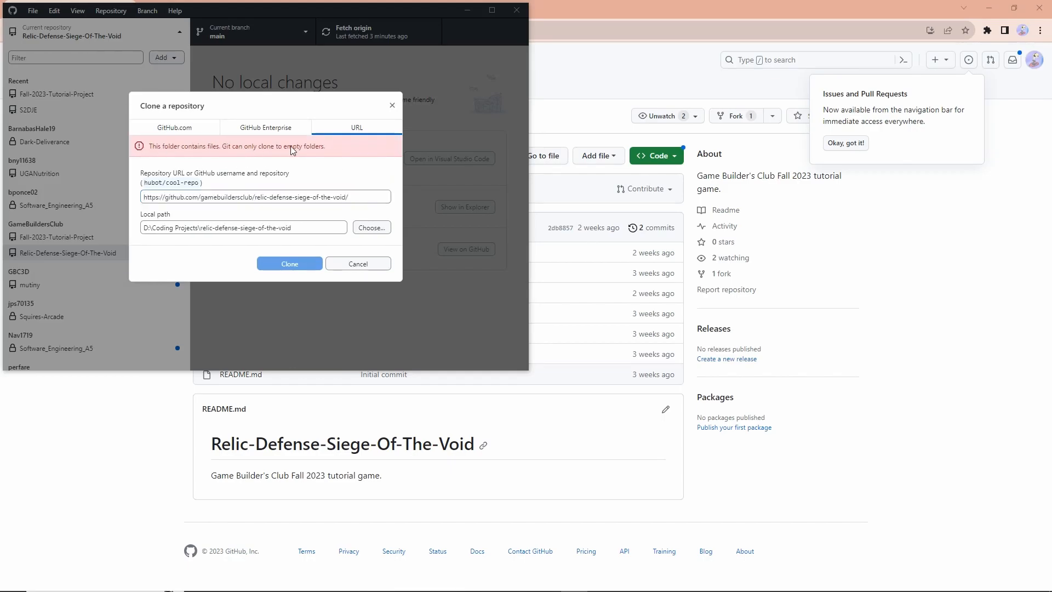
{"action": "left_click", "coordinate": [354, 268]}
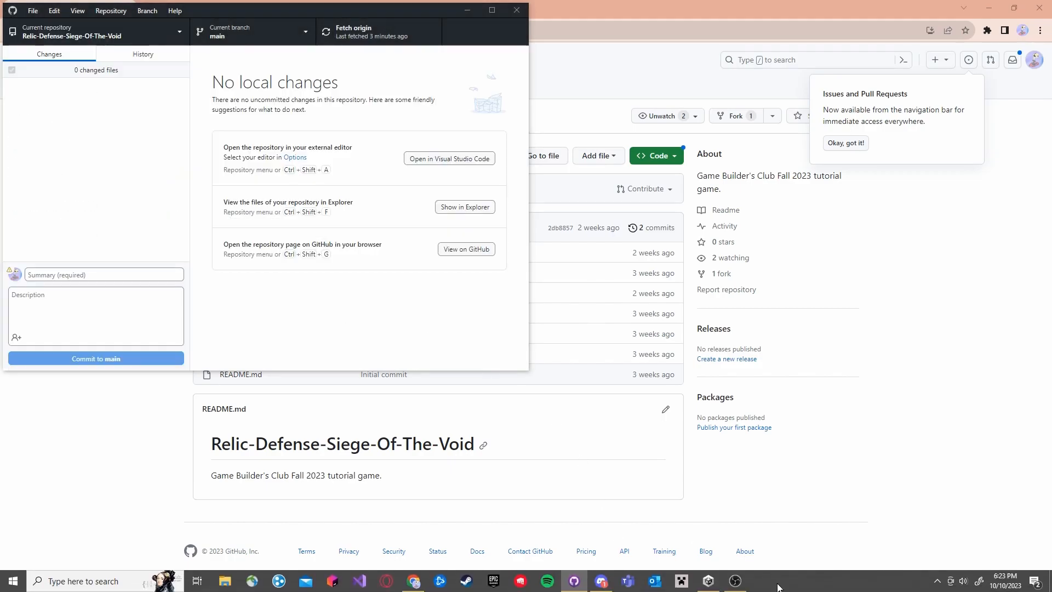
Switch to Unity Hub and remove the relic-defense-siege-of-the-void project from the project list
{"action": "left_click", "coordinate": [709, 581]}
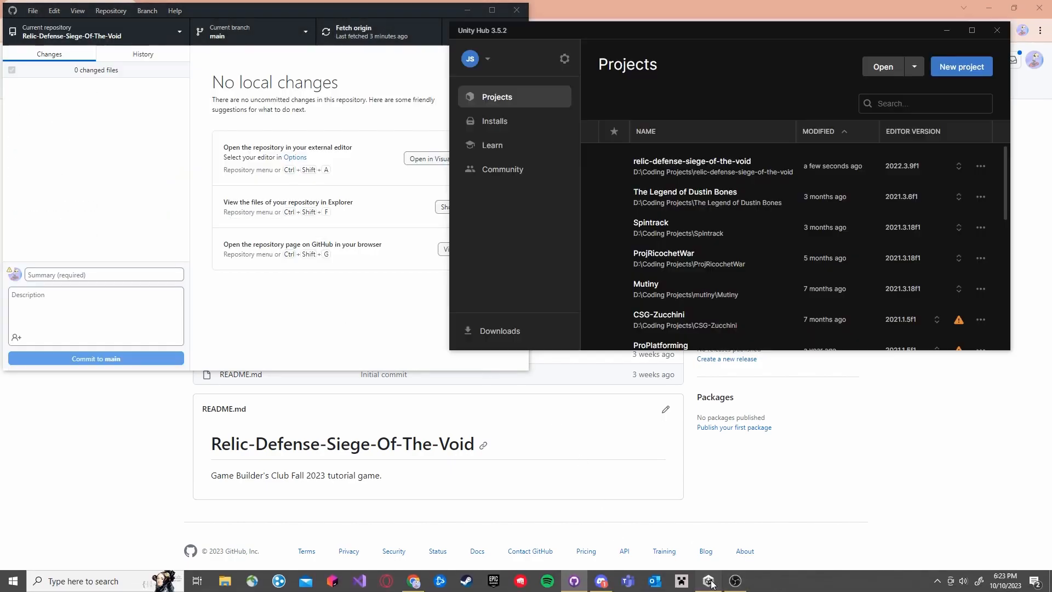
{"action": "left_click", "coordinate": [980, 166]}
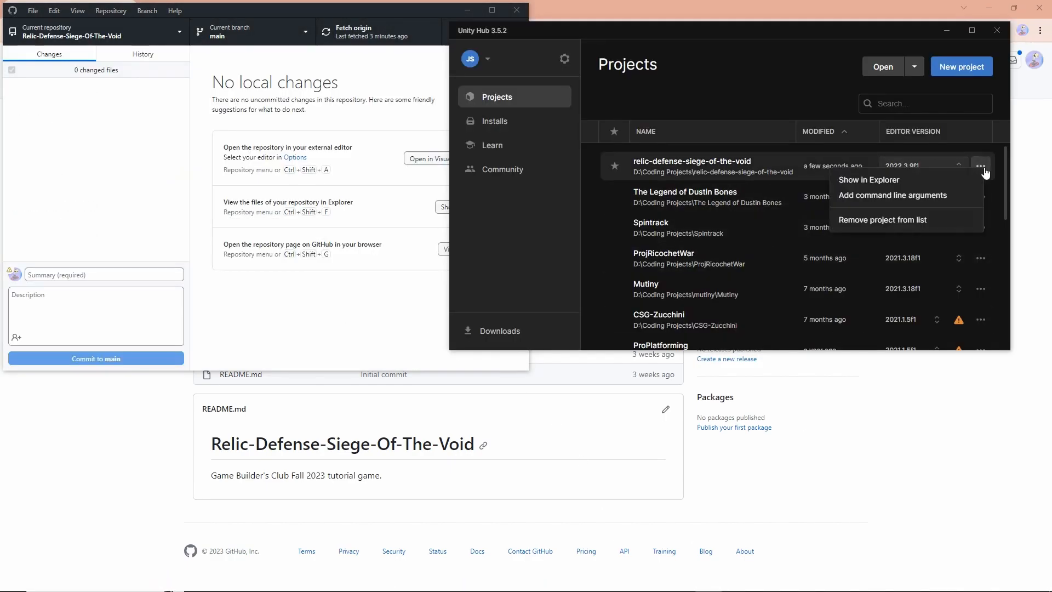
{"action": "left_click", "coordinate": [892, 221]}
{"action": "left_click", "coordinate": [822, 237]}
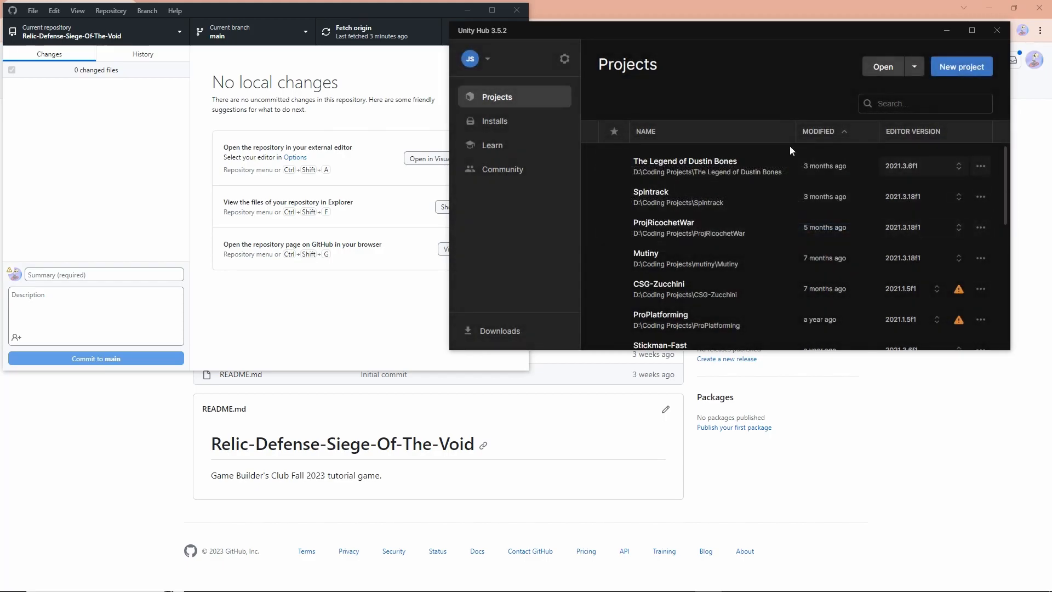
Start adding a project from disk in Unity Hub and browse to the Coding Projects folder
{"action": "left_click", "coordinate": [914, 68]}
{"action": "left_click", "coordinate": [917, 71]}
{"action": "left_click", "coordinate": [917, 71]}
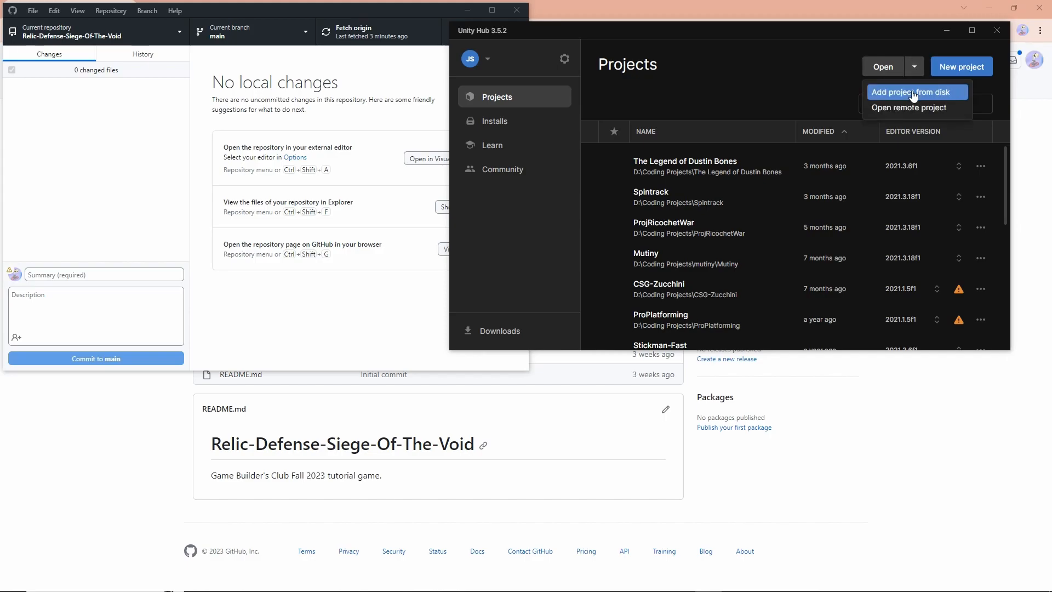
{"action": "left_click", "coordinate": [912, 93]}
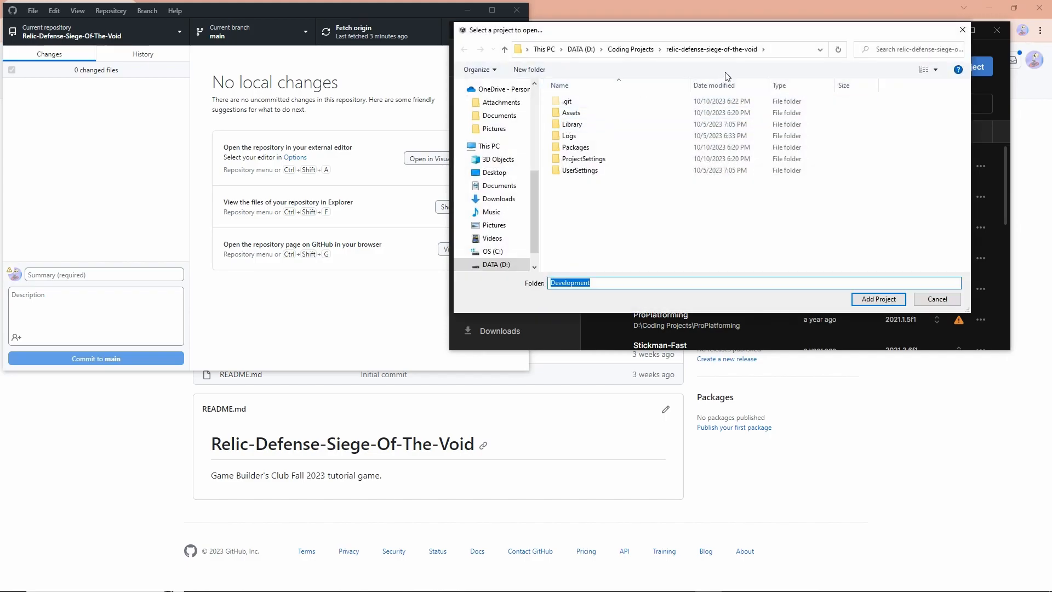
{"action": "left_click", "coordinate": [654, 51]}
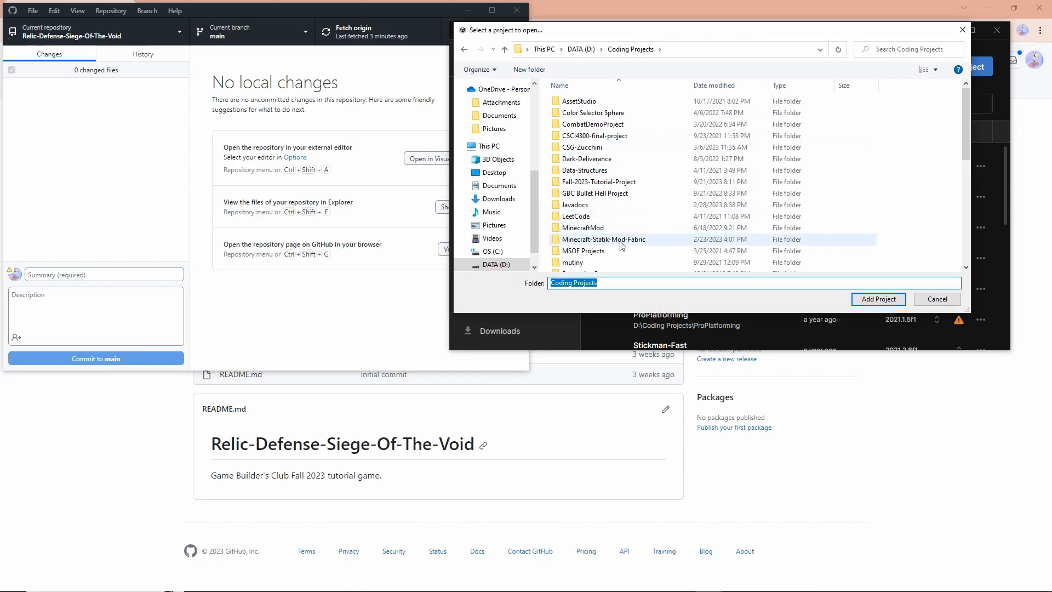
{"action": "scroll", "coordinate": [623, 189], "scroll_direction": "down", "scroll_amount": 5}
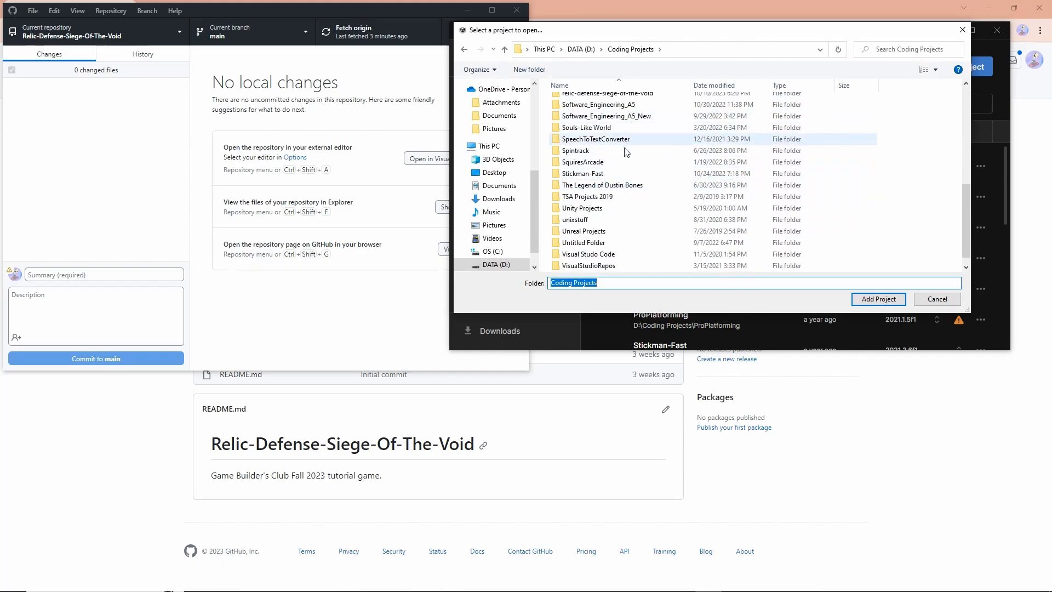
Show the repository's files in Explorer from GitHub Desktop and go up to the Coding Projects folder
{"action": "left_click", "coordinate": [237, 120]}
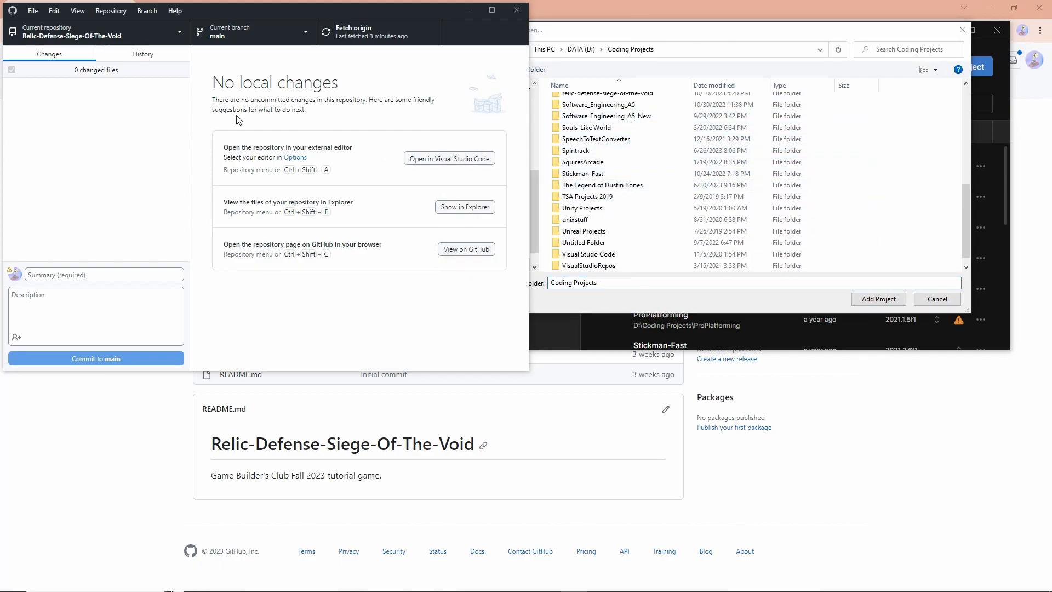
{"action": "key", "text": "ctrl+shift+f"}
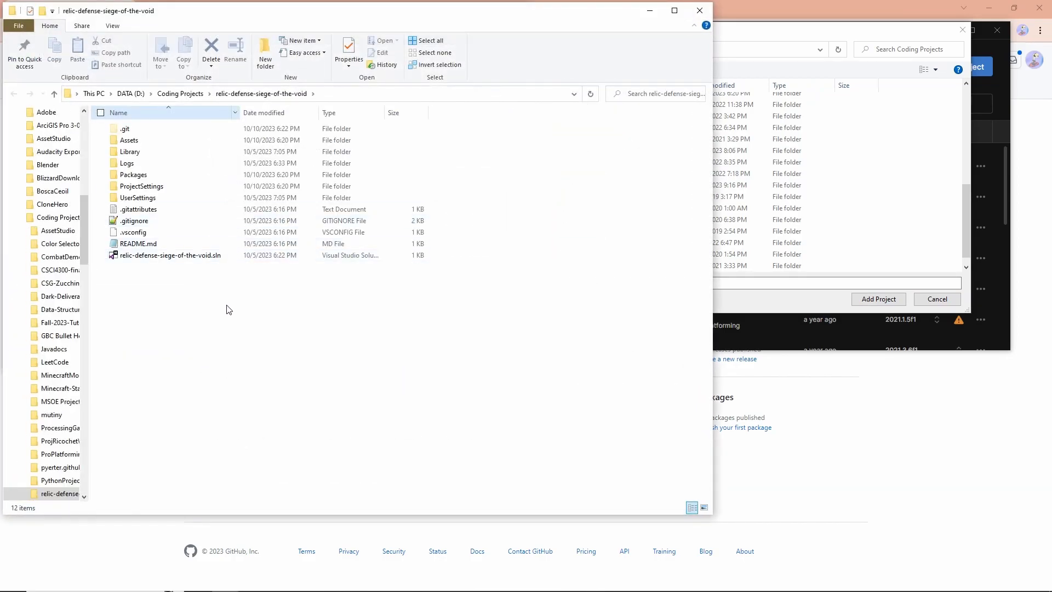
{"action": "left_click", "coordinate": [189, 96]}
Add the relic-defense-siege-of-the-void folder from Coding Projects as a project in Unity Hub
{"action": "left_click", "coordinate": [749, 30]}
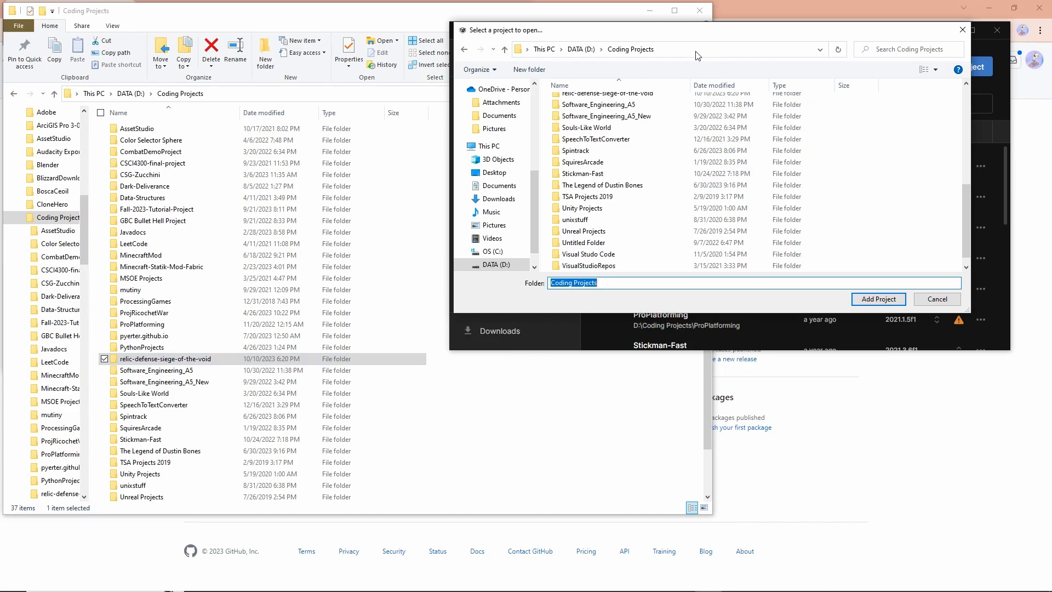
{"action": "scroll", "coordinate": [648, 213], "scroll_direction": "up", "scroll_amount": 2}
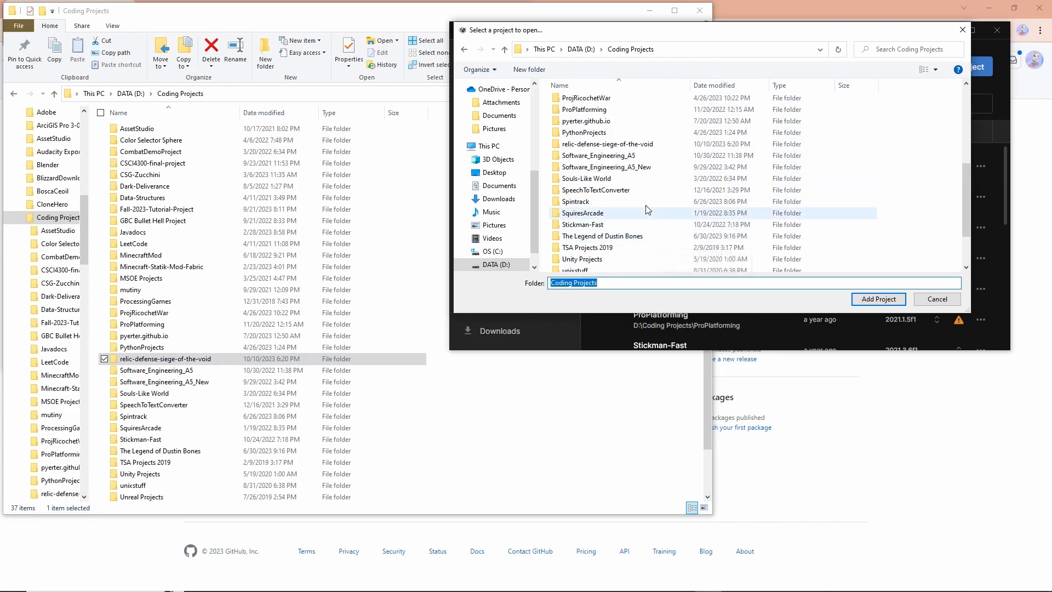
{"action": "double_click", "coordinate": [629, 144]}
{"action": "left_click", "coordinate": [896, 298]}
Minimize the Explorer window and open the relic-defense-siege-of-the-void project from Unity Hub
{"action": "left_click", "coordinate": [650, 5]}
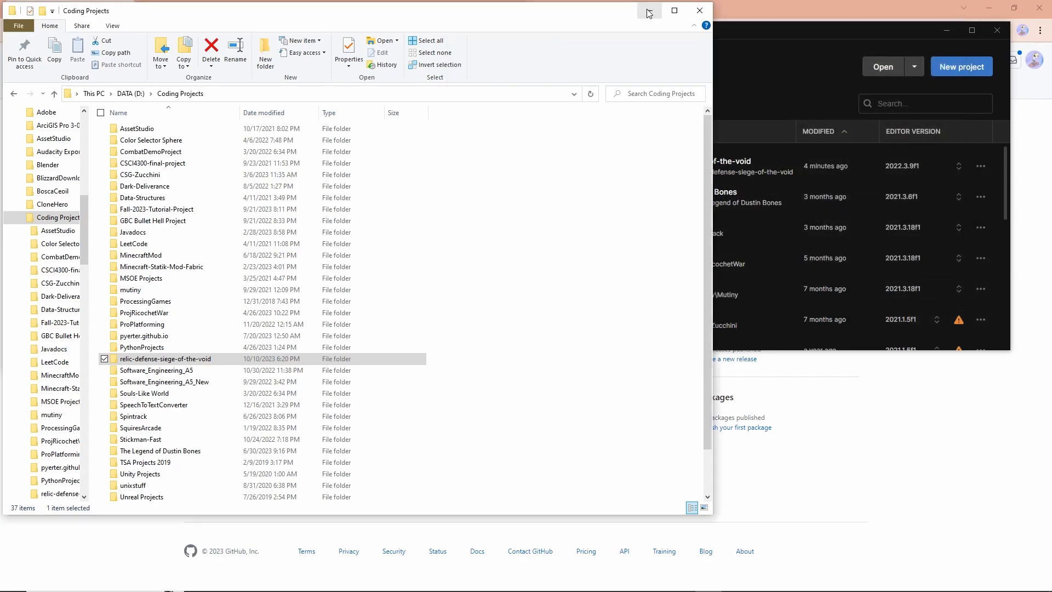
{"action": "left_click", "coordinate": [649, 11]}
{"action": "left_click", "coordinate": [726, 162]}
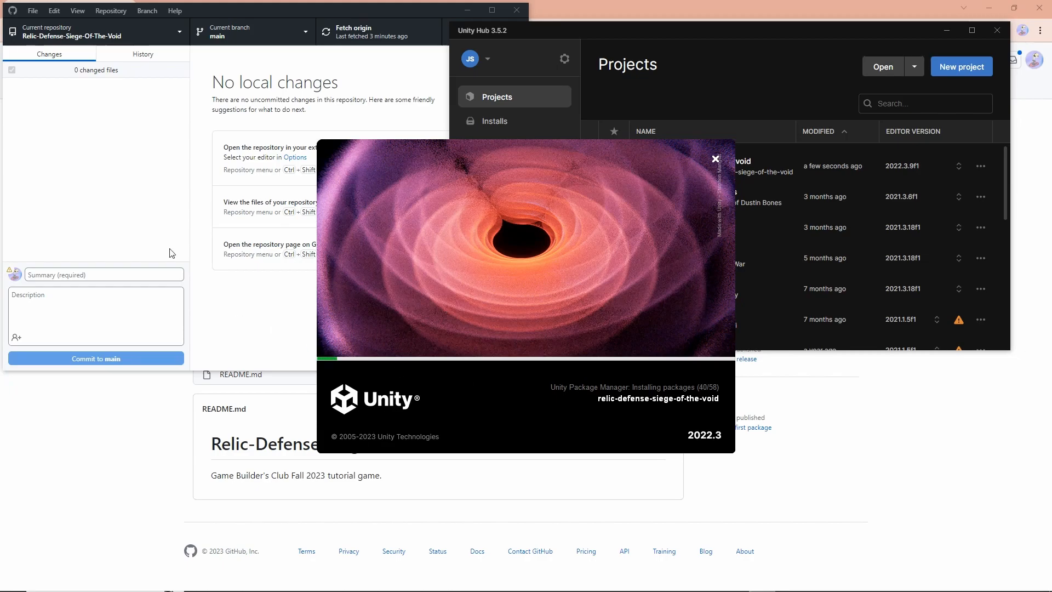
Switch to GitHub Desktop and change the current branch to week-0
{"action": "left_click", "coordinate": [330, 110]}
{"action": "left_click", "coordinate": [256, 34]}
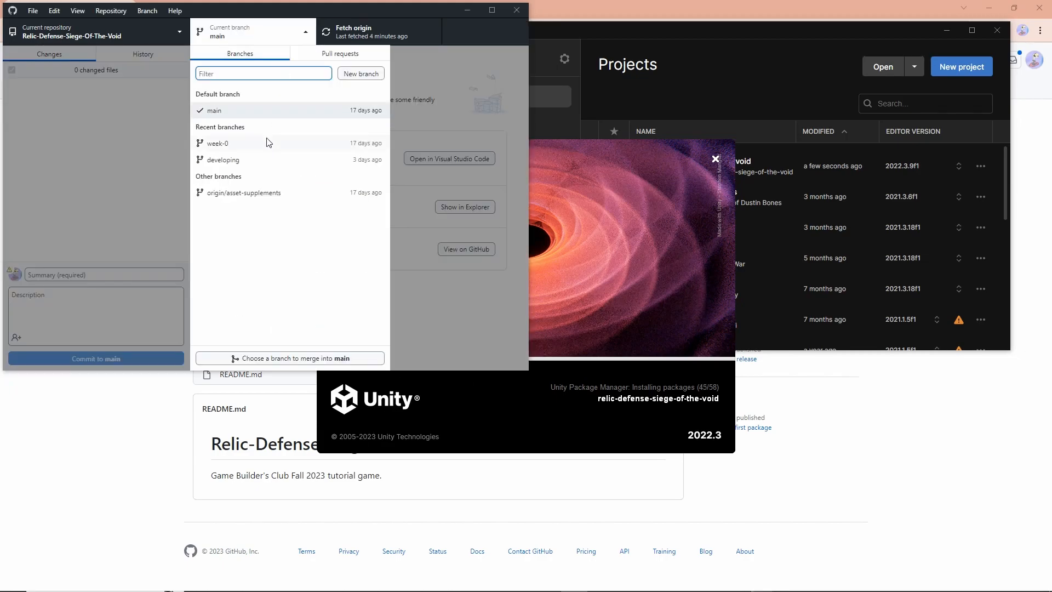
{"action": "left_click", "coordinate": [265, 141]}
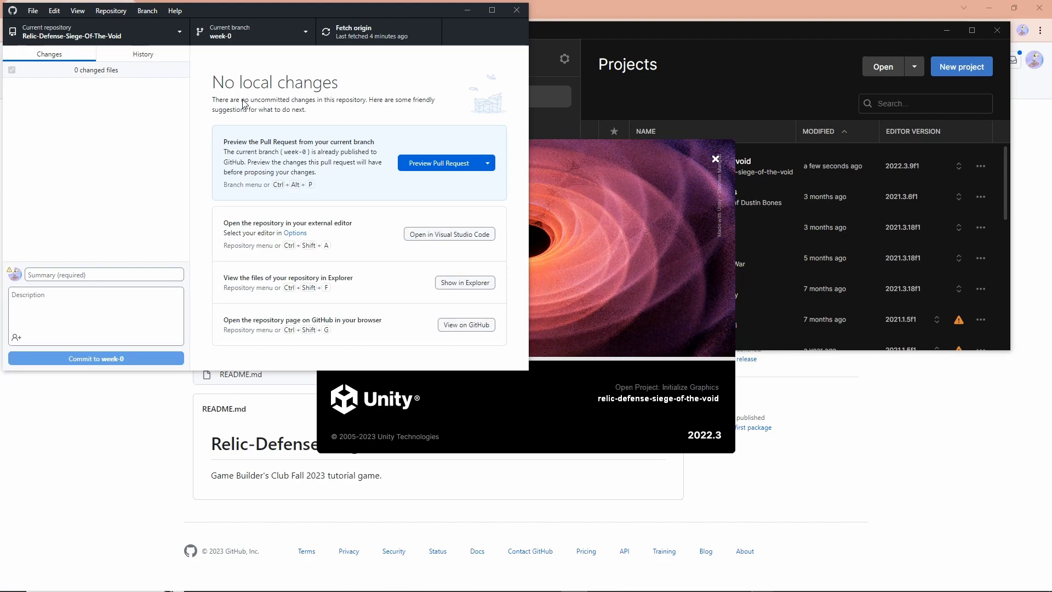
Create a new branch named week-1 based on week-0
{"action": "left_click", "coordinate": [252, 31]}
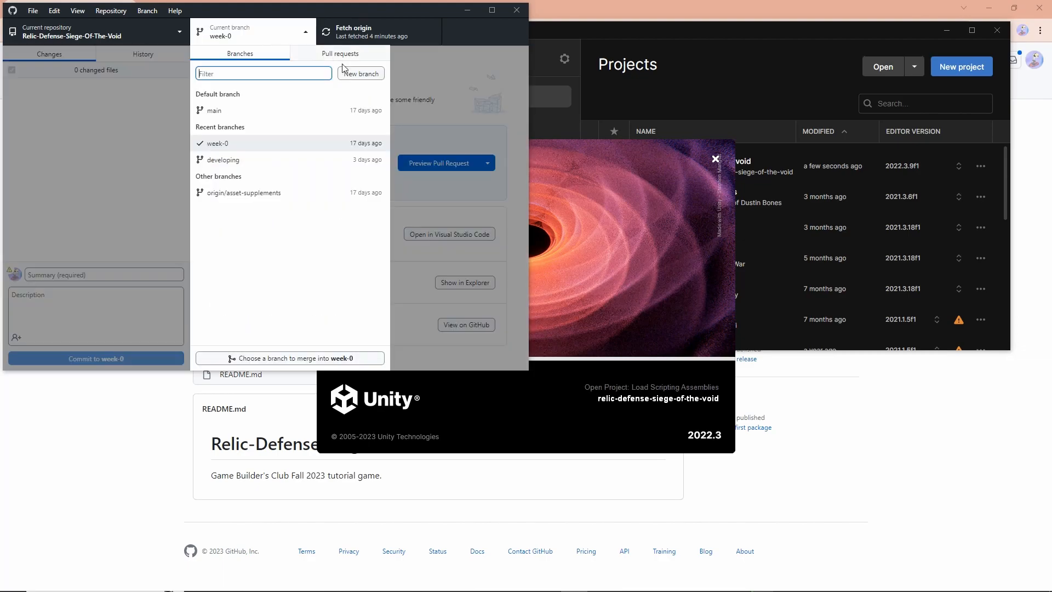
{"action": "left_click", "coordinate": [361, 78]}
{"action": "left_click", "coordinate": [199, 221]}
{"action": "left_click", "coordinate": [227, 137]}
{"action": "type", "text": "we"}
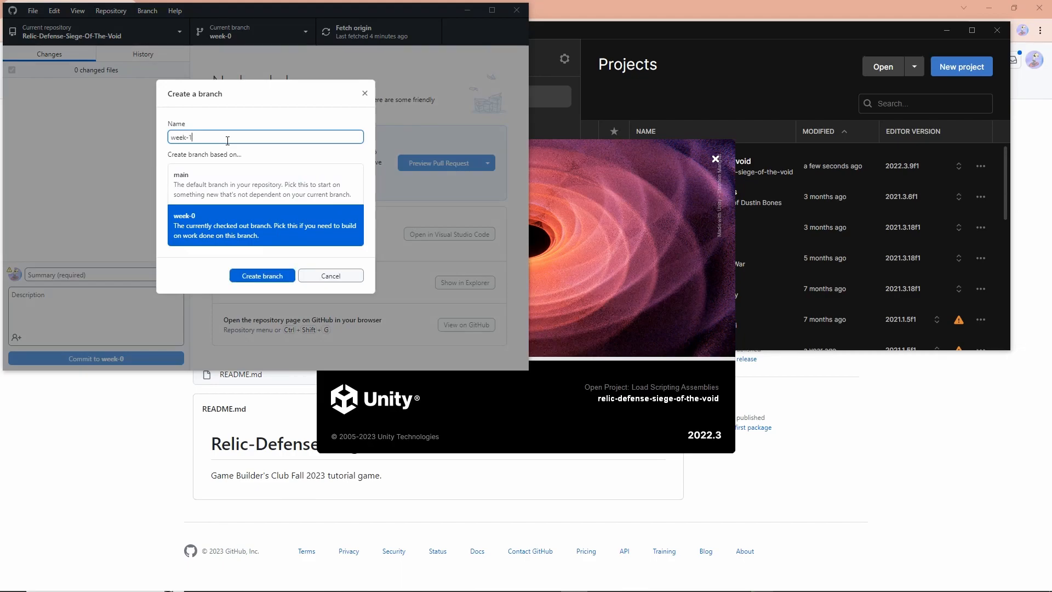
{"action": "type", "text": "ek-1"}
{"action": "left_click", "coordinate": [275, 276]}
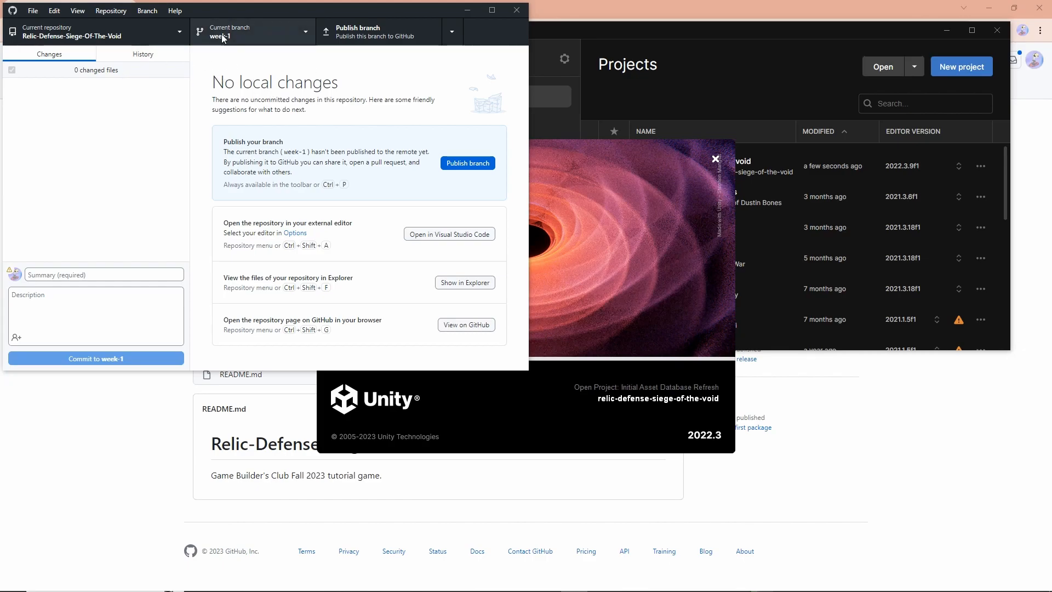
{"action": "left_click", "coordinate": [264, 39]}
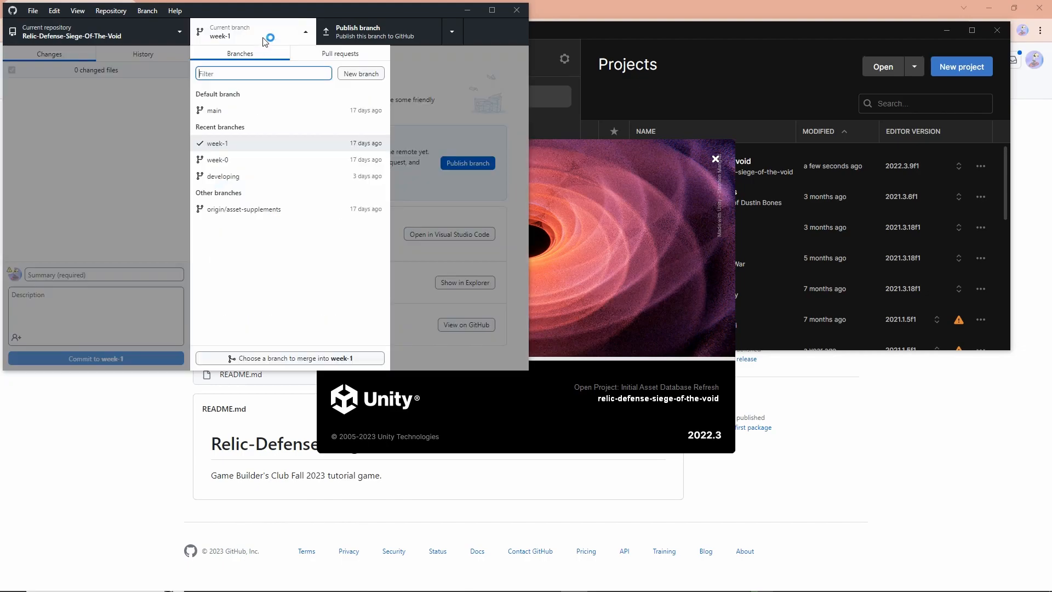
{"action": "left_click", "coordinate": [272, 359]}
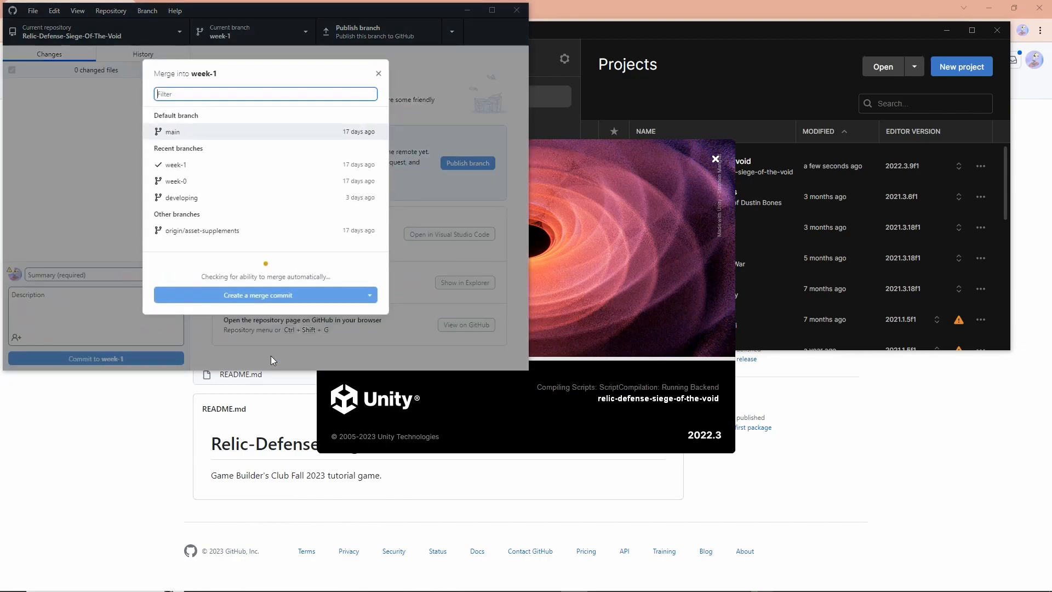
{"action": "left_click", "coordinate": [229, 230]}
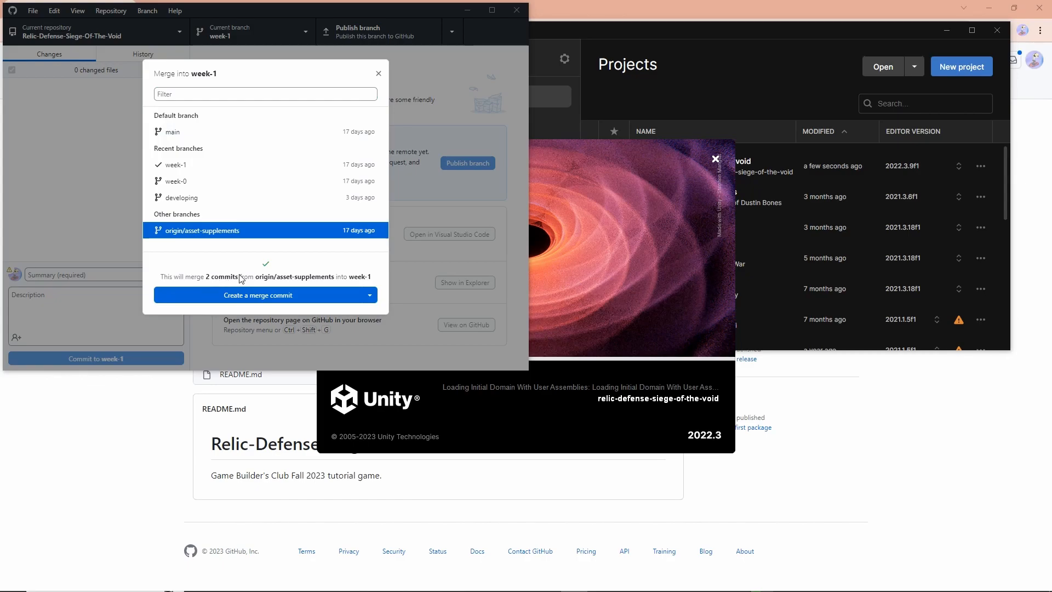
{"action": "left_click", "coordinate": [377, 74]}
{"action": "left_click", "coordinate": [248, 34]}
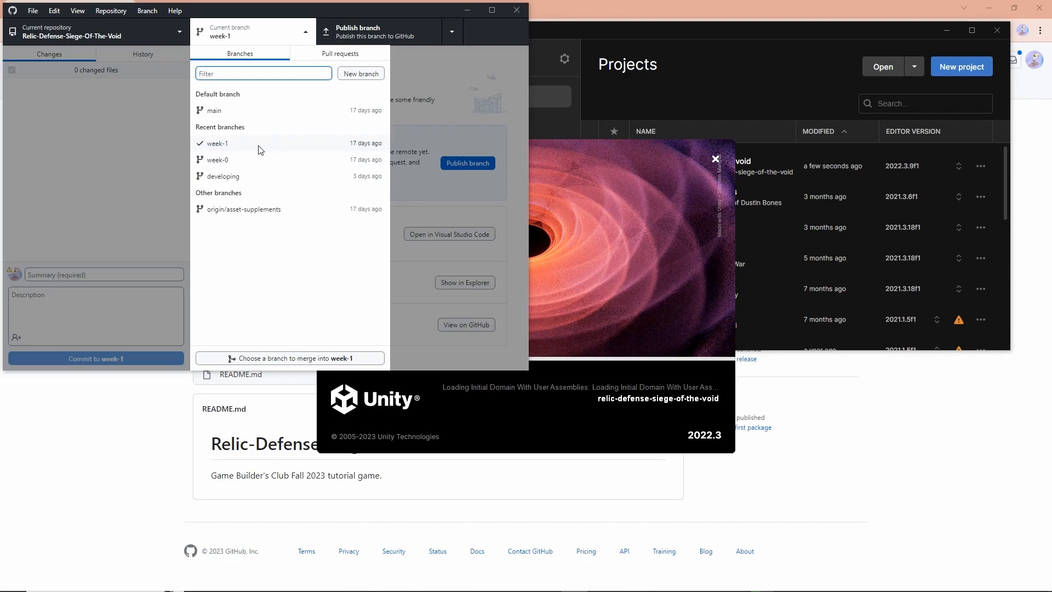
{"action": "left_click", "coordinate": [231, 148]}
{"action": "left_click", "coordinate": [266, 43]}
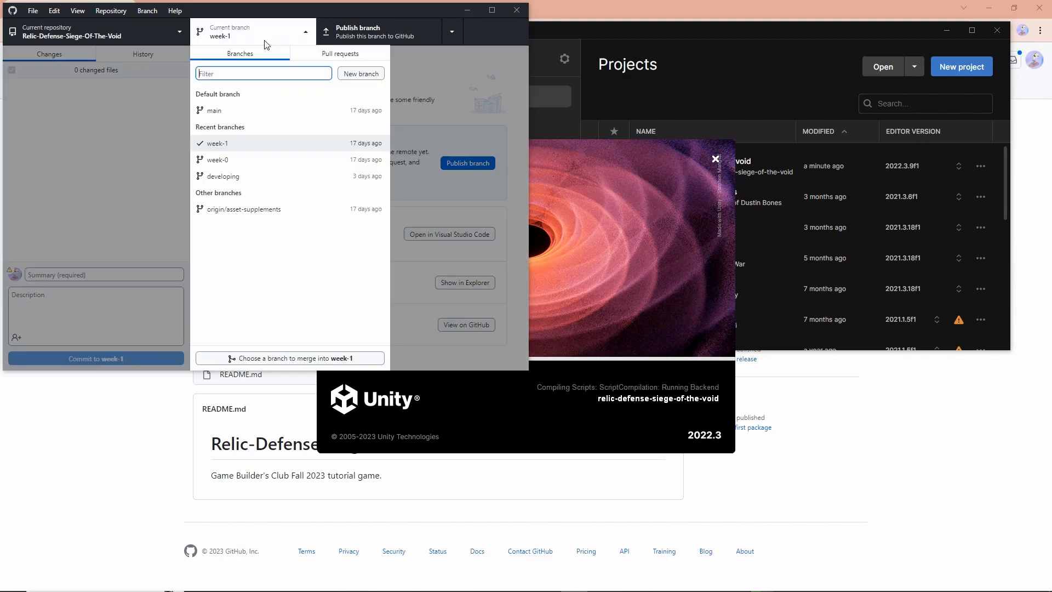
{"action": "left_click", "coordinate": [260, 147]}
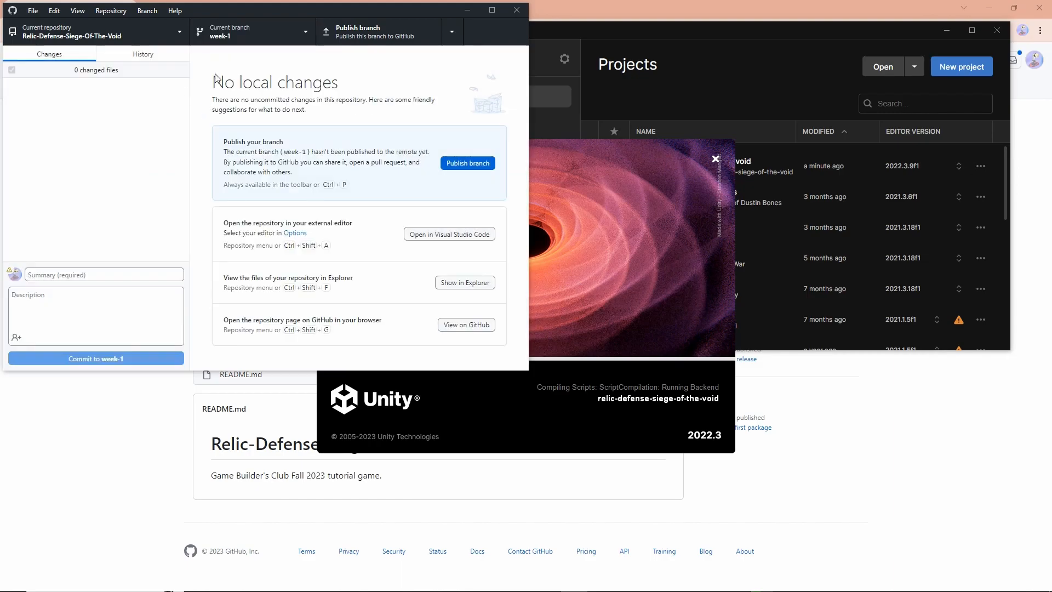
Merge the origin/asset-supplements branch into week-1 with a merge commit
{"action": "left_click", "coordinate": [254, 27]}
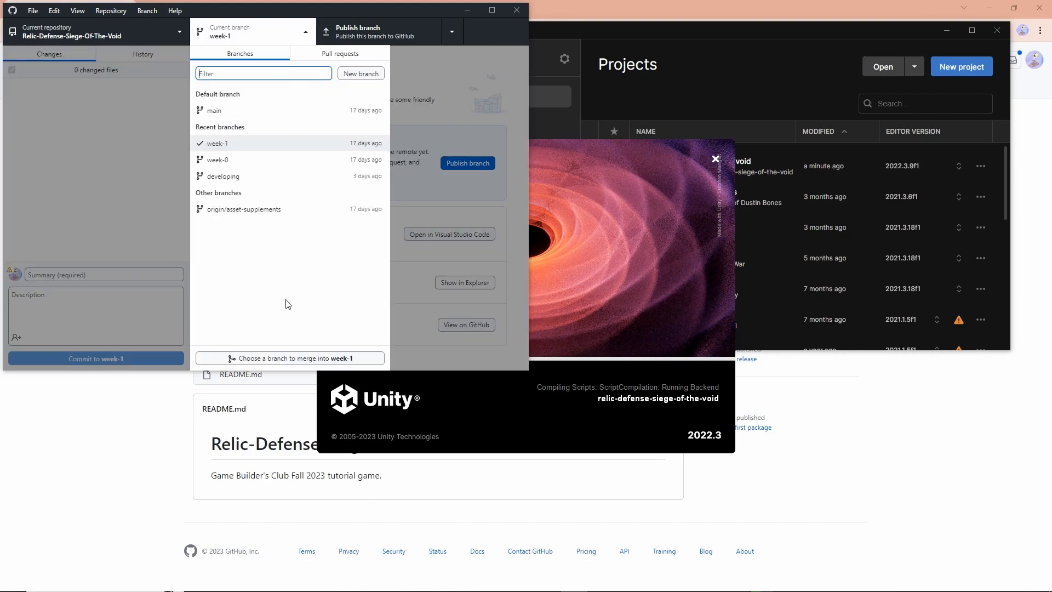
{"action": "left_click", "coordinate": [290, 358]}
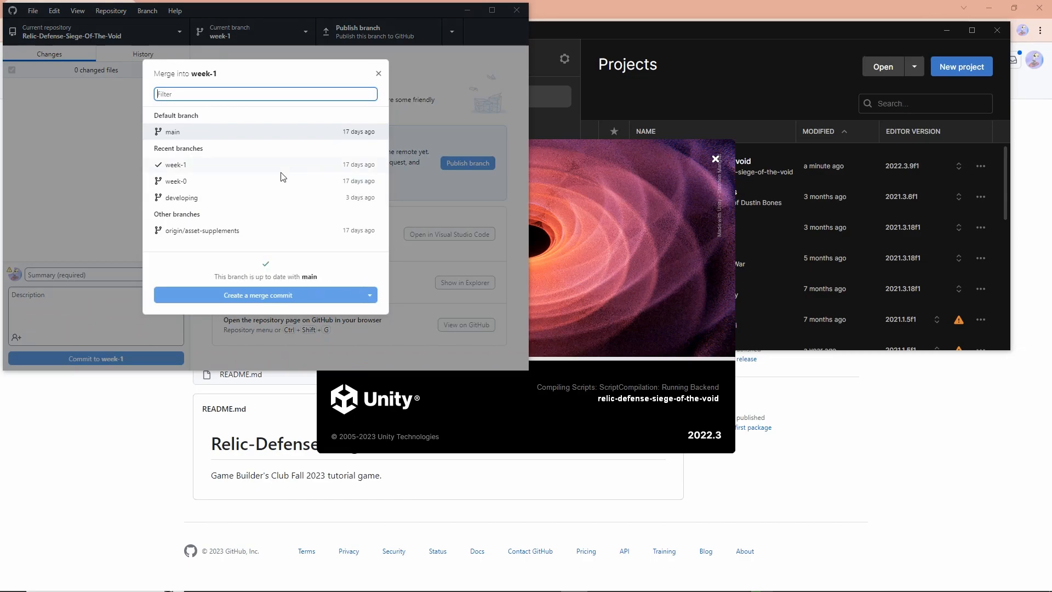
{"action": "left_click", "coordinate": [222, 235]}
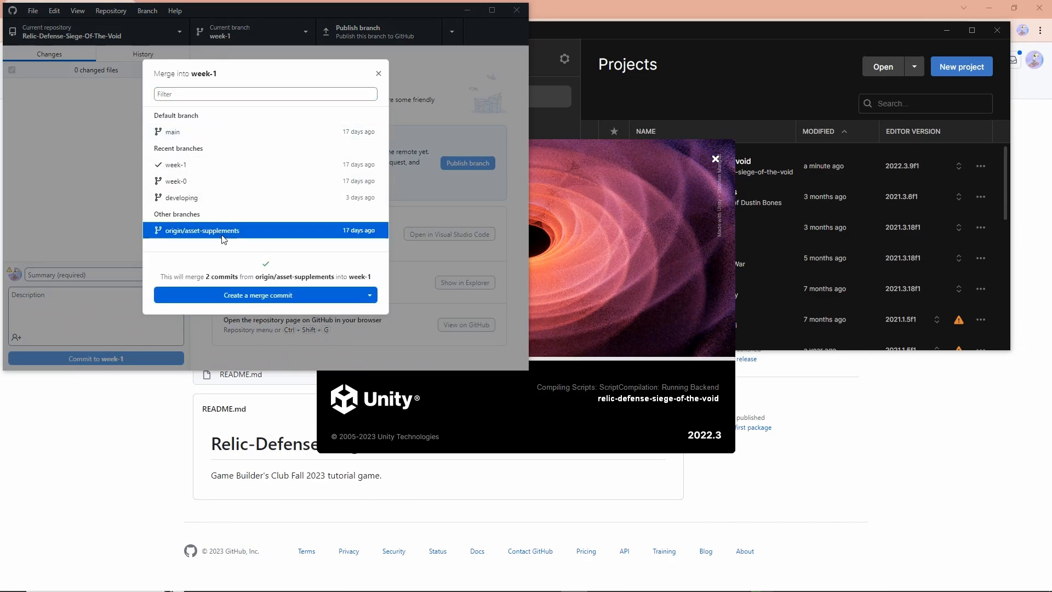
{"action": "left_click", "coordinate": [252, 295]}
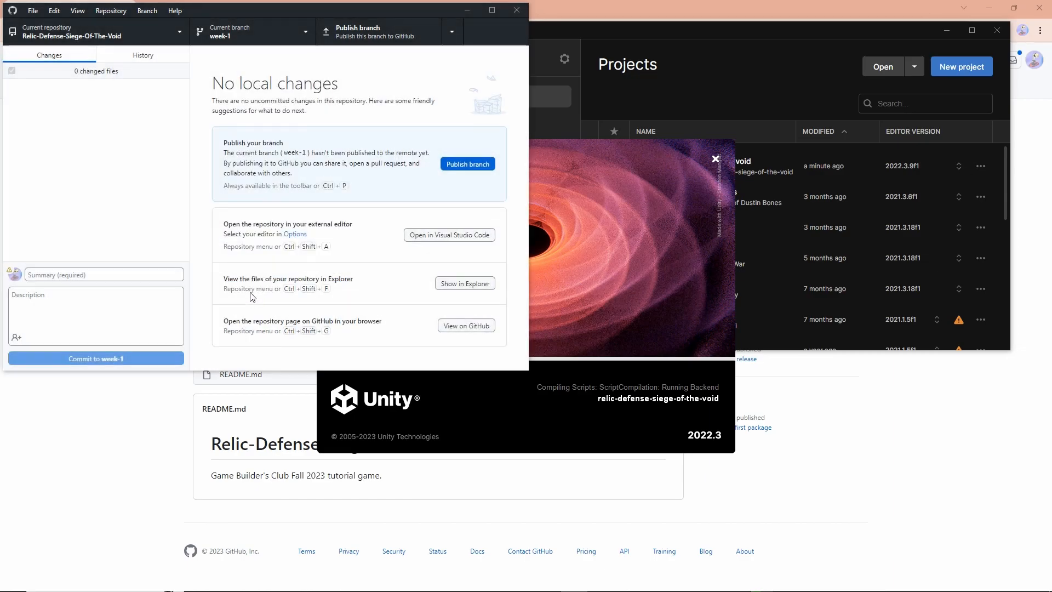
Show the repository in Explorer, examine the files in Assets/Sprites/Characters/WiseOne, and close the window
{"action": "key", "text": "ctrl+shift+f"}
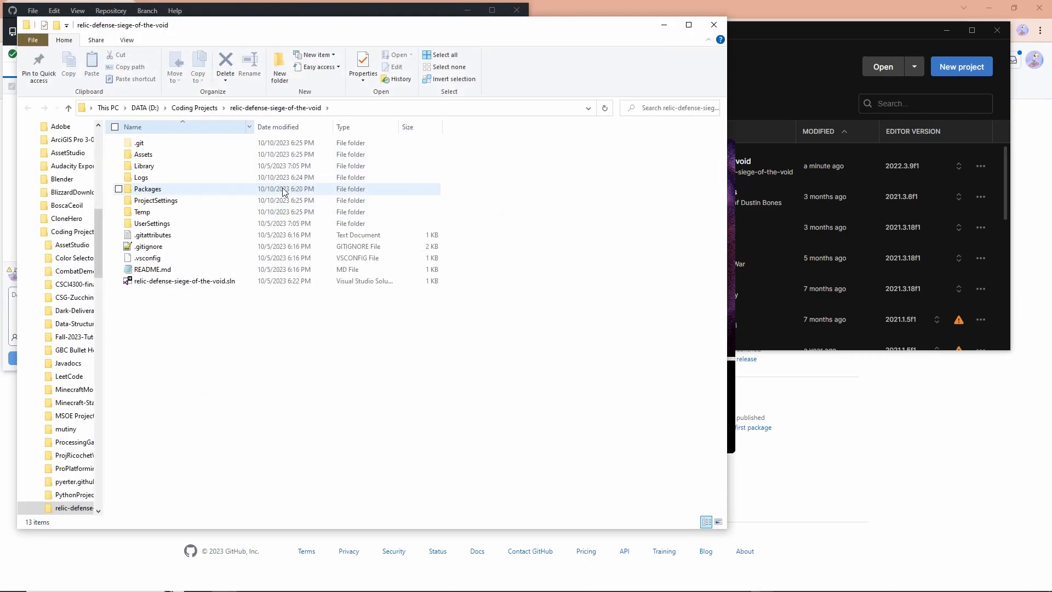
{"action": "double_click", "coordinate": [183, 156]}
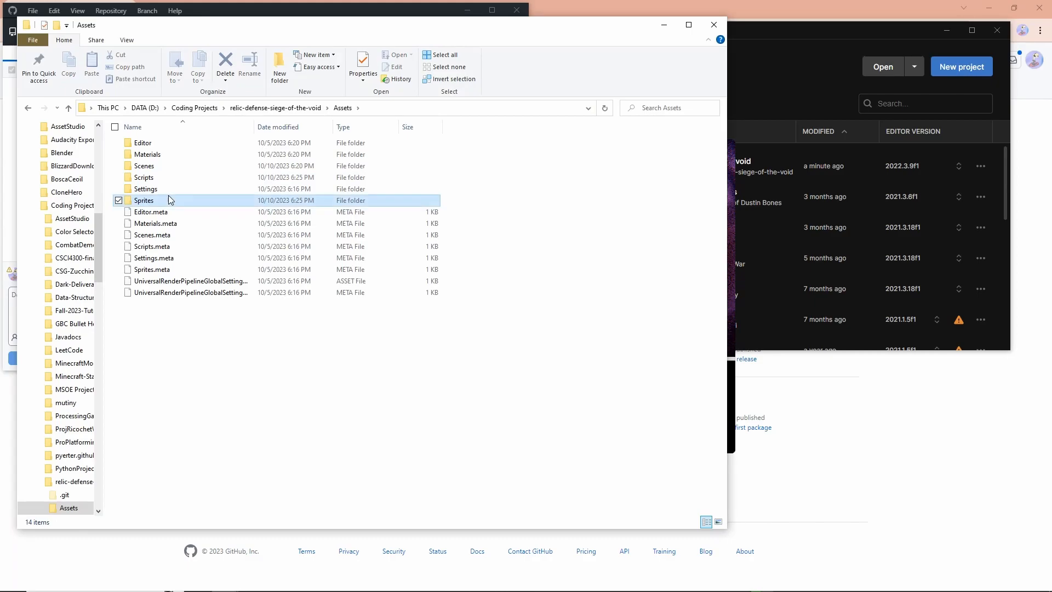
{"action": "double_click", "coordinate": [168, 201]}
{"action": "double_click", "coordinate": [164, 144]}
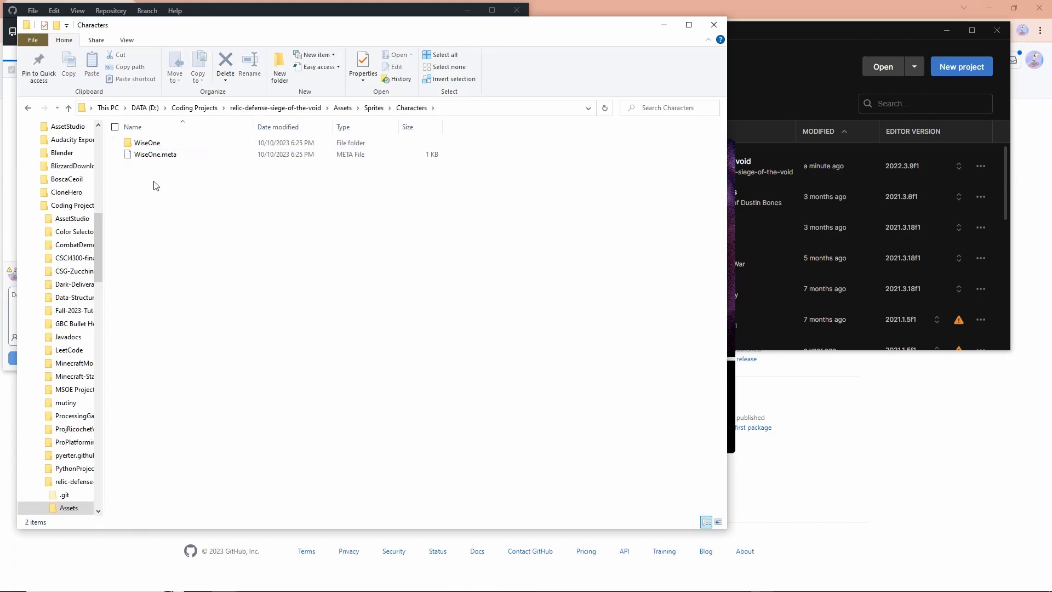
{"action": "double_click", "coordinate": [164, 143]}
{"action": "left_click_drag", "start_coordinate": [183, 240], "coordinate": [194, 133]}
{"action": "left_click_drag", "start_coordinate": [292, 311], "coordinate": [298, 139]}
{"action": "left_click", "coordinate": [310, 322]}
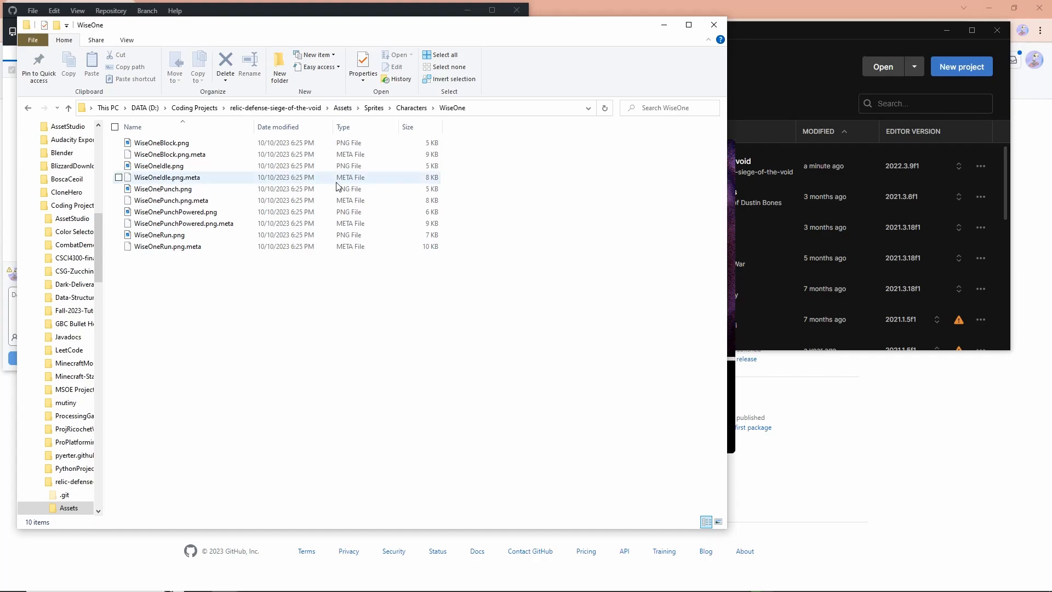
{"action": "left_click", "coordinate": [714, 24]}
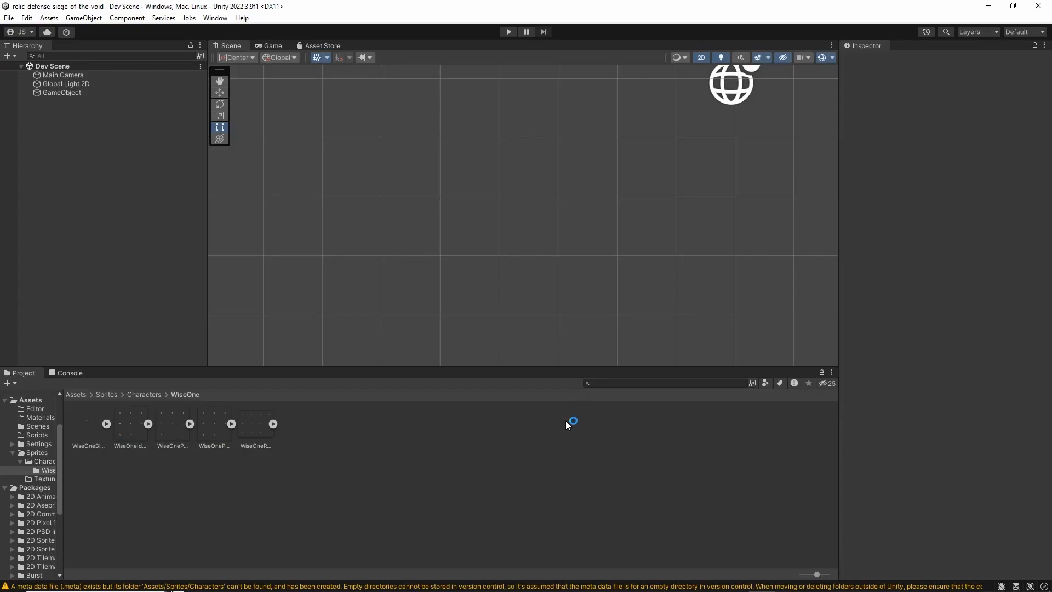
In Unity, go to the top-level Assets folder and show the Scenes folder's location in Explorer, closing the window after viewing it
{"action": "left_click", "coordinate": [69, 391]}
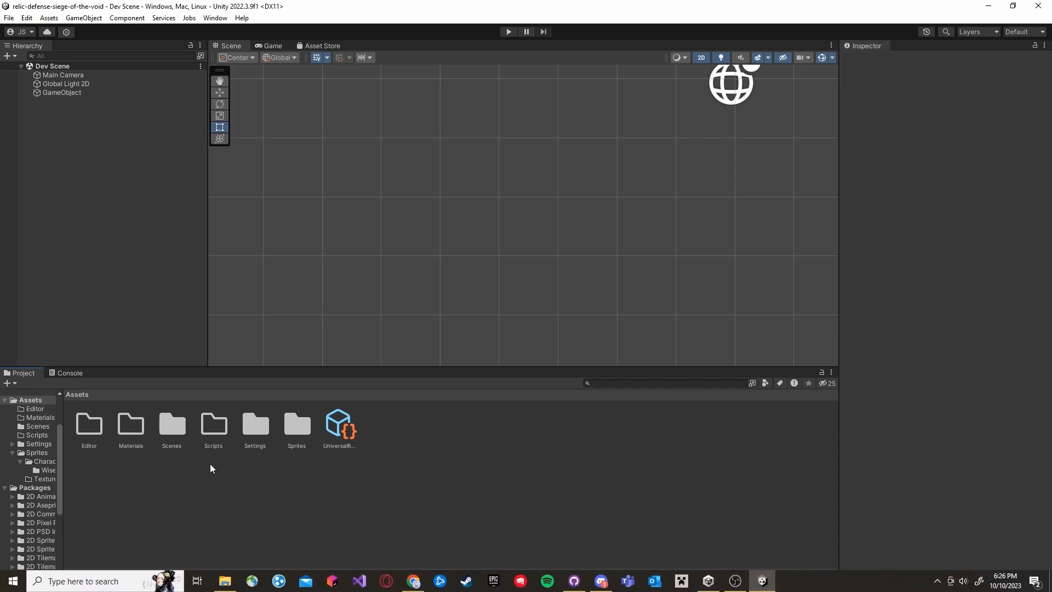
{"action": "right_click", "coordinate": [173, 427]}
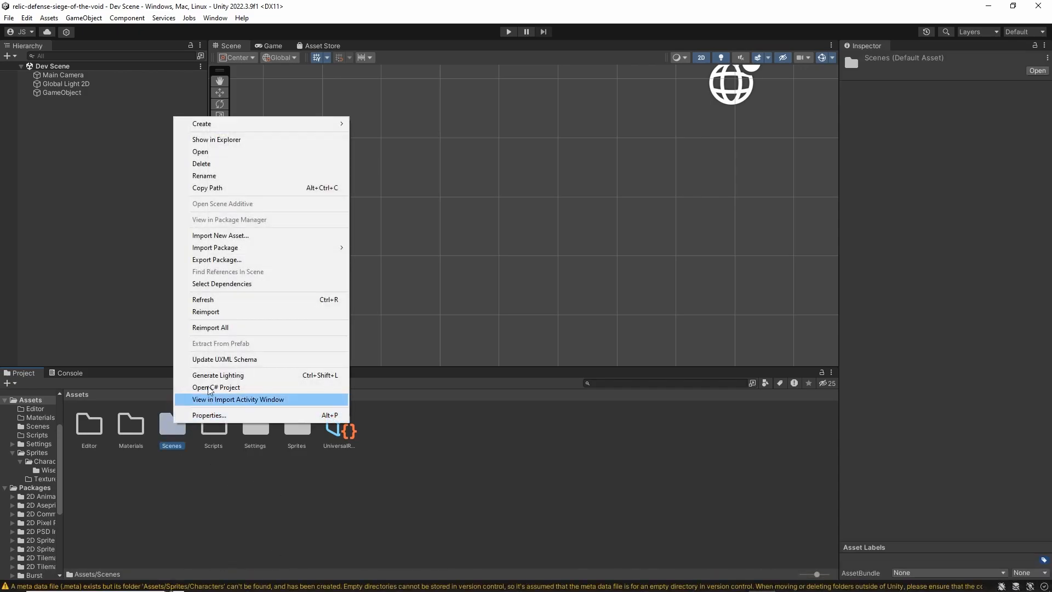
{"action": "left_click", "coordinate": [235, 141]}
{"action": "left_click_drag", "start_coordinate": [232, 380], "coordinate": [222, 149]}
{"action": "left_click", "coordinate": [290, 331]}
{"action": "left_click_drag", "start_coordinate": [440, 42], "coordinate": [679, 56]}
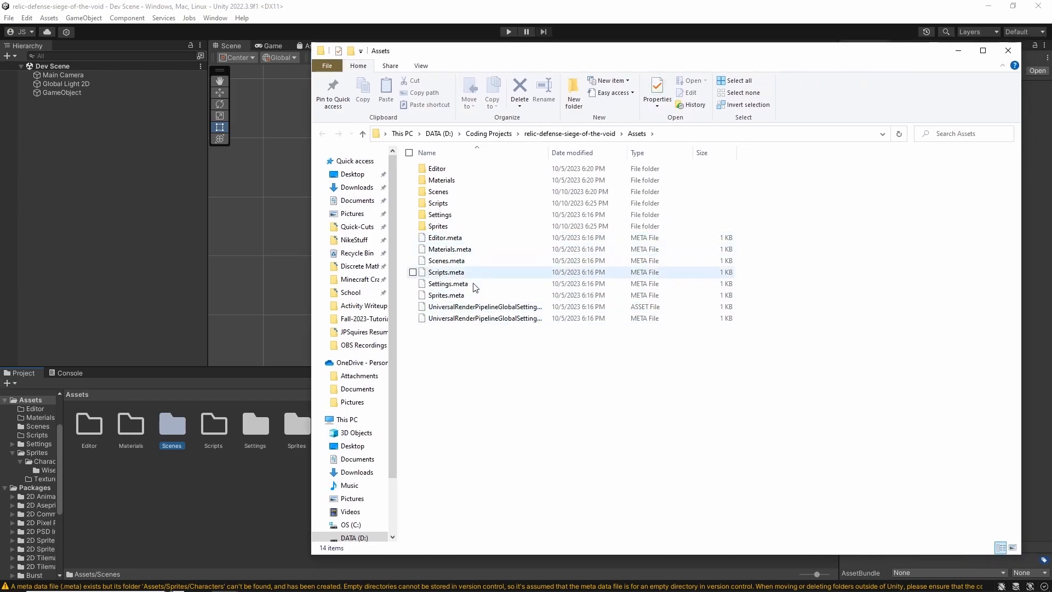
{"action": "left_click", "coordinate": [999, 57]}
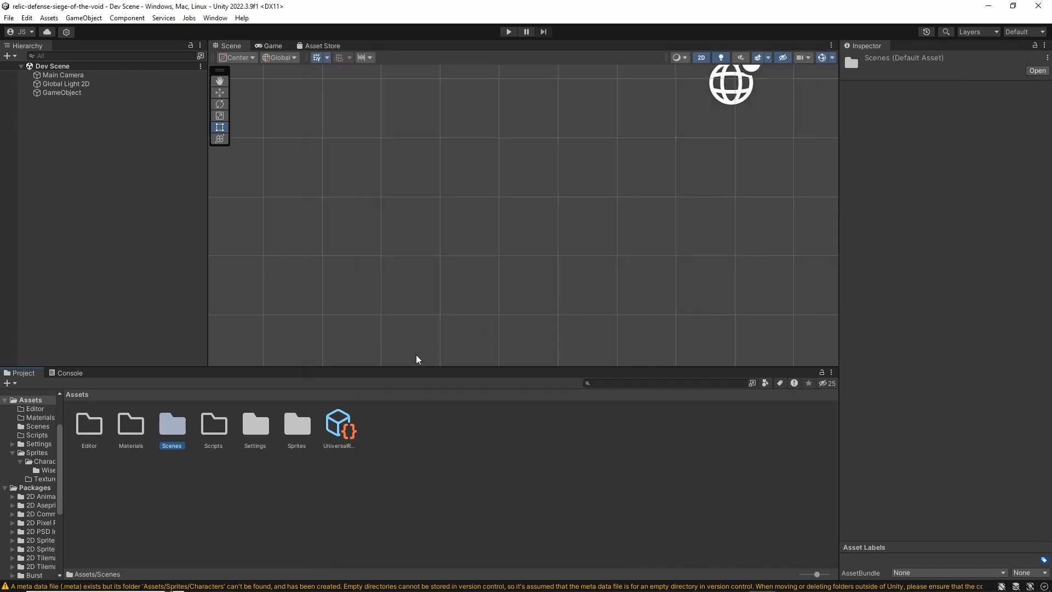
Look through the Settings folder and the sprite sheets in Assets/Sprites/Characters/WiseOne
{"action": "double_click", "coordinate": [257, 429]}
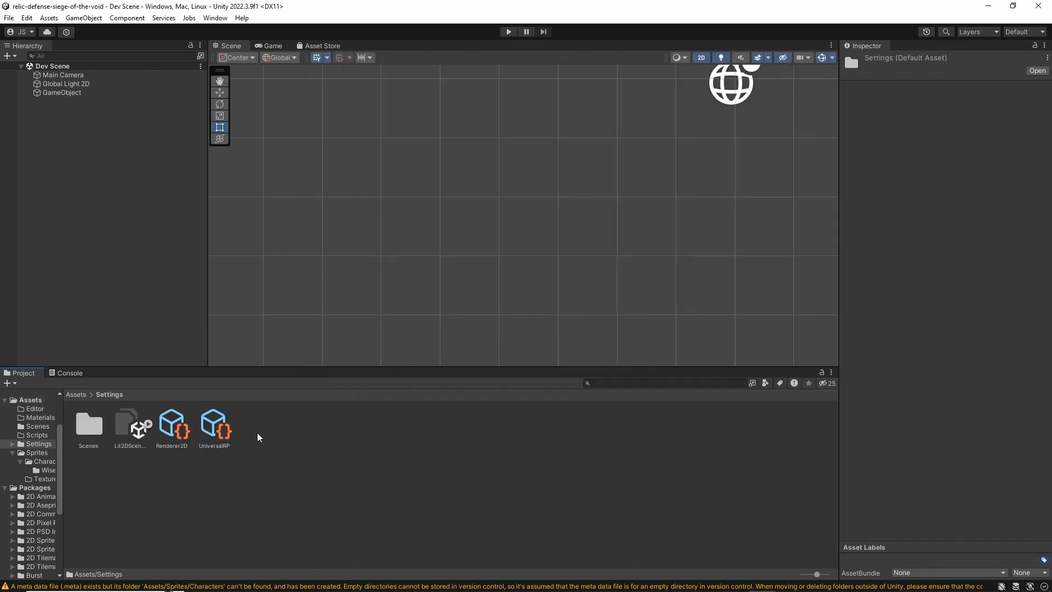
{"action": "left_click", "coordinate": [80, 394]}
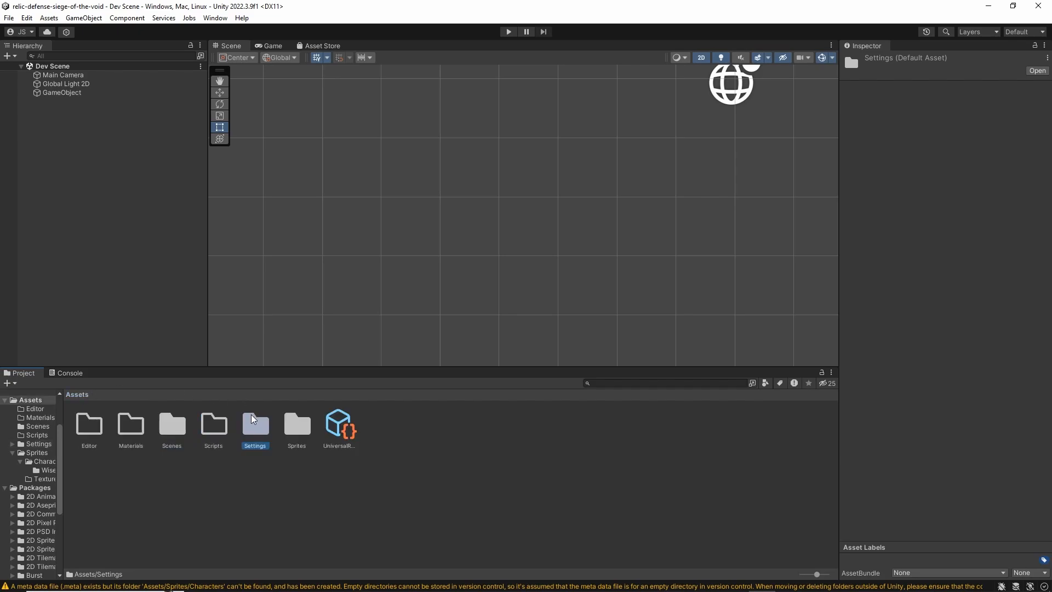
{"action": "double_click", "coordinate": [292, 431]}
{"action": "double_click", "coordinate": [103, 433]}
{"action": "double_click", "coordinate": [103, 432]}
{"action": "left_click", "coordinate": [105, 430]}
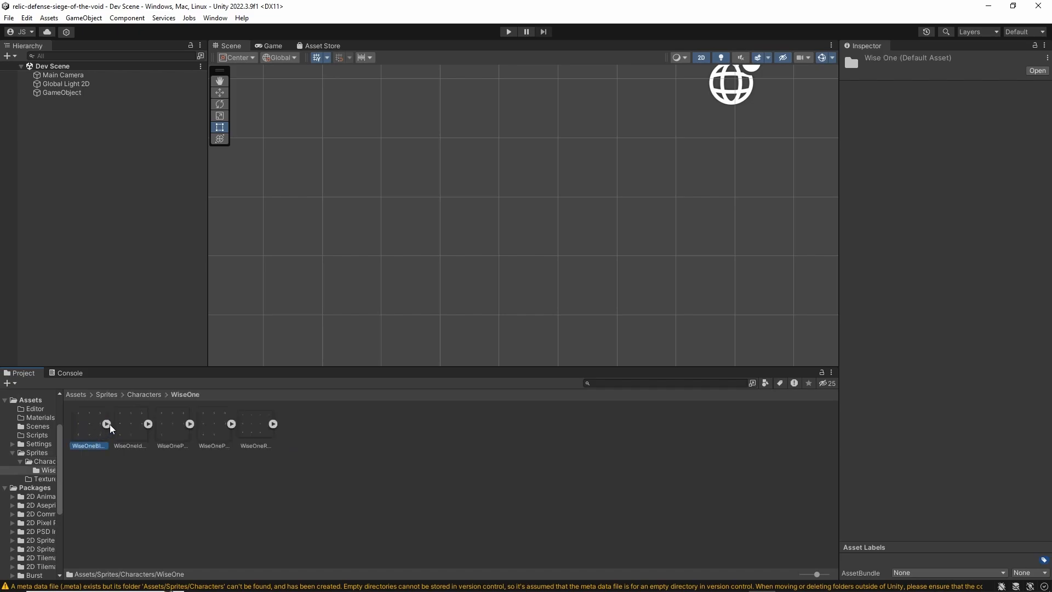
{"action": "left_click", "coordinate": [137, 429]}
{"action": "left_click", "coordinate": [177, 431]}
{"action": "left_click", "coordinate": [264, 455]}
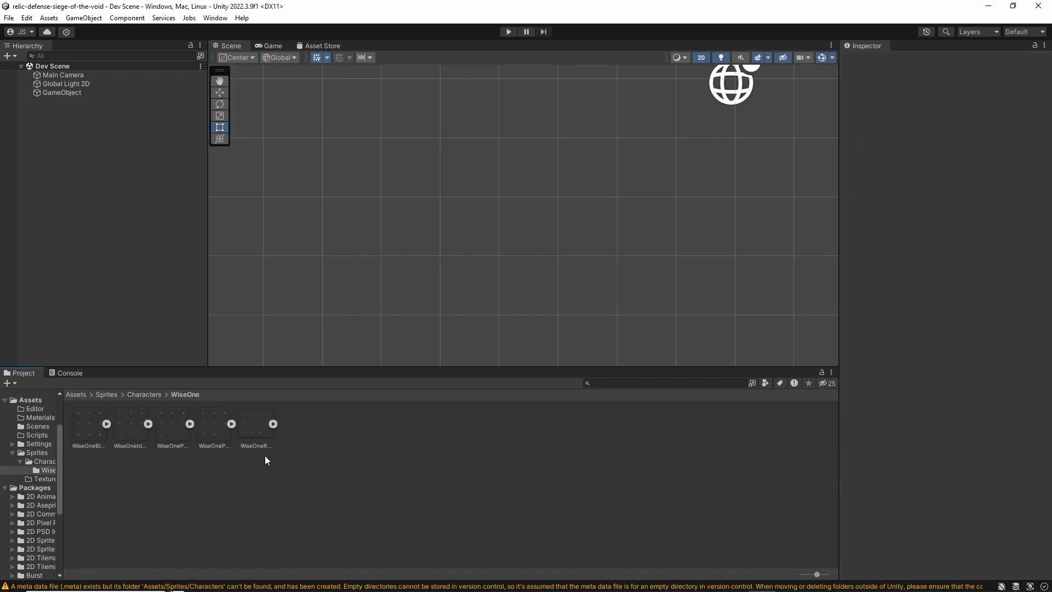
Reopen the WiseOne folder from Characters and display the import settings of the WiseOneBlock sprite sheet
{"action": "left_click", "coordinate": [146, 392]}
{"action": "double_click", "coordinate": [91, 424]}
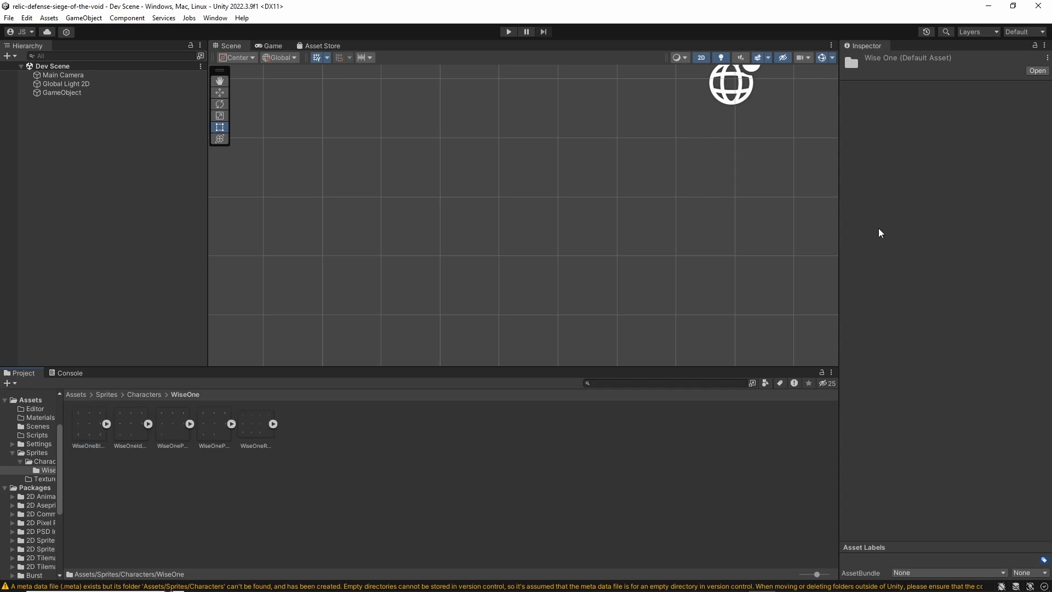
{"action": "left_click", "coordinate": [94, 433]}
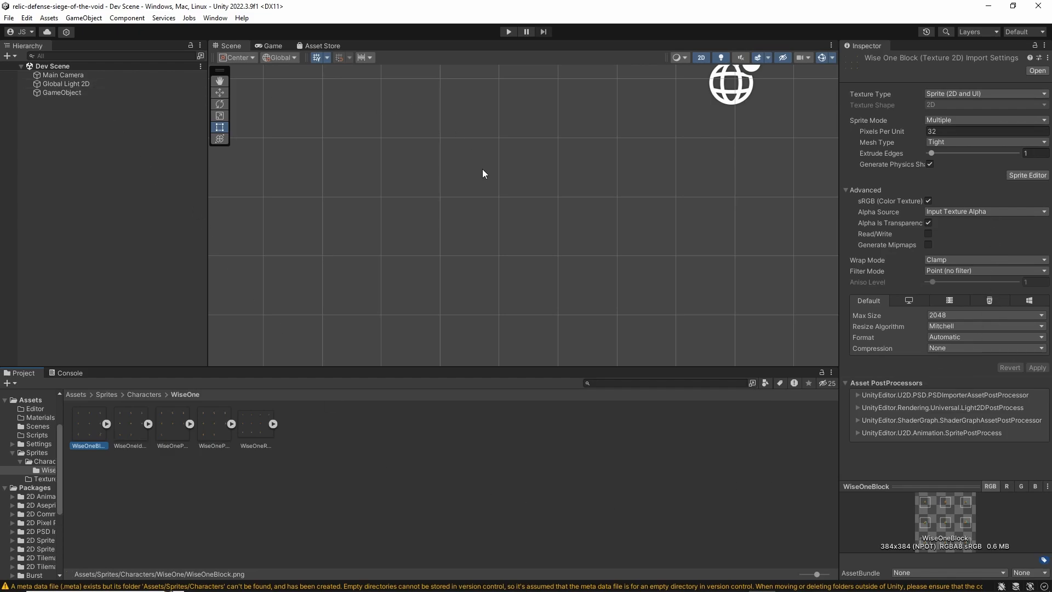
Pan and zoom the Scene view to examine the area around the camera and light
{"action": "mouse_move", "coordinate": [520, 165]}
{"action": "middle_mouse_down"}
{"action": "mouse_move", "coordinate": [429, 192]}
{"action": "mouse_move", "coordinate": [441, 257]}
{"action": "mouse_move", "coordinate": [376, 262]}
{"action": "middle_mouse_up"}
{"action": "middle_click_drag", "start_coordinate": [509, 187], "coordinate": [475, 230]}
{"action": "scroll", "coordinate": [475, 229], "scroll_direction": "down", "scroll_amount": 5}
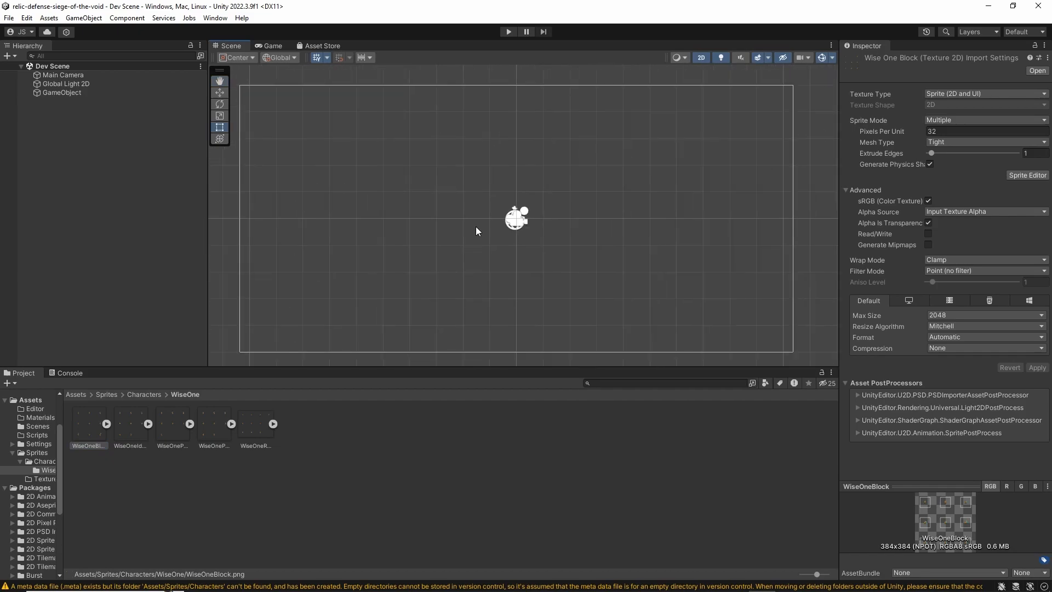
{"action": "scroll", "coordinate": [477, 208], "scroll_direction": "up", "scroll_amount": 4}
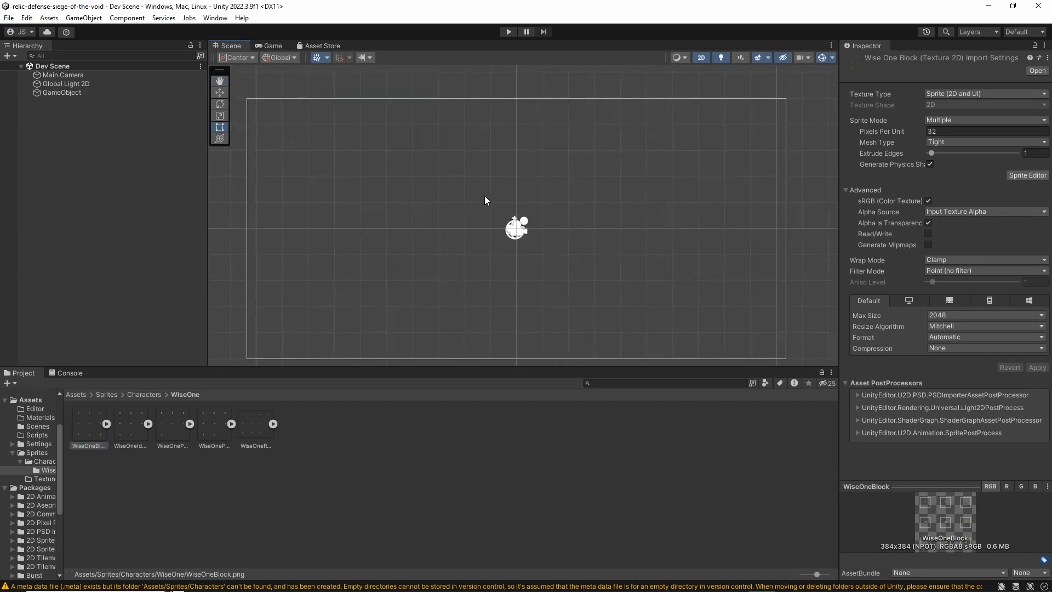
{"action": "middle_click_drag", "start_coordinate": [499, 255], "coordinate": [464, 223]}
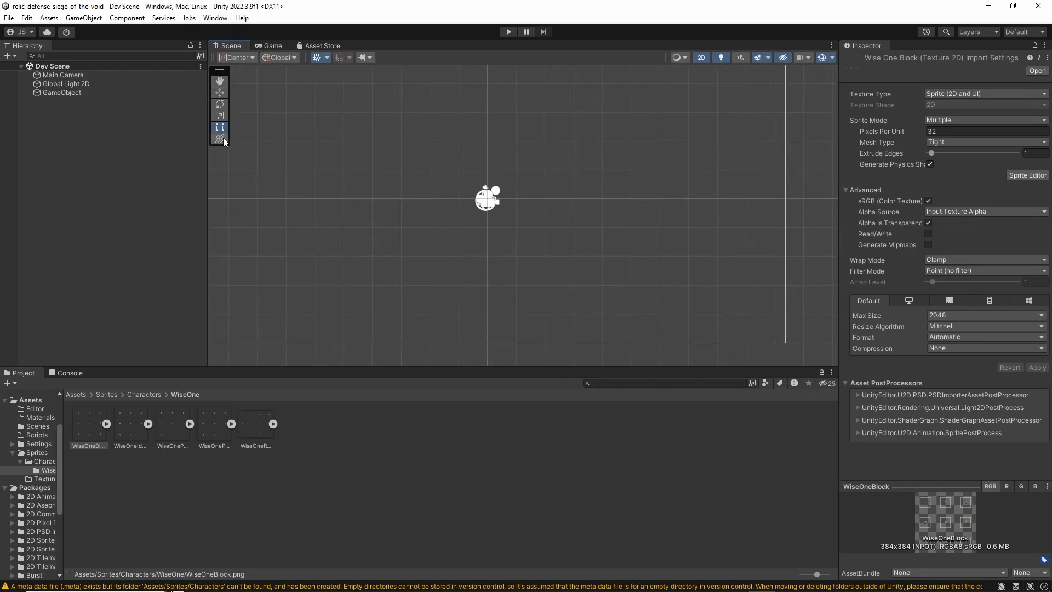
Pan around the camera frame in the Scene view with the View tool, briefly switching to the Move tool
{"action": "left_click", "coordinate": [221, 83]}
{"action": "left_click_drag", "start_coordinate": [504, 149], "coordinate": [443, 204]}
{"action": "scroll", "coordinate": [465, 182], "scroll_direction": "down", "scroll_amount": 9}
{"action": "left_click_drag", "start_coordinate": [450, 168], "coordinate": [500, 180]}
{"action": "left_click", "coordinate": [219, 92]}
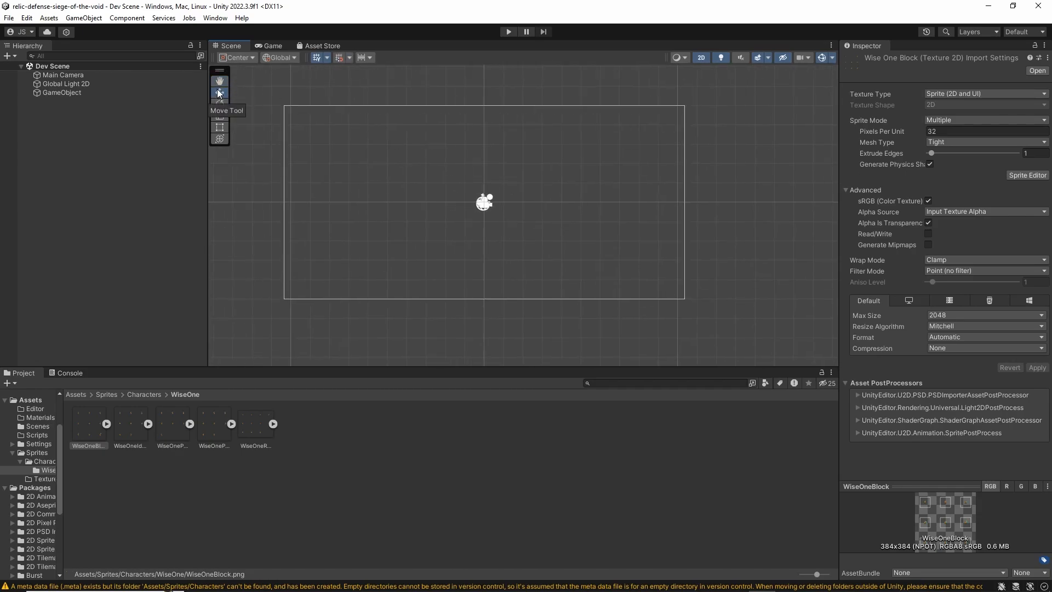
{"action": "key", "text": "q"}
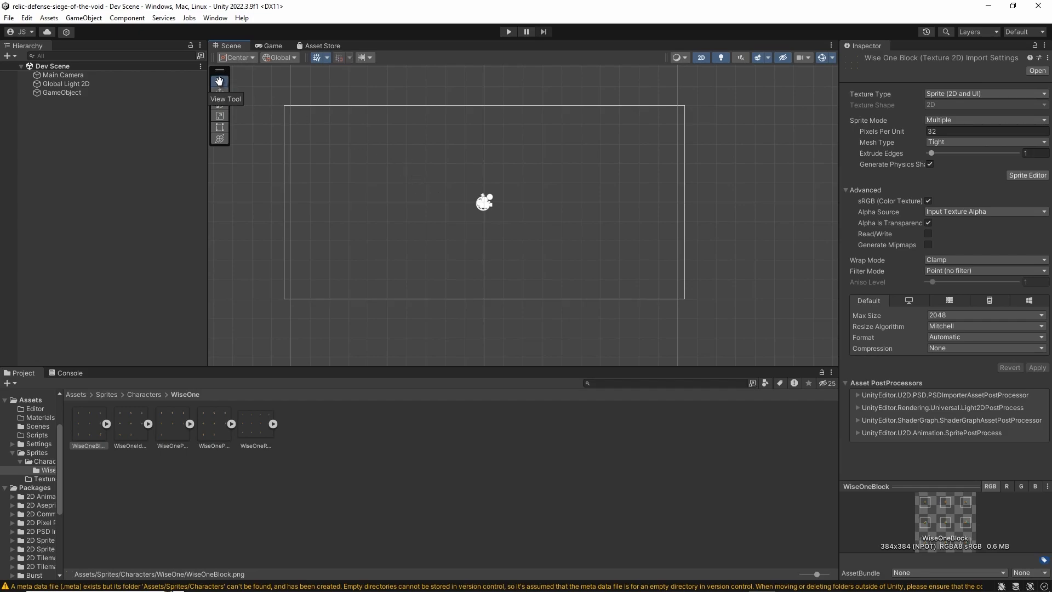
{"action": "left_click_drag", "start_coordinate": [565, 192], "coordinate": [613, 223]}
{"action": "left_click_drag", "start_coordinate": [470, 175], "coordinate": [446, 138]}
Try moving Global Light 2D along its X axis with the Move tool, and undo the move
{"action": "key", "text": "w"}
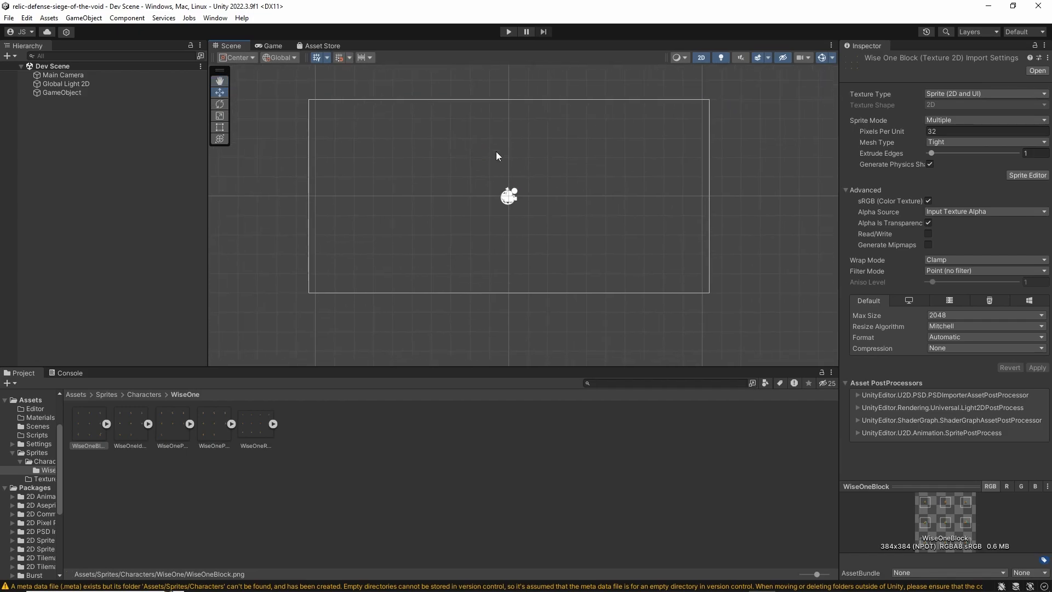
{"action": "scroll", "coordinate": [517, 199], "scroll_direction": "up", "scroll_amount": 3}
{"action": "left_click", "coordinate": [508, 199]}
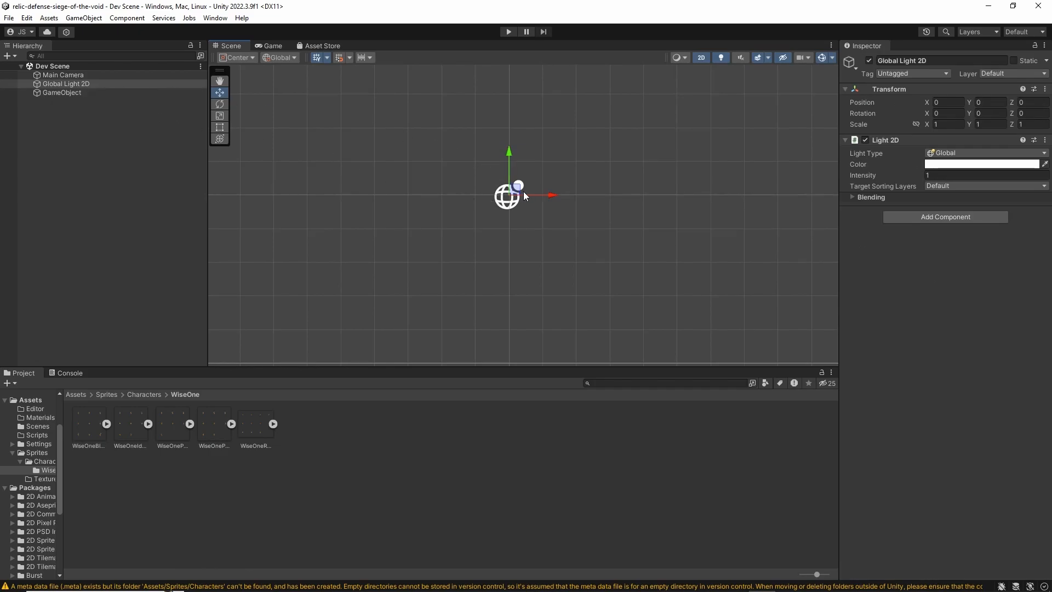
{"action": "left_click_drag", "start_coordinate": [550, 201], "coordinate": [414, 210]}
{"action": "key", "text": "ctrl+z"}
Toggle the Scene view out of 2D mode and back
{"action": "left_click", "coordinate": [705, 57]}
{"action": "left_click", "coordinate": [702, 57]}
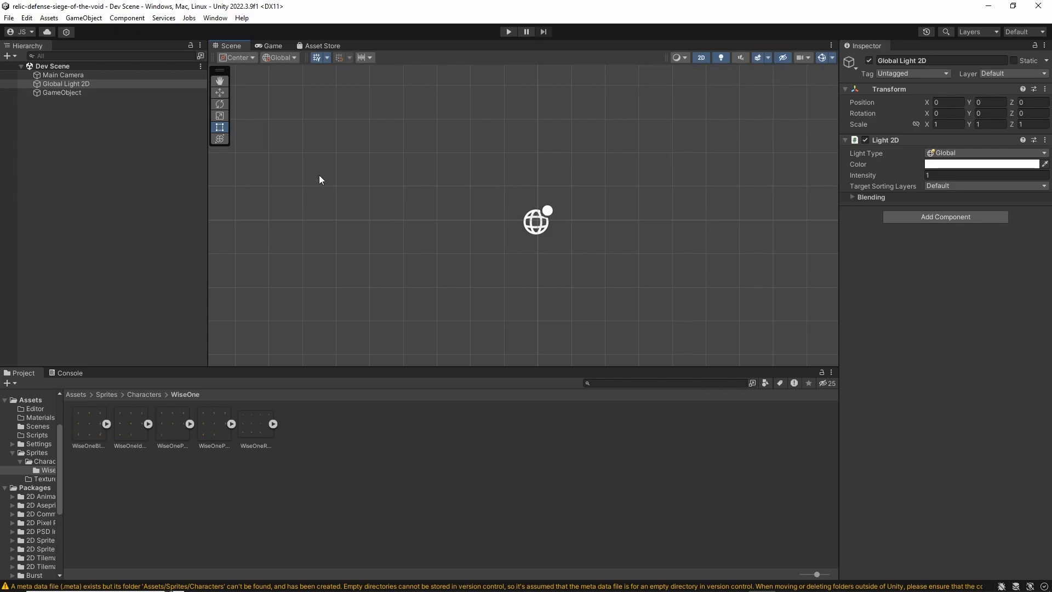
Try rotating Global Light 2D with the Rotate tool, and undo the rotation
{"action": "left_click", "coordinate": [219, 104]}
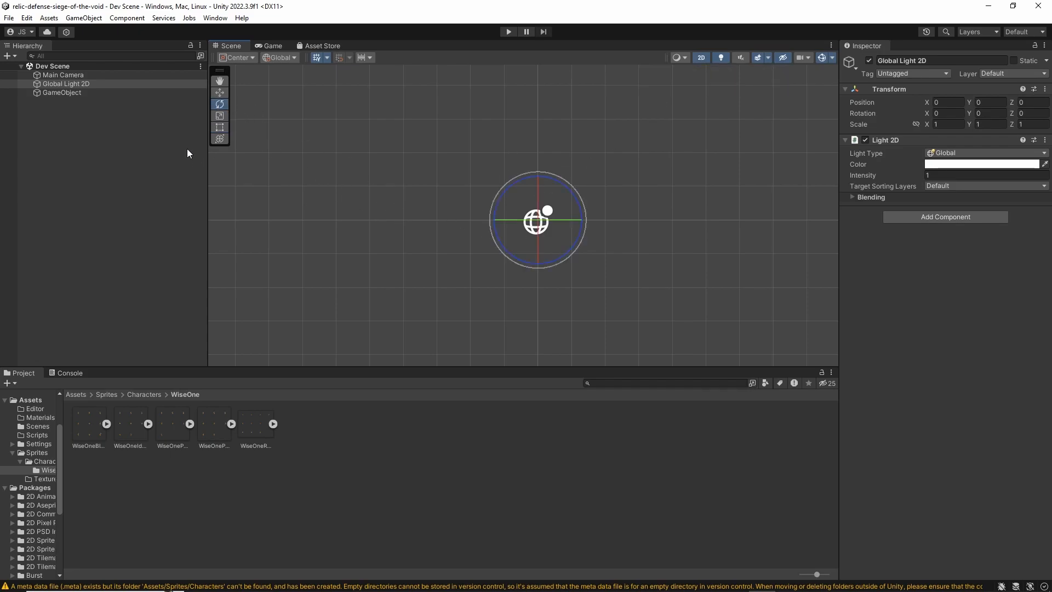
{"action": "left_click_drag", "start_coordinate": [572, 192], "coordinate": [599, 323]}
{"action": "key", "text": "ctrl+z"}
Try scaling Global Light 2D along its X axis with the Scale tool, and undo the scaling
{"action": "left_click", "coordinate": [216, 112]}
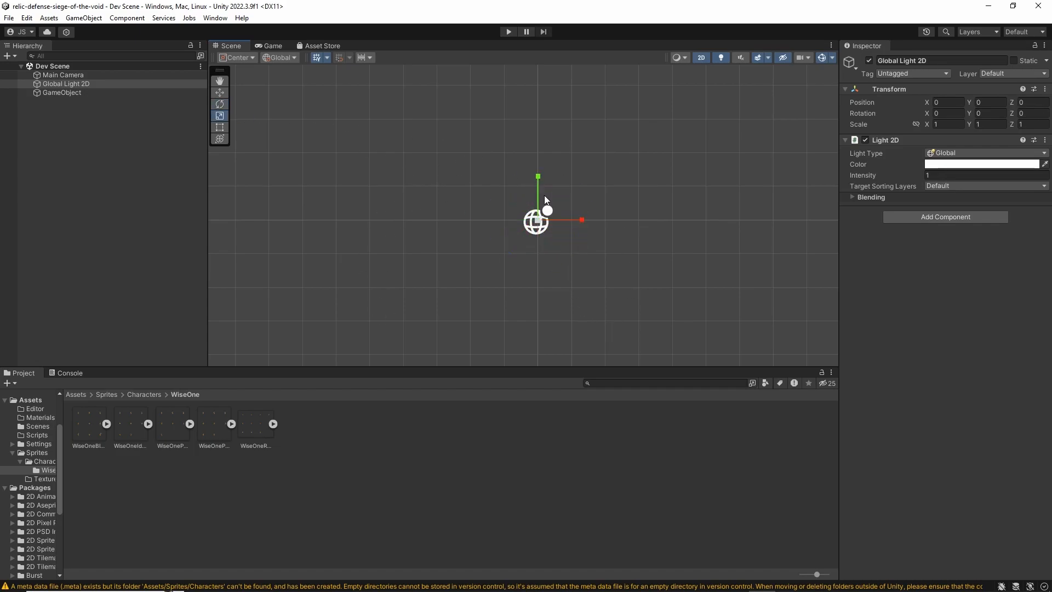
{"action": "left_click_drag", "start_coordinate": [580, 220], "coordinate": [746, 229]}
{"action": "key", "text": "ctrl+z"}
{"action": "left_click", "coordinate": [541, 265]}
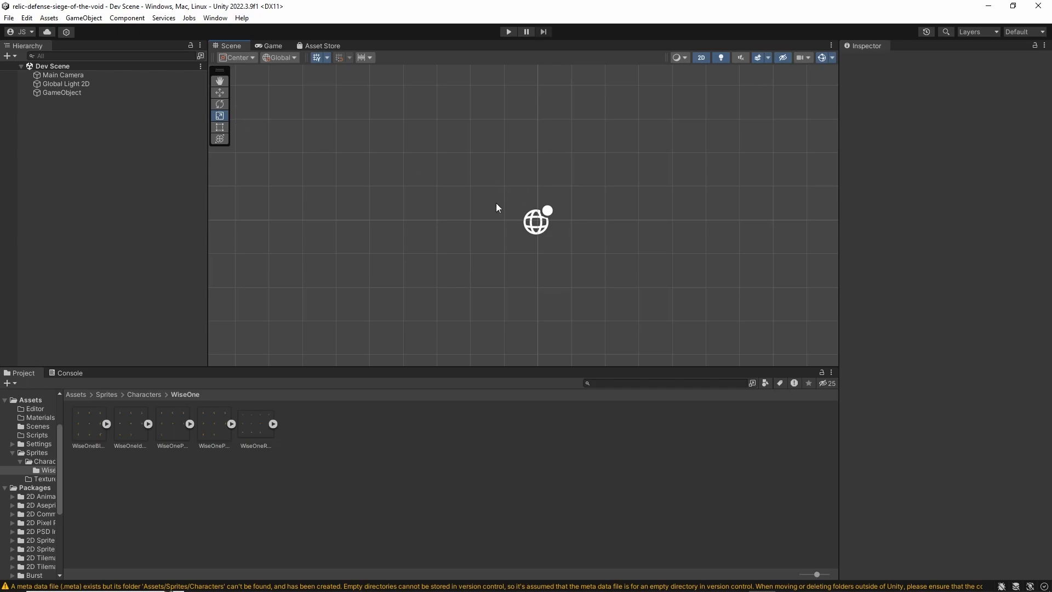
Look through the Rect, Move and Rotate tools, and return to the View tool with the whole camera frame in view
{"action": "left_click", "coordinate": [540, 227]}
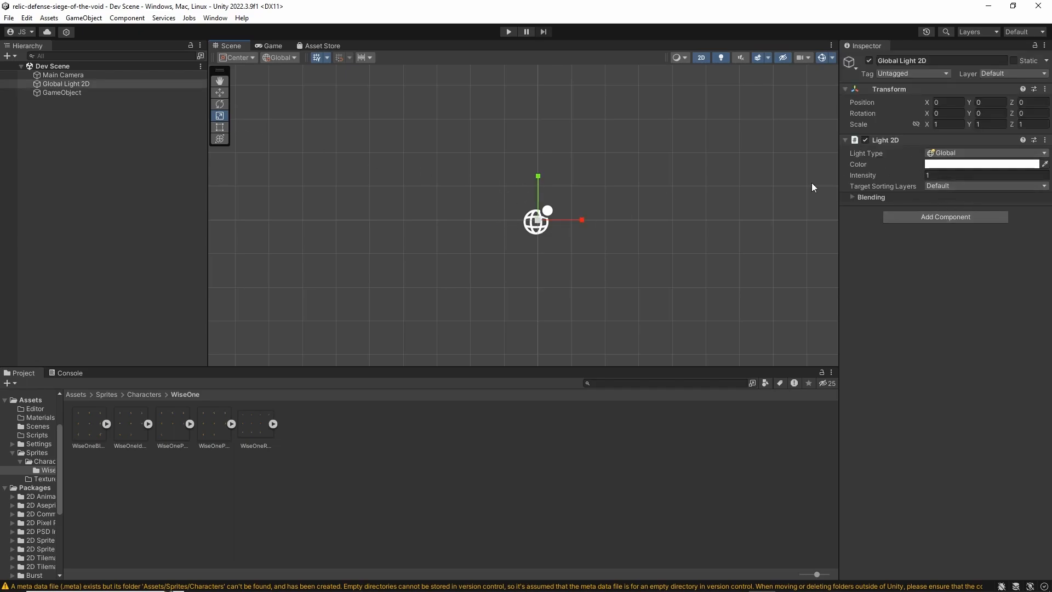
{"action": "left_click", "coordinate": [219, 127]}
{"action": "left_click", "coordinate": [526, 268]}
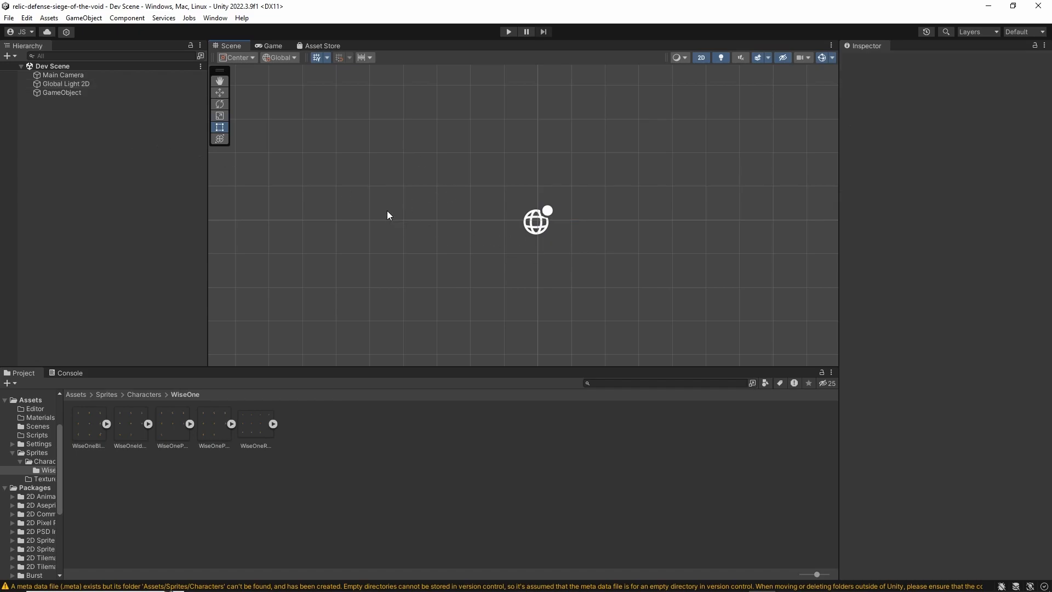
{"action": "left_click", "coordinate": [220, 92]}
{"action": "left_click", "coordinate": [220, 104]}
{"action": "key", "text": "q"}
{"action": "scroll", "coordinate": [420, 176], "scroll_direction": "down", "scroll_amount": 3}
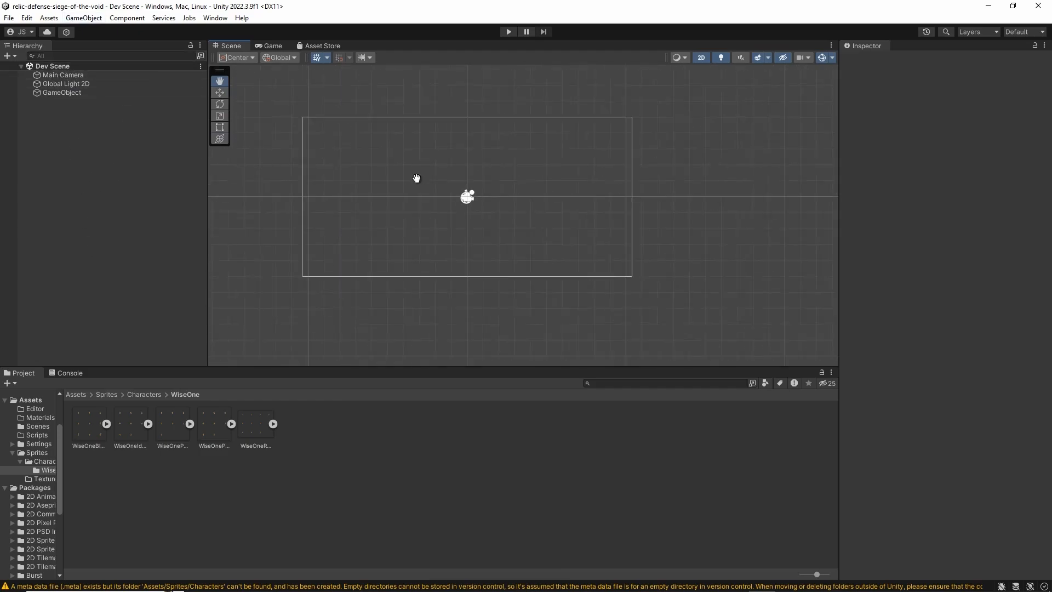
Try moving the Main Camera in the Scene view with the Move tool, and undo the move
{"action": "left_click", "coordinate": [104, 75]}
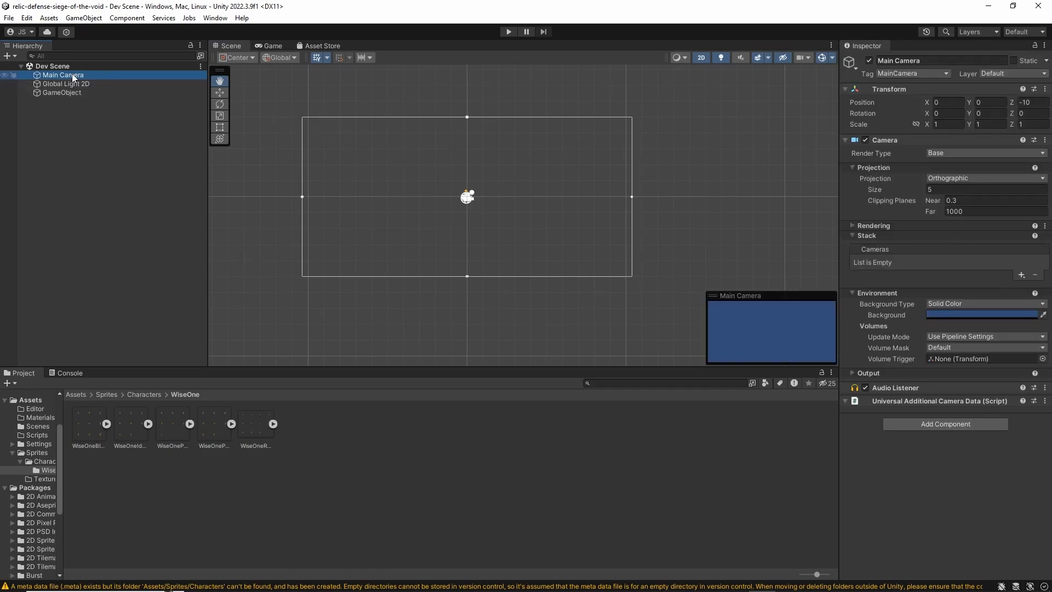
{"action": "mouse_move", "coordinate": [741, 296]}
{"action": "left_mouse_down"}
{"action": "mouse_move", "coordinate": [718, 277]}
{"action": "mouse_move", "coordinate": [736, 290]}
{"action": "left_mouse_up"}
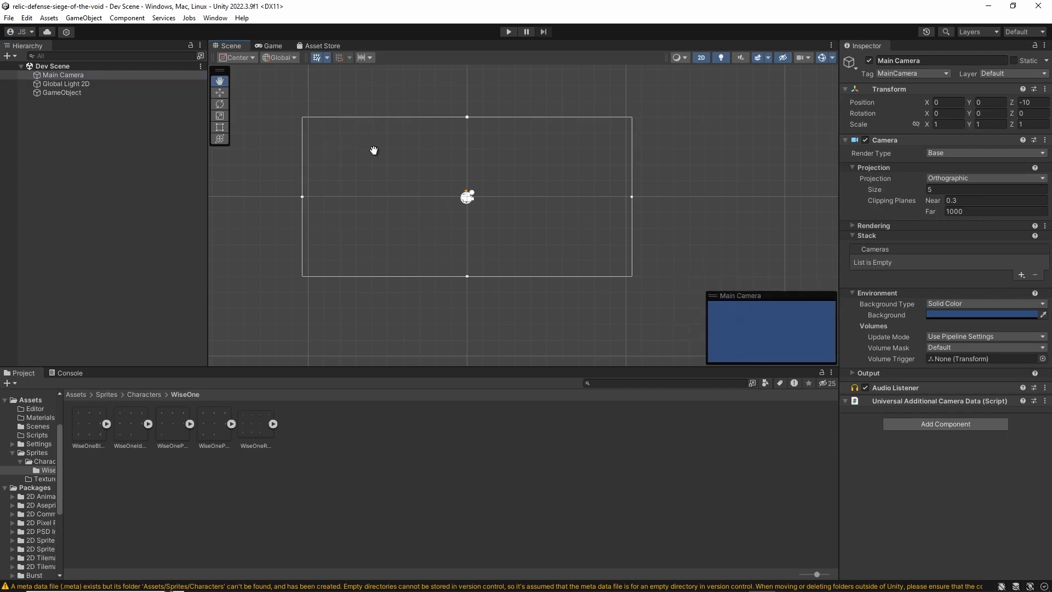
{"action": "key", "text": "w"}
{"action": "left_click_drag", "start_coordinate": [484, 195], "coordinate": [431, 219]}
{"action": "key", "text": "ctrl+z"}
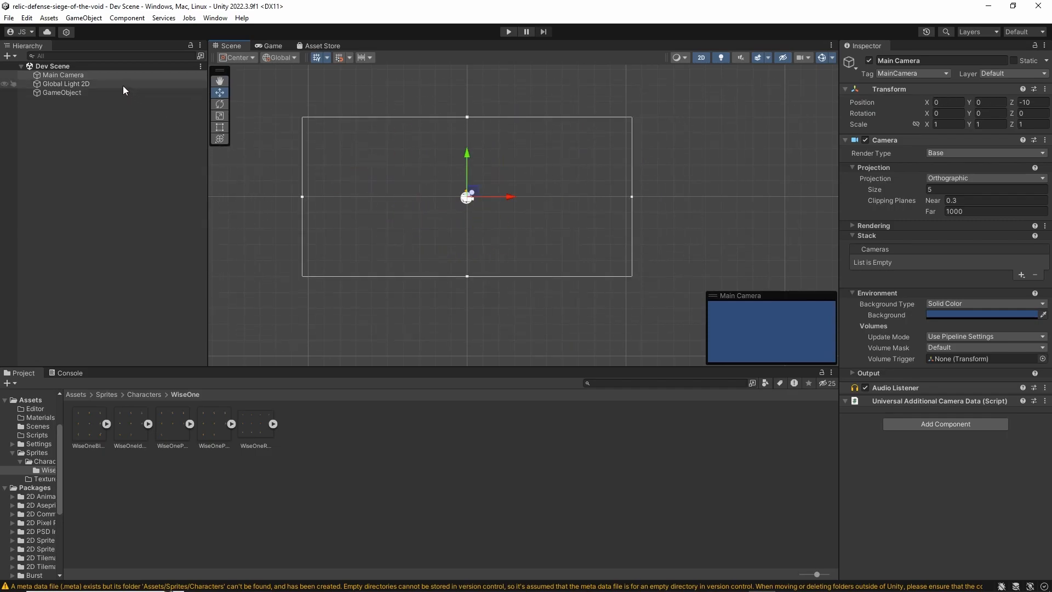
Select Global Light 2D, try moving it in the Scene view, and undo the move
{"action": "left_click", "coordinate": [83, 84]}
{"action": "left_click_drag", "start_coordinate": [475, 197], "coordinate": [575, 196]}
{"action": "key", "text": "ctrl+z"}
Create an empty object in Dev Scene as a trial, and delete it again
{"action": "left_click", "coordinate": [108, 95]}
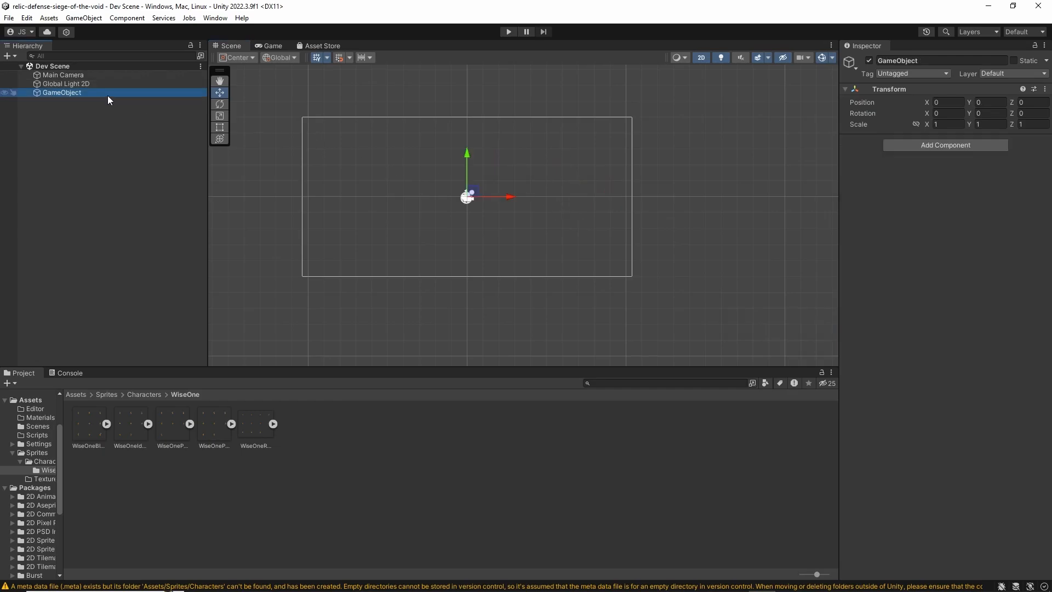
{"action": "right_click", "coordinate": [78, 123]}
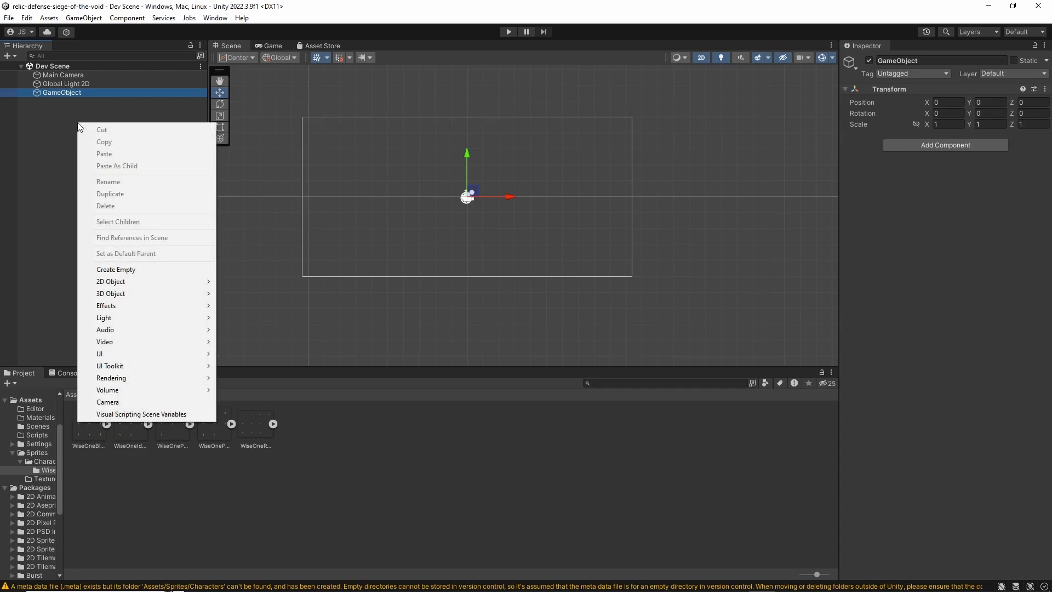
{"action": "right_click", "coordinate": [43, 145]}
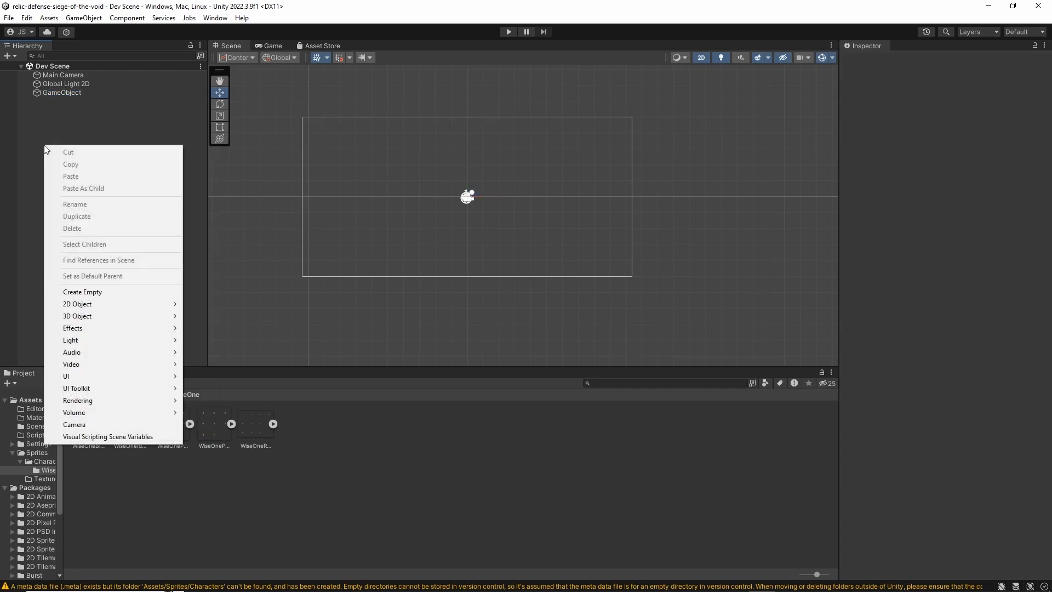
{"action": "left_click", "coordinate": [96, 290]}
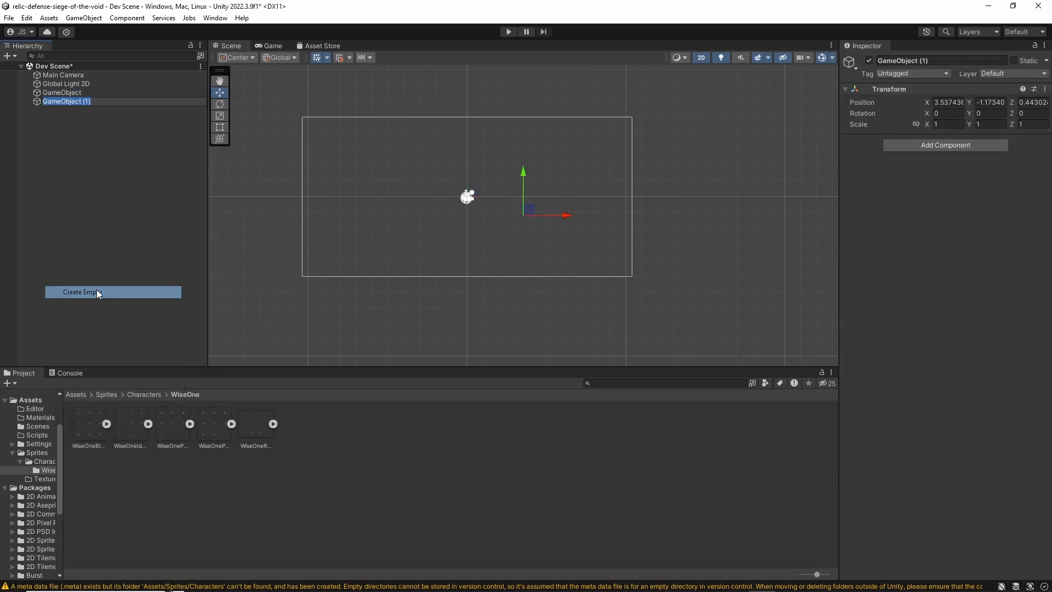
{"action": "left_click", "coordinate": [104, 156]}
{"action": "left_click", "coordinate": [97, 104]}
{"action": "key", "text": "Delete"}
Inspect the components of GameObject, Global Light 2D and Main Camera, collapsing and expanding the Light 2D component
{"action": "left_click", "coordinate": [68, 93]}
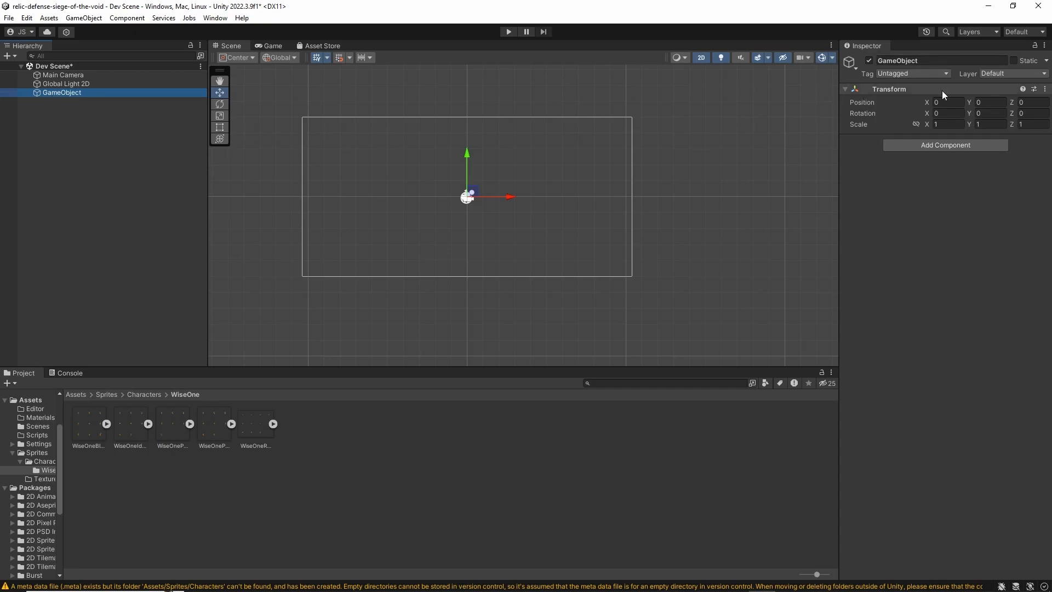
{"action": "left_click", "coordinate": [79, 84]}
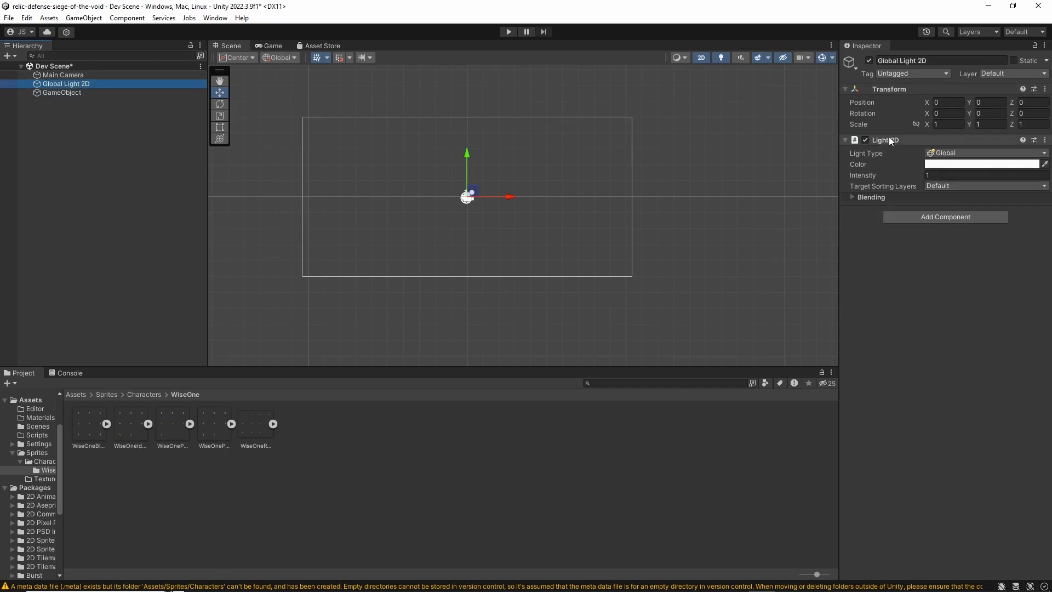
{"action": "left_click", "coordinate": [845, 143]}
{"action": "left_click", "coordinate": [845, 143]}
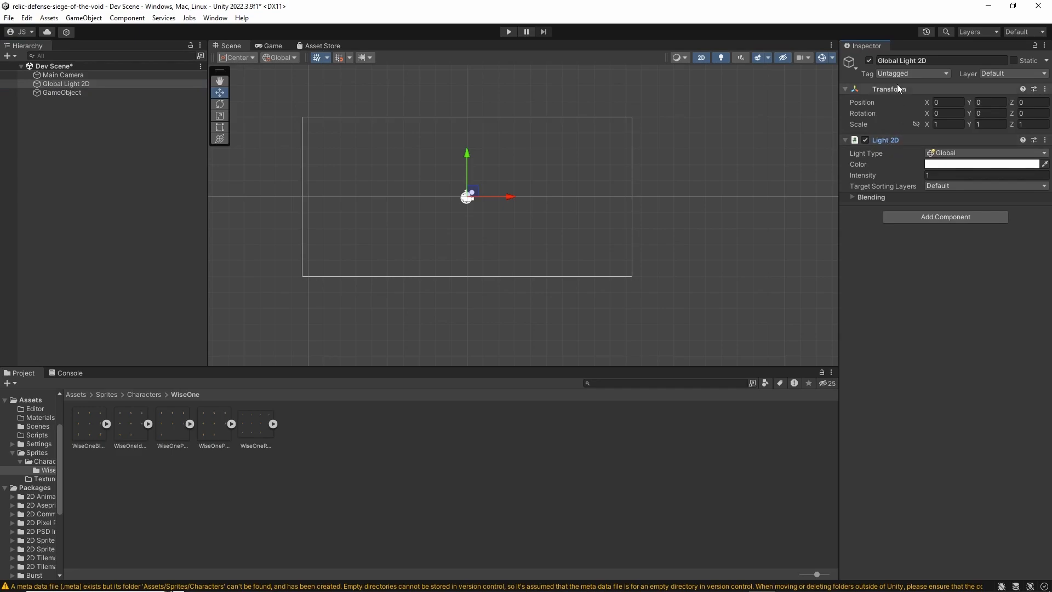
{"action": "left_click", "coordinate": [74, 77]}
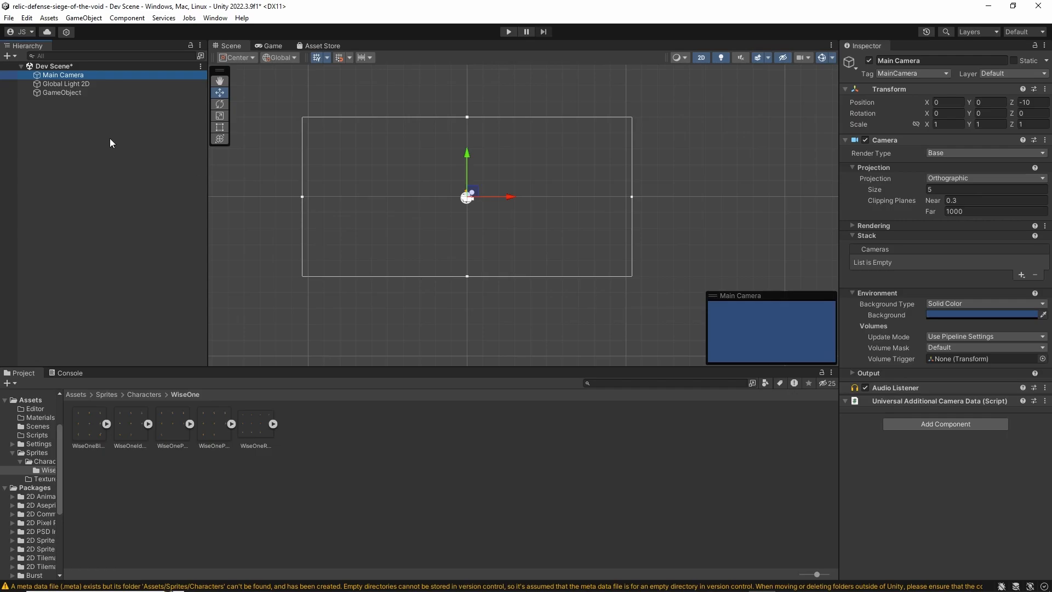
{"action": "left_click", "coordinate": [83, 128]}
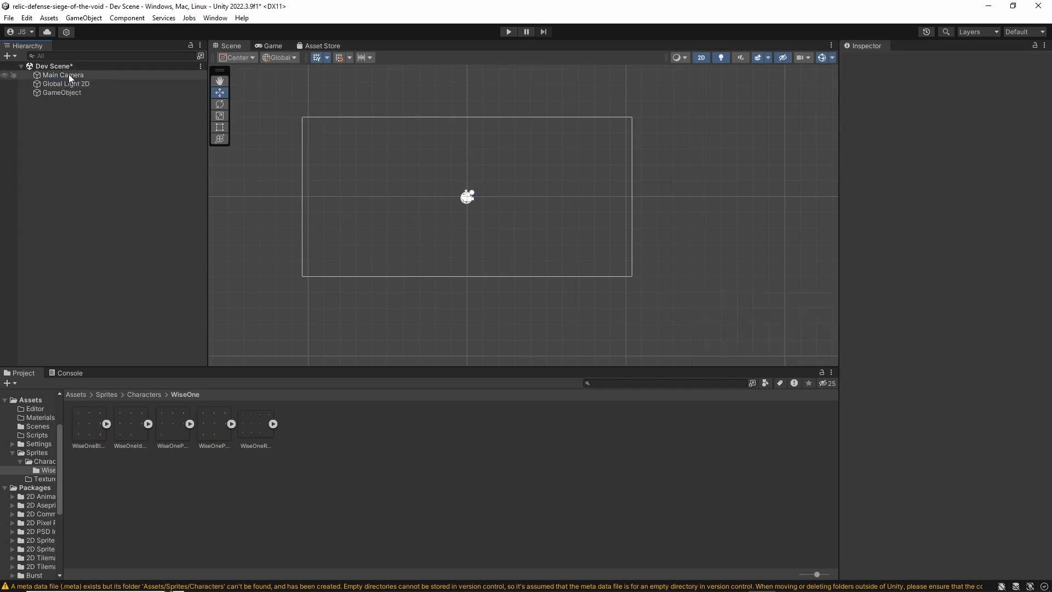
Compare the Main Camera's output in the Game view with its preview in the Scene view
{"action": "left_click", "coordinate": [68, 74]}
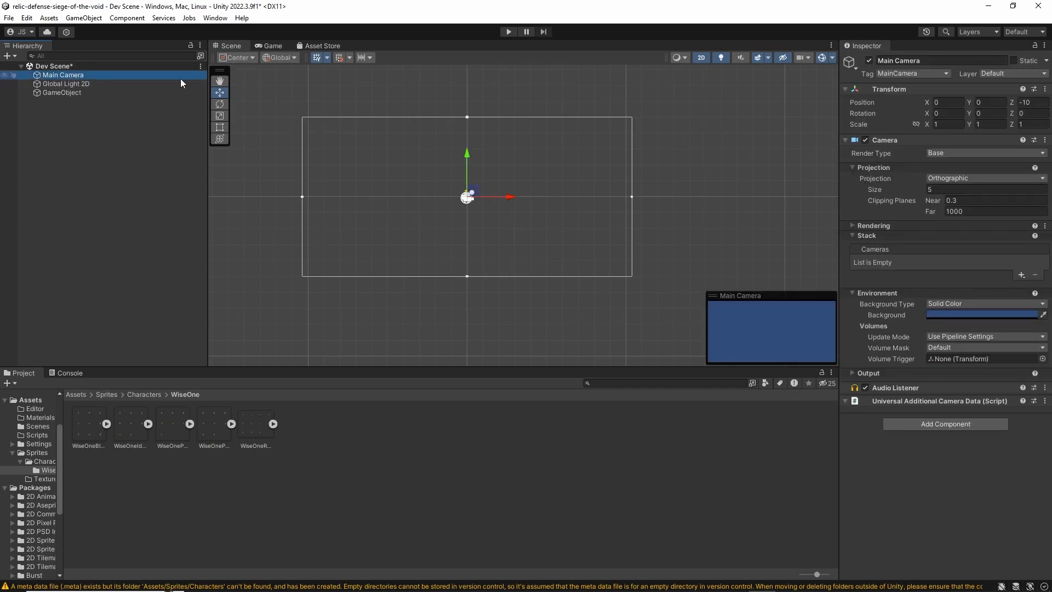
{"action": "left_click", "coordinate": [267, 46]}
{"action": "left_click", "coordinate": [229, 47]}
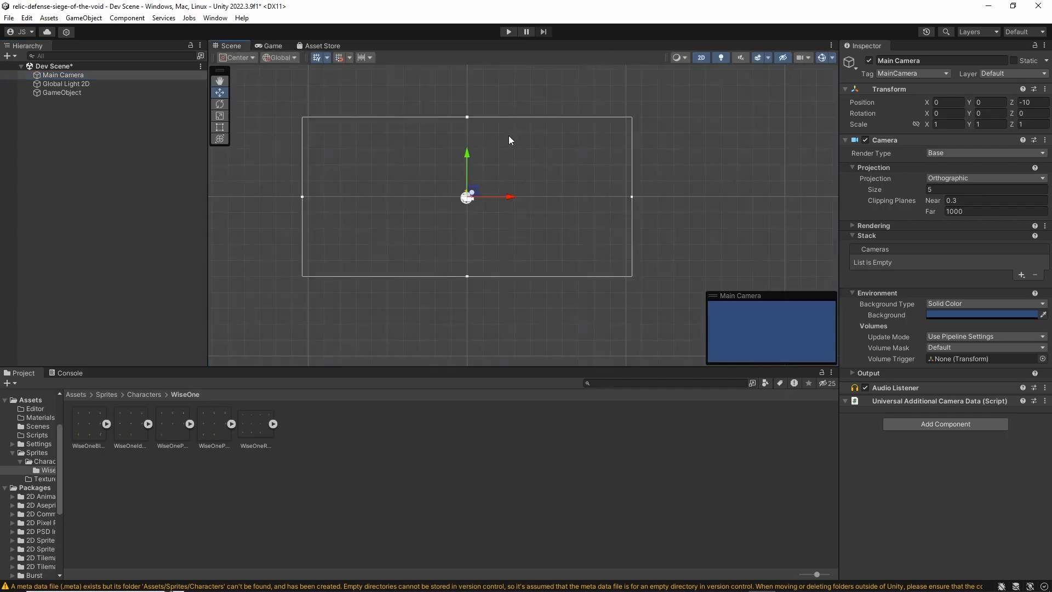
{"action": "mouse_move", "coordinate": [728, 296]}
{"action": "left_mouse_down"}
{"action": "mouse_move", "coordinate": [703, 278]}
{"action": "mouse_move", "coordinate": [713, 283]}
{"action": "left_mouse_up"}
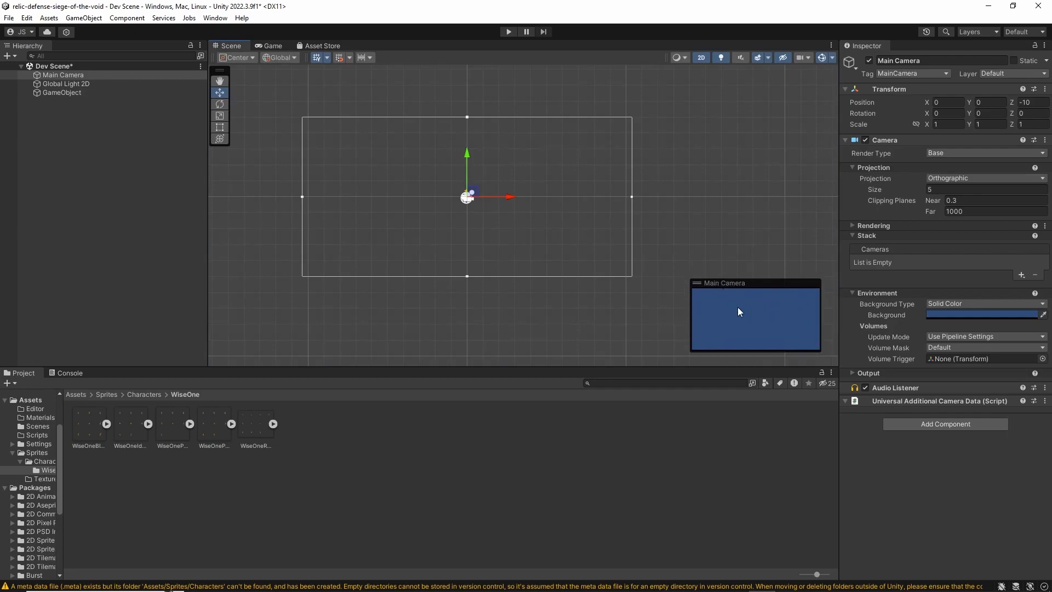
Add a 2D Square sprite to Dev Scene
{"action": "left_click", "coordinate": [87, 153]}
{"action": "right_click", "coordinate": [86, 153]}
{"action": "left_click", "coordinate": [48, 146]}
{"action": "right_click", "coordinate": [48, 146]}
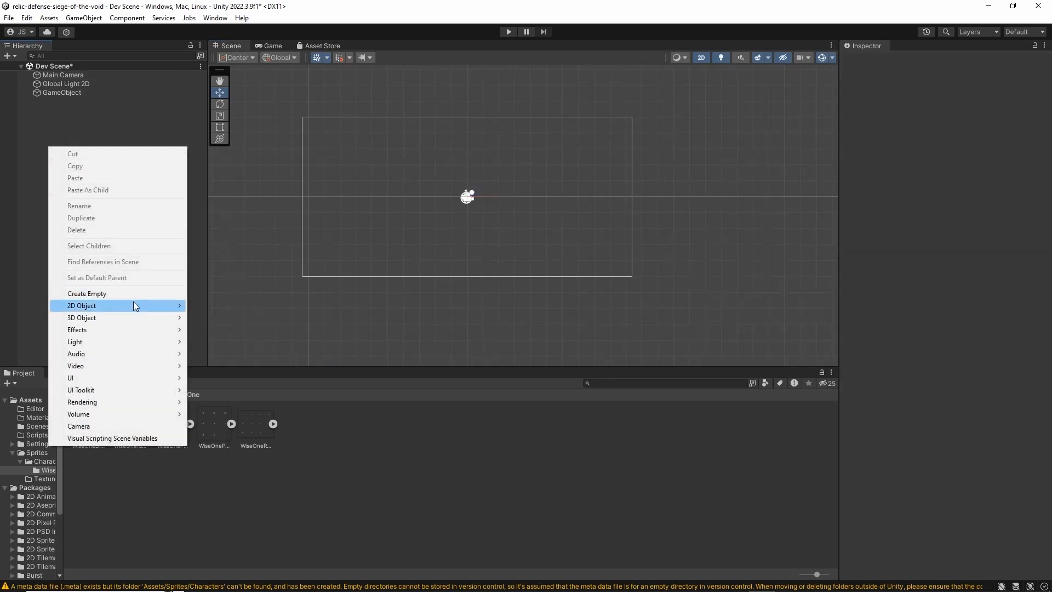
{"action": "mouse_move", "coordinate": [133, 303]}
{"action": "mouse_move", "coordinate": [241, 308]}
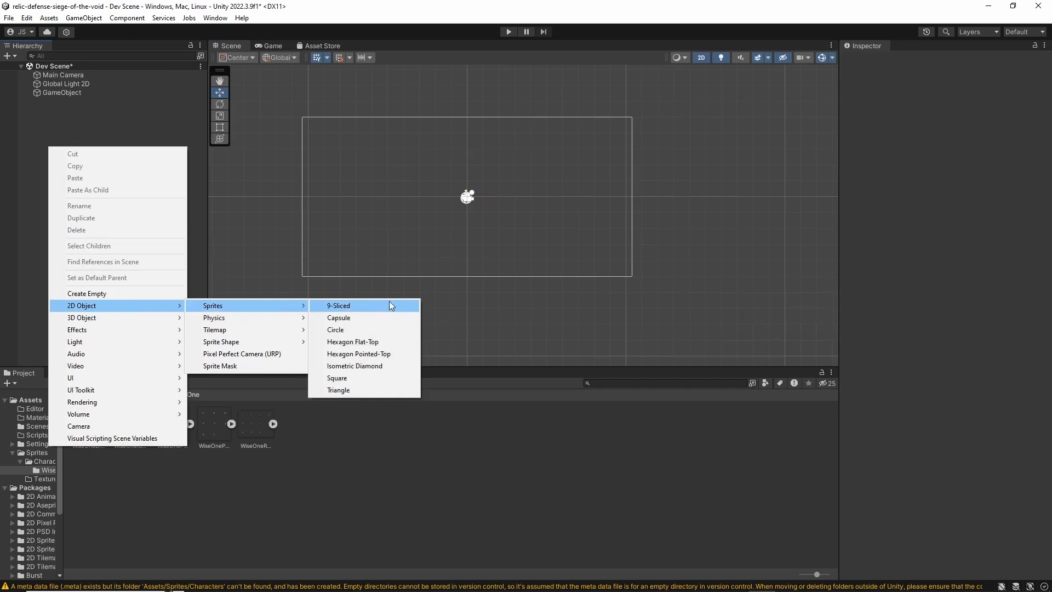
{"action": "left_click", "coordinate": [397, 377]}
{"action": "scroll", "coordinate": [525, 229], "scroll_direction": "up", "scroll_amount": 5}
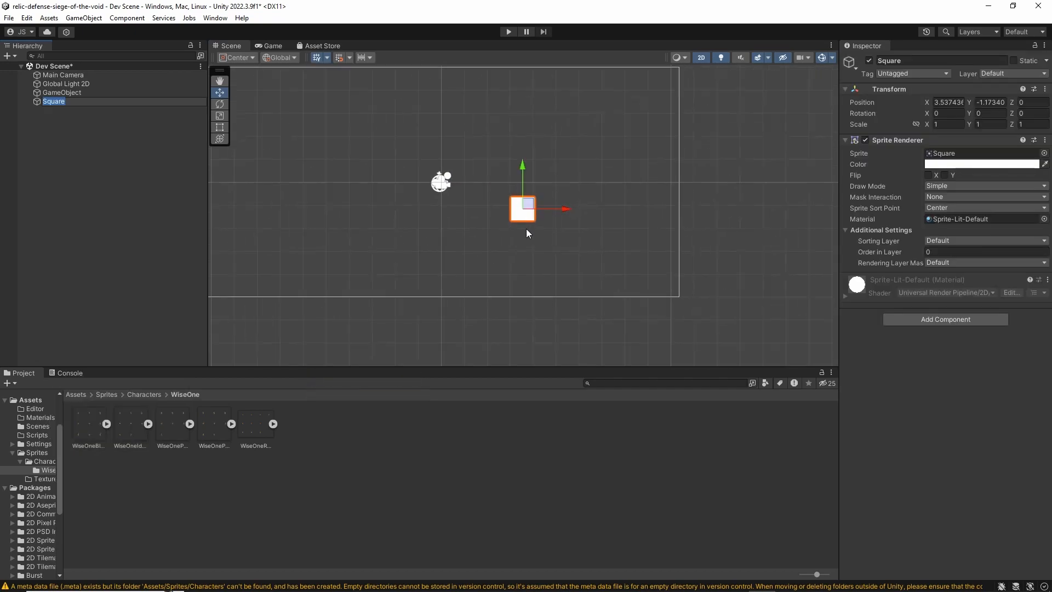
Move the Square with the Move tool to about X 5.49, Y 1.08
{"action": "left_click", "coordinate": [590, 294]}
{"action": "left_click", "coordinate": [540, 242]}
{"action": "left_click_drag", "start_coordinate": [534, 241], "coordinate": [647, 216]}
{"action": "left_click_drag", "start_coordinate": [597, 173], "coordinate": [595, 123]}
Rotate the Square about Z to about -67 degrees, and undo trial rotations about its other axes
{"action": "key", "text": "e"}
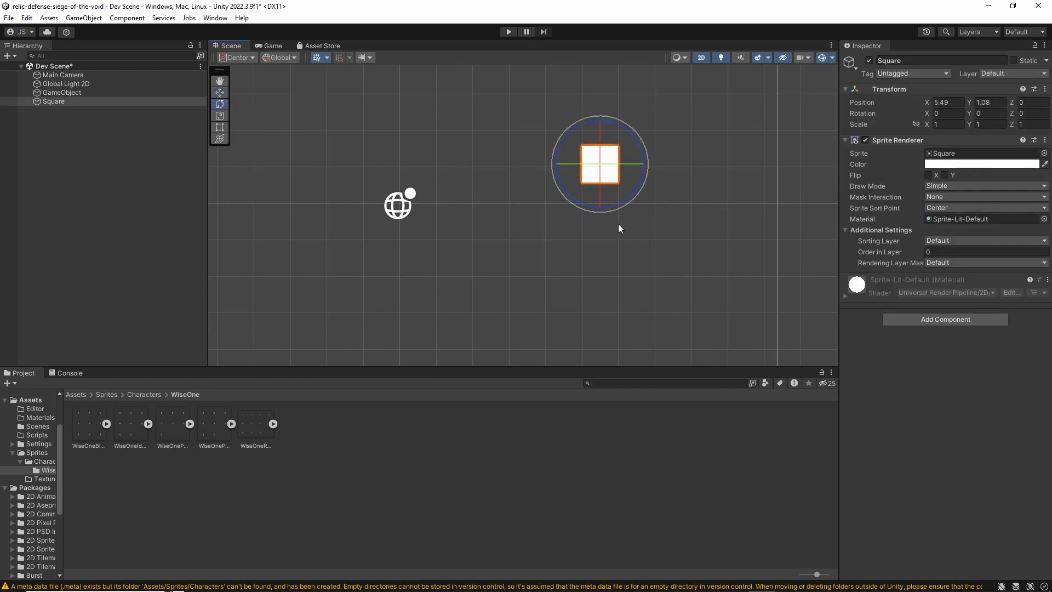
{"action": "left_click_drag", "start_coordinate": [636, 182], "coordinate": [526, 241]}
{"action": "left_click_drag", "start_coordinate": [600, 140], "coordinate": [603, 97]}
{"action": "key", "text": "ctrl+z"}
{"action": "left_click_drag", "start_coordinate": [624, 165], "coordinate": [458, 284]}
{"action": "key", "text": "ctrl+z"}
{"action": "key", "text": "ctrl+z"}
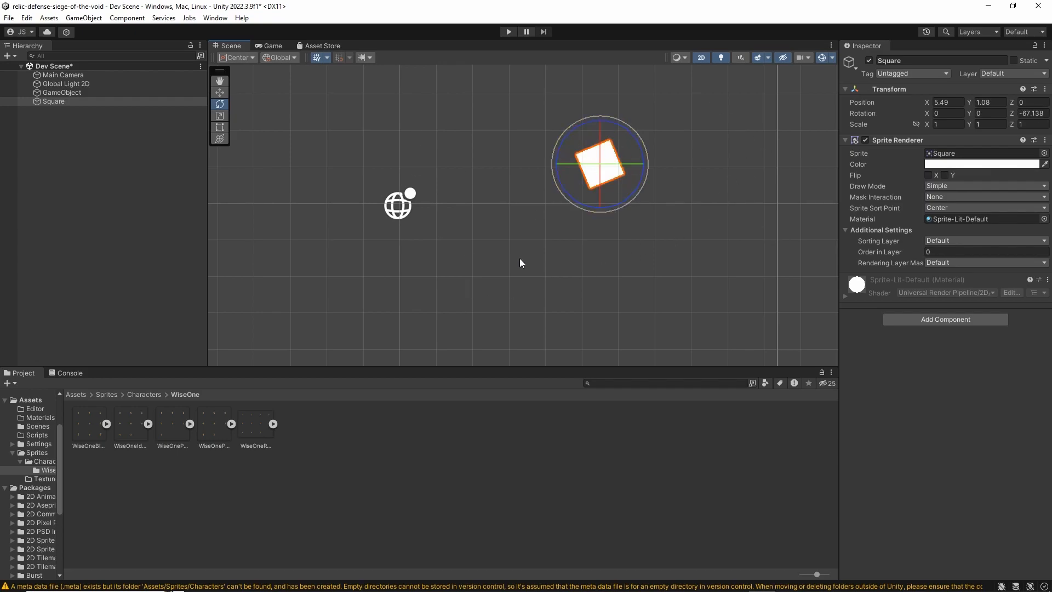
Stretch the Square with the Scale tool to a scale of about 1.32 in X and 3.82 in Y
{"action": "left_click", "coordinate": [221, 115]}
{"action": "left_click_drag", "start_coordinate": [640, 147], "coordinate": [752, 100]}
{"action": "left_click_drag", "start_coordinate": [617, 204], "coordinate": [623, 217]}
{"action": "left_click_drag", "start_coordinate": [602, 162], "coordinate": [642, 183]}
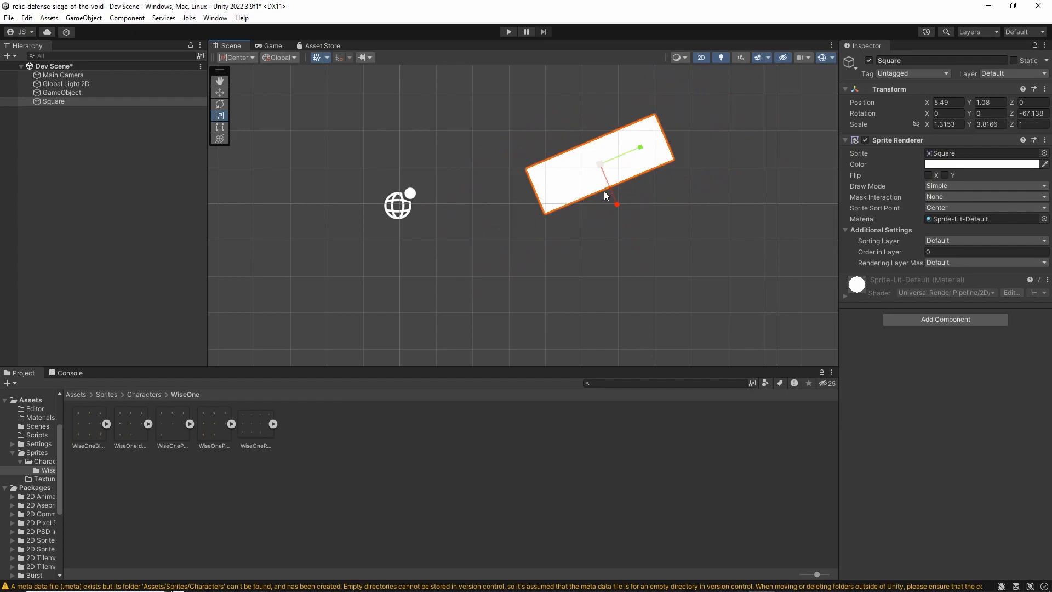
Enlarge the Square from one corner with the Rect tool to a scale of about 2.75 in X and 7.98 in Y
{"action": "left_click", "coordinate": [216, 127]}
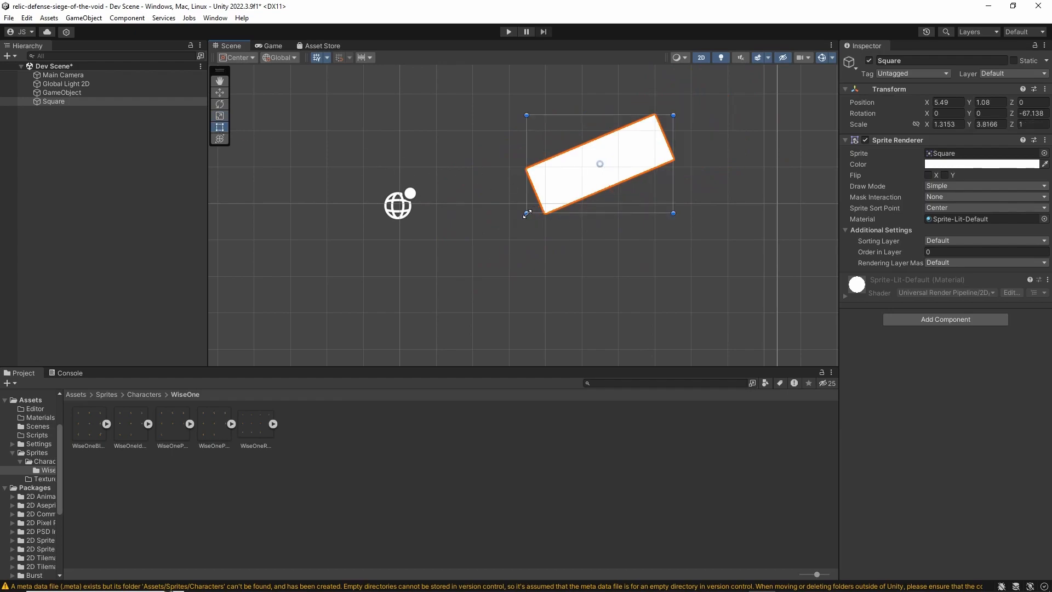
{"action": "left_click_drag", "start_coordinate": [527, 214], "coordinate": [366, 319]}
{"action": "scroll", "coordinate": [482, 241], "scroll_direction": "down", "scroll_amount": 10}
{"action": "scroll", "coordinate": [528, 242], "scroll_direction": "up", "scroll_amount": 6}
Rotate the Square to about -89.9 degrees on Z so it lies level, and return to the Move tool
{"action": "key", "text": "e"}
{"action": "left_click_drag", "start_coordinate": [532, 187], "coordinate": [550, 158]}
{"action": "key", "text": "w"}
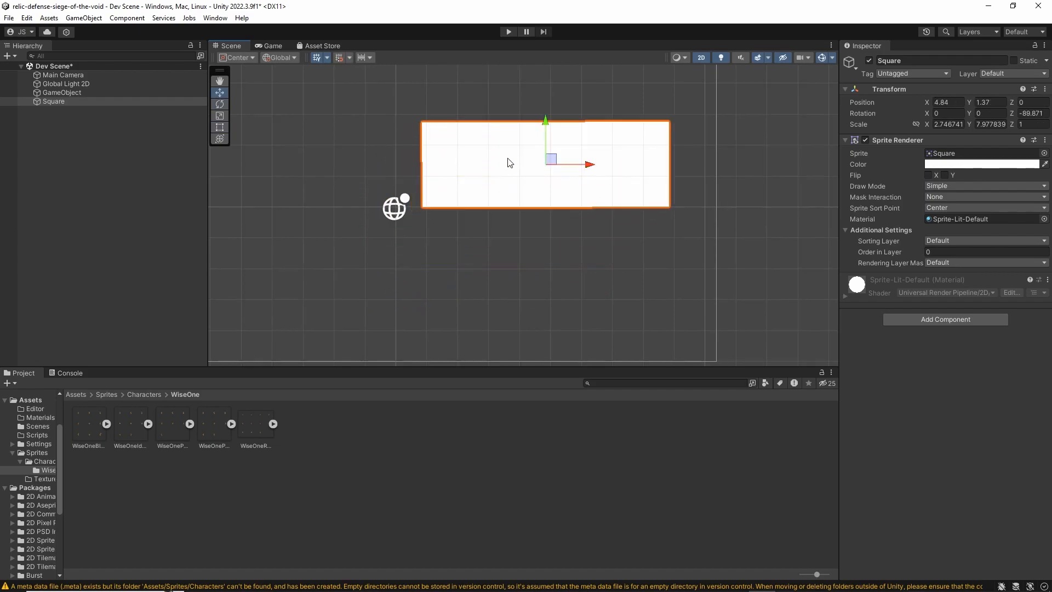
{"action": "middle_click_drag", "start_coordinate": [224, 135], "coordinate": [268, 200]}
{"action": "scroll", "coordinate": [582, 142], "scroll_direction": "down", "scroll_amount": 4}
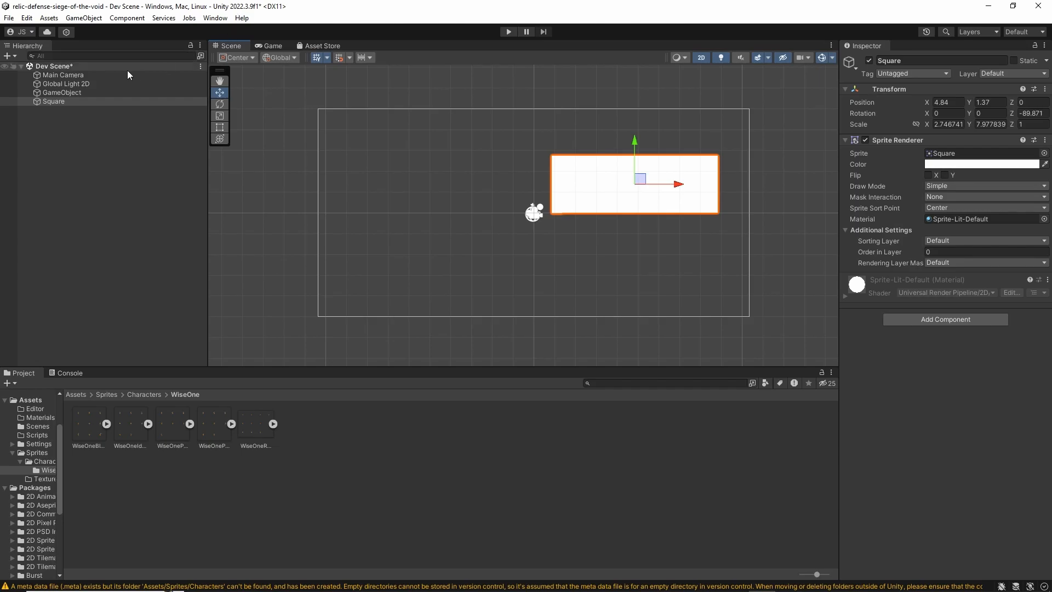
Rearrange the editor by floating the Project window, docking the Inspector beside the Console, and docking the Hierarchy beside the Asset Store
{"action": "left_click_drag", "start_coordinate": [25, 374], "coordinate": [101, 188]}
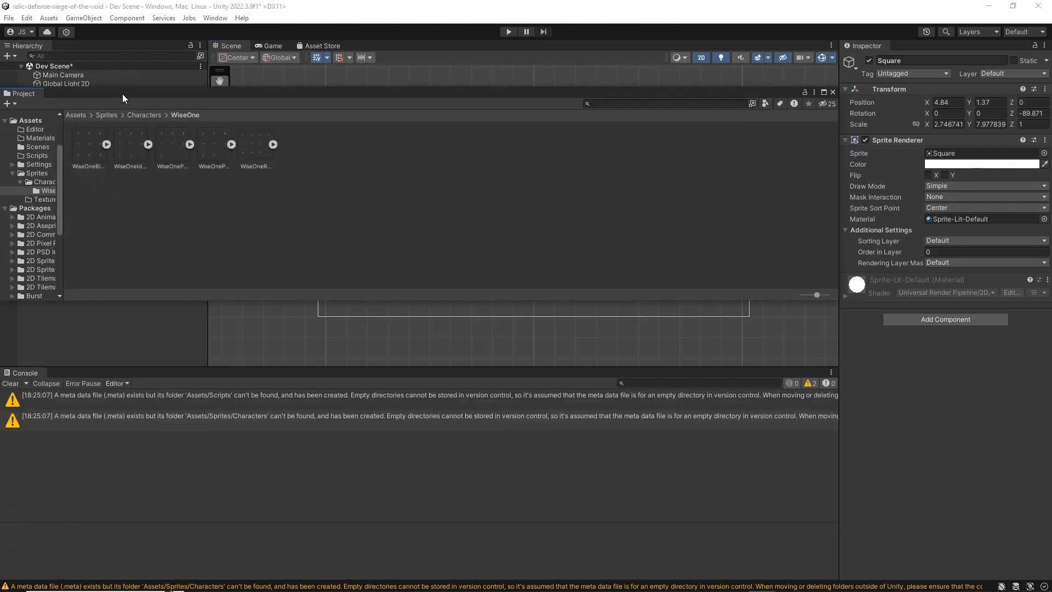
{"action": "left_click_drag", "start_coordinate": [376, 90], "coordinate": [760, 269]}
{"action": "left_click_drag", "start_coordinate": [866, 46], "coordinate": [64, 377]}
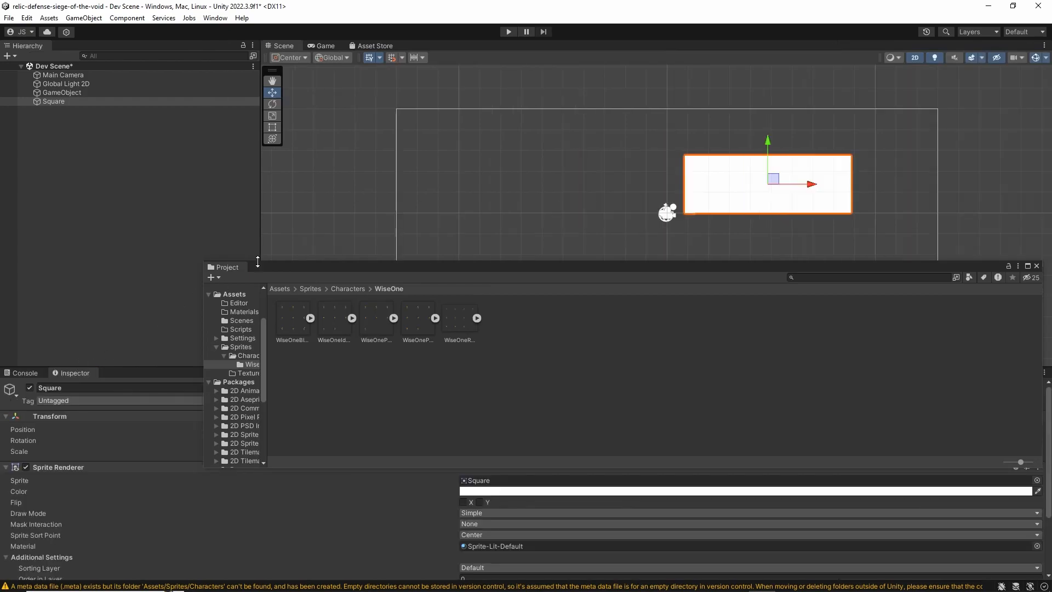
{"action": "left_click_drag", "start_coordinate": [24, 46], "coordinate": [468, 43]}
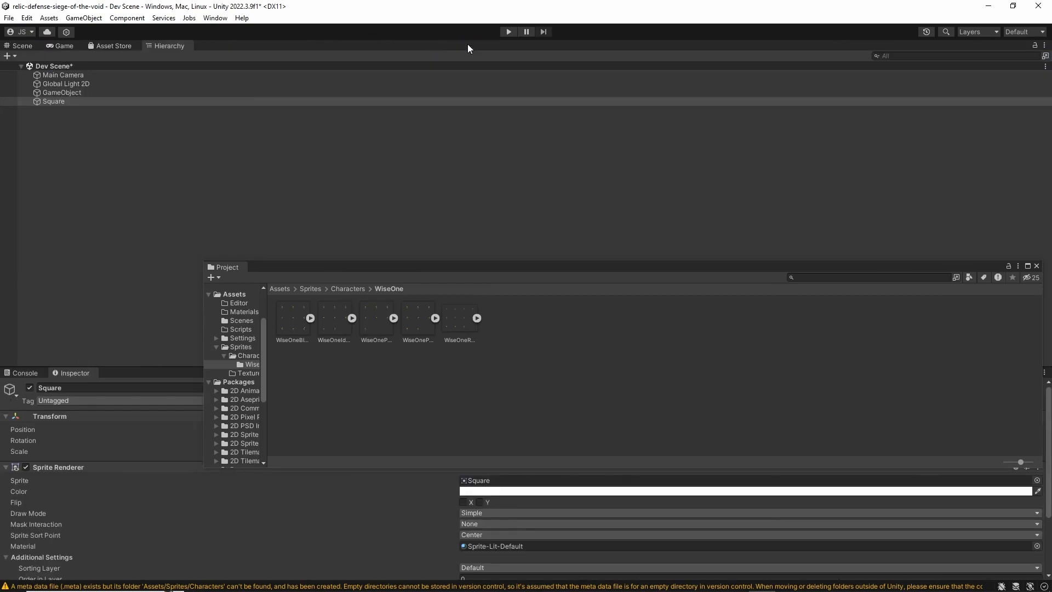
{"action": "left_click_drag", "start_coordinate": [373, 263], "coordinate": [315, 156]}
Restore the editor's Default window layout
{"action": "left_click", "coordinate": [215, 18]}
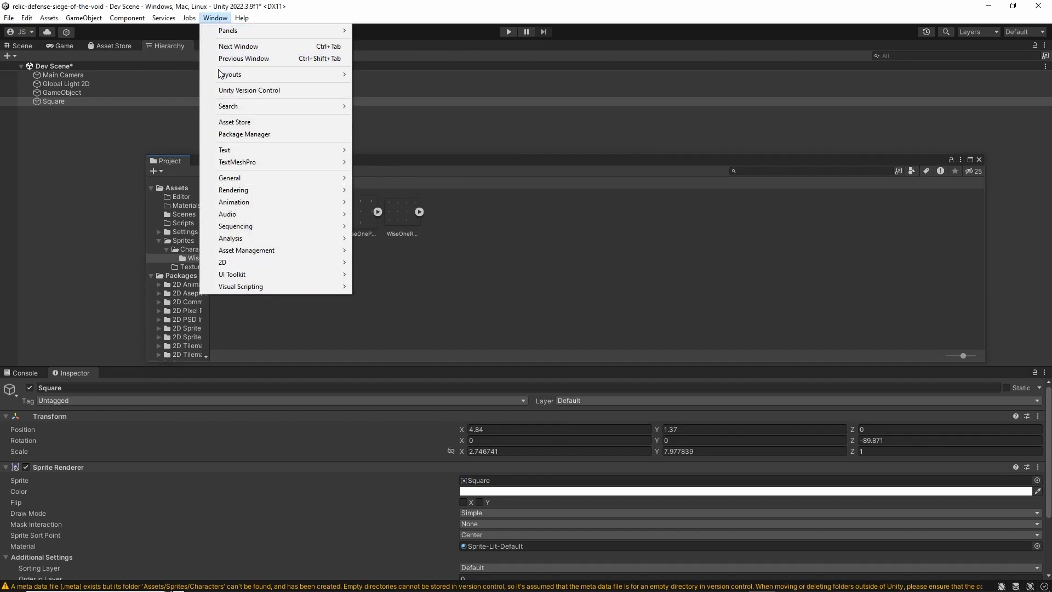
{"action": "mouse_move", "coordinate": [224, 75]}
{"action": "left_click", "coordinate": [409, 98]}
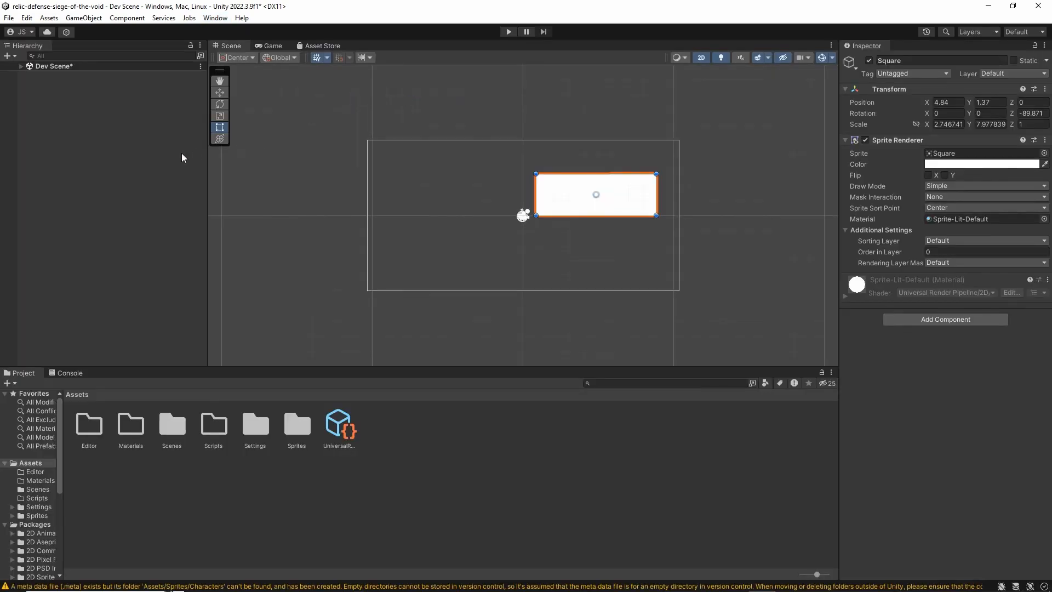
Expand Dev Scene in the Hierarchy to list its objects, and clear the selection
{"action": "left_click", "coordinate": [56, 98]}
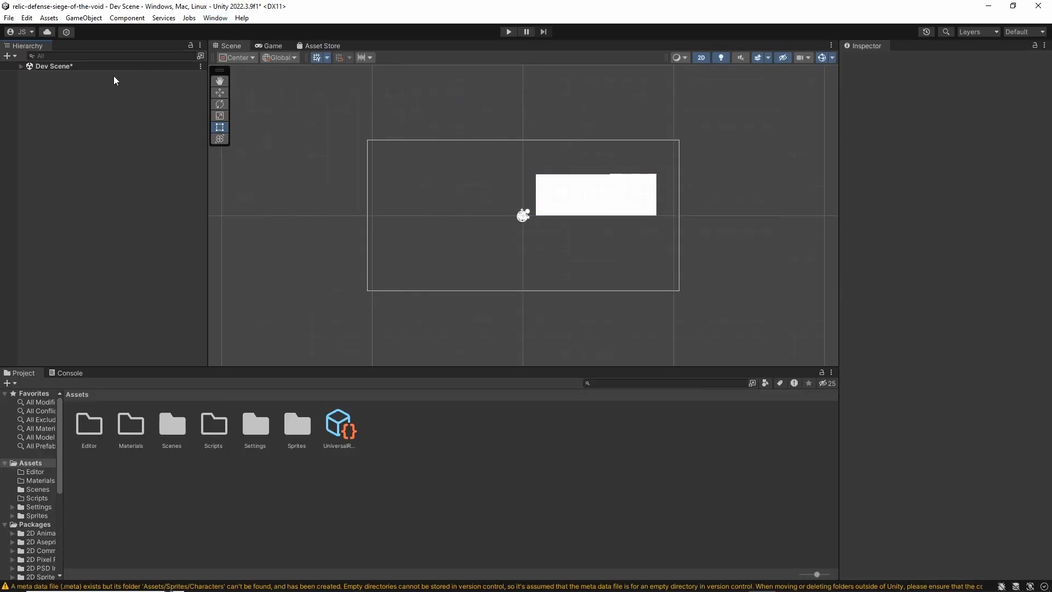
{"action": "left_click", "coordinate": [21, 66]}
{"action": "left_click", "coordinate": [70, 65]}
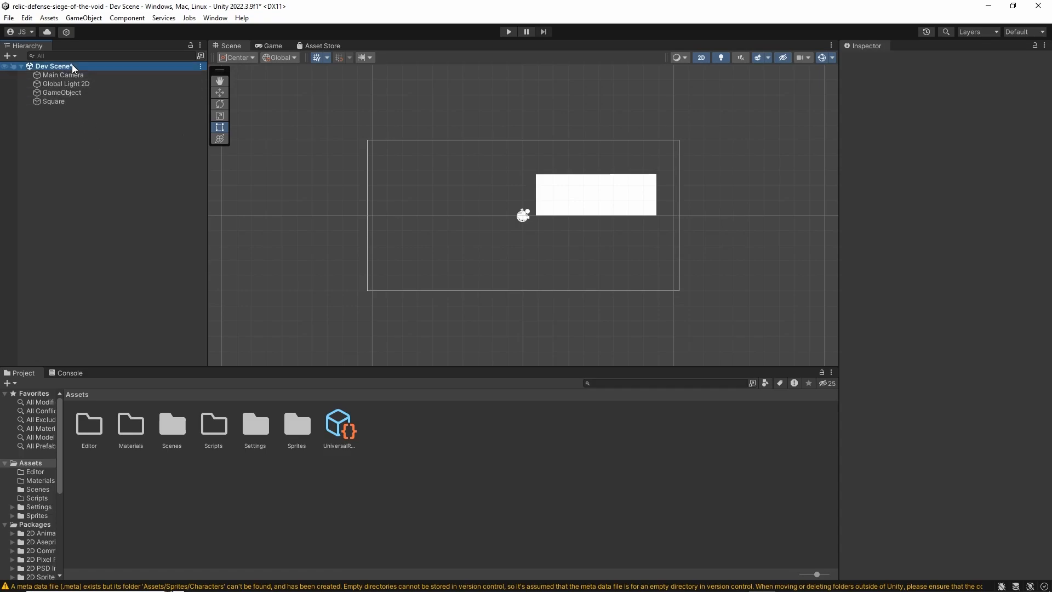
{"action": "left_click", "coordinate": [98, 139]}
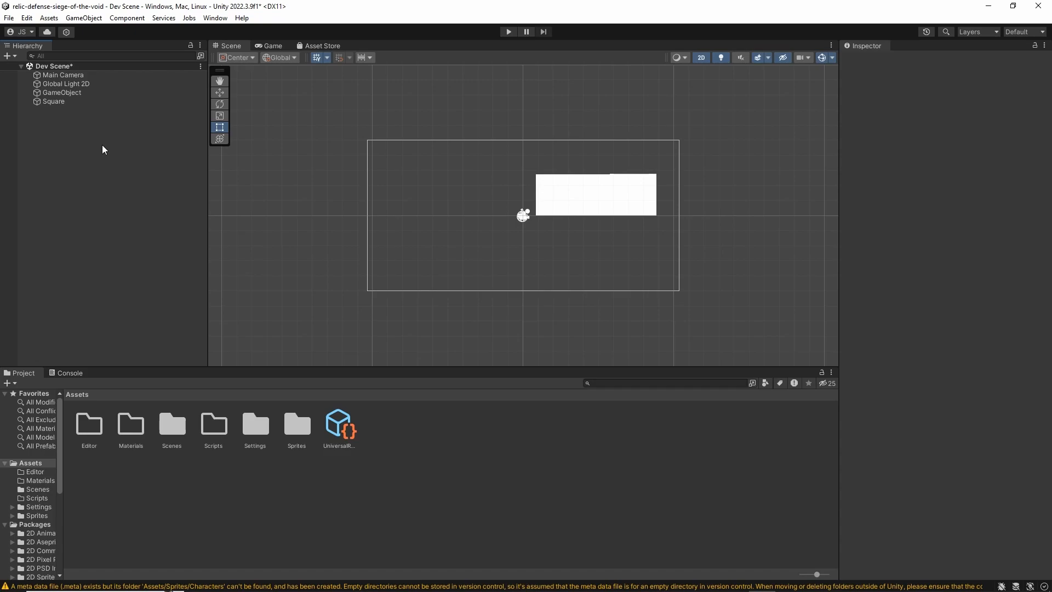
Save Dev Scene, check its pending change on the week-1 branch in GitHub Desktop, and return to Unity
{"action": "key", "text": "ctrl+s"}
{"action": "left_click", "coordinate": [577, 582]}
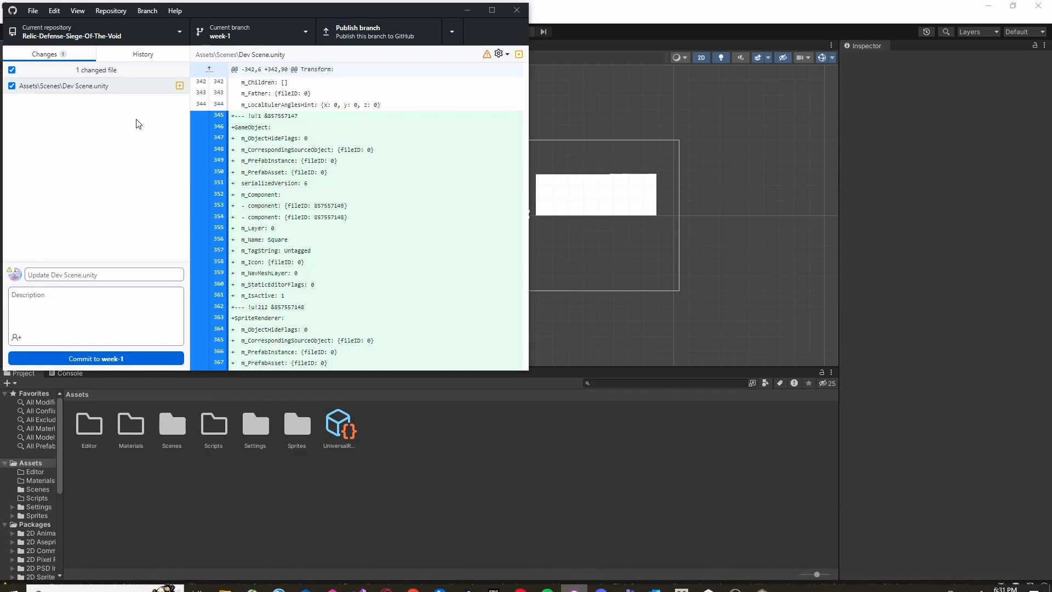
{"action": "left_click", "coordinate": [106, 88]}
{"action": "left_click_drag", "start_coordinate": [203, 13], "coordinate": [251, 35]}
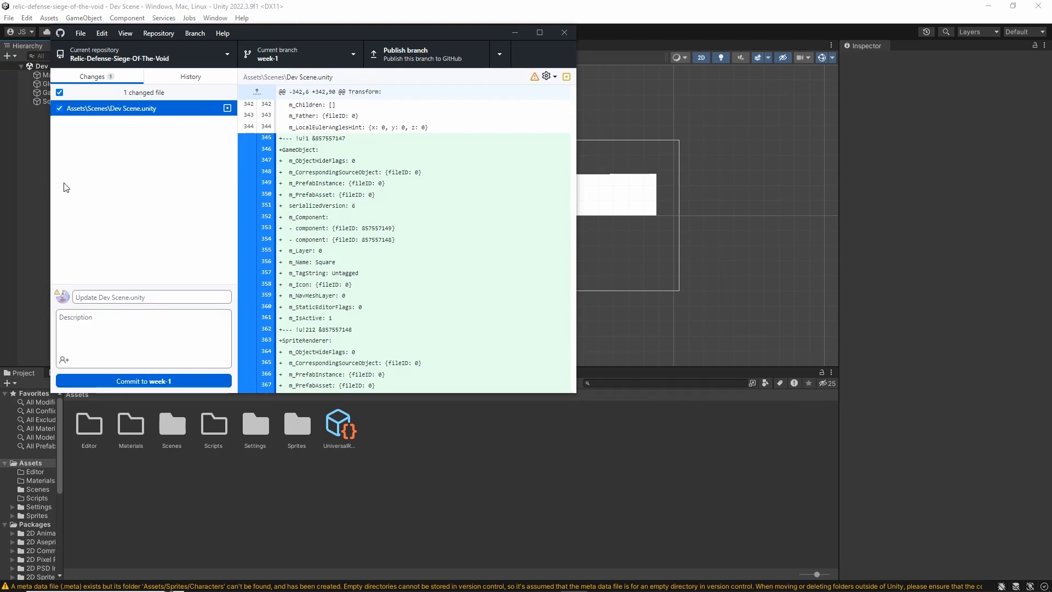
{"action": "left_click", "coordinate": [42, 187]}
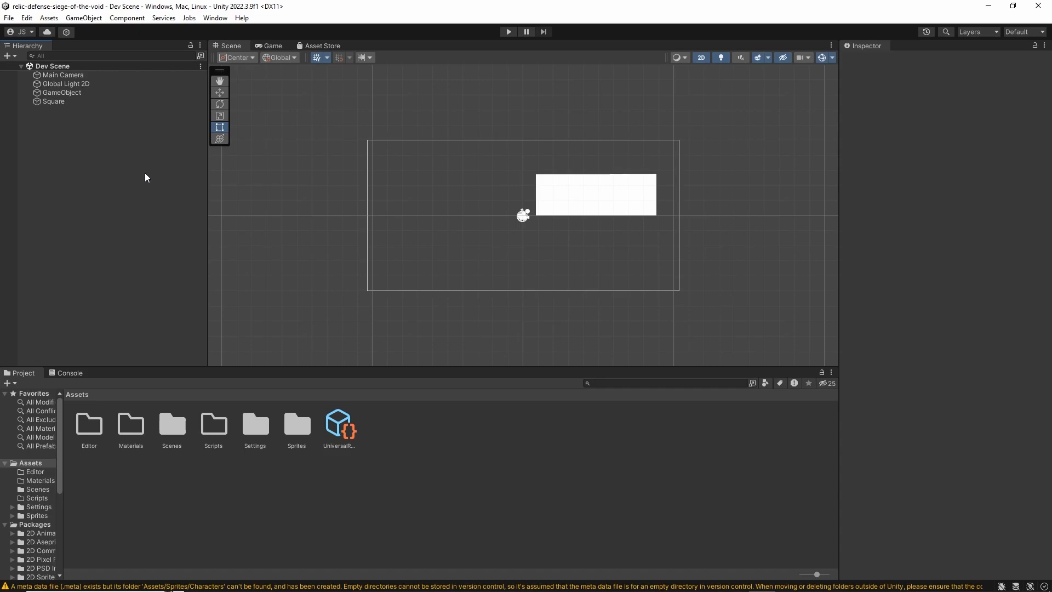
Open the Scenes folder in the Project window and look through the Create options for new assets
{"action": "double_click", "coordinate": [172, 423]}
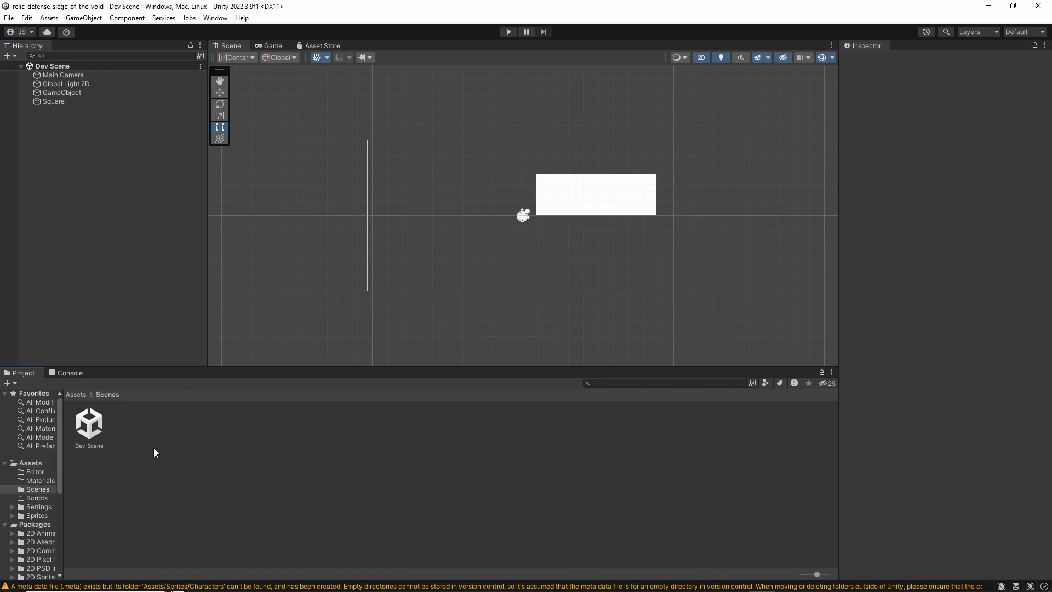
{"action": "right_click", "coordinate": [166, 446]}
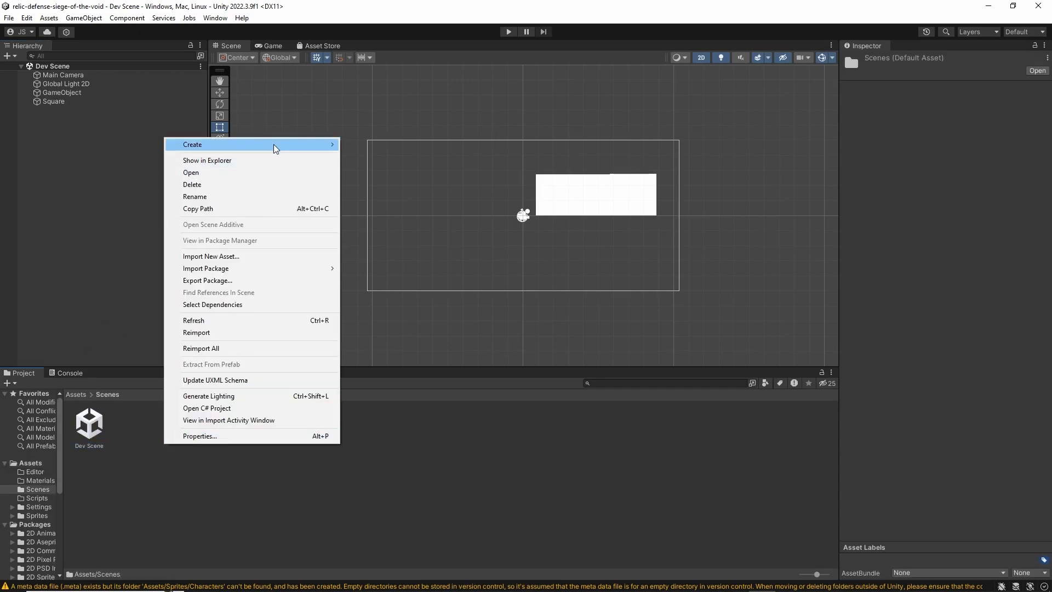
{"action": "mouse_move", "coordinate": [275, 149]}
{"action": "right_click", "coordinate": [147, 440]}
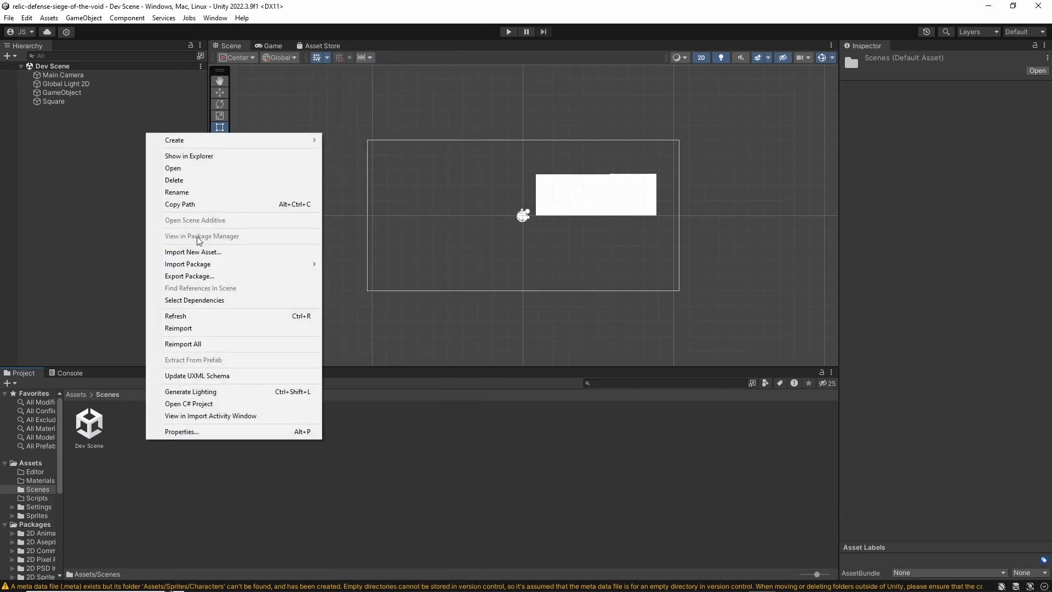
{"action": "mouse_move", "coordinate": [222, 140]}
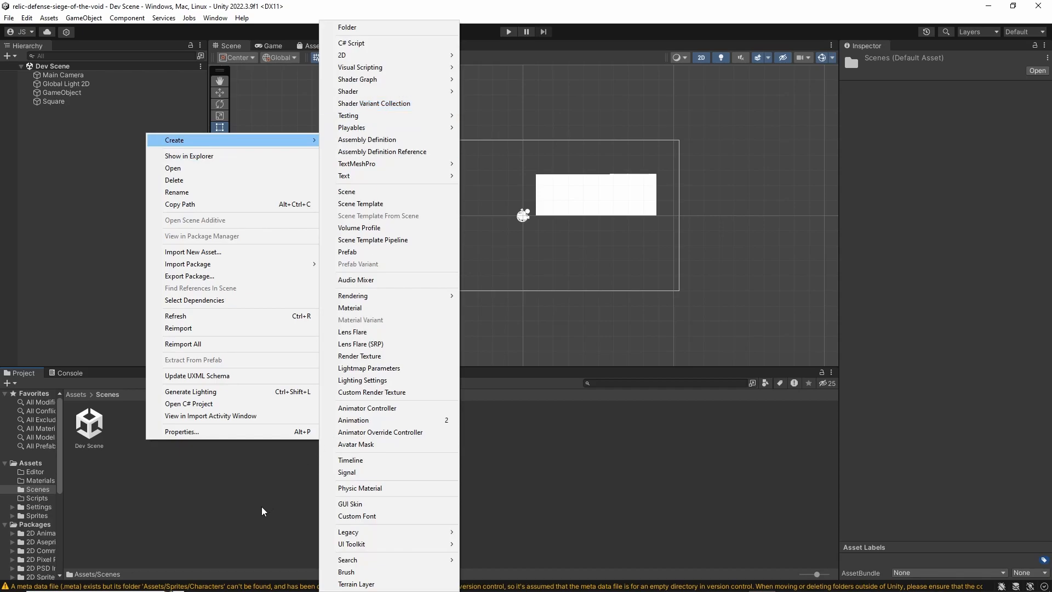
{"action": "left_click", "coordinate": [239, 483]}
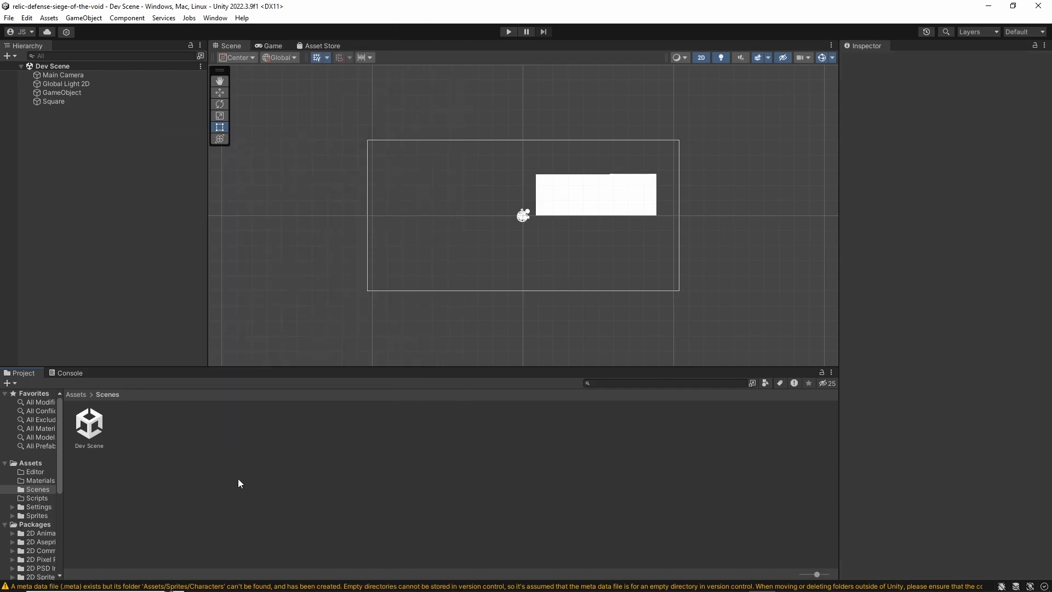
{"action": "right_click", "coordinate": [185, 438]}
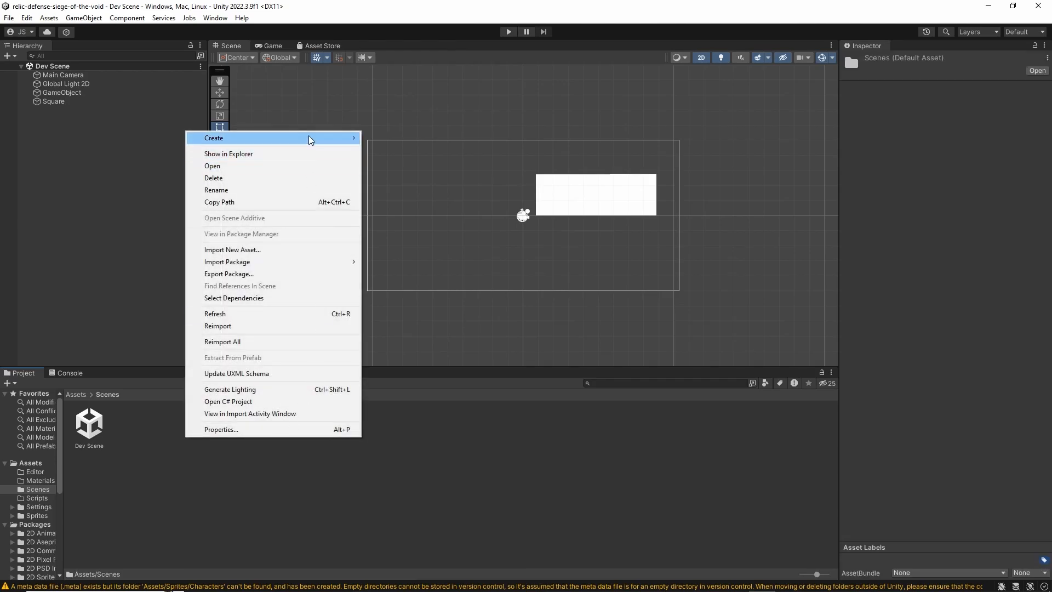
{"action": "mouse_move", "coordinate": [311, 140]}
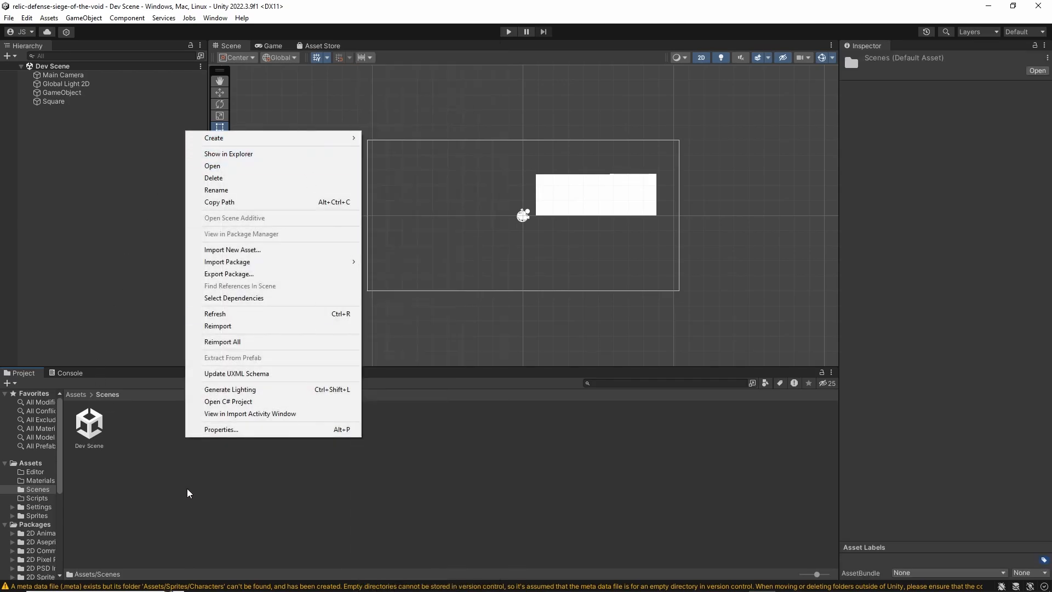
{"action": "left_click", "coordinate": [187, 493]}
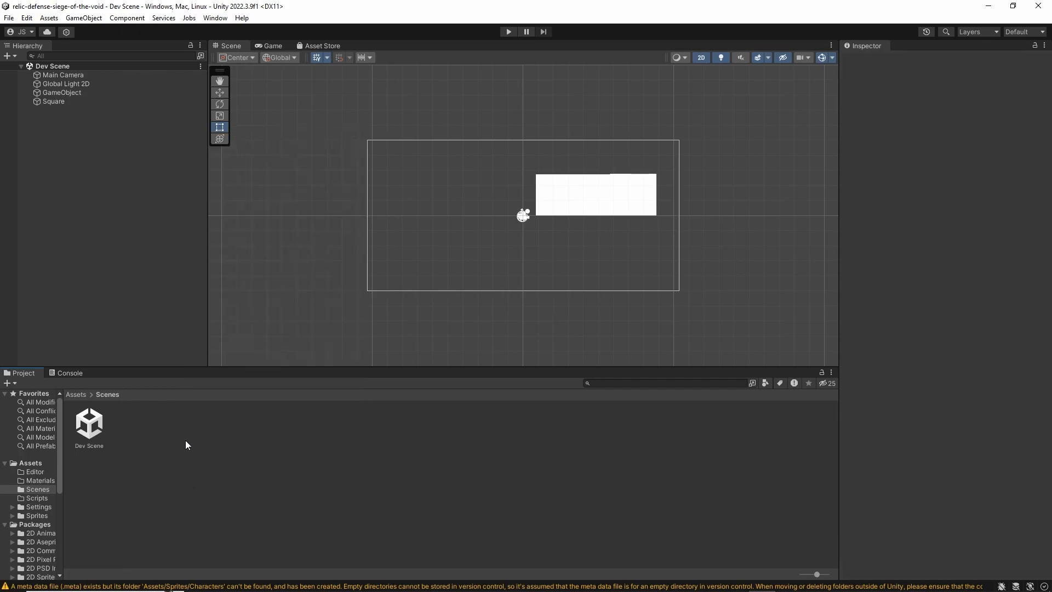
Create a new scene from the Lit 2D (URP) template
{"action": "left_click", "coordinate": [10, 18]}
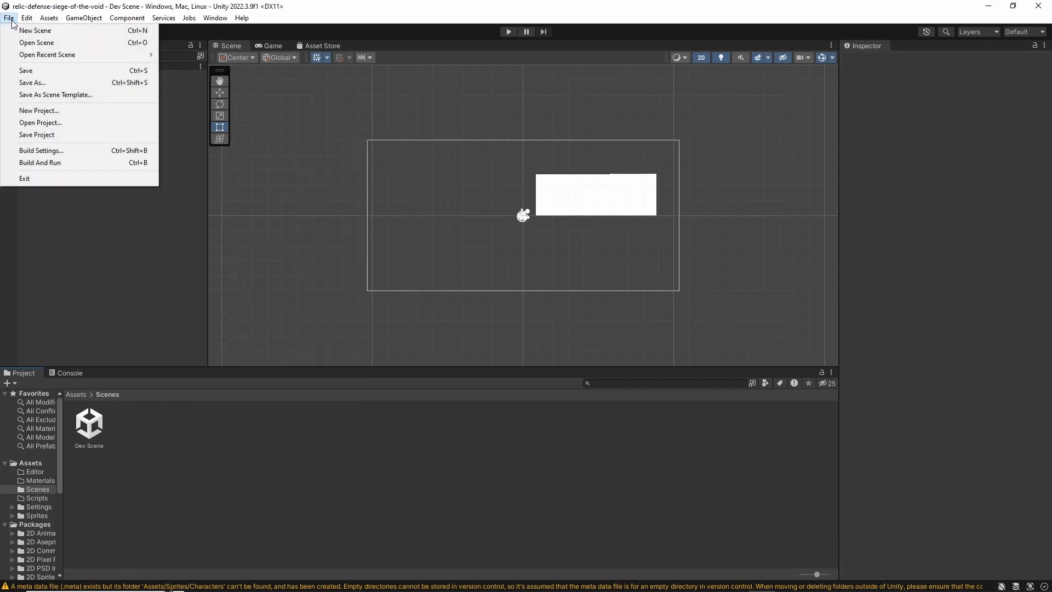
{"action": "left_click", "coordinate": [32, 31]}
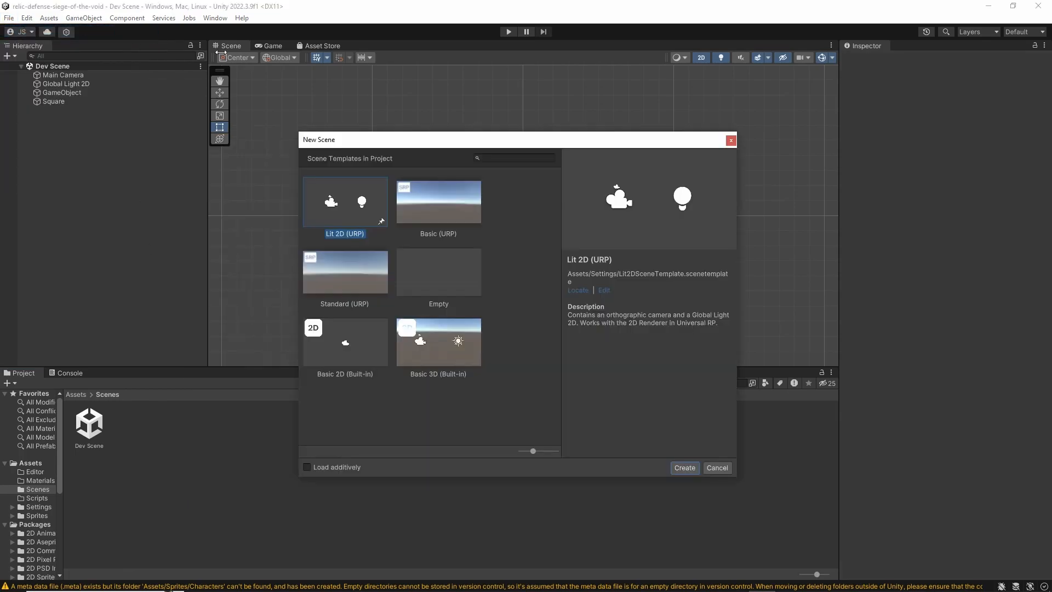
{"action": "left_click", "coordinate": [330, 202]}
{"action": "left_click", "coordinate": [682, 467]}
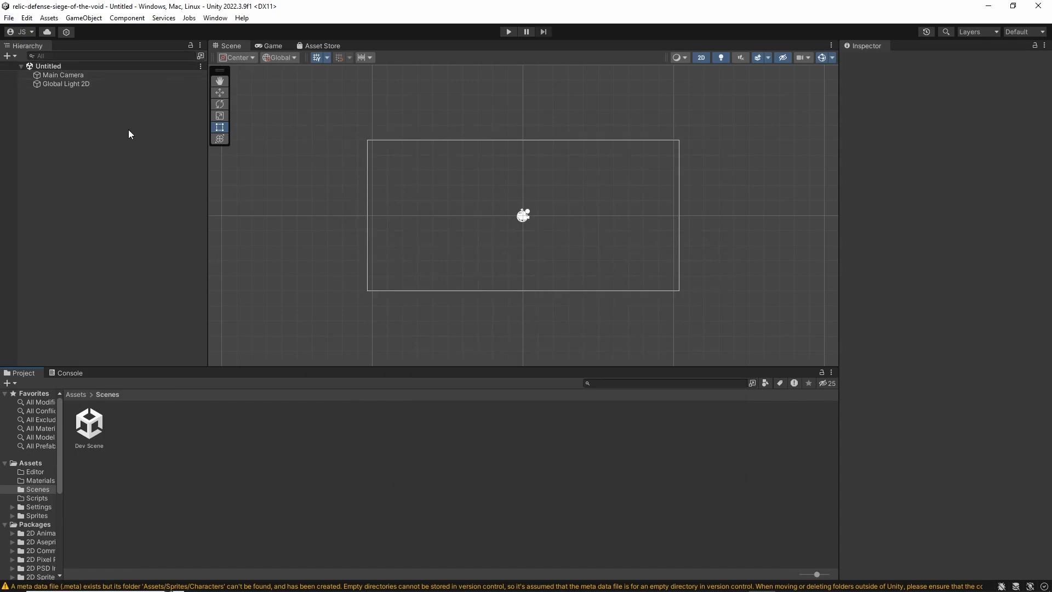
Save the new scene in Assets/Scenes as Dev Scene Week 1 and check the changed files in GitHub Desktop
{"action": "key", "text": "ctrl+s"}
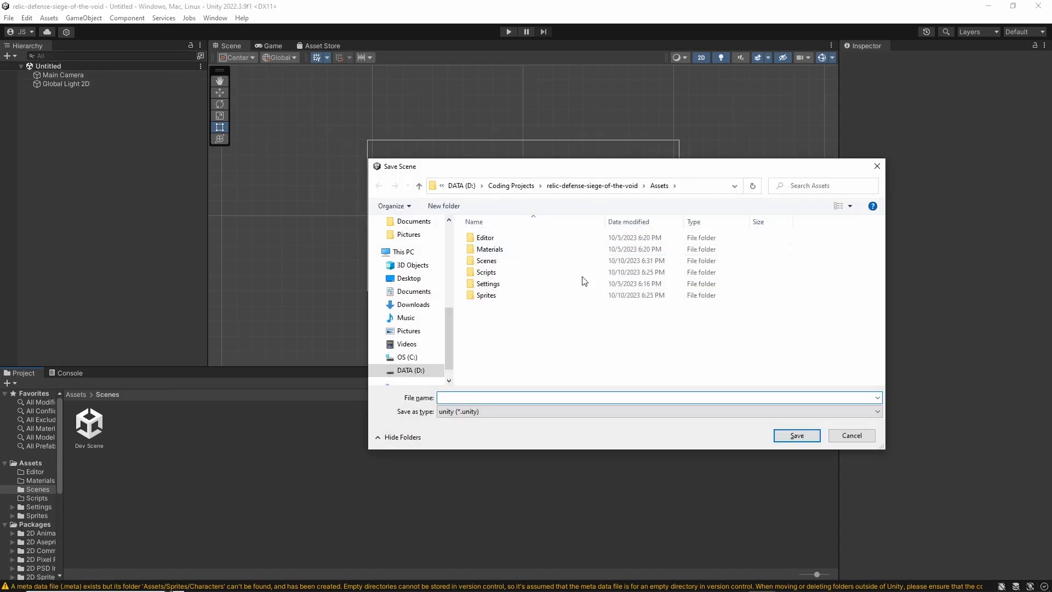
{"action": "double_click", "coordinate": [526, 260]}
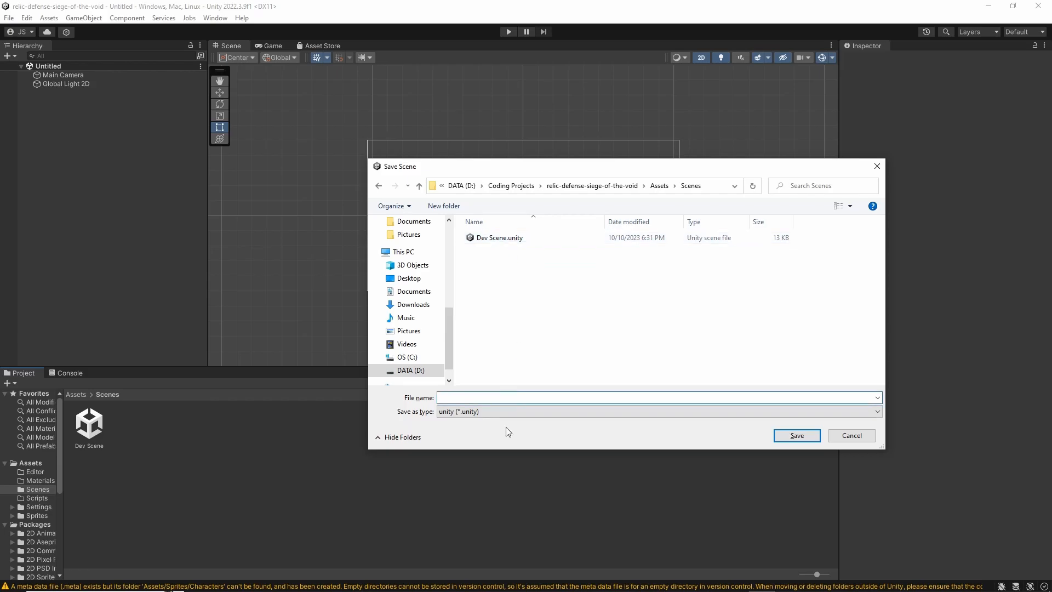
{"action": "type", "text": "Dev Scene Week 1"}
{"action": "key", "text": "Return"}
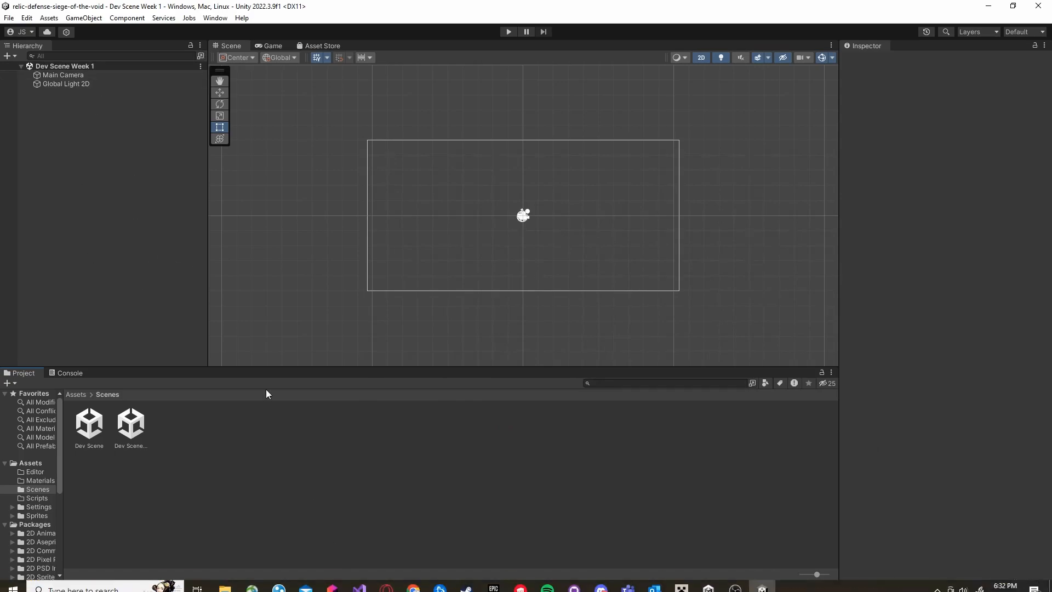
{"action": "left_click", "coordinate": [573, 582]}
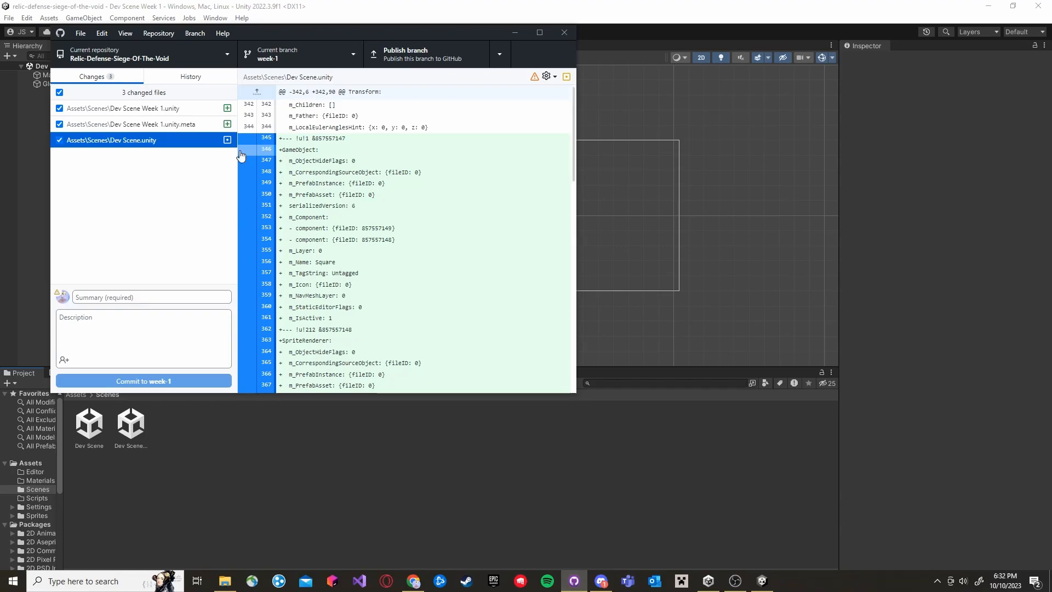
{"action": "left_click", "coordinate": [38, 179]}
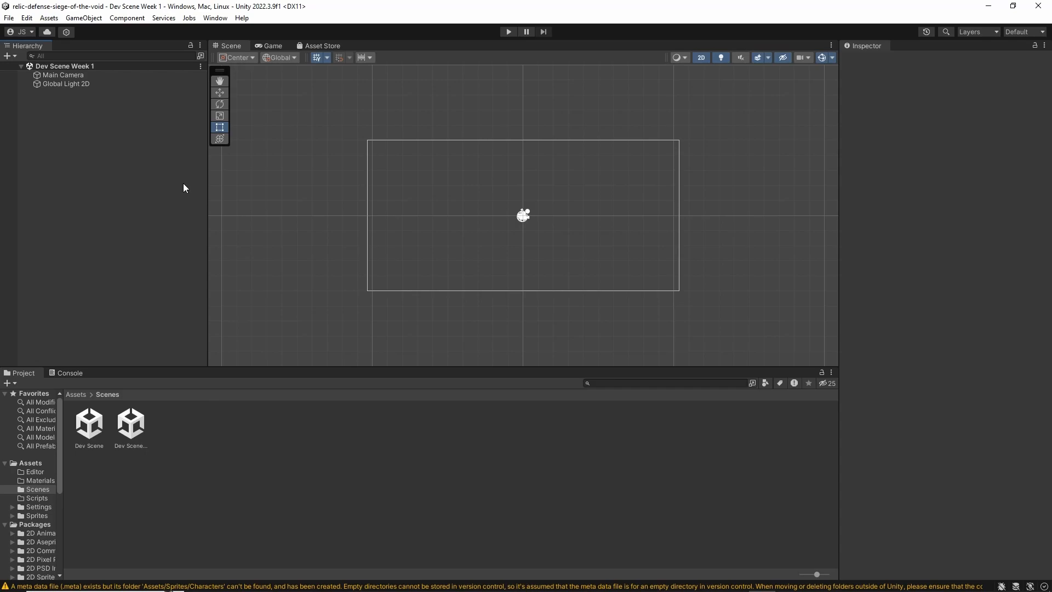
View the Console messages and return to the root Assets folder in the Project window
{"action": "left_click", "coordinate": [68, 375]}
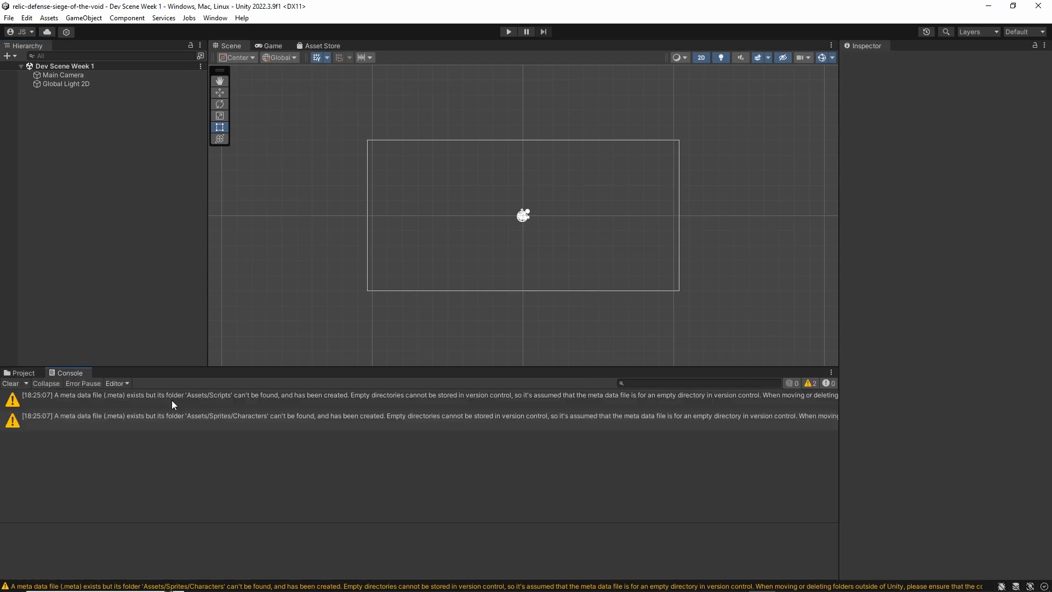
{"action": "left_click", "coordinate": [26, 374]}
{"action": "left_click", "coordinate": [74, 394]}
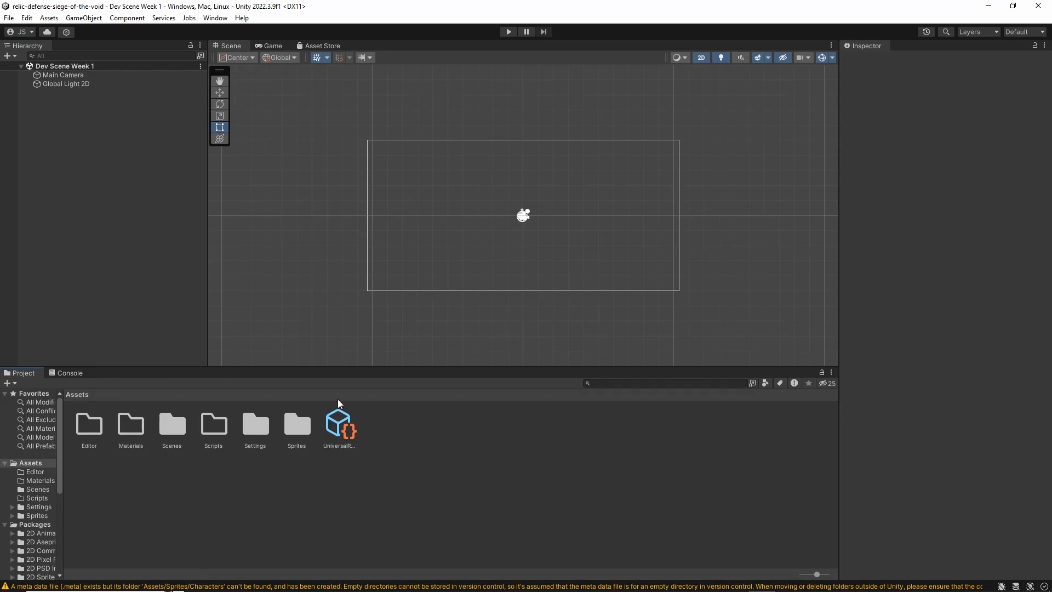
{"action": "scroll", "coordinate": [556, 224], "scroll_direction": "up", "scroll_amount": 3}
{"action": "middle_click_drag", "start_coordinate": [510, 220], "coordinate": [459, 234]}
{"action": "scroll", "coordinate": [463, 202], "scroll_direction": "up", "scroll_amount": 1}
{"action": "scroll", "coordinate": [459, 234], "scroll_direction": "down", "scroll_amount": 2}
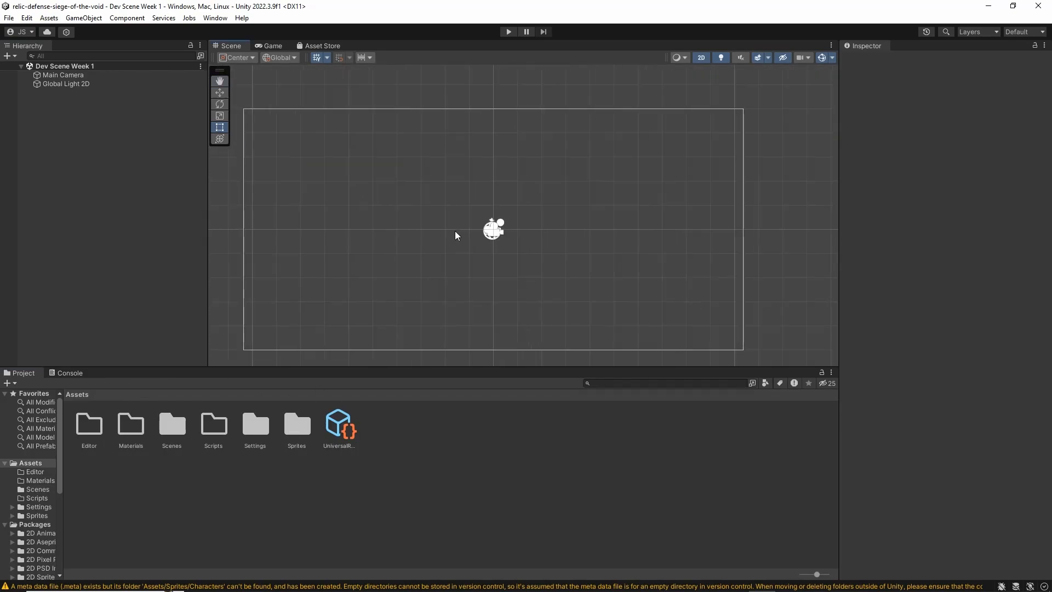
Open Sprites/Characters/WiseOne, look through its sprite sheets, and preview WiseOneBlock.png in the image viewer
{"action": "double_click", "coordinate": [299, 416]}
{"action": "double_click", "coordinate": [87, 420]}
{"action": "double_click", "coordinate": [88, 422]}
{"action": "left_click", "coordinate": [259, 442]}
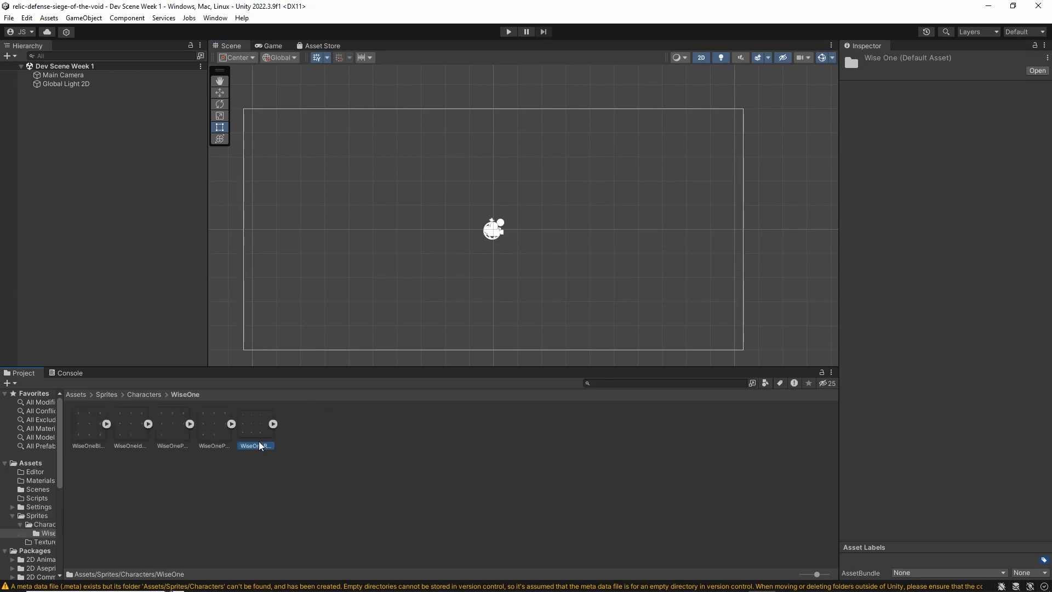
{"action": "left_click", "coordinate": [211, 440]}
{"action": "left_click", "coordinate": [171, 438]}
{"action": "left_click", "coordinate": [124, 433]}
{"action": "left_click", "coordinate": [87, 429]}
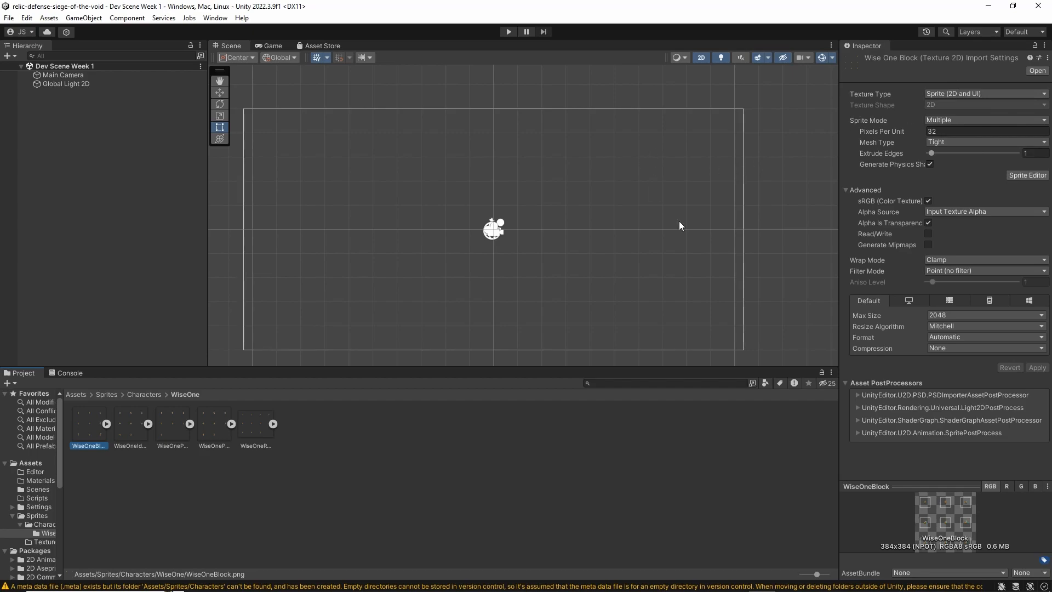
{"action": "double_click", "coordinate": [93, 429]}
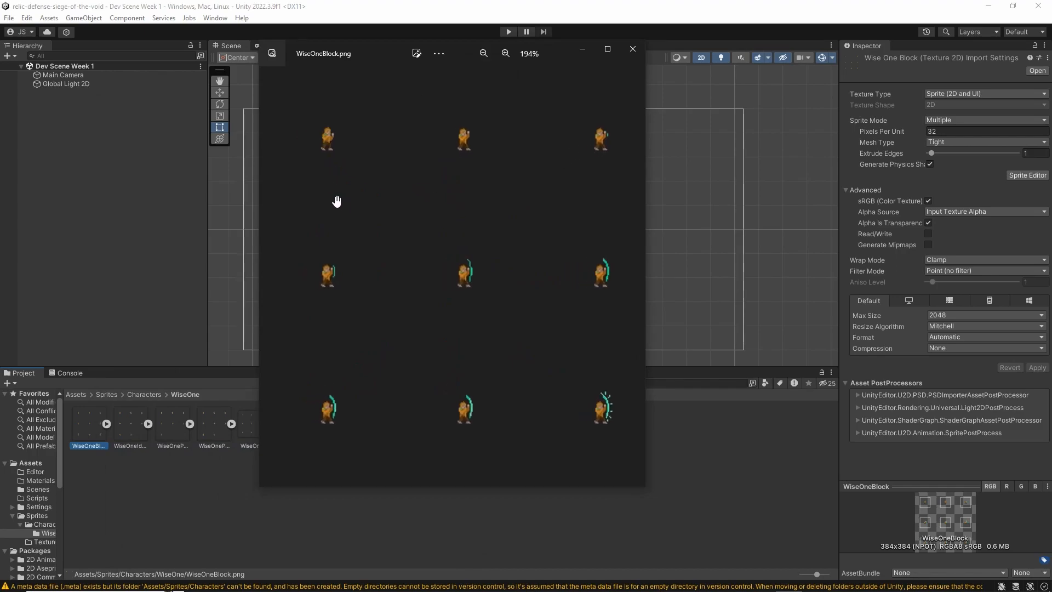
{"action": "left_click", "coordinate": [633, 48]}
Examine the Sprite Mode, Pixels Per Unit, Filter Mode and Compression import settings of WiseOneBlock
{"action": "left_click", "coordinate": [937, 122]}
{"action": "left_click", "coordinate": [952, 132]}
{"action": "left_click", "coordinate": [947, 120]}
{"action": "left_click", "coordinate": [948, 144]}
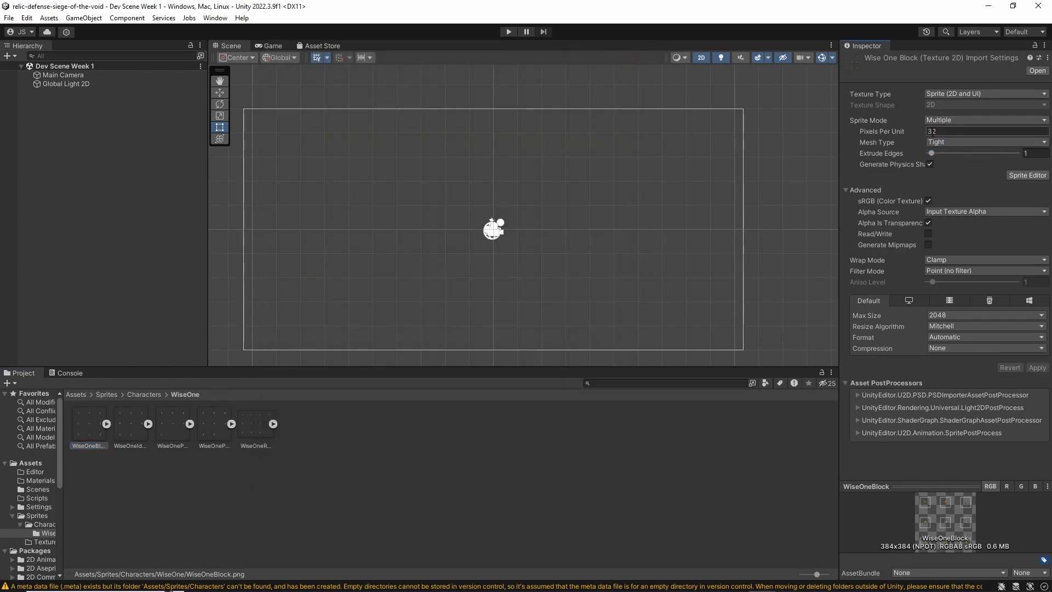
{"action": "left_click", "coordinate": [941, 134]}
{"action": "left_click", "coordinate": [947, 132]}
{"action": "scroll", "coordinate": [513, 217], "scroll_direction": "up", "scroll_amount": 1}
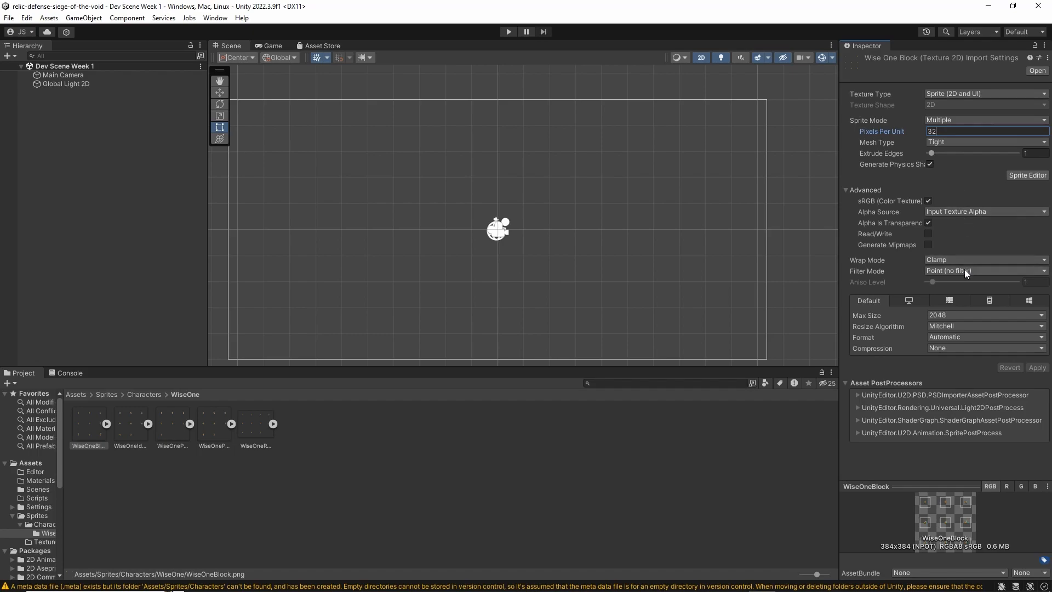
{"action": "left_click", "coordinate": [941, 272]}
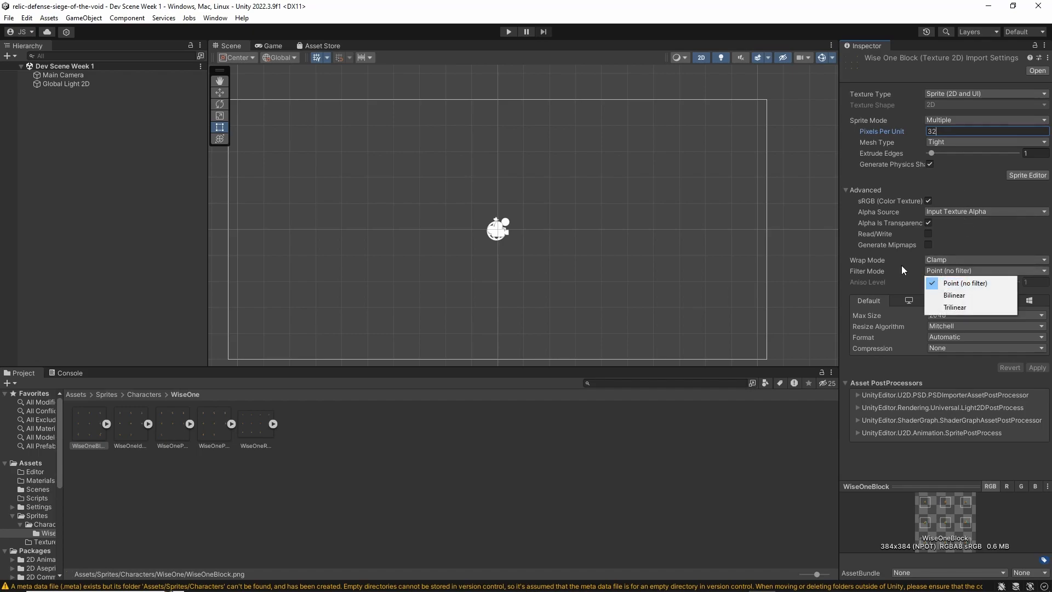
{"action": "left_click", "coordinate": [898, 250]}
{"action": "left_click", "coordinate": [931, 346]}
{"action": "left_click", "coordinate": [878, 363]}
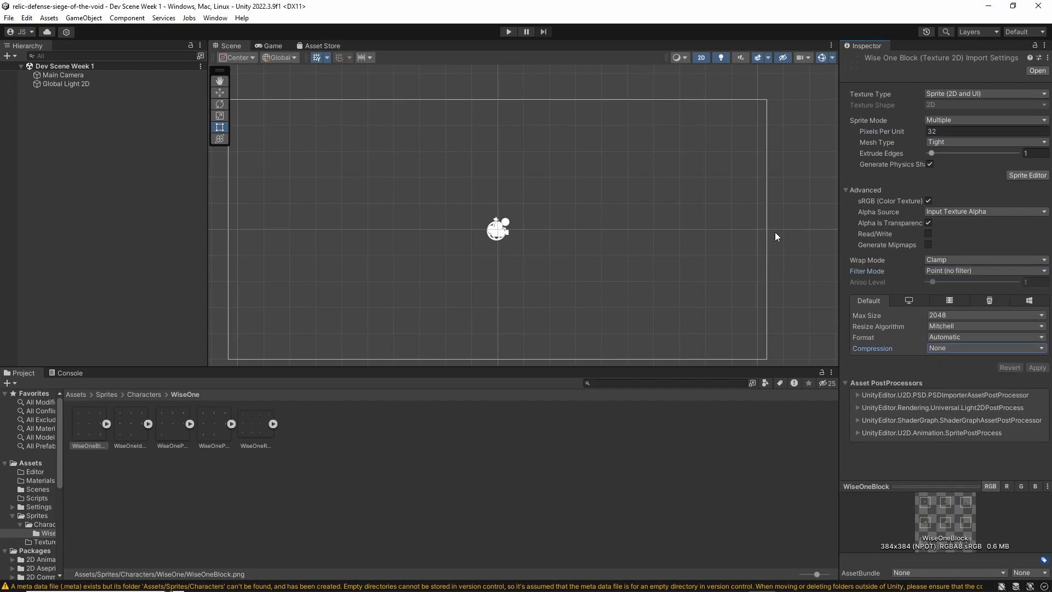
Open WiseOneBlock in the Sprite Editor and slice it with the Automatic type, Center pivot and Delete Existing method
{"action": "left_click", "coordinate": [1026, 175]}
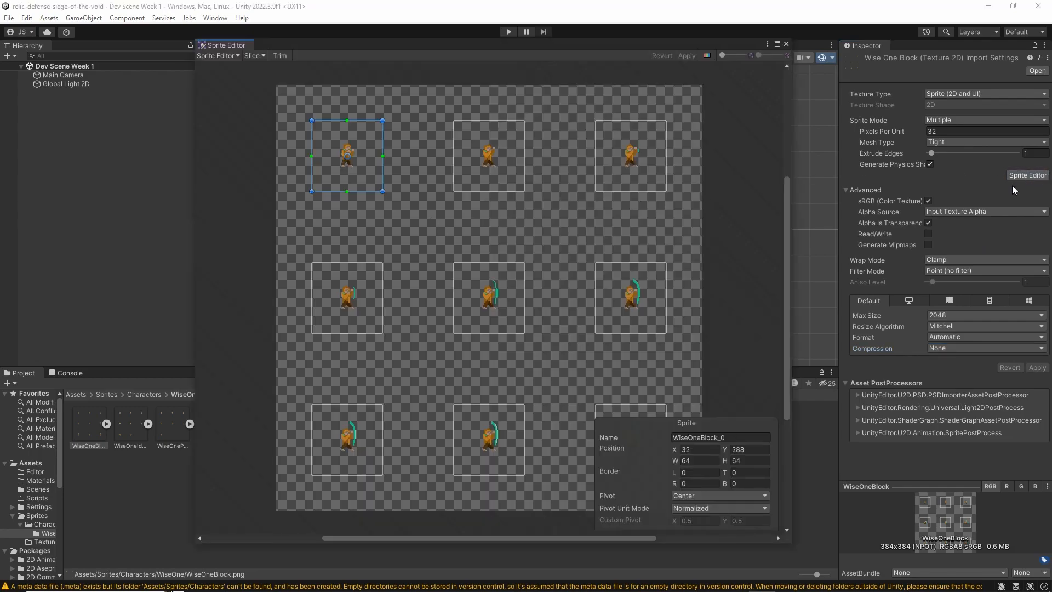
{"action": "left_click", "coordinate": [457, 226]}
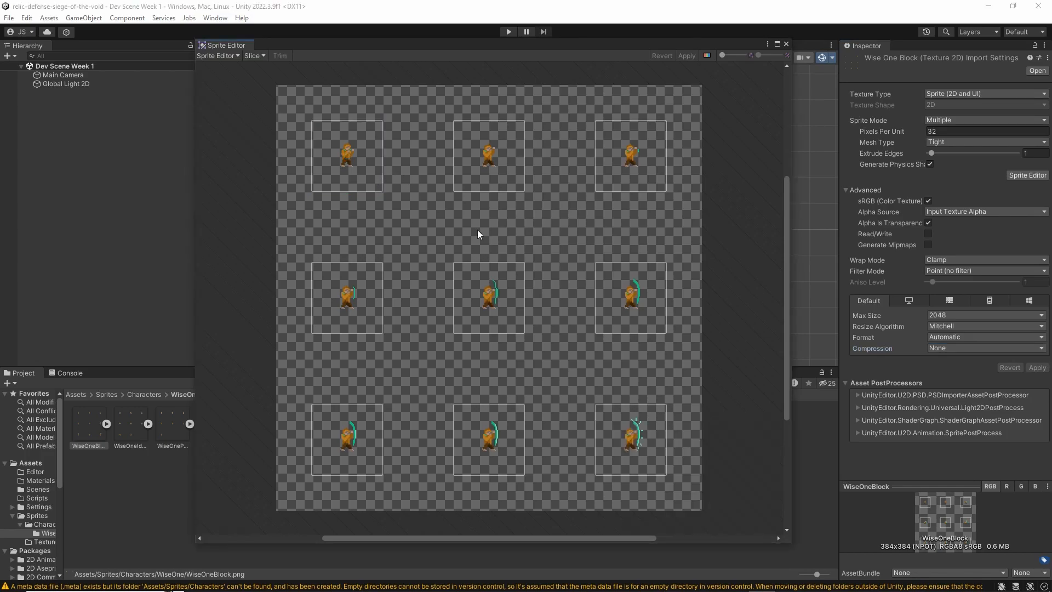
{"action": "left_click", "coordinate": [257, 55]}
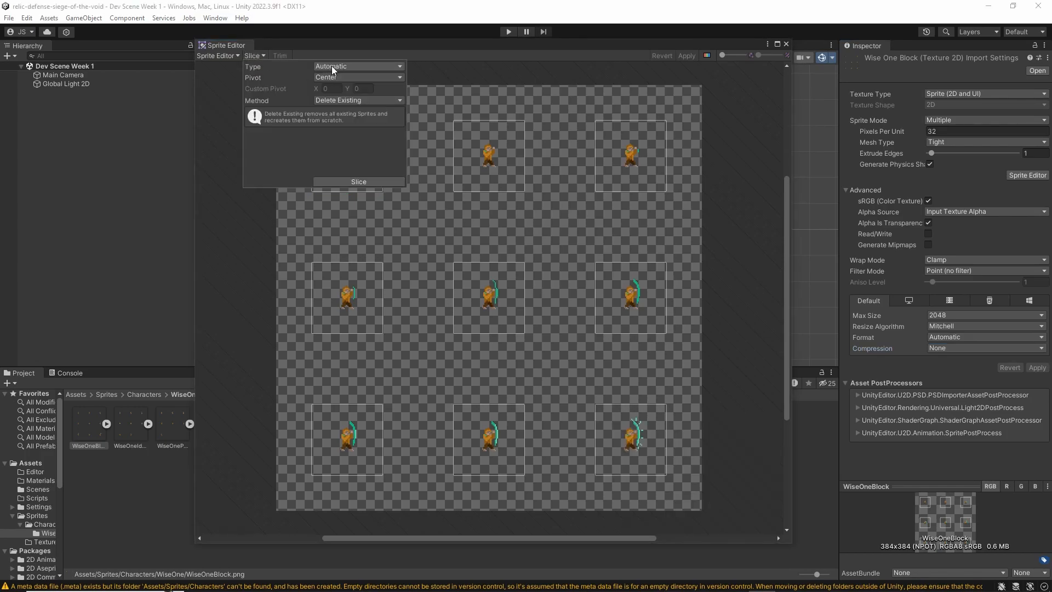
{"action": "left_click", "coordinate": [369, 182]}
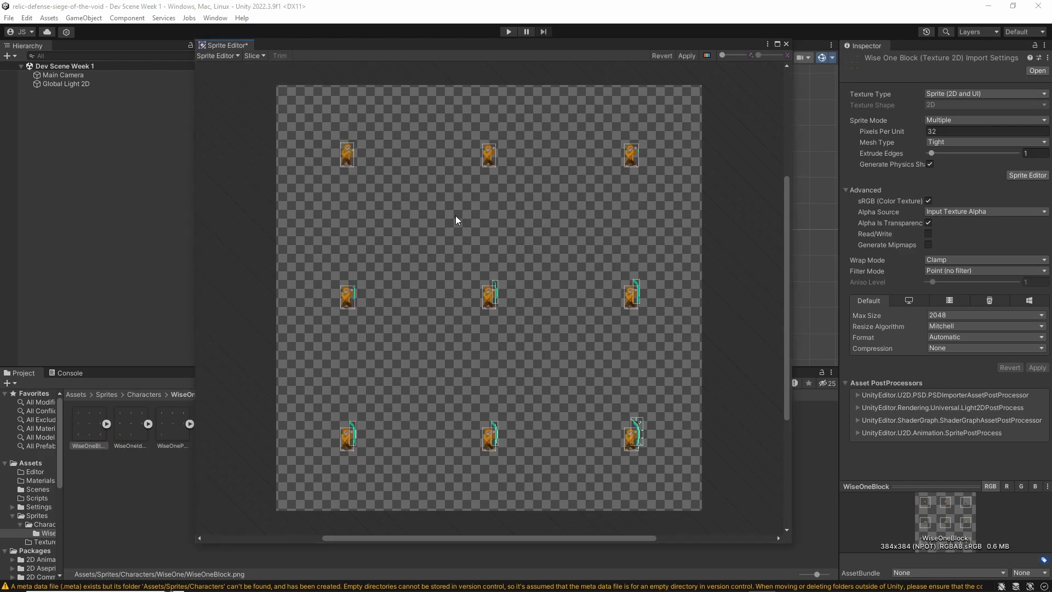
Set the slice type for the WiseOneBlock sheet to Grid By Cell Size
{"action": "left_click", "coordinate": [259, 57]}
{"action": "key", "text": "Escape"}
{"action": "left_click", "coordinate": [253, 56]}
{"action": "key", "text": "Escape"}
{"action": "left_click", "coordinate": [267, 55]}
{"action": "left_click", "coordinate": [352, 66]}
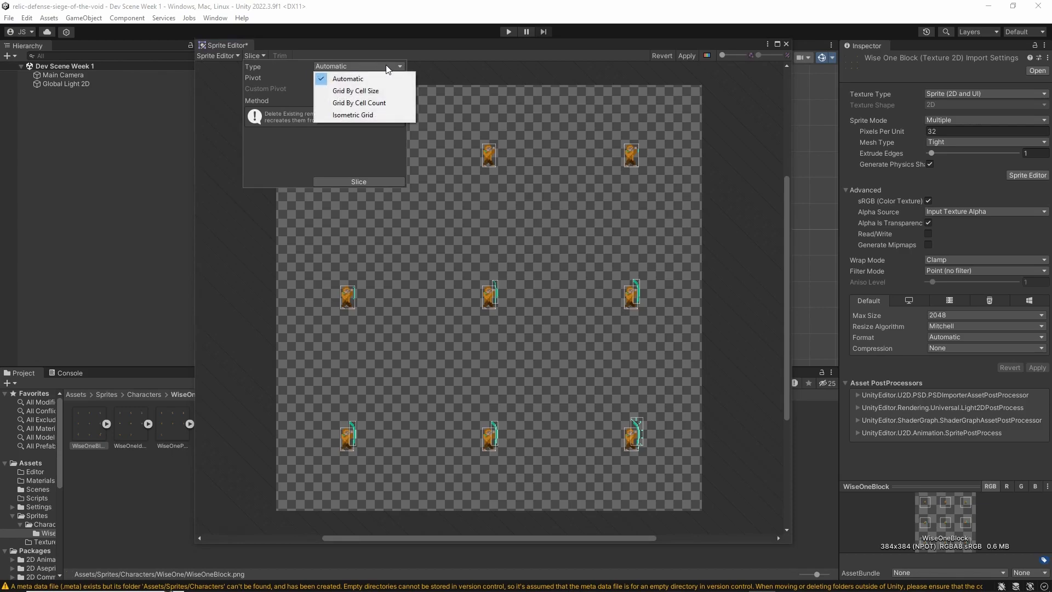
{"action": "left_click", "coordinate": [386, 89]}
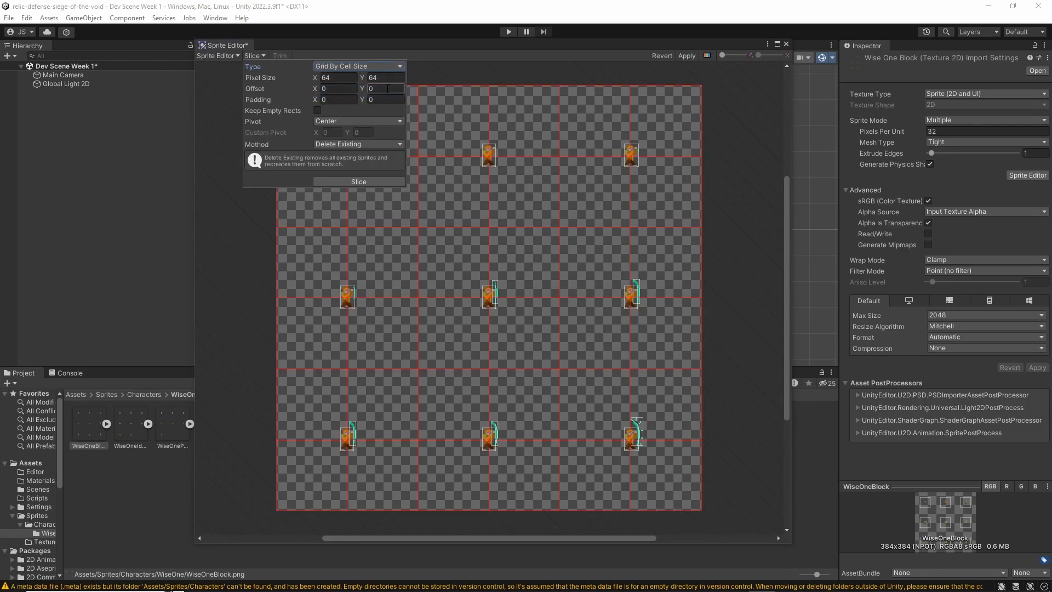
Slice the sheet into 64 x 64 pixel cells with an offset of 32 in X and Y and the Delete Existing method
{"action": "left_click", "coordinate": [342, 78]}
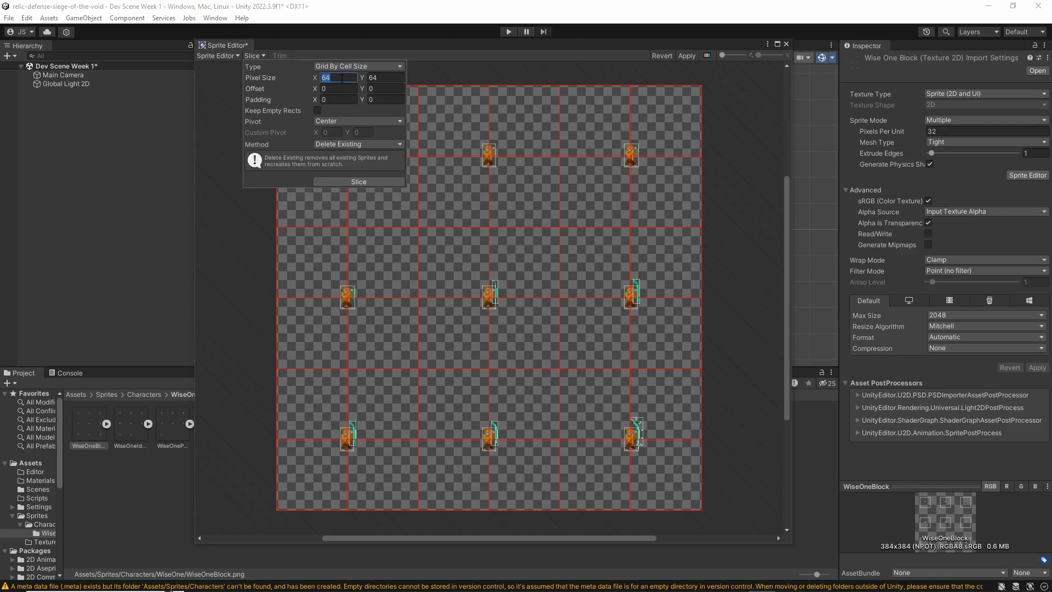
{"action": "key", "text": "Tab"}
{"action": "left_click", "coordinate": [333, 91]}
{"action": "type", "text": "32"}
{"action": "left_click", "coordinate": [389, 89]}
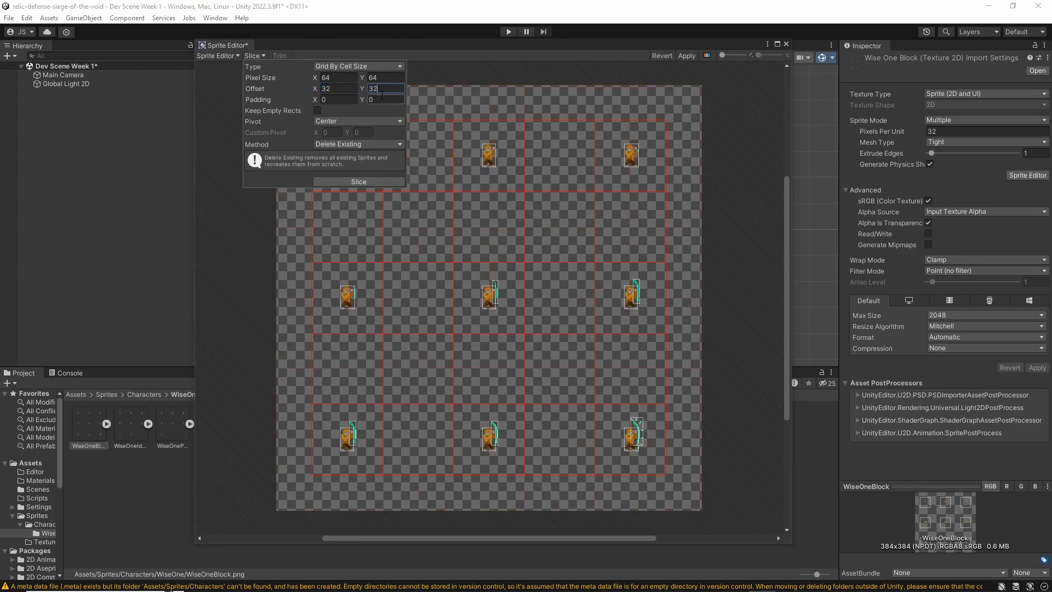
{"action": "left_click", "coordinate": [342, 99]}
{"action": "left_click", "coordinate": [386, 181]}
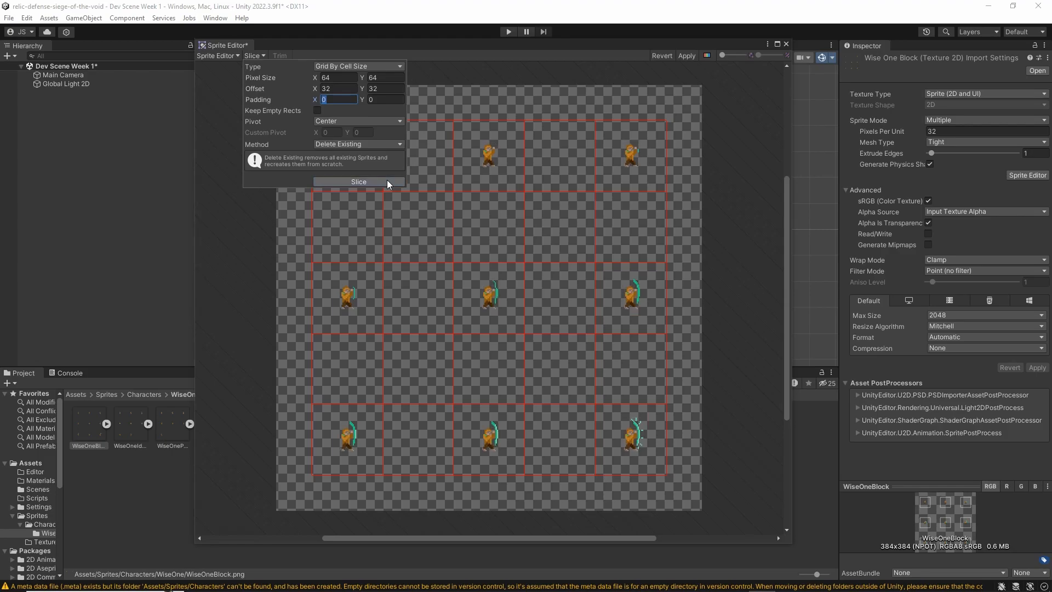
{"action": "left_click", "coordinate": [387, 180]}
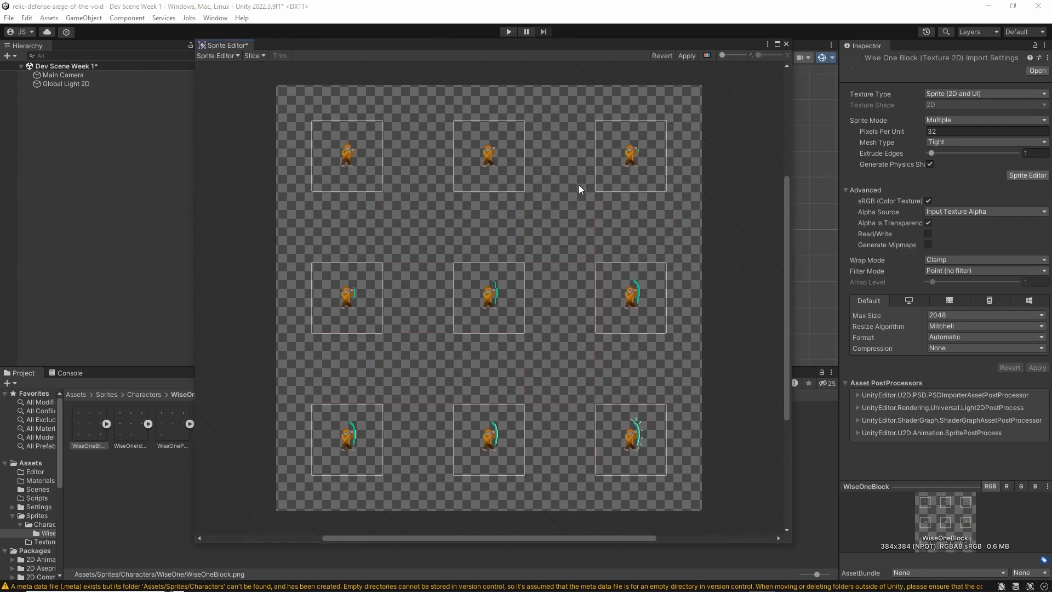
Set the slice padding to 64 in X and Y, reslice the sheet and apply the changes
{"action": "left_click", "coordinate": [253, 52]}
{"action": "left_click", "coordinate": [351, 99]}
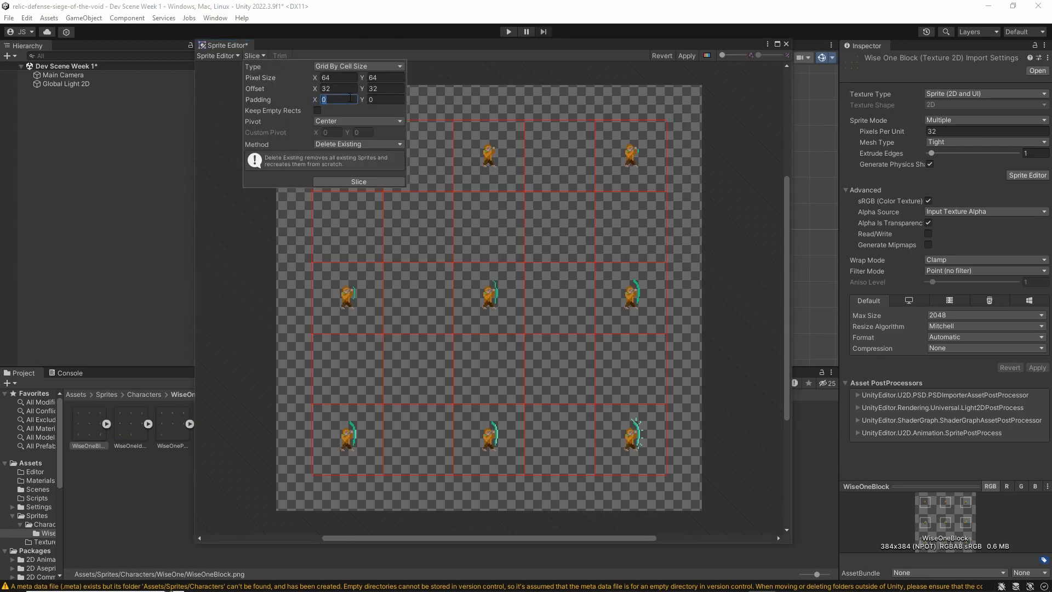
{"action": "type", "text": "64"}
{"action": "left_click", "coordinate": [377, 102]}
{"action": "type", "text": "64"}
{"action": "left_click", "coordinate": [376, 176]}
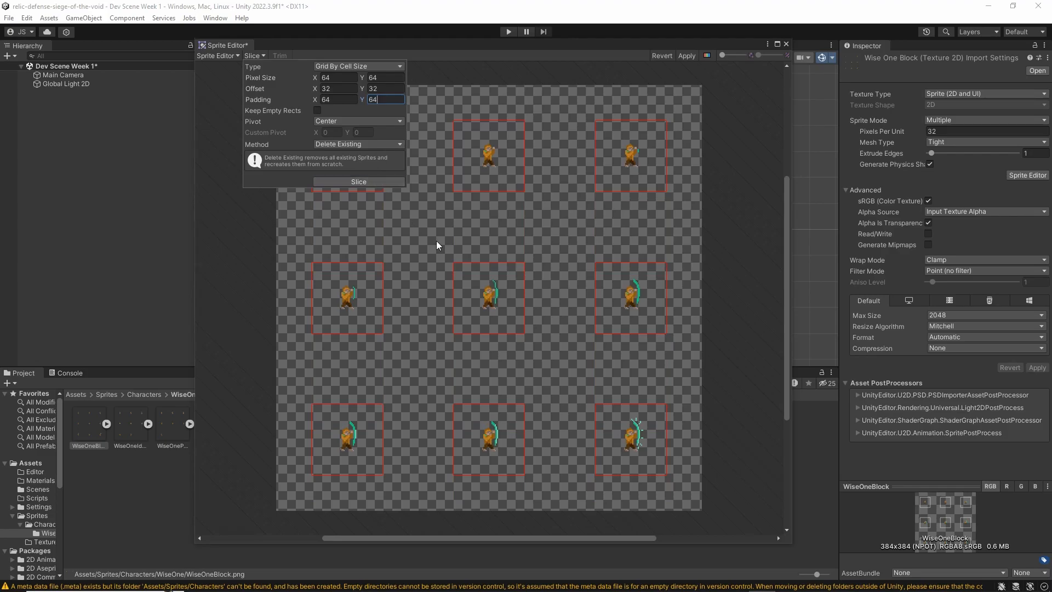
{"action": "left_click", "coordinate": [694, 55]}
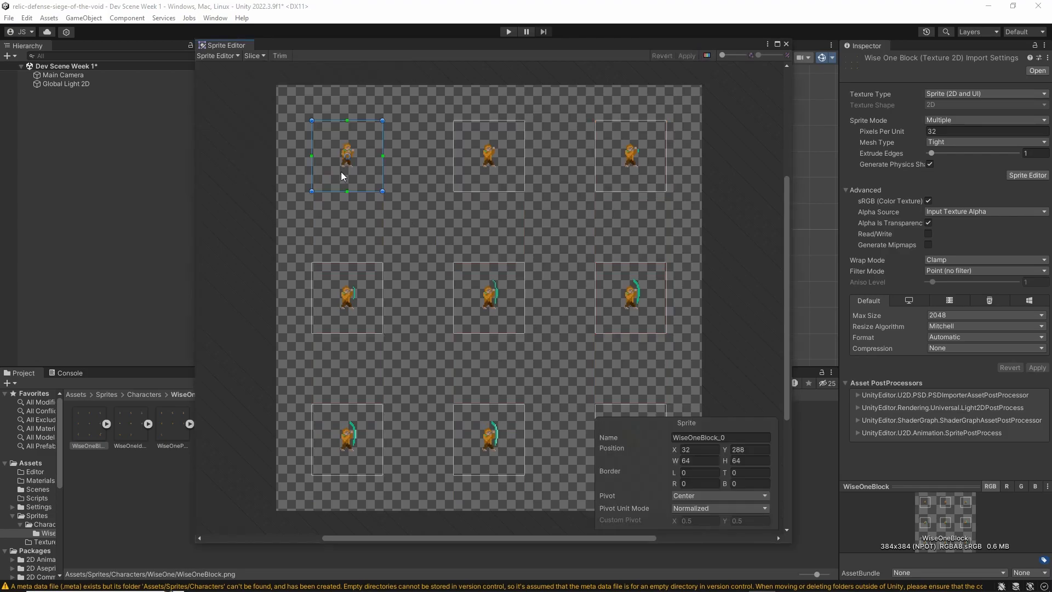
Close the Sprite Editor, then expand WiseOneBlock in the WiseOne folder and look through its sliced sprites
{"action": "left_click", "coordinate": [464, 221]}
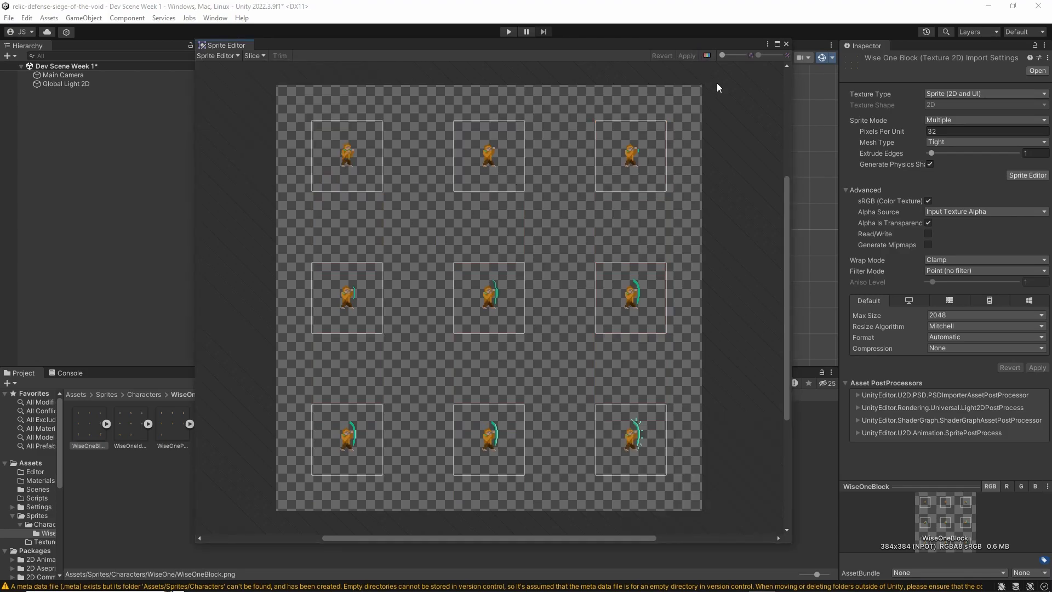
{"action": "left_click", "coordinate": [785, 44]}
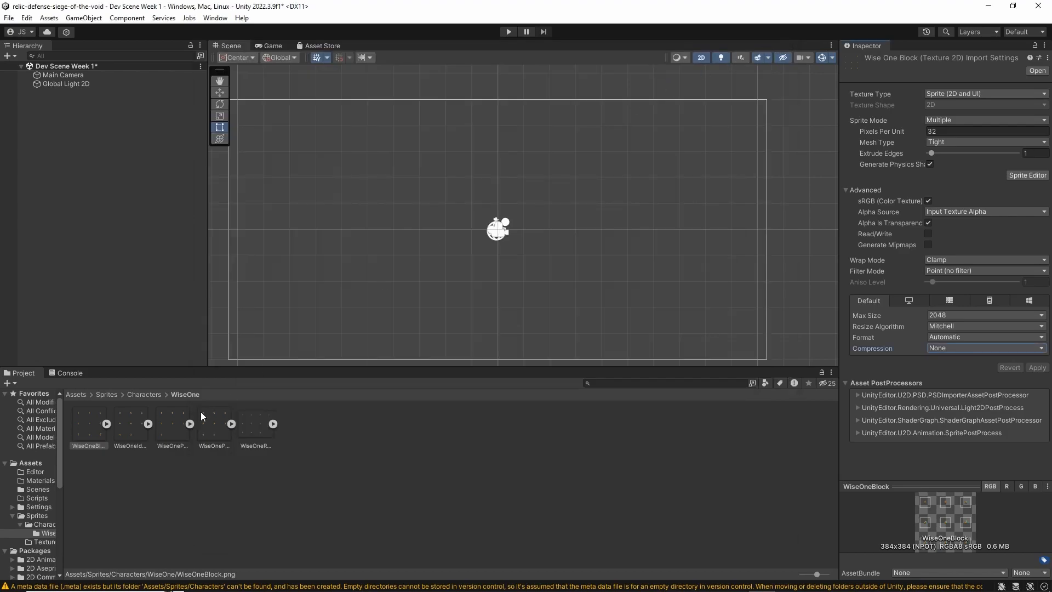
{"action": "left_click", "coordinate": [106, 424]}
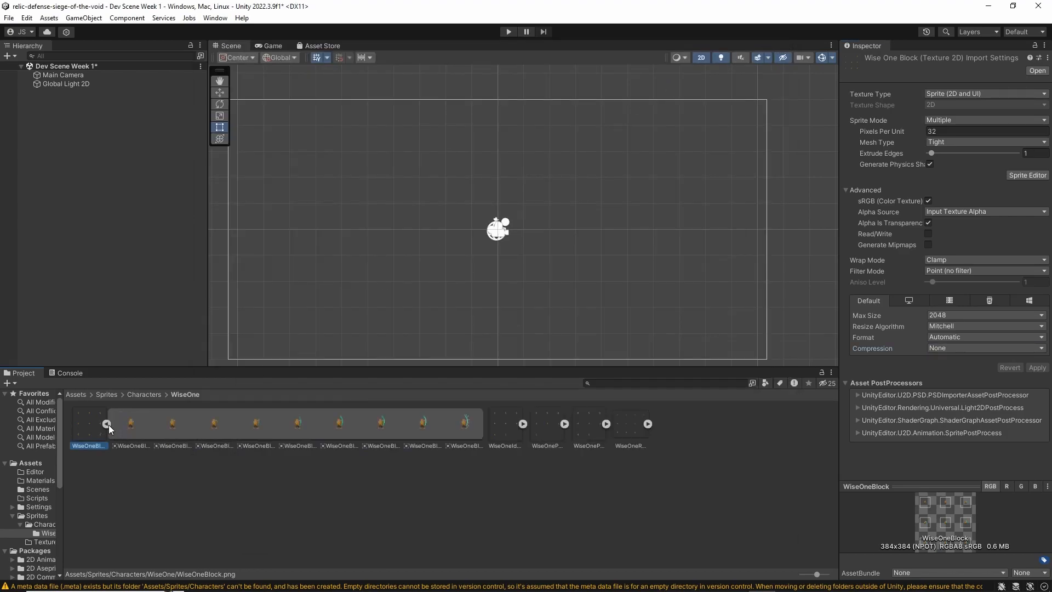
{"action": "left_click", "coordinate": [138, 433]}
{"action": "left_click", "coordinate": [173, 431]}
{"action": "left_click", "coordinate": [218, 431]}
{"action": "left_click", "coordinate": [256, 433]}
{"action": "left_click", "coordinate": [298, 435]}
{"action": "left_click", "coordinate": [359, 435]}
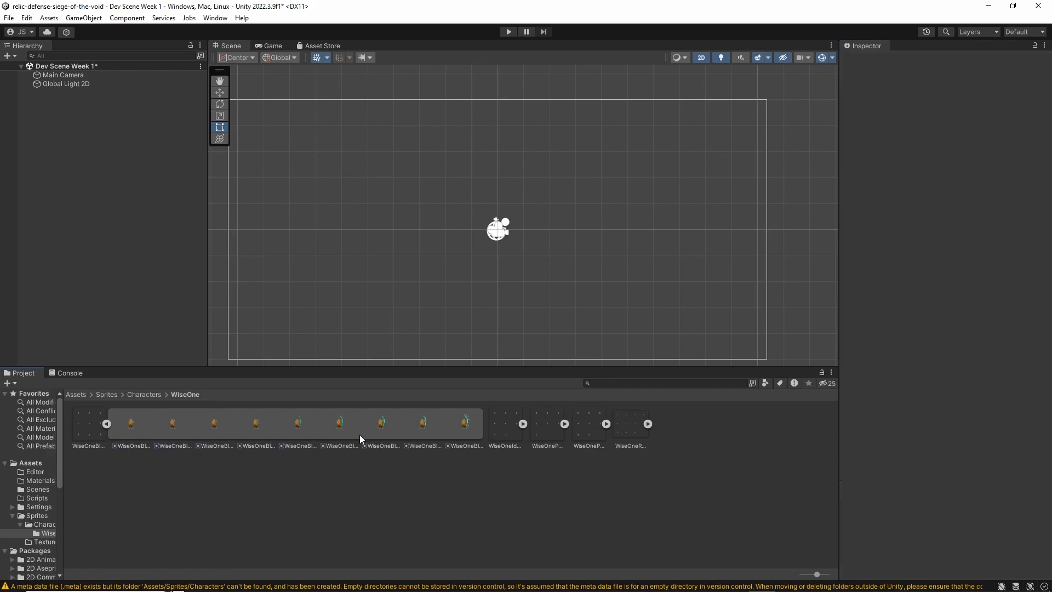
Place the WiseOneBlock_0 sprite in the scene and inspect the sprite reference in its Sprite Renderer
{"action": "left_click_drag", "start_coordinate": [130, 428], "coordinate": [380, 203]}
{"action": "scroll", "coordinate": [381, 203], "scroll_direction": "up", "scroll_amount": 3}
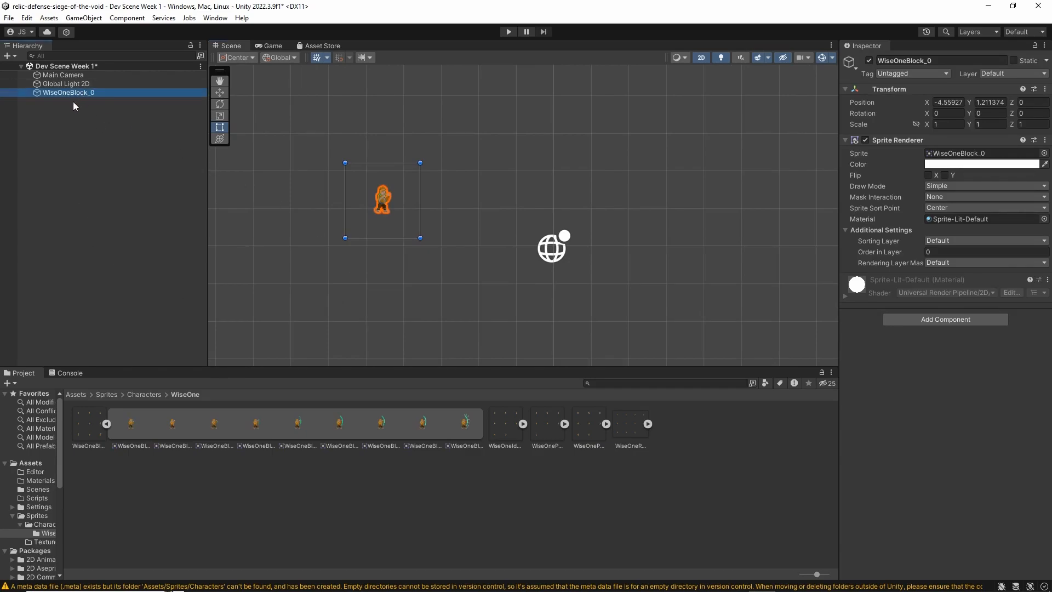
{"action": "left_click", "coordinate": [139, 425]}
{"action": "left_click", "coordinate": [83, 426]}
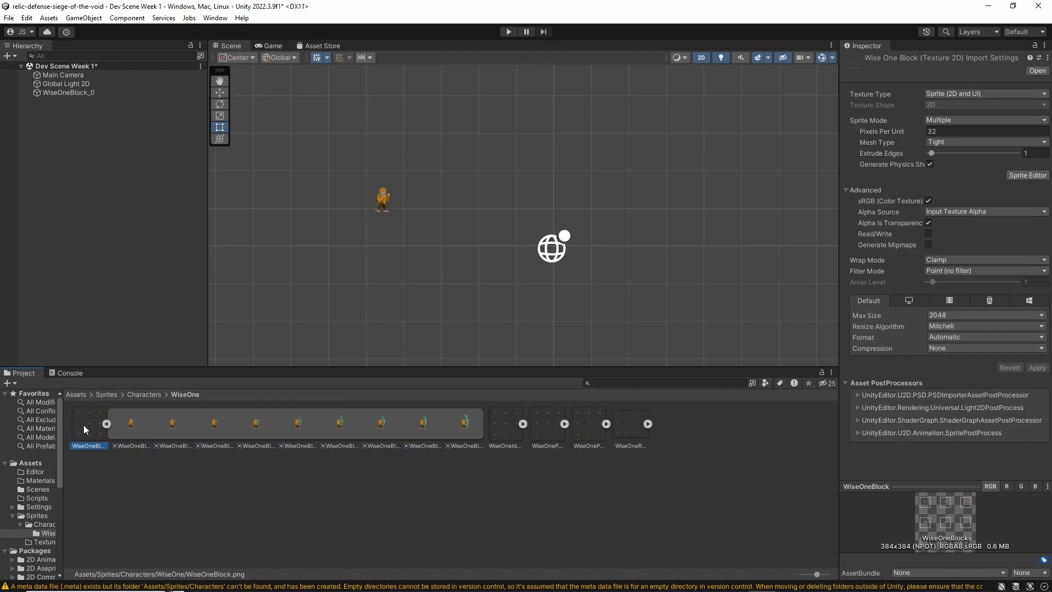
{"action": "left_click", "coordinate": [139, 430]}
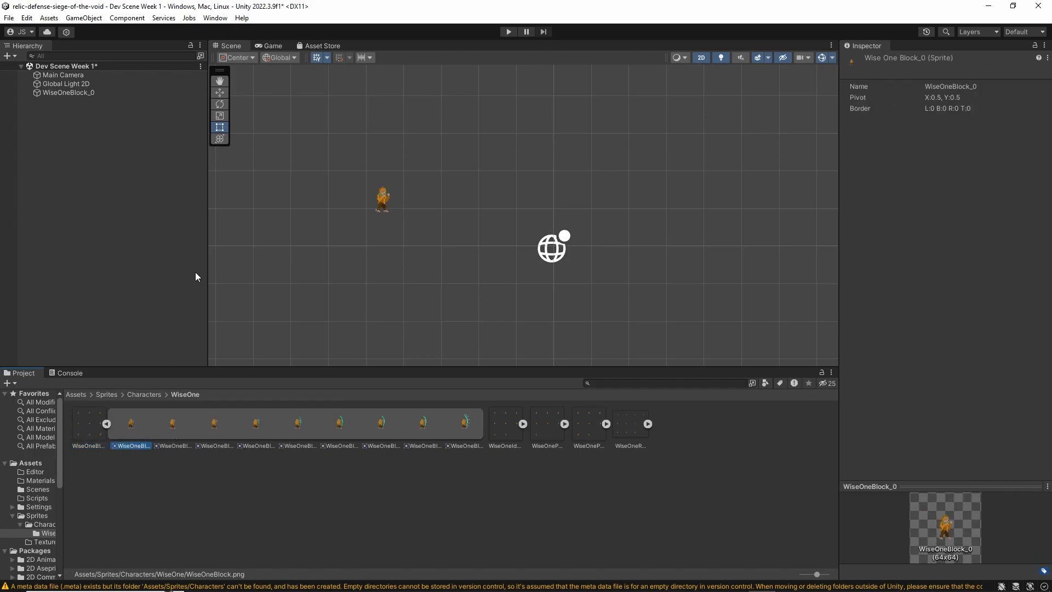
{"action": "left_click", "coordinate": [88, 92]}
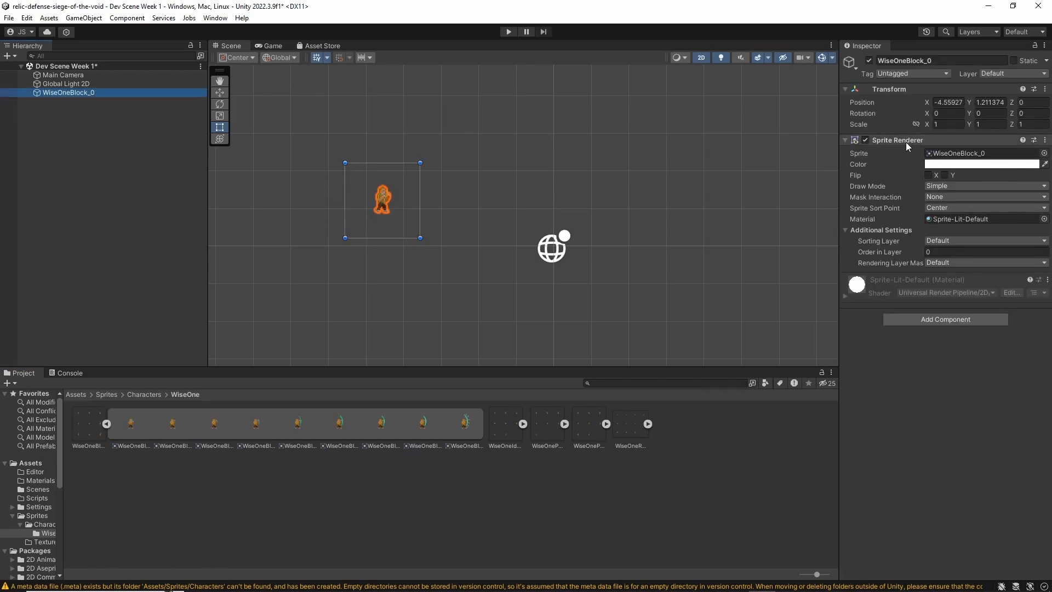
{"action": "left_click", "coordinate": [955, 154]}
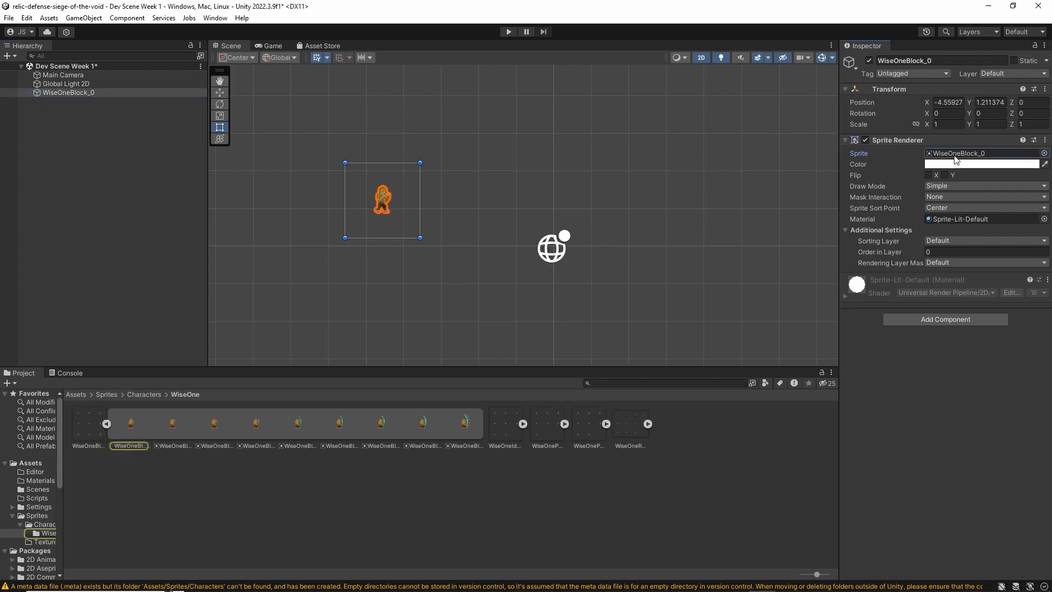
{"action": "left_click", "coordinate": [957, 154]}
{"action": "double_click", "coordinate": [957, 154]}
{"action": "left_click", "coordinate": [631, 51]}
Delete the WiseOneBlock_0 object from the scene
{"action": "middle_click_drag", "start_coordinate": [367, 205], "coordinate": [390, 243]}
{"action": "scroll", "coordinate": [412, 244], "scroll_direction": "down", "scroll_amount": 6}
{"action": "scroll", "coordinate": [426, 258], "scroll_direction": "up", "scroll_amount": 11}
{"action": "middle_click_drag", "start_coordinate": [432, 322], "coordinate": [447, 293]}
{"action": "key", "text": "Delete"}
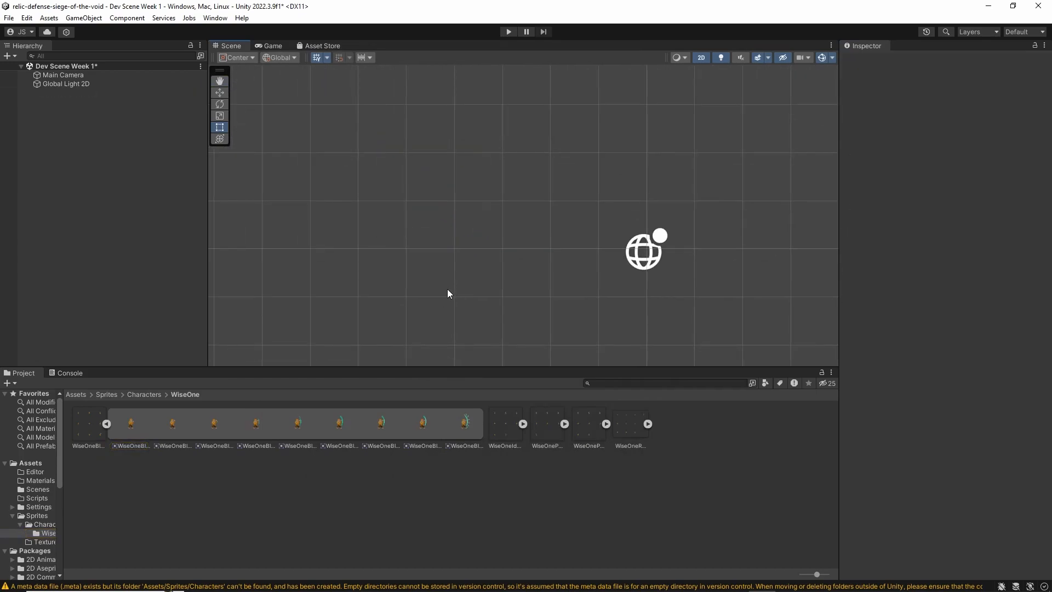
Collapse the WiseOneBlock sheet and place the whole sheet in the scene to create a new animation
{"action": "middle_click_drag", "start_coordinate": [366, 306], "coordinate": [410, 279]}
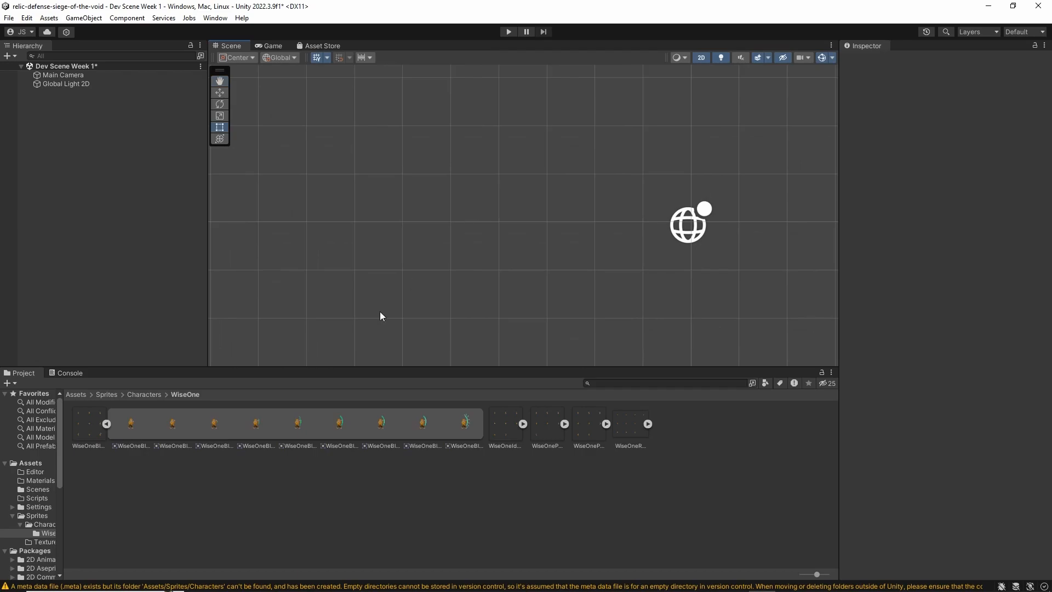
{"action": "left_click", "coordinate": [106, 424]}
{"action": "left_click_drag", "start_coordinate": [89, 428], "coordinate": [234, 312]}
{"action": "left_click_drag", "start_coordinate": [424, 201], "coordinate": [464, 199]}
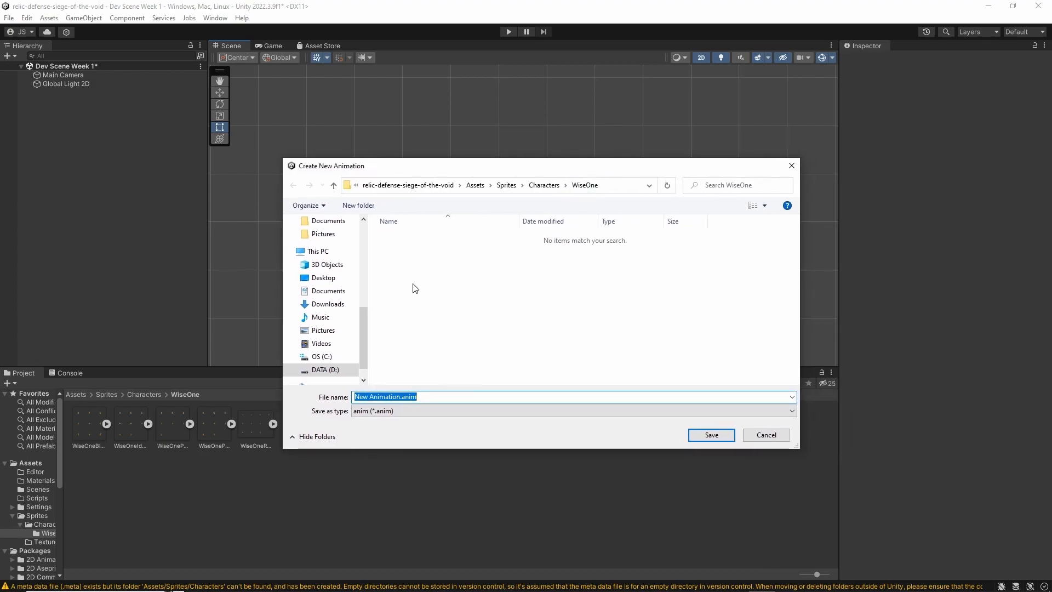
Create an Animations folder inside the project's Assets folder and open it as the animation's save location
{"action": "left_click", "coordinate": [476, 185]}
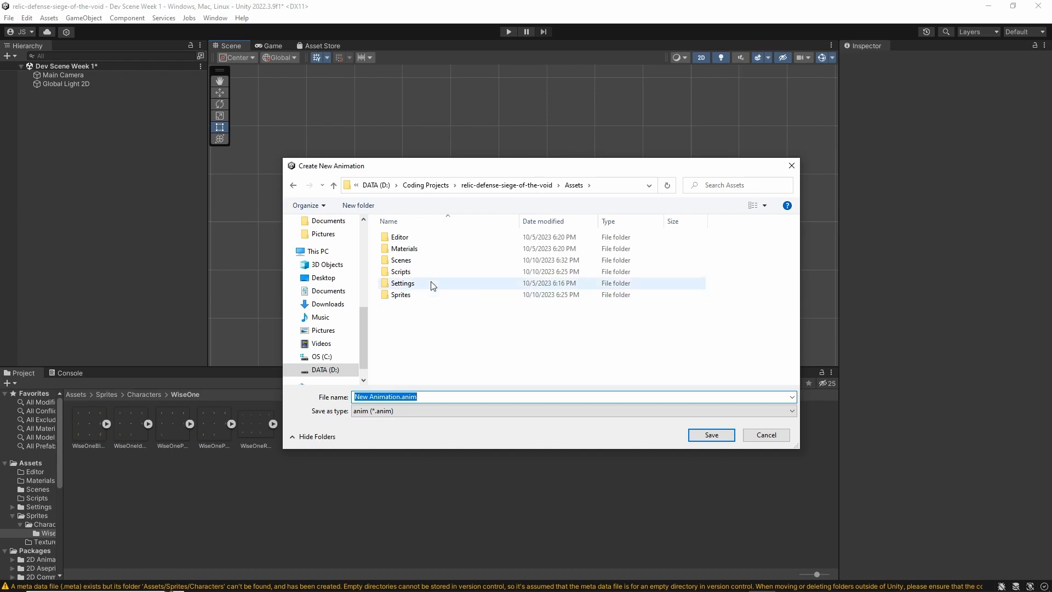
{"action": "left_click", "coordinate": [358, 206]}
{"action": "type", "text": "Animations"}
{"action": "key", "text": "Return"}
{"action": "double_click", "coordinate": [416, 237]}
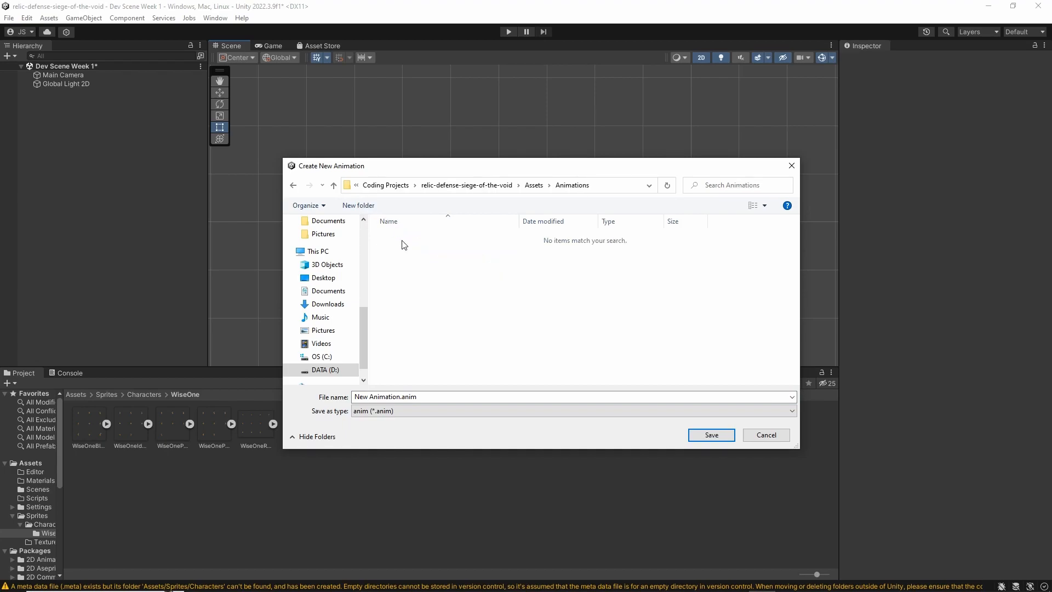
Save the new animation clip as WiseOneBlocking
{"action": "left_click", "coordinate": [456, 395]}
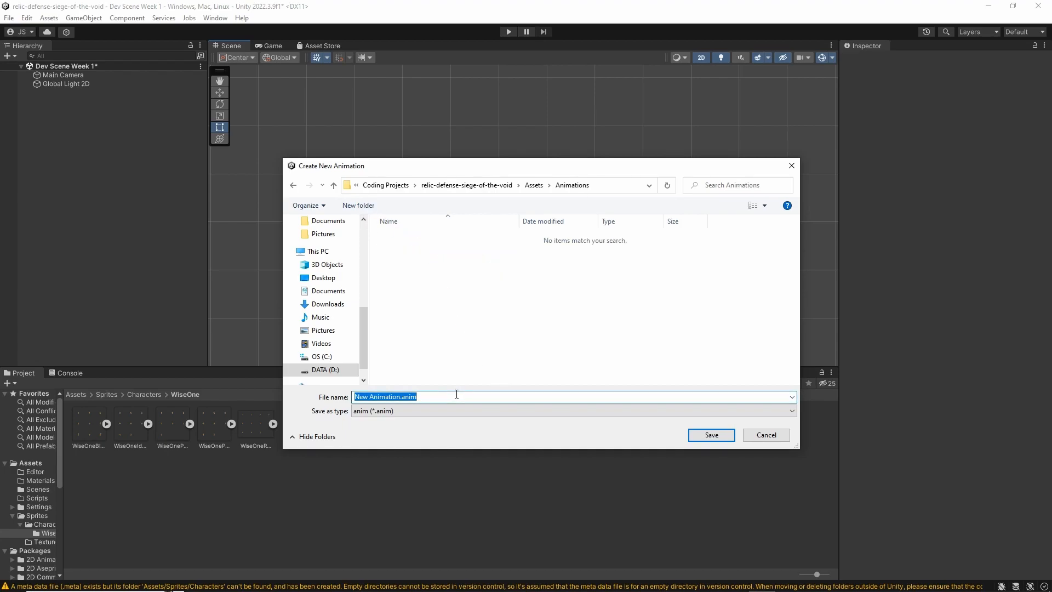
{"action": "type", "text": "WiseOneBlock"}
{"action": "key", "text": "Return"}
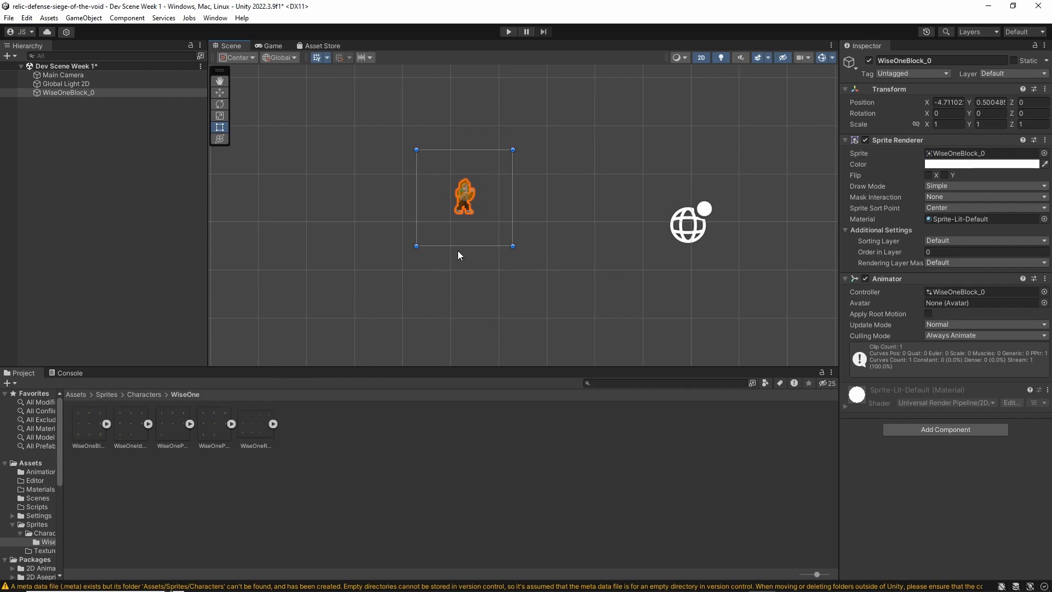
Open the Animation window and dock it beside the Project and Console windows
{"action": "left_click", "coordinate": [214, 19]}
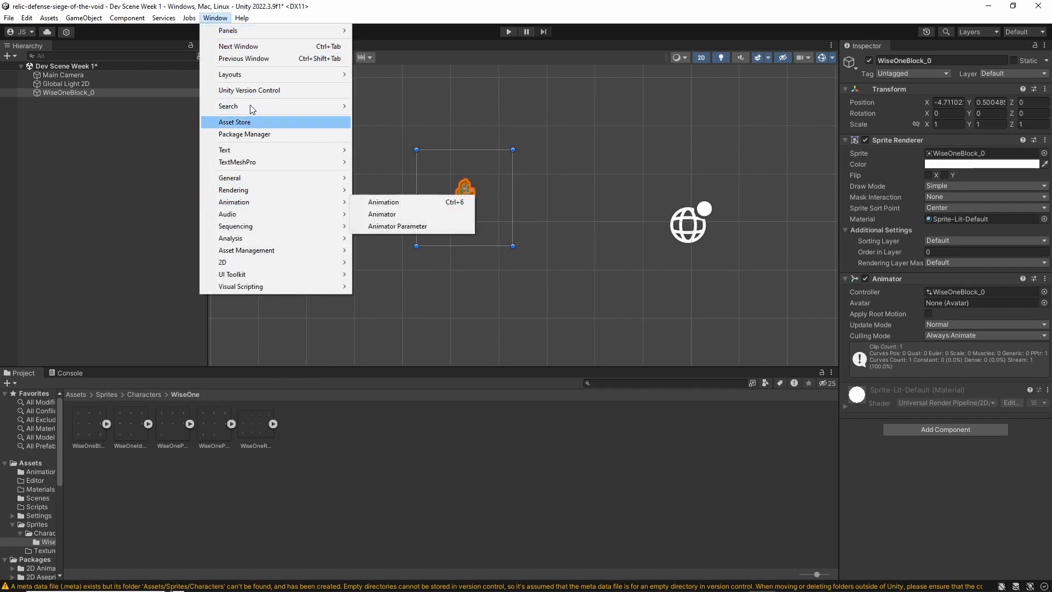
{"action": "mouse_move", "coordinate": [269, 203]}
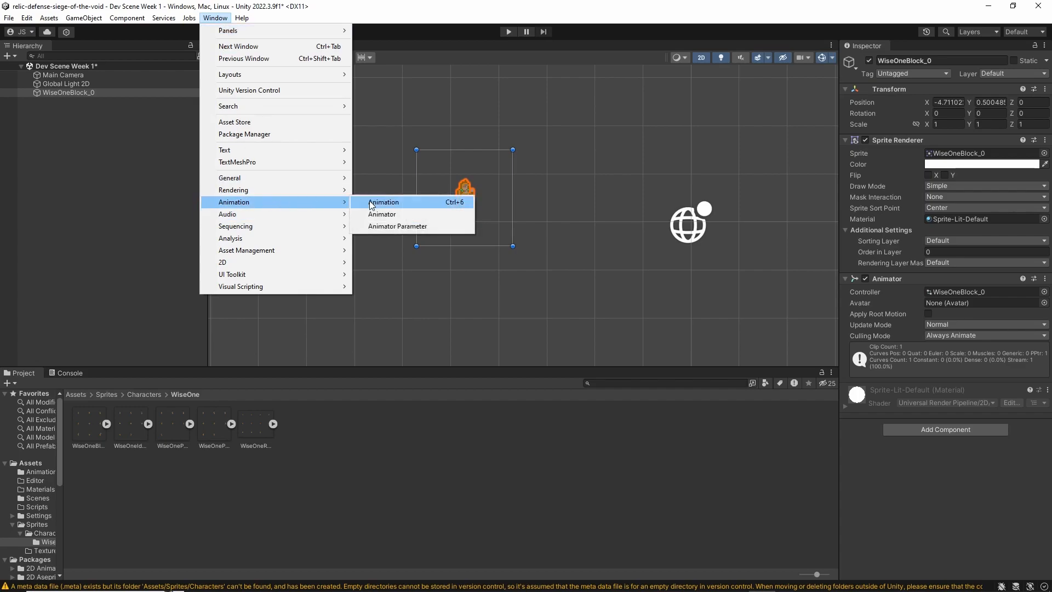
{"action": "left_click", "coordinate": [372, 201]}
{"action": "left_click_drag", "start_coordinate": [396, 222], "coordinate": [568, 280]}
{"action": "left_click_drag", "start_coordinate": [386, 282], "coordinate": [338, 373]}
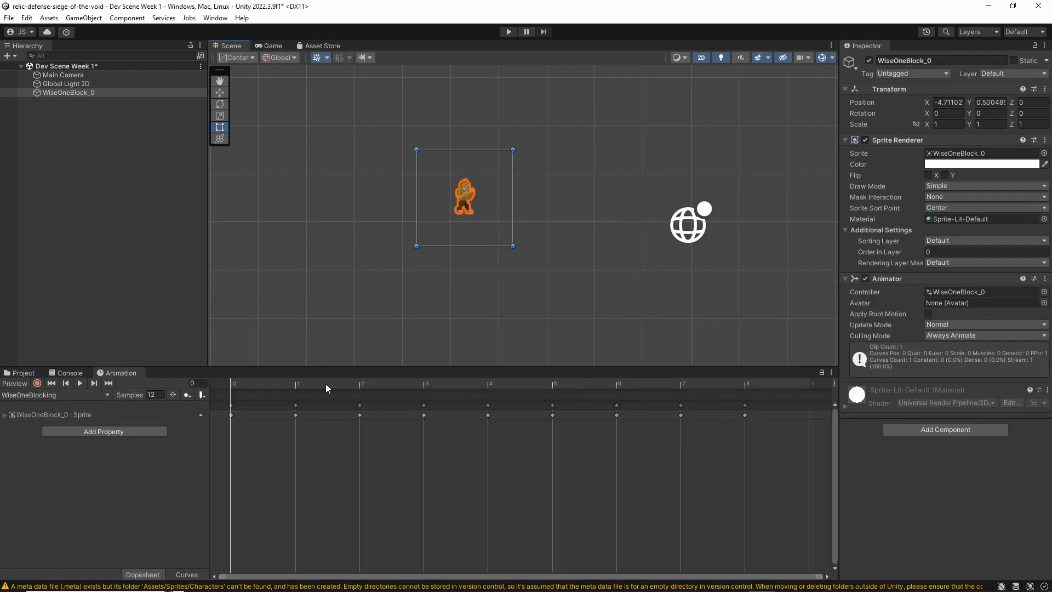
Preview the WiseOneBlocking animation and step through frames 0 to 4 to examine which sprite each keyframe shows
{"action": "left_click", "coordinate": [79, 382]}
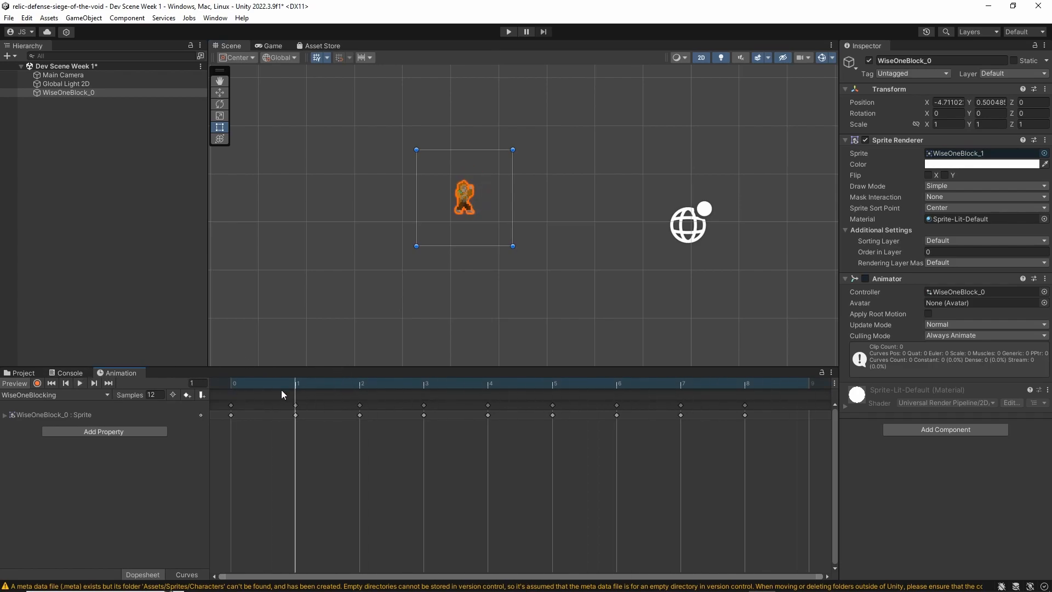
{"action": "left_click_drag", "start_coordinate": [215, 397], "coordinate": [353, 392]}
{"action": "left_click", "coordinate": [360, 404]}
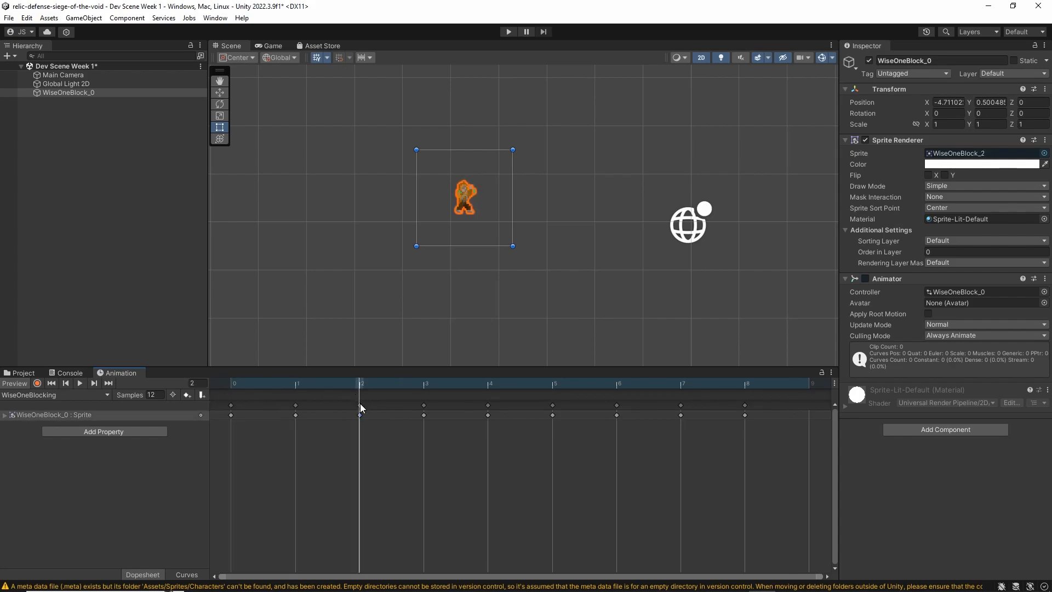
{"action": "left_click", "coordinate": [295, 414]}
{"action": "left_click", "coordinate": [231, 414]}
{"action": "left_click", "coordinate": [233, 382]}
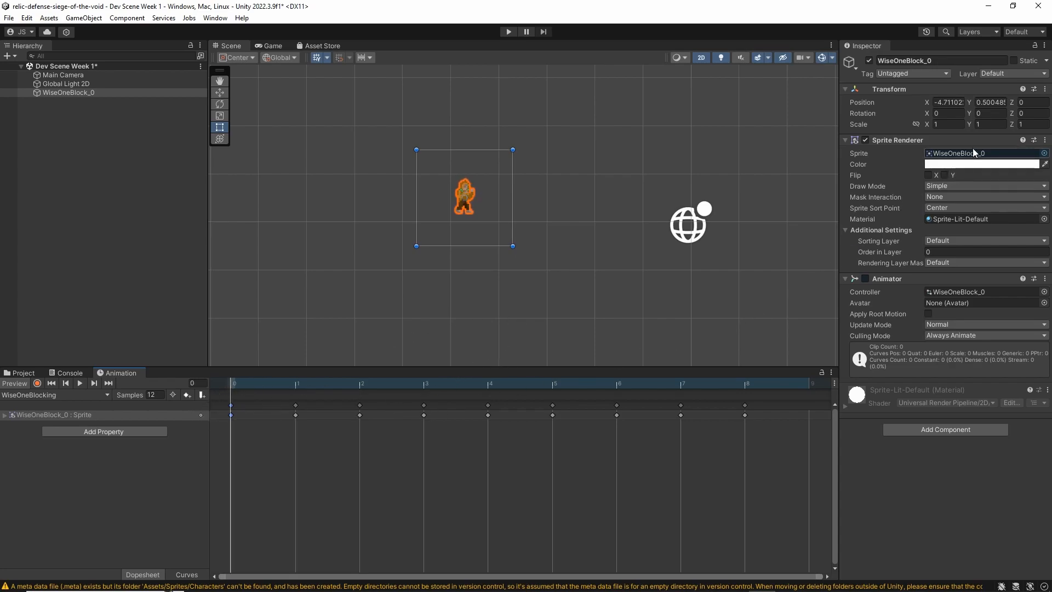
{"action": "left_click", "coordinate": [294, 383]}
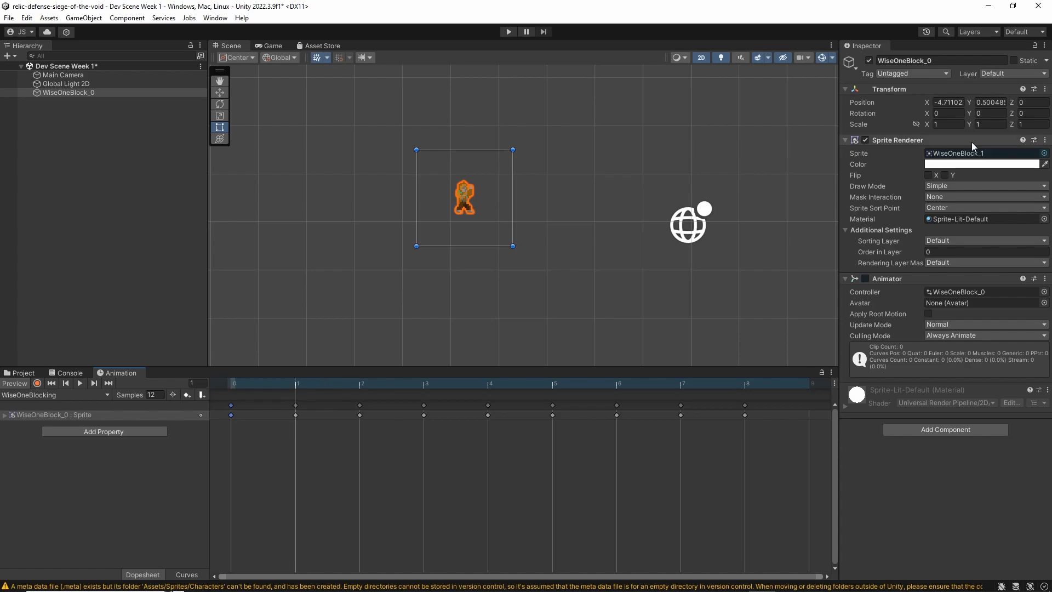
{"action": "left_click", "coordinate": [362, 382]}
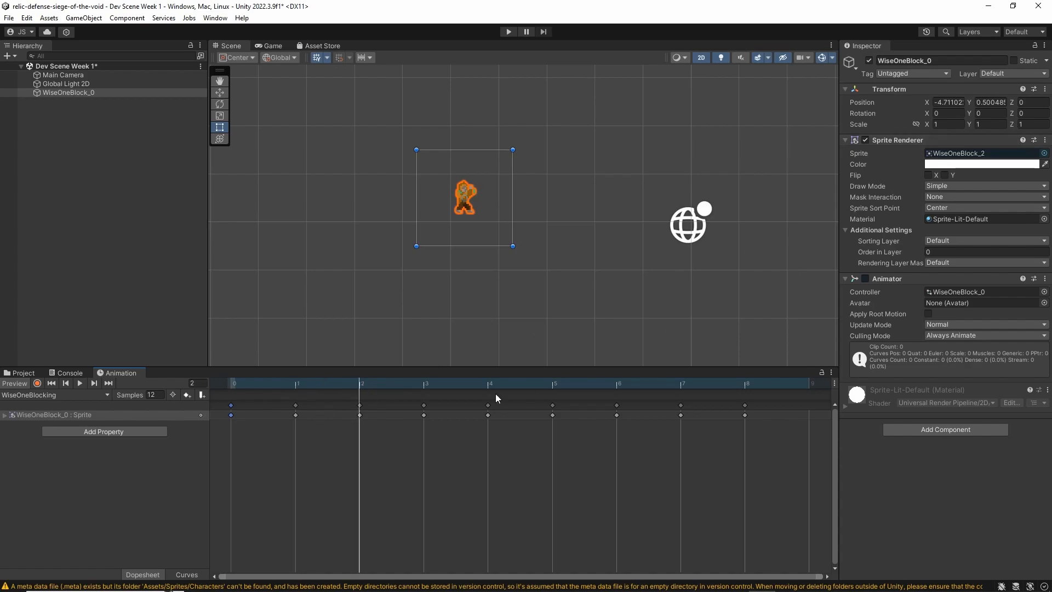
{"action": "left_click", "coordinate": [424, 383]}
{"action": "left_click", "coordinate": [487, 382]}
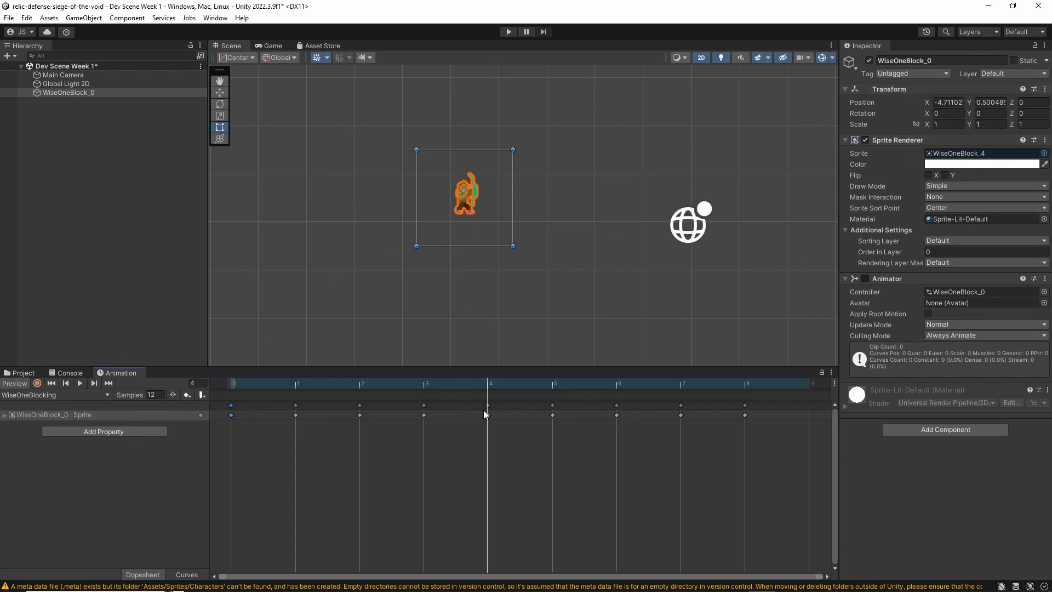
Shift all WiseOneBlocking keyframes from frame 3 onward one frame later and scrub through the changed timing
{"action": "left_click_drag", "start_coordinate": [422, 459], "coordinate": [810, 421]}
{"action": "left_click", "coordinate": [352, 383]}
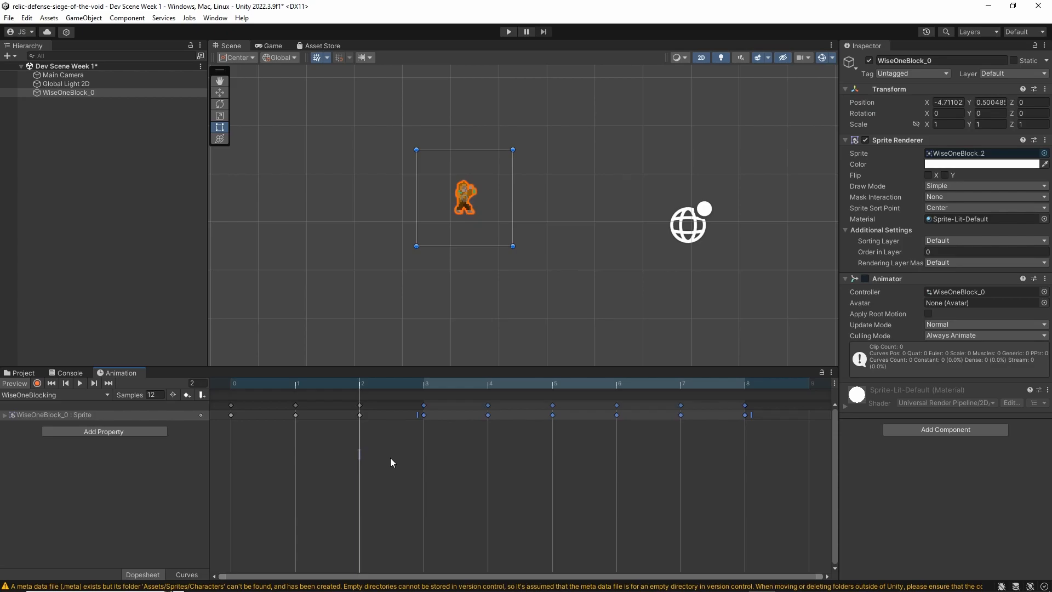
{"action": "left_click_drag", "start_coordinate": [390, 458], "coordinate": [840, 402]}
{"action": "left_click_drag", "start_coordinate": [425, 415], "coordinate": [492, 418]}
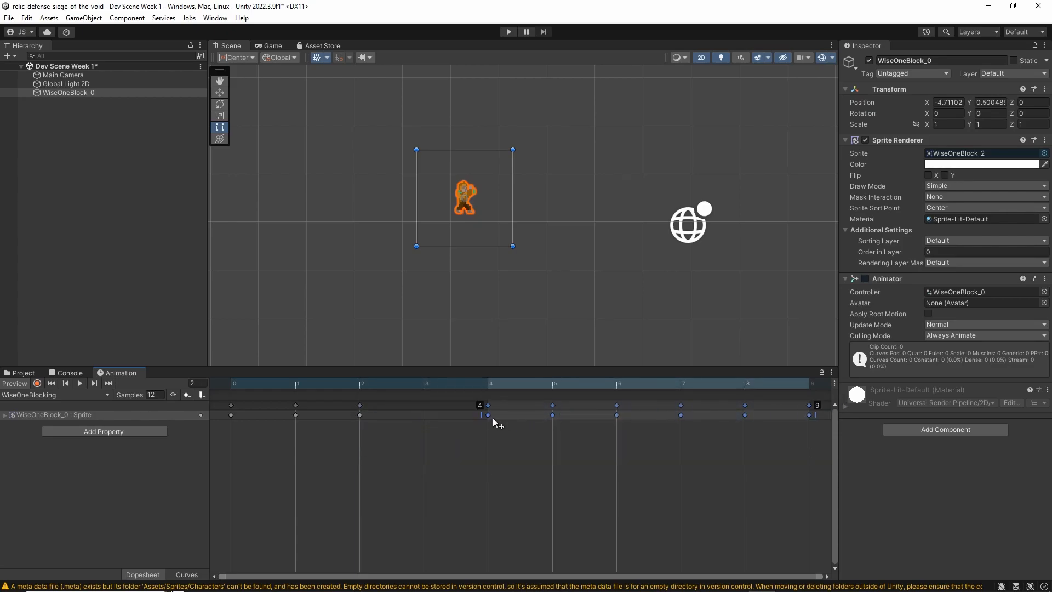
{"action": "left_click", "coordinate": [427, 414]}
{"action": "left_click_drag", "start_coordinate": [307, 383], "coordinate": [468, 385]}
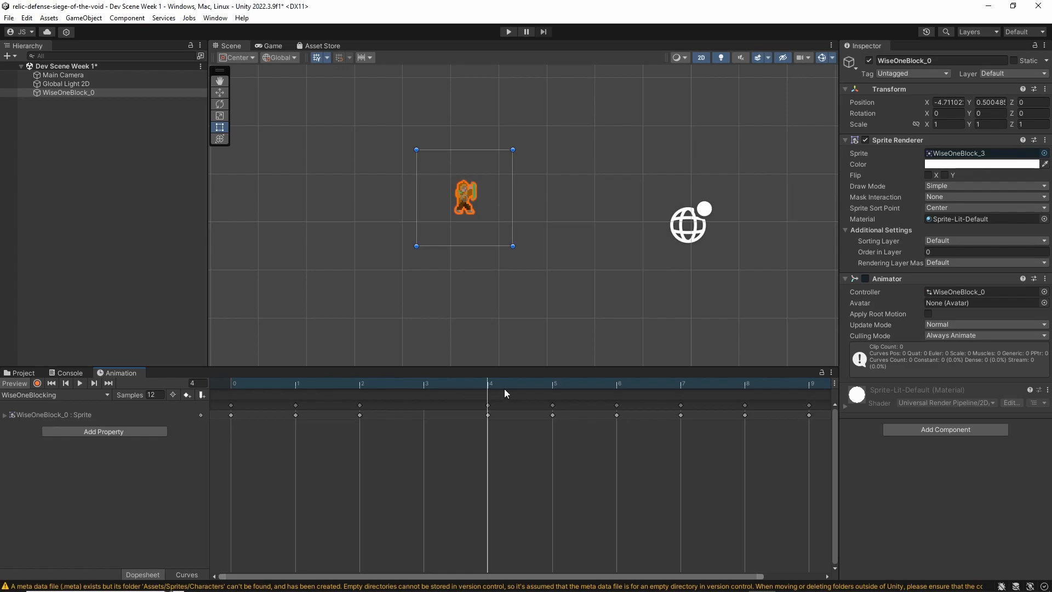
Undo the last keyframe shift in the WiseOneBlocking clip and play back its original timing
{"action": "key", "text": "ctrl+z"}
{"action": "left_click", "coordinate": [512, 460]}
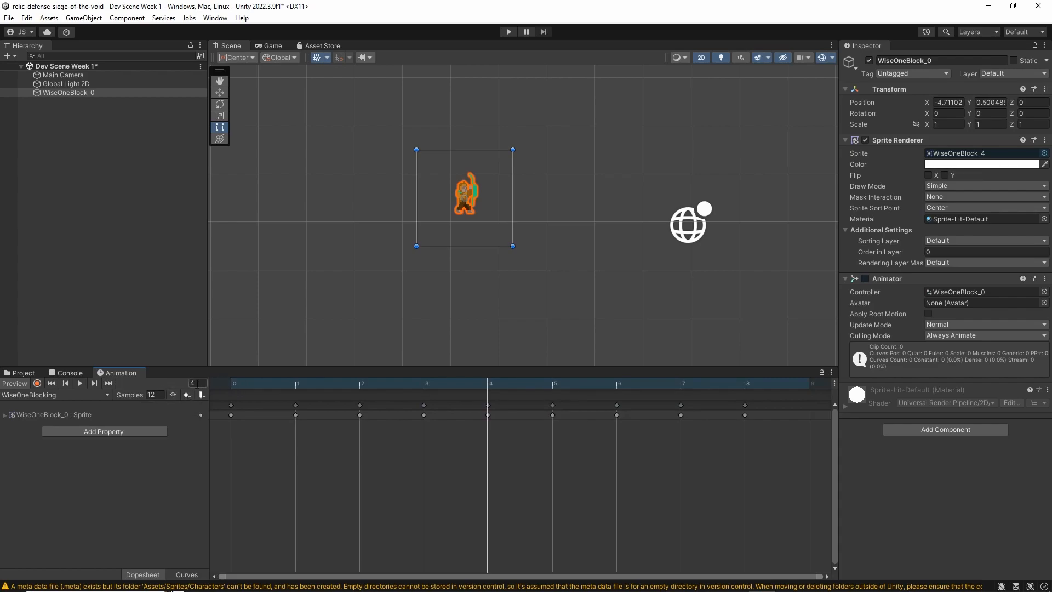
{"action": "left_click", "coordinate": [154, 394]}
{"action": "left_click", "coordinate": [159, 394]}
{"action": "left_click", "coordinate": [77, 382]}
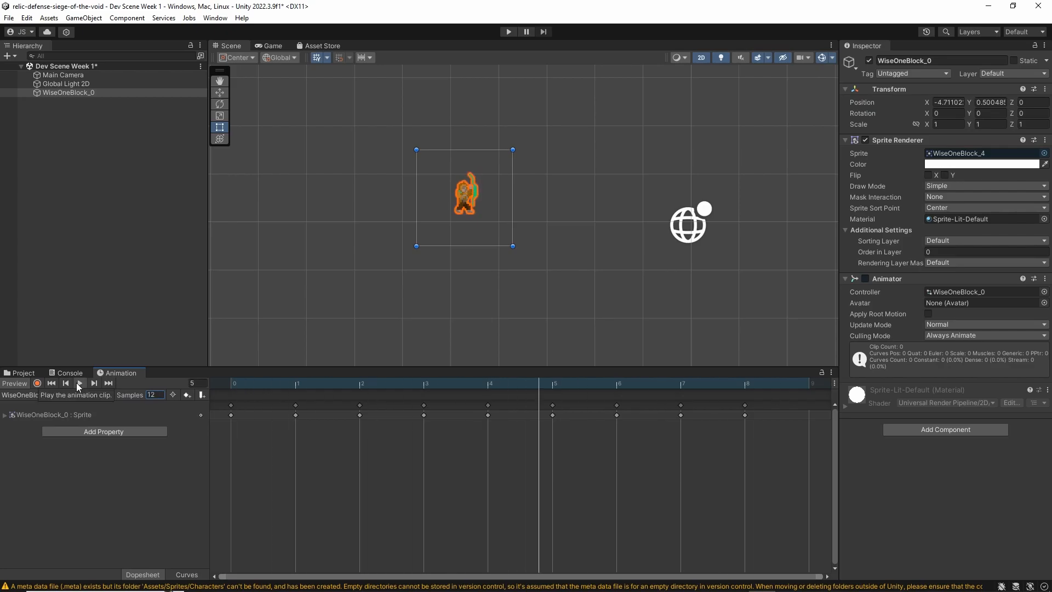
Try a sample rate of 24 on the WiseOneBlocking clip, restore it to 12 and play the clip
{"action": "left_click_drag", "start_coordinate": [156, 394], "coordinate": [136, 396]}
{"action": "type", "text": "24"}
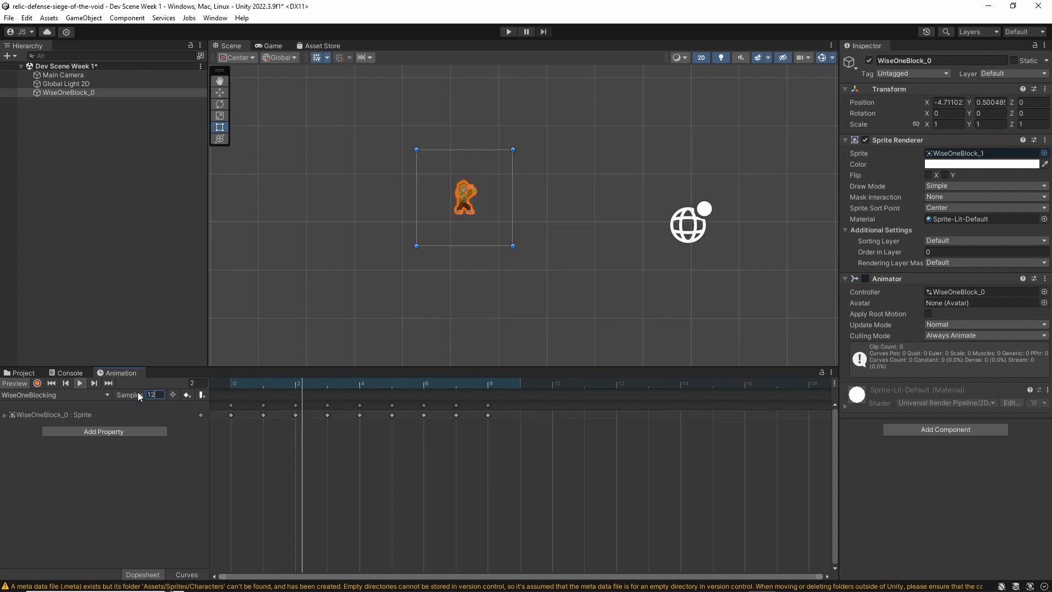
{"action": "type", "text": "12"}
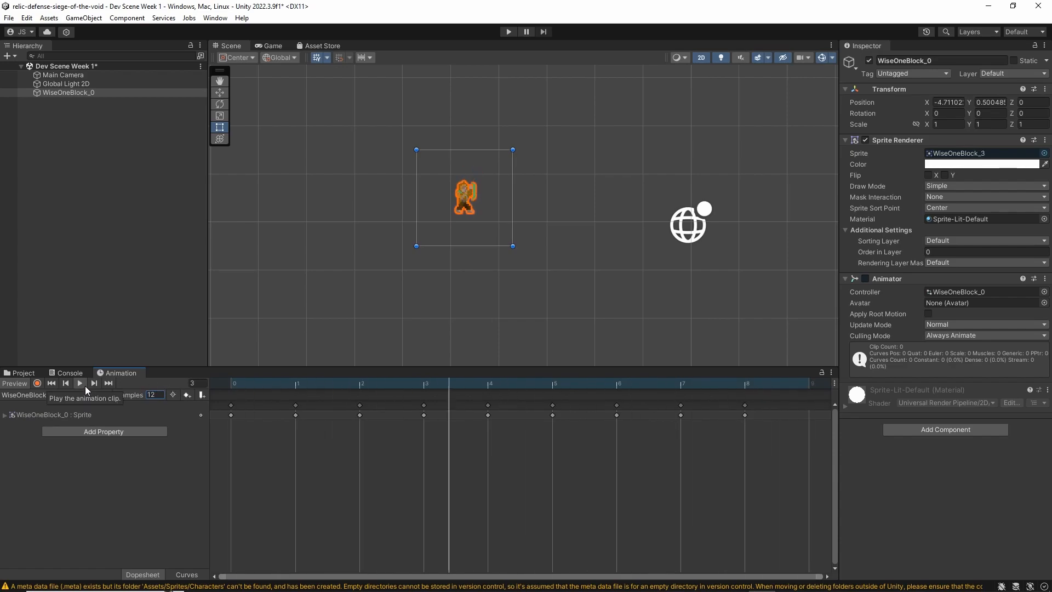
{"action": "left_click_drag", "start_coordinate": [294, 445], "coordinate": [626, 425]}
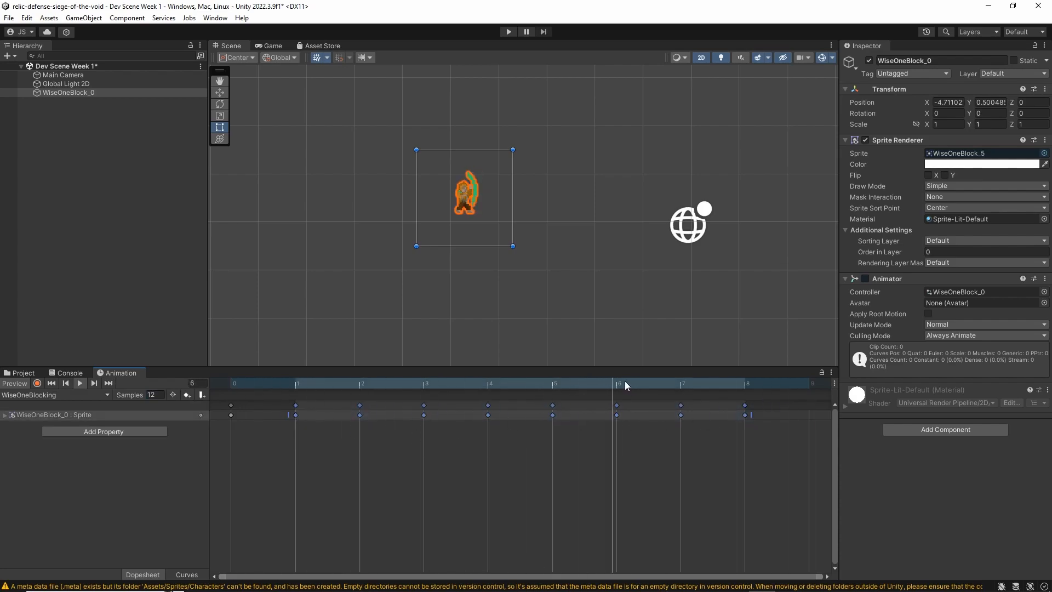
{"action": "left_click", "coordinate": [80, 379]}
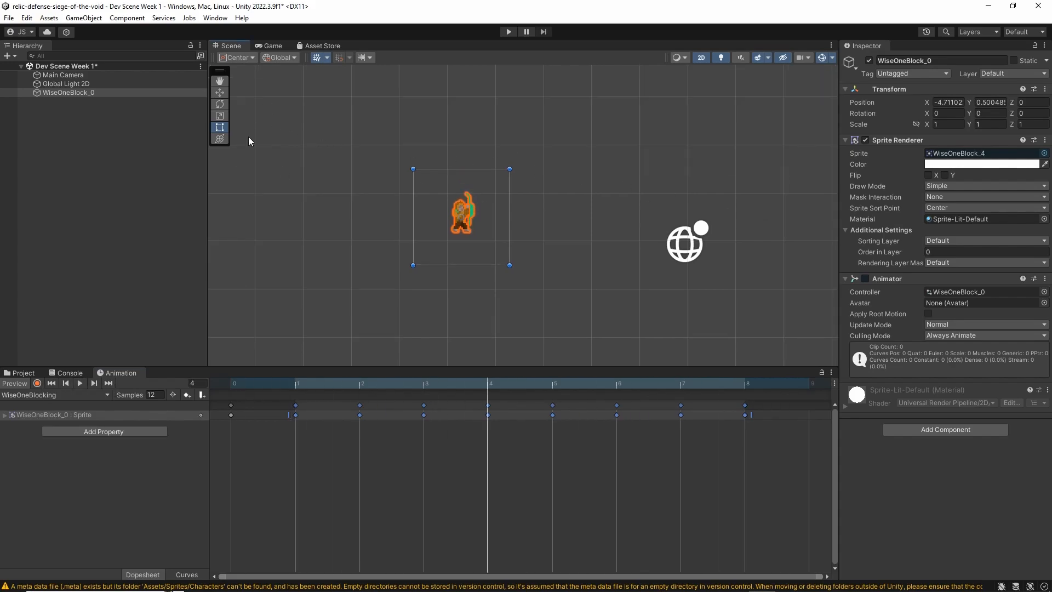
Create a new animation clip named WiseOneIdle for the selected object in the Animations folder
{"action": "left_click", "coordinate": [76, 396]}
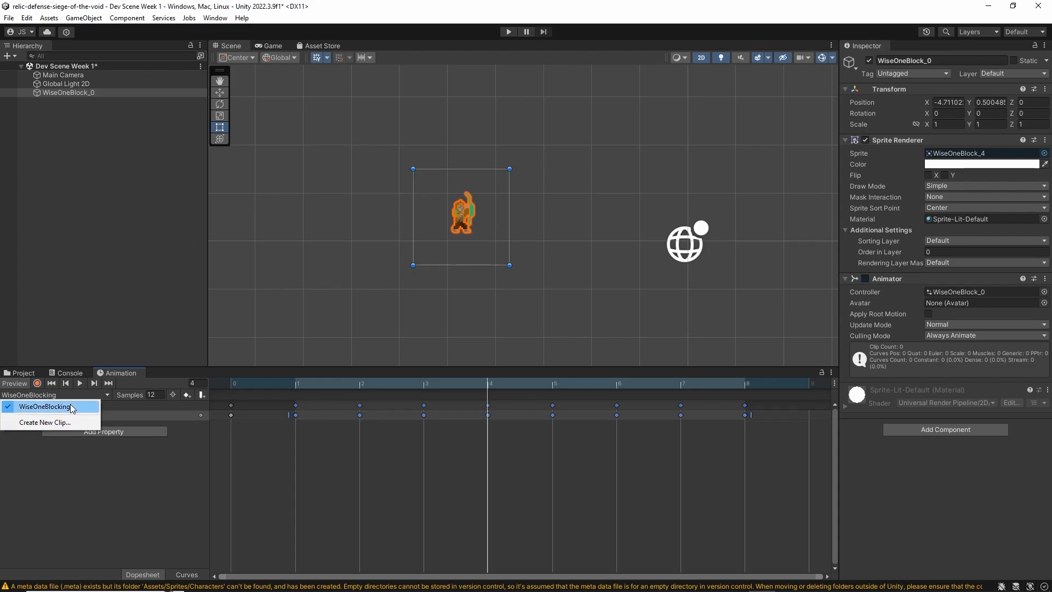
{"action": "left_click", "coordinate": [59, 421]}
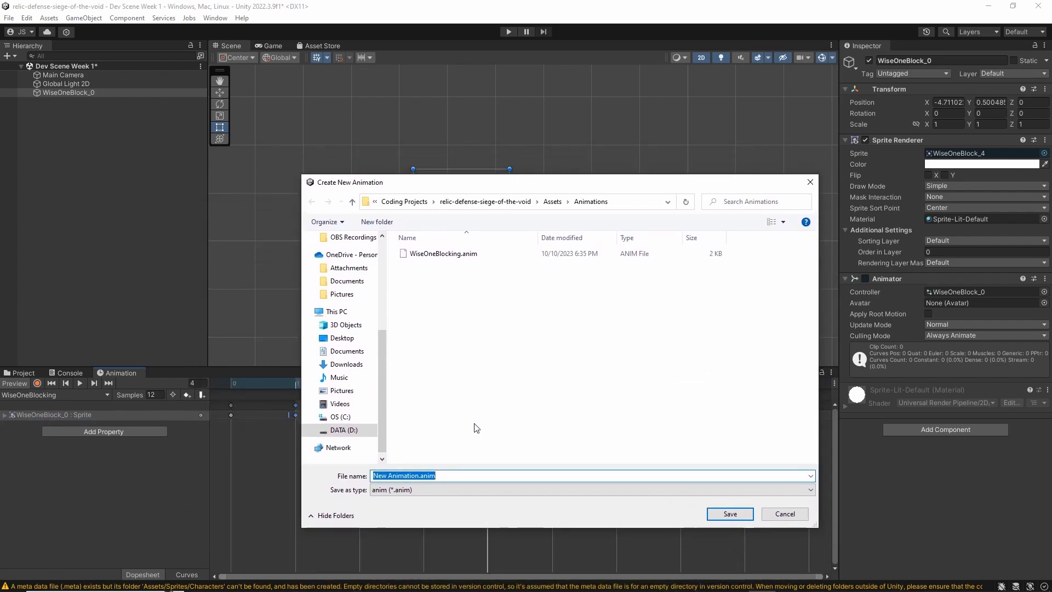
{"action": "type", "text": "WiseOneIdle"}
{"action": "key", "text": "Return"}
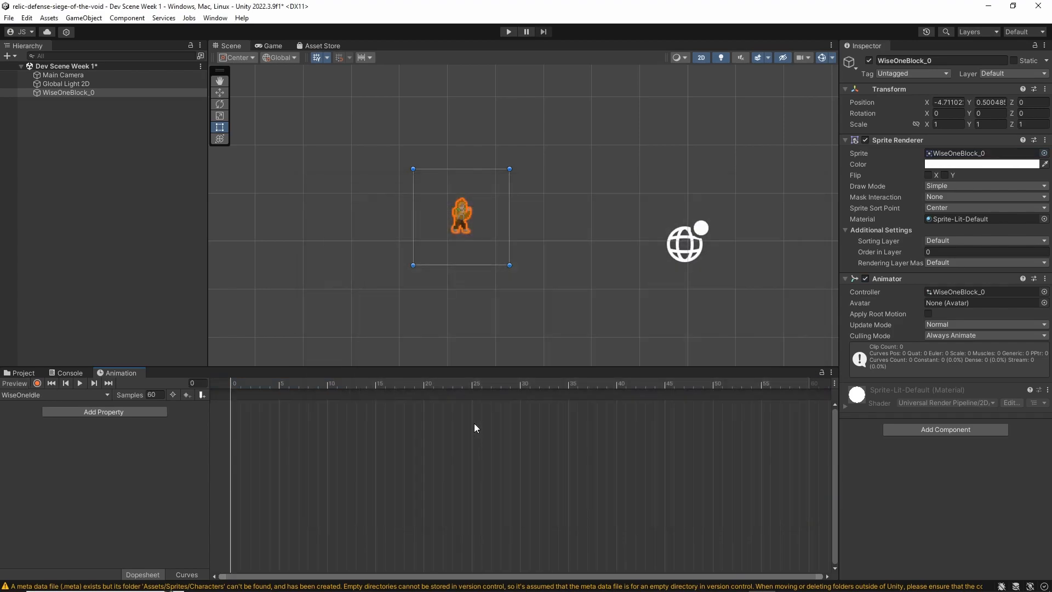
Dock the Animation window beside the Scene view and add all eight WiseOneIdle sprites to the WiseOneIdle clip as keyframes from frame 0
{"action": "left_click_drag", "start_coordinate": [116, 376], "coordinate": [365, 46]}
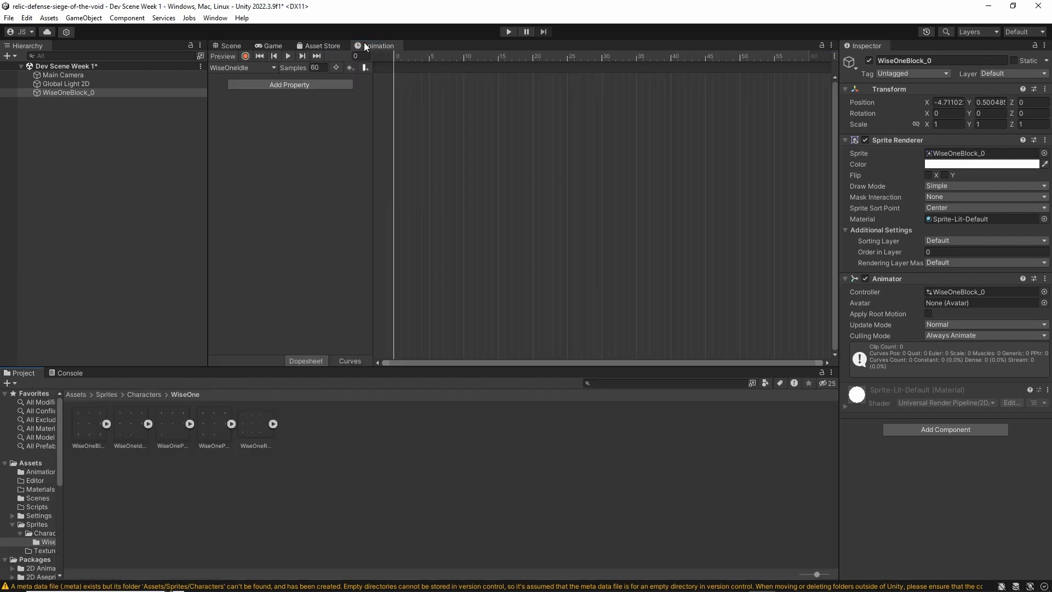
{"action": "left_click", "coordinate": [148, 423]}
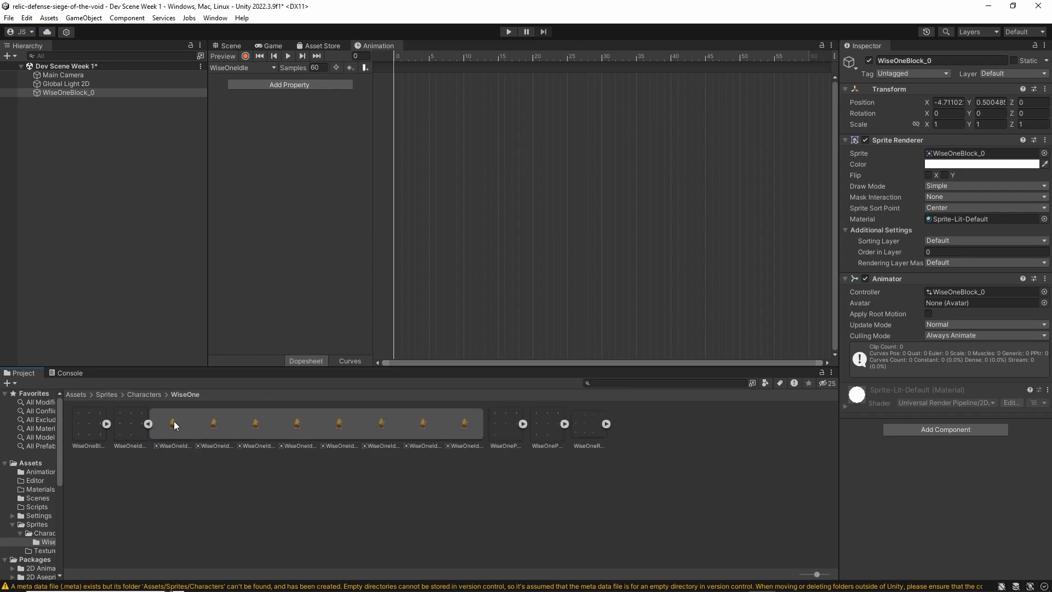
{"action": "left_click", "coordinate": [174, 424]}
{"action": "left_click", "coordinate": [466, 425], "text": "shift"}
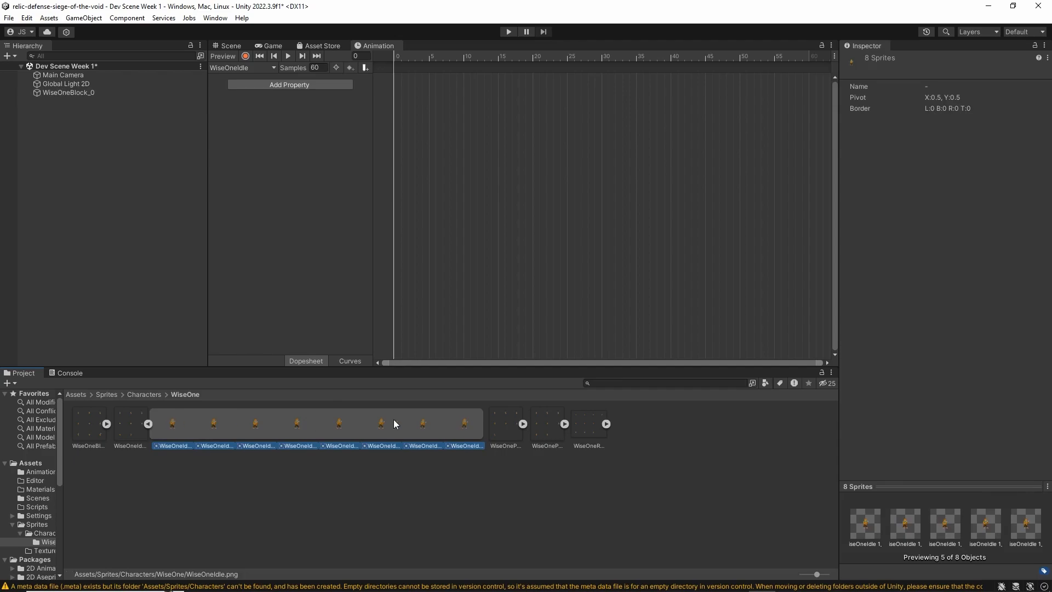
{"action": "left_click_drag", "start_coordinate": [170, 426], "coordinate": [439, 146]}
{"action": "left_click_drag", "start_coordinate": [402, 60], "coordinate": [394, 77]}
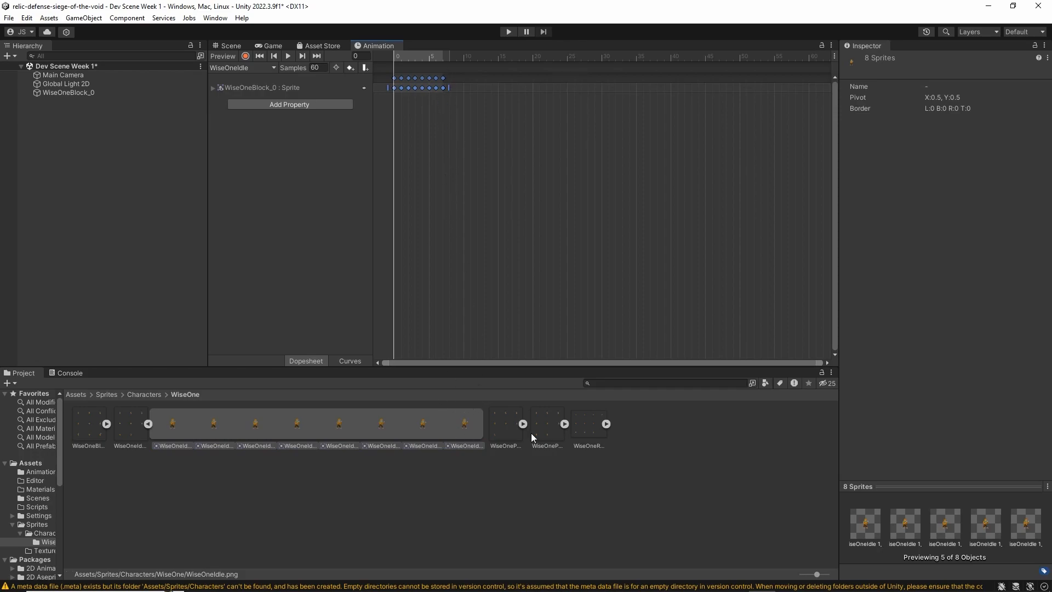
Check the last and first WiseOneIdle sprites, and dock the Animation window back beside the Project and Console windows
{"action": "left_click", "coordinate": [471, 419]}
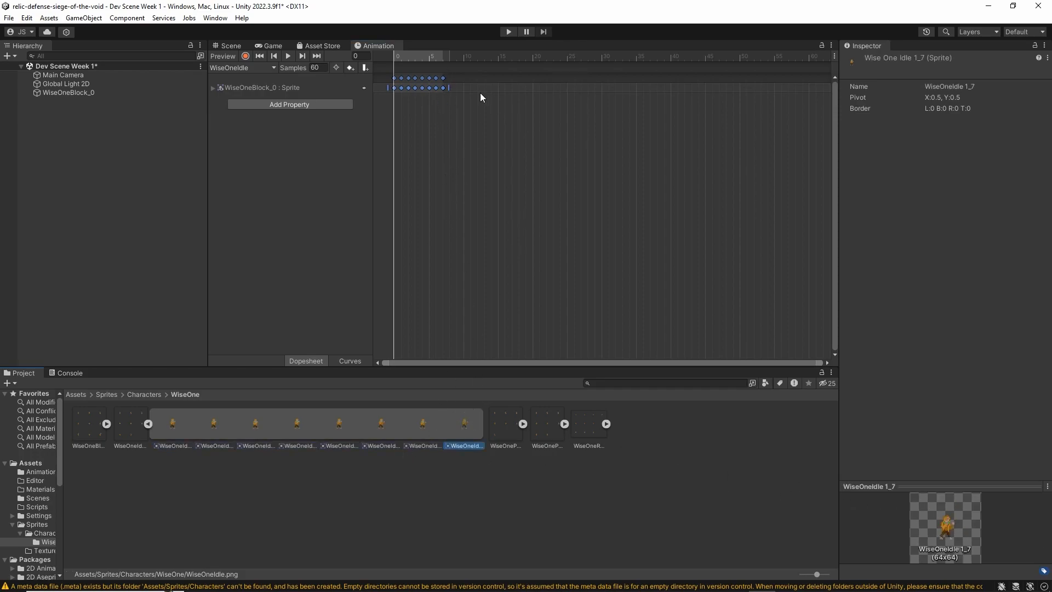
{"action": "left_click", "coordinate": [170, 421]}
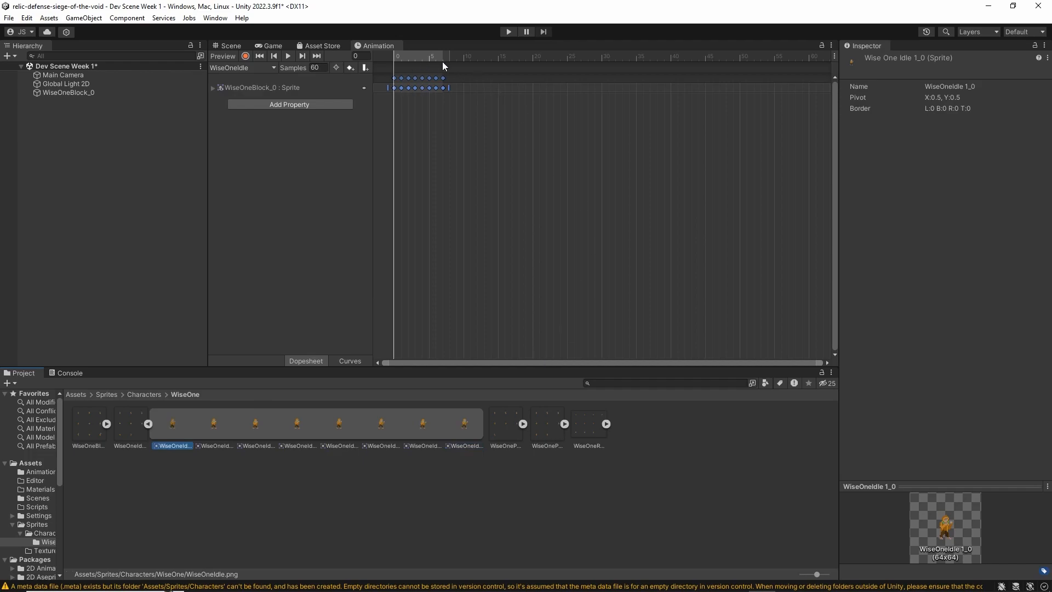
{"action": "left_click_drag", "start_coordinate": [382, 49], "coordinate": [110, 380]}
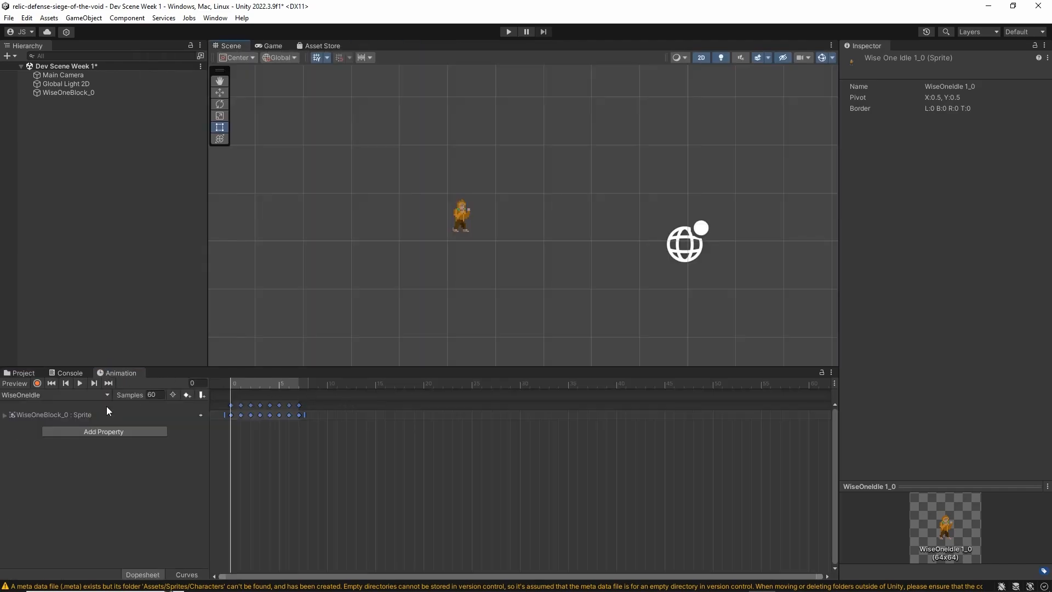
Set the WiseOneIdle clip's sample rate to 12 and preview the animation on the character up close
{"action": "left_click", "coordinate": [77, 383]}
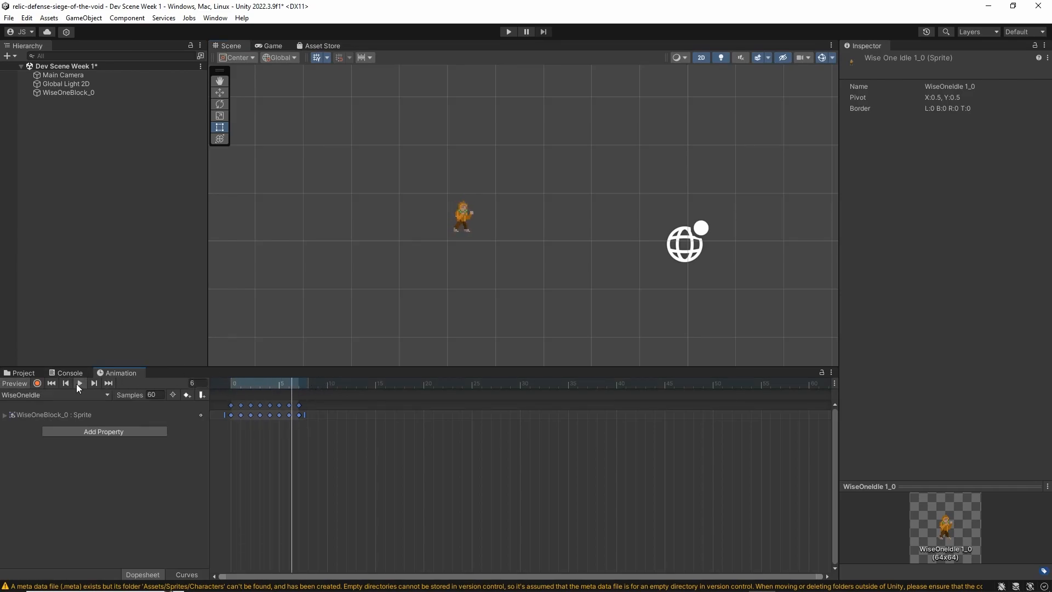
{"action": "left_click", "coordinate": [160, 394]}
{"action": "type", "text": "12"}
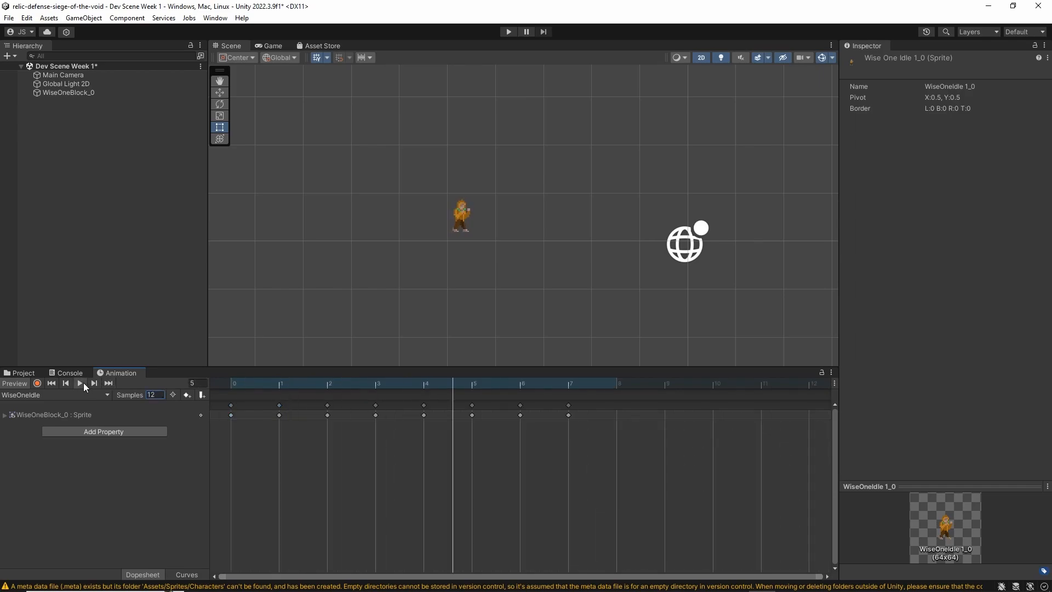
{"action": "scroll", "coordinate": [463, 189], "scroll_direction": "up", "scroll_amount": 2}
{"action": "scroll", "coordinate": [340, 281], "scroll_direction": "up", "scroll_amount": 2}
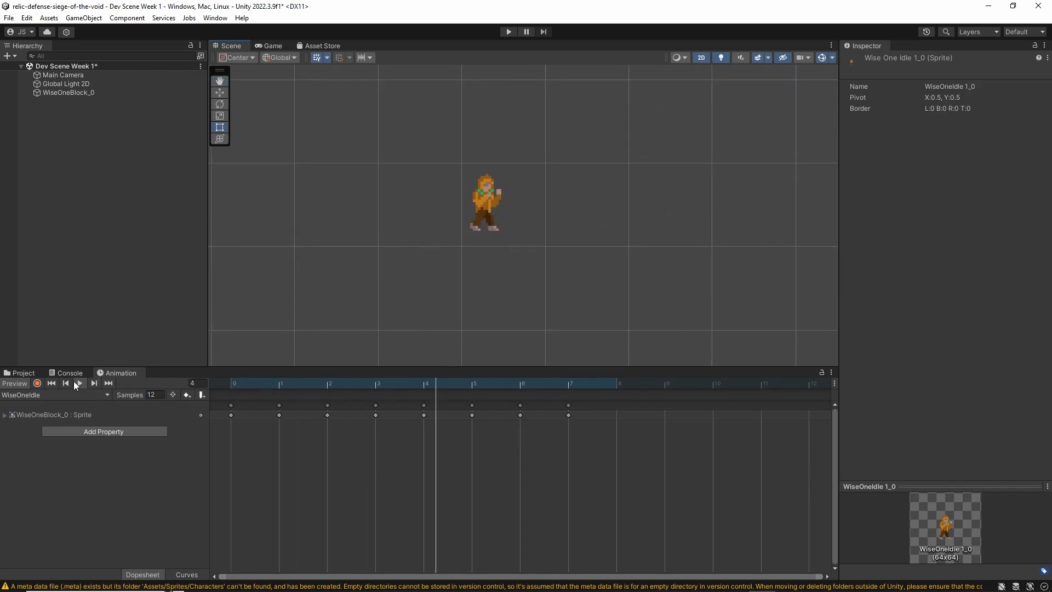
{"action": "left_click", "coordinate": [80, 383]}
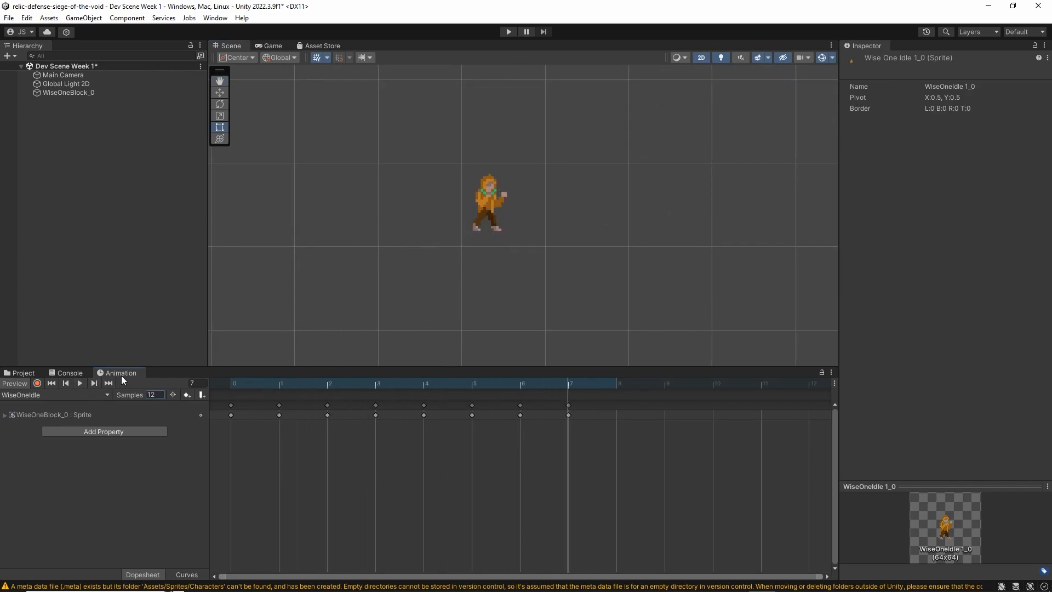
Open the Animator window and display the state machine of the WiseOneBlock_0 object
{"action": "left_click", "coordinate": [213, 19]}
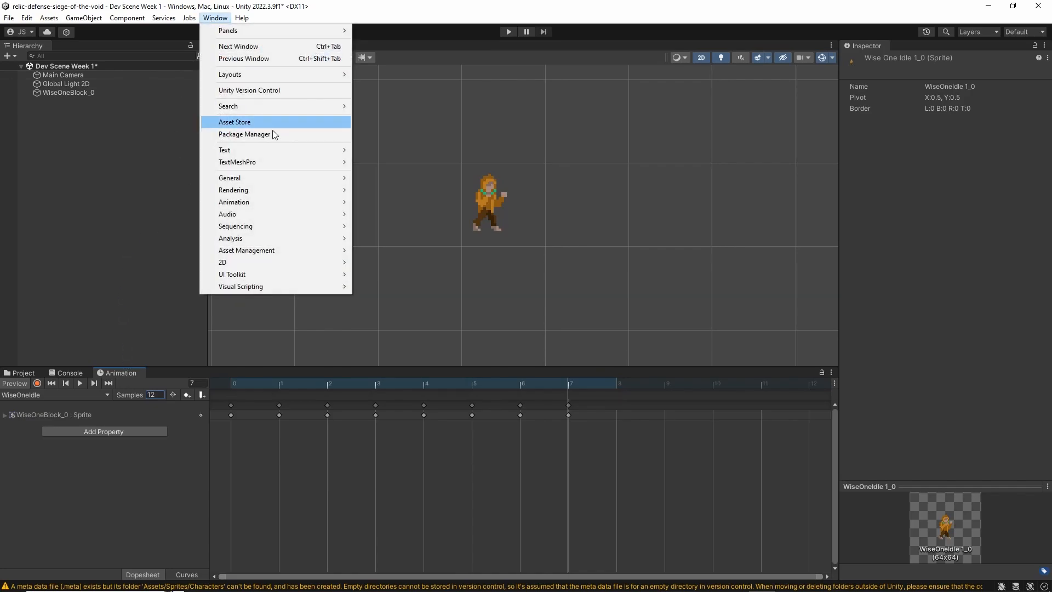
{"action": "mouse_move", "coordinate": [284, 202]}
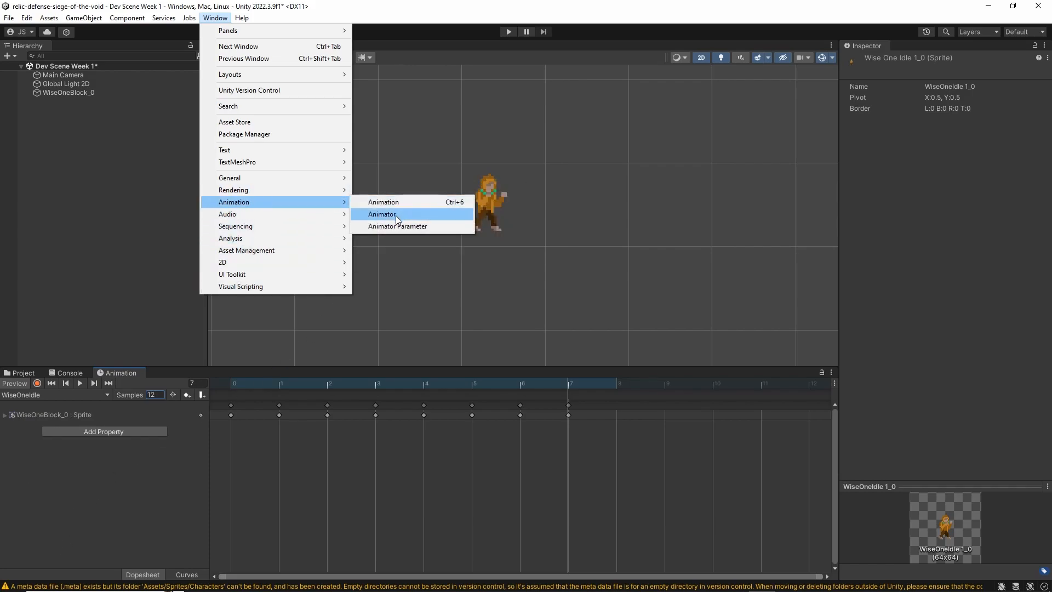
{"action": "left_click", "coordinate": [396, 215]}
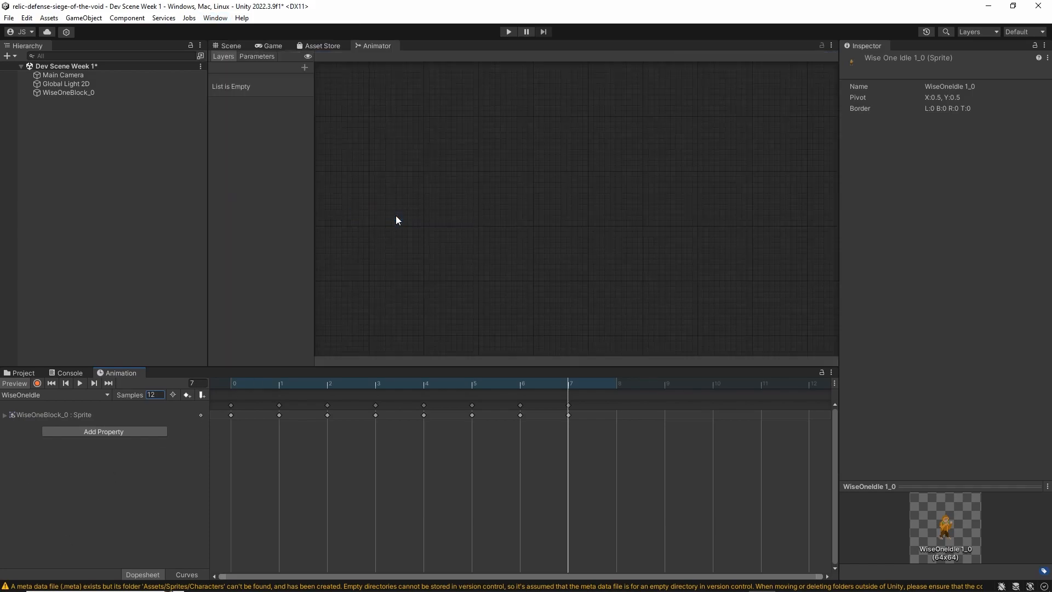
{"action": "left_click", "coordinate": [58, 92]}
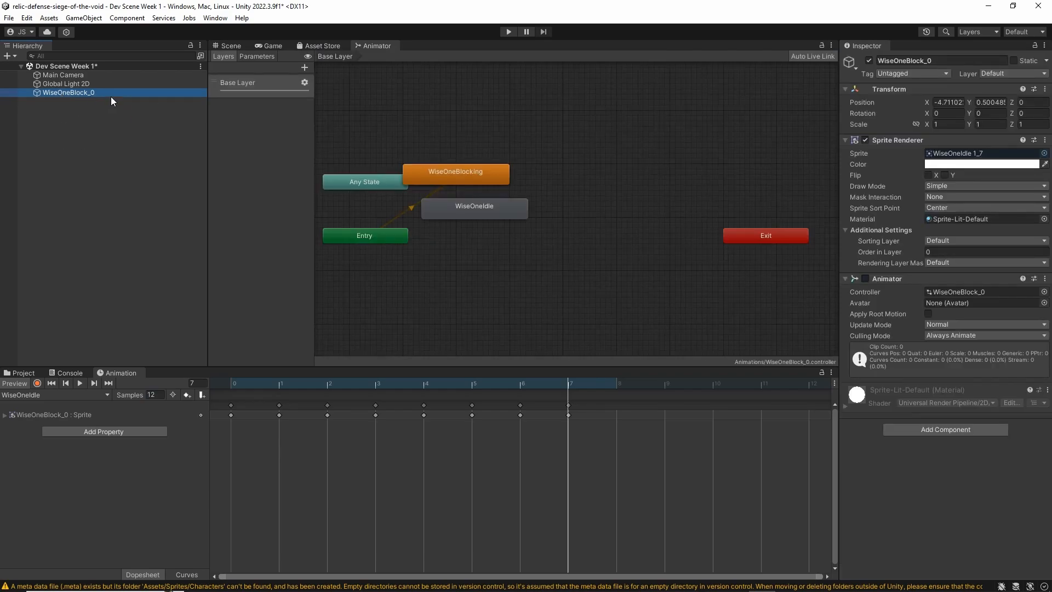
Rename the WiseOneBlock_0 object in the Hierarchy as Player
{"action": "left_click", "coordinate": [70, 93]}
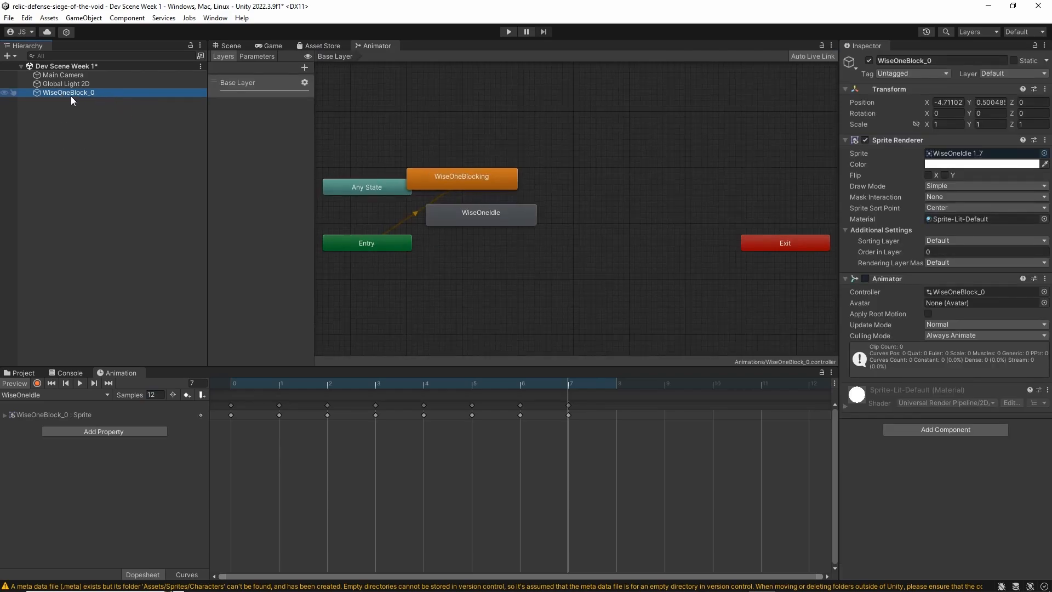
{"action": "type", "text": "Player"}
{"action": "key", "text": "Return"}
{"action": "left_click", "coordinate": [58, 94]}
{"action": "left_click", "coordinate": [67, 116]}
{"action": "left_click", "coordinate": [60, 91]}
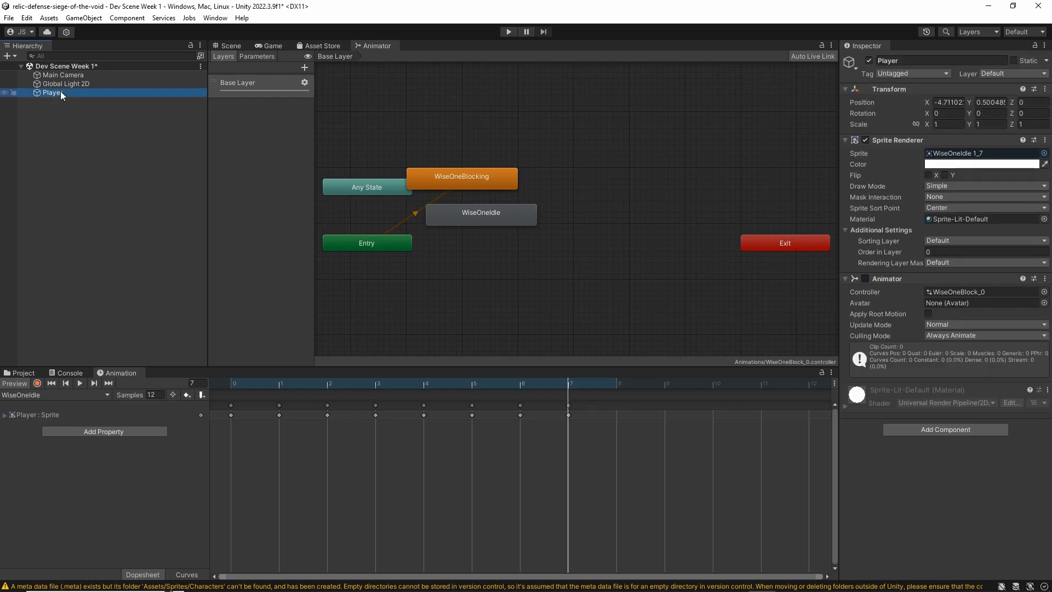
{"action": "right_click", "coordinate": [61, 92]}
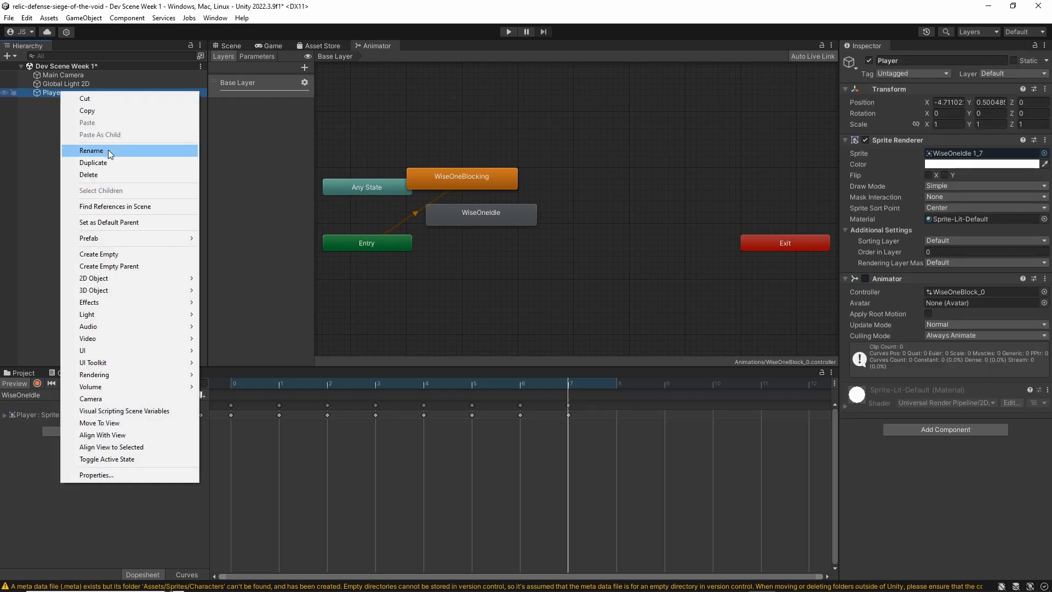
{"action": "left_click", "coordinate": [108, 150]}
{"action": "left_click", "coordinate": [70, 136]}
{"action": "left_click", "coordinate": [71, 94]}
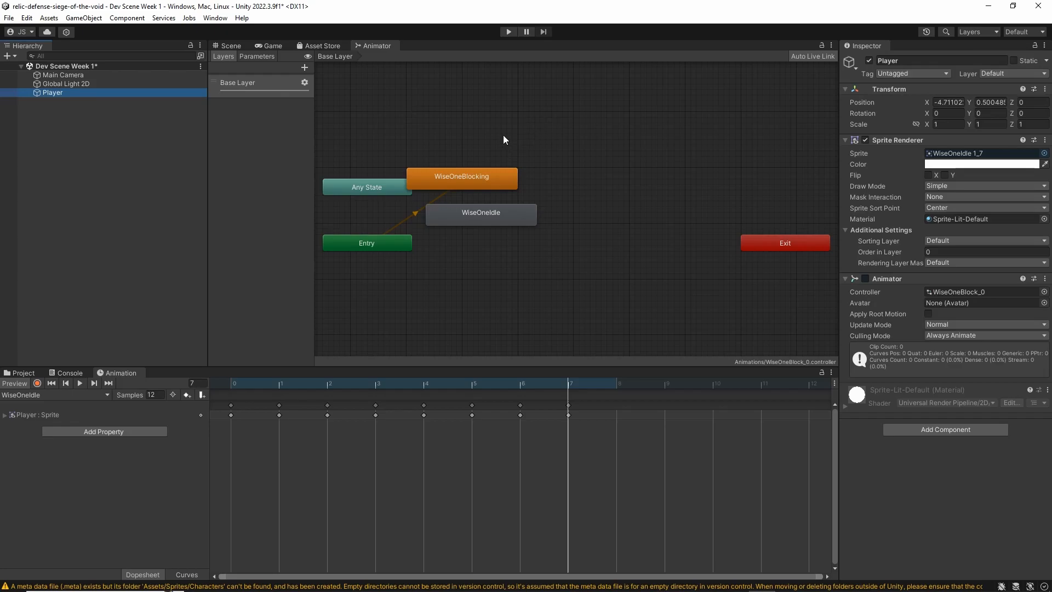
Arrange the Animator states so WiseOneBlocking sits below the Entry node and WiseOneIdle sits beside WiseOneBlocking
{"action": "left_click", "coordinate": [583, 162]}
{"action": "scroll", "coordinate": [574, 163], "scroll_direction": "up", "scroll_amount": 3}
{"action": "scroll", "coordinate": [553, 175], "scroll_direction": "down", "scroll_amount": 6}
{"action": "scroll", "coordinate": [604, 248], "scroll_direction": "up", "scroll_amount": 3}
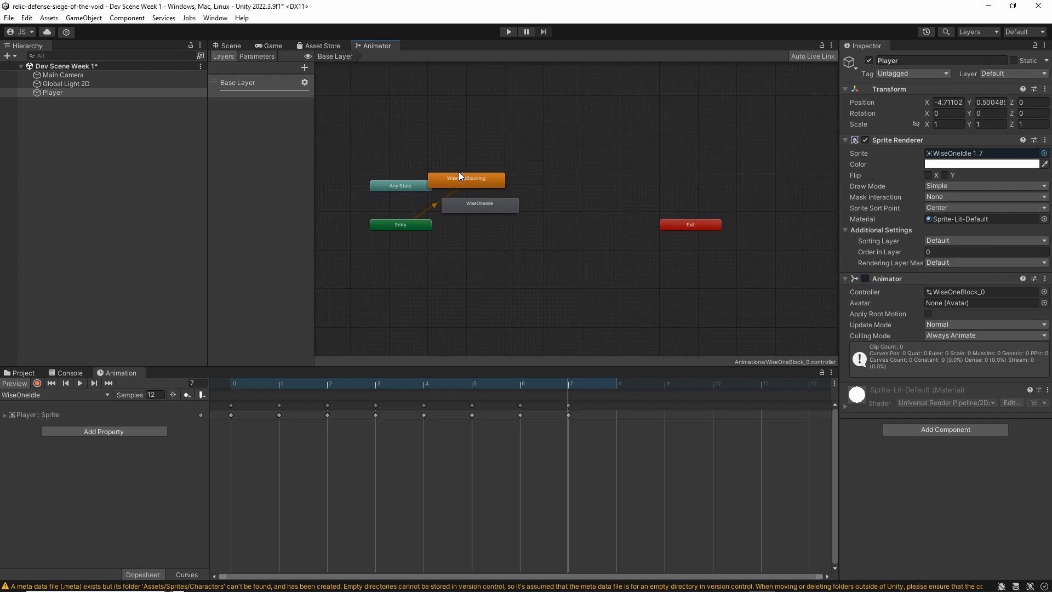
{"action": "left_click_drag", "start_coordinate": [465, 179], "coordinate": [406, 260]}
{"action": "left_click_drag", "start_coordinate": [495, 210], "coordinate": [514, 261]}
Examine the Entry node, its default transition and the properties of the WiseOneBlocking state in the Animator graph
{"action": "scroll", "coordinate": [392, 273], "scroll_direction": "up", "scroll_amount": 4}
{"action": "scroll", "coordinate": [402, 268], "scroll_direction": "down", "scroll_amount": 4}
{"action": "scroll", "coordinate": [426, 252], "scroll_direction": "up", "scroll_amount": 3}
{"action": "left_click", "coordinate": [419, 243]}
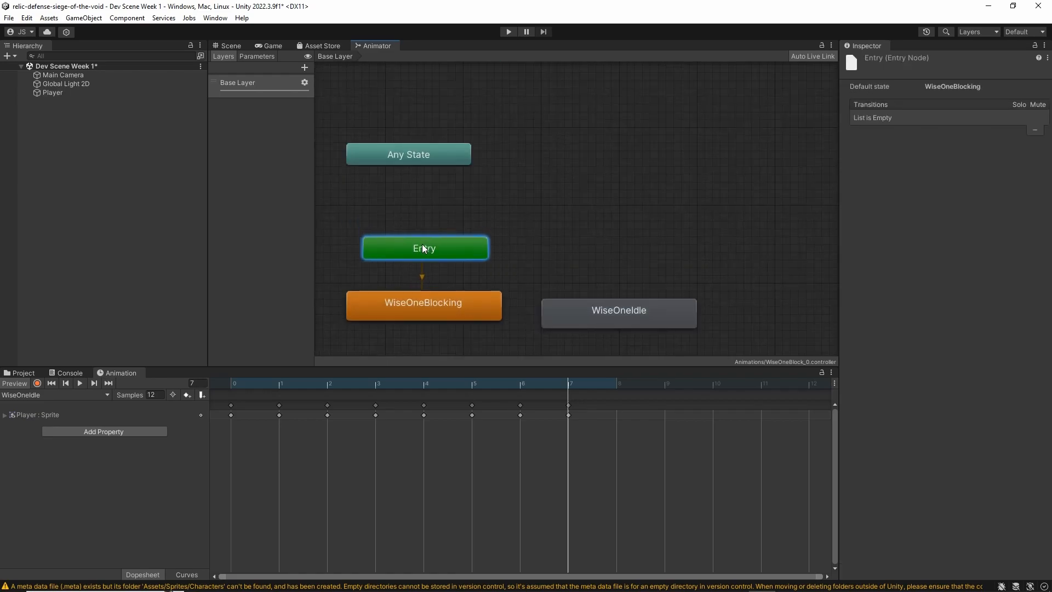
{"action": "left_click", "coordinate": [423, 278]}
{"action": "left_click", "coordinate": [429, 282]}
{"action": "left_click", "coordinate": [433, 297]}
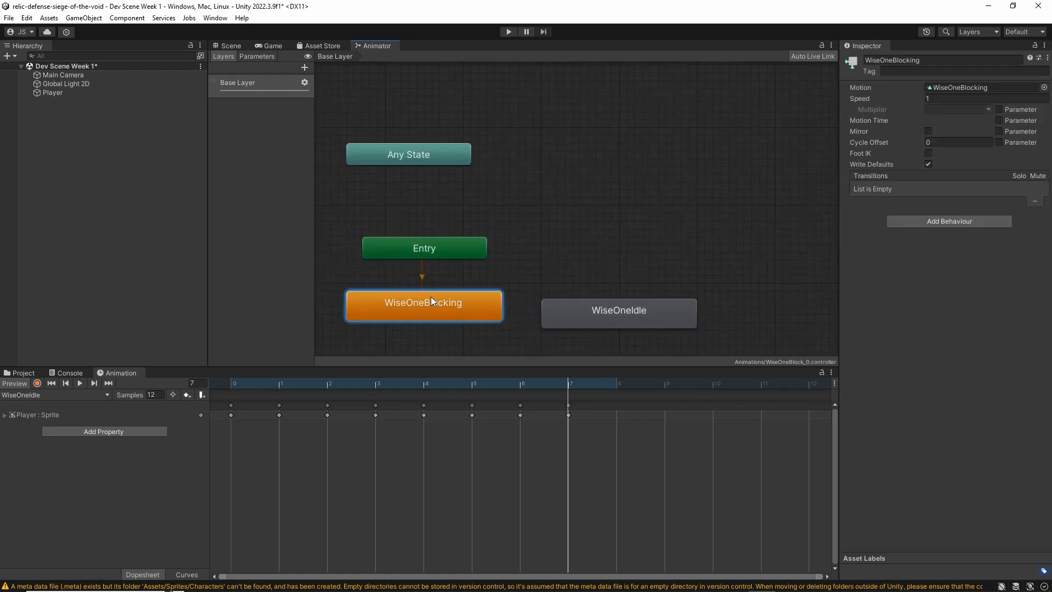
{"action": "middle_click_drag", "start_coordinate": [421, 302], "coordinate": [470, 240]}
{"action": "scroll", "coordinate": [477, 254], "scroll_direction": "up", "scroll_amount": 4}
{"action": "scroll", "coordinate": [474, 252], "scroll_direction": "down", "scroll_amount": 7}
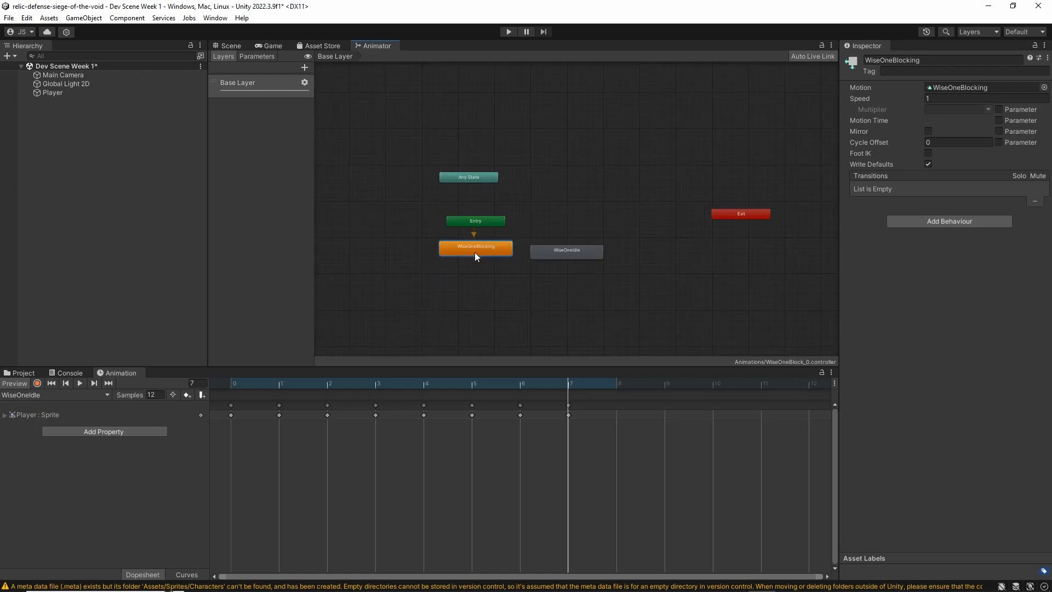
{"action": "scroll", "coordinate": [474, 252], "scroll_direction": "up", "scroll_amount": 5}
{"action": "scroll", "coordinate": [475, 252], "scroll_direction": "up", "scroll_amount": 2}
{"action": "scroll", "coordinate": [478, 254], "scroll_direction": "down", "scroll_amount": 3}
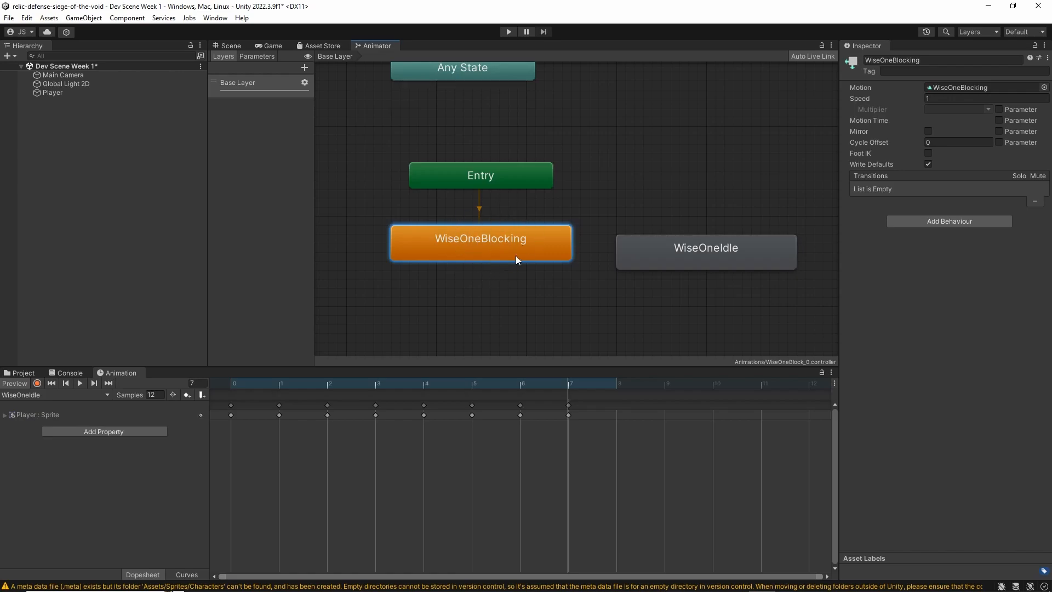
Set the WiseOneIdle state as the layer default state in the Base Layer
{"action": "scroll", "coordinate": [452, 202], "scroll_direction": "down", "scroll_amount": 4}
{"action": "middle_click_drag", "start_coordinate": [453, 202], "coordinate": [455, 232]}
{"action": "scroll", "coordinate": [462, 252], "scroll_direction": "up", "scroll_amount": 2}
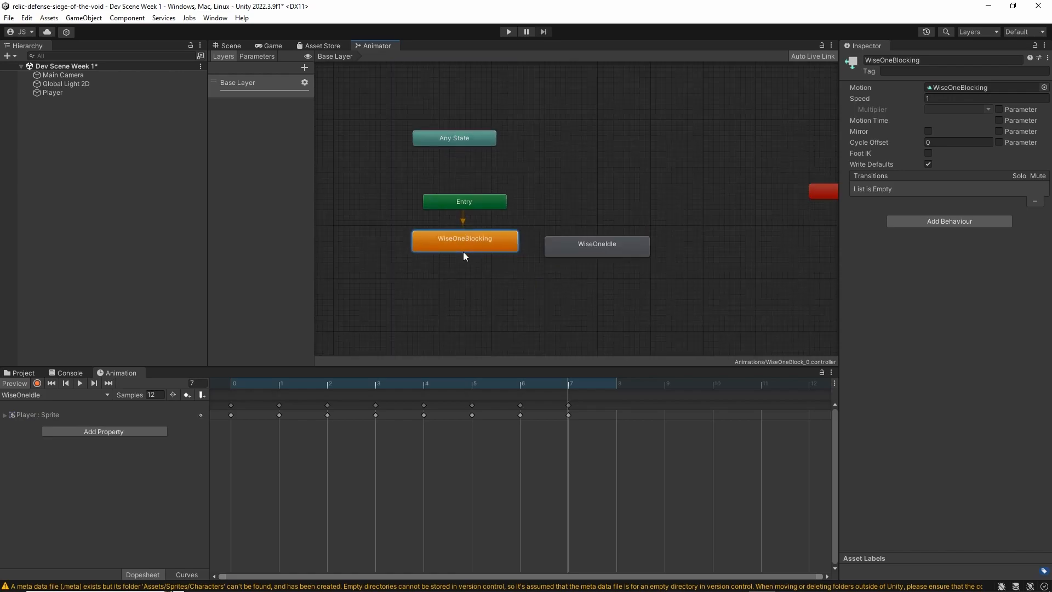
{"action": "scroll", "coordinate": [460, 256], "scroll_direction": "up", "scroll_amount": 2}
{"action": "left_click_drag", "start_coordinate": [714, 242], "coordinate": [695, 233]}
{"action": "right_click", "coordinate": [695, 232]}
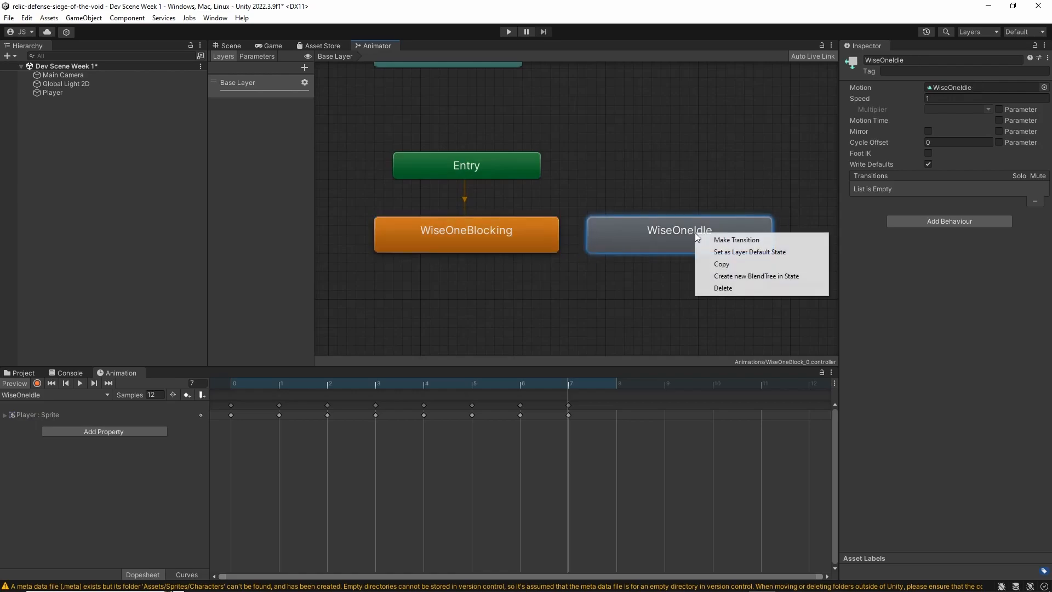
{"action": "left_click", "coordinate": [741, 251]}
Move the Entry node directly above the WiseOneIdle state and frame the whole state graph
{"action": "left_click_drag", "start_coordinate": [468, 163], "coordinate": [675, 162]}
{"action": "left_click", "coordinate": [594, 206]}
{"action": "middle_click_drag", "start_coordinate": [645, 204], "coordinate": [547, 212]}
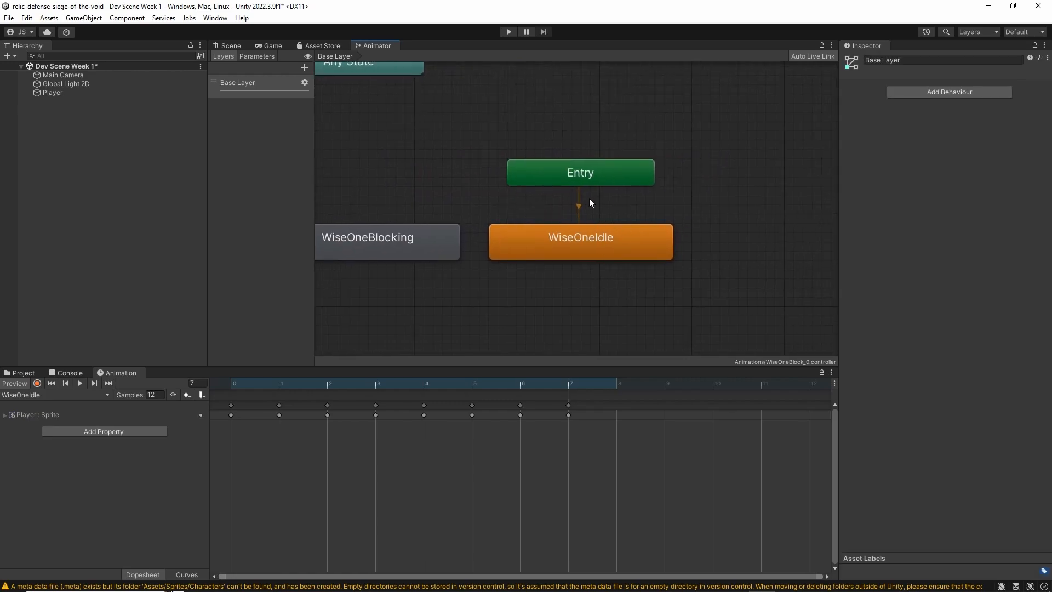
{"action": "key", "text": "a"}
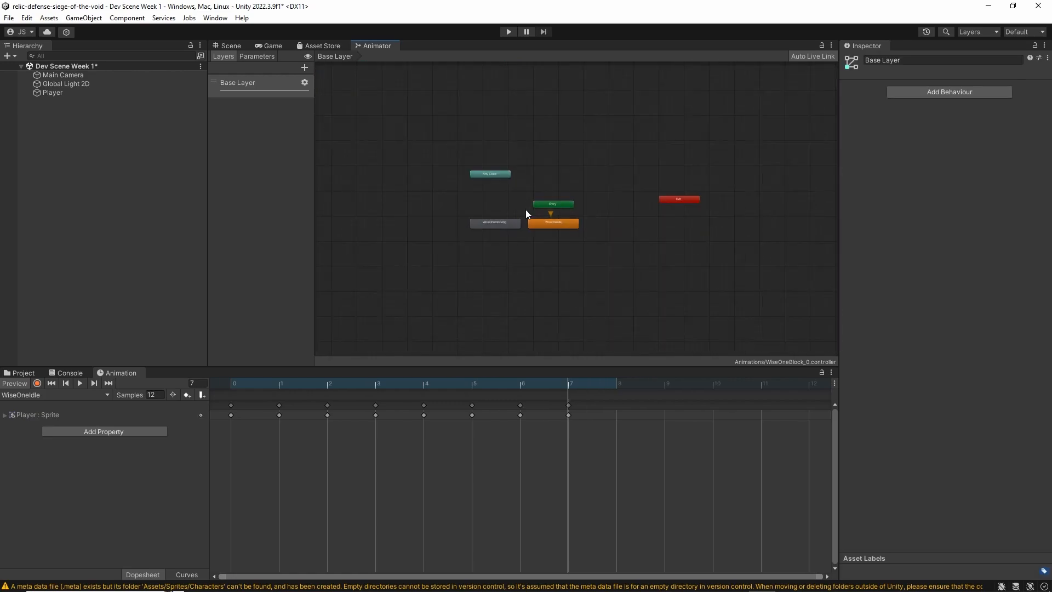
Run the scene to check the Player's WiseOneIdle animation, and stop play mode
{"action": "left_click", "coordinate": [235, 44]}
{"action": "left_click", "coordinate": [273, 46]}
{"action": "left_click", "coordinate": [231, 47]}
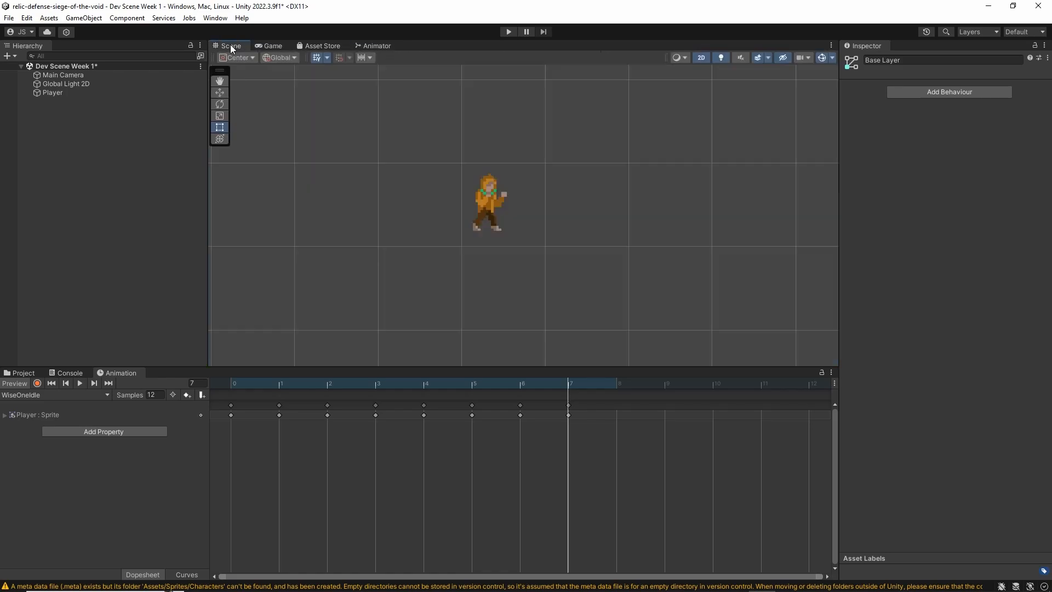
{"action": "left_click", "coordinate": [509, 31]}
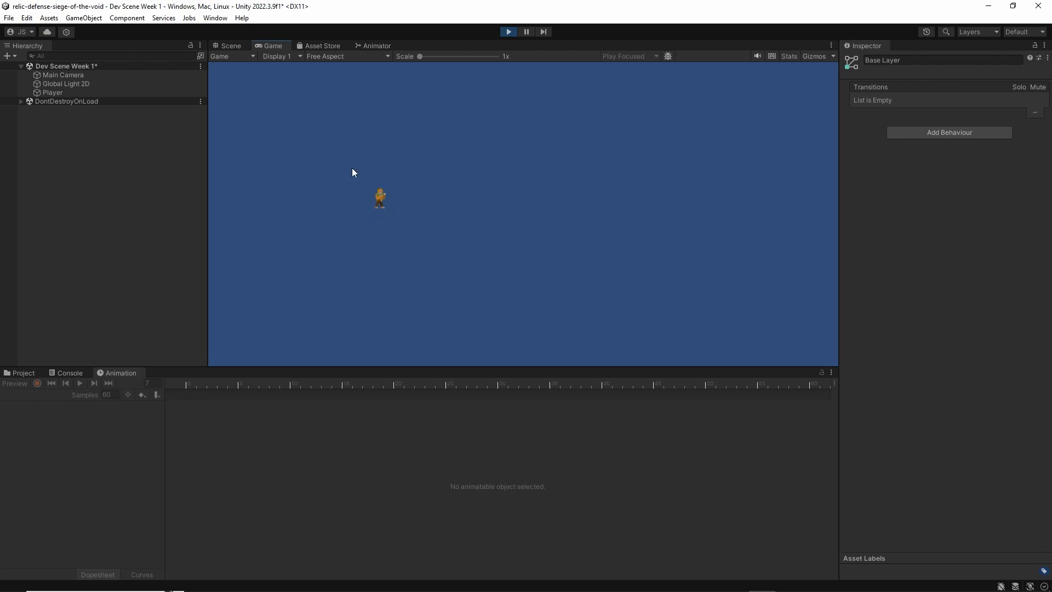
{"action": "left_click", "coordinate": [510, 31]}
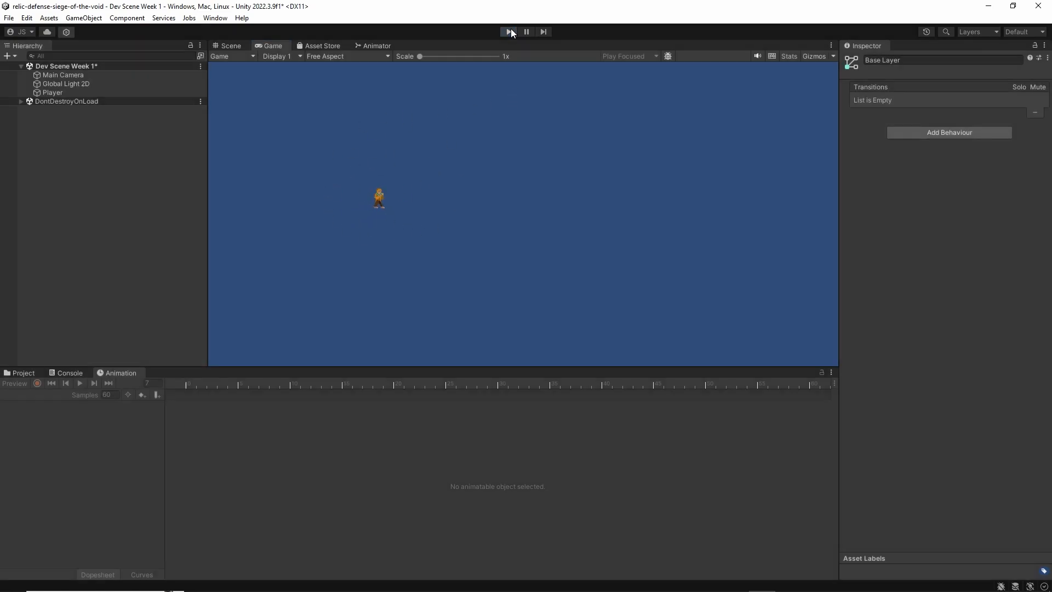
Set WiseOneBlocking as the layer default state and test-run the scene with it
{"action": "left_click", "coordinate": [376, 46]}
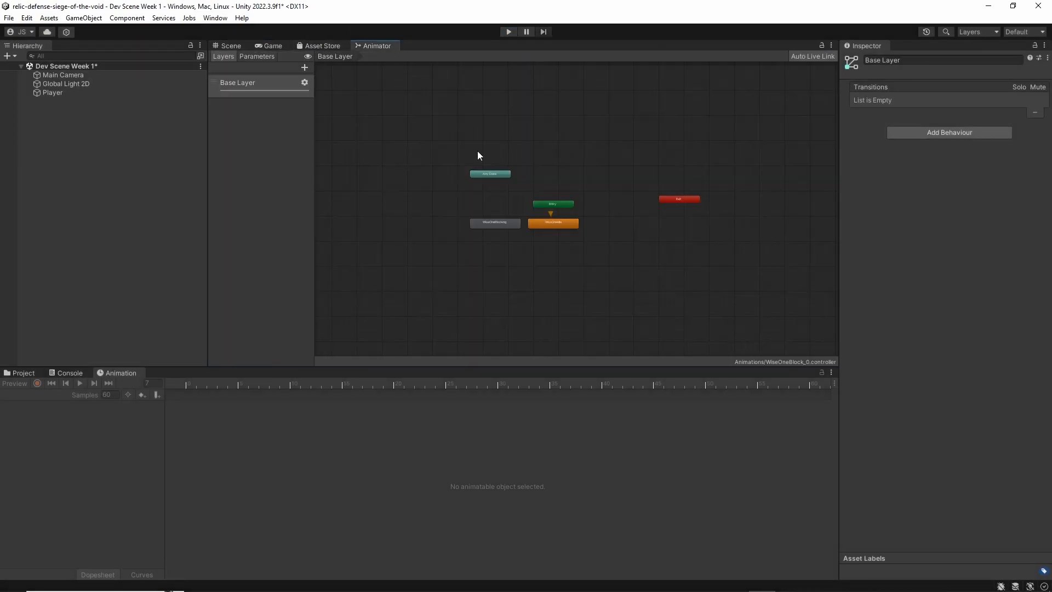
{"action": "right_click", "coordinate": [495, 225]}
{"action": "left_click", "coordinate": [509, 240]}
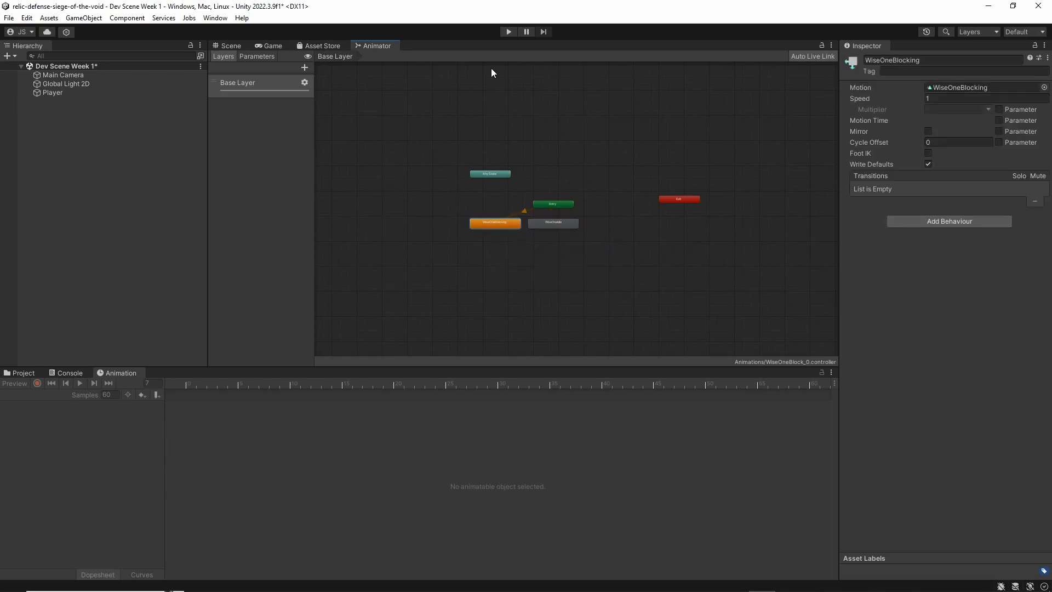
{"action": "left_click", "coordinate": [508, 31]}
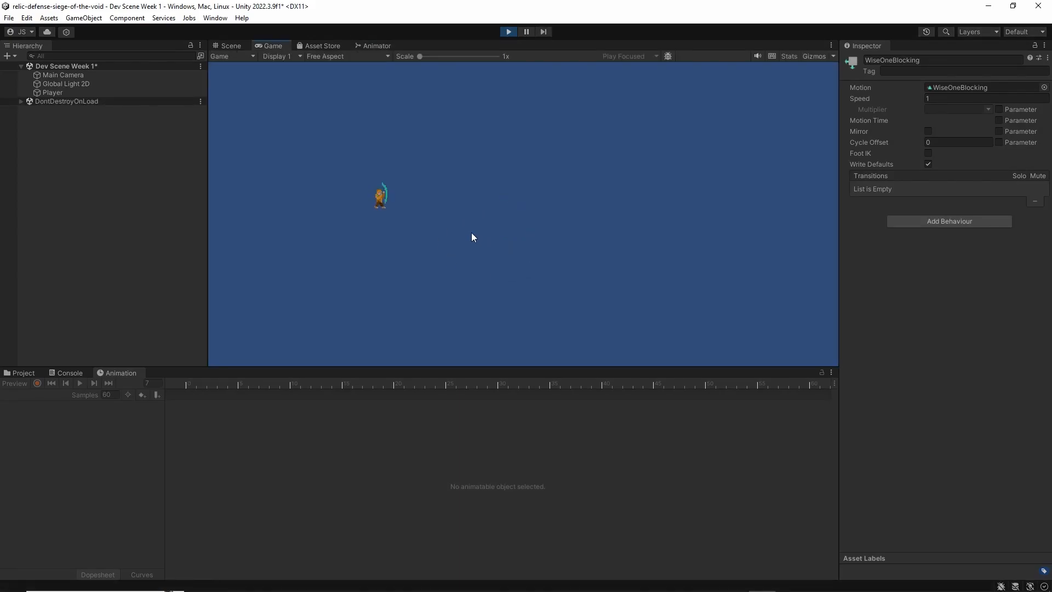
{"action": "left_click", "coordinate": [510, 33]}
Restore WiseOneIdle as the default state of the Player's Animator layer
{"action": "left_click", "coordinate": [375, 46]}
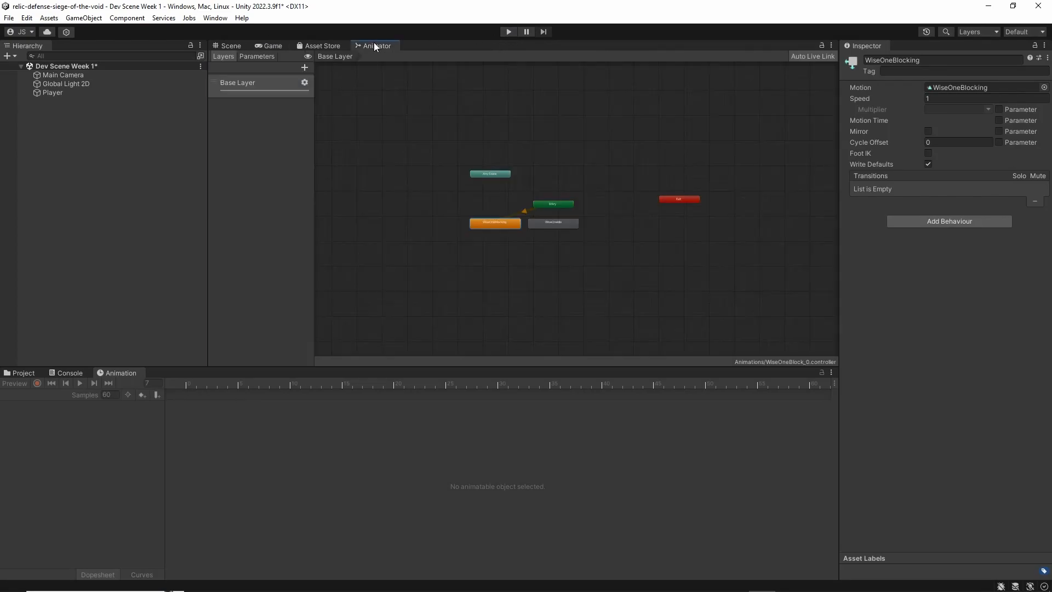
{"action": "right_click", "coordinate": [553, 224]}
{"action": "left_click", "coordinate": [587, 246]}
{"action": "scroll", "coordinate": [560, 225], "scroll_direction": "up", "scroll_amount": 10}
{"action": "scroll", "coordinate": [583, 206], "scroll_direction": "down", "scroll_amount": 10}
{"action": "left_click", "coordinate": [540, 250]}
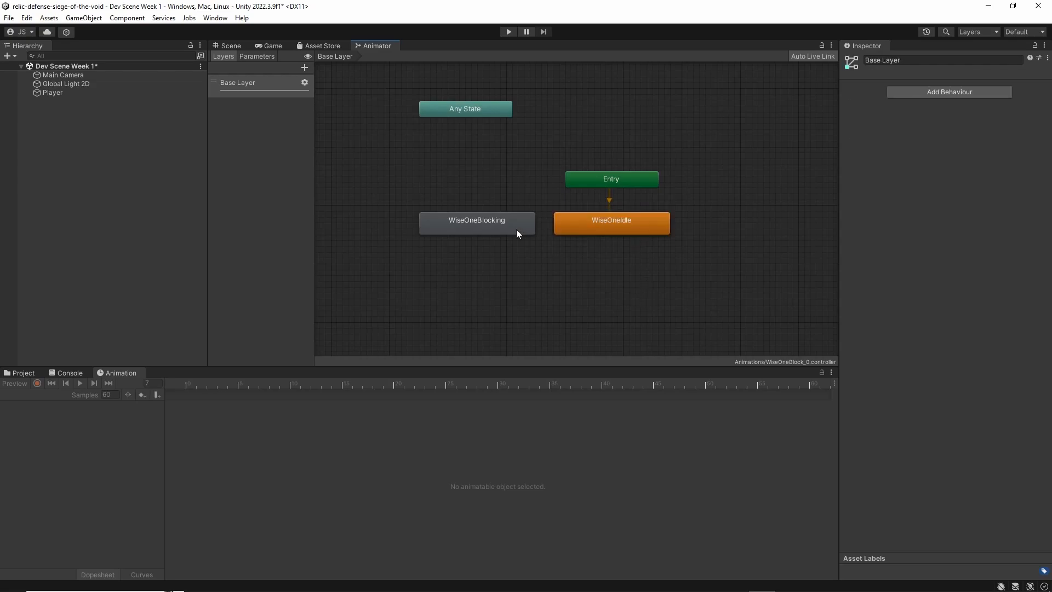
Create a new animation clip named WiseOneRun for the Player object in the WiseOne sprites folder
{"action": "left_click", "coordinate": [227, 45]}
{"action": "left_click", "coordinate": [90, 92]}
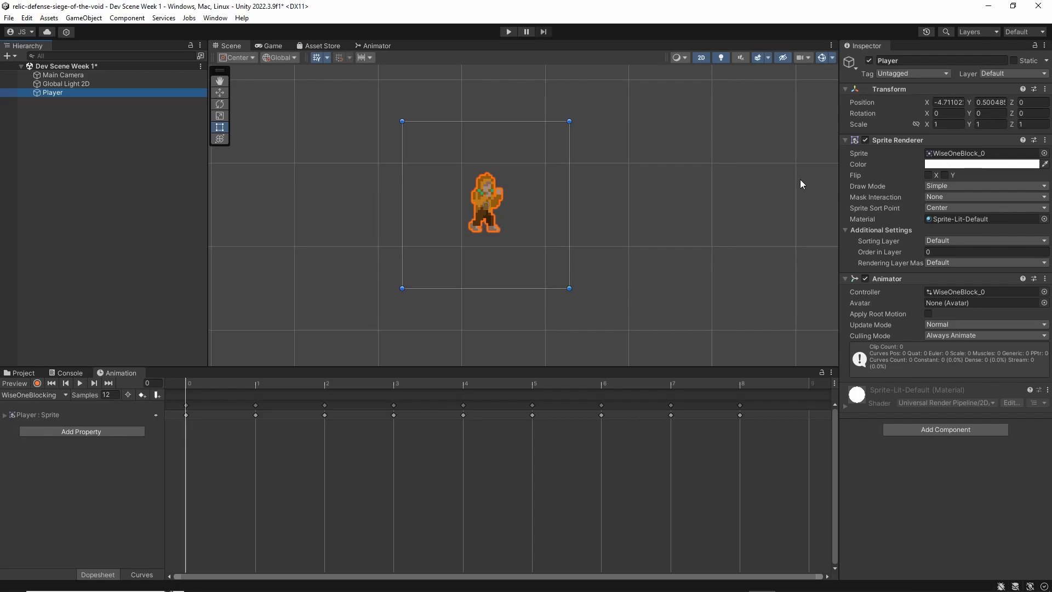
{"action": "left_click", "coordinate": [34, 395]}
{"action": "left_click", "coordinate": [39, 436]}
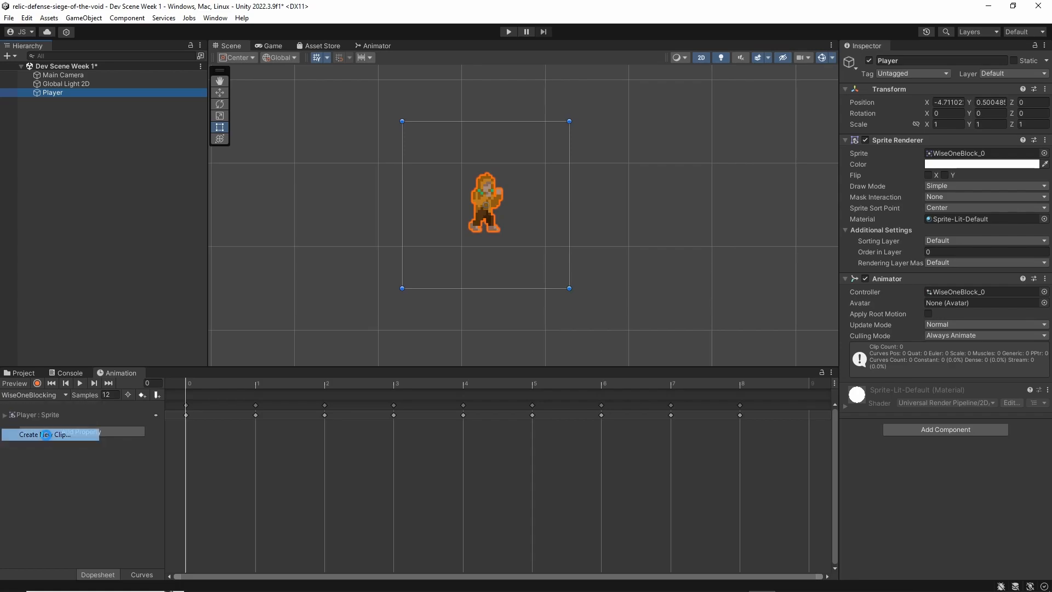
{"action": "type", "text": "WiseOneRun"}
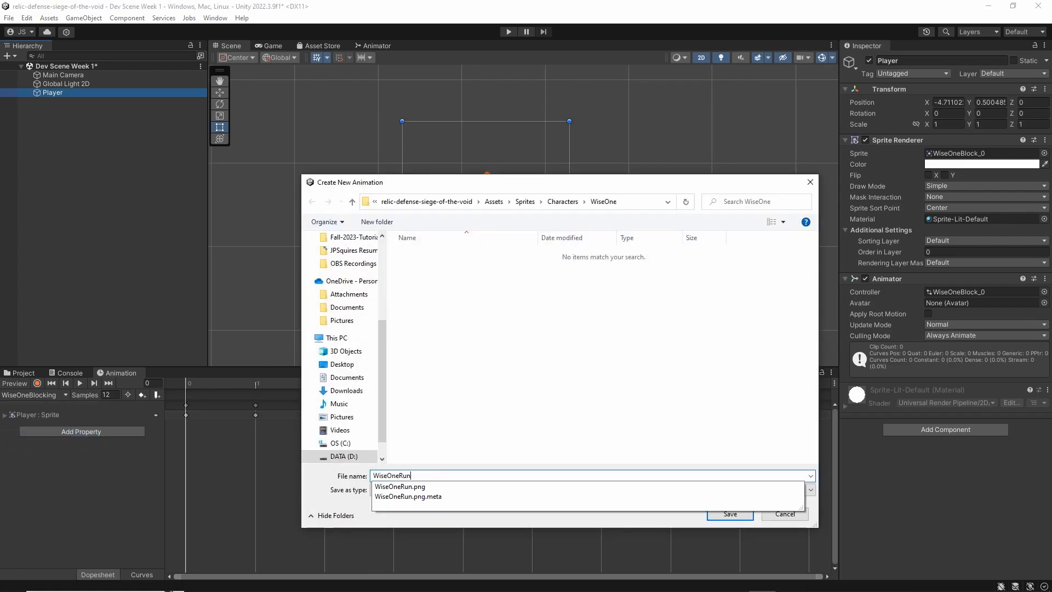
{"action": "key", "text": "Return"}
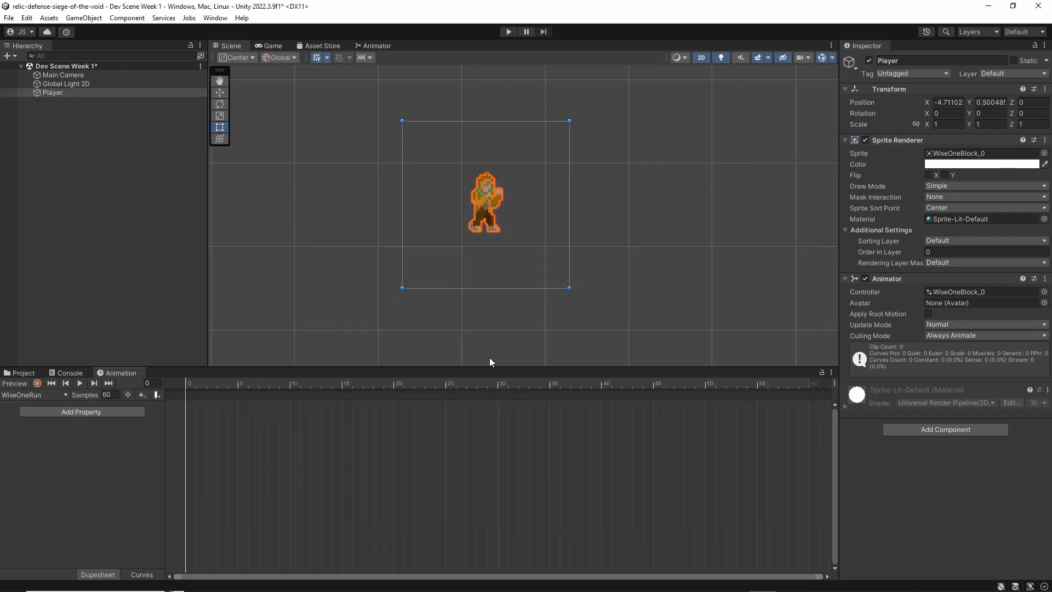
Add all eleven WiseOneRun sprite frames from the WiseOne folder to the WiseOneRun clip's timeline
{"action": "left_click_drag", "start_coordinate": [110, 368], "coordinate": [416, 49]}
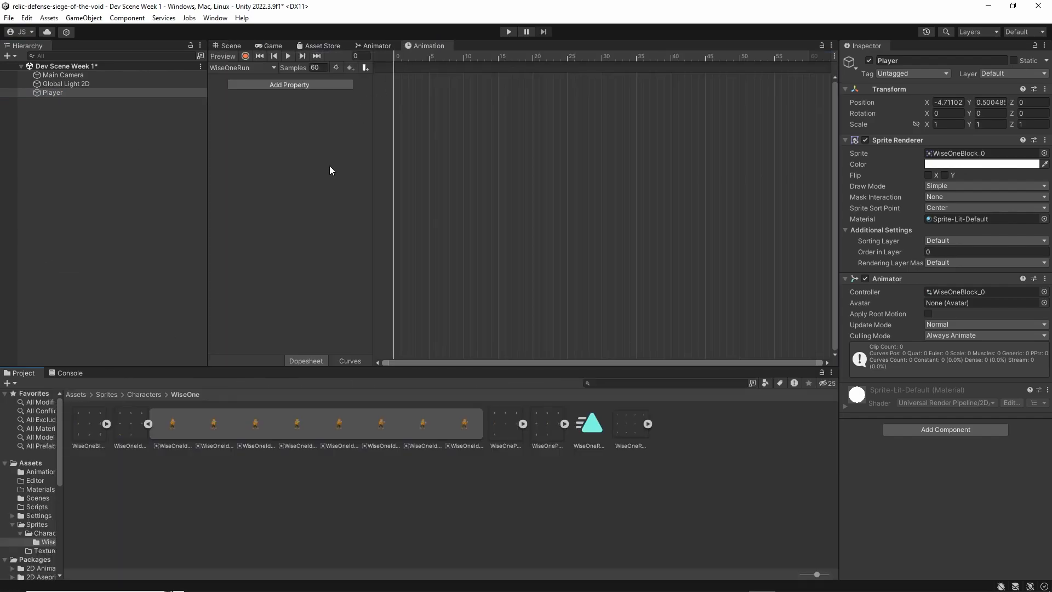
{"action": "left_click", "coordinate": [148, 424]}
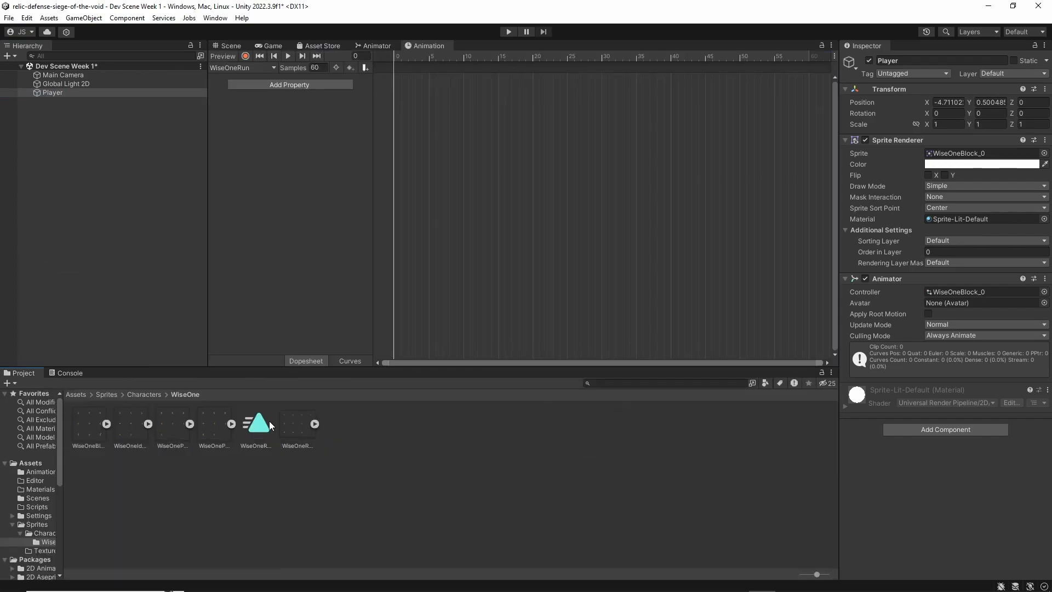
{"action": "left_click", "coordinate": [314, 424]}
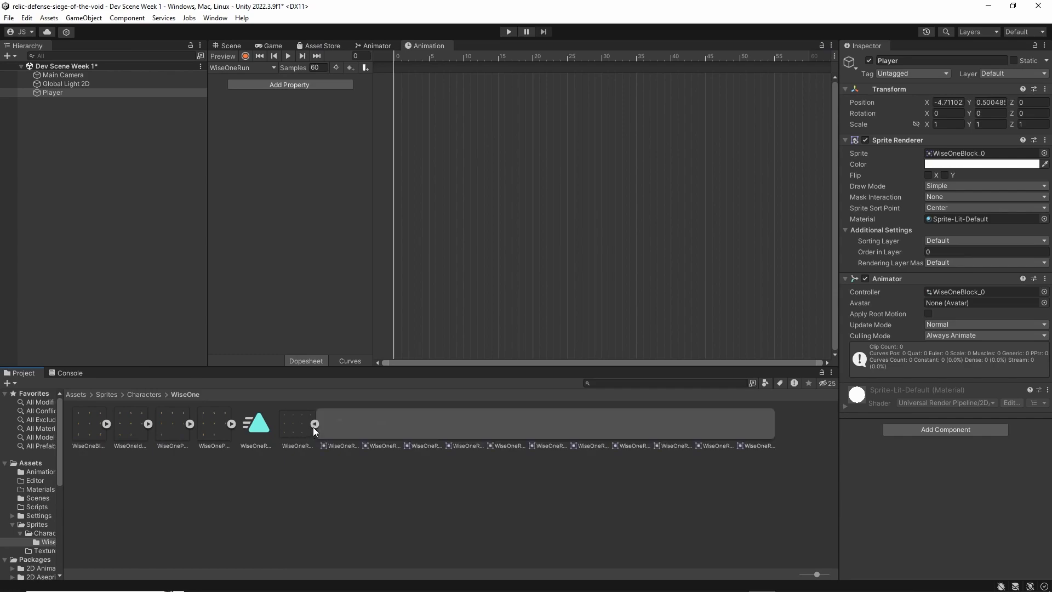
{"action": "left_click", "coordinate": [750, 424], "text": "shift"}
{"action": "left_click_drag", "start_coordinate": [340, 426], "coordinate": [113, 371]}
Set the WiseOneRun clip's sample rate to 12, preview its playback and save the scene
{"action": "left_click", "coordinate": [160, 395]}
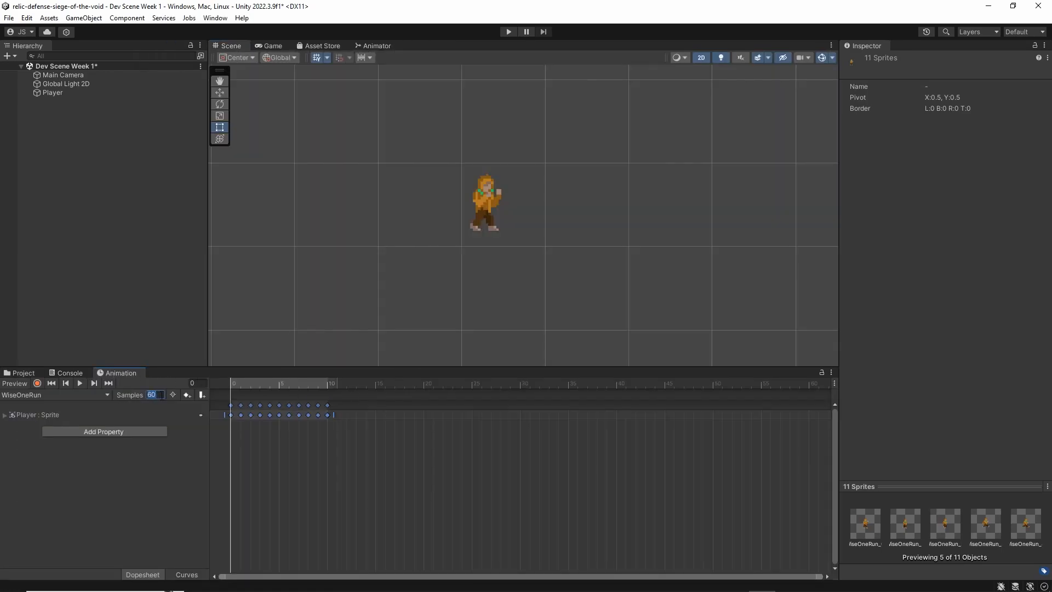
{"action": "type", "text": "12"}
{"action": "left_click", "coordinate": [75, 381]}
{"action": "left_click", "coordinate": [80, 383]}
{"action": "key", "text": "ctrl+s"}
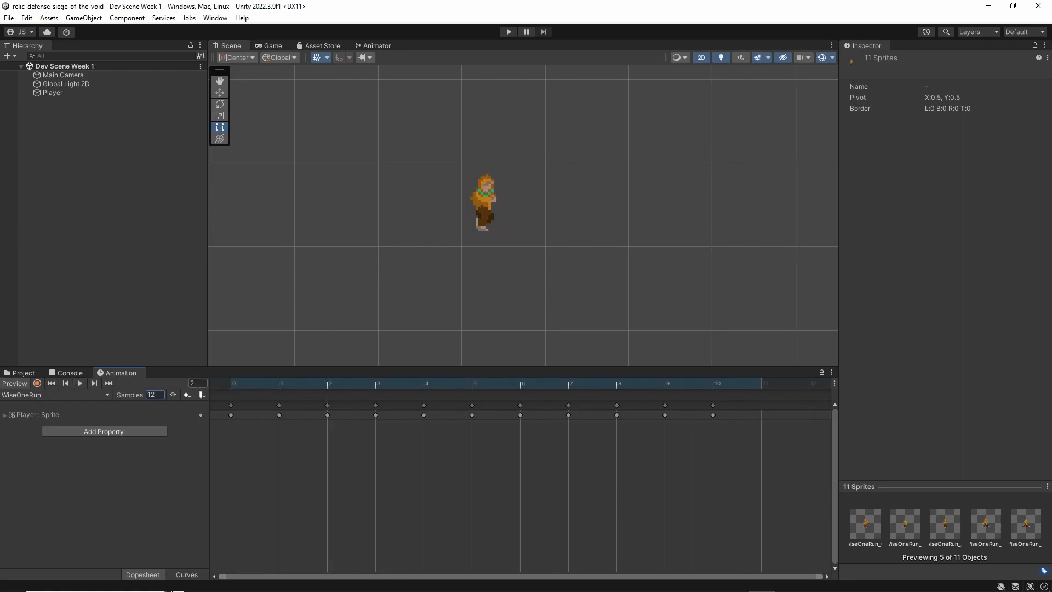
Place the WiseOneRun state directly below WiseOneIdle in the Animator graph
{"action": "left_click", "coordinate": [373, 46]}
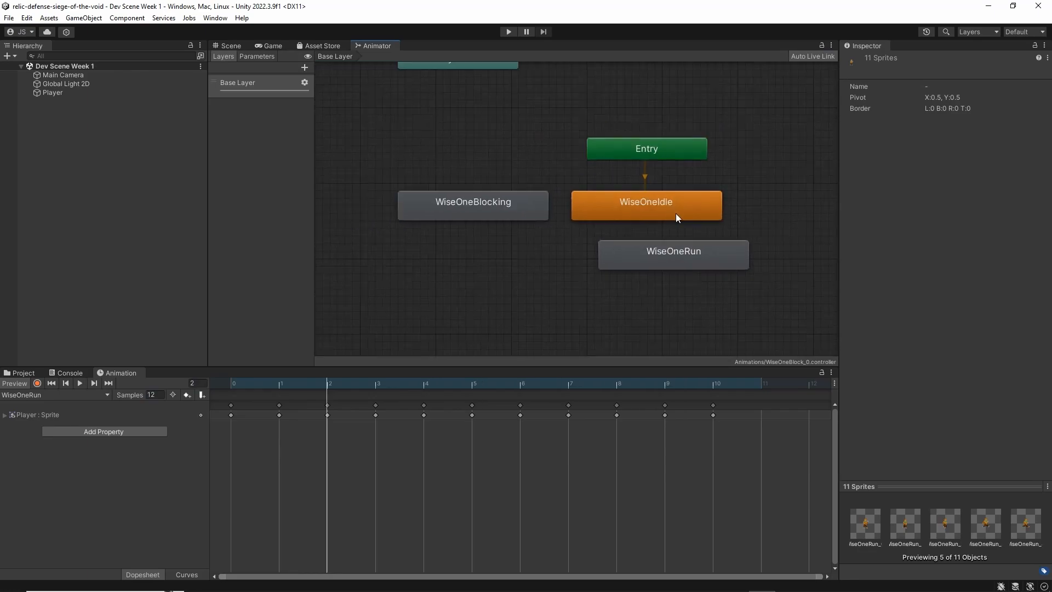
{"action": "left_click", "coordinate": [596, 266]}
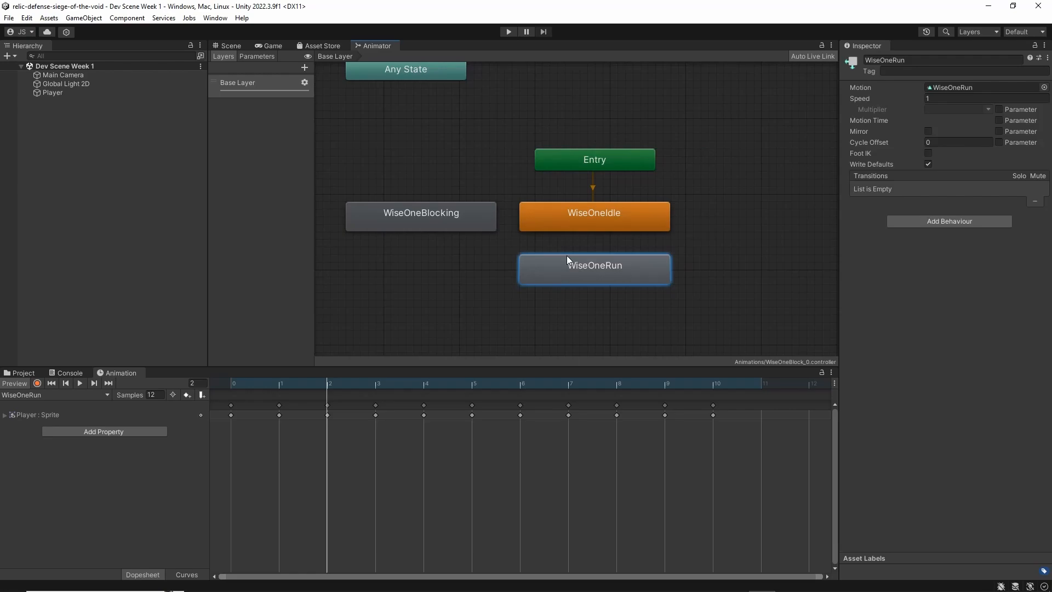
{"action": "left_click", "coordinate": [600, 218]}
{"action": "left_click", "coordinate": [594, 268]}
{"action": "left_click", "coordinate": [440, 224]}
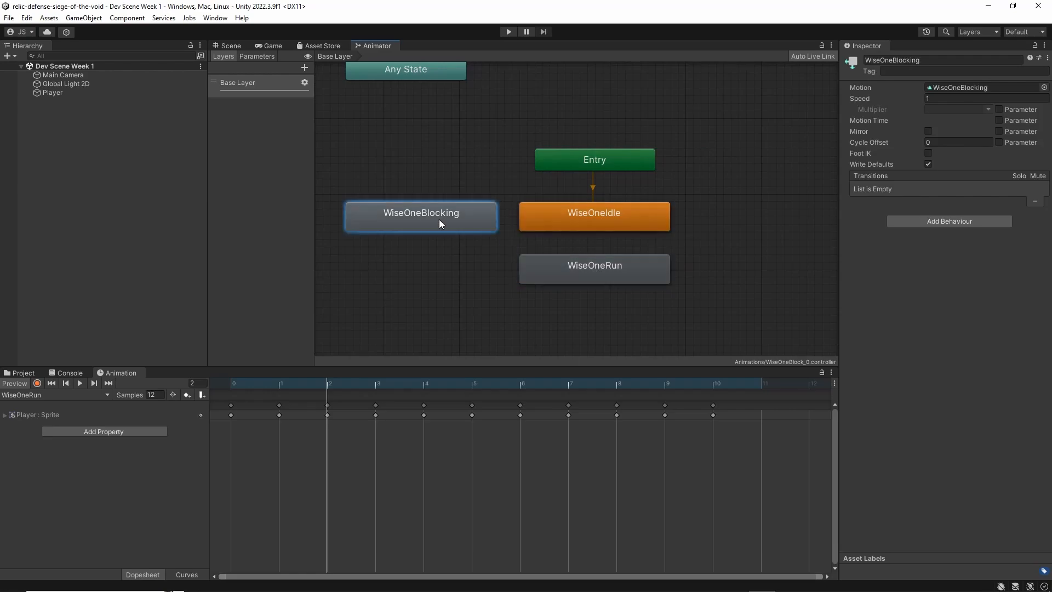
Make a transition from the WiseOneIdle state to WiseOneRun
{"action": "right_click", "coordinate": [593, 222]}
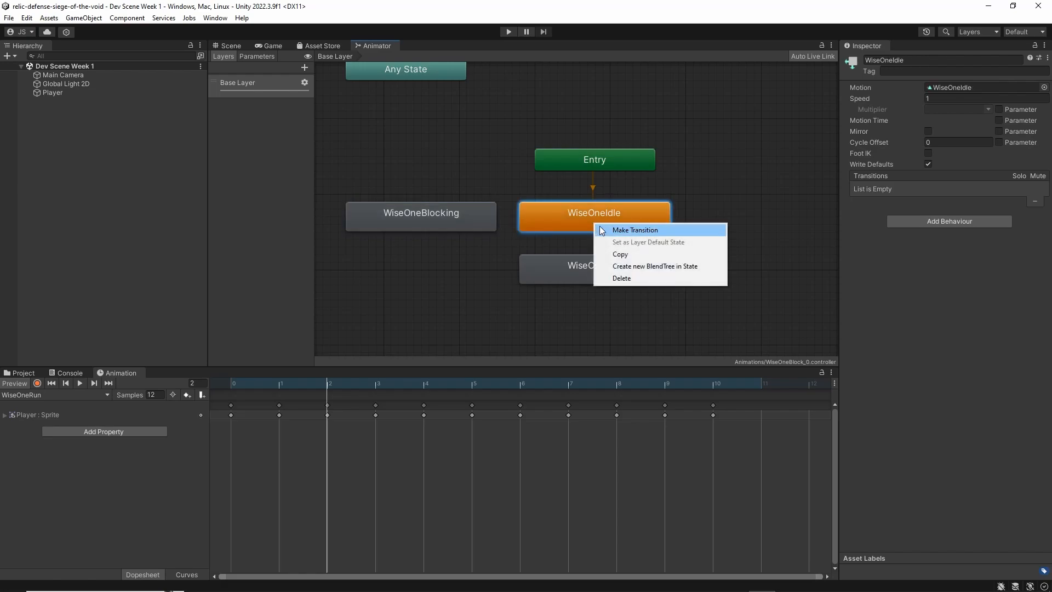
{"action": "left_click", "coordinate": [635, 230]}
{"action": "left_click", "coordinate": [588, 274]}
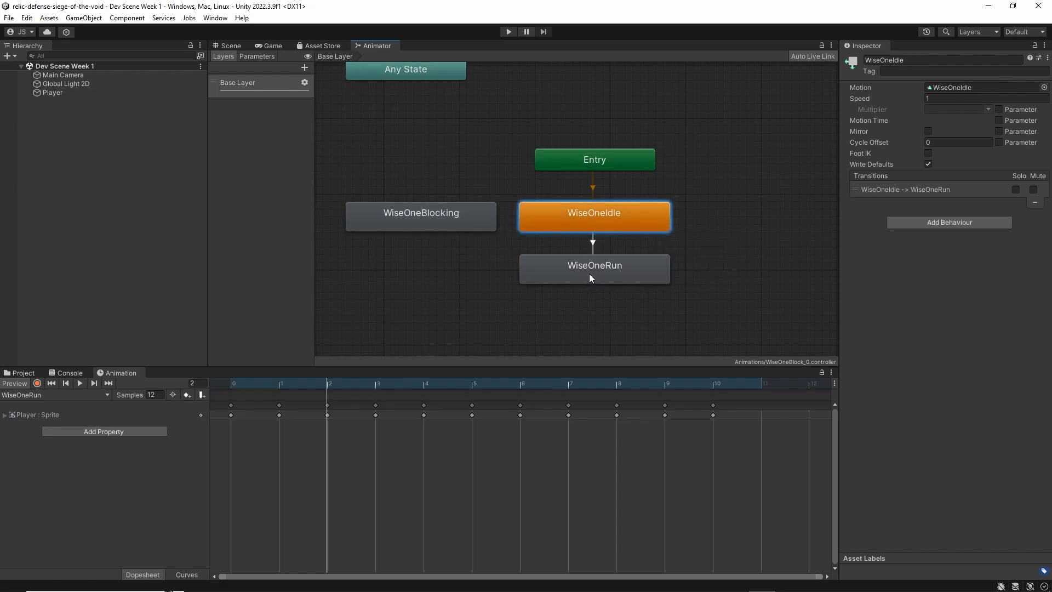
{"action": "scroll", "coordinate": [588, 273], "scroll_direction": "up", "scroll_amount": 5}
{"action": "left_click", "coordinate": [602, 278]}
{"action": "left_click", "coordinate": [599, 160]}
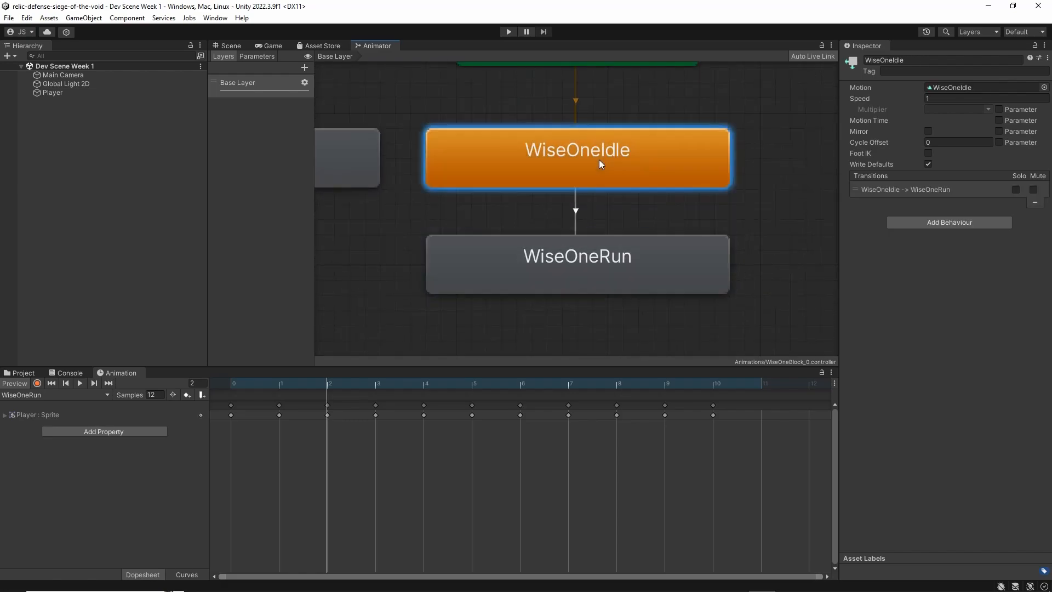
{"action": "scroll", "coordinate": [484, 223], "scroll_direction": "down", "scroll_amount": 4}
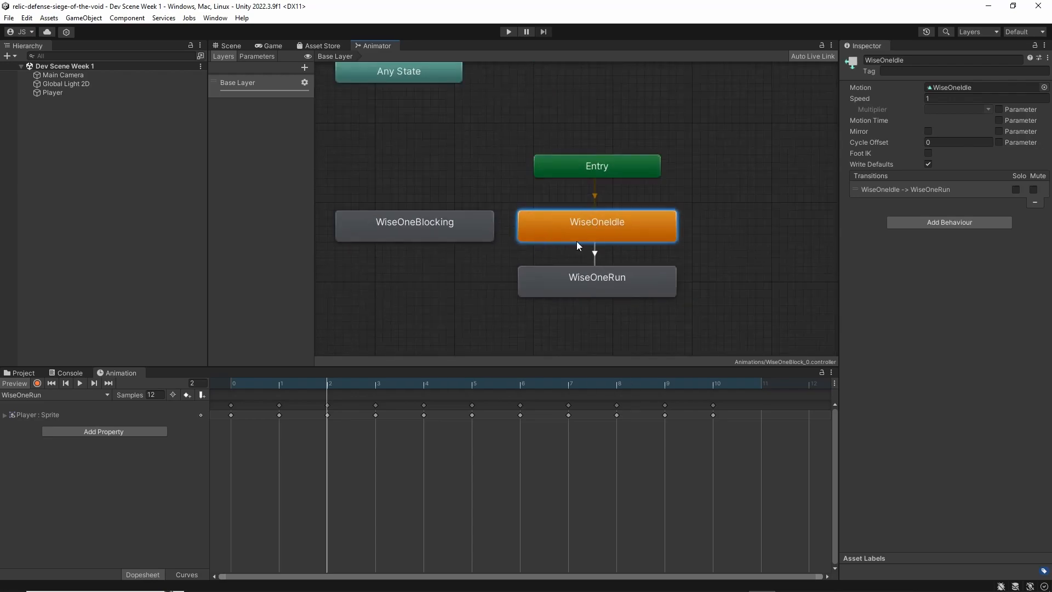
Make a transition from the WiseOneIdle state to WiseOneBlocking
{"action": "right_click", "coordinate": [540, 226]}
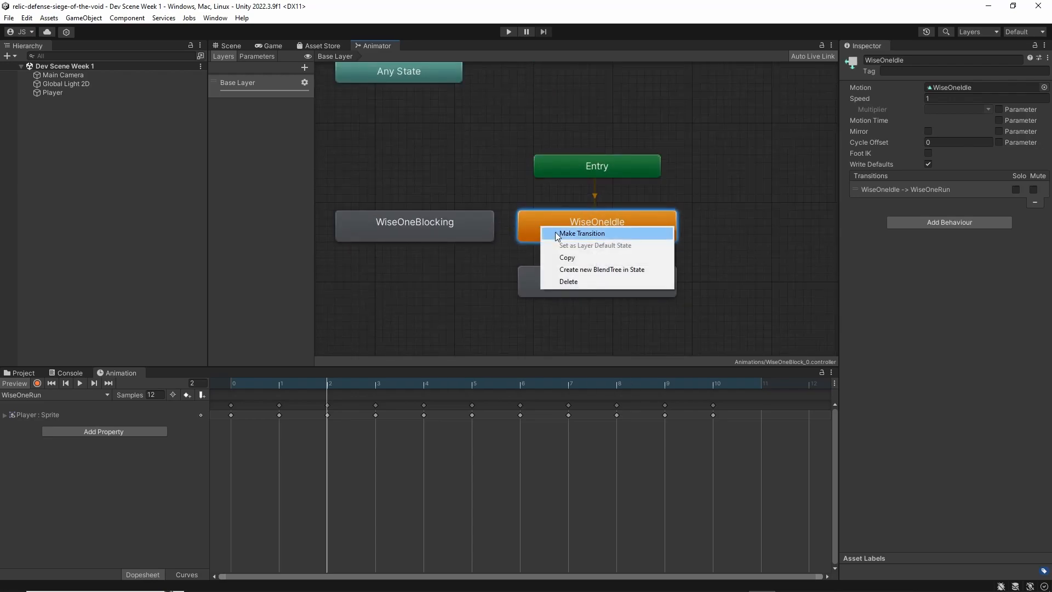
{"action": "left_click", "coordinate": [559, 230]}
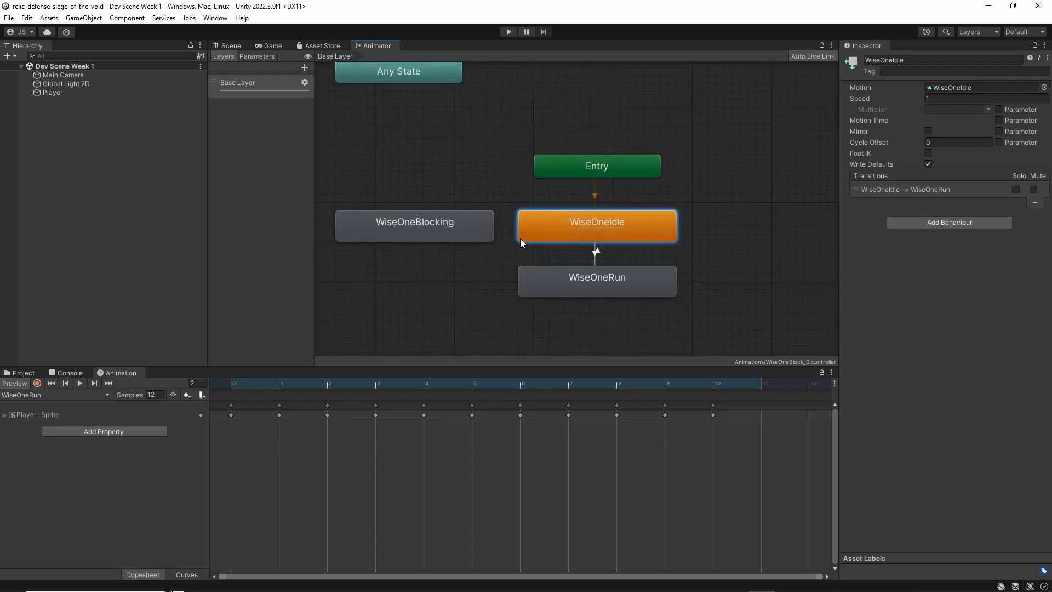
{"action": "left_click", "coordinate": [465, 236]}
{"action": "right_click", "coordinate": [546, 225]}
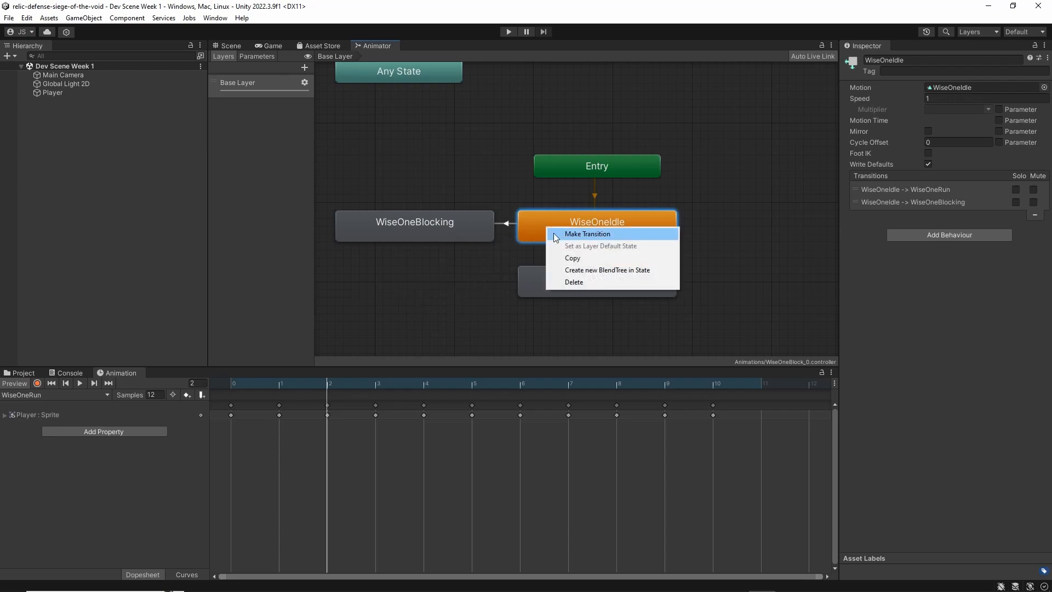
{"action": "left_click", "coordinate": [419, 231]}
{"action": "left_click", "coordinate": [430, 264]}
Look over the connected states and show the properties of the WiseOneIdle to WiseOneRun transition
{"action": "scroll", "coordinate": [524, 238], "scroll_direction": "up", "scroll_amount": 3}
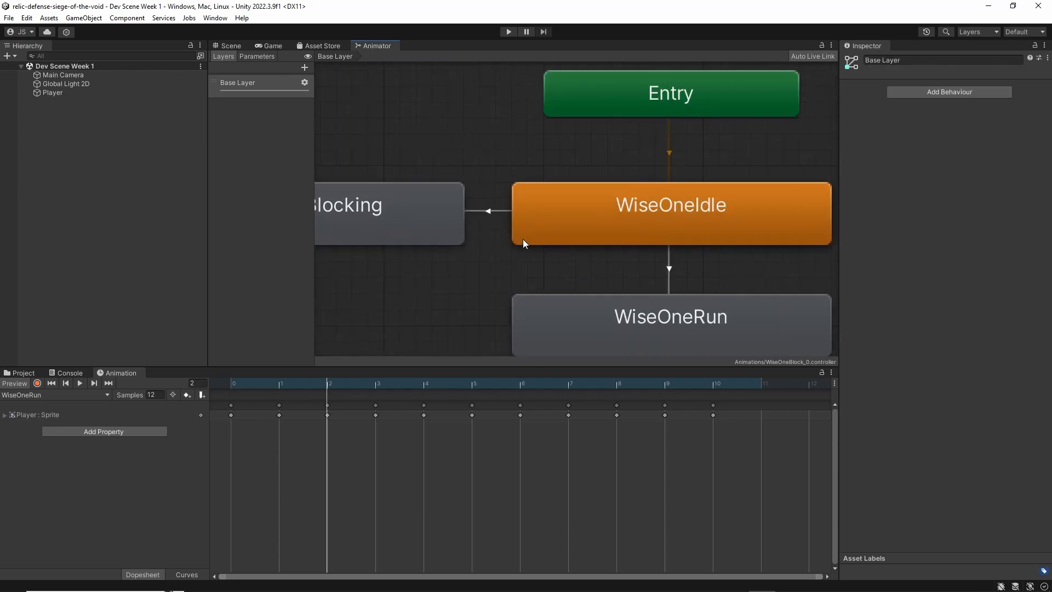
{"action": "scroll", "coordinate": [523, 238], "scroll_direction": "down", "scroll_amount": 5}
{"action": "scroll", "coordinate": [564, 240], "scroll_direction": "up", "scroll_amount": 4}
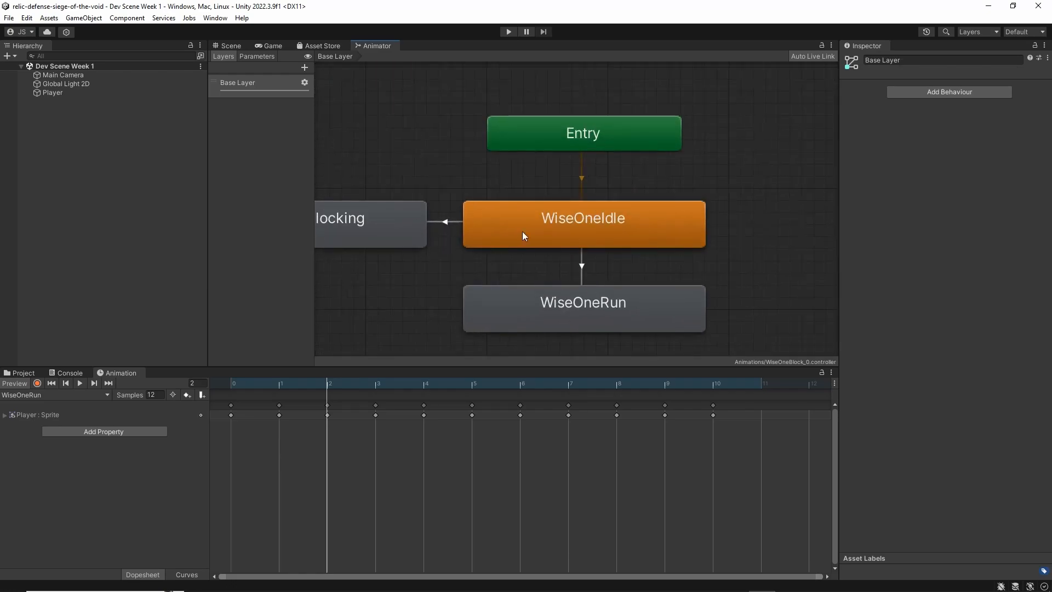
{"action": "left_click", "coordinate": [569, 237]}
{"action": "left_click", "coordinate": [369, 227]}
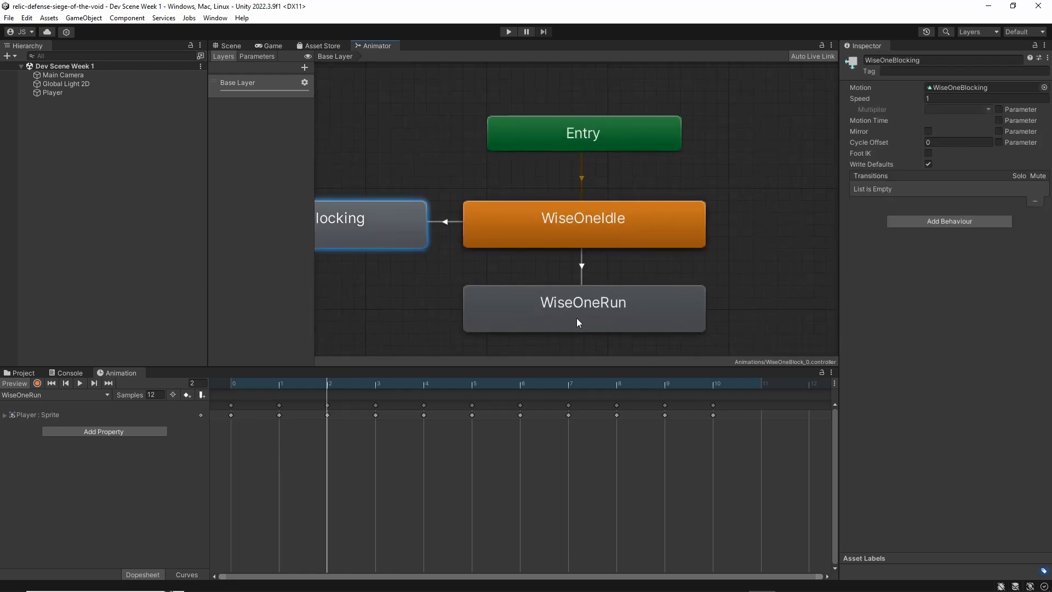
{"action": "left_click", "coordinate": [576, 318]}
{"action": "left_click", "coordinate": [582, 266]}
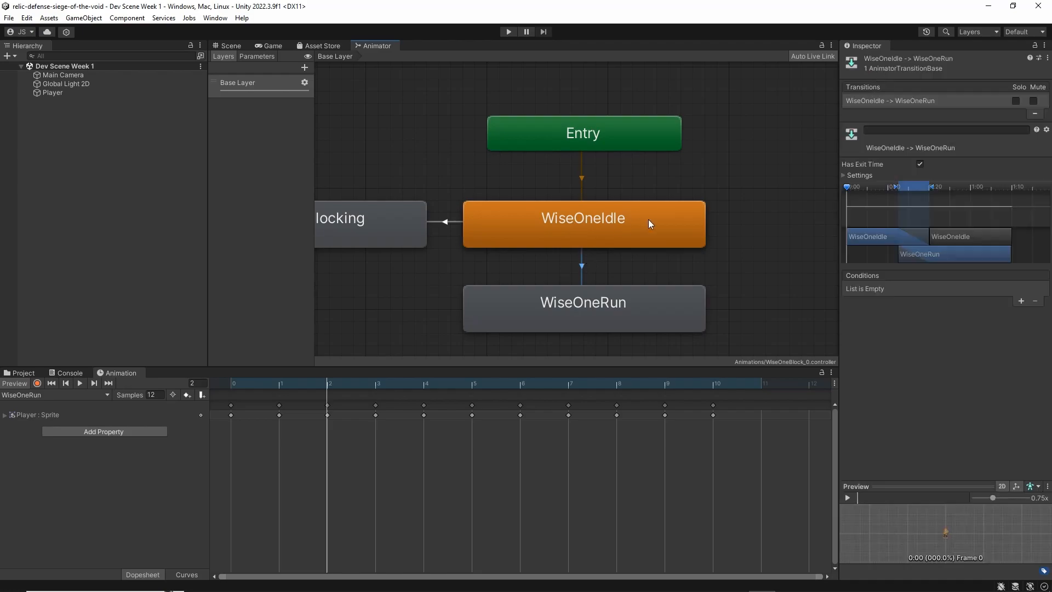
Examine the expanded timing settings of the WiseOneIdle to WiseOneRun transition, especially its exit time, and the two states it connects
{"action": "left_click", "coordinate": [844, 175]}
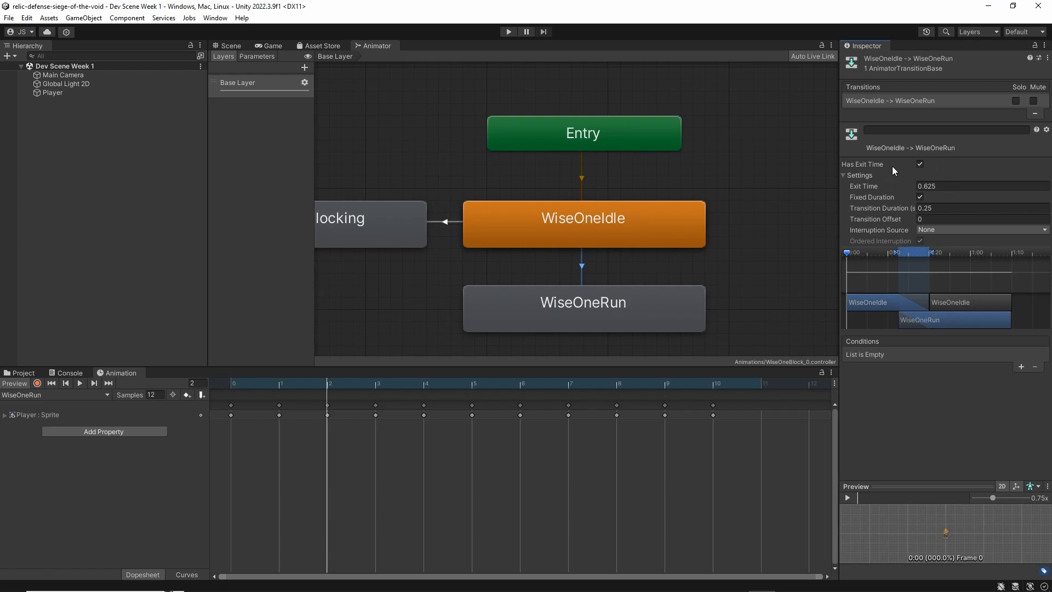
{"action": "left_click", "coordinate": [960, 181]}
{"action": "left_click", "coordinate": [949, 175]}
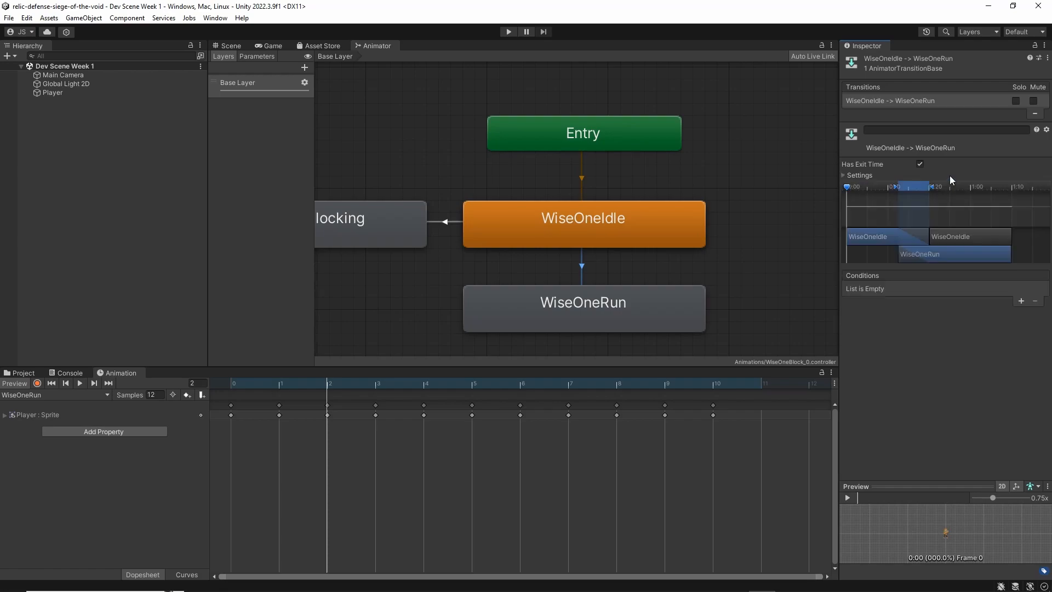
{"action": "left_click", "coordinate": [858, 175]}
{"action": "left_click", "coordinate": [940, 186]}
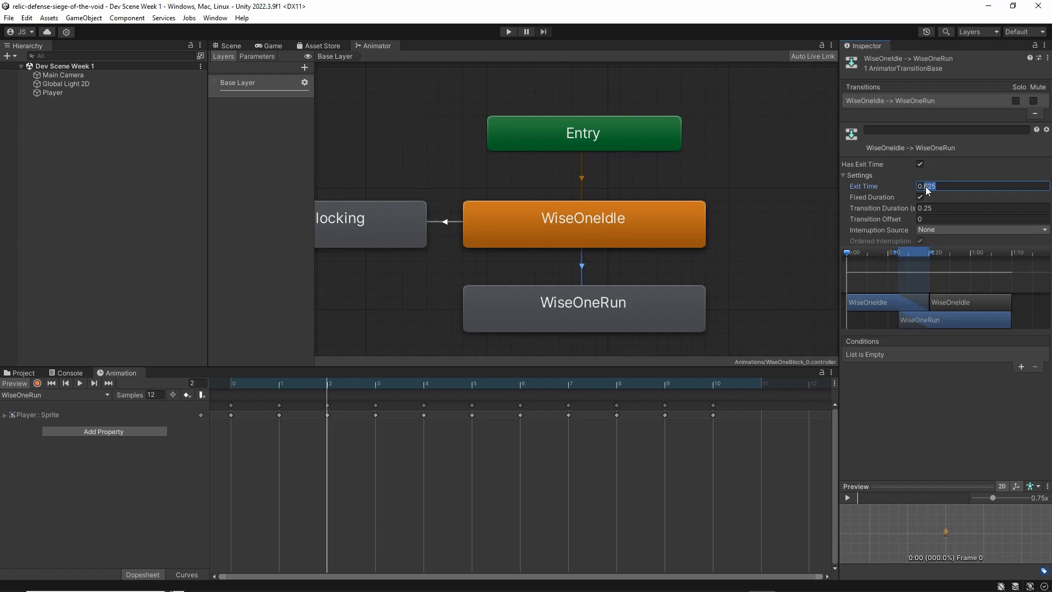
{"action": "left_click", "coordinate": [571, 309]}
{"action": "left_click", "coordinate": [575, 232]}
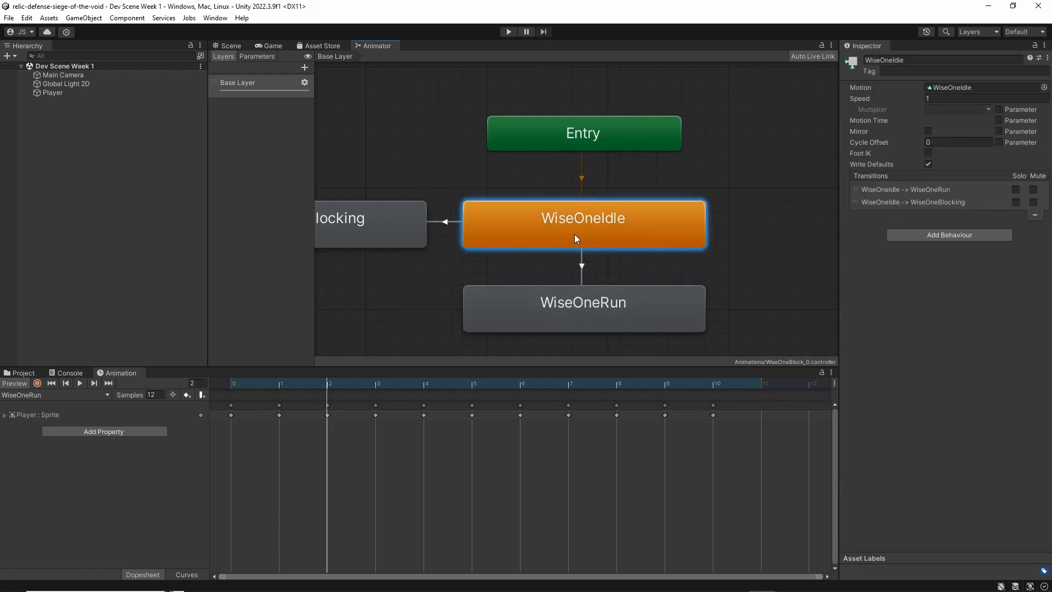
{"action": "left_click", "coordinate": [599, 317]}
{"action": "left_click", "coordinate": [582, 264]}
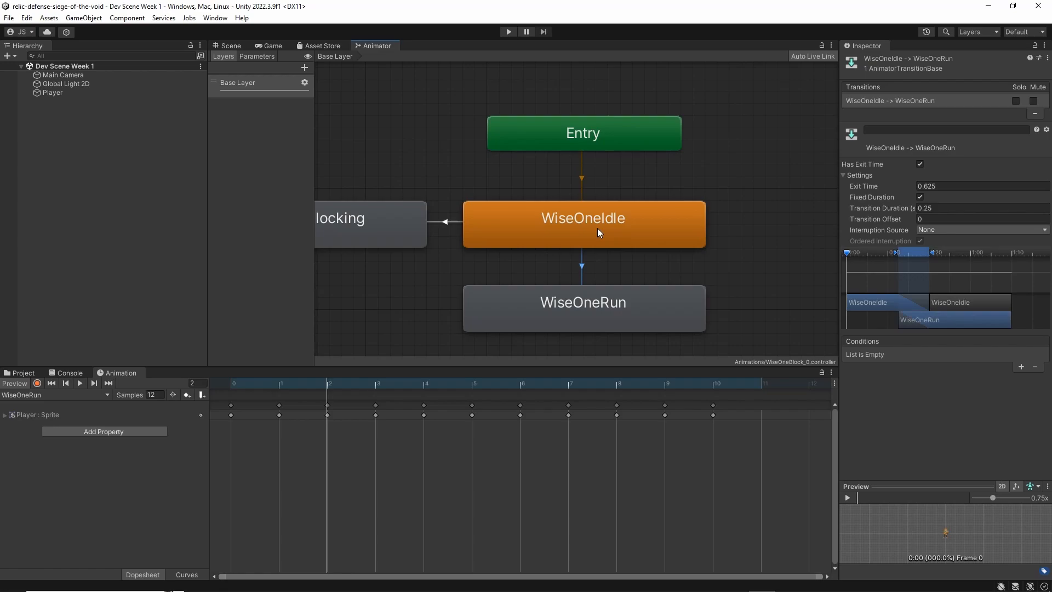
Turn off Has Exit Time for the WiseOneIdle to WiseOneRun transition and set its transition duration to 0
{"action": "left_click", "coordinate": [919, 165]}
{"action": "left_click", "coordinate": [941, 208]}
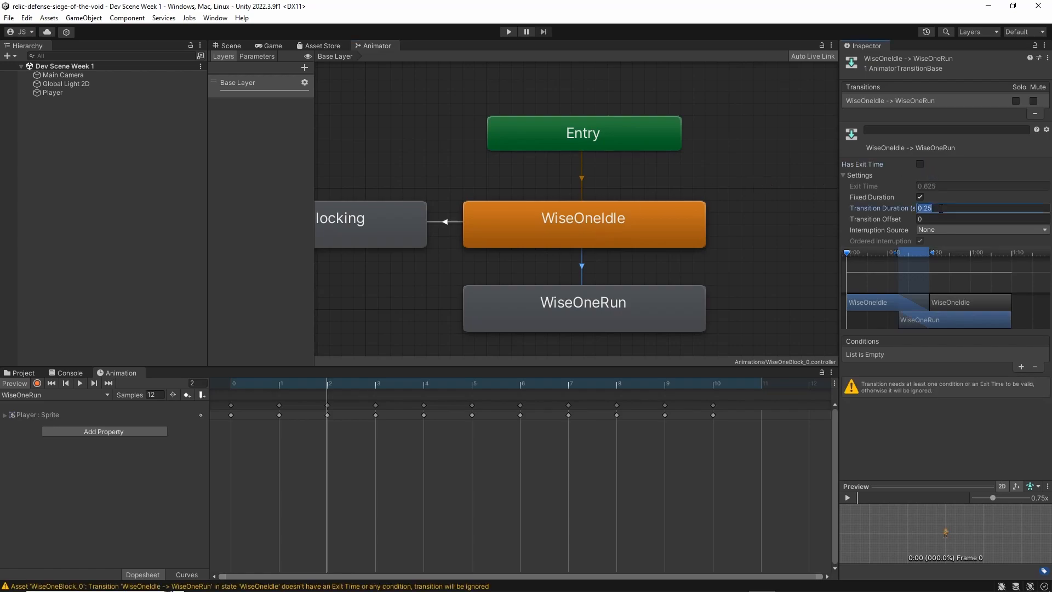
{"action": "type", "text": "0"}
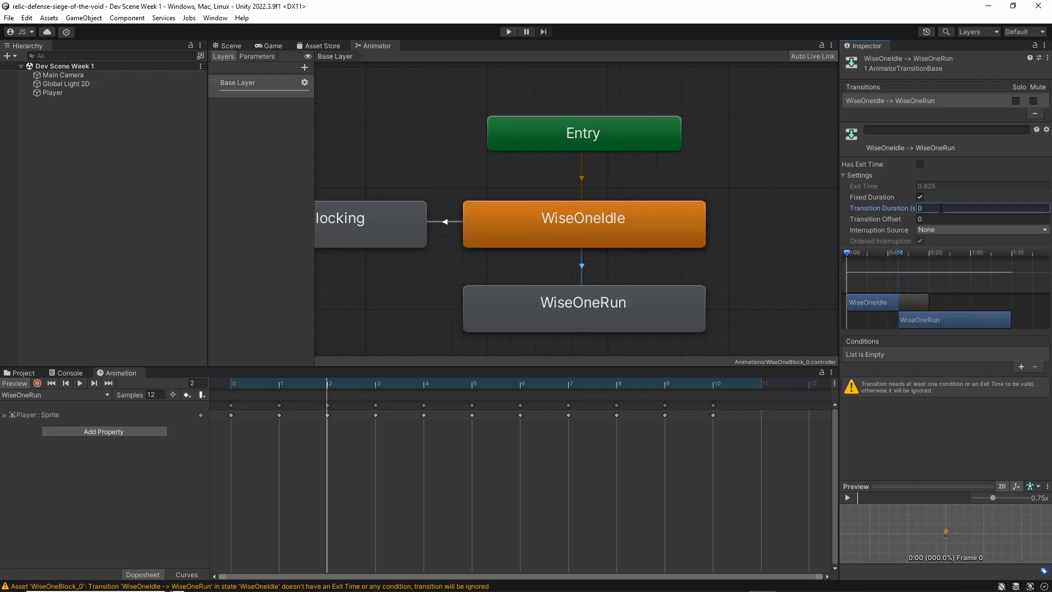
{"action": "left_click", "coordinate": [922, 442]}
Add a Trigger parameter named Block to the animator controller
{"action": "left_click", "coordinate": [220, 55]}
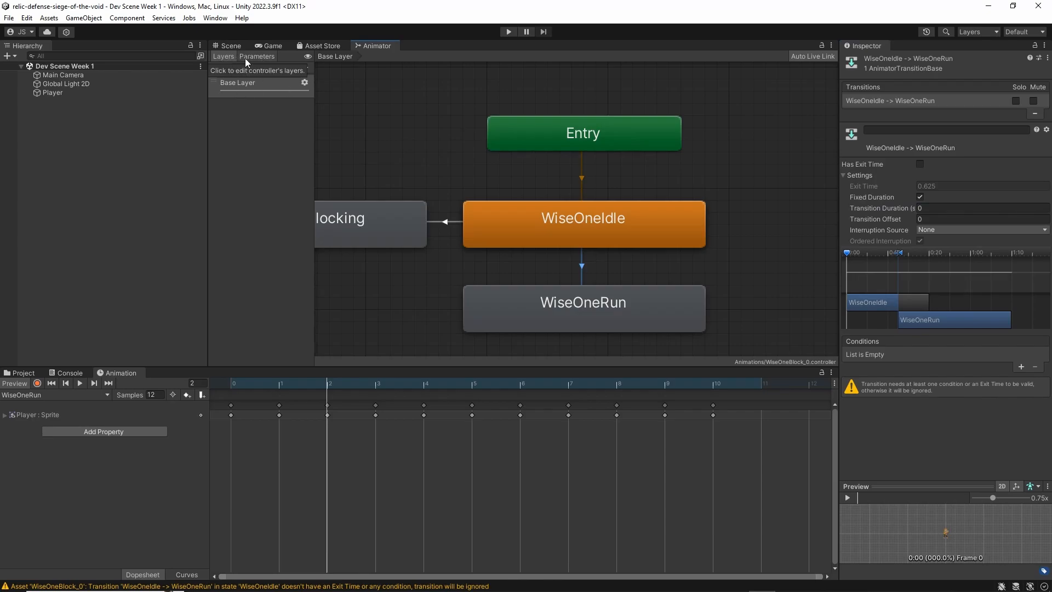
{"action": "left_click", "coordinate": [261, 57]}
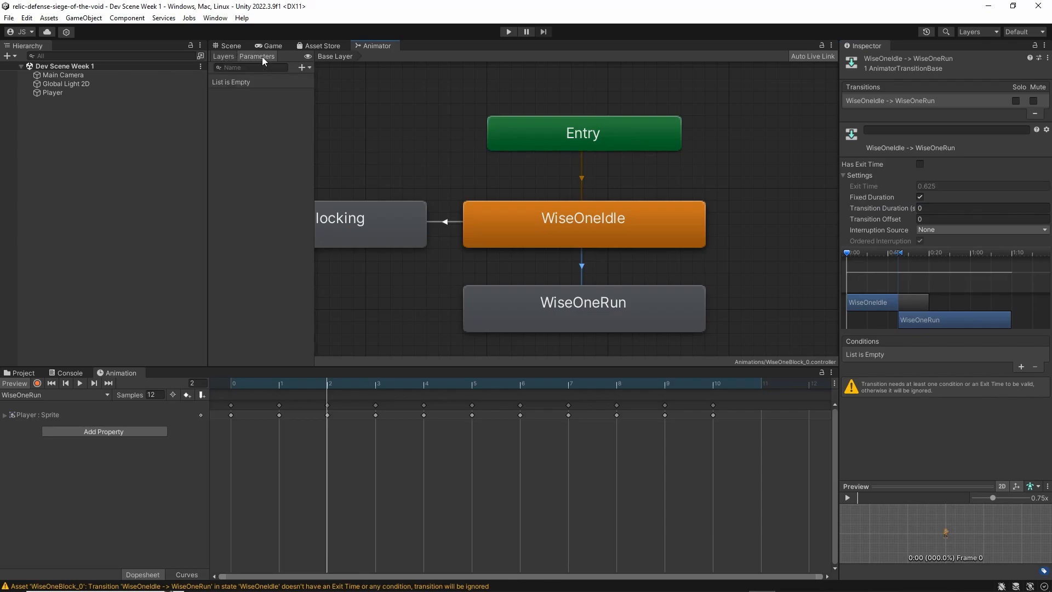
{"action": "left_click", "coordinate": [303, 67]}
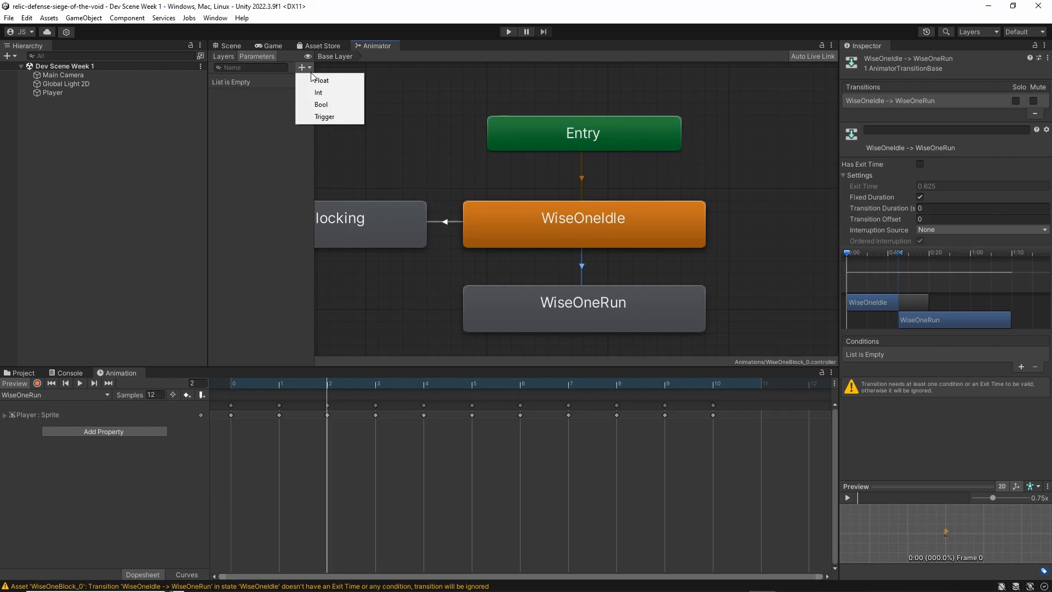
{"action": "left_click", "coordinate": [329, 117]}
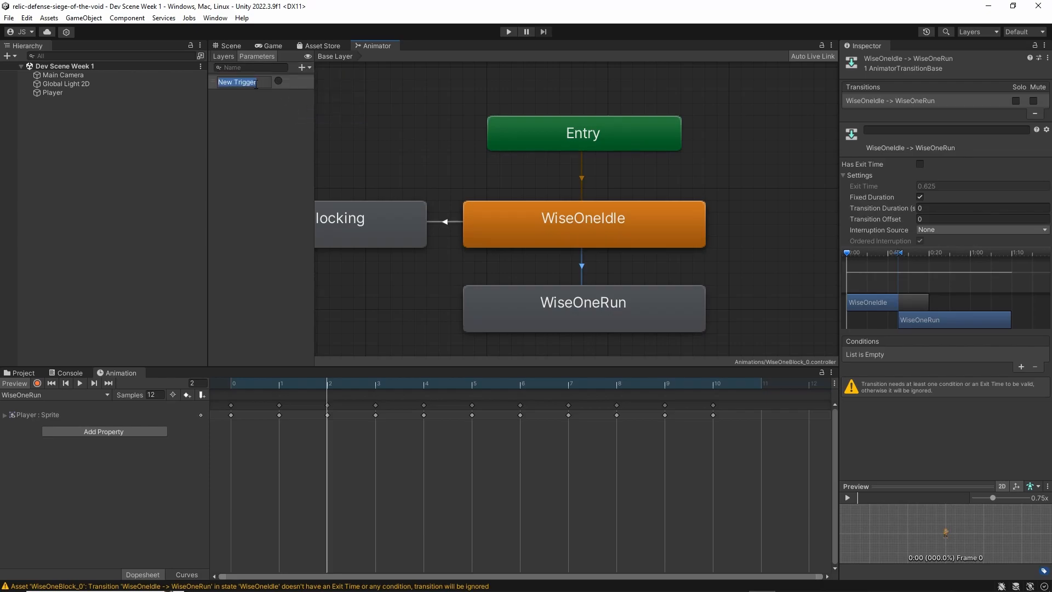
{"action": "type", "text": "Block"}
{"action": "key", "text": "Return"}
Add a Bool parameter named Running and move it above Block in the parameter order
{"action": "left_click", "coordinate": [303, 67]}
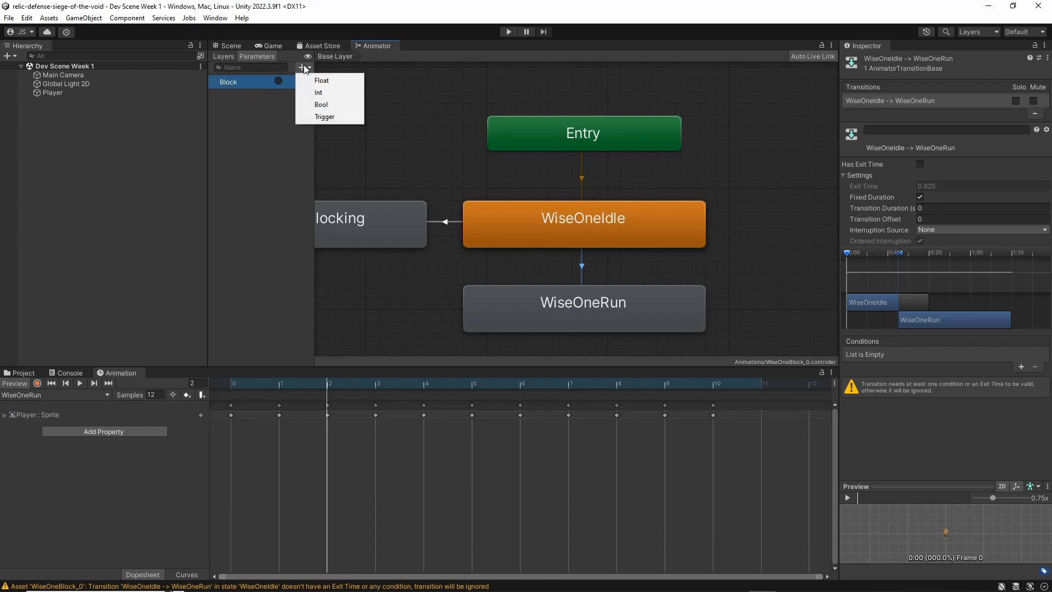
{"action": "left_click", "coordinate": [333, 102]}
{"action": "type", "text": "Running"}
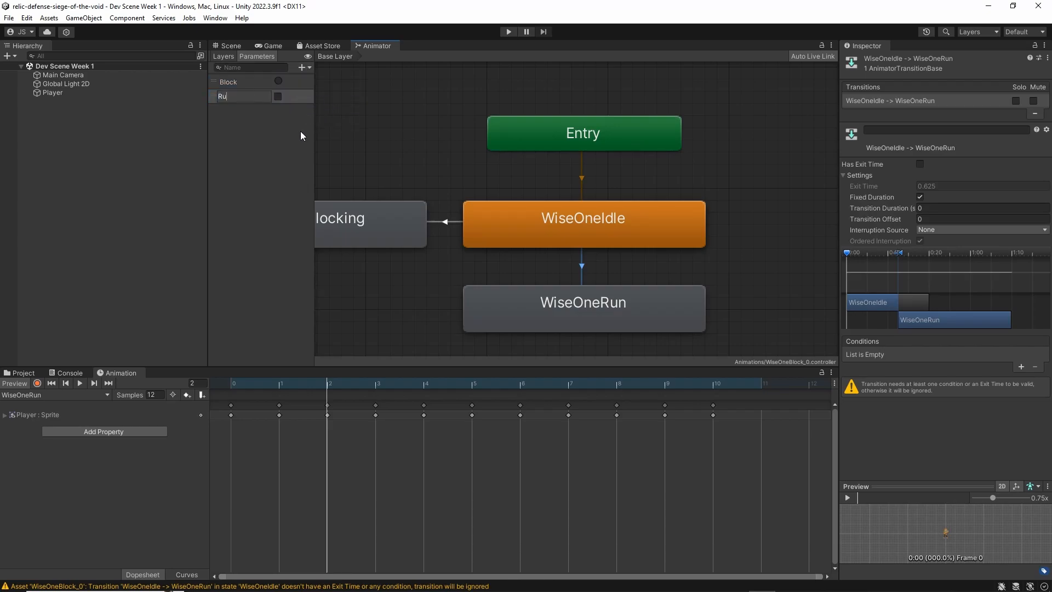
{"action": "key", "text": "Return"}
{"action": "left_click_drag", "start_coordinate": [213, 97], "coordinate": [228, 83]}
{"action": "left_click", "coordinate": [302, 66]}
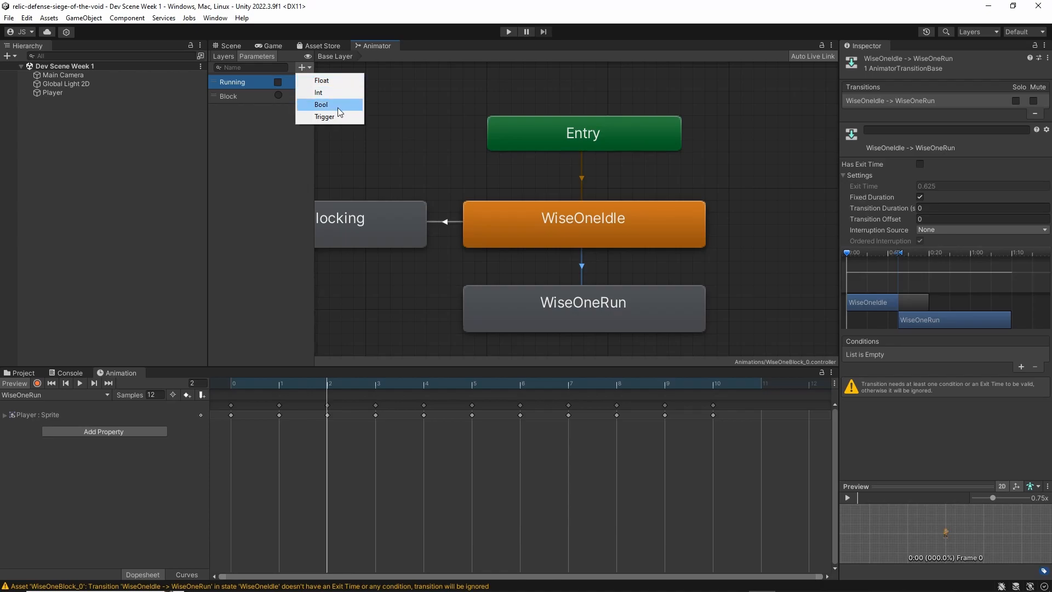
{"action": "key", "text": "Escape"}
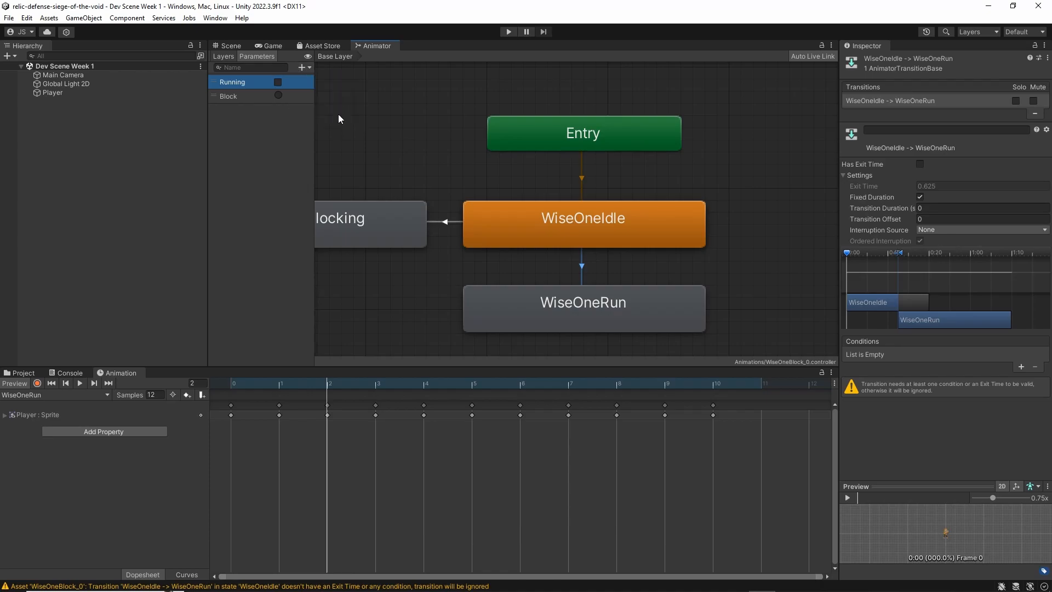
{"action": "left_click", "coordinate": [305, 70]}
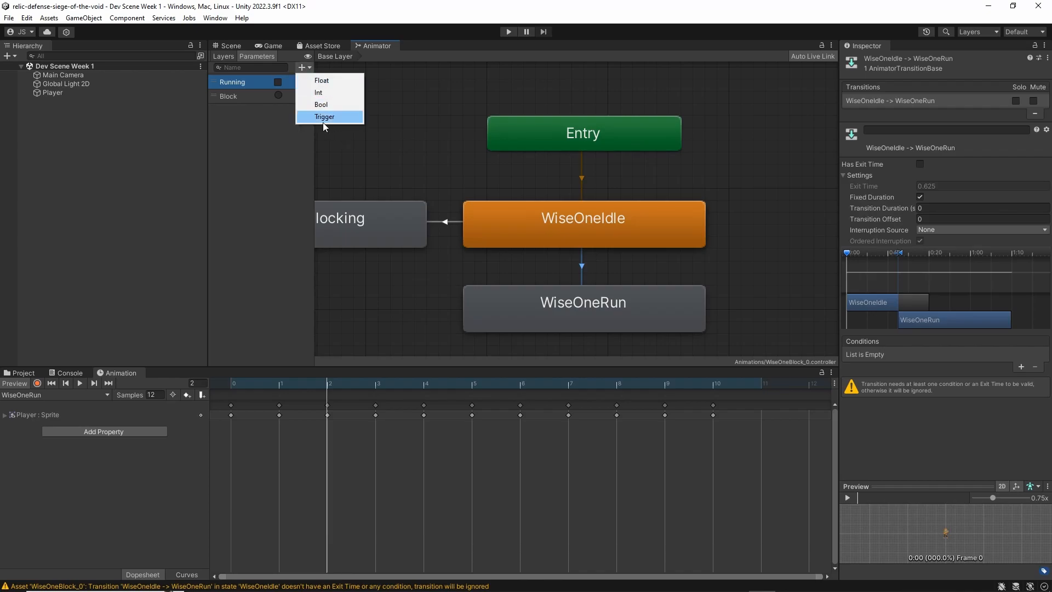
{"action": "left_click", "coordinate": [283, 153]}
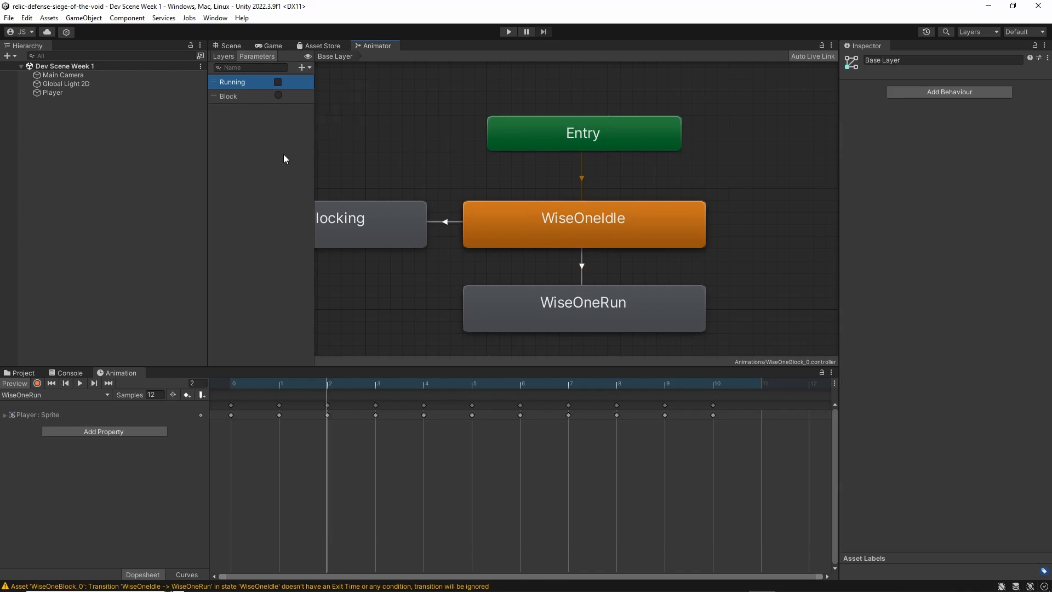
{"action": "left_click", "coordinate": [303, 67]}
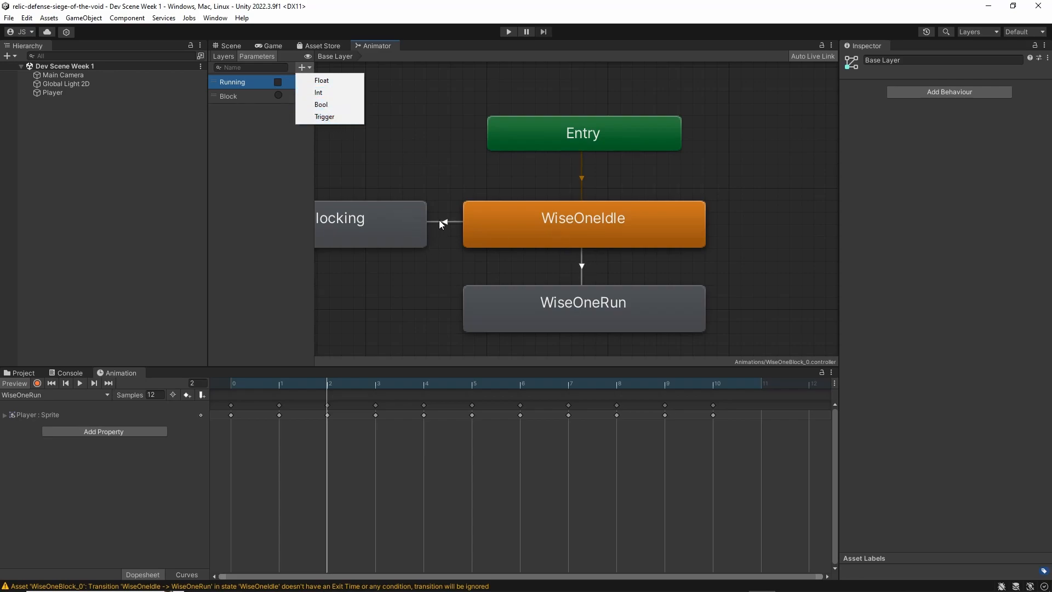
{"action": "left_click", "coordinate": [284, 126]}
{"action": "left_click", "coordinate": [273, 96]}
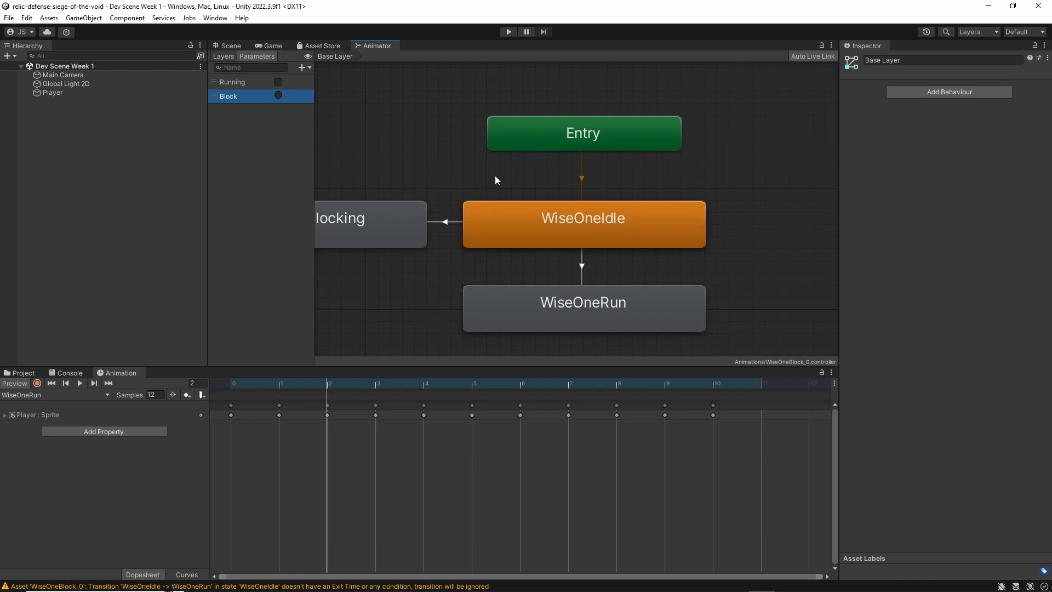
Add a condition to the WiseOneIdle to WiseOneRun transition requiring Running to be true
{"action": "middle_click_drag", "start_coordinate": [369, 201], "coordinate": [437, 178]}
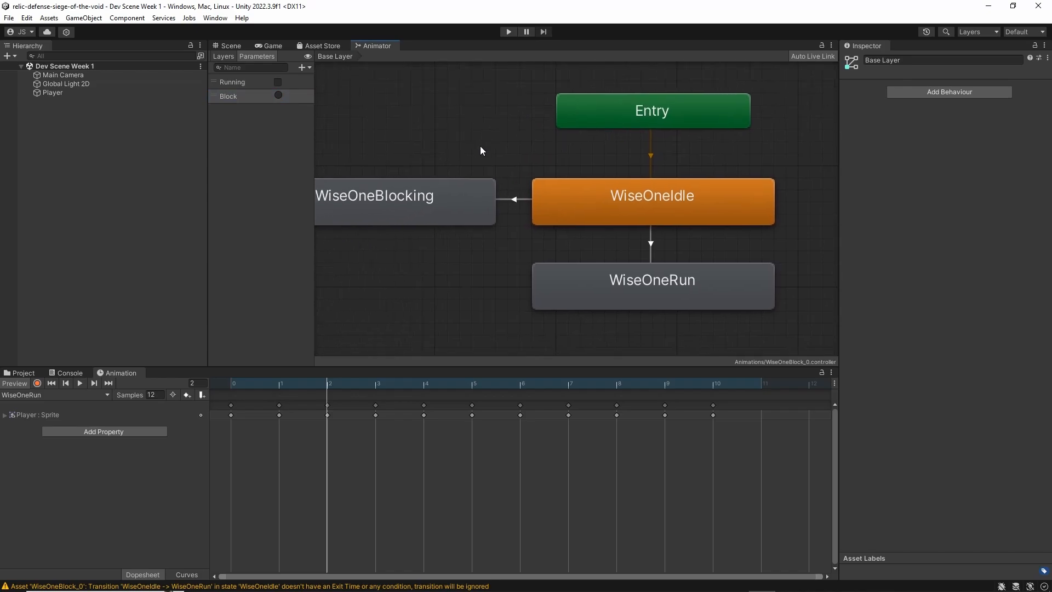
{"action": "left_click", "coordinate": [652, 250]}
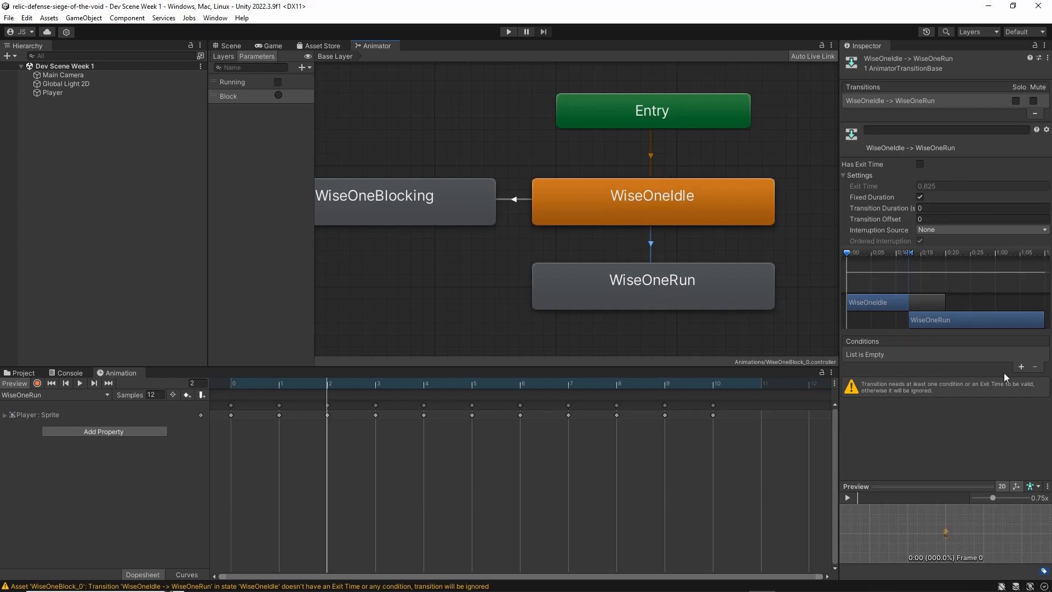
{"action": "left_click", "coordinate": [1020, 366]}
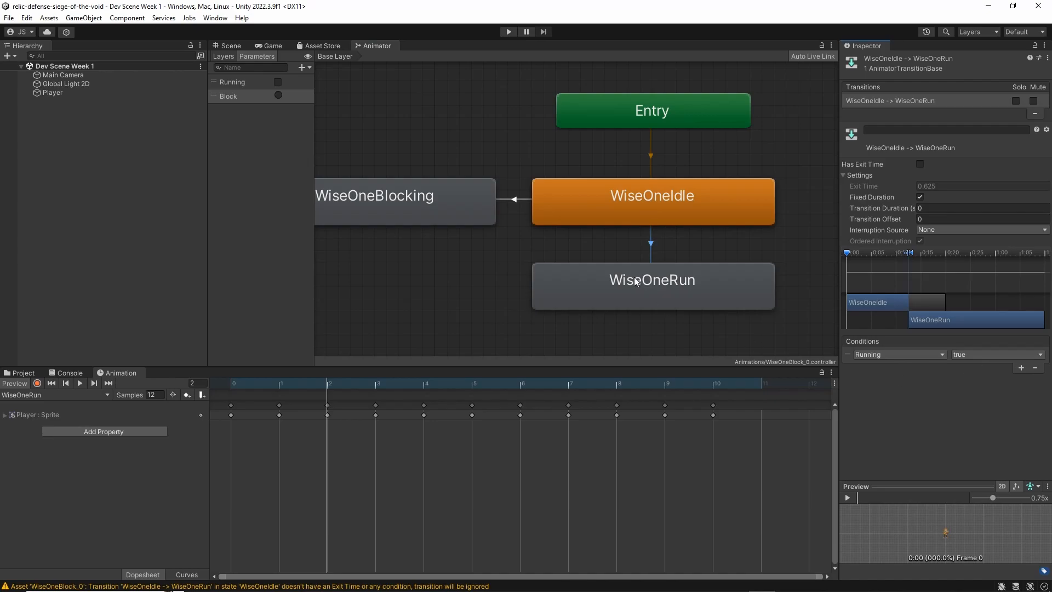
Create a return transition from the WiseOneRun state to the WiseOneIdle state
{"action": "left_click", "coordinate": [626, 254]}
{"action": "right_click", "coordinate": [606, 276]}
{"action": "left_click", "coordinate": [626, 257]}
{"action": "middle_click_drag", "start_coordinate": [632, 265], "coordinate": [576, 263]}
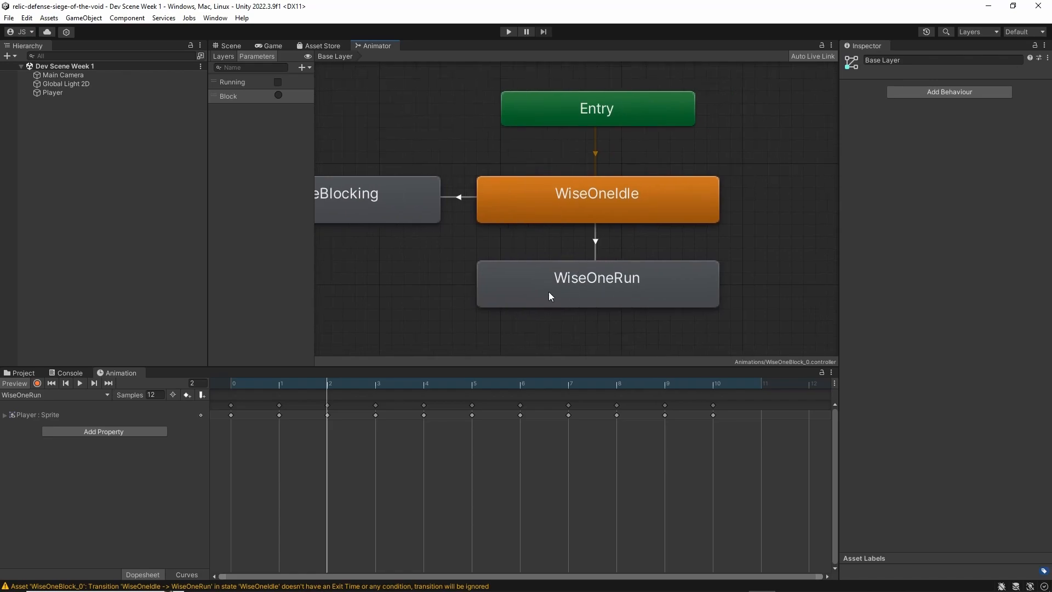
{"action": "right_click", "coordinate": [548, 294]}
{"action": "left_click", "coordinate": [564, 299]}
{"action": "left_click", "coordinate": [584, 223]}
{"action": "right_click", "coordinate": [606, 281]}
{"action": "left_click", "coordinate": [623, 229]}
Turn off Has Exit Time for the WiseOneRun to WiseOneIdle transition and set its transition duration to 0
{"action": "left_click", "coordinate": [599, 244]}
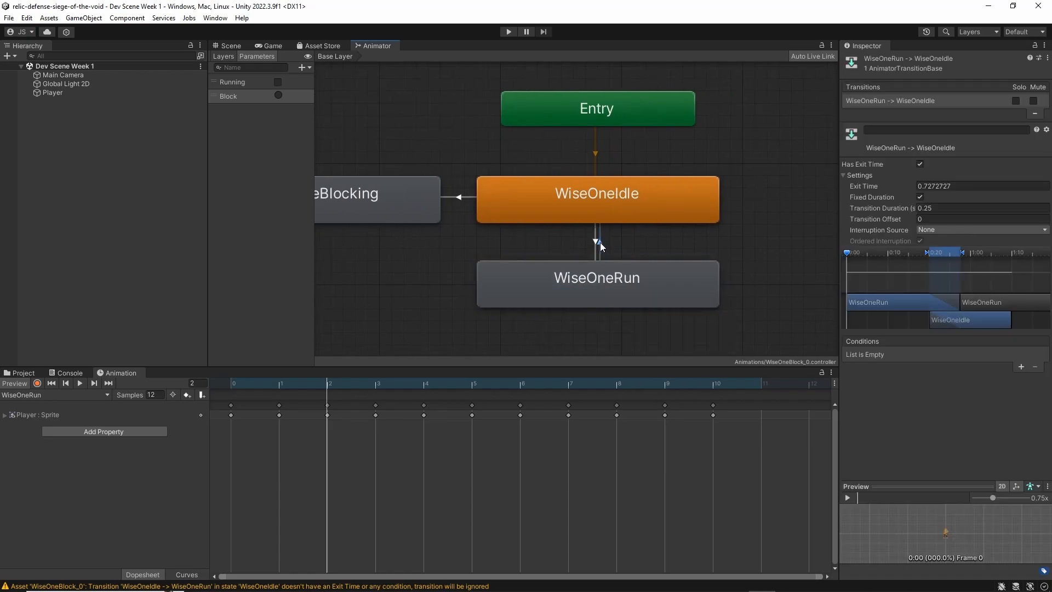
{"action": "left_click", "coordinate": [920, 164]}
{"action": "left_click", "coordinate": [937, 208]}
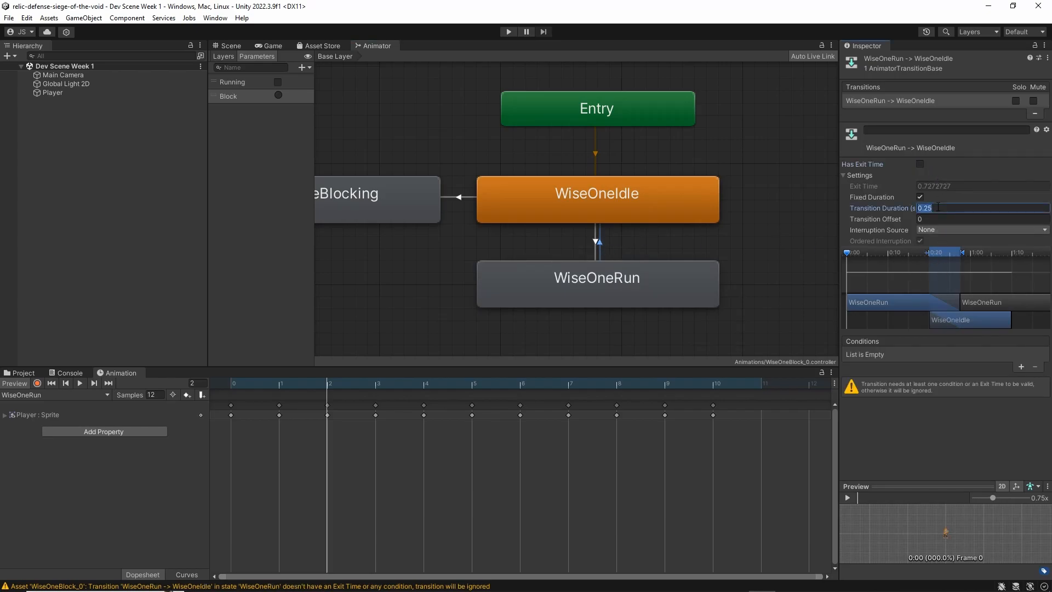
{"action": "type", "text": "0"}
{"action": "left_click", "coordinate": [962, 437]}
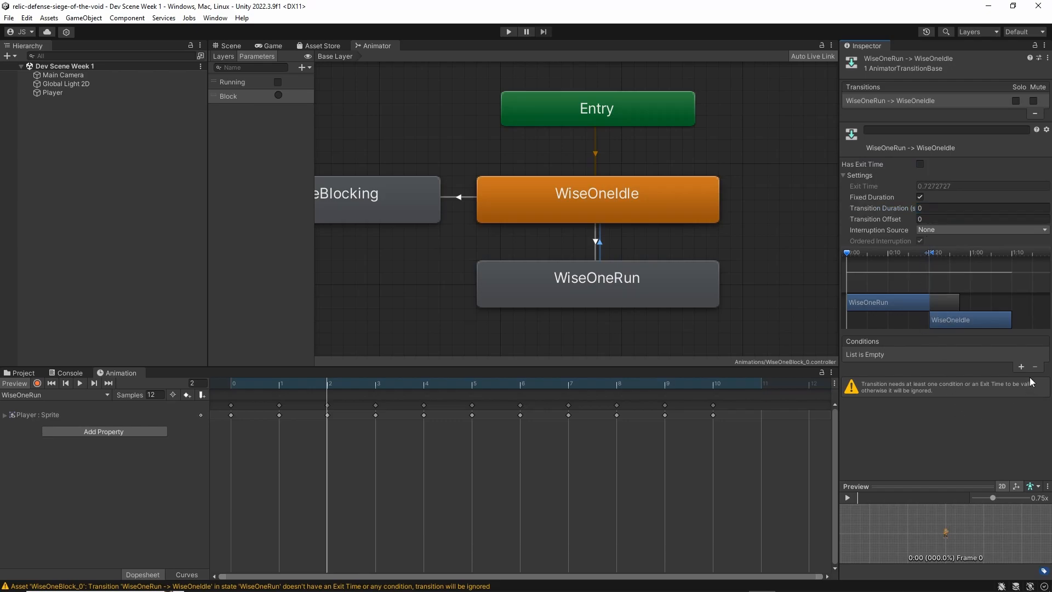
Add a condition to the WiseOneRun to WiseOneIdle transition requiring Running to be false
{"action": "left_click", "coordinate": [1020, 367]}
{"action": "left_click", "coordinate": [985, 353]}
{"action": "left_click", "coordinate": [981, 378]}
Turn off Has Exit Time for the WiseOneIdle to WiseOneBlocking transition and set its transition duration to 0
{"action": "left_click", "coordinate": [678, 218]}
{"action": "left_click", "coordinate": [412, 238]}
{"action": "middle_click_drag", "start_coordinate": [358, 199], "coordinate": [565, 206]}
{"action": "left_click", "coordinate": [444, 219]}
{"action": "middle_click_drag", "start_coordinate": [647, 218], "coordinate": [586, 228]}
{"action": "left_click", "coordinate": [599, 218]}
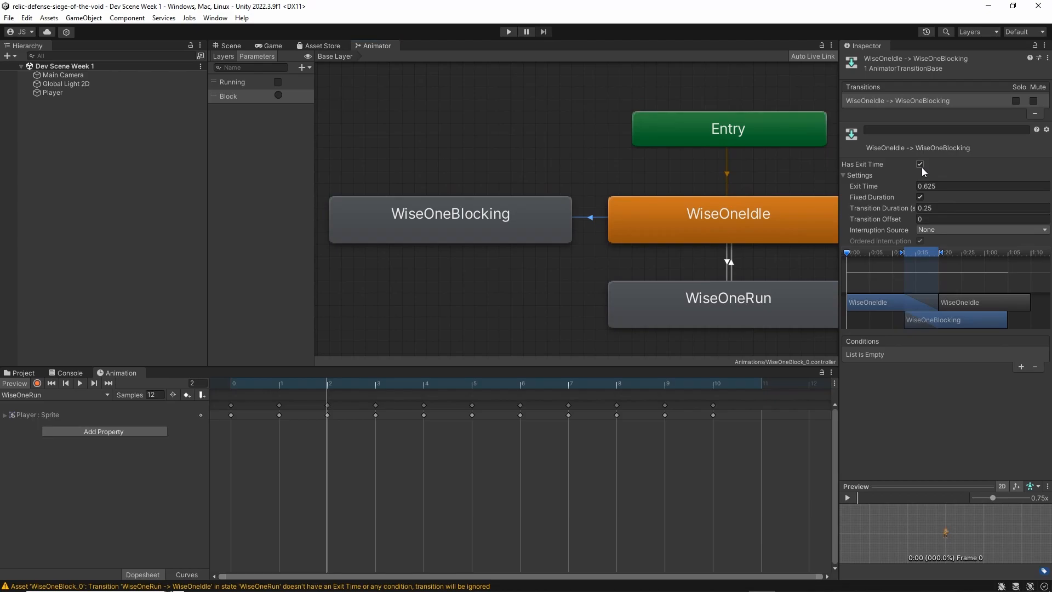
{"action": "left_click", "coordinate": [920, 164]}
{"action": "left_click", "coordinate": [966, 207]}
{"action": "type", "text": "0"}
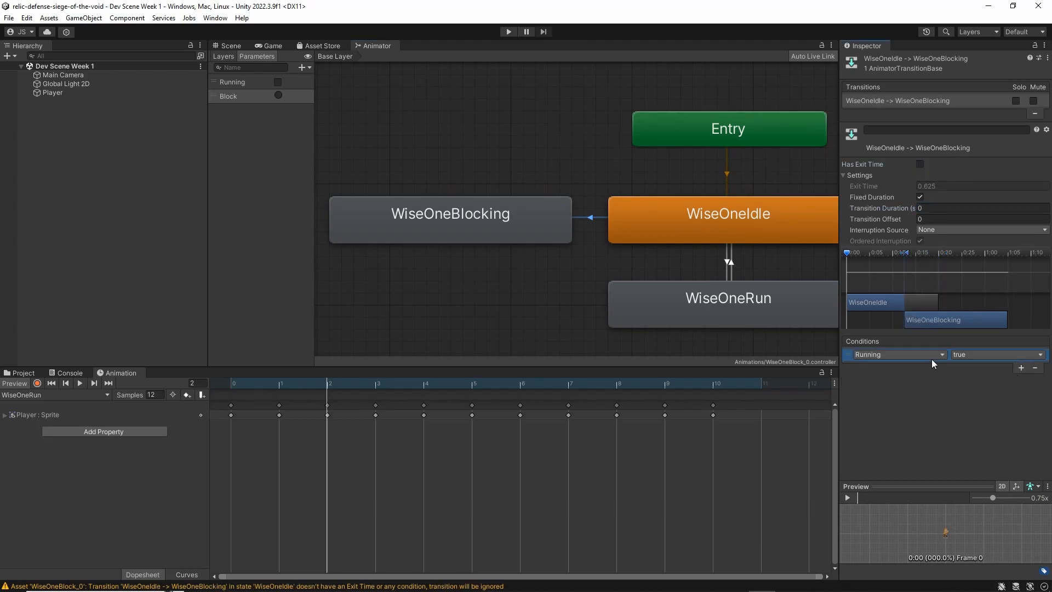
Make the Block trigger the condition of the WiseOneIdle to WiseOneBlocking transition
{"action": "left_click", "coordinate": [910, 354]}
{"action": "left_click", "coordinate": [899, 398]}
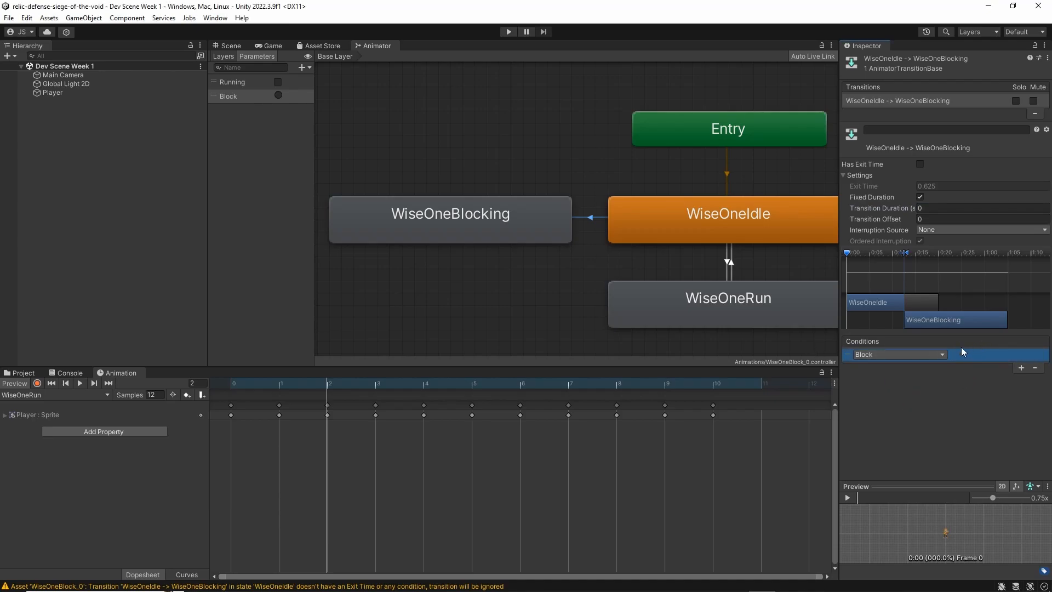
{"action": "left_click", "coordinate": [894, 354]}
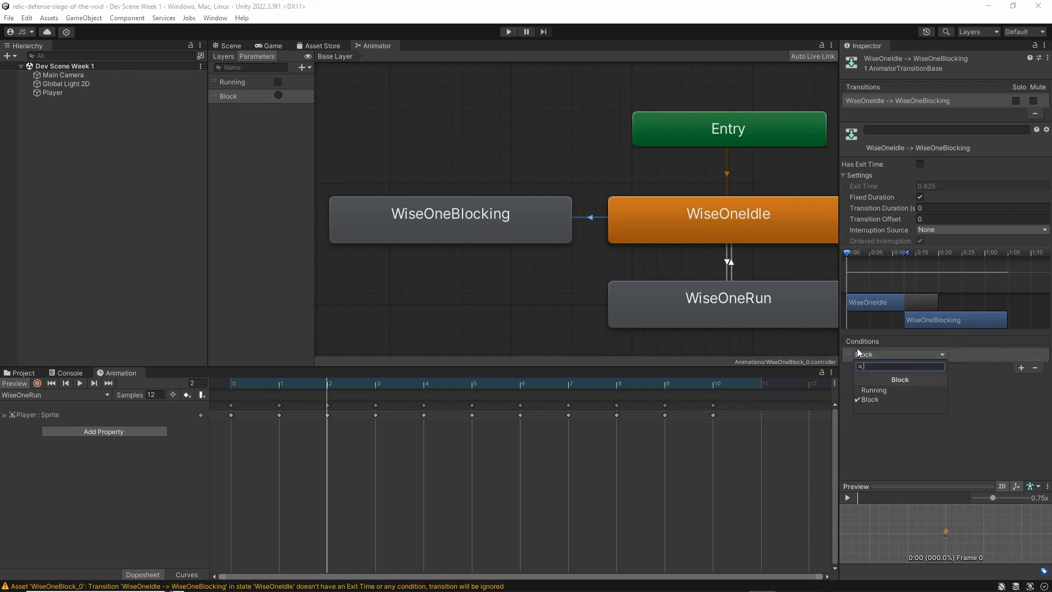
{"action": "left_click", "coordinate": [951, 374]}
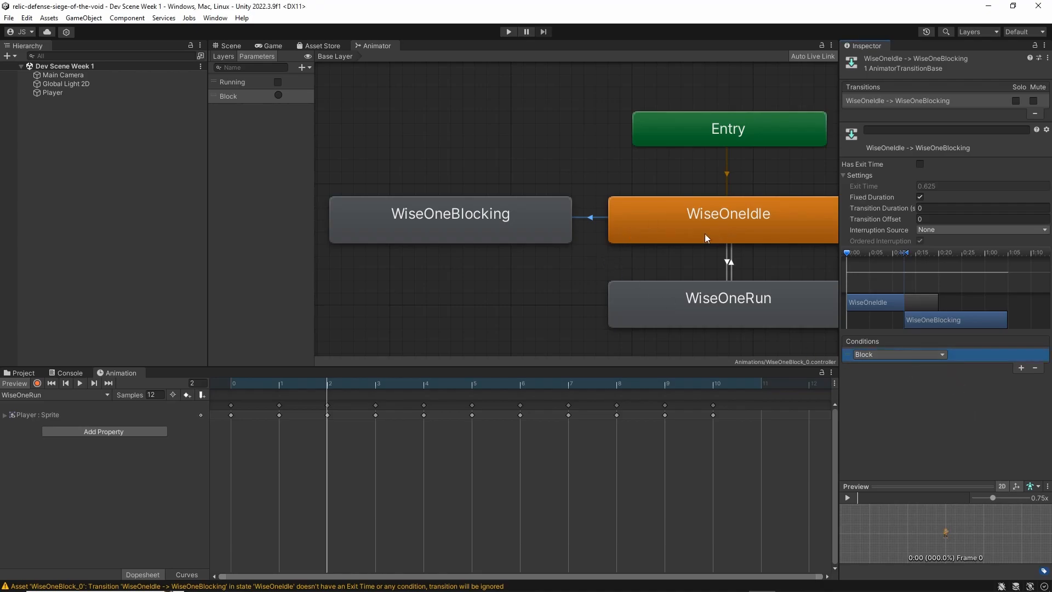
Create a return transition from the WiseOneBlocking state to the WiseOneIdle state
{"action": "left_click", "coordinate": [517, 291]}
{"action": "right_click", "coordinate": [514, 215]}
{"action": "left_click", "coordinate": [537, 222]}
{"action": "left_click", "coordinate": [675, 228]}
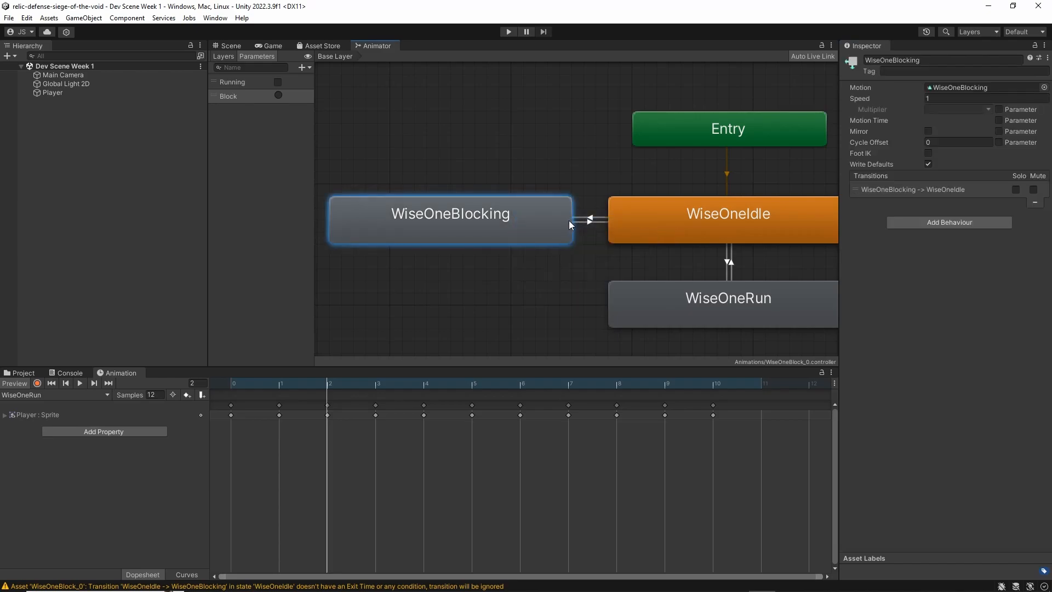
Set the WiseOneBlocking to WiseOneIdle transition's exit time to 1 and its transition duration to 0, keeping Has Exit Time on
{"action": "left_click", "coordinate": [583, 224]}
{"action": "left_click", "coordinate": [966, 183]}
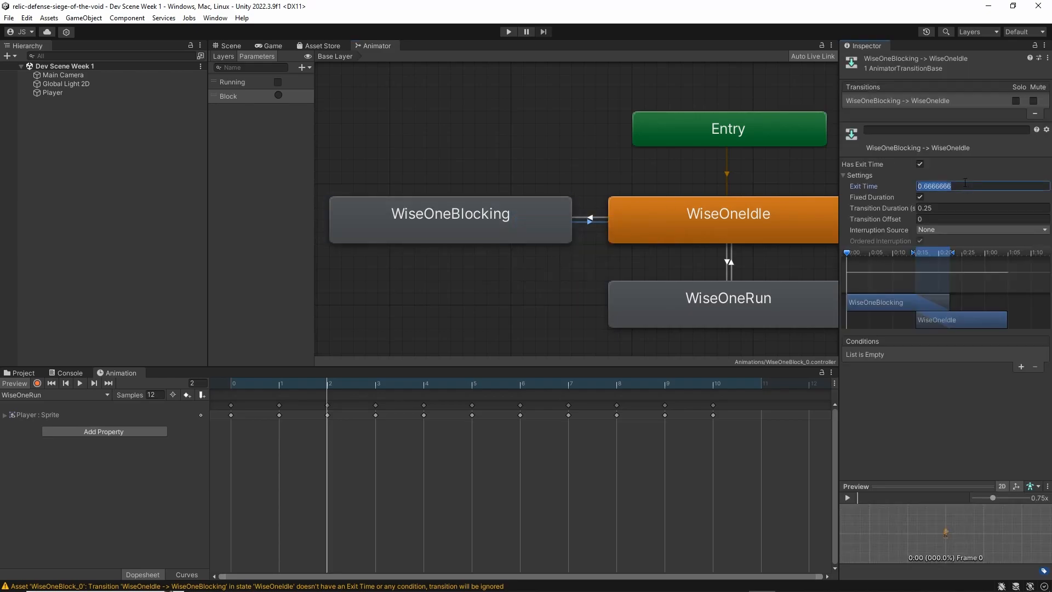
{"action": "type", "text": "1"}
{"action": "left_click", "coordinate": [951, 209]}
{"action": "type", "text": "0"}
{"action": "left_click", "coordinate": [896, 426]}
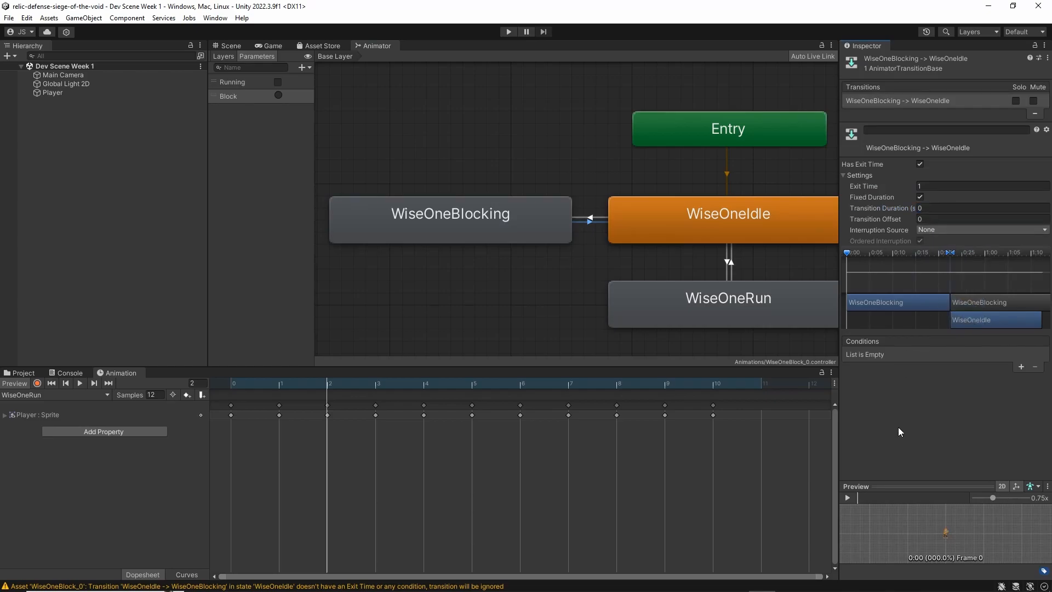
{"action": "left_click", "coordinate": [923, 186]}
{"action": "left_click", "coordinate": [684, 230]}
{"action": "left_click", "coordinate": [587, 222]}
{"action": "left_click", "coordinate": [947, 208]}
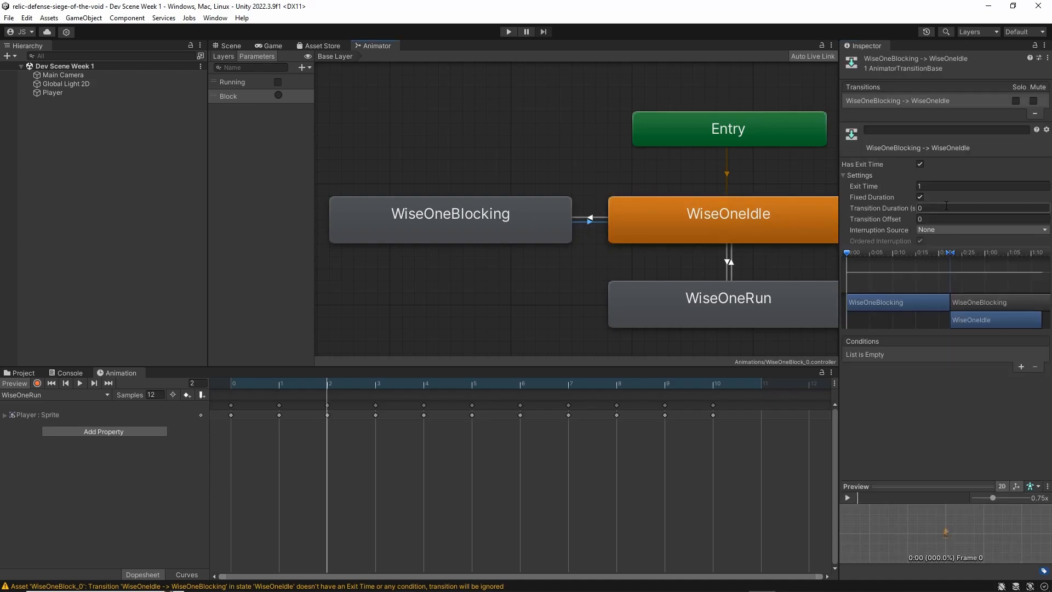
{"action": "type", "text": "0"}
{"action": "left_click", "coordinate": [913, 441]}
{"action": "middle_click_drag", "start_coordinate": [624, 281], "coordinate": [547, 283]}
{"action": "scroll", "coordinate": [558, 222], "scroll_direction": "down", "scroll_amount": 5}
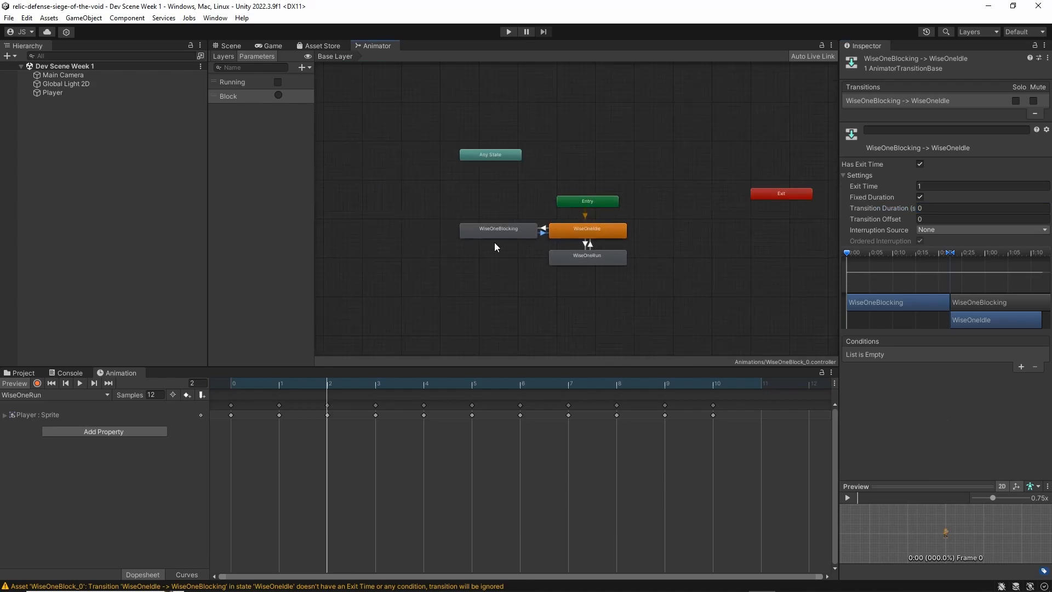
{"action": "left_click", "coordinate": [489, 285]}
{"action": "scroll", "coordinate": [602, 231], "scroll_direction": "up", "scroll_amount": 3}
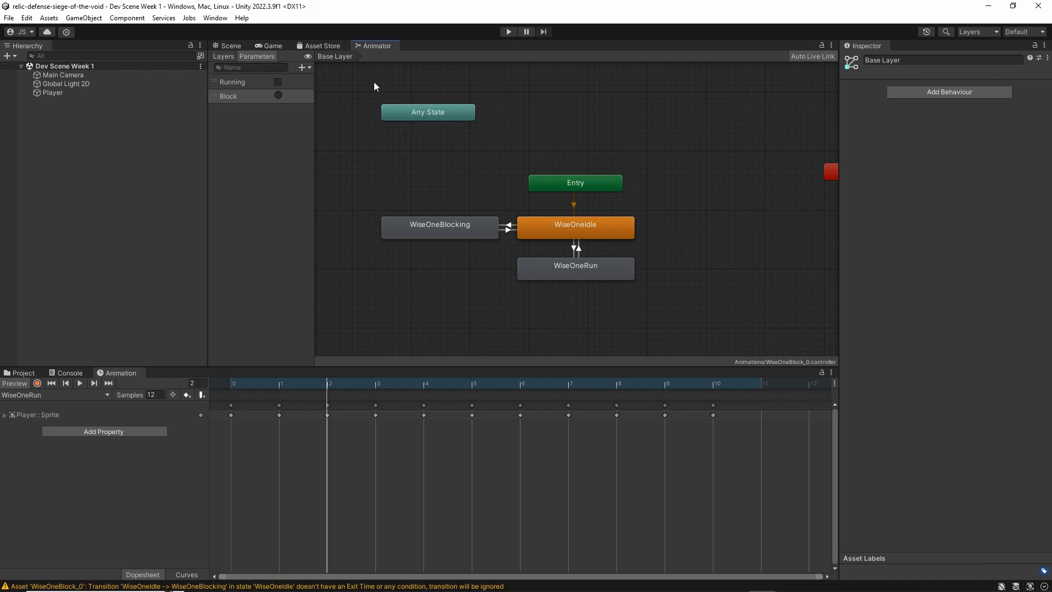
Frame the Player object in the Scene view and enable its Animator component
{"action": "left_click", "coordinate": [233, 46]}
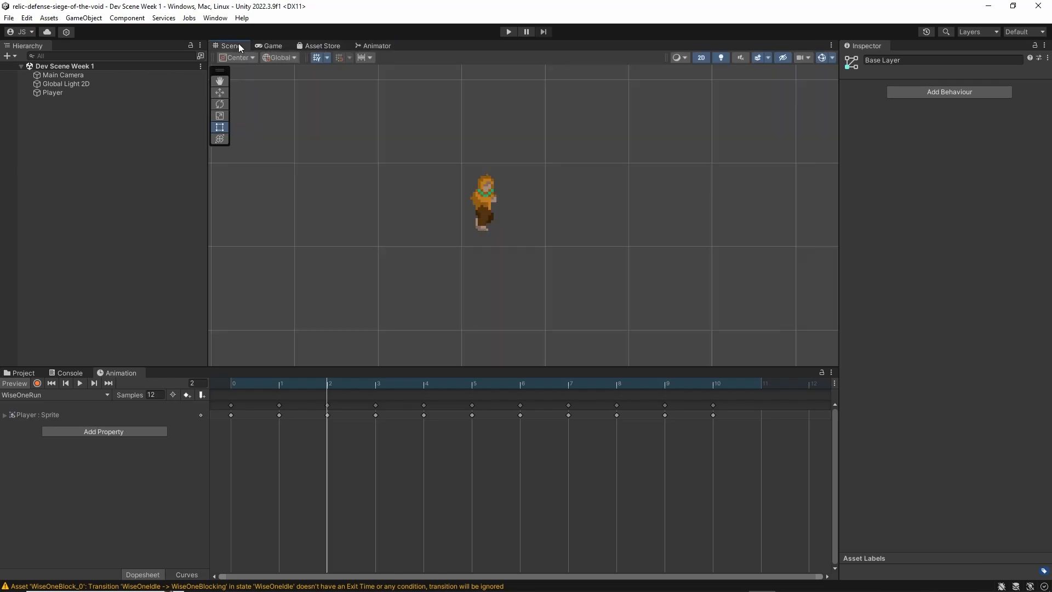
{"action": "left_click", "coordinate": [263, 44]}
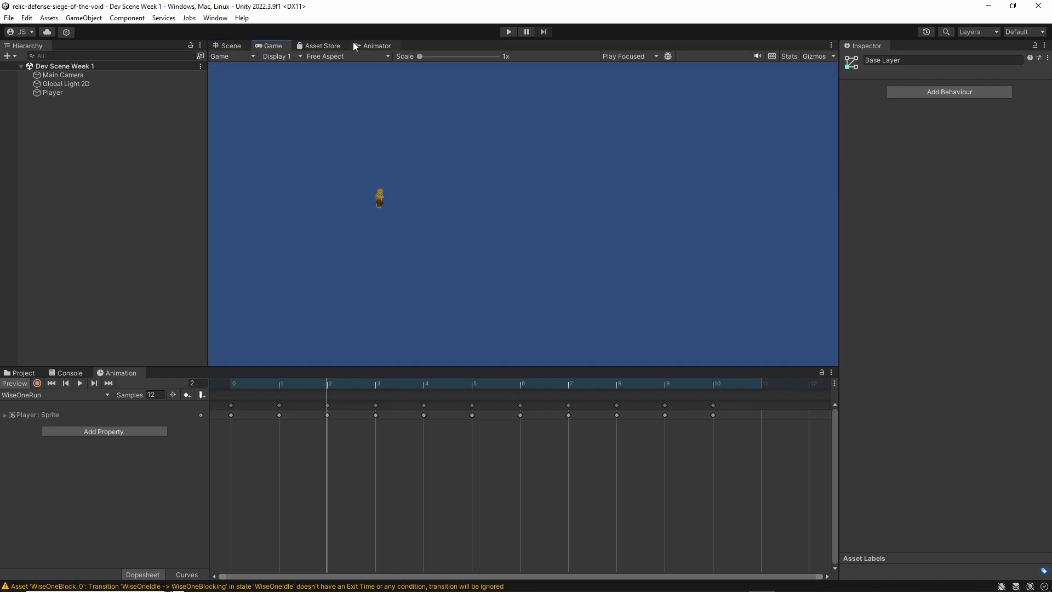
{"action": "left_click", "coordinate": [226, 46]}
{"action": "scroll", "coordinate": [482, 203], "scroll_direction": "up", "scroll_amount": 3}
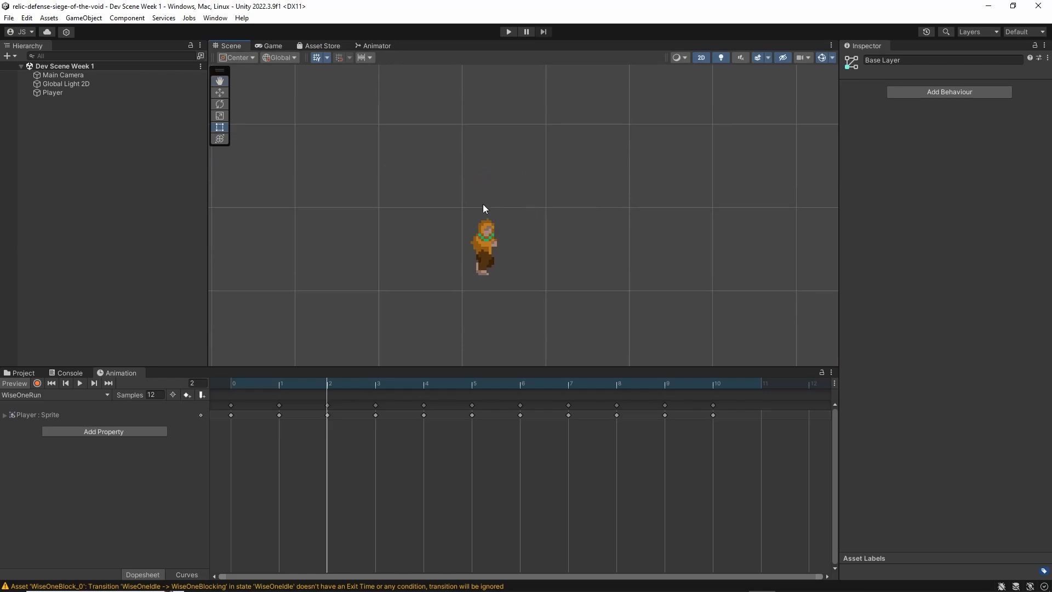
{"action": "left_click", "coordinate": [113, 94]}
{"action": "key", "text": "f"}
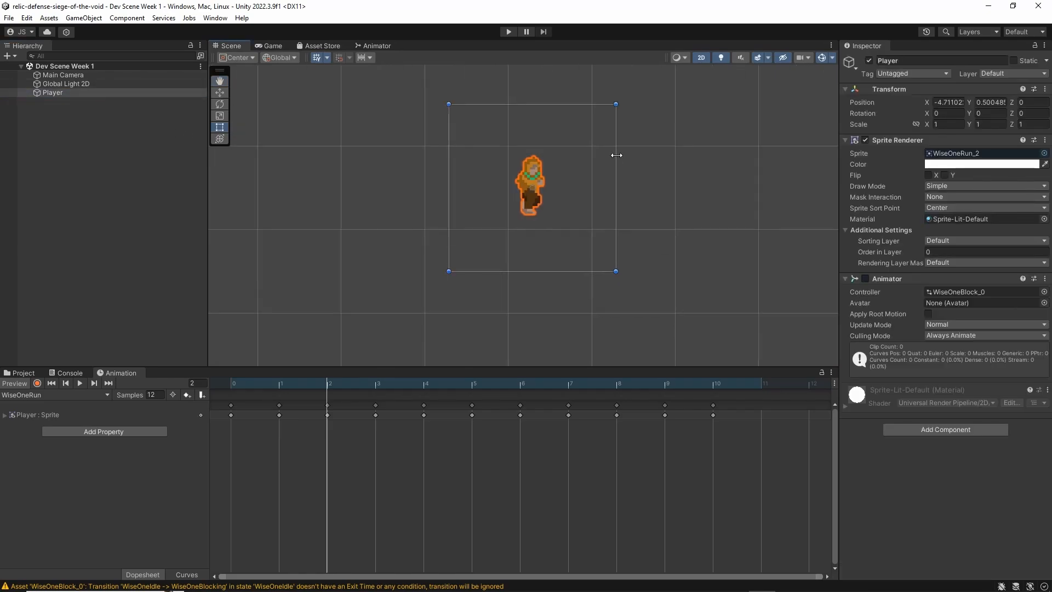
{"action": "middle_click_drag", "start_coordinate": [614, 157], "coordinate": [602, 185]}
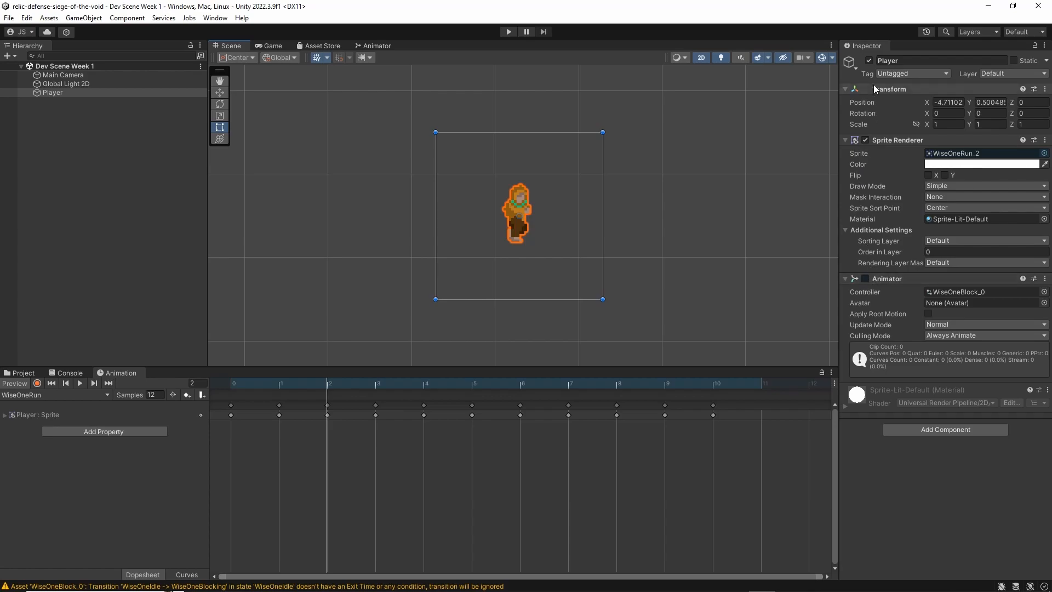
{"action": "left_click", "coordinate": [865, 279]}
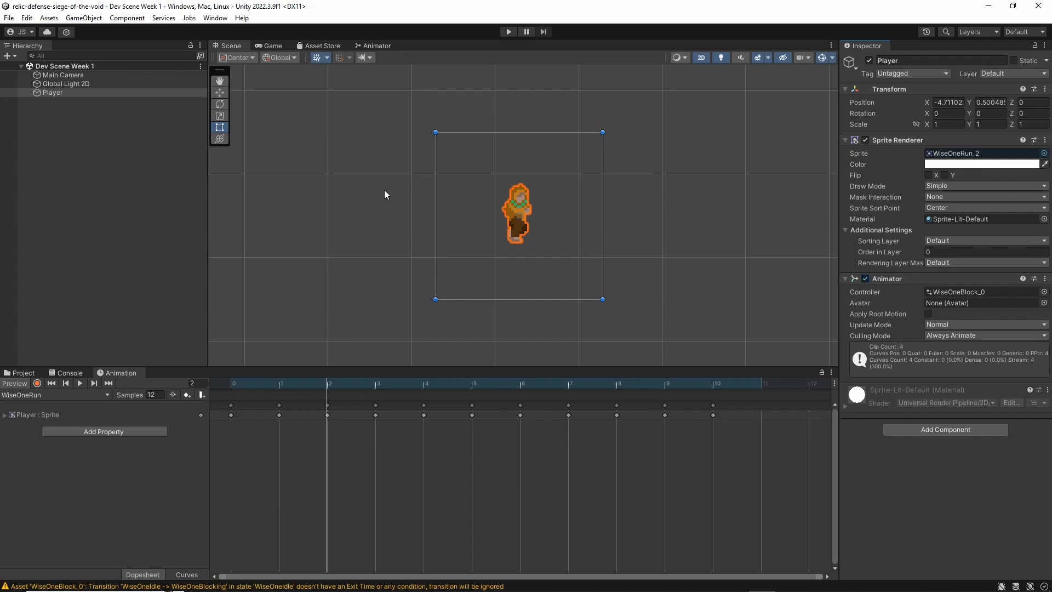
Create a folder named Player inside the project's Scripts folder
{"action": "left_click", "coordinate": [20, 372]}
{"action": "left_click", "coordinate": [79, 394]}
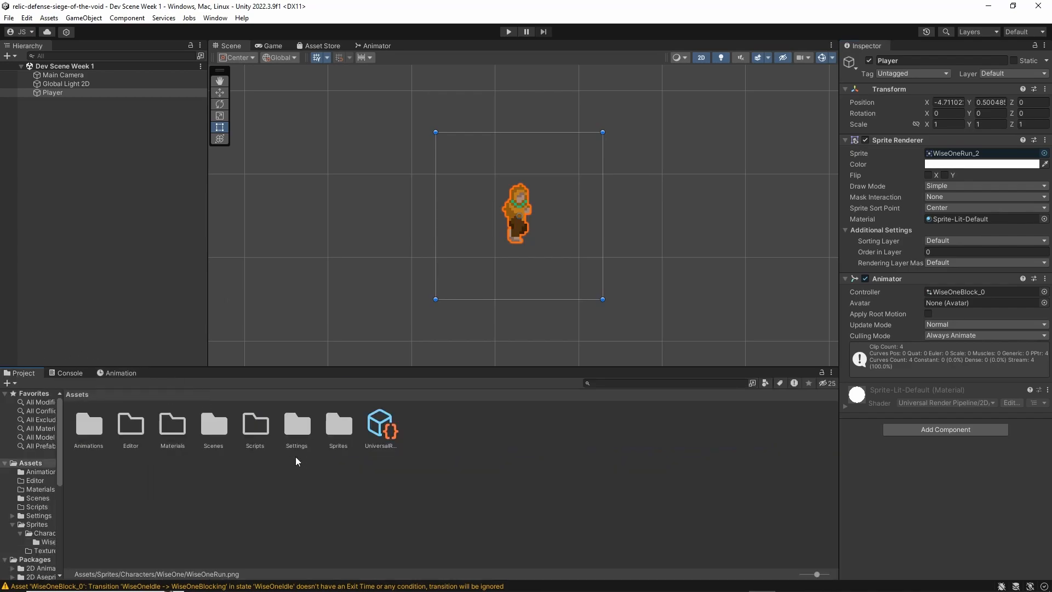
{"action": "double_click", "coordinate": [258, 426]}
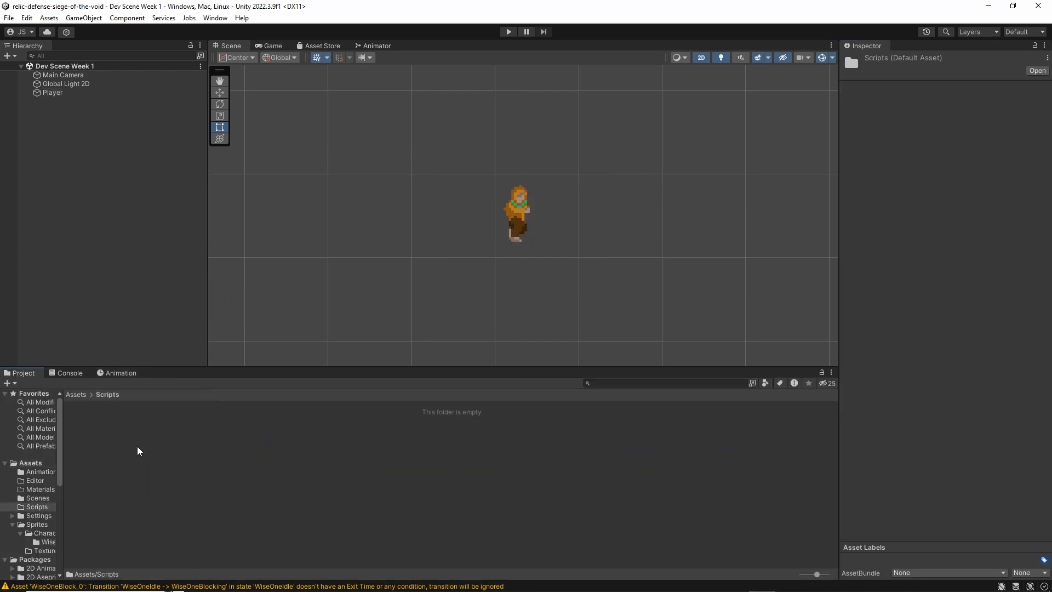
{"action": "right_click", "coordinate": [136, 446]}
{"action": "mouse_move", "coordinate": [234, 146]}
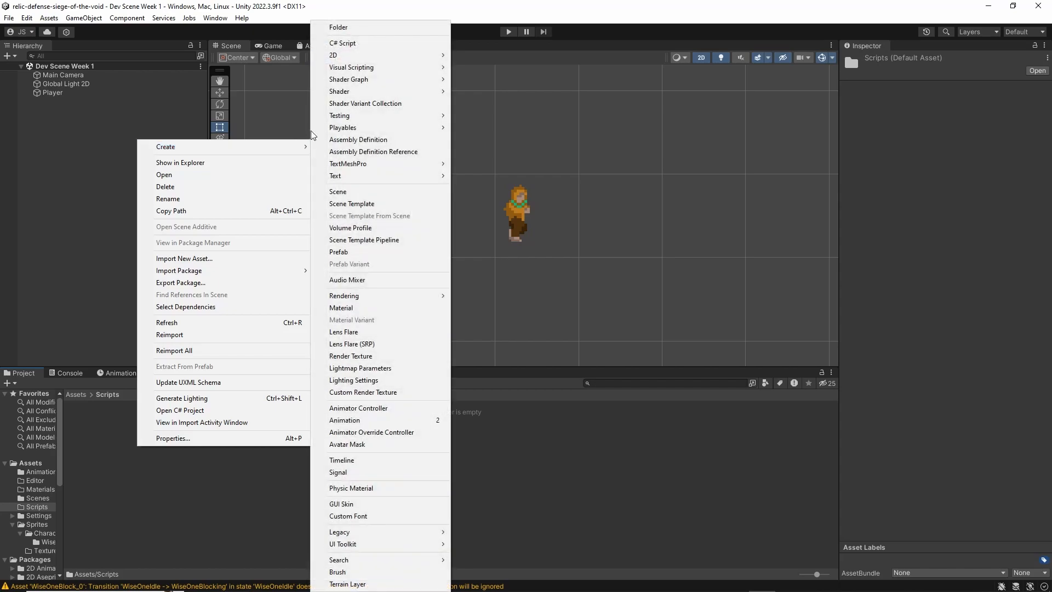
{"action": "left_click", "coordinate": [362, 28]}
{"action": "type", "text": "Player"}
{"action": "key", "text": "Return"}
Create a C# script named PlayerController inside the new Player folder
{"action": "double_click", "coordinate": [84, 441]}
{"action": "right_click", "coordinate": [163, 439]}
{"action": "mouse_move", "coordinate": [272, 137]}
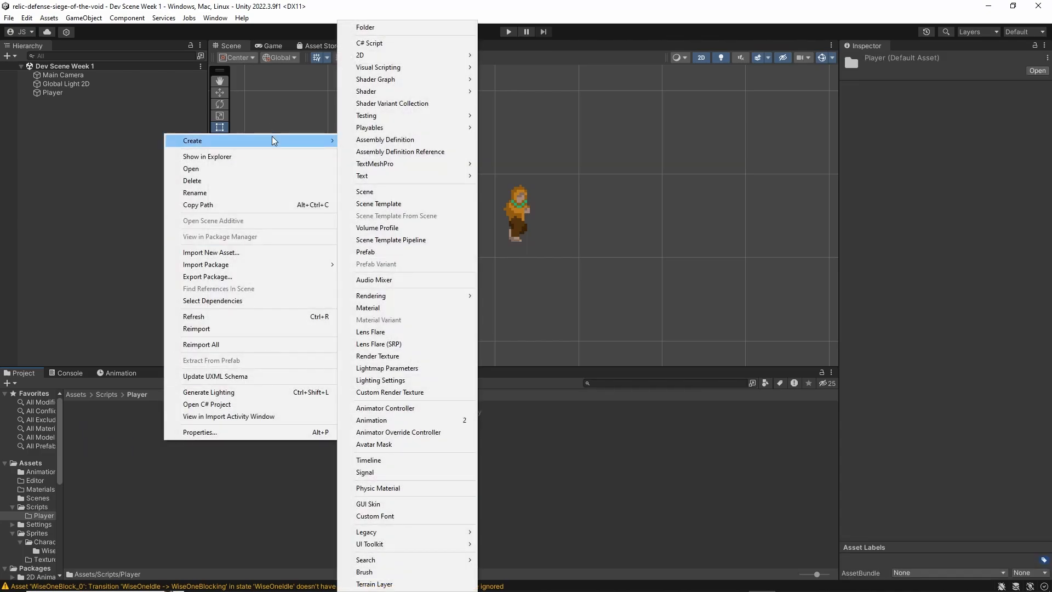
{"action": "left_click", "coordinate": [403, 42]}
{"action": "type", "text": "PlayerController"}
{"action": "key", "text": "Return"}
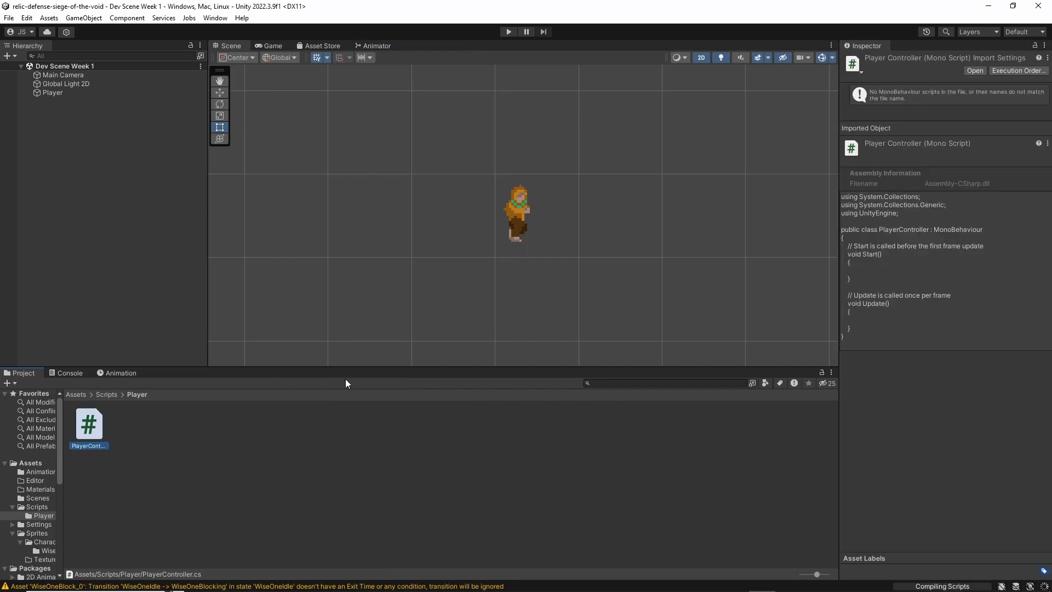
Return to Unity from Visual Studio and open the External Tools preferences showing the external script editor
{"action": "left_click", "coordinate": [26, 21]}
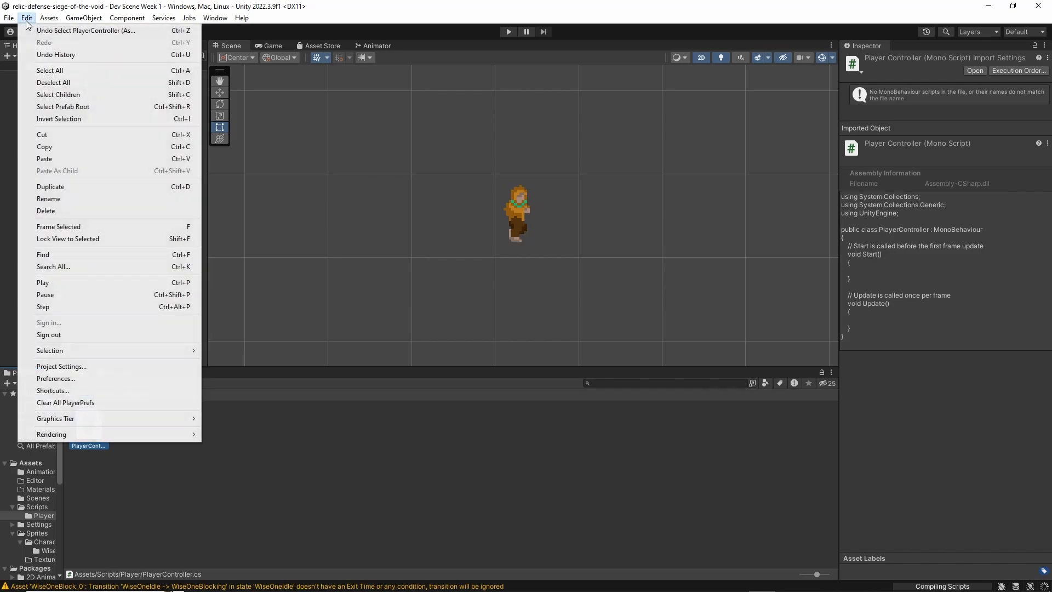
{"action": "left_click", "coordinate": [26, 21]}
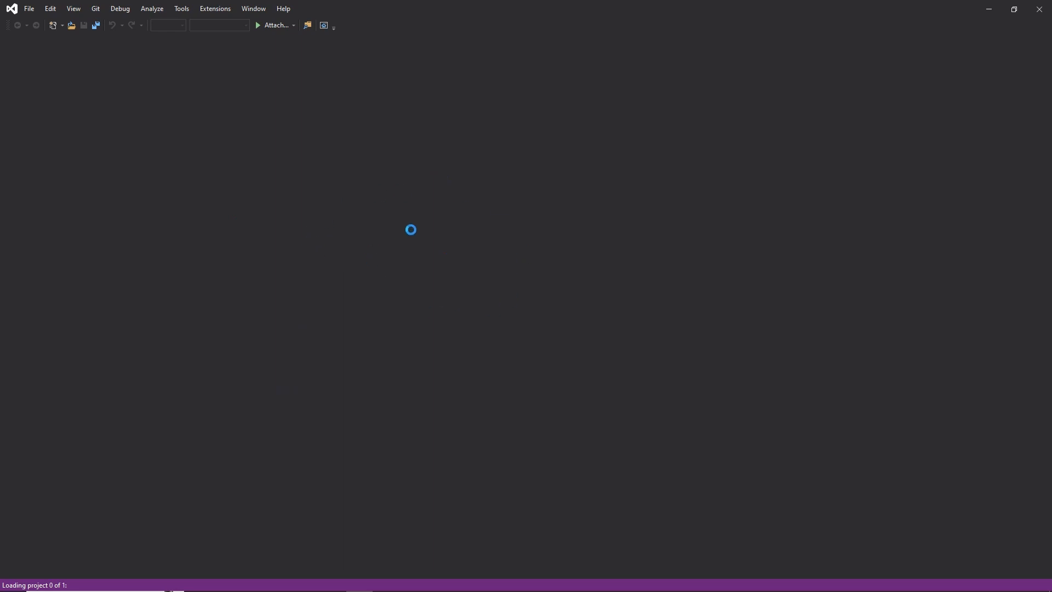
{"action": "key", "text": "alt+Tab"}
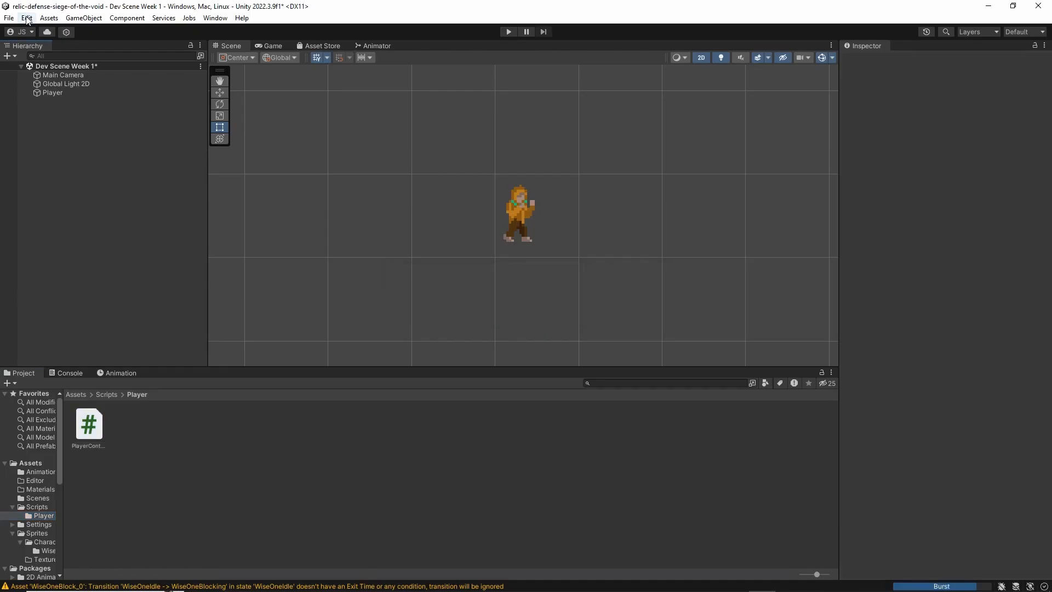
{"action": "left_click", "coordinate": [26, 18]}
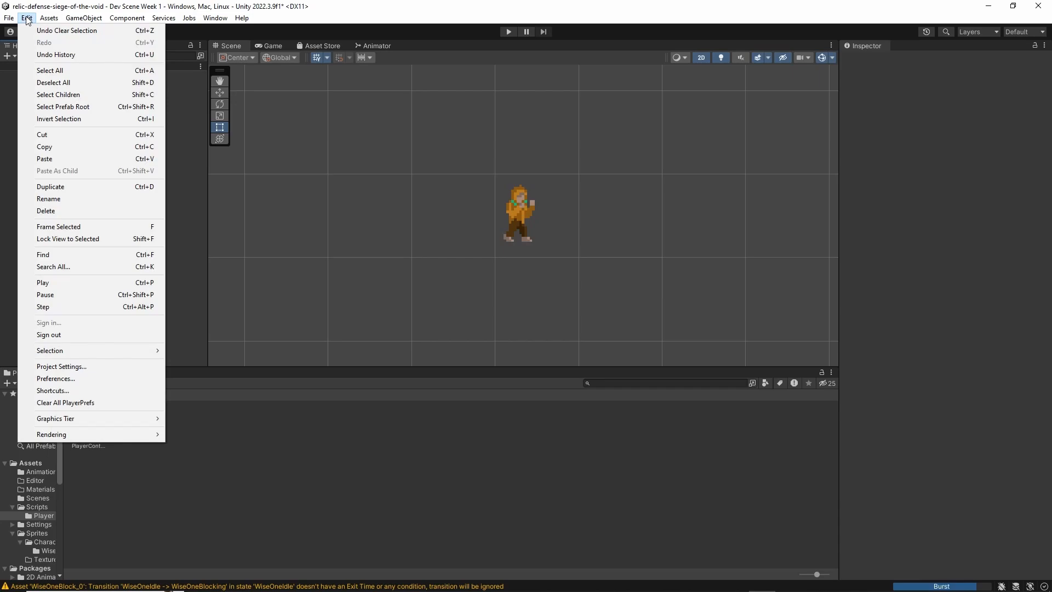
{"action": "left_click", "coordinate": [44, 379]}
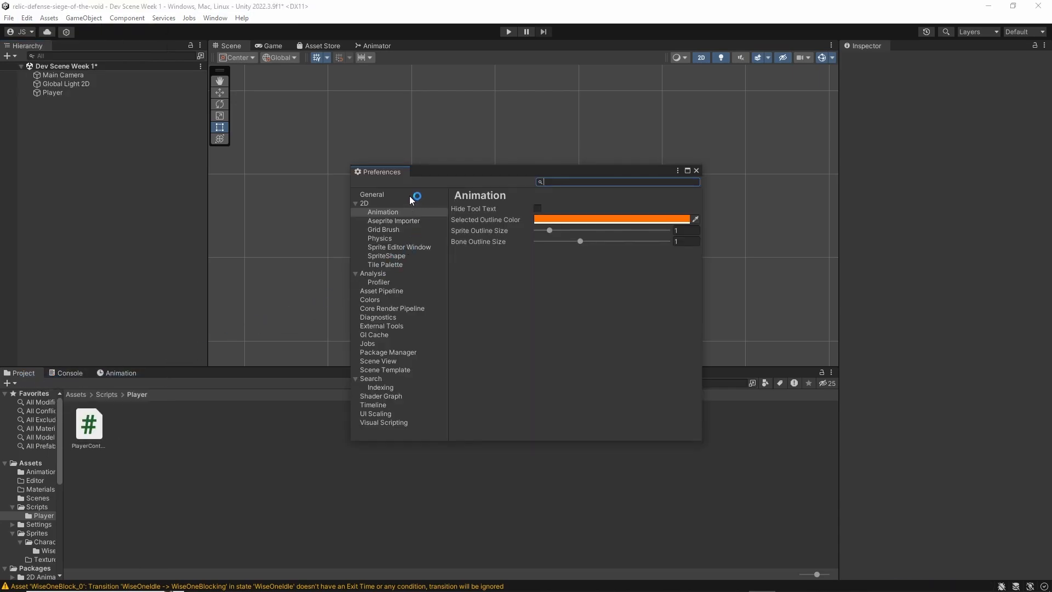
{"action": "left_click", "coordinate": [409, 195]}
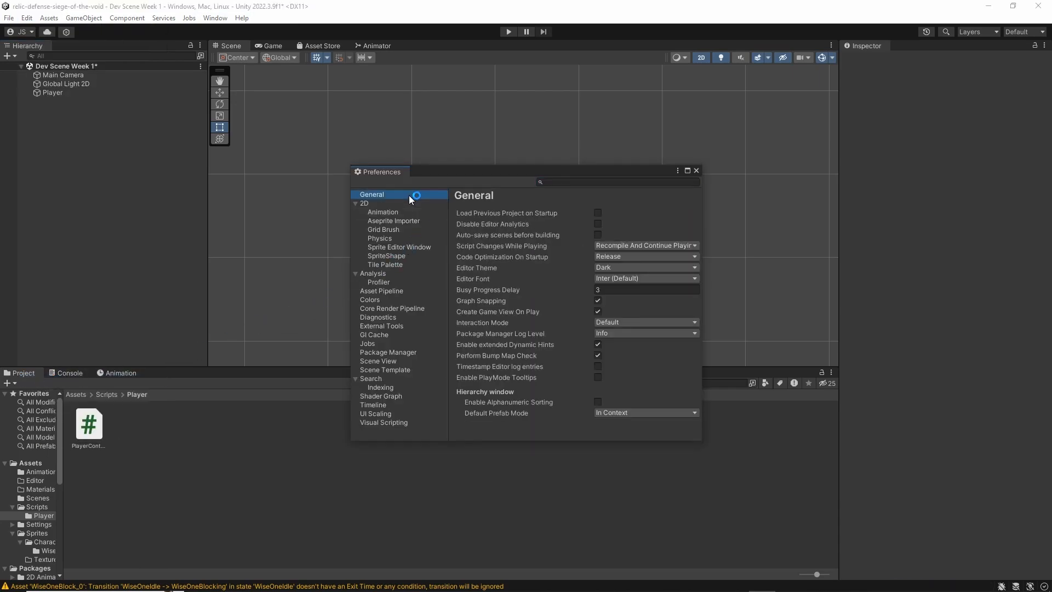
{"action": "left_click", "coordinate": [385, 325]}
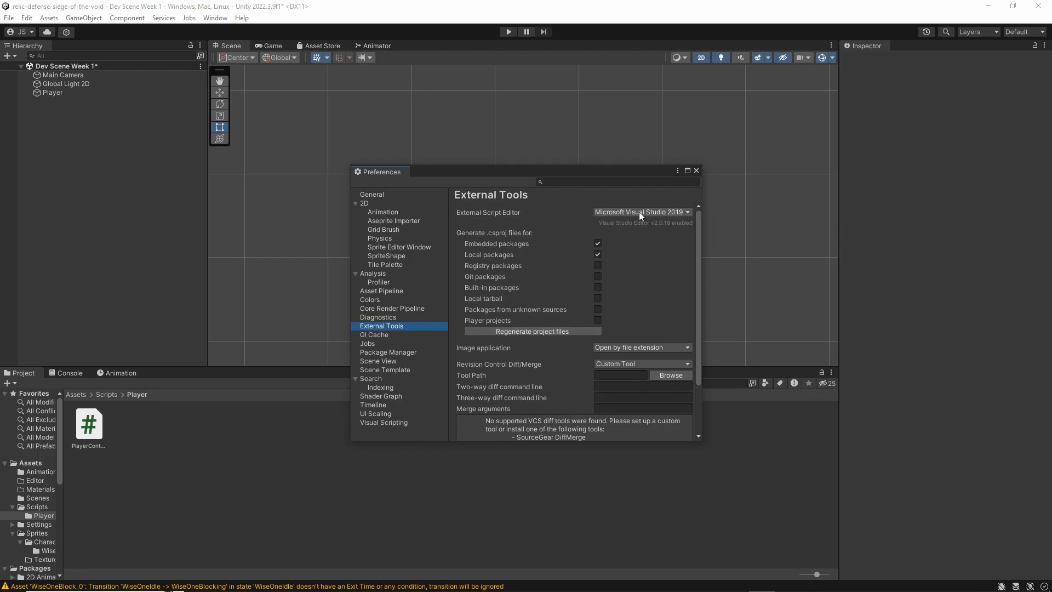
Check the available external script editors, keep Microsoft Visual Studio 2019, close the preferences and open the PlayerController script
{"action": "left_click", "coordinate": [619, 212]}
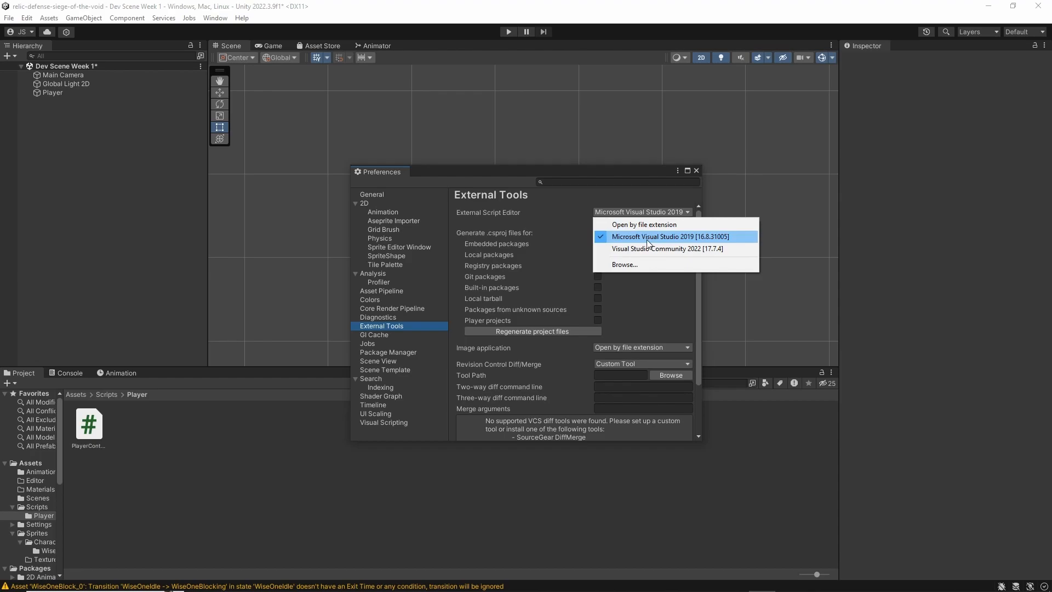
{"action": "left_click", "coordinate": [512, 221]}
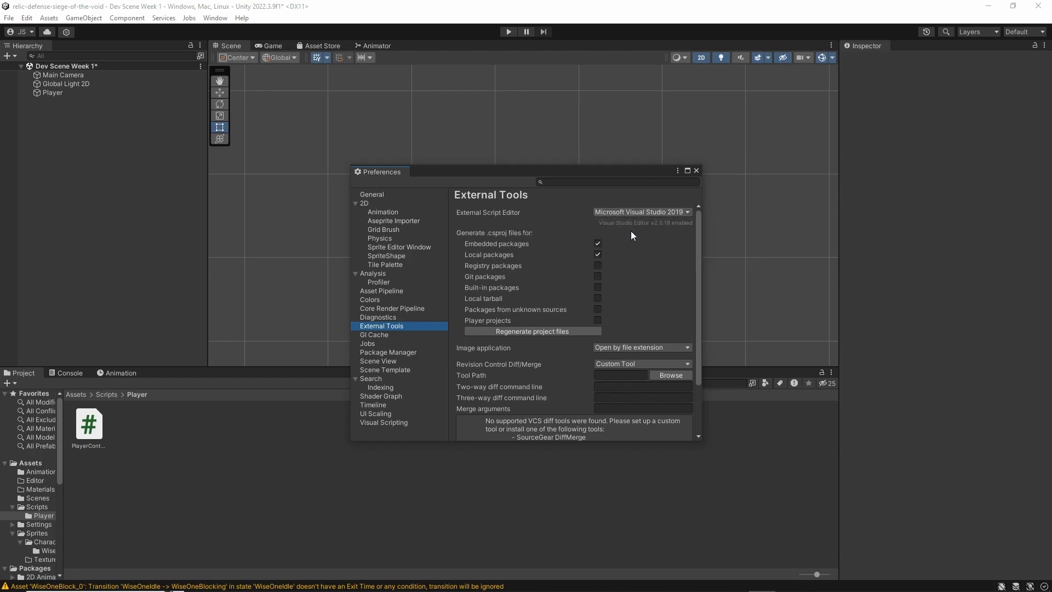
{"action": "left_click", "coordinate": [696, 171]}
{"action": "left_click", "coordinate": [142, 455]}
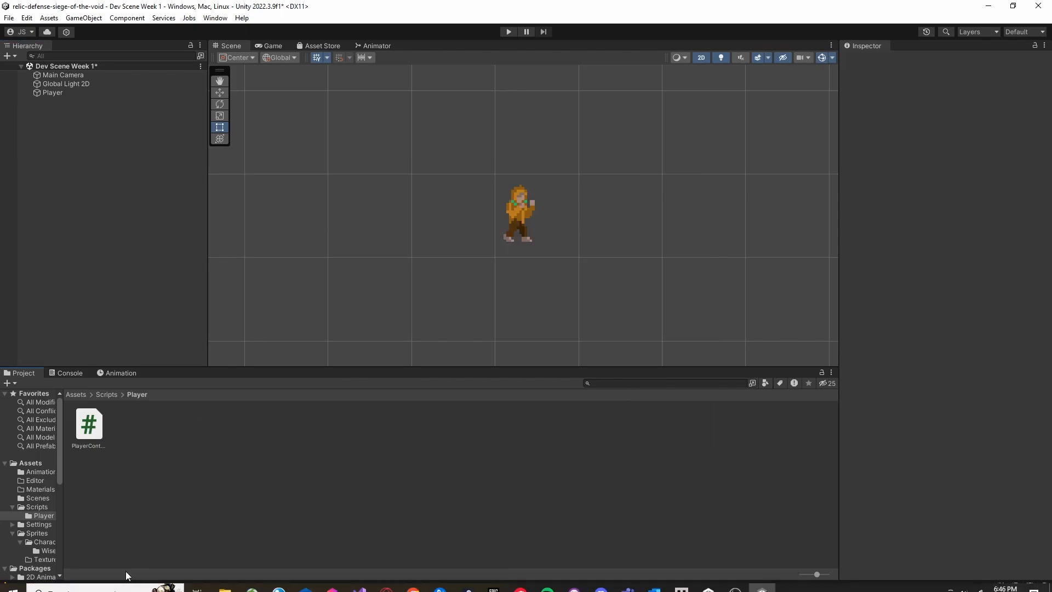
{"action": "double_click", "coordinate": [89, 424]}
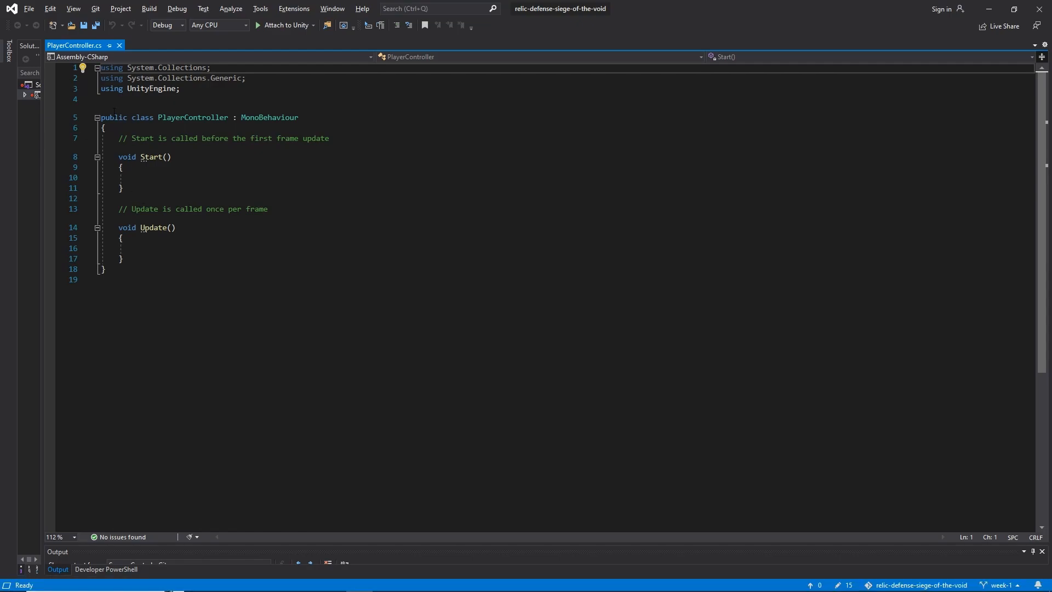
Examine the script's UnityEngine using directive and the PlayerController class declaration with its MonoBehaviour base class
{"action": "left_click_drag", "start_coordinate": [101, 89], "coordinate": [179, 89]}
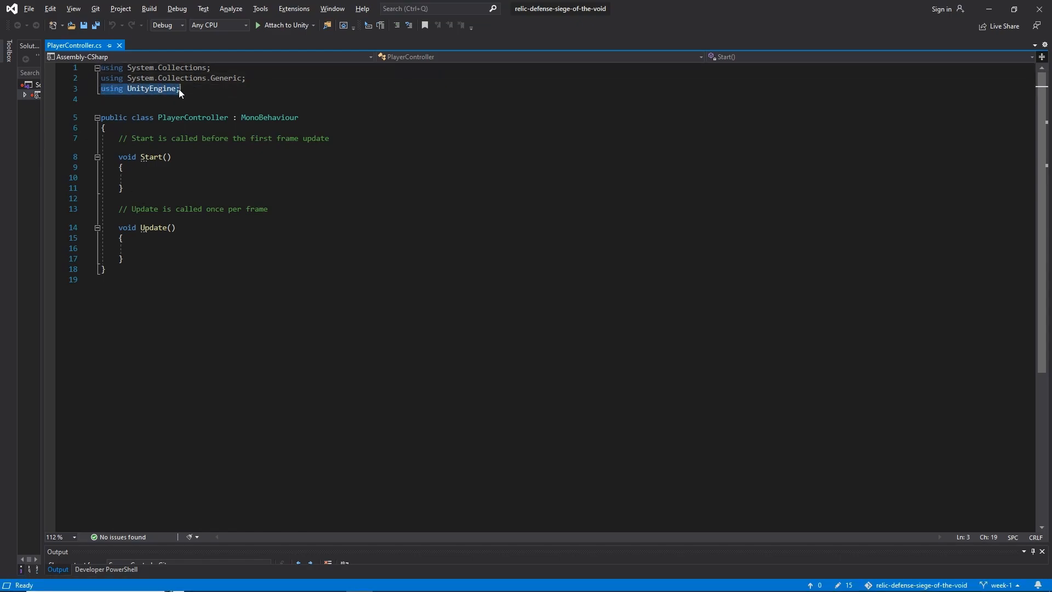
{"action": "left_click", "coordinate": [178, 90]}
{"action": "double_click", "coordinate": [108, 90]}
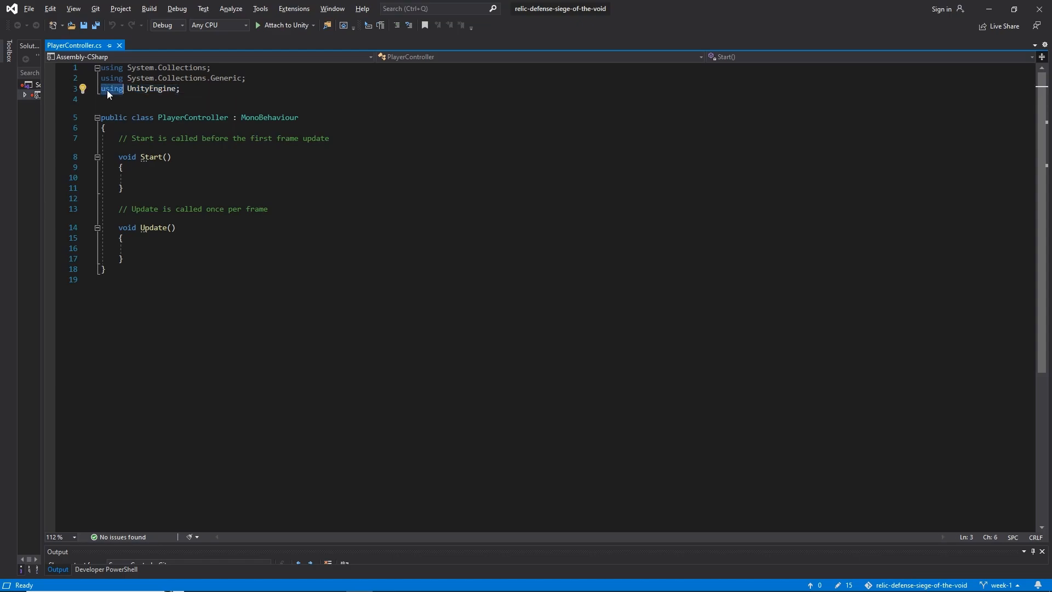
{"action": "double_click", "coordinate": [151, 89]}
{"action": "left_click", "coordinate": [193, 99]}
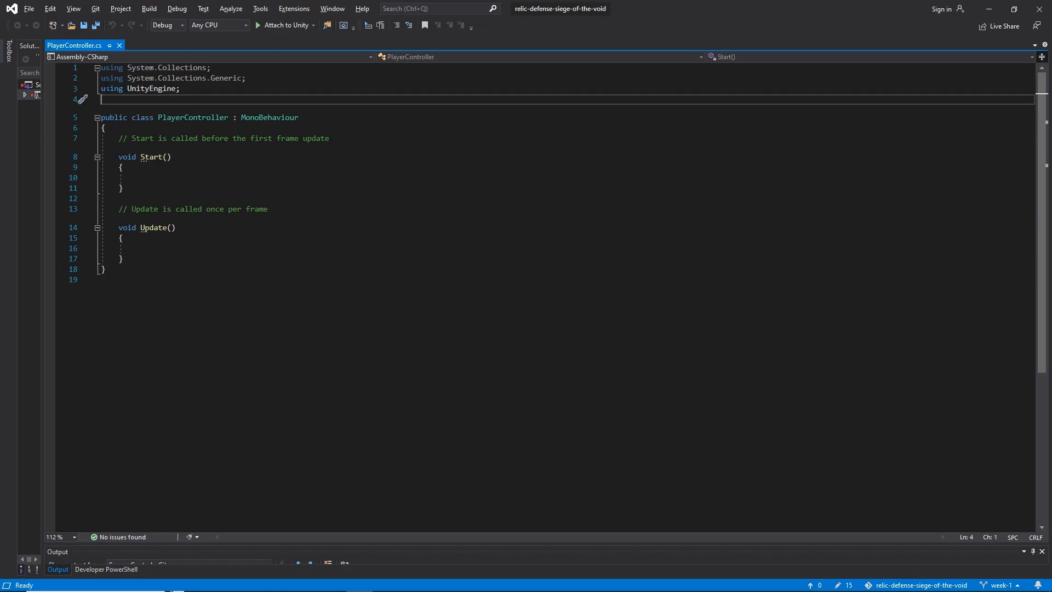
{"action": "left_click", "coordinate": [193, 90]}
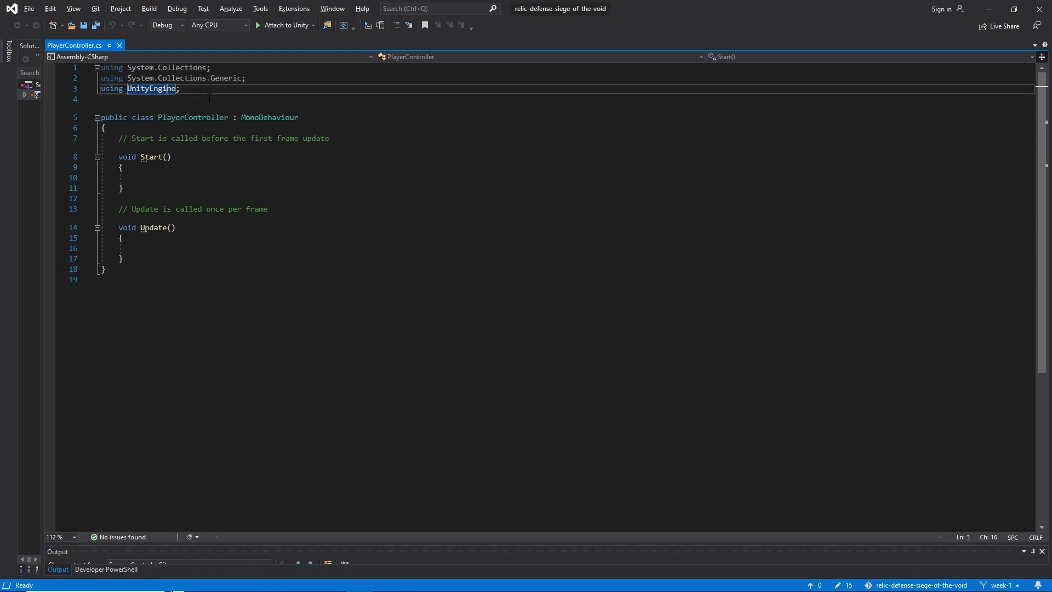
{"action": "left_click_drag", "start_coordinate": [101, 117], "coordinate": [105, 269]}
{"action": "left_click", "coordinate": [106, 269]}
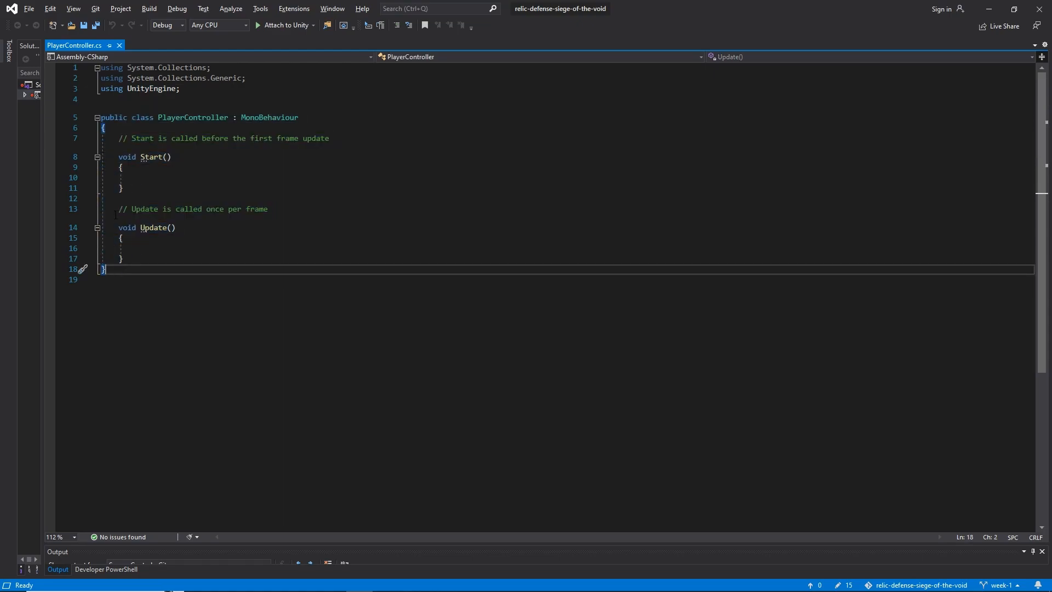
{"action": "left_click", "coordinate": [115, 119]}
{"action": "double_click", "coordinate": [176, 118]}
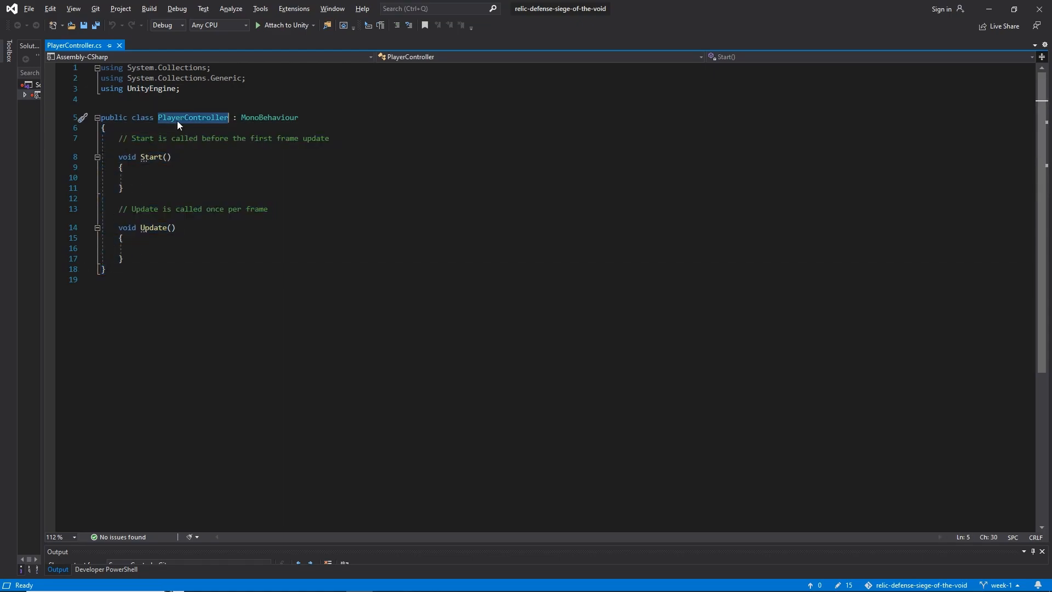
{"action": "double_click", "coordinate": [270, 117]}
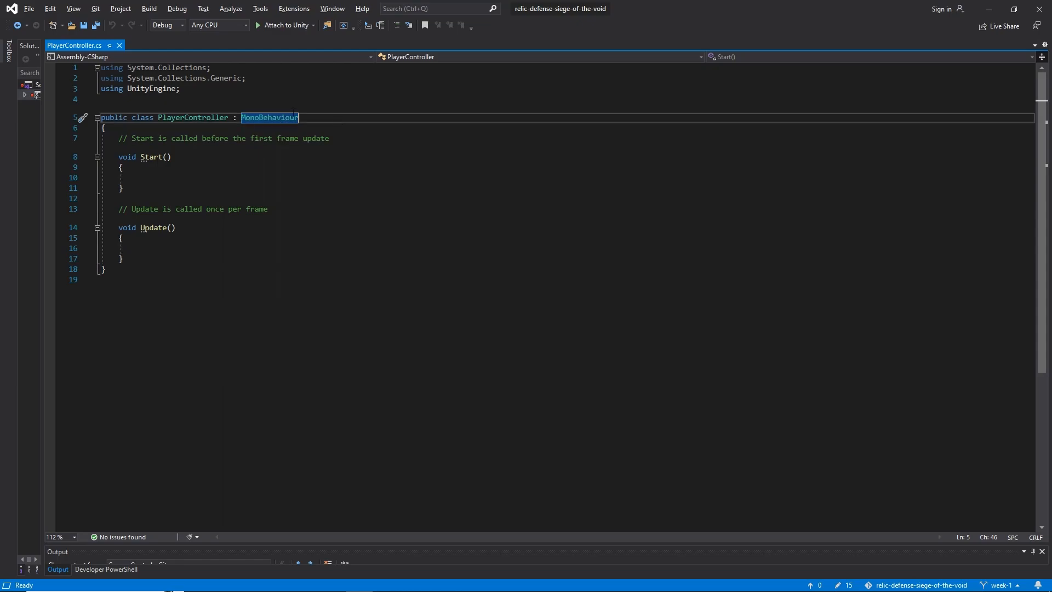
Switch to Unity and select the Player object to review its attached components
{"action": "left_click", "coordinate": [768, 584]}
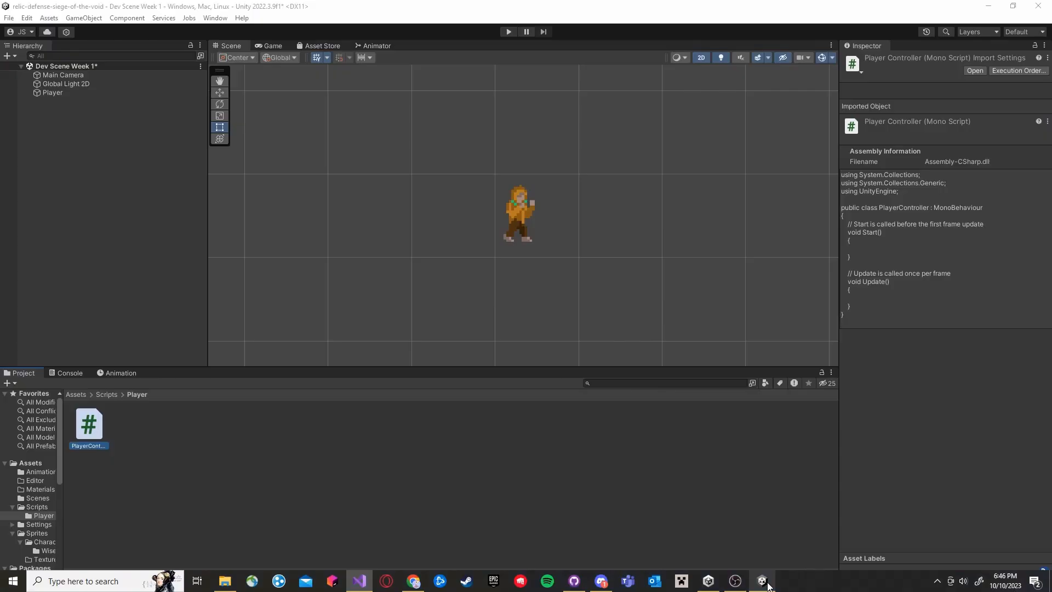
{"action": "left_click", "coordinate": [83, 92]}
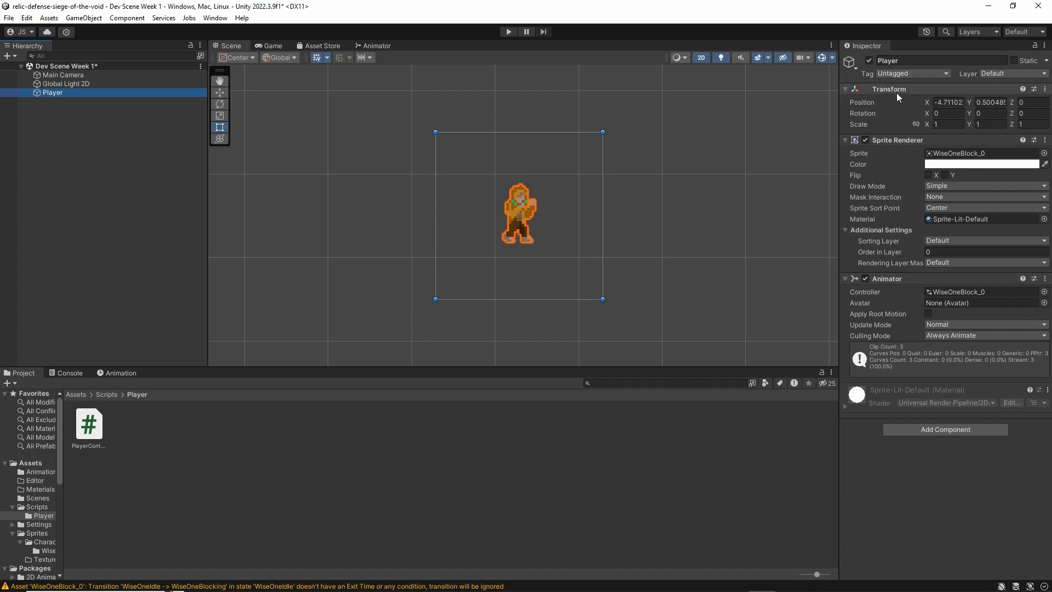
{"action": "key", "text": "alt+Tab"}
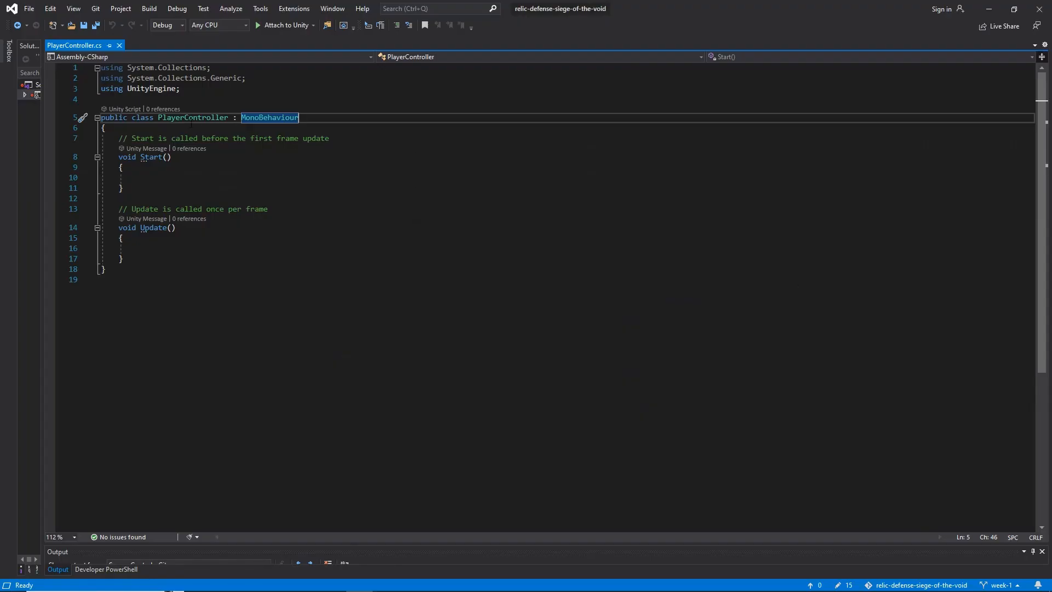
{"action": "key", "text": "alt+Tab"}
{"action": "left_click", "coordinate": [928, 476]}
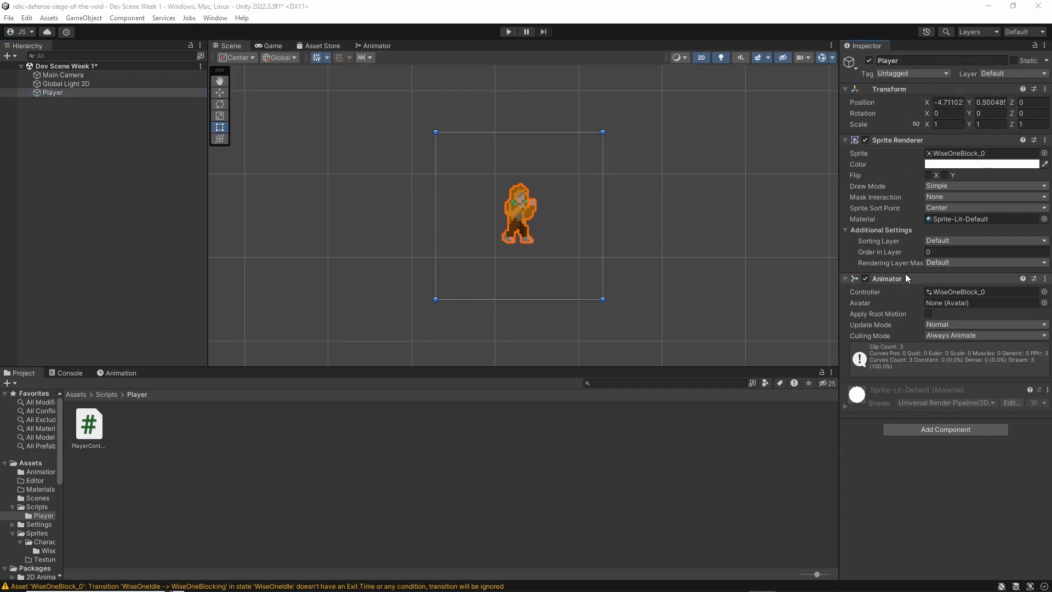
Return to Visual Studio and examine the MonoBehaviour inheritance, the class name and the code enclosed by the class braces
{"action": "key", "text": "alt+Tab"}
{"action": "left_click", "coordinate": [256, 118]}
{"action": "left_click_drag", "start_coordinate": [228, 117], "coordinate": [301, 117]}
{"action": "left_click", "coordinate": [303, 117]}
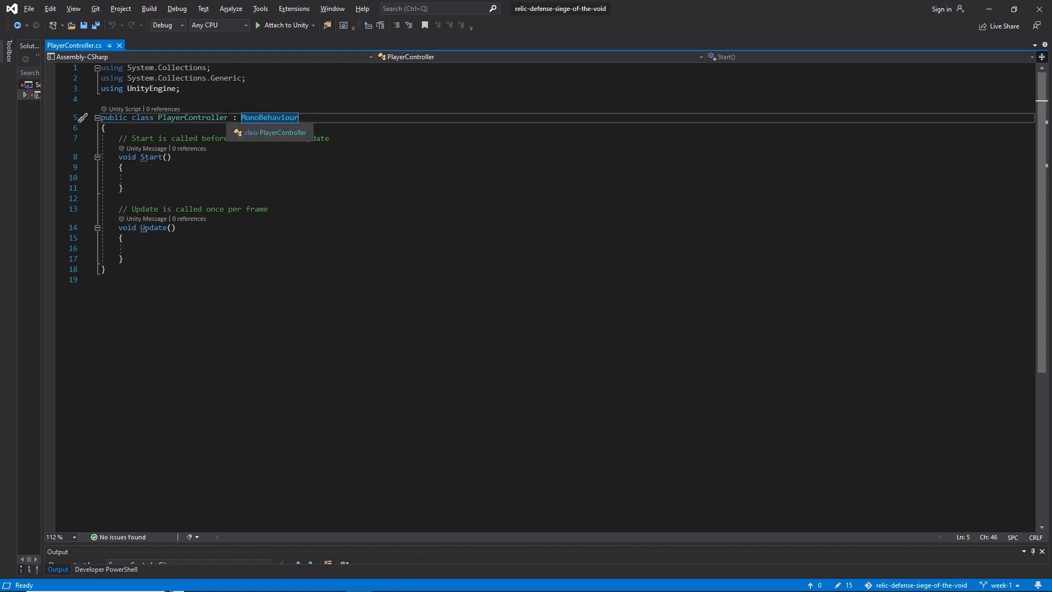
{"action": "left_click", "coordinate": [109, 118]}
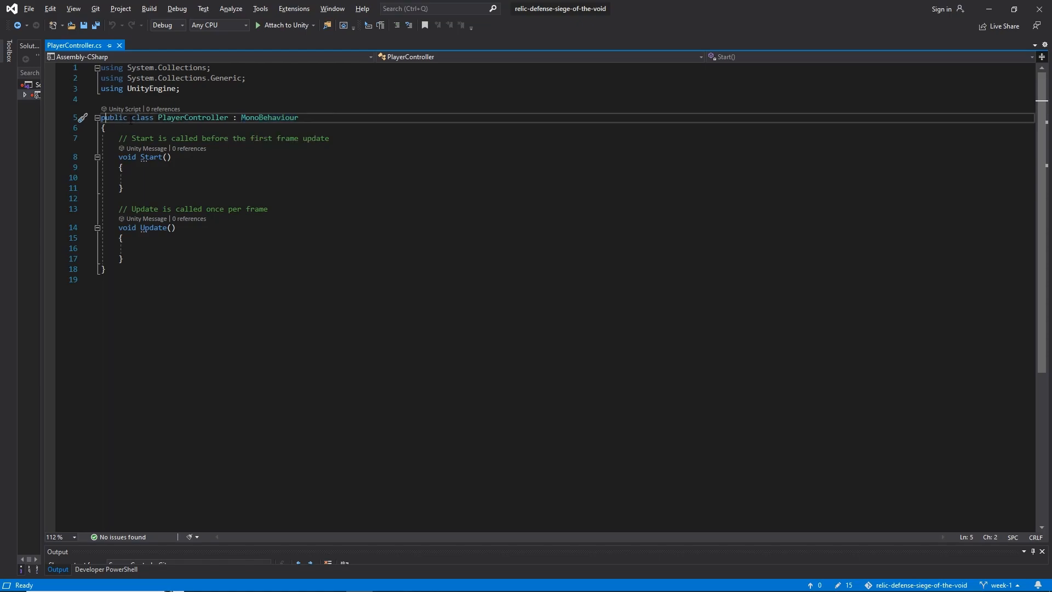
{"action": "left_click", "coordinate": [165, 117]}
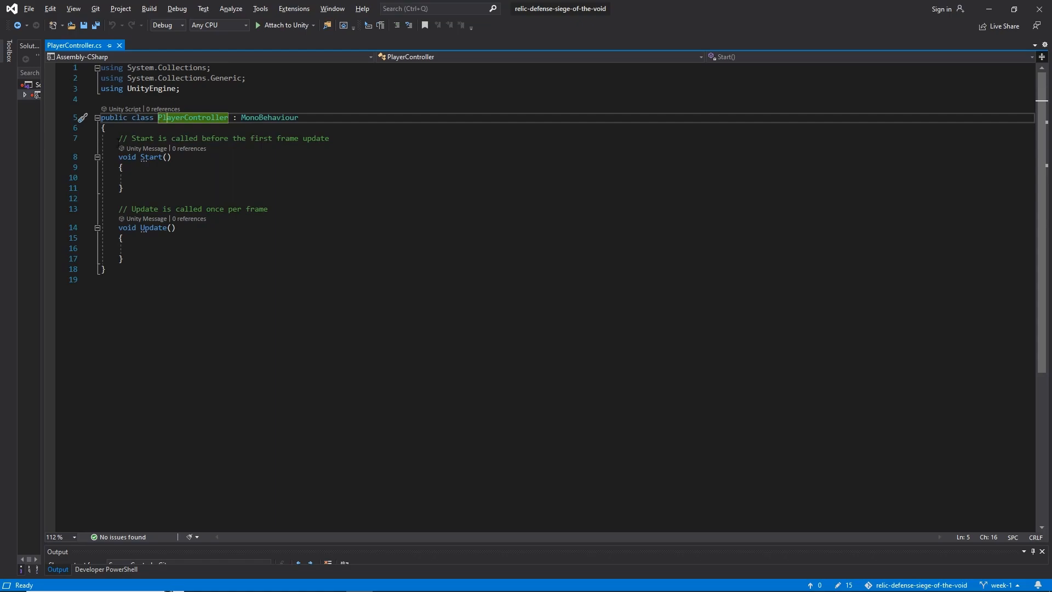
{"action": "left_click", "coordinate": [109, 131]}
{"action": "left_click", "coordinate": [114, 279]}
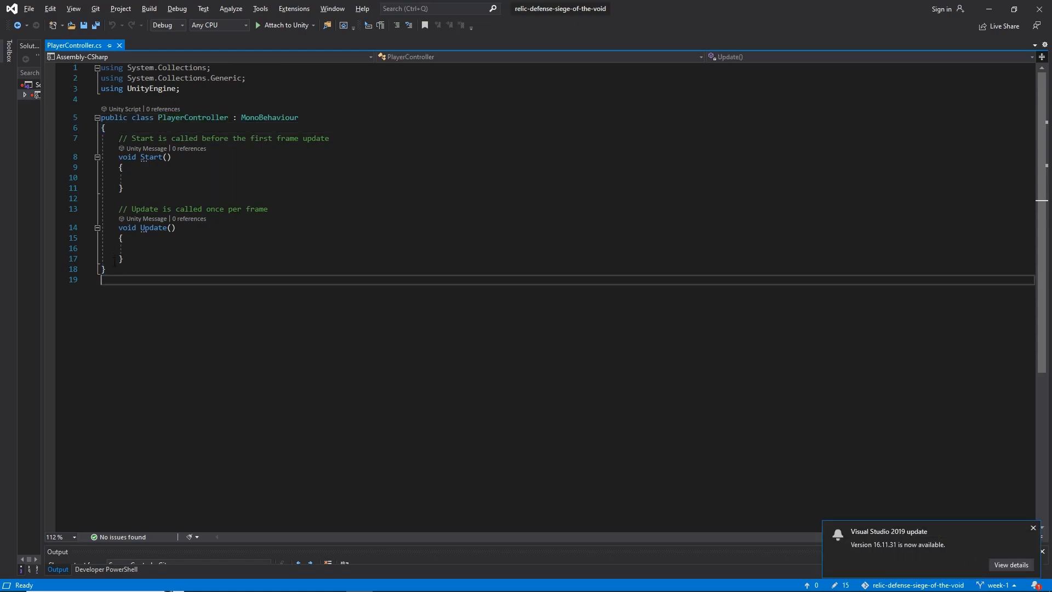
{"action": "left_click_drag", "start_coordinate": [119, 139], "coordinate": [123, 259]}
{"action": "left_click", "coordinate": [124, 259]}
{"action": "left_click_drag", "start_coordinate": [119, 138], "coordinate": [124, 259]}
{"action": "left_click", "coordinate": [124, 259]}
{"action": "left_click", "coordinate": [197, 117]}
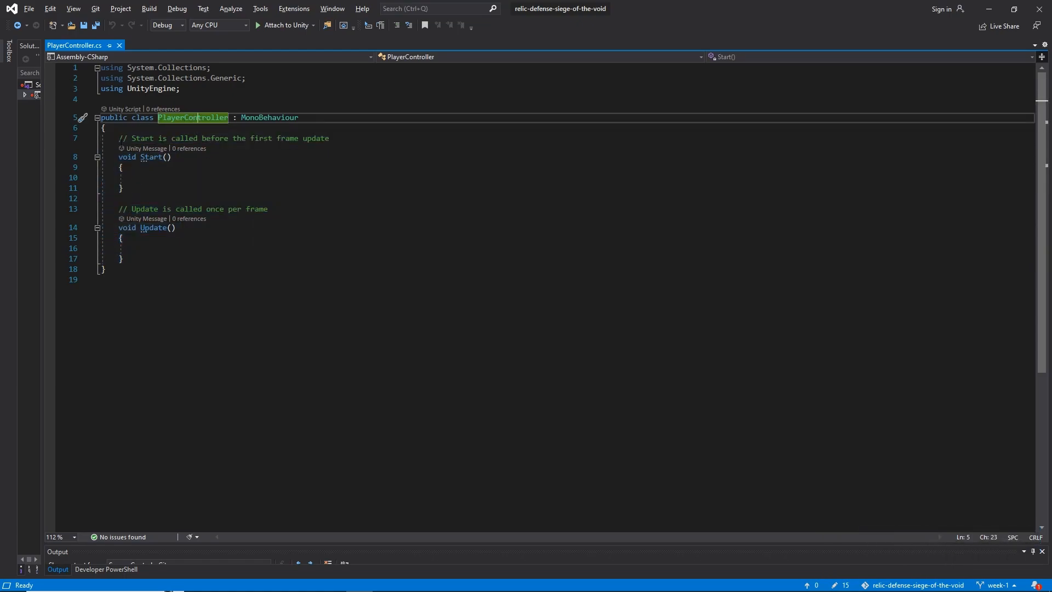
Examine the Start and Update methods, their parentheses and bodies, and how they relate to MonoBehaviour and the Player object in Unity
{"action": "left_click", "coordinate": [119, 138]}
{"action": "left_click", "coordinate": [132, 187]}
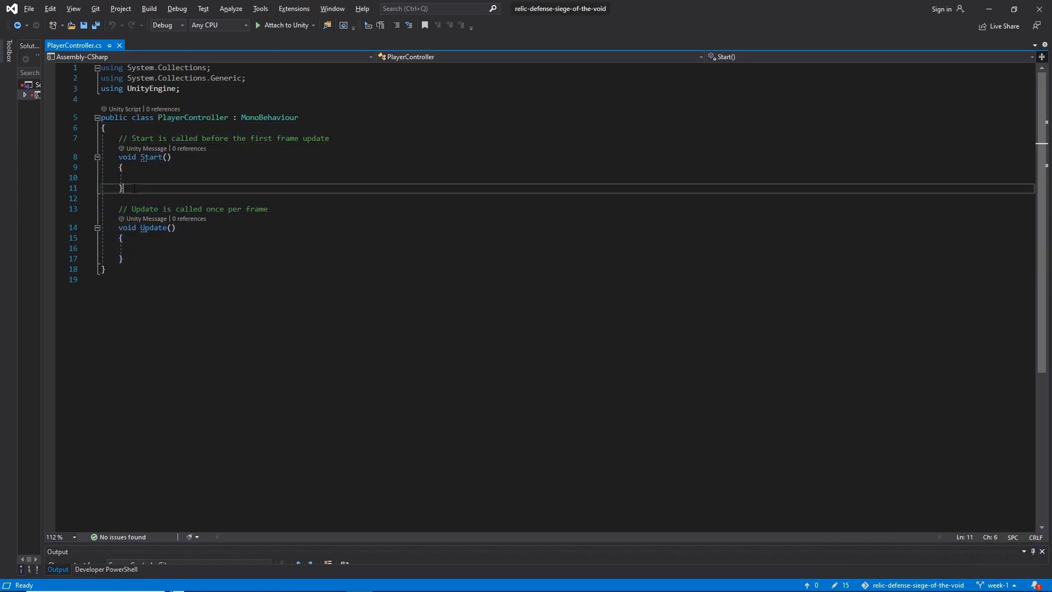
{"action": "left_click", "coordinate": [155, 233]}
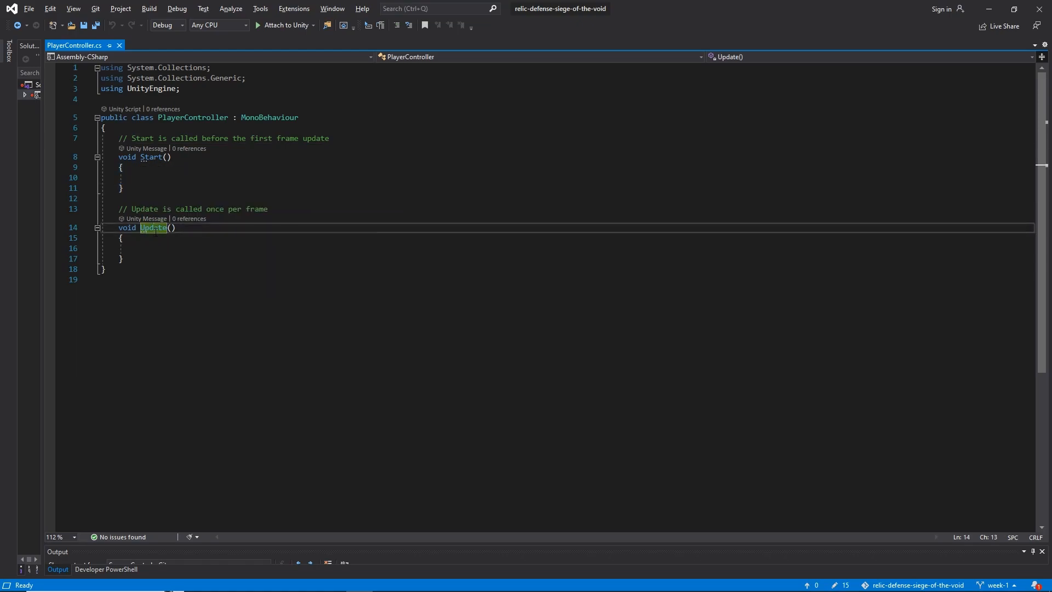
{"action": "left_click_drag", "start_coordinate": [170, 157], "coordinate": [168, 157]}
{"action": "left_click", "coordinate": [164, 157]}
{"action": "left_click", "coordinate": [172, 157]}
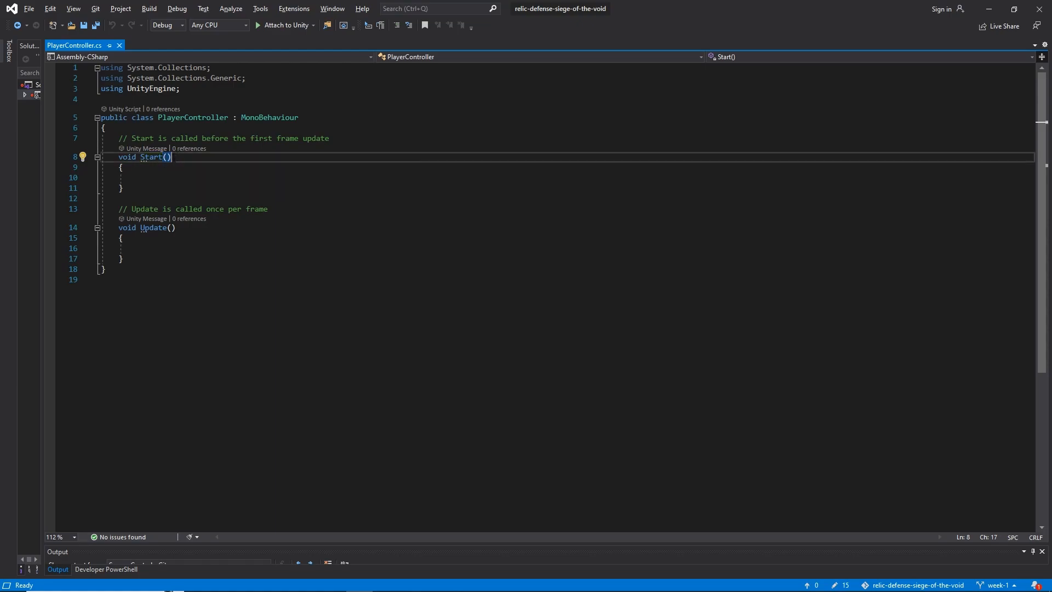
{"action": "key", "text": "Down"}
{"action": "key", "text": "Down"}
{"action": "key", "text": "Down"}
{"action": "key", "text": "Up"}
{"action": "key", "text": "Up"}
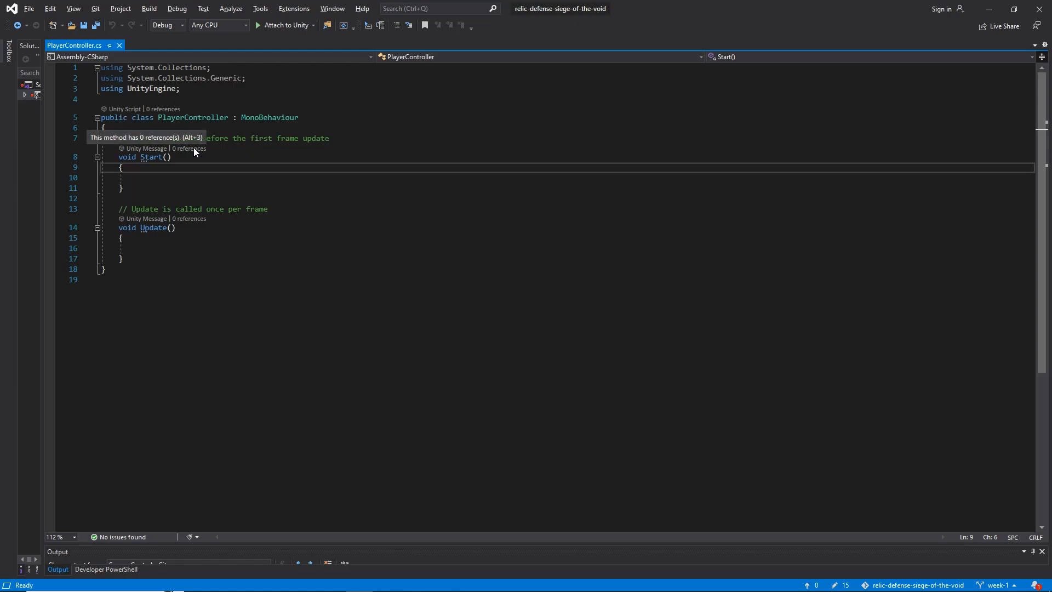
{"action": "left_click", "coordinate": [153, 258]}
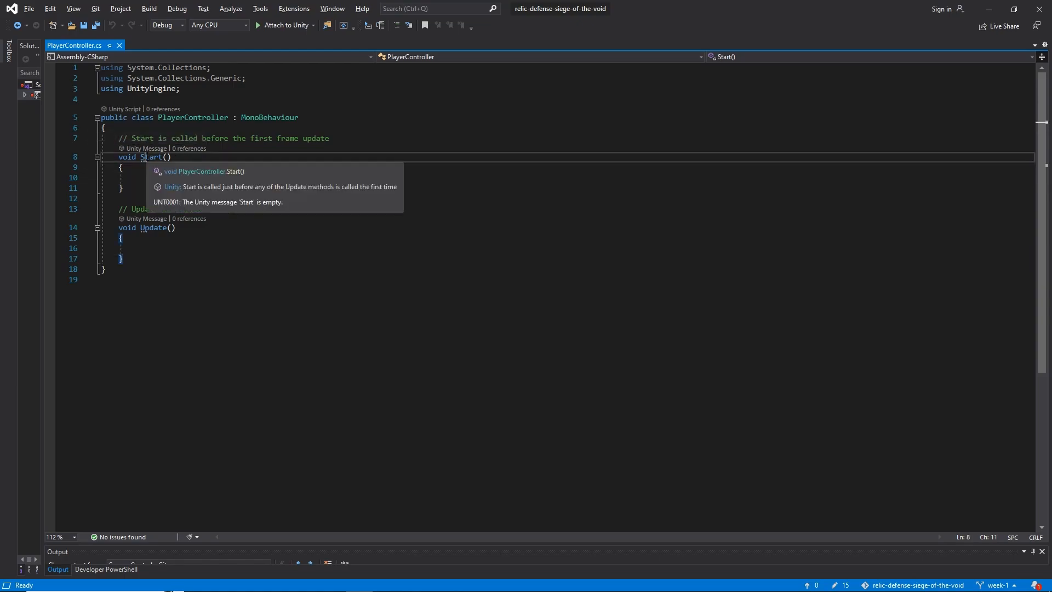
{"action": "left_click", "coordinate": [153, 227]}
{"action": "left_click", "coordinate": [147, 264]}
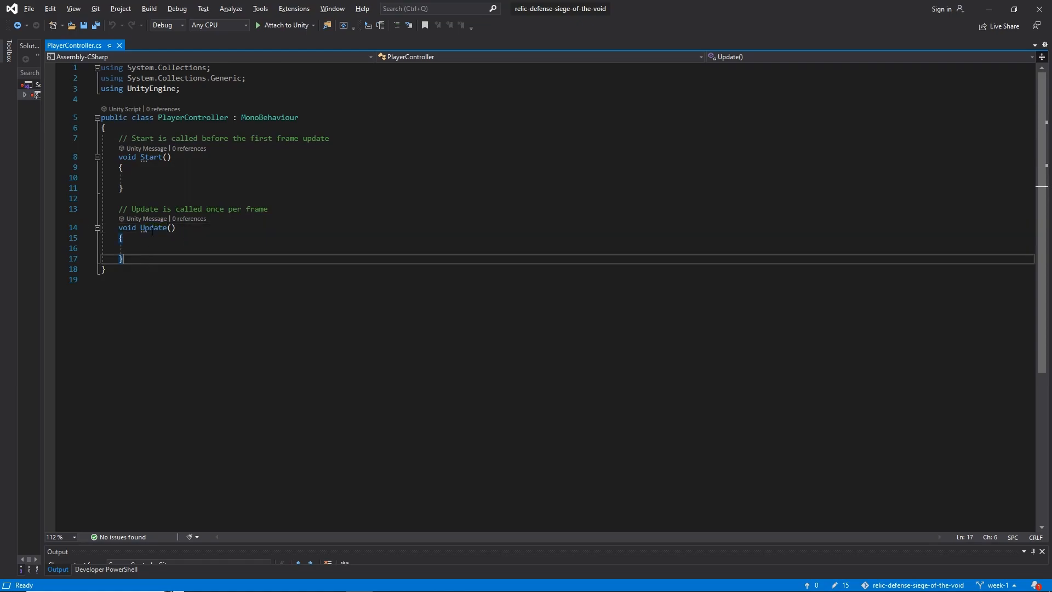
{"action": "left_click", "coordinate": [269, 117]}
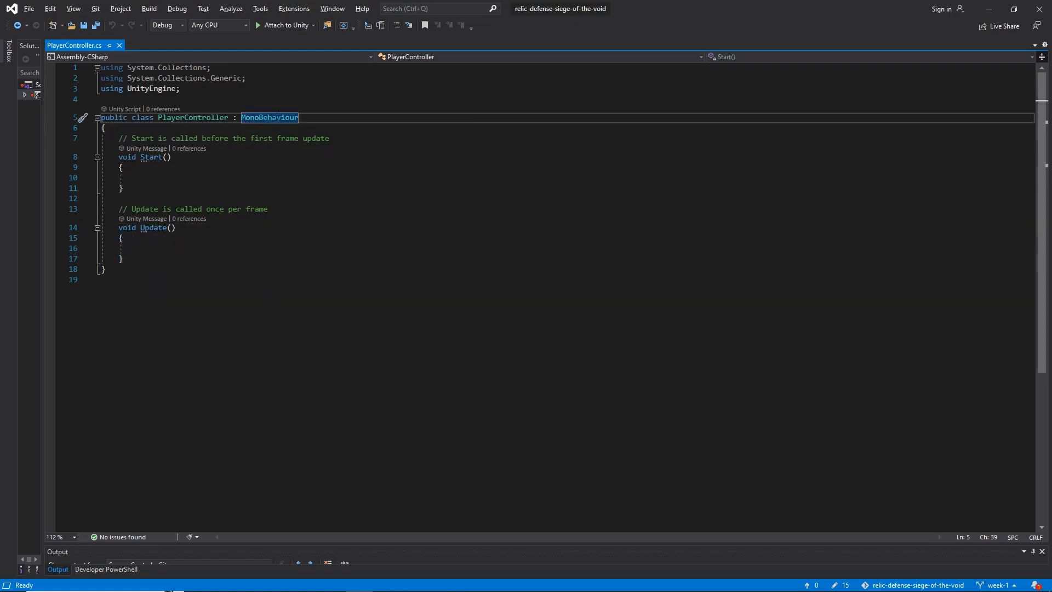
{"action": "key", "text": "alt+Tab"}
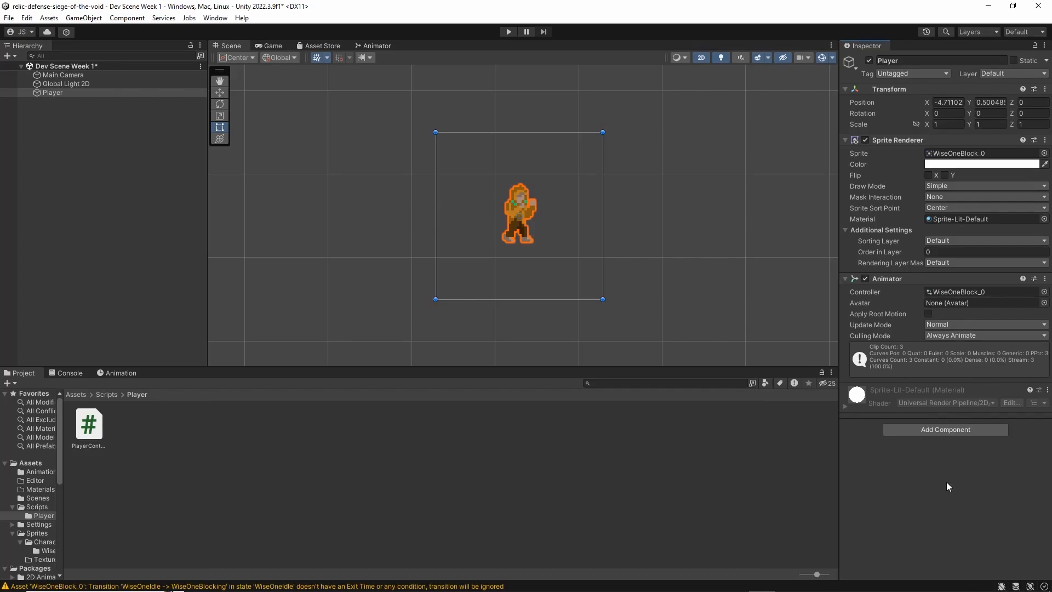
{"action": "key", "text": "alt+Tab"}
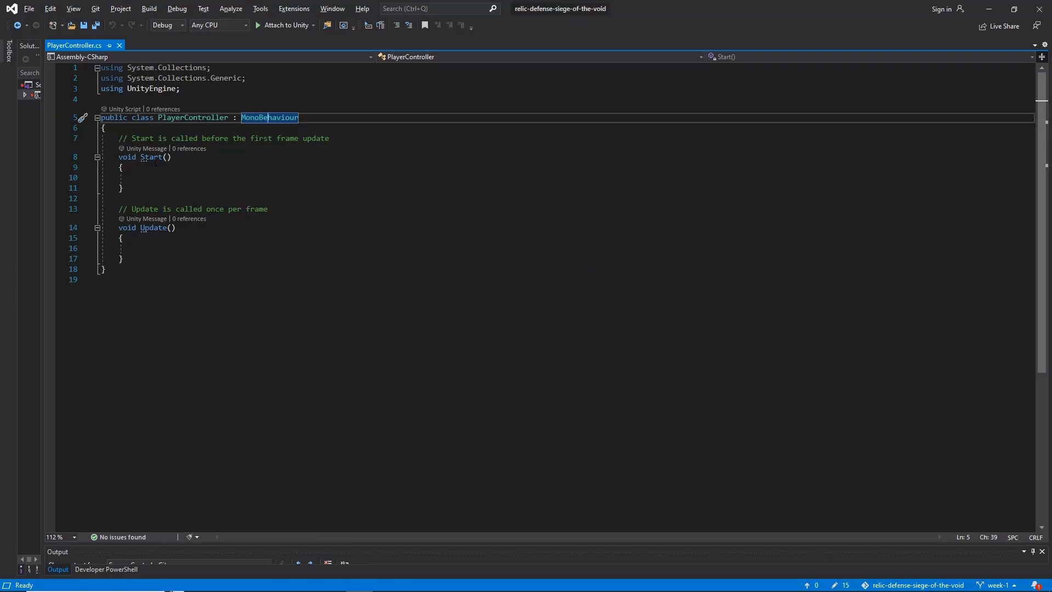
Add an empty private void FixedUpdate method below Update in the PlayerController class
{"action": "left_click", "coordinate": [149, 158]}
{"action": "left_click", "coordinate": [154, 227]}
{"action": "left_click", "coordinate": [153, 248]}
{"action": "left_click", "coordinate": [144, 262]}
{"action": "key", "text": "Return"}
{"action": "key", "text": "Return"}
{"action": "type", "text": "Fixed"}
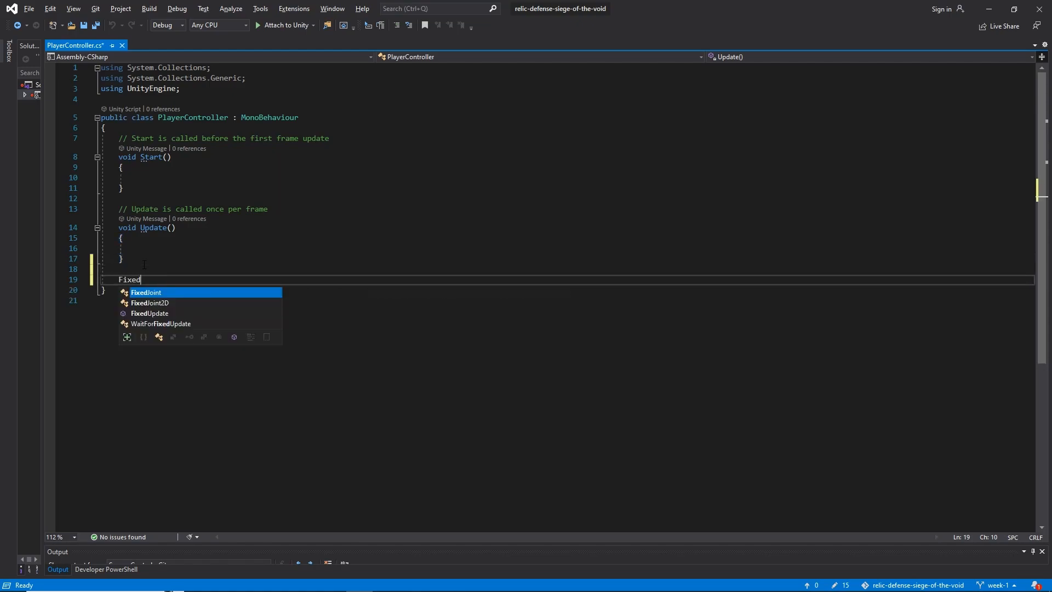
{"action": "type", "text": "upd"}
{"action": "key", "text": "Tab"}
Add an empty private void Awake method below FixedUpdate
{"action": "key", "text": "Down"}
{"action": "key", "text": "Return"}
{"action": "key", "text": "Return"}
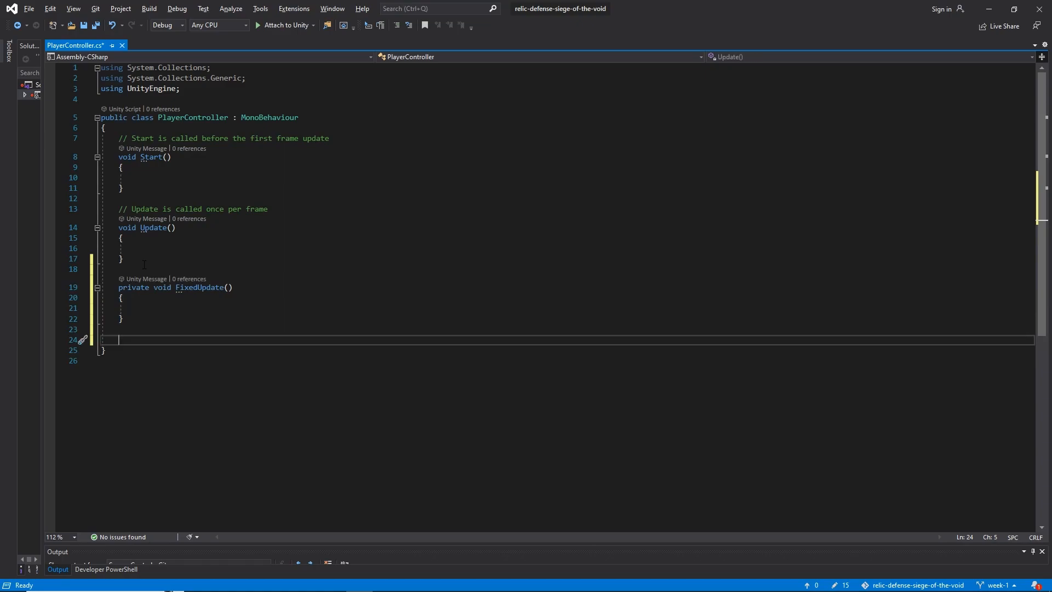
{"action": "type", "text": "awake"}
{"action": "key", "text": "Tab"}
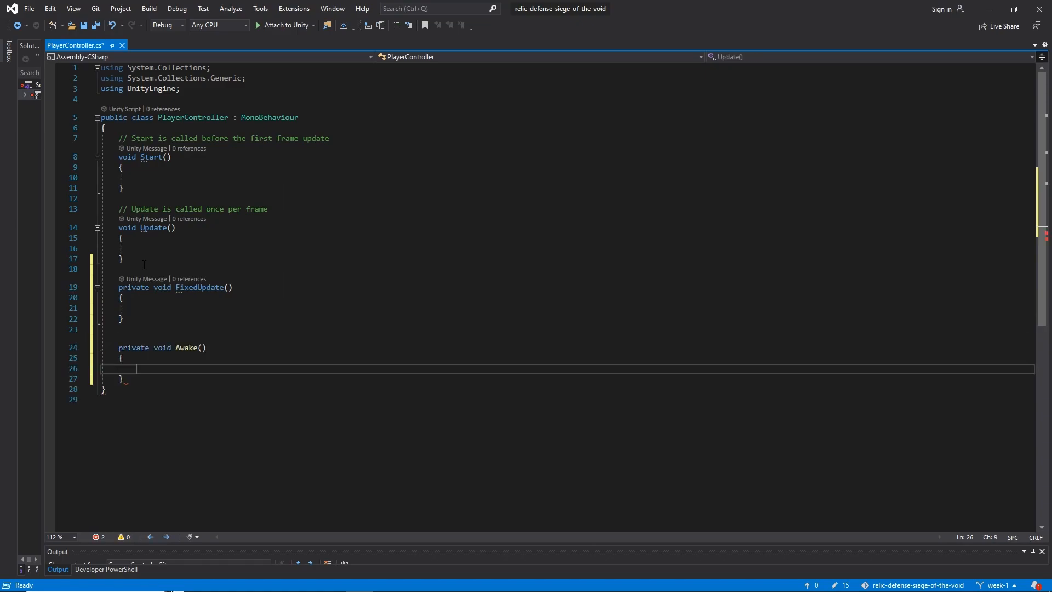
Move the Awake method to the beginning of the class above Start, with a blank line separating it from Start's comment
{"action": "left_click", "coordinate": [202, 287]}
{"action": "left_click", "coordinate": [154, 227]}
{"action": "left_click", "coordinate": [149, 157]}
{"action": "left_click", "coordinate": [203, 287]}
{"action": "left_click_drag", "start_coordinate": [124, 378], "coordinate": [135, 322]}
{"action": "key", "text": "ctrl+c"}
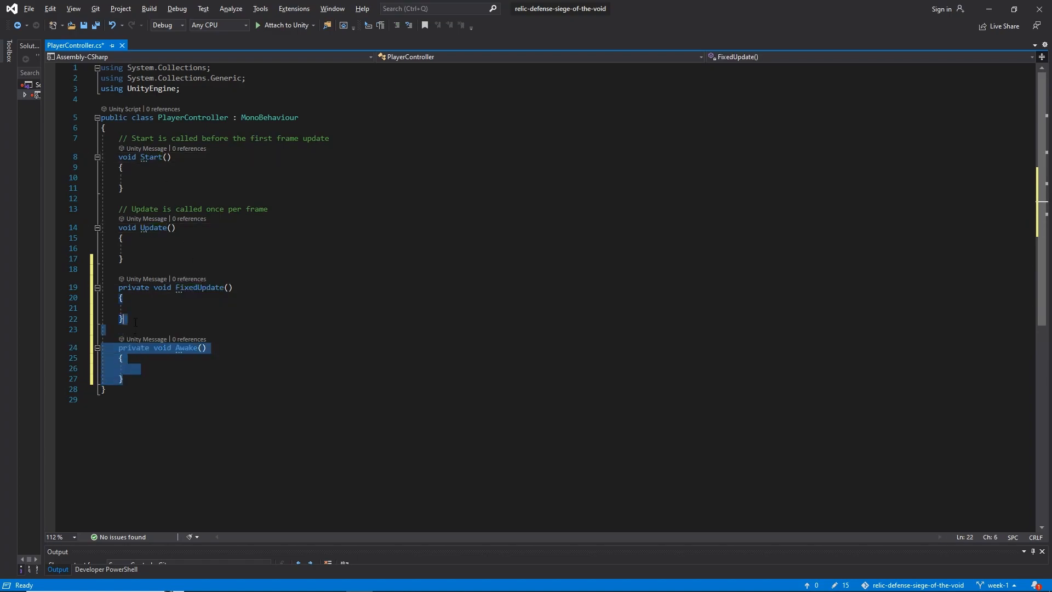
{"action": "key", "text": "Delete"}
{"action": "left_click", "coordinate": [153, 127]}
{"action": "key", "text": "ctrl+v"}
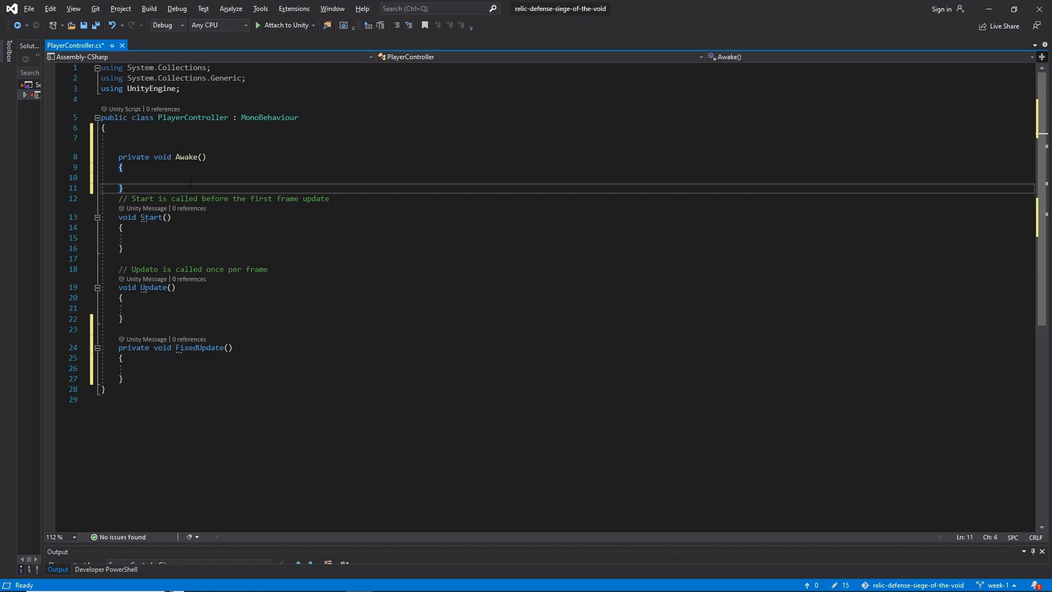
{"action": "key", "text": "Return"}
{"action": "left_click", "coordinate": [152, 146]}
{"action": "left_click", "coordinate": [188, 157]}
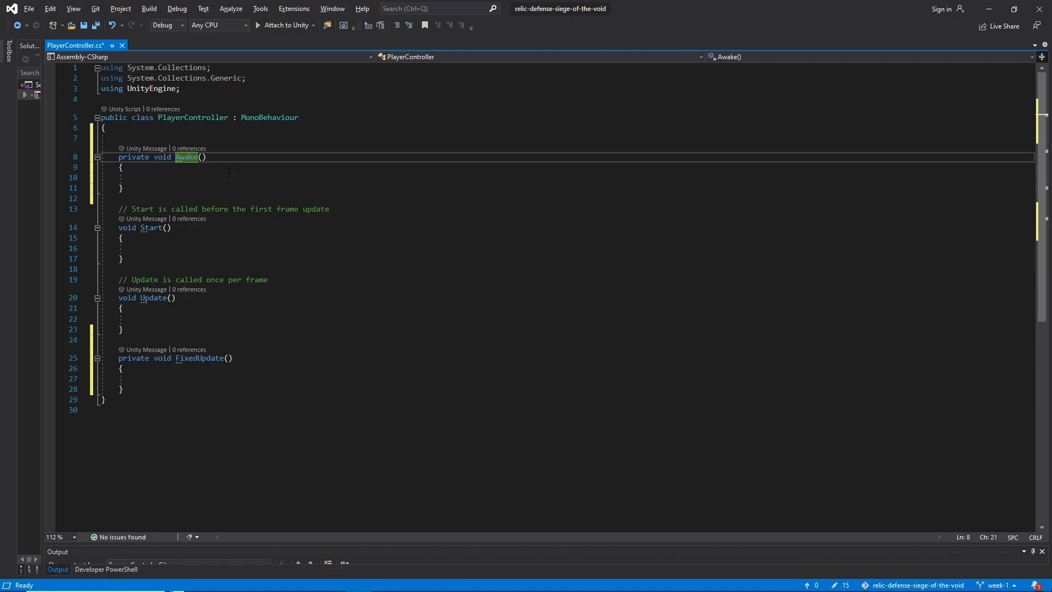
Examine the Awake, Start, Update and FixedUpdate methods, comparing their order and the Update and FixedUpdate blocks
{"action": "left_click", "coordinate": [158, 227]}
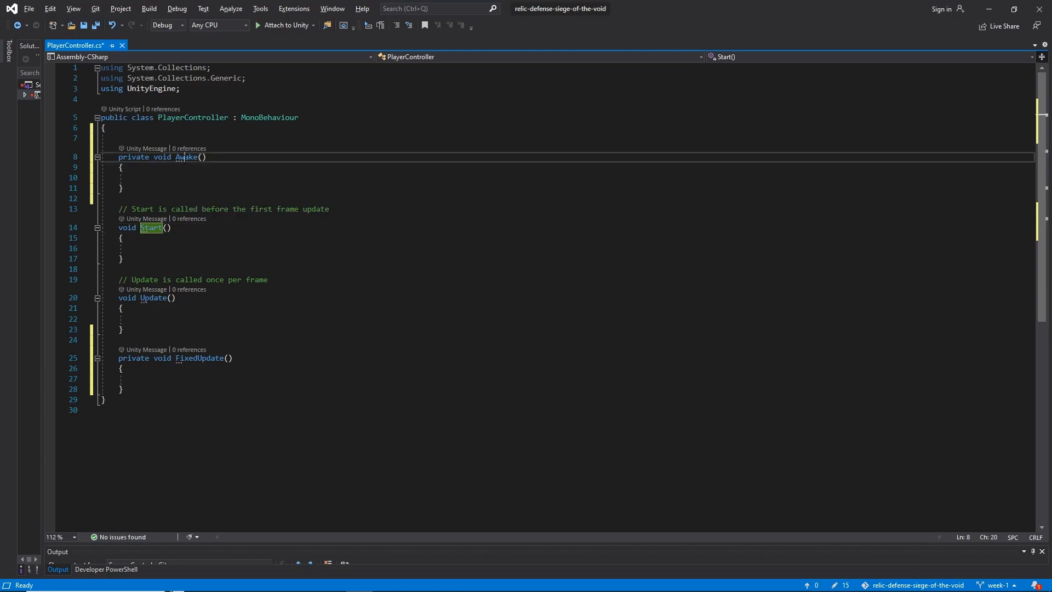
{"action": "left_click", "coordinate": [189, 158]}
{"action": "left_click", "coordinate": [154, 229]}
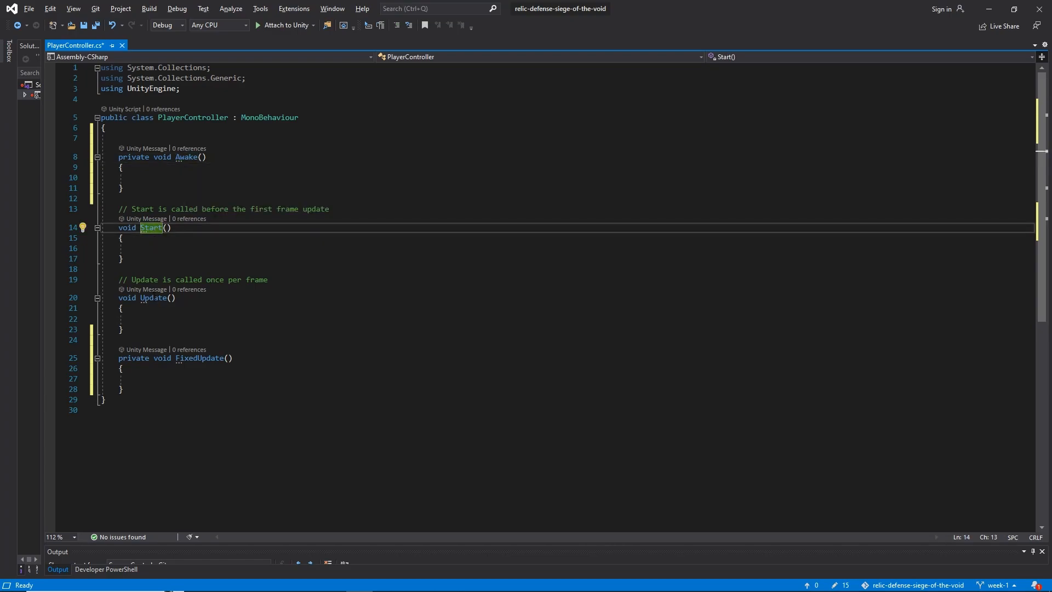
{"action": "left_click", "coordinate": [155, 298]}
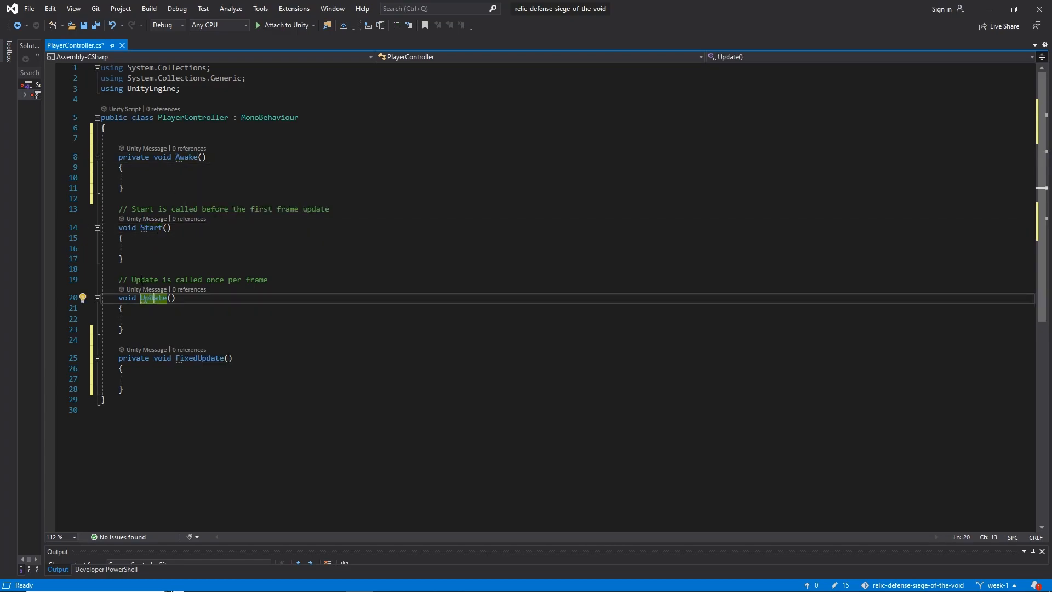
{"action": "left_click_drag", "start_coordinate": [118, 279], "coordinate": [146, 387]}
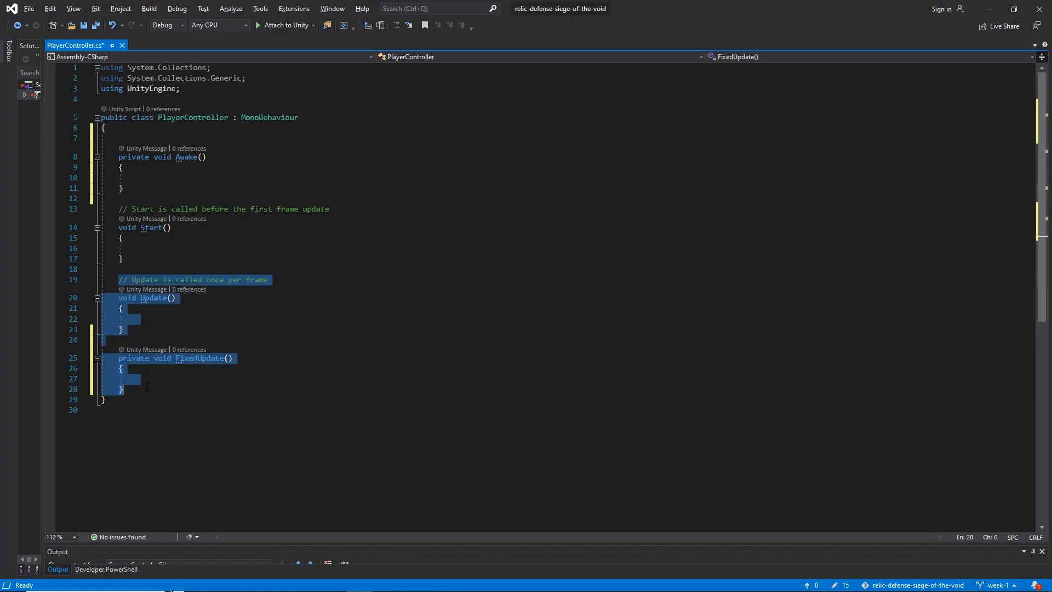
{"action": "left_click", "coordinate": [147, 387]}
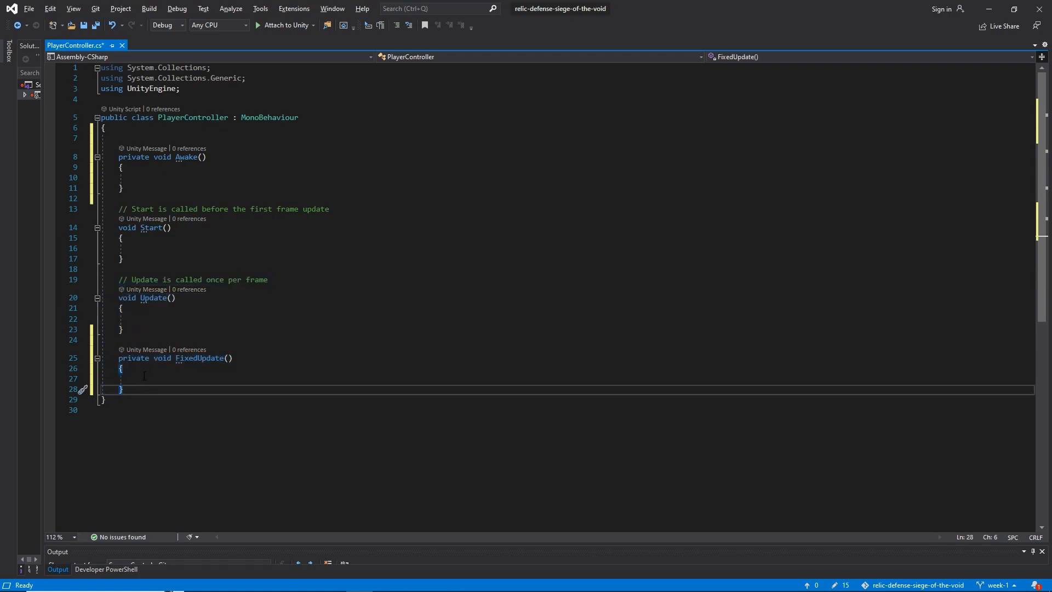
{"action": "left_click", "coordinate": [144, 298]}
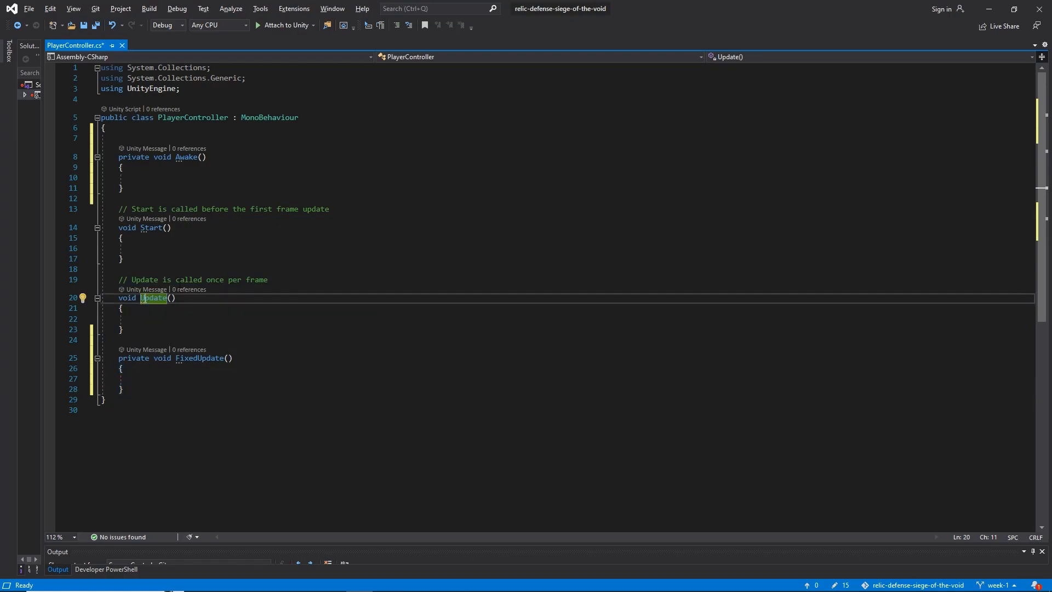
{"action": "left_click", "coordinate": [186, 359]}
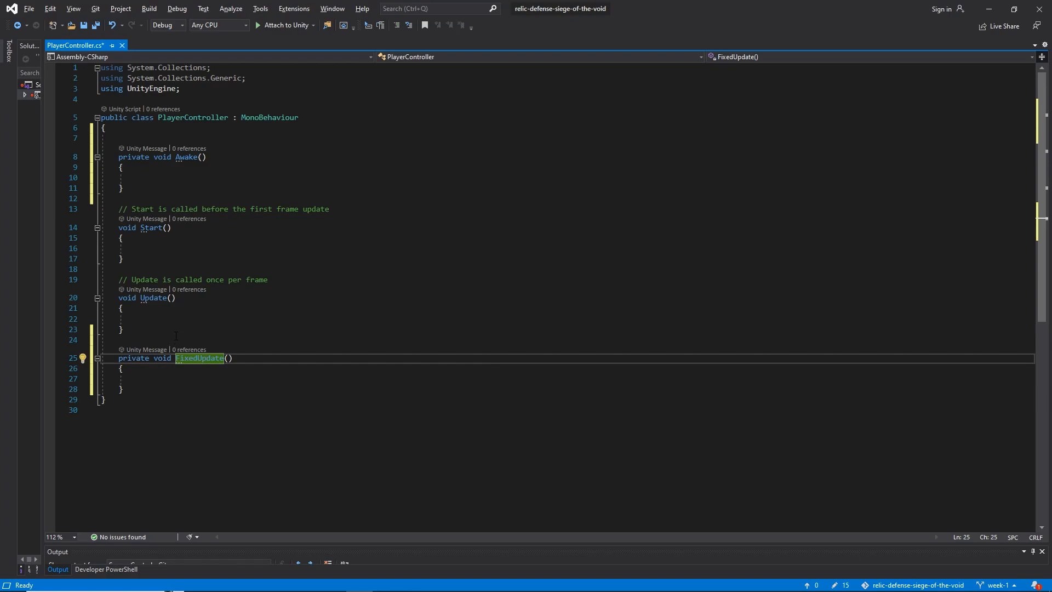
{"action": "left_click_drag", "start_coordinate": [128, 388], "coordinate": [120, 279]}
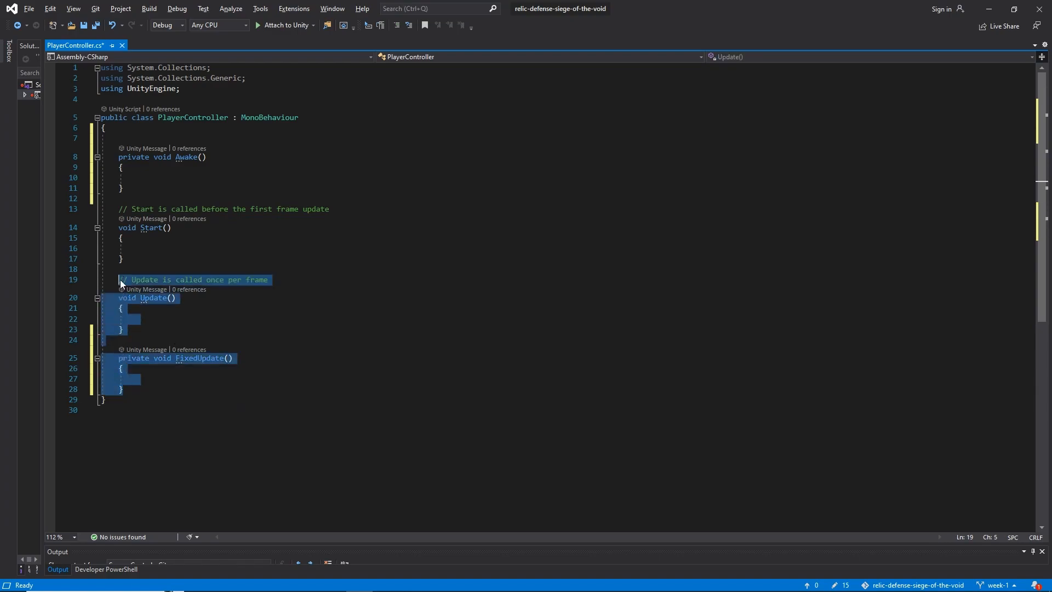
{"action": "left_click", "coordinate": [120, 279]}
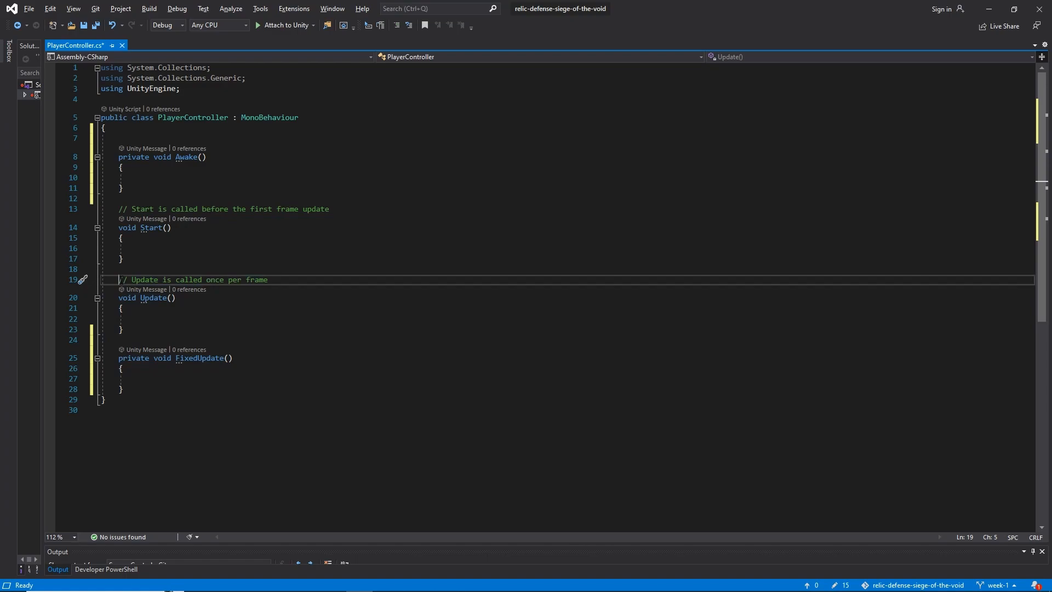
{"action": "left_click", "coordinate": [119, 298]}
{"action": "left_click_drag", "start_coordinate": [119, 298], "coordinate": [126, 330]}
{"action": "left_click", "coordinate": [130, 331]}
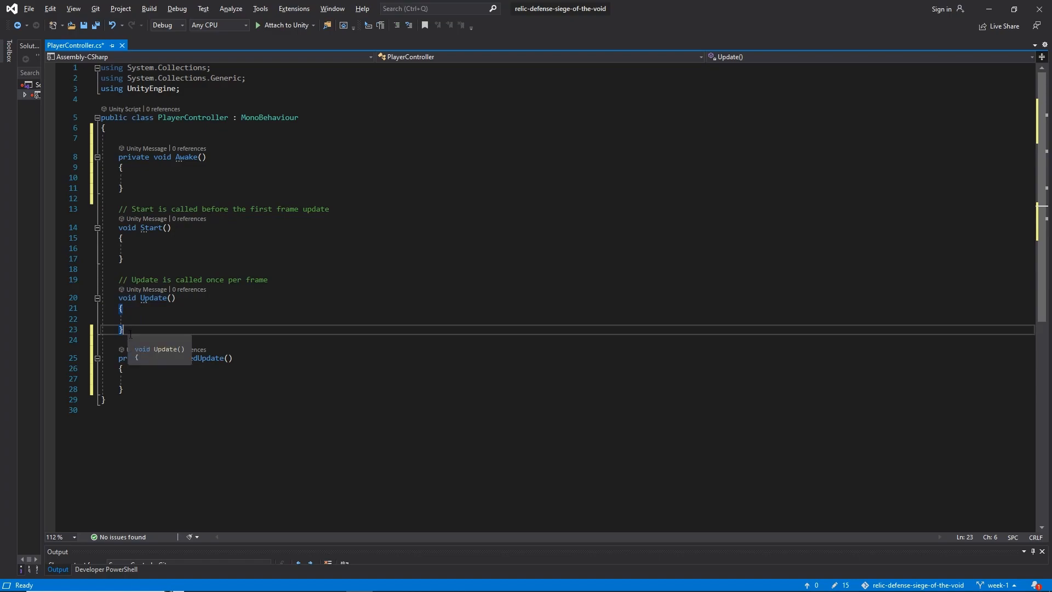
{"action": "left_click_drag", "start_coordinate": [124, 389], "coordinate": [119, 358]}
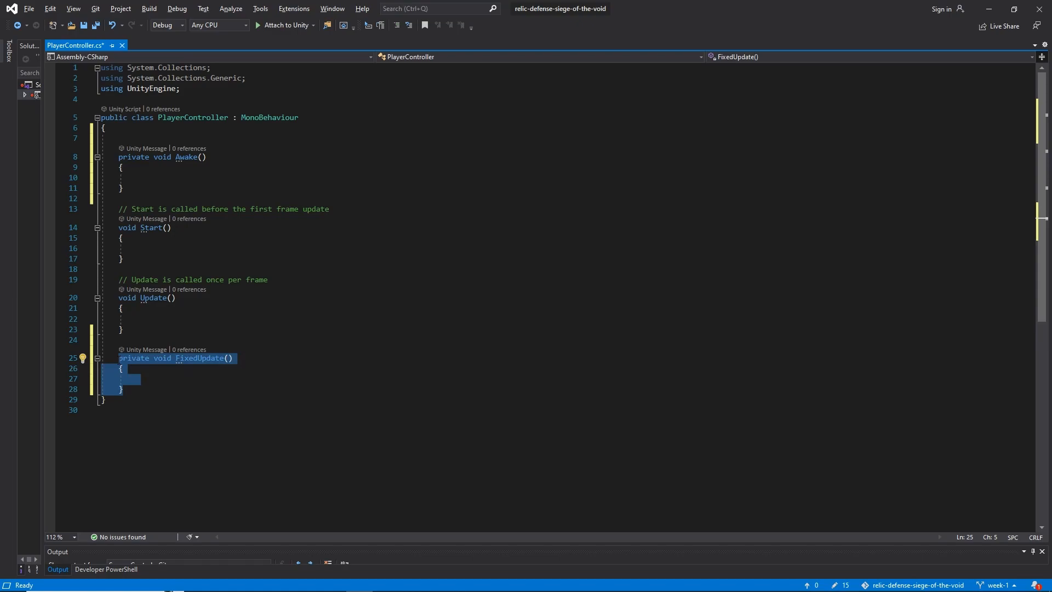
{"action": "left_click", "coordinate": [119, 359]}
Delete all four methods from the PlayerController class, leaving one blank line between its braces
{"action": "left_click_drag", "start_coordinate": [124, 389], "coordinate": [105, 128]}
{"action": "key", "text": "BackSpace"}
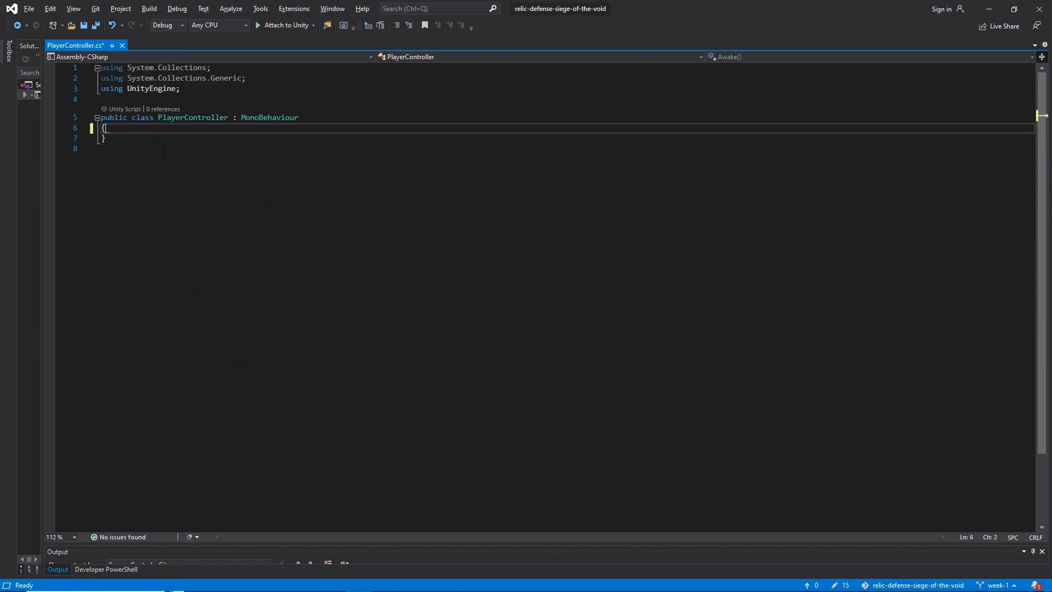
{"action": "key", "text": "Return"}
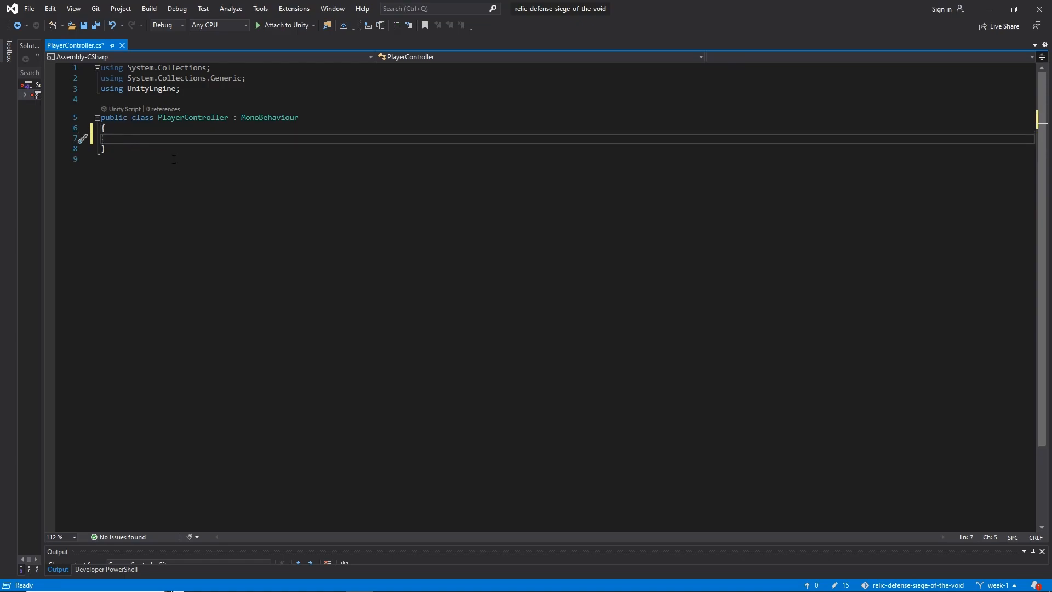
Switch to Unity and examine the Player's Animator component and the Running and Block parameters of its animator controller
{"action": "key", "text": "alt+Tab"}
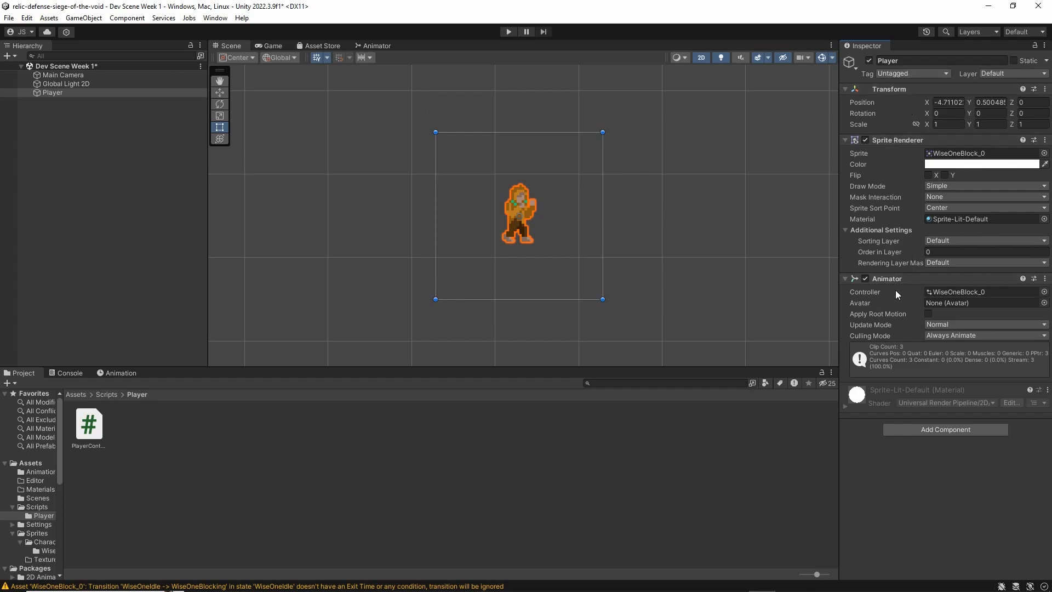
{"action": "middle_click_drag", "start_coordinate": [640, 247], "coordinate": [626, 261]}
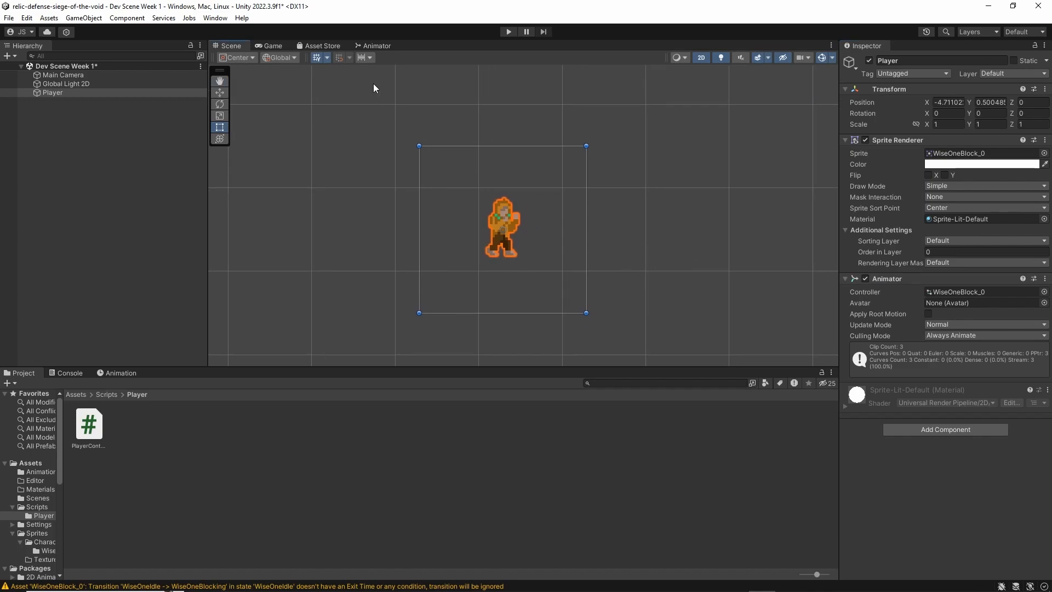
{"action": "left_click", "coordinate": [373, 45]}
{"action": "left_click", "coordinate": [238, 94]}
{"action": "left_click", "coordinate": [242, 84]}
{"action": "left_click", "coordinate": [243, 100]}
{"action": "left_click", "coordinate": [245, 82]}
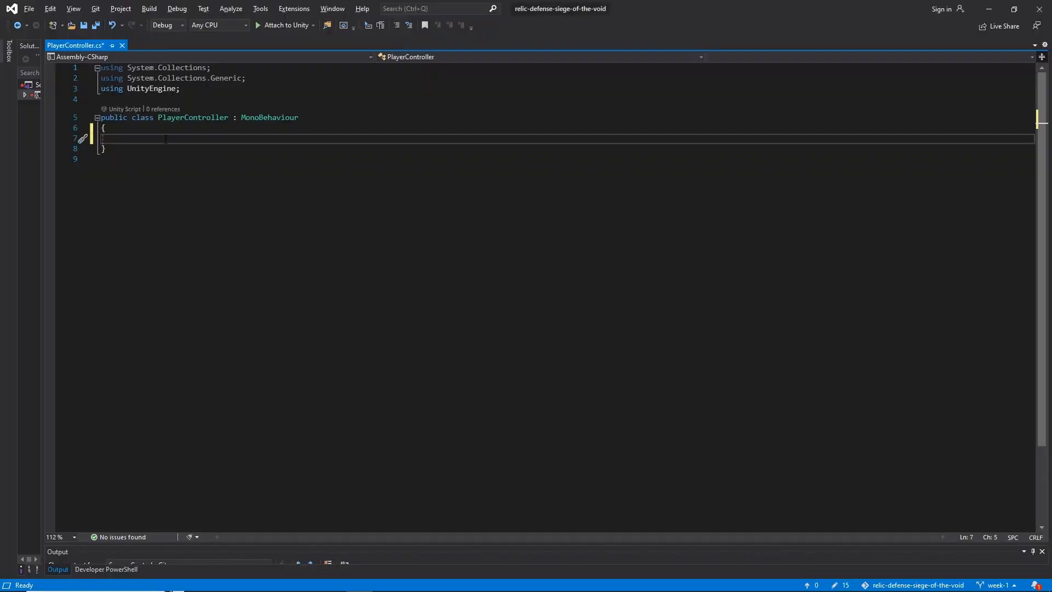
Declare an Animator variable named anim in the PlayerController class and put the [SerializeField] attribute in front of it
{"action": "type", "text": "Animator"}
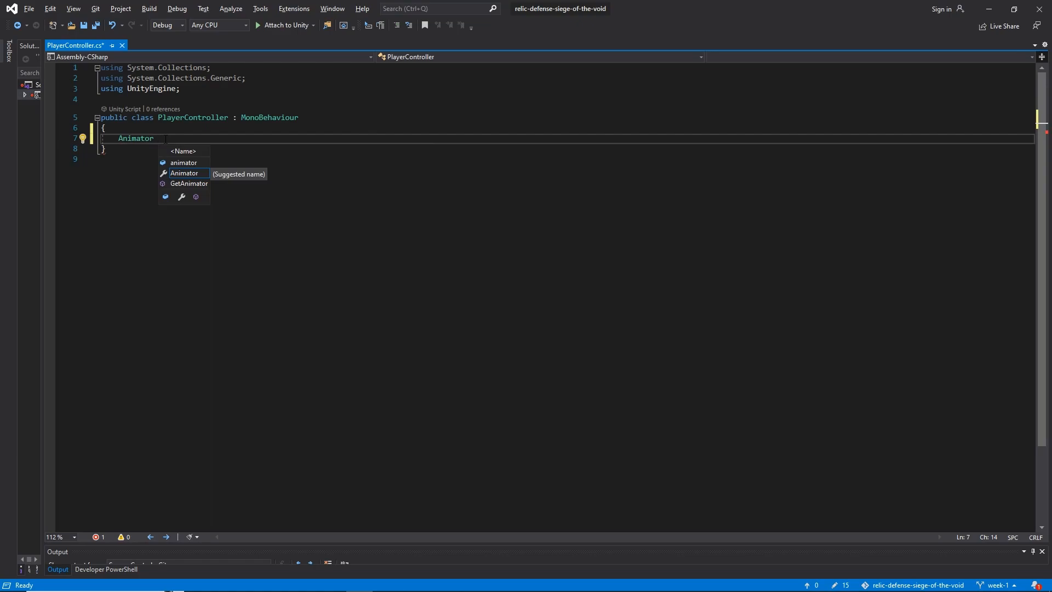
{"action": "type", "text": " anim;"}
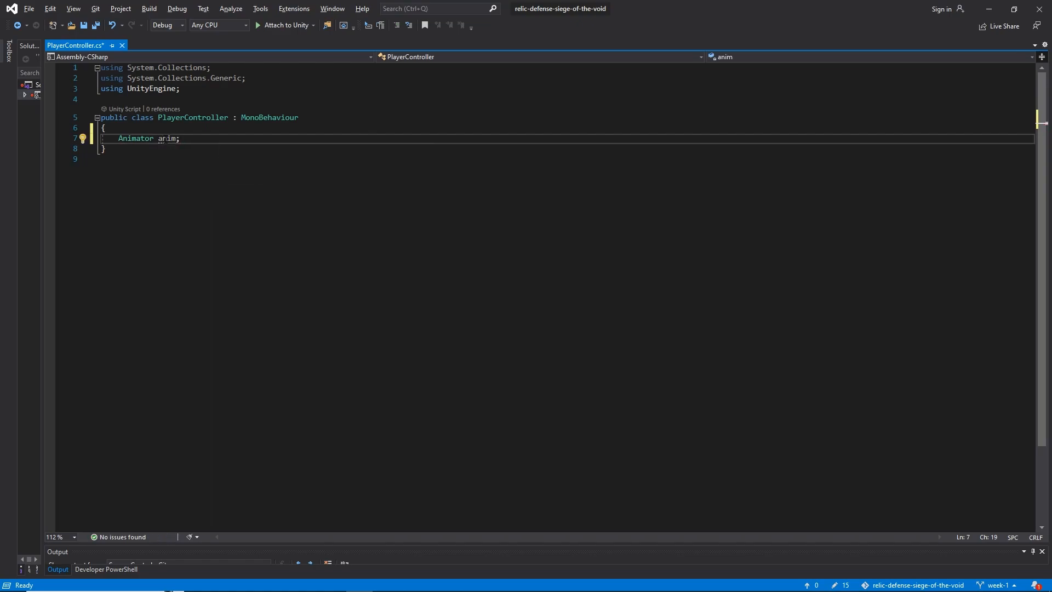
{"action": "left_click", "coordinate": [115, 138]}
{"action": "left_click", "coordinate": [162, 139]}
{"action": "double_click", "coordinate": [116, 139]}
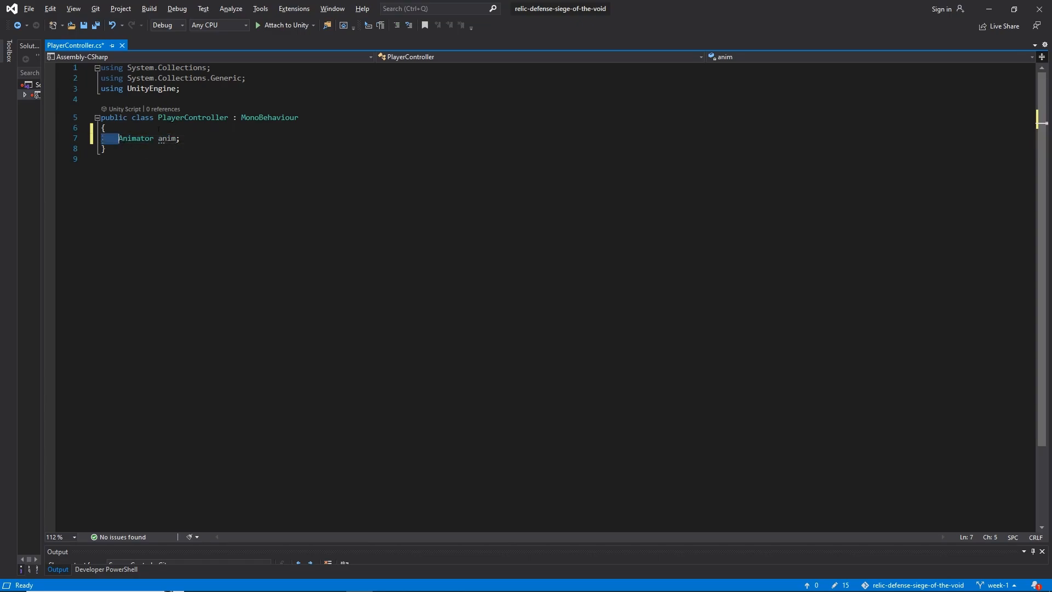
{"action": "left_click", "coordinate": [116, 139]}
{"action": "key", "text": "Right"}
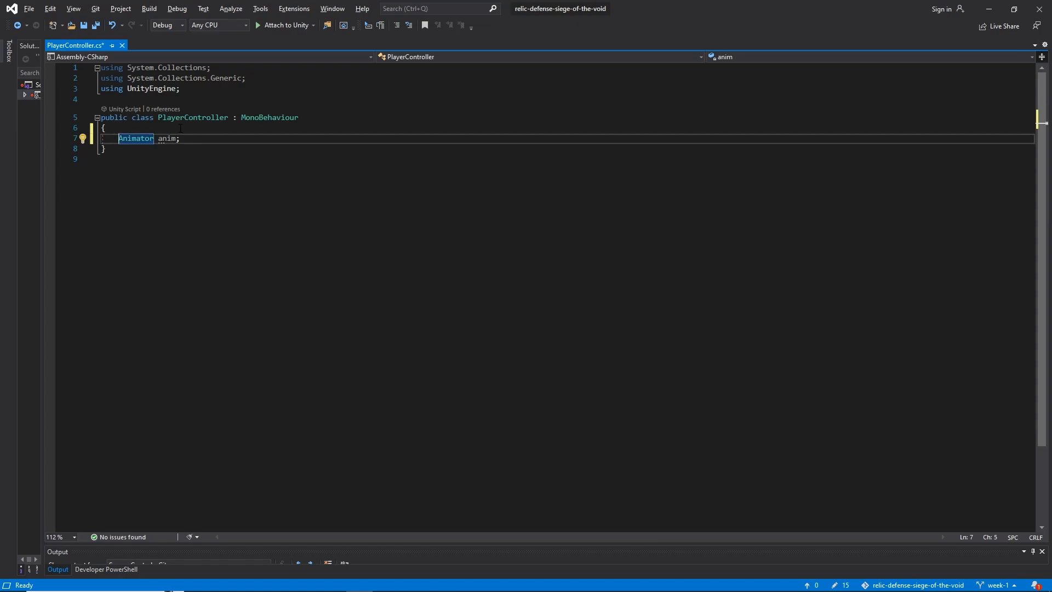
{"action": "type", "text": "[SerializeField "}
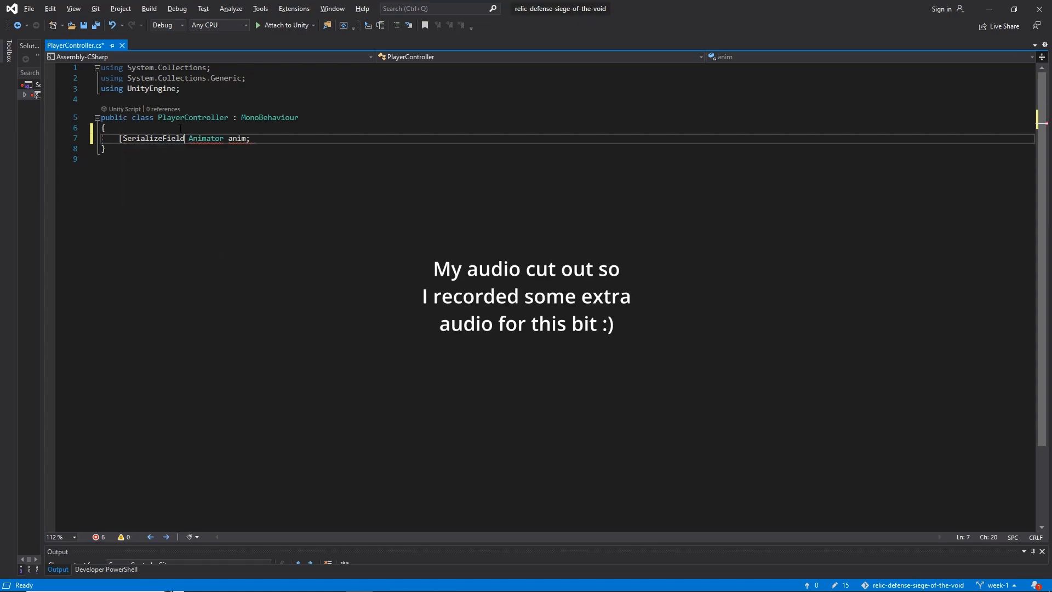
{"action": "type", "text": "]"}
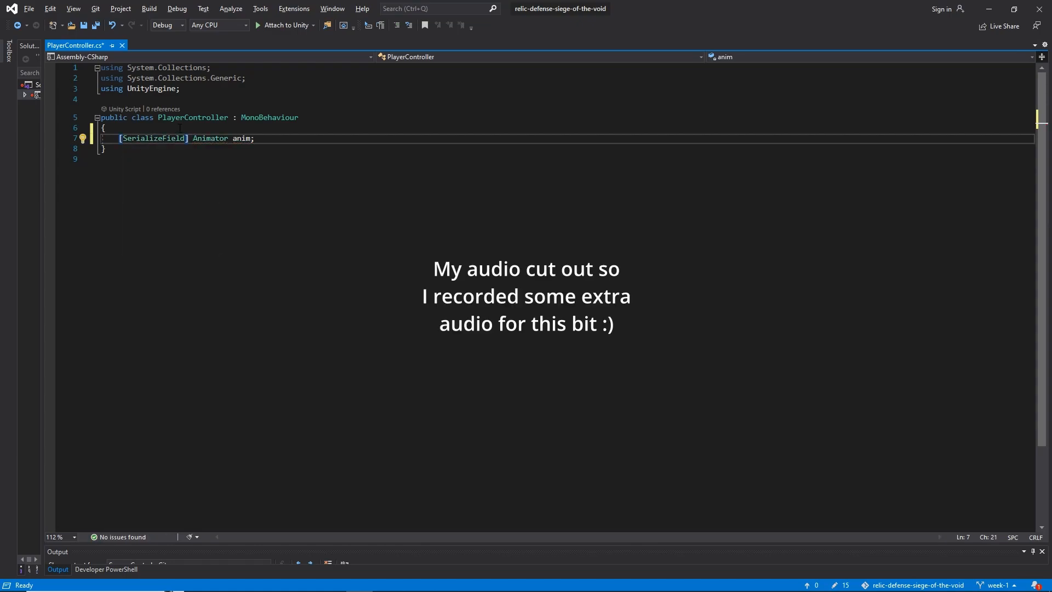
Examine the [SerializeField] attribute and how it applies to the anim variable
{"action": "left_click_drag", "start_coordinate": [189, 139], "coordinate": [119, 139]}
{"action": "left_click", "coordinate": [119, 139]}
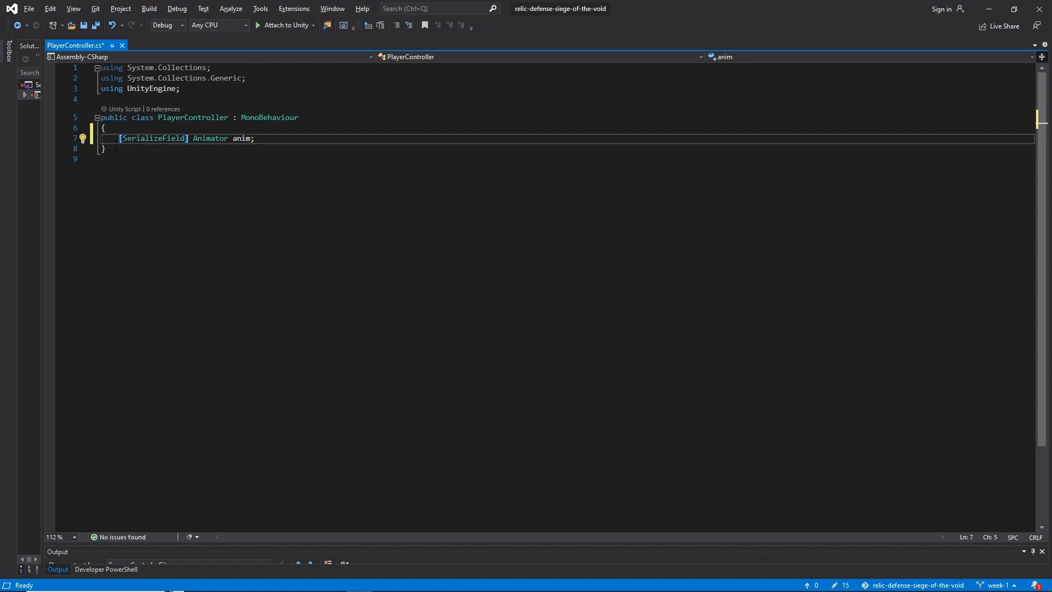
{"action": "left_click_drag", "start_coordinate": [119, 139], "coordinate": [187, 139]}
{"action": "left_click", "coordinate": [188, 138]}
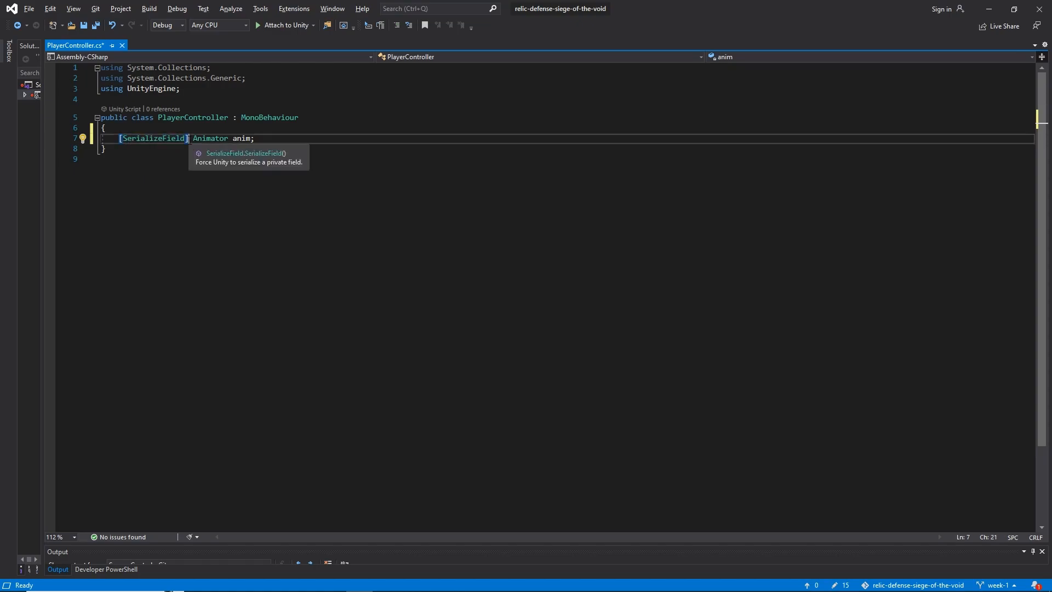
{"action": "left_click_drag", "start_coordinate": [188, 139], "coordinate": [119, 139]}
{"action": "left_click", "coordinate": [118, 139]}
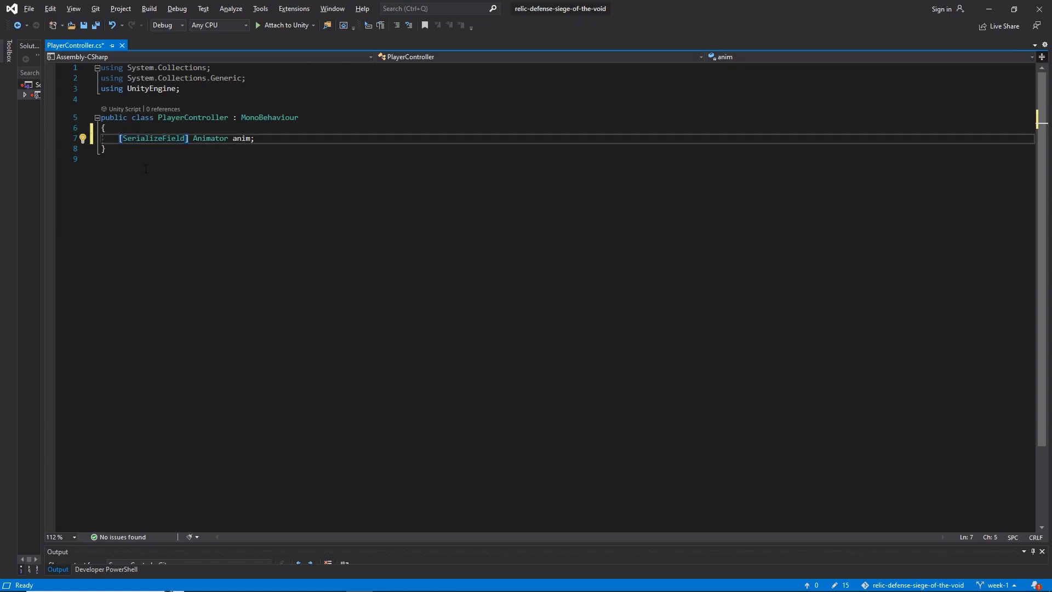
{"action": "left_click", "coordinate": [158, 139]}
{"action": "left_click", "coordinate": [245, 138]}
{"action": "left_click", "coordinate": [154, 138]}
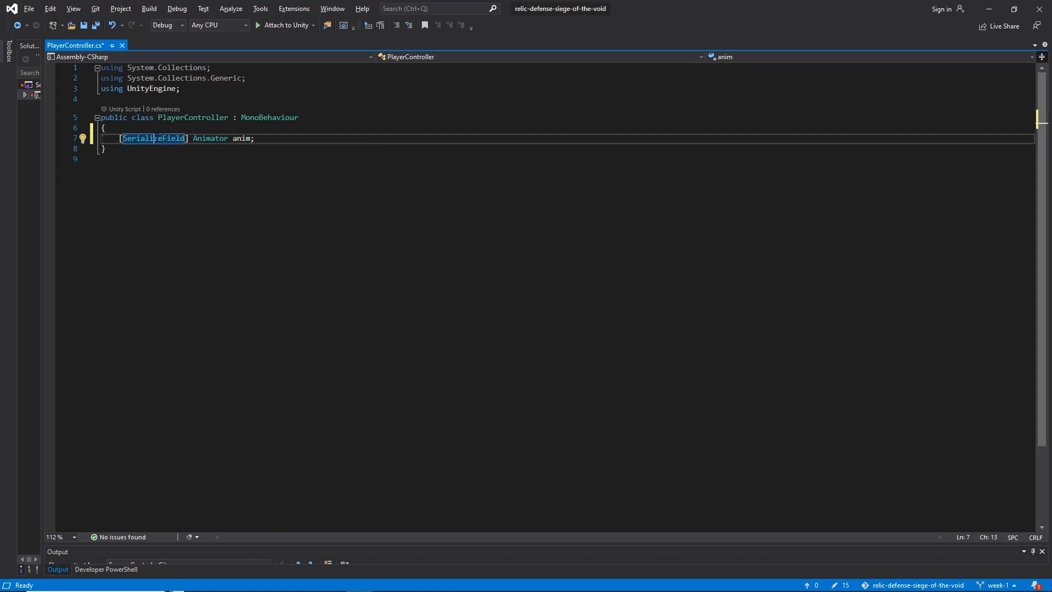
Switch to Unity and examine the Controller field of the Player's Animator and the controllers available for it, comparing it with the serialized variable
{"action": "left_click", "coordinate": [772, 582]}
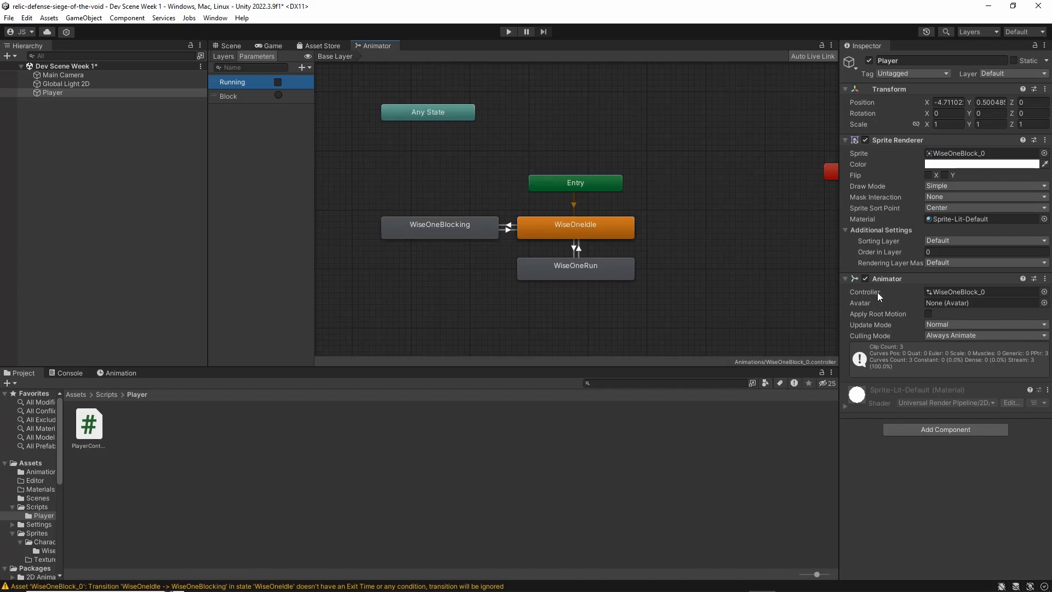
{"action": "left_click", "coordinate": [969, 292]}
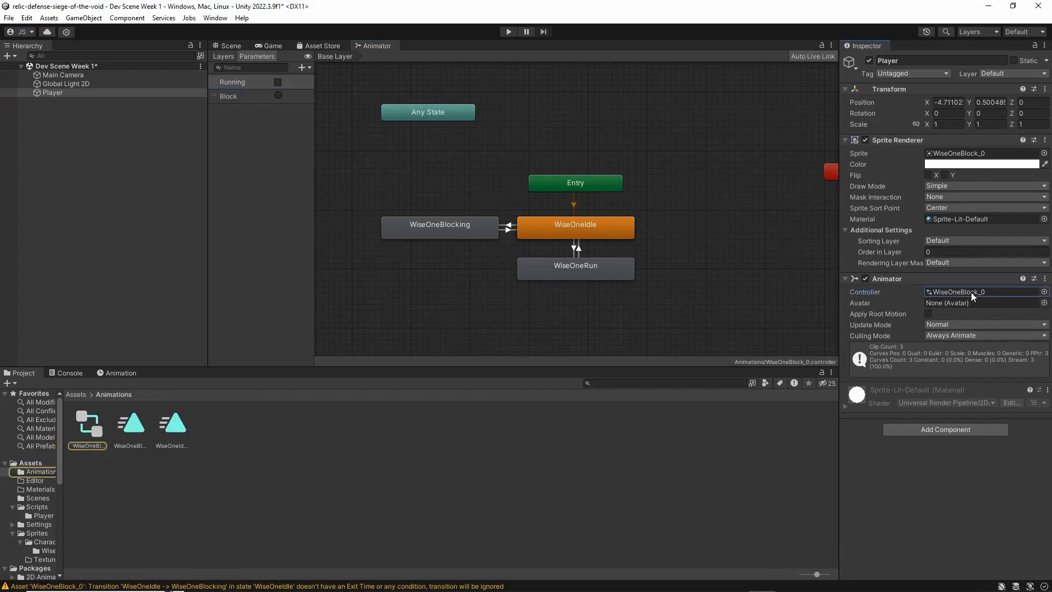
{"action": "left_click", "coordinate": [1043, 291]}
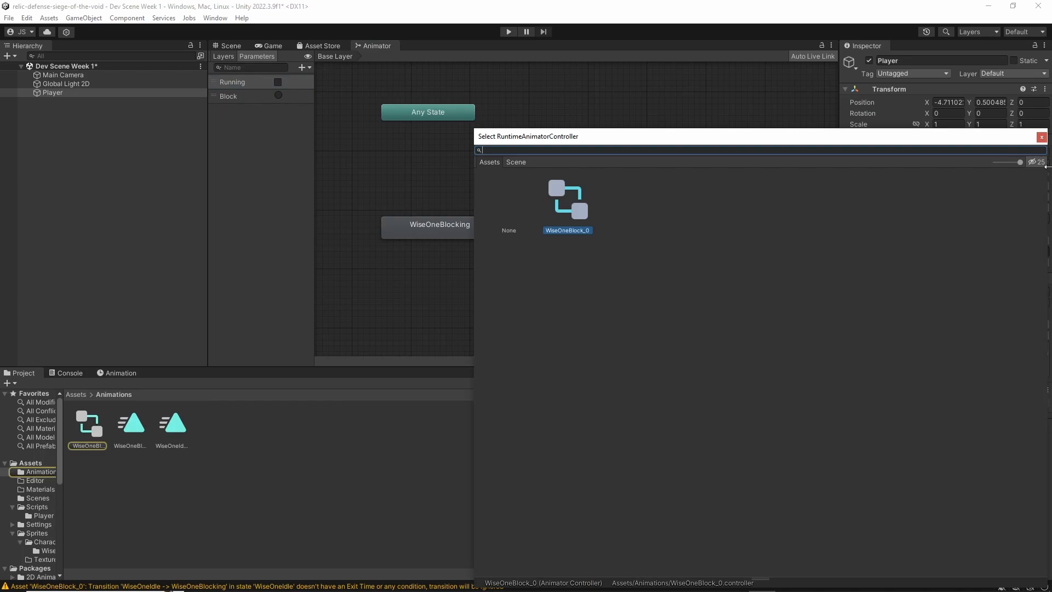
{"action": "left_click", "coordinate": [1042, 137]}
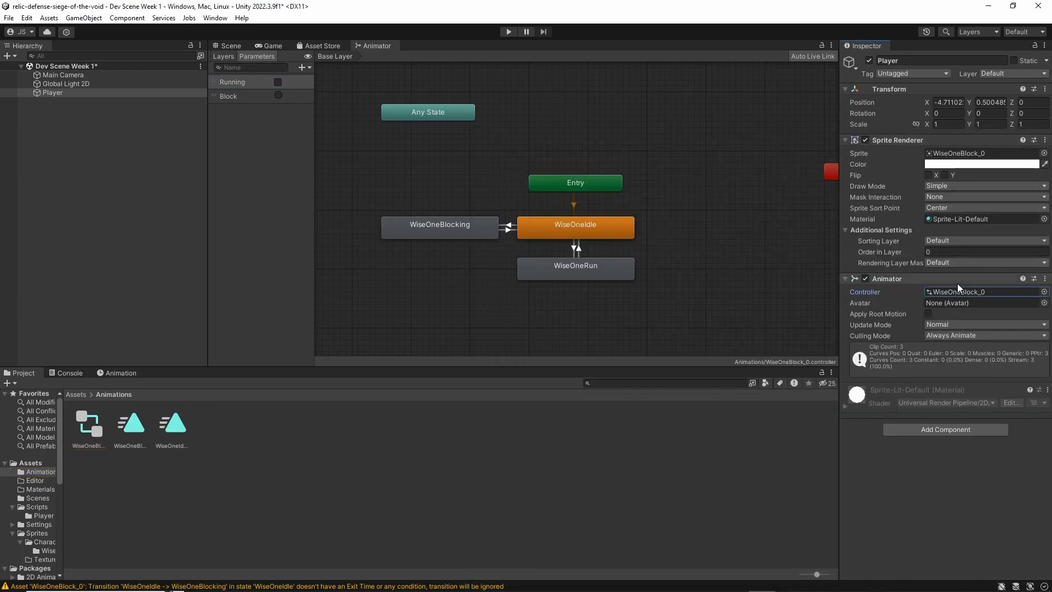
{"action": "key", "text": "alt+Tab"}
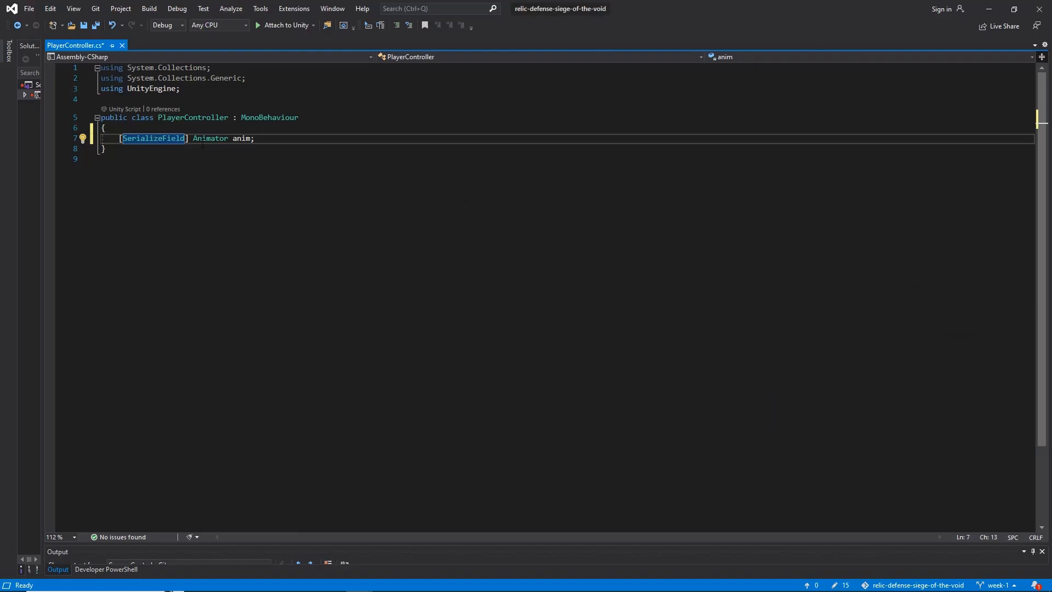
{"action": "key", "text": "alt+Tab"}
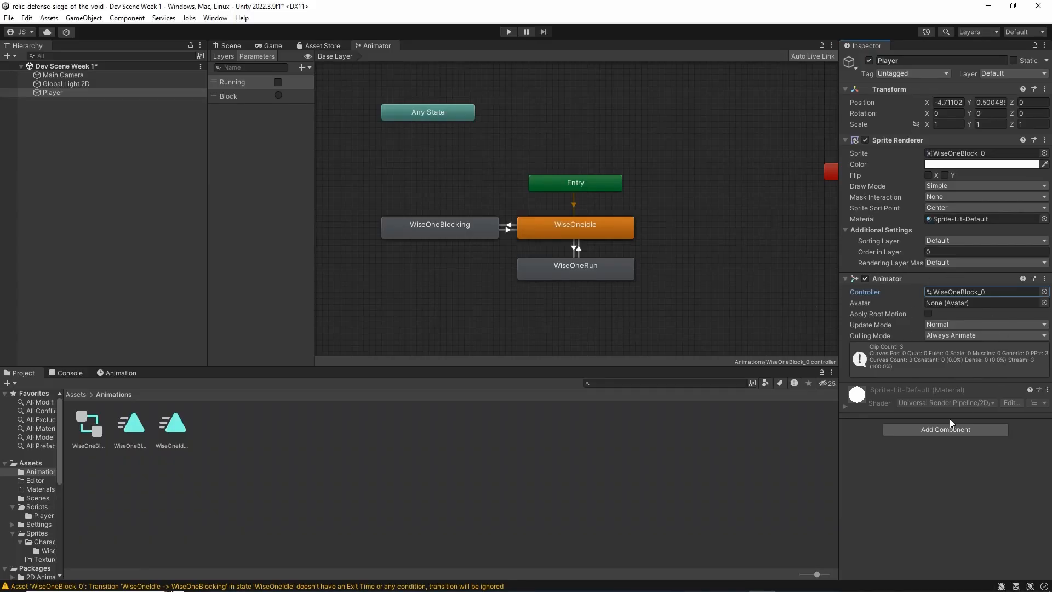
Save the PlayerController script in Visual Studio and return to Unity so it recompiles
{"action": "key", "text": "alt+Tab"}
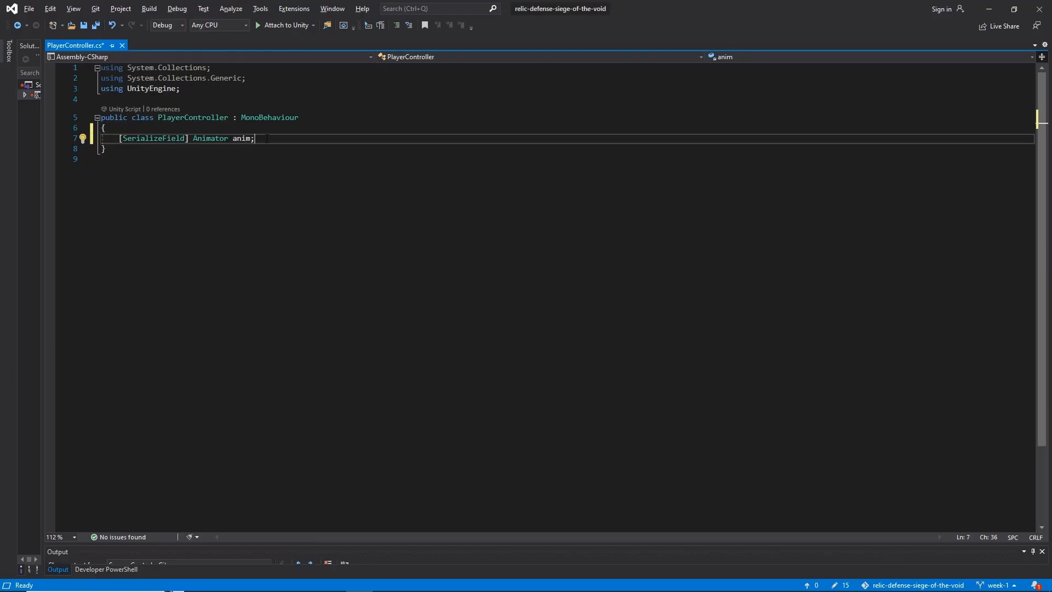
{"action": "key", "text": "ctrl+f"}
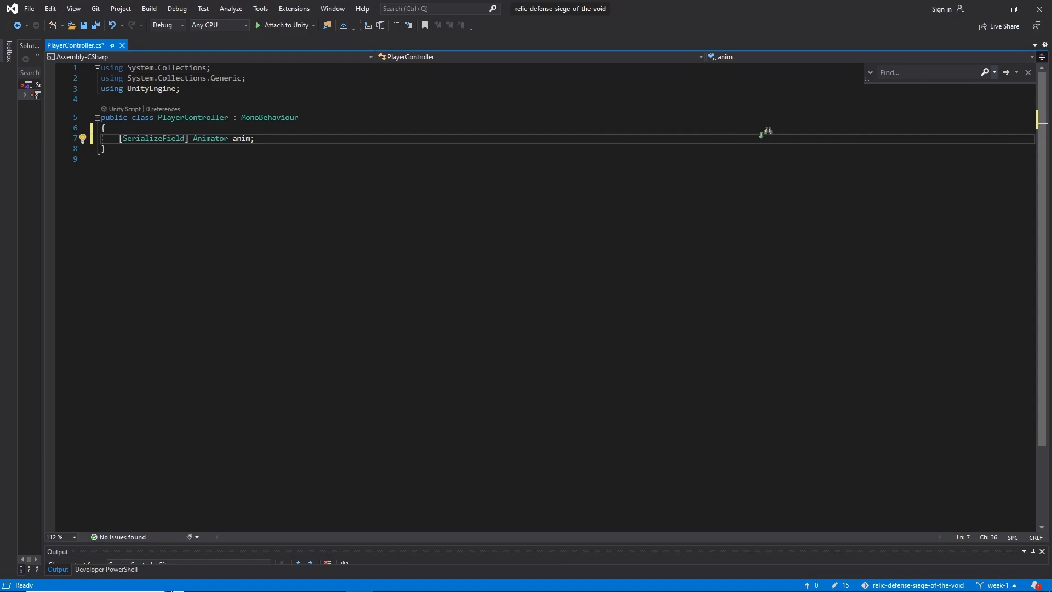
{"action": "key", "text": "Escape"}
{"action": "key", "text": "ctrl+s"}
{"action": "key", "text": "alt+Tab"}
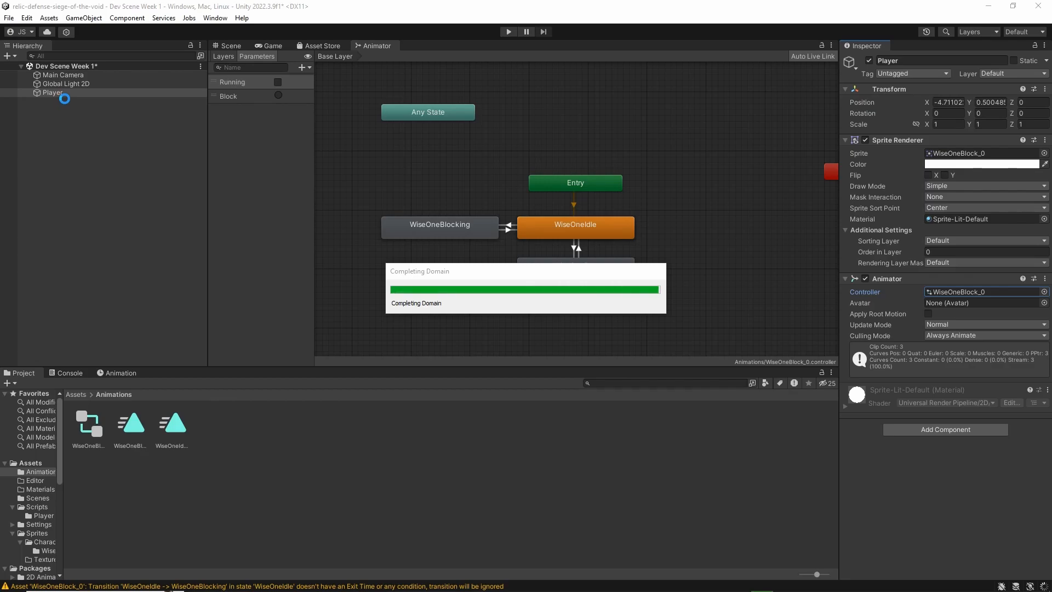
{"action": "left_click", "coordinate": [66, 93]}
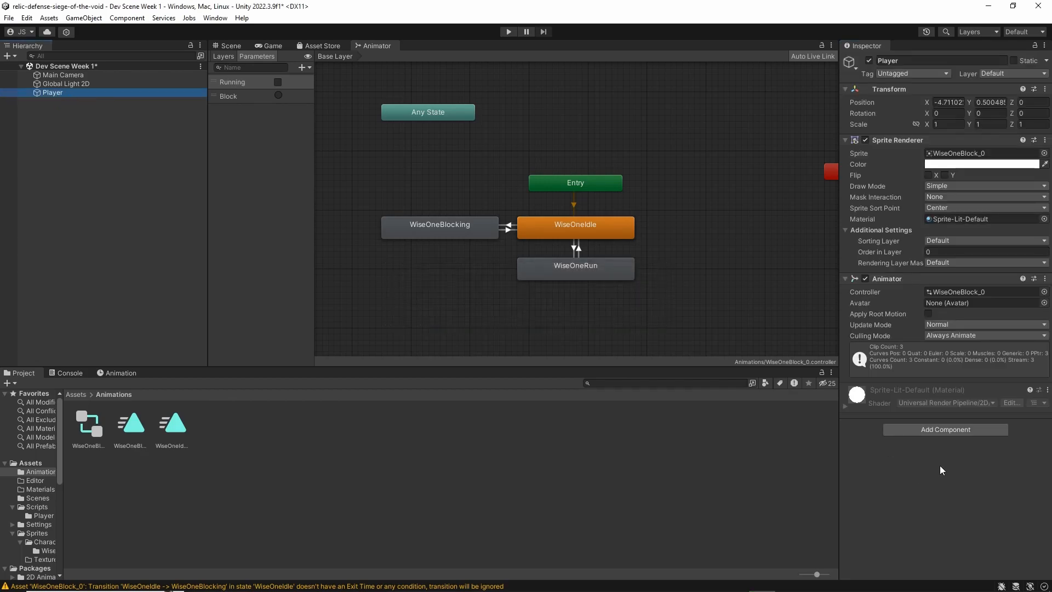
{"action": "left_click", "coordinate": [937, 428]}
{"action": "type", "text": "player"}
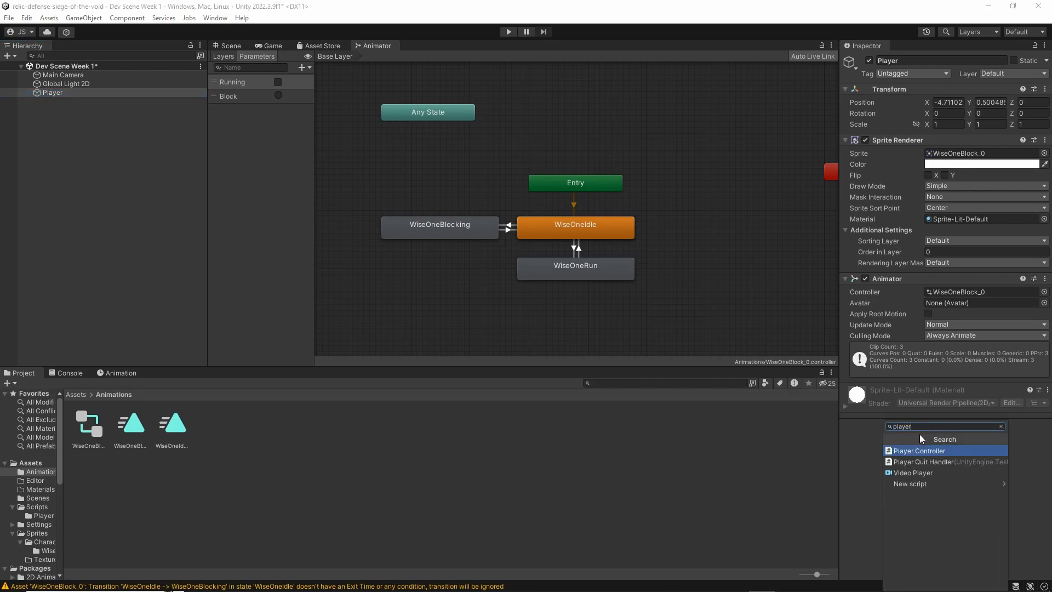
{"action": "left_click", "coordinate": [858, 442]}
Attach the PlayerController script from Assets/Scripts/Player to the Player object and assign the Player's Animator component to the script's Anim field
{"action": "left_click", "coordinate": [65, 394]}
{"action": "left_click", "coordinate": [74, 395]}
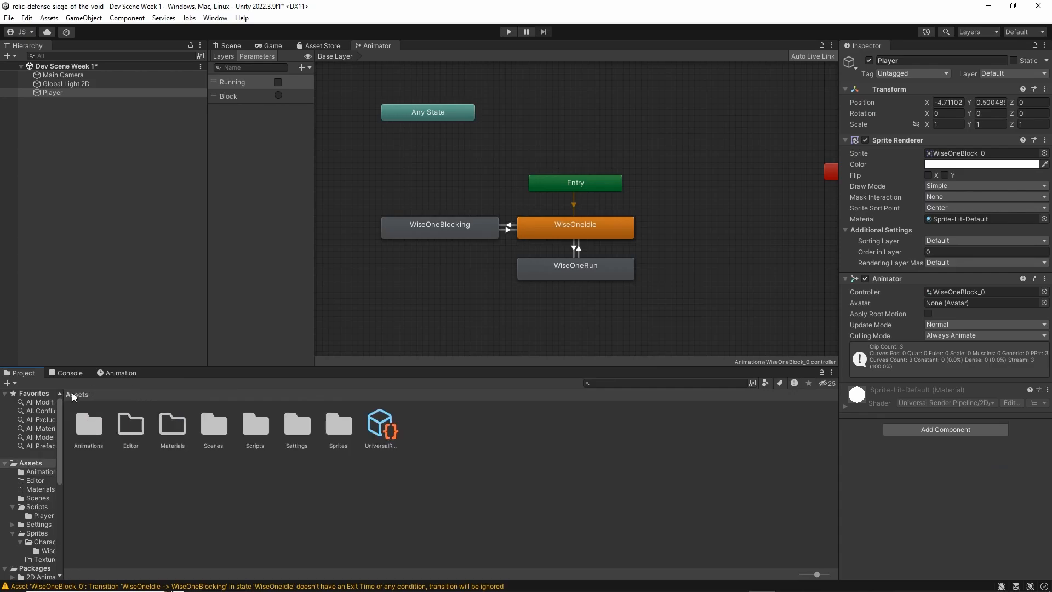
{"action": "double_click", "coordinate": [250, 430]}
{"action": "double_click", "coordinate": [89, 425]}
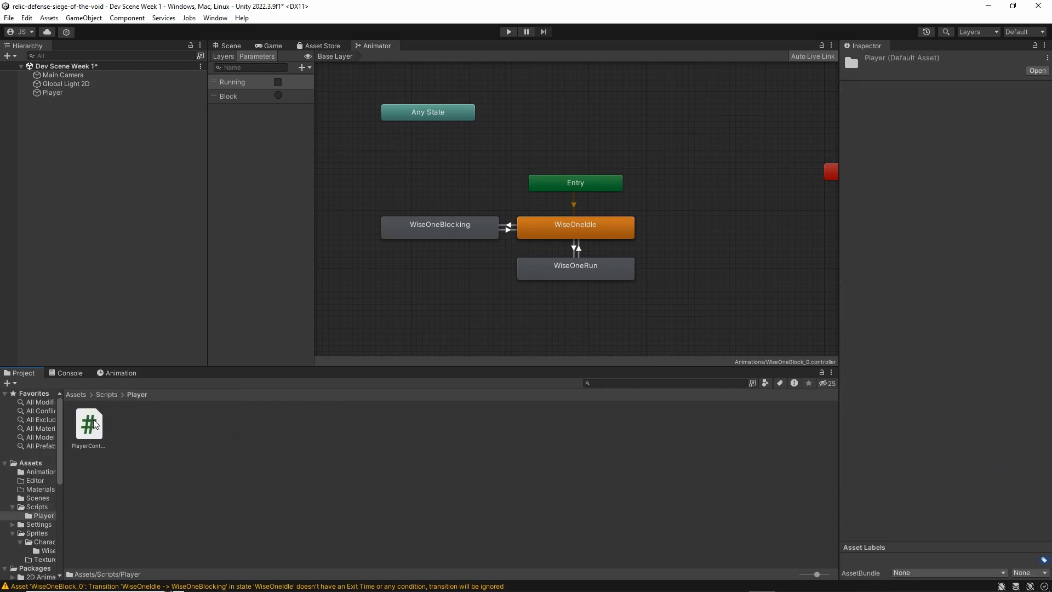
{"action": "left_click", "coordinate": [61, 94]}
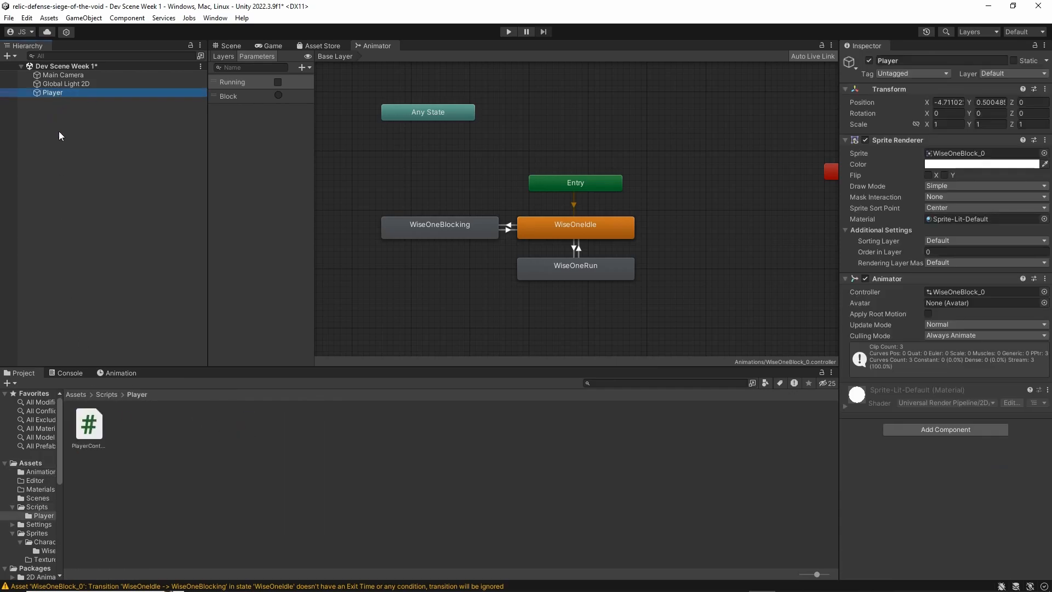
{"action": "left_click_drag", "start_coordinate": [92, 441], "coordinate": [931, 471]}
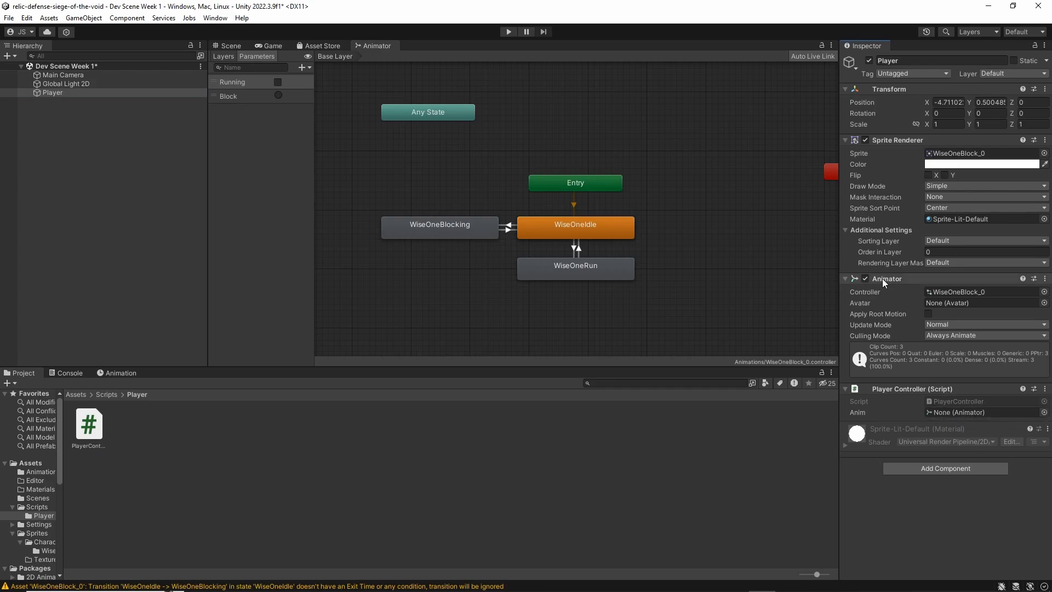
{"action": "left_click_drag", "start_coordinate": [897, 287], "coordinate": [965, 416]}
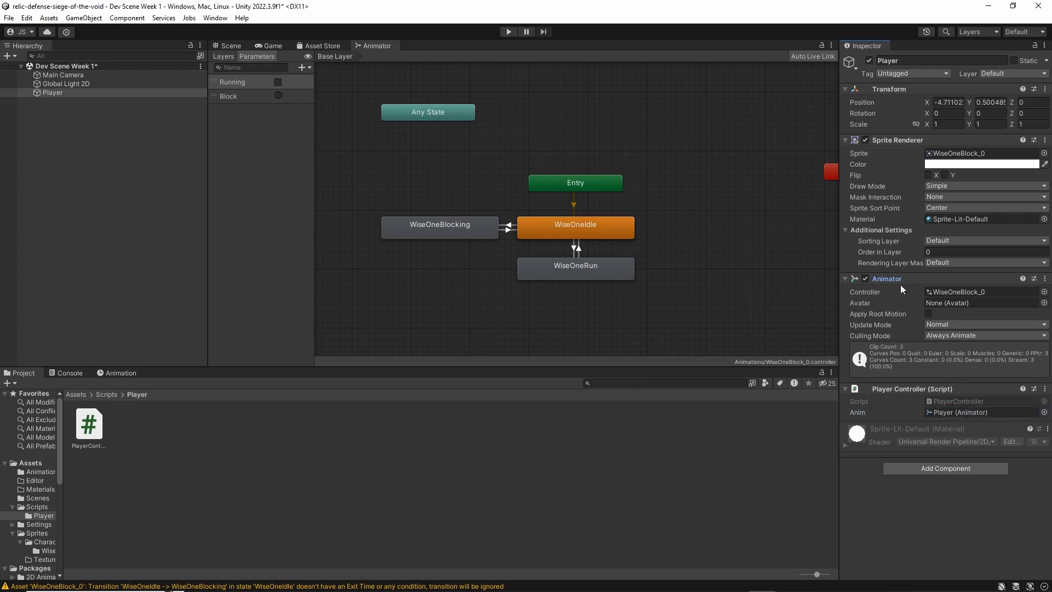
{"action": "left_click", "coordinate": [946, 412]}
Switch to Visual Studio and begin a public void method declaration below the anim variable in the PlayerController class
{"action": "key", "text": "alt+Tab"}
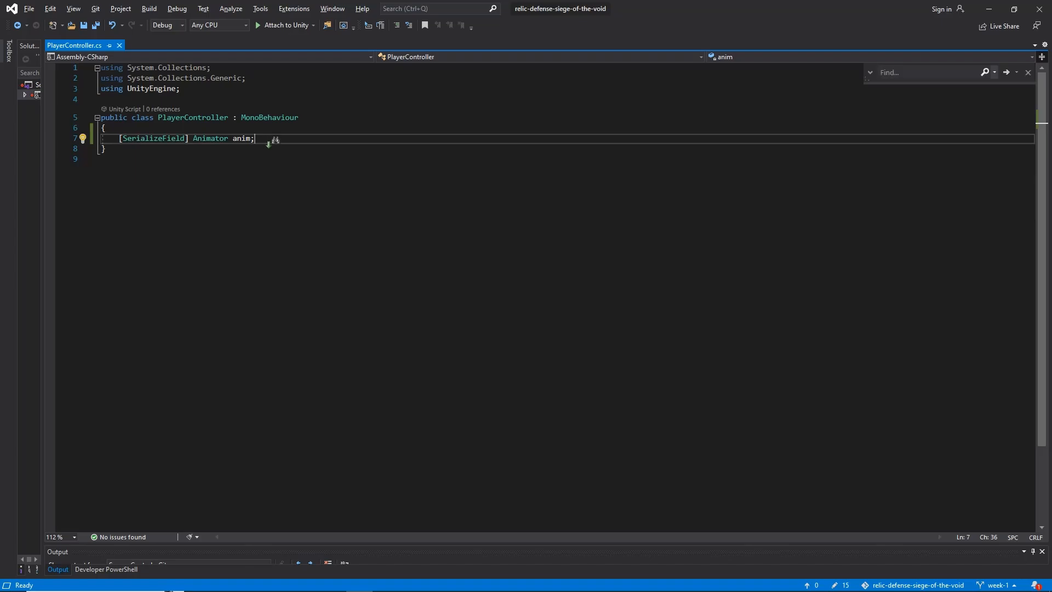
{"action": "key", "text": "alt+Tab"}
{"action": "key", "text": "alt+Tab"}
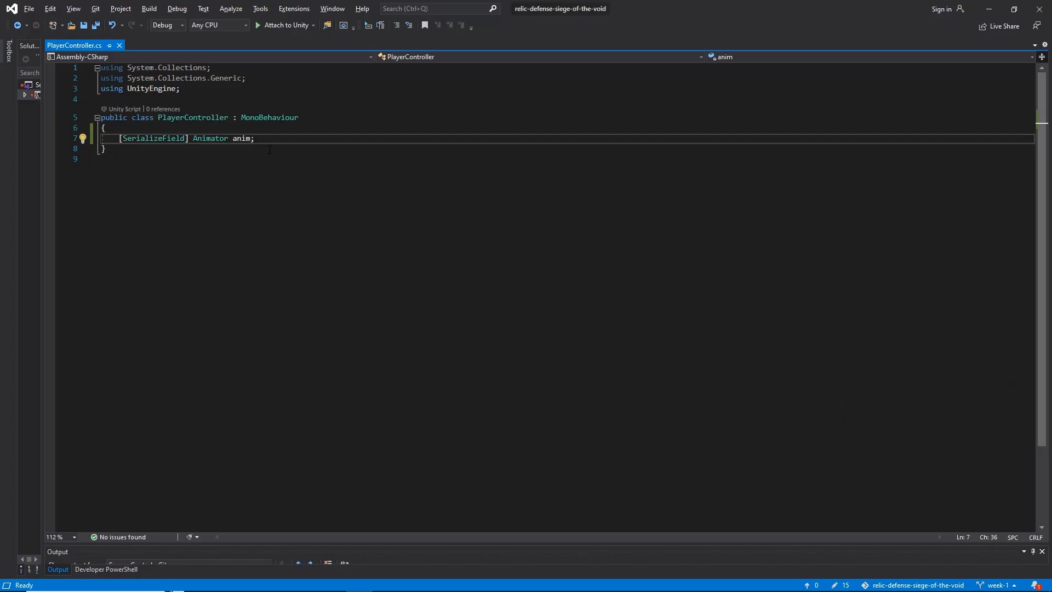
{"action": "key", "text": "Return"}
{"action": "key", "text": "Return"}
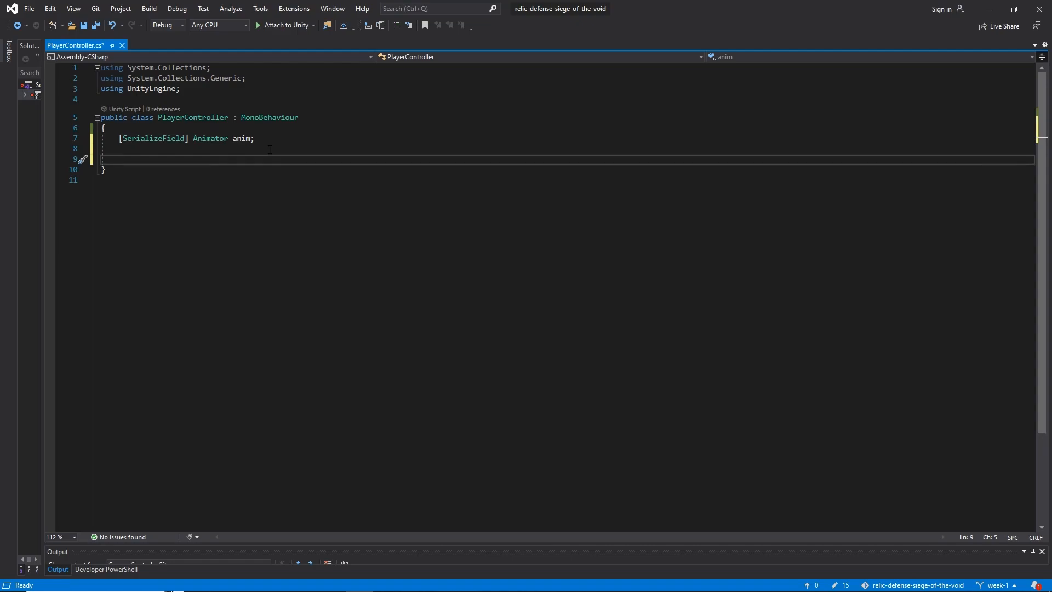
{"action": "type", "text": "pub"}
{"action": "type", "text": "lic"}
{"action": "double_click", "coordinate": [132, 160]}
{"action": "left_click", "coordinate": [170, 163]}
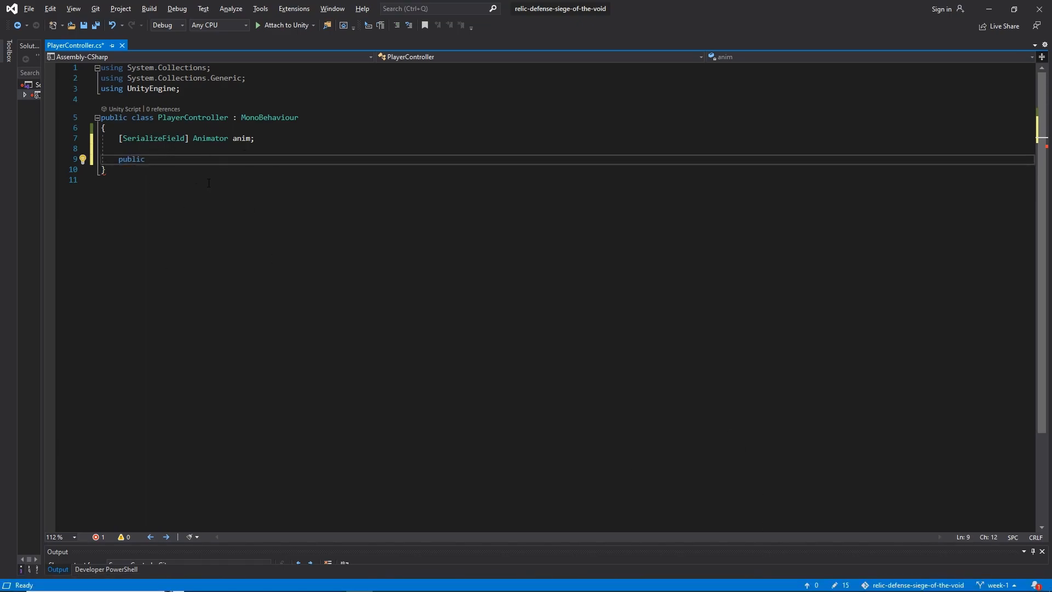
{"action": "type", "text": "void"}
Name the public void method SetRunning and open its parameter list
{"action": "double_click", "coordinate": [129, 162]}
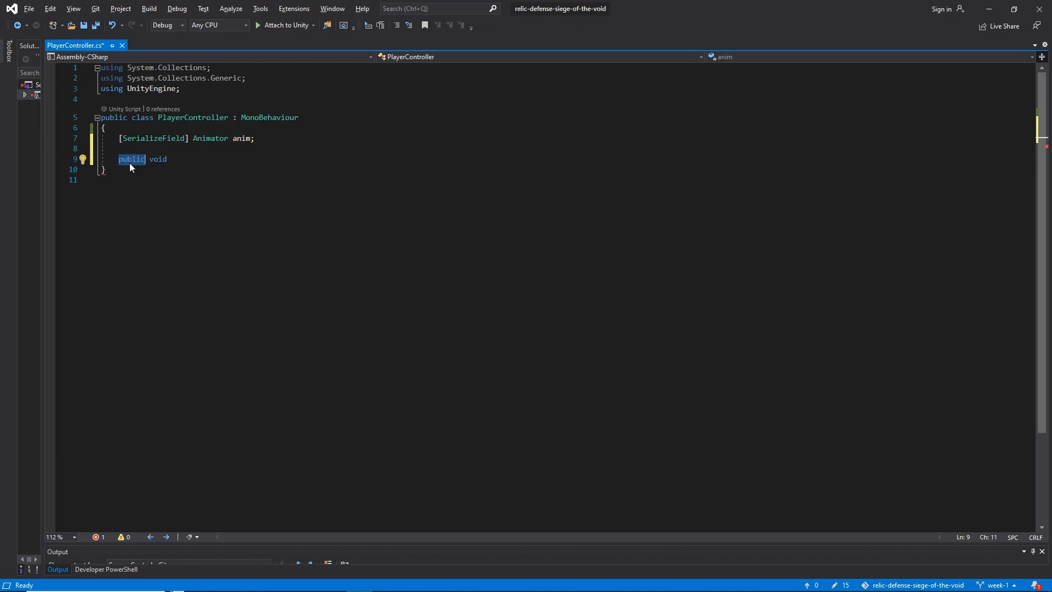
{"action": "left_click", "coordinate": [129, 163]}
{"action": "double_click", "coordinate": [128, 162]}
{"action": "left_click", "coordinate": [196, 159]}
{"action": "key", "text": "BackSpace"}
{"action": "key", "text": "BackSpace"}
{"action": "key", "text": "BackSpace"}
{"action": "key", "text": "BackSpace"}
{"action": "key", "text": "BackSpace"}
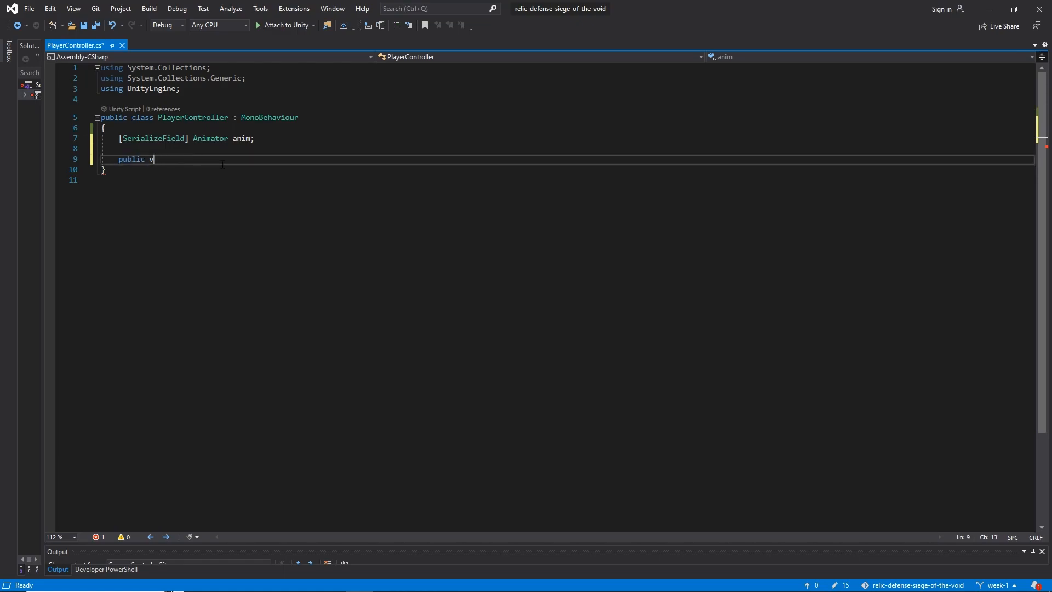
{"action": "type", "text": "void"}
{"action": "type", "text": "SetR"}
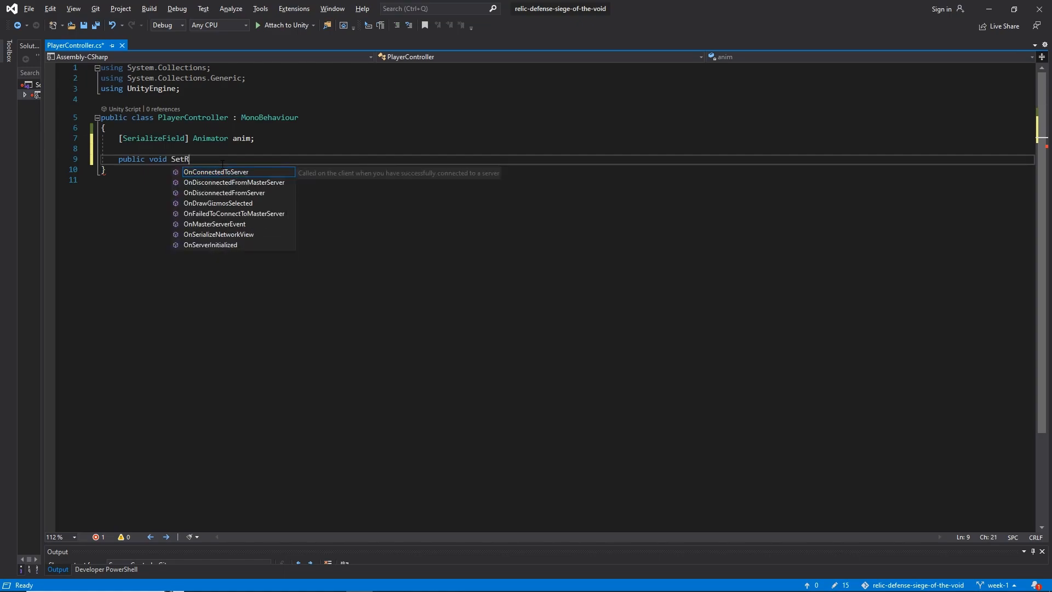
{"action": "type", "text": "unning("}
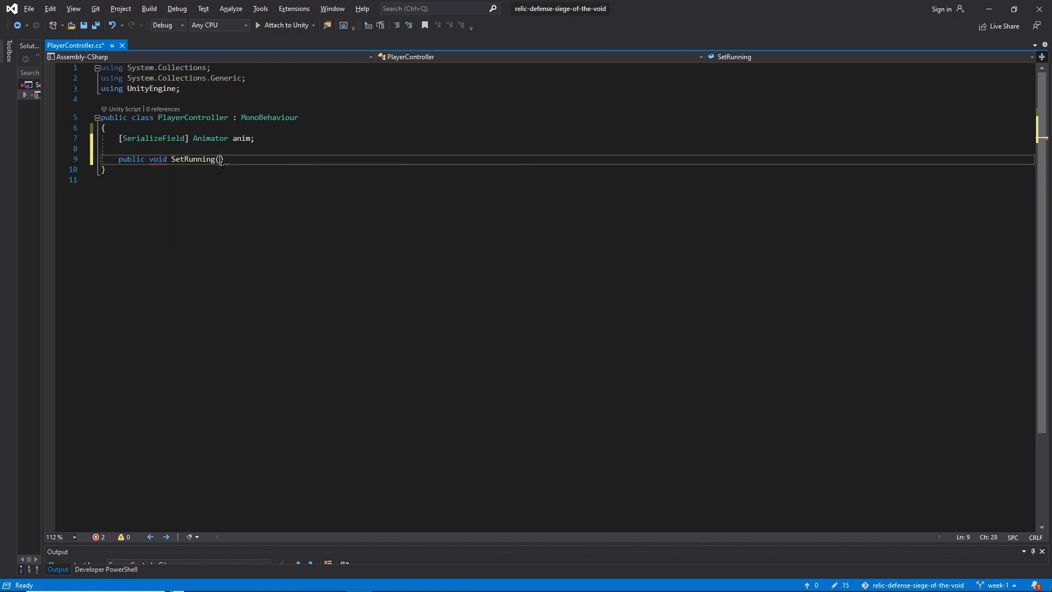
{"action": "type", "text": "bool"}
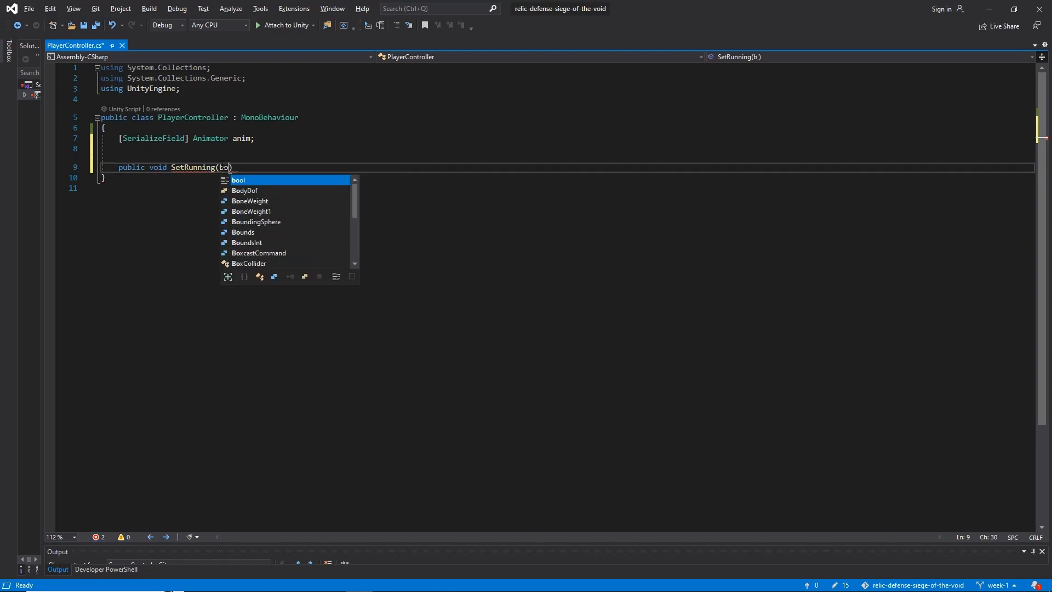
{"action": "type", "text": " is"}
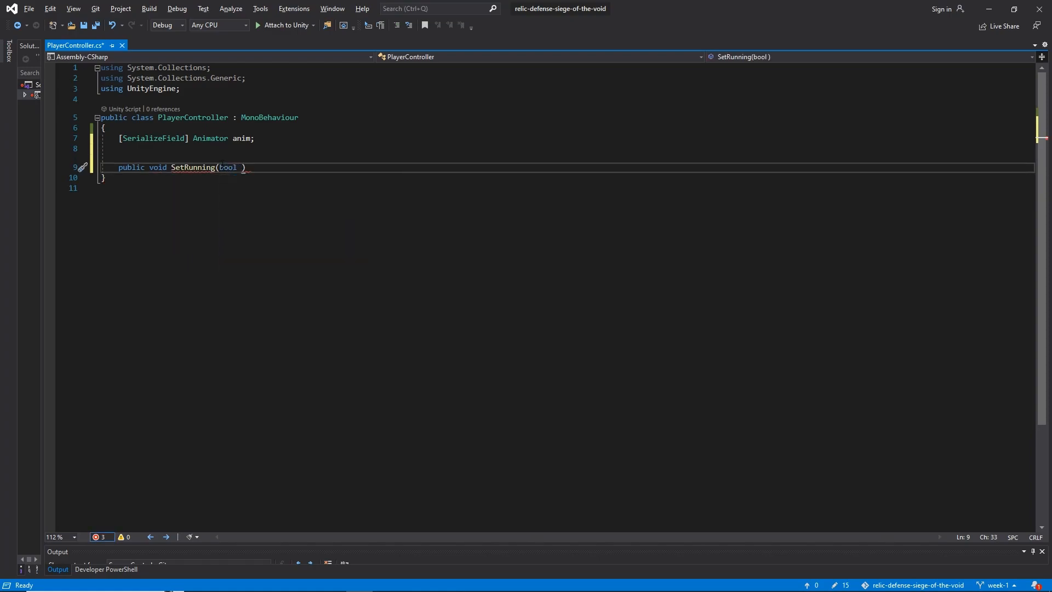
{"action": "type", "text": "Running) {"}
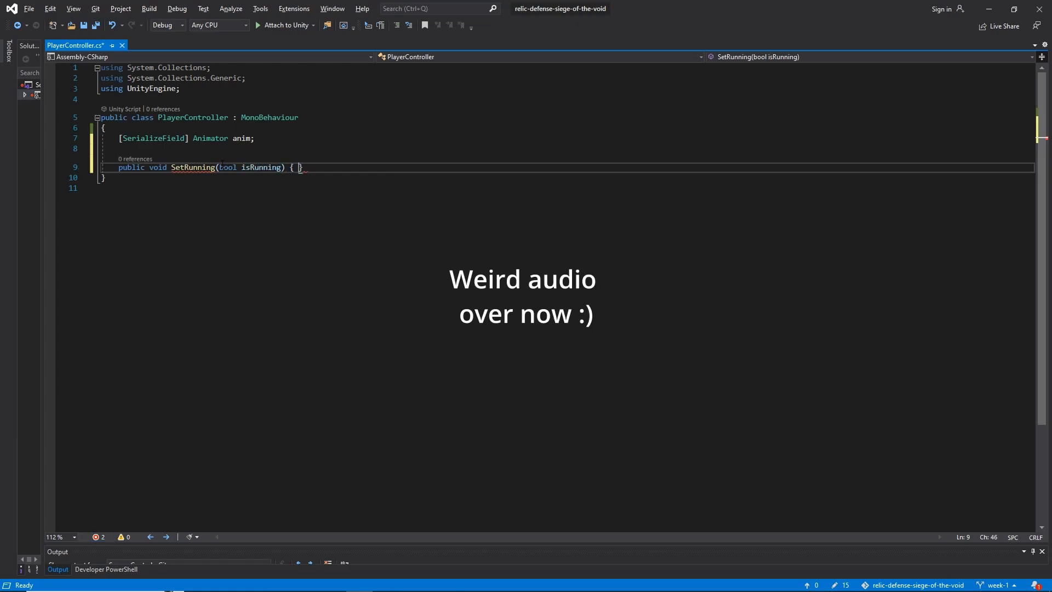
Give SetRunning a bool parameter named isRunning and add an empty body in braces
{"action": "key", "text": "Return"}
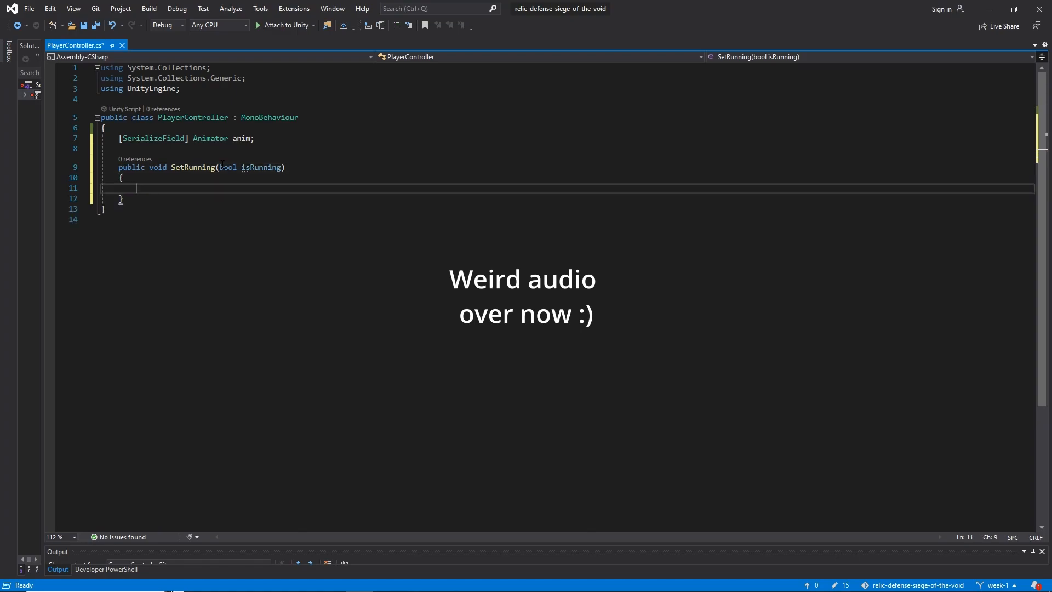
Examine the parentheses of SetRunning and the type and name of its bool isRunning parameter
{"action": "mouse_move", "coordinate": [216, 168]}
{"action": "left_mouse_down"}
{"action": "mouse_move", "coordinate": [288, 168]}
{"action": "mouse_move", "coordinate": [216, 168]}
{"action": "left_mouse_up"}
{"action": "left_click", "coordinate": [291, 168]}
{"action": "left_click", "coordinate": [220, 168]}
{"action": "double_click", "coordinate": [225, 170]}
{"action": "double_click", "coordinate": [262, 169]}
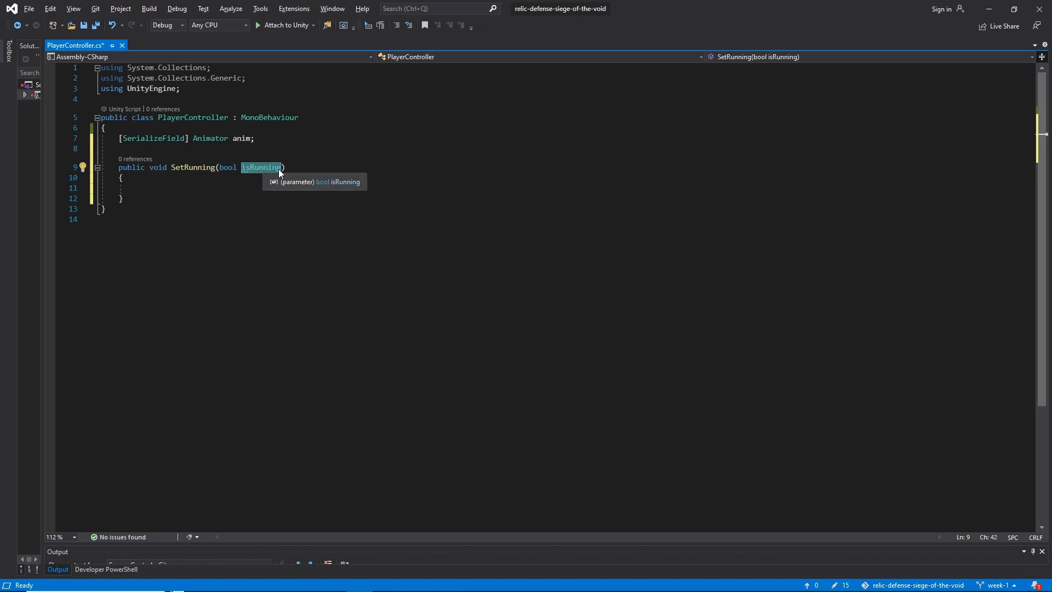
Try adding a second parameter, int someNumber, to SetRunning after isRunning, and remove it again
{"action": "left_click", "coordinate": [250, 167]}
{"action": "key", "text": "ctrl+Right"}
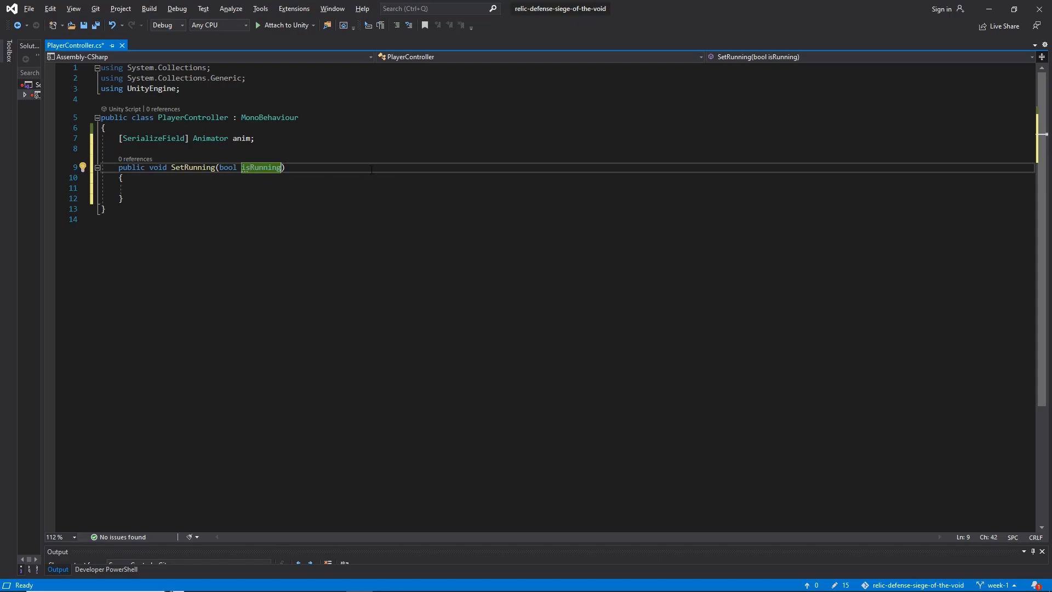
{"action": "type", "text": ", int"}
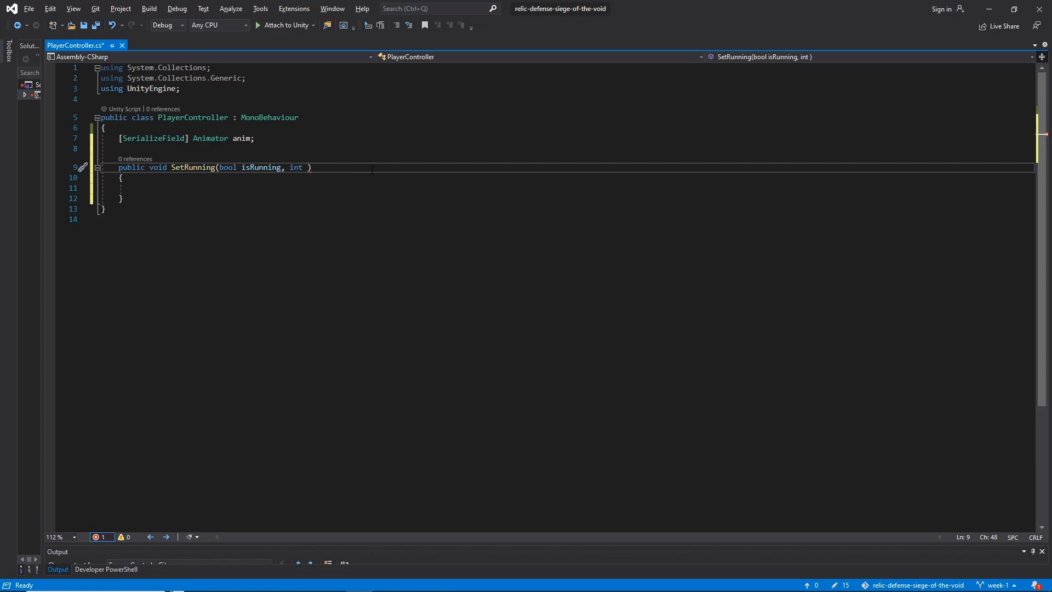
{"action": "type", "text": " someNumber"}
{"action": "key", "text": "BackSpace"}
{"action": "key", "text": "BackSpace"}
{"action": "key", "text": "BackSpace"}
{"action": "key", "text": "BackSpace"}
{"action": "key", "text": "BackSpace"}
{"action": "key", "text": "BackSpace"}
{"action": "key", "text": "BackSpace"}
{"action": "key", "text": "BackSpace"}
{"action": "key", "text": "BackSpace"}
{"action": "key", "text": "BackSpace"}
{"action": "key", "text": "BackSpace"}
{"action": "key", "text": "BackSpace"}
{"action": "key", "text": "BackSpace"}
{"action": "key", "text": "BackSpace"}
{"action": "key", "text": "BackSpace"}
{"action": "key", "text": "BackSpace"}
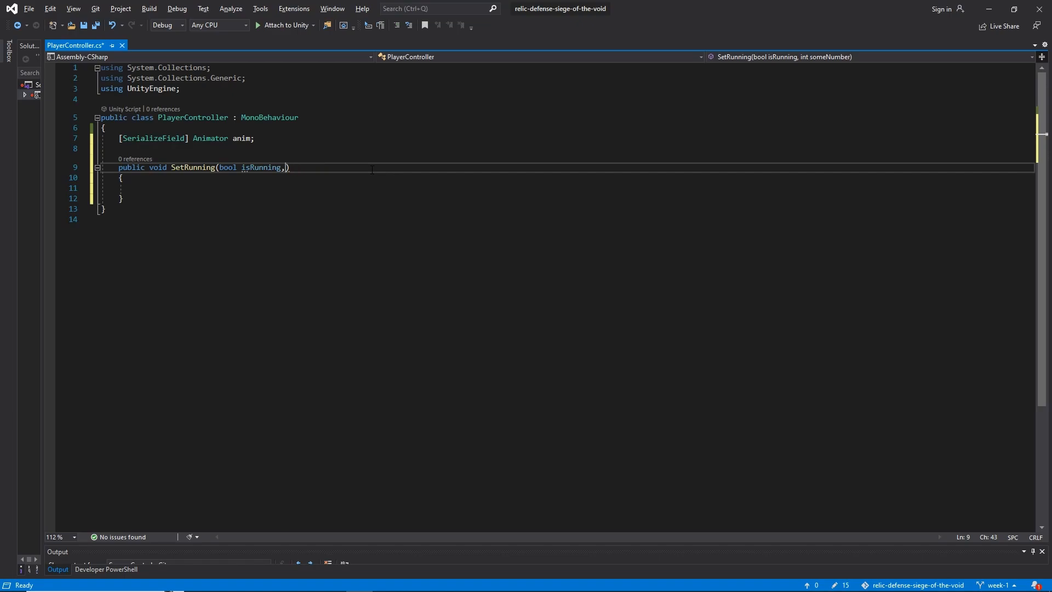
{"action": "key", "text": "ctrl+shift+Left"}
{"action": "key", "text": "ctrl+shift+Left"}
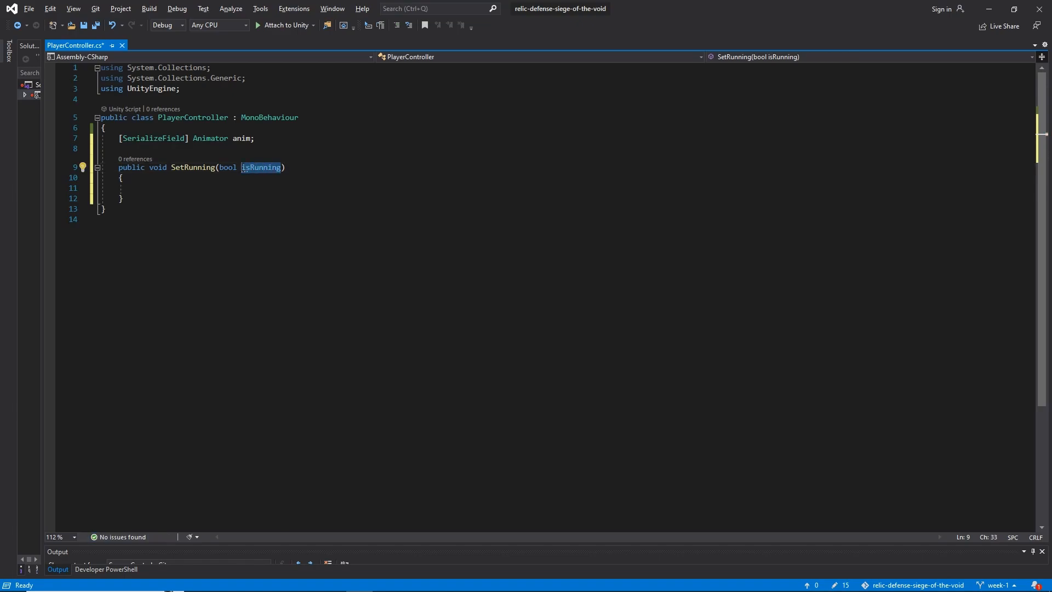
{"action": "key", "text": "Left"}
Check the anim variable, switch to Unity and examine the Running parameter and the condition of the WiseOneIdle to WiseOneRun transition
{"action": "left_click", "coordinate": [183, 191]}
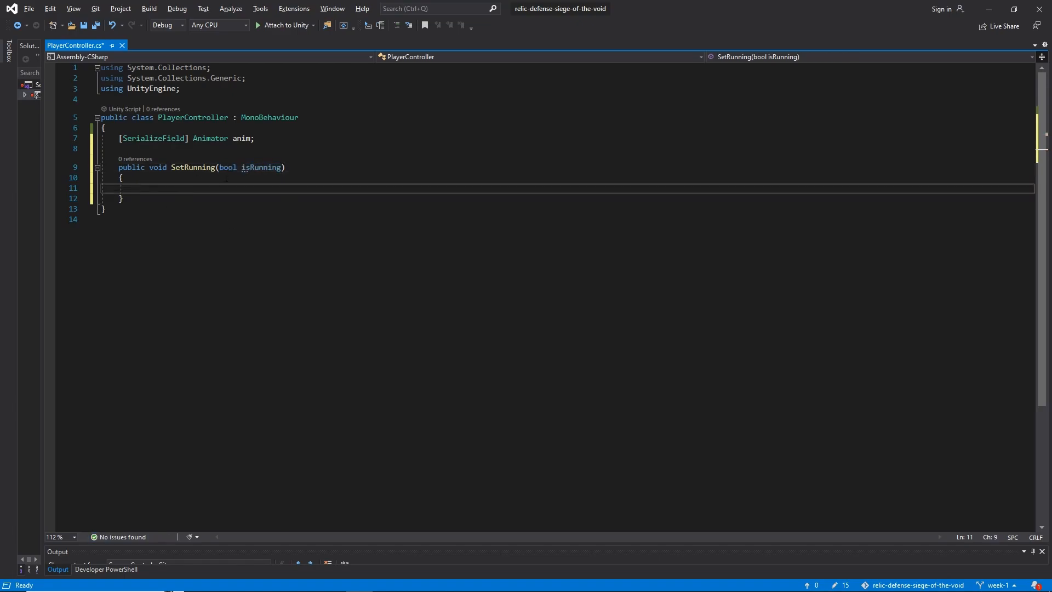
{"action": "left_click", "coordinate": [242, 138]}
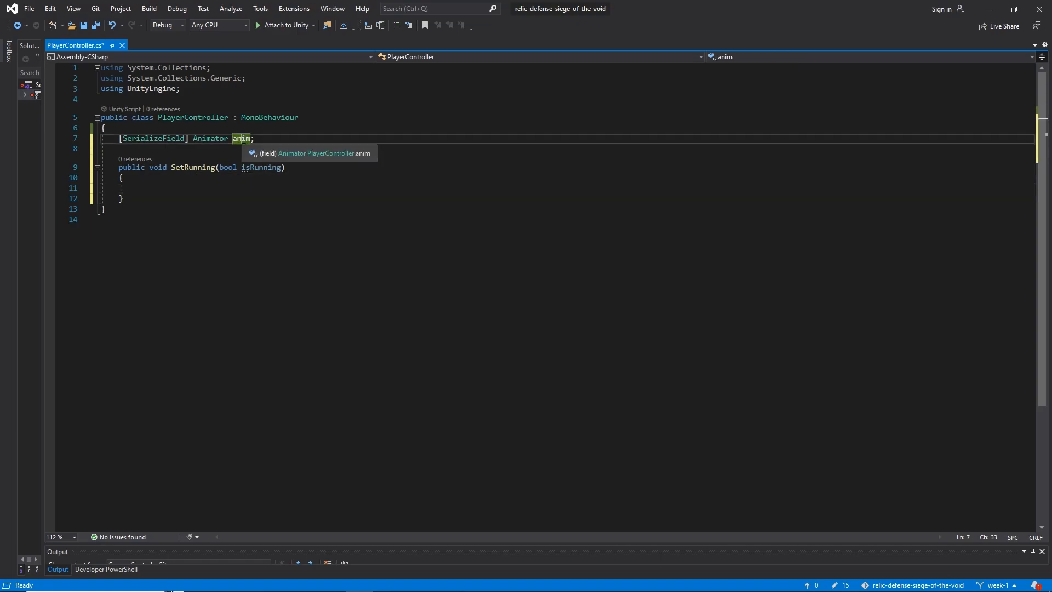
{"action": "key", "text": "alt+Tab"}
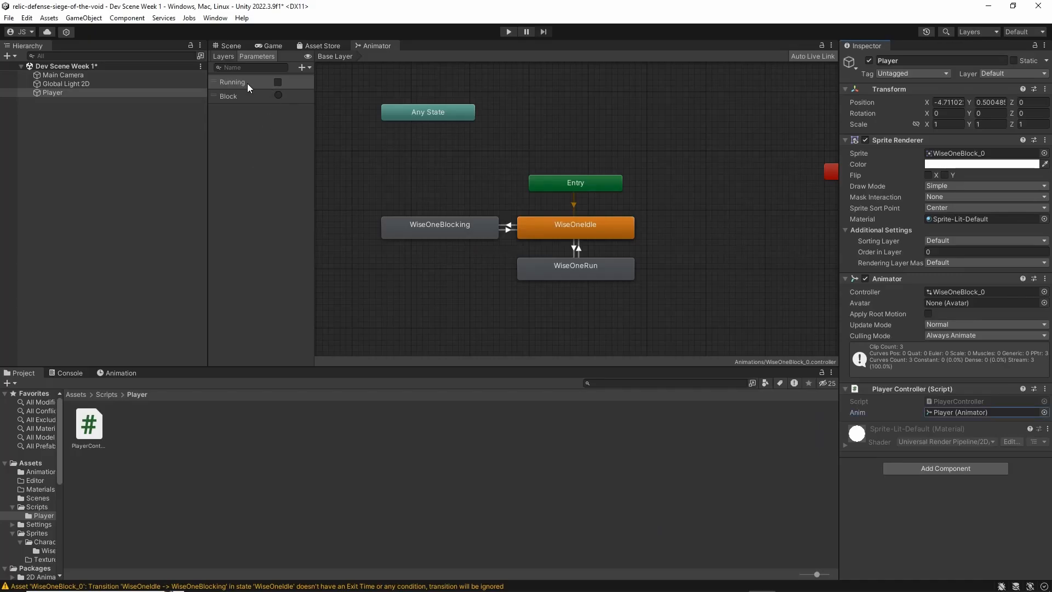
{"action": "left_click", "coordinate": [579, 252]}
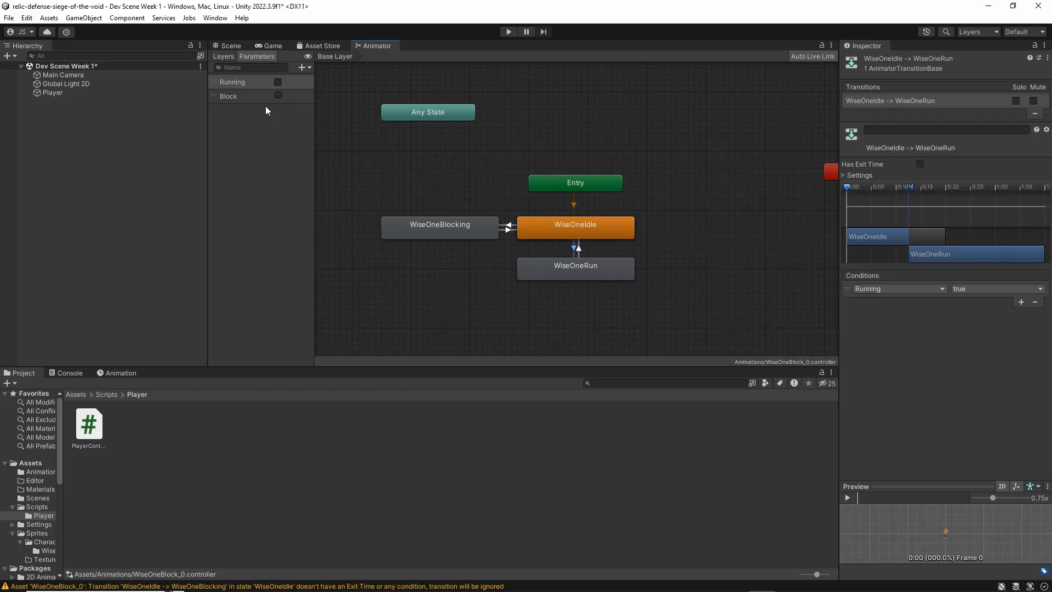
Return to Visual Studio and write anim.SetBool("Running", isRunning); in the body of SetRunning
{"action": "key", "text": "alt+Tab"}
{"action": "left_click", "coordinate": [211, 188]}
{"action": "type", "text": "a"}
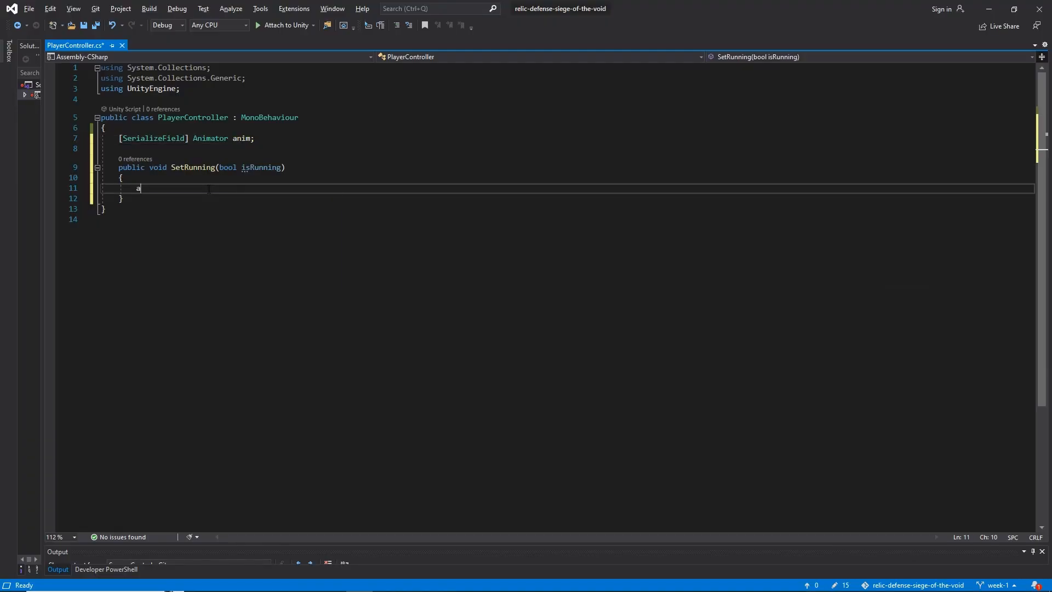
{"action": "type", "text": "nim.Set"}
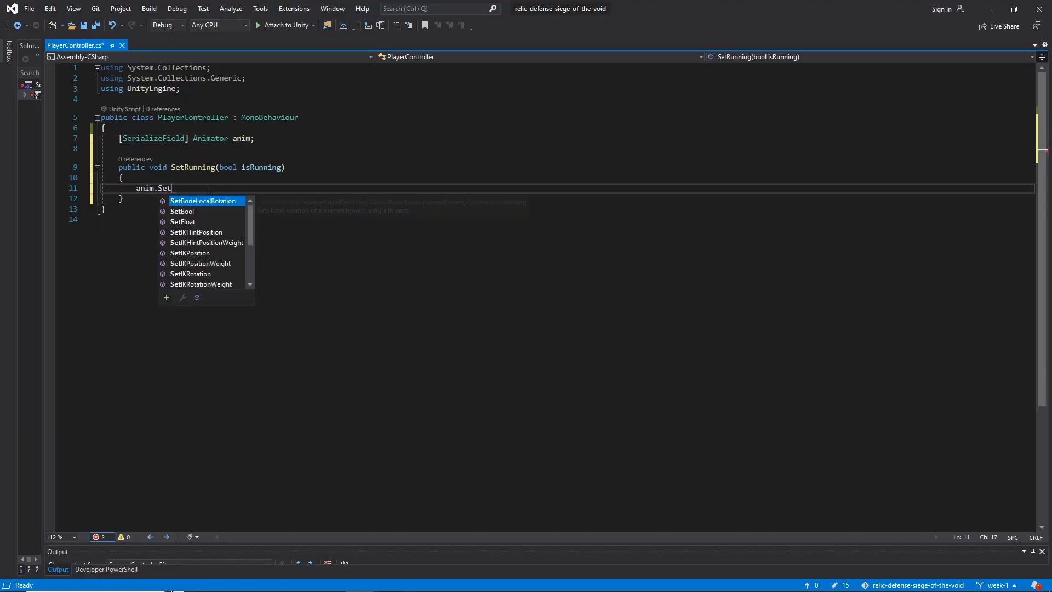
{"action": "type", "text": "Bool("}
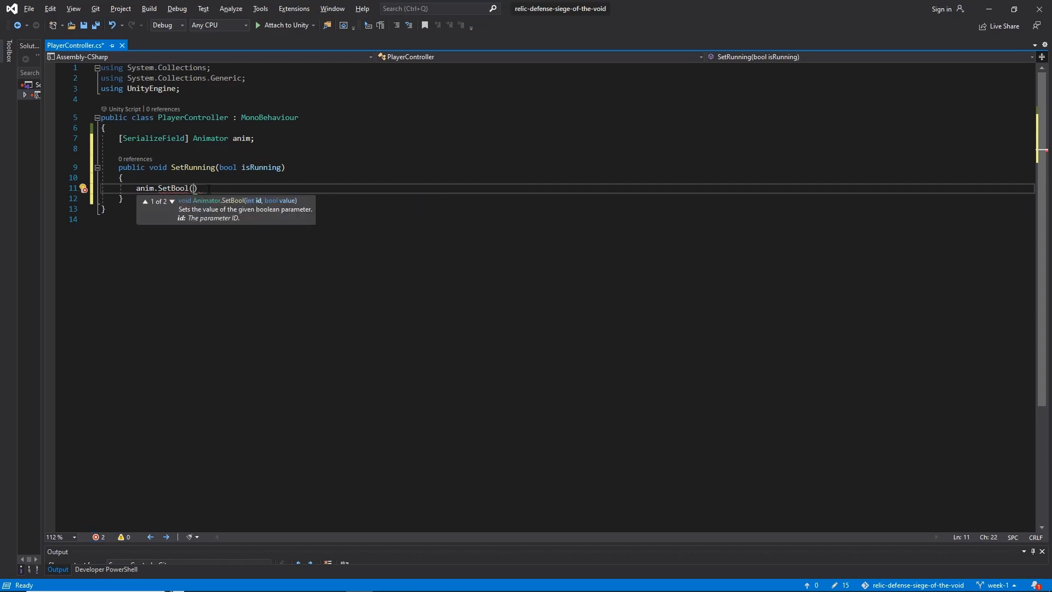
{"action": "type", "text": "\"Running\", "}
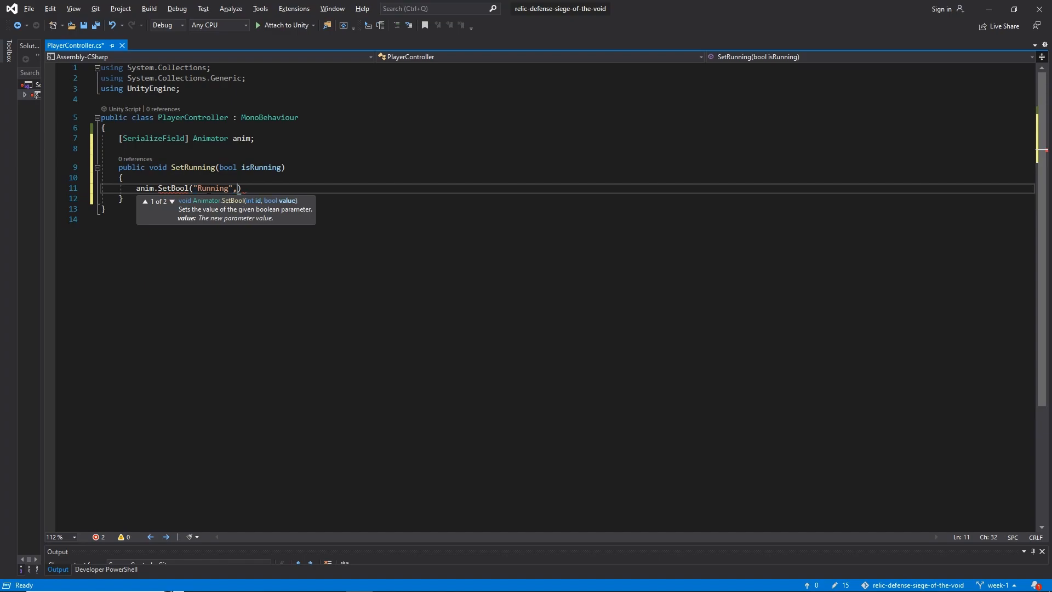
{"action": "type", "text": "isRunning);"}
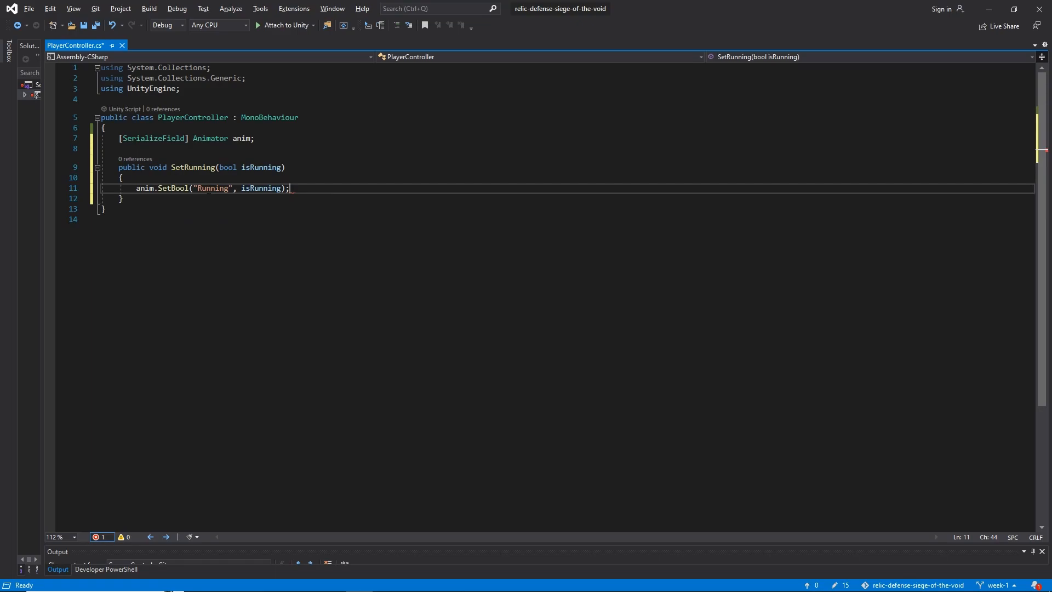
Save the PlayerController script and highlight the uses of the isRunning parameter
{"action": "key", "text": "ctrl+f"}
{"action": "key", "text": "Escape"}
{"action": "key", "text": "ctrl+s"}
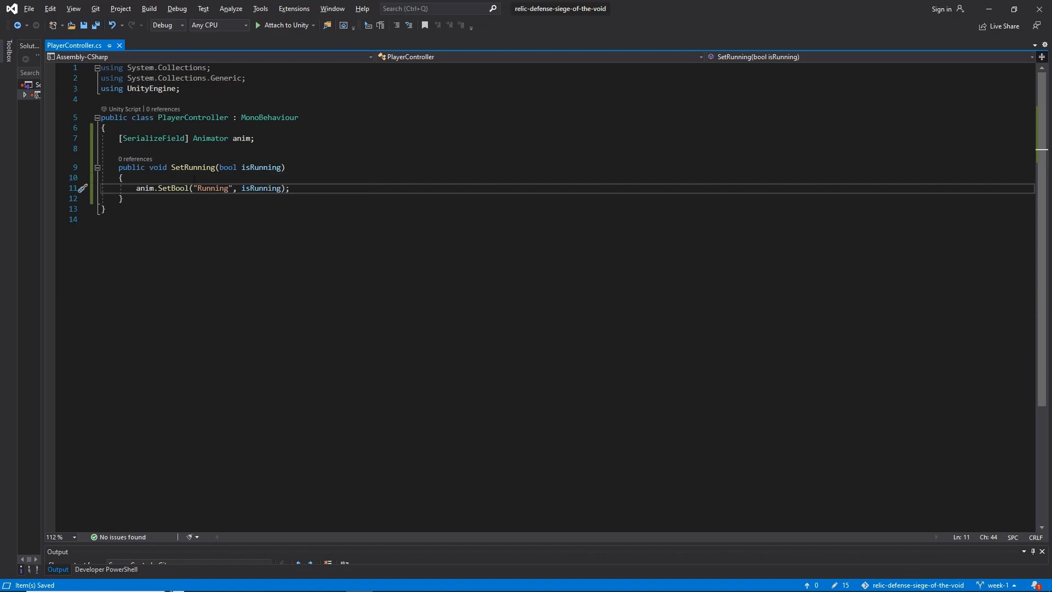
{"action": "left_click", "coordinate": [256, 167]}
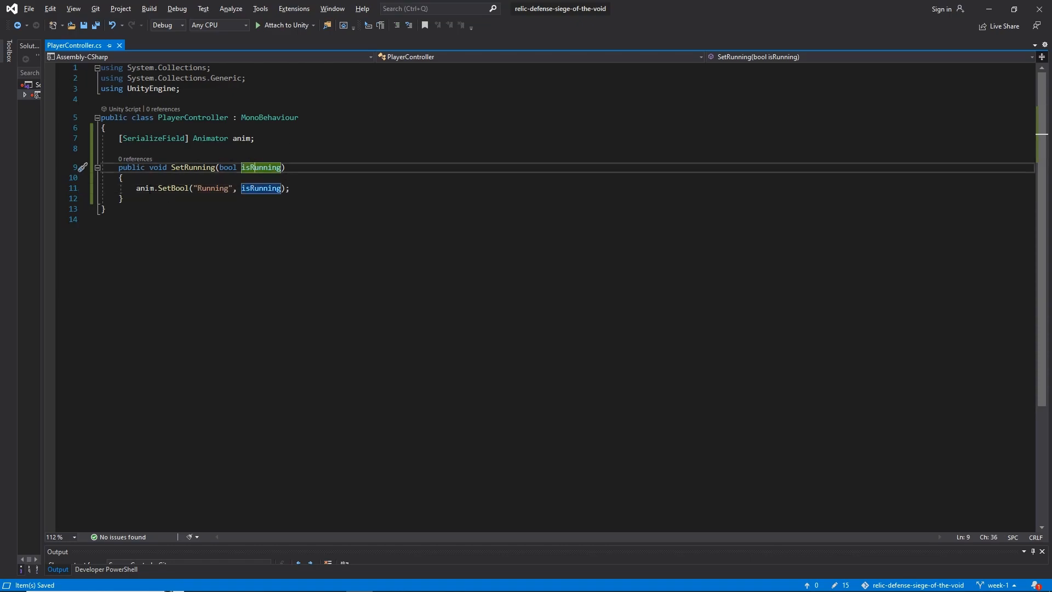
Try adding a second call, anim.SetBool("Running", true);, below the existing one in SetRunning, and remove it again
{"action": "left_click", "coordinate": [246, 189]}
{"action": "left_click", "coordinate": [246, 167]}
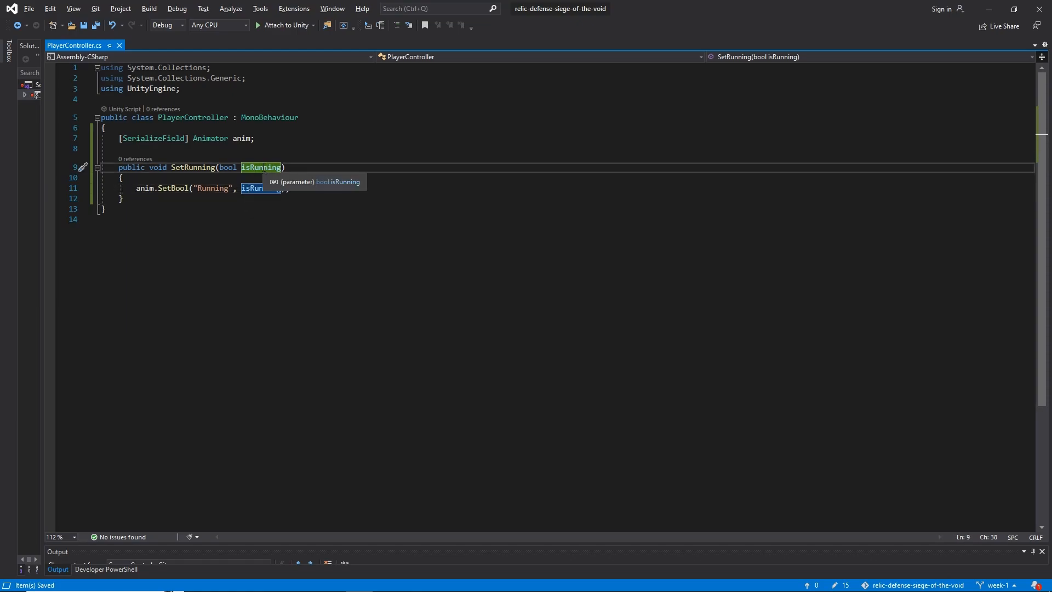
{"action": "left_click", "coordinate": [319, 189]}
{"action": "key", "text": "Return"}
{"action": "type", "text": "anim.SetBool(\"R"}
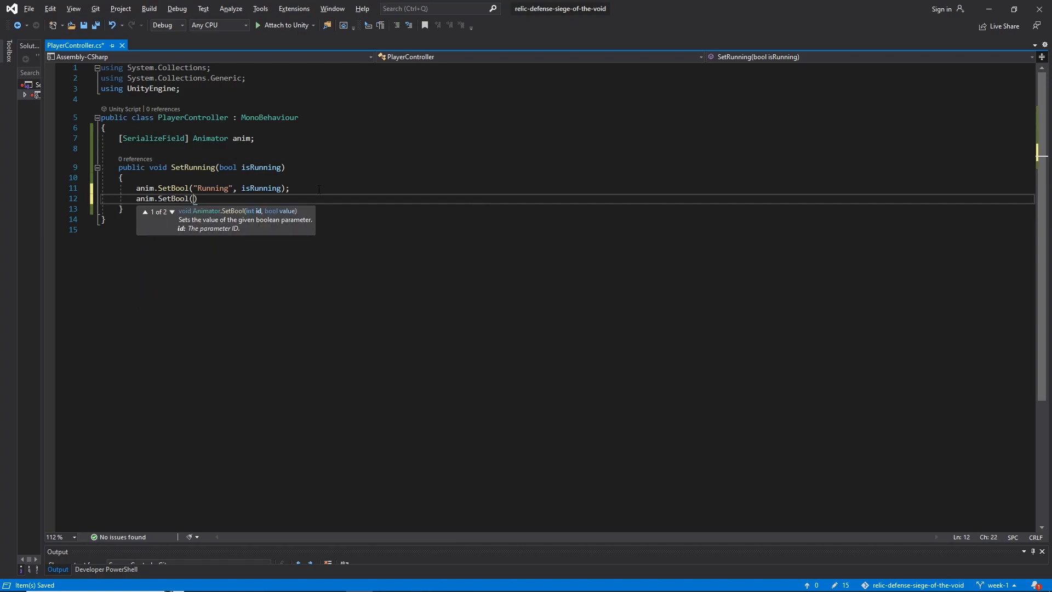
{"action": "type", "text": "unning\", true)"}
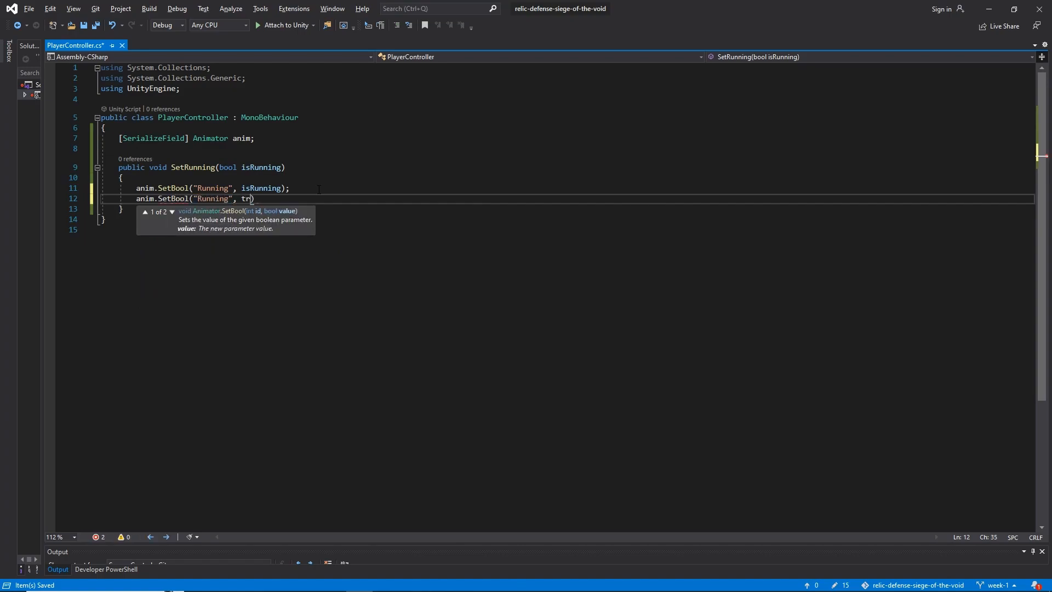
{"action": "type", "text": ";"}
{"action": "key", "text": "ctrl+s"}
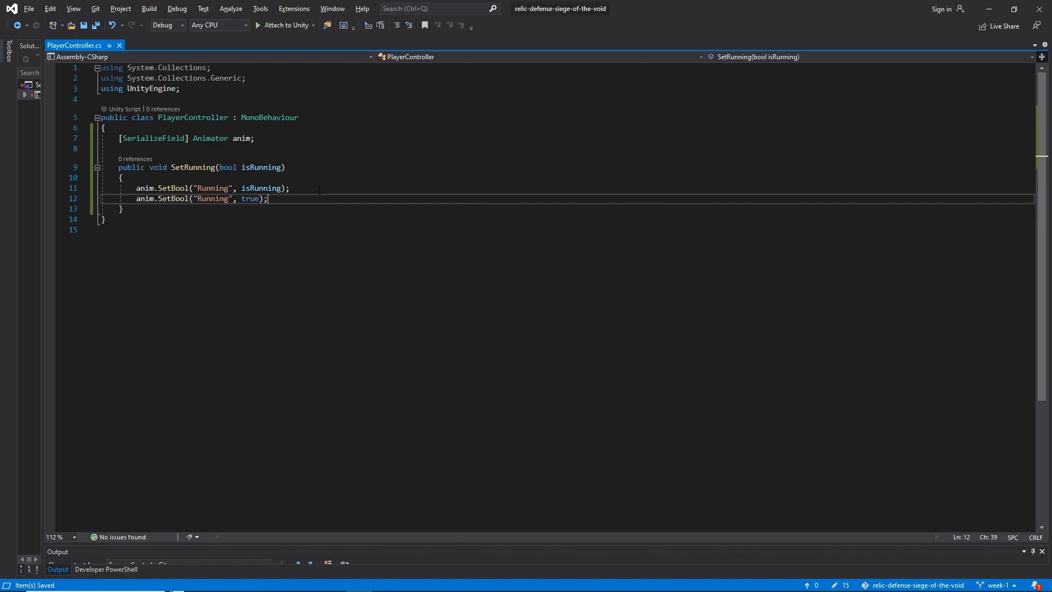
{"action": "left_click", "coordinate": [250, 200]}
{"action": "left_click_drag", "start_coordinate": [296, 200], "coordinate": [301, 192]}
{"action": "key", "text": "Delete"}
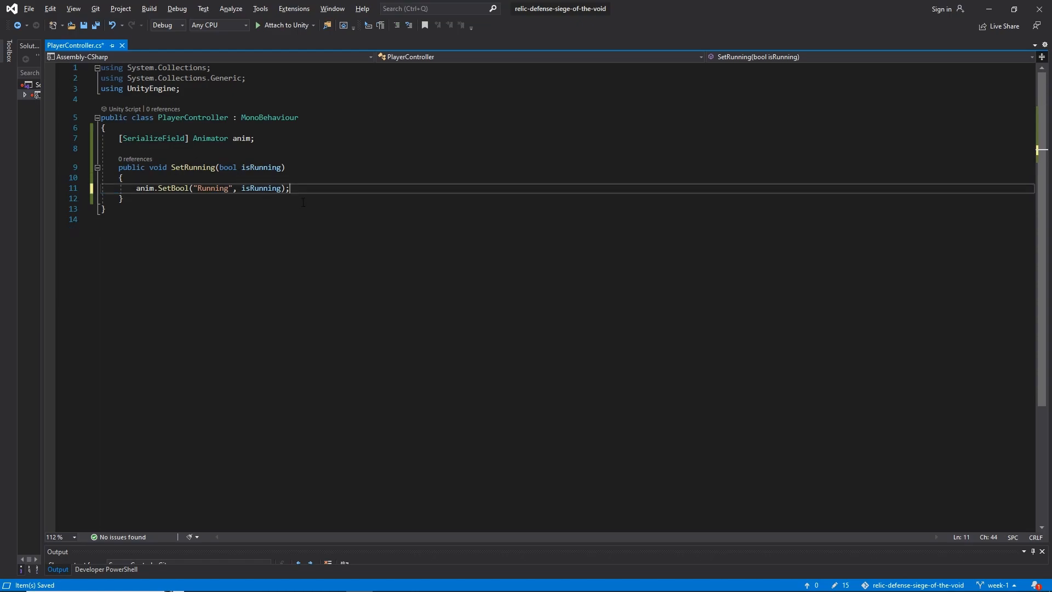
Switch to Unity, show the Player sprite in the Scene view, and save the scene
{"action": "key", "text": "alt+Tab"}
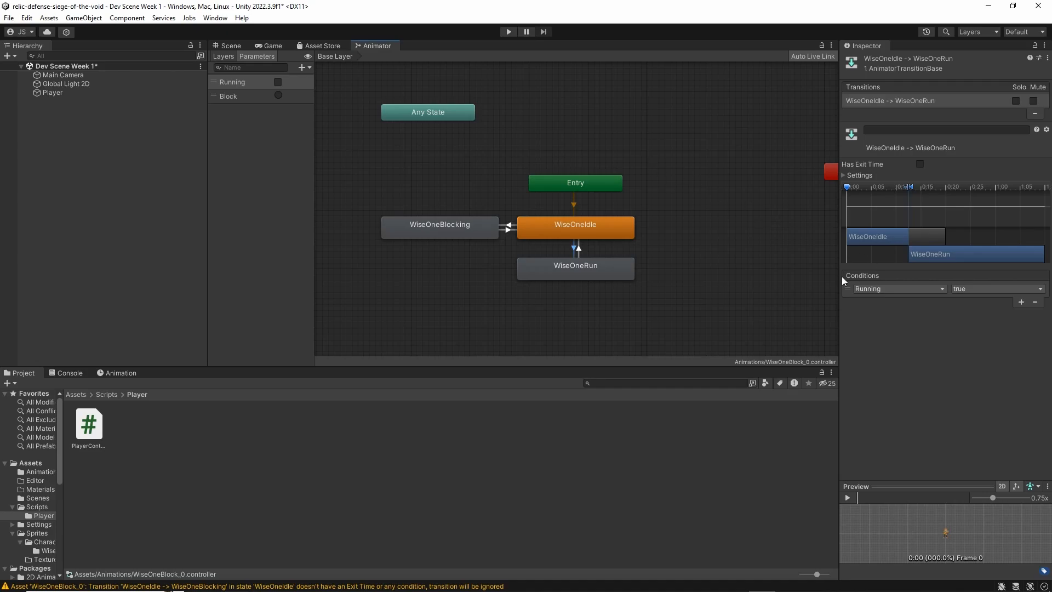
{"action": "left_click", "coordinate": [232, 46]}
{"action": "middle_click_drag", "start_coordinate": [517, 188], "coordinate": [580, 101]}
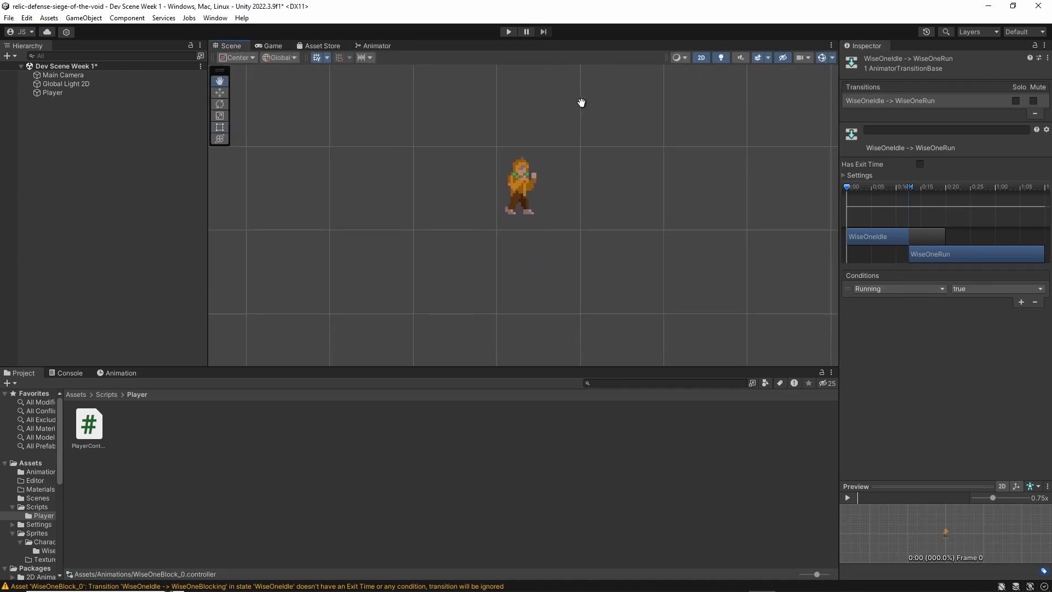
{"action": "middle_click_drag", "start_coordinate": [610, 177], "coordinate": [586, 176]}
{"action": "key", "text": "ctrl+s"}
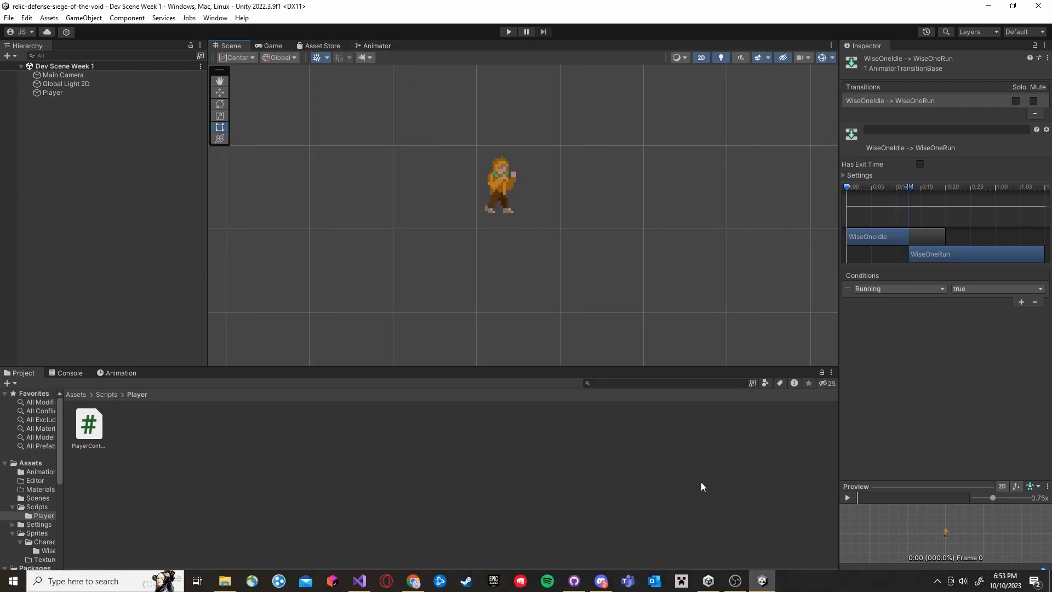
Return to Visual Studio and add an empty private Update method between the anim field and SetRunning
{"action": "key", "text": "alt+Tab"}
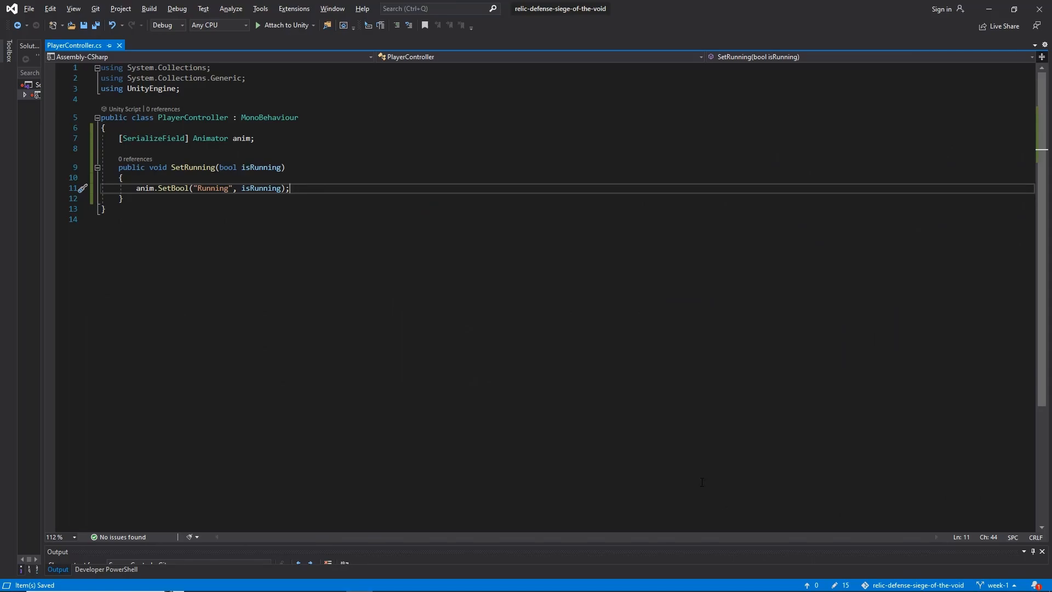
{"action": "key", "text": "Up"}
{"action": "key", "text": "Up"}
{"action": "key", "text": "Up"}
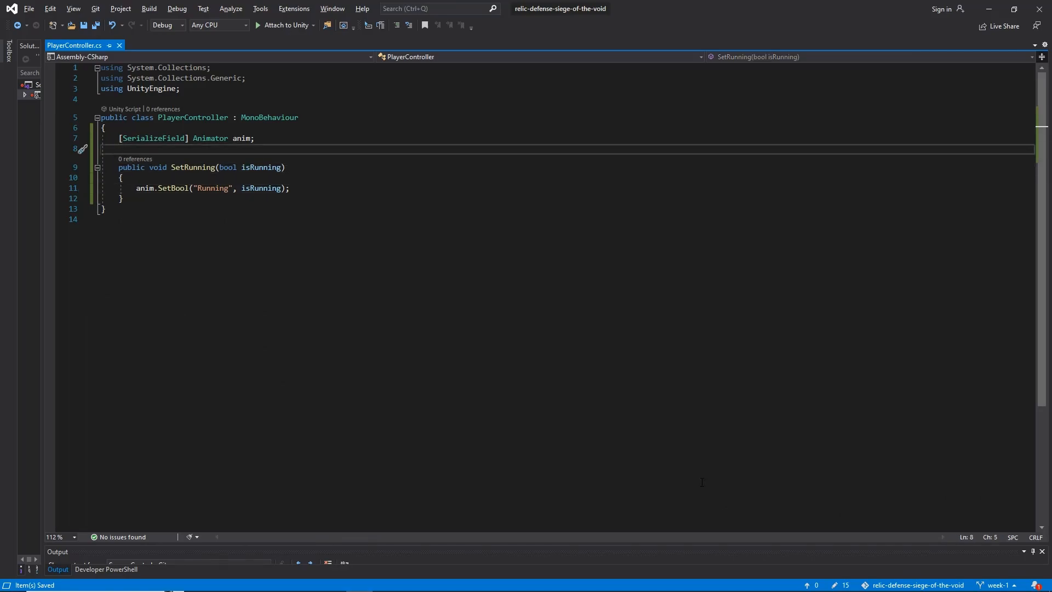
{"action": "key", "text": "Return"}
{"action": "key", "text": "Return"}
{"action": "key", "text": "Up"}
{"action": "type", "text": "Upd"}
{"action": "key", "text": "Tab"}
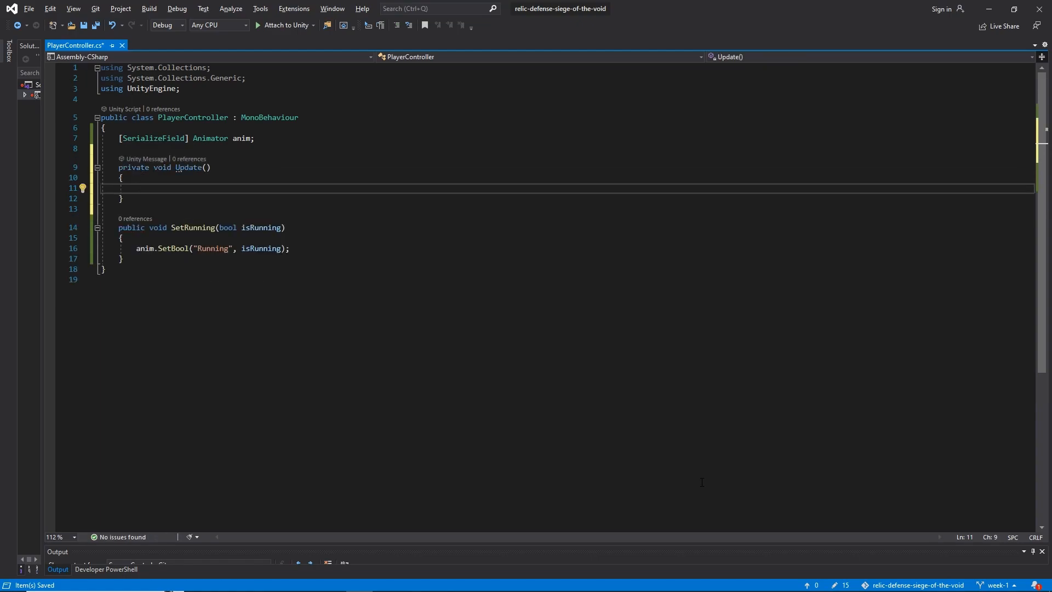
Try writing Input.GetAxisRaw("Horizontal") in the body of Update, and delete the whole Update method
{"action": "type", "text": "Input."}
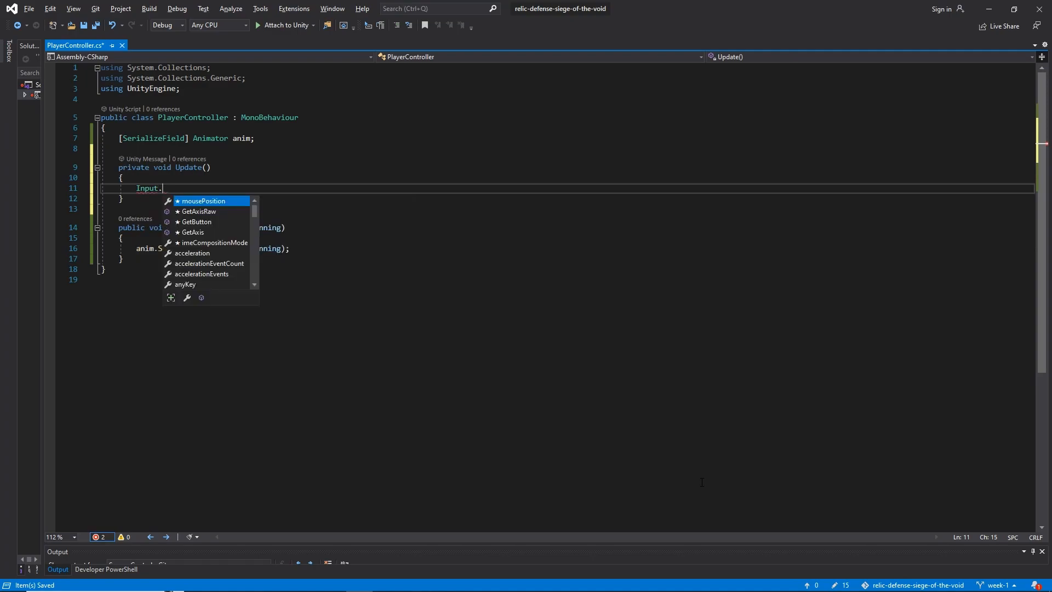
{"action": "type", "text": "GetAxis"}
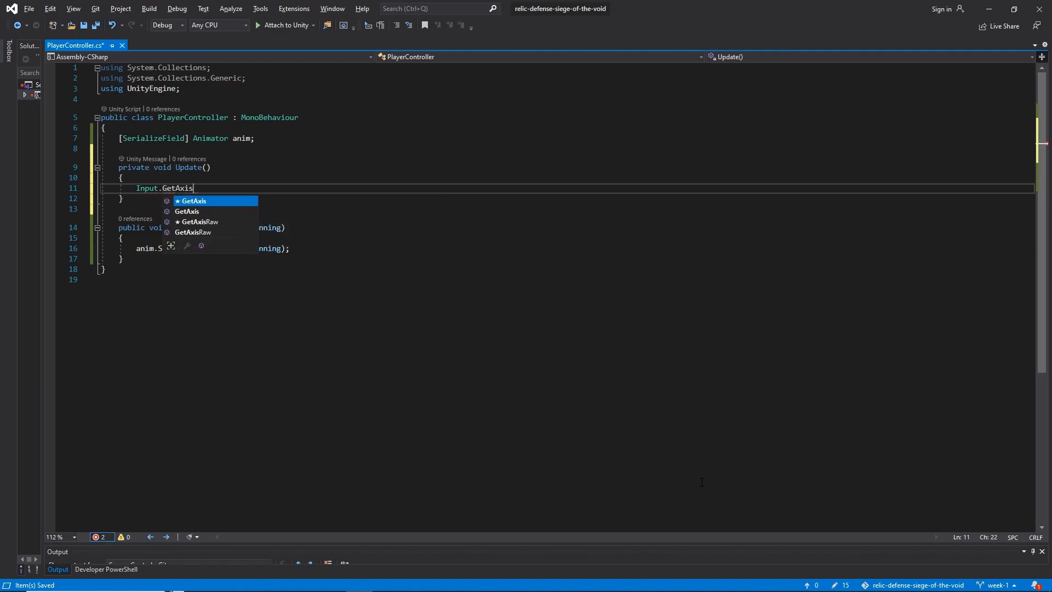
{"action": "type", "text": "Raw("}
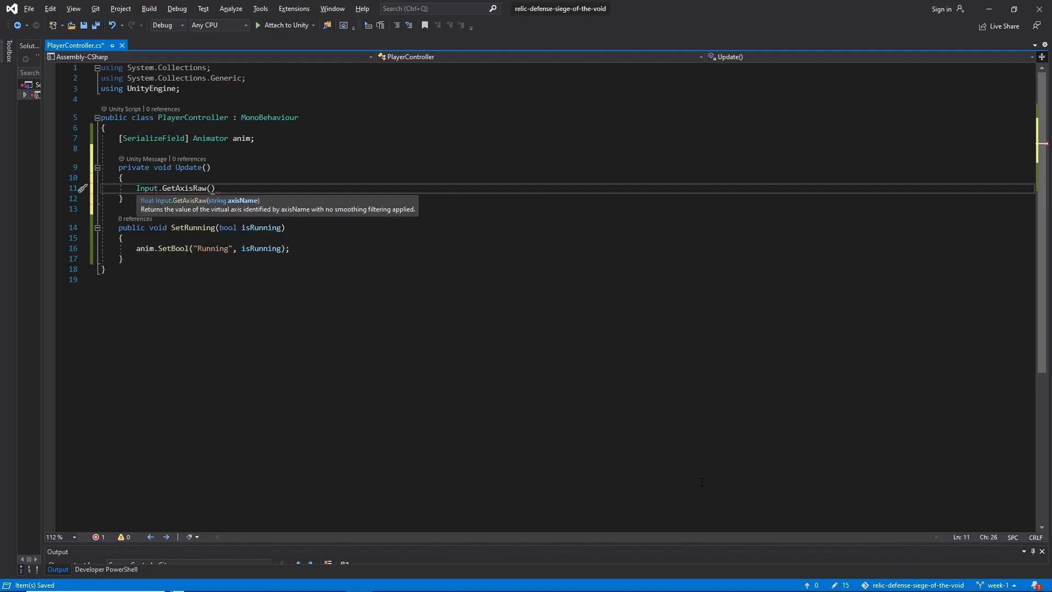
{"action": "type", "text": "\"Horizontal\")"}
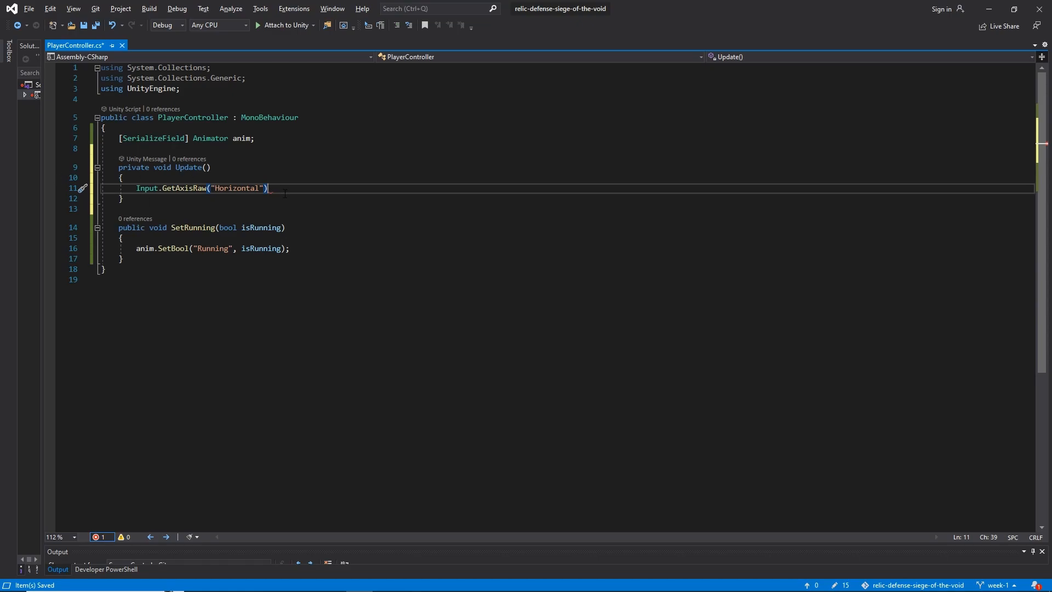
{"action": "left_click_drag", "start_coordinate": [283, 192], "coordinate": [279, 179]}
{"action": "left_click_drag", "start_coordinate": [165, 200], "coordinate": [274, 138]}
{"action": "key", "text": "Delete"}
Switch to Unity, open the Package Manager and list the packages of the Unity Registry
{"action": "key", "text": "alt+Tab"}
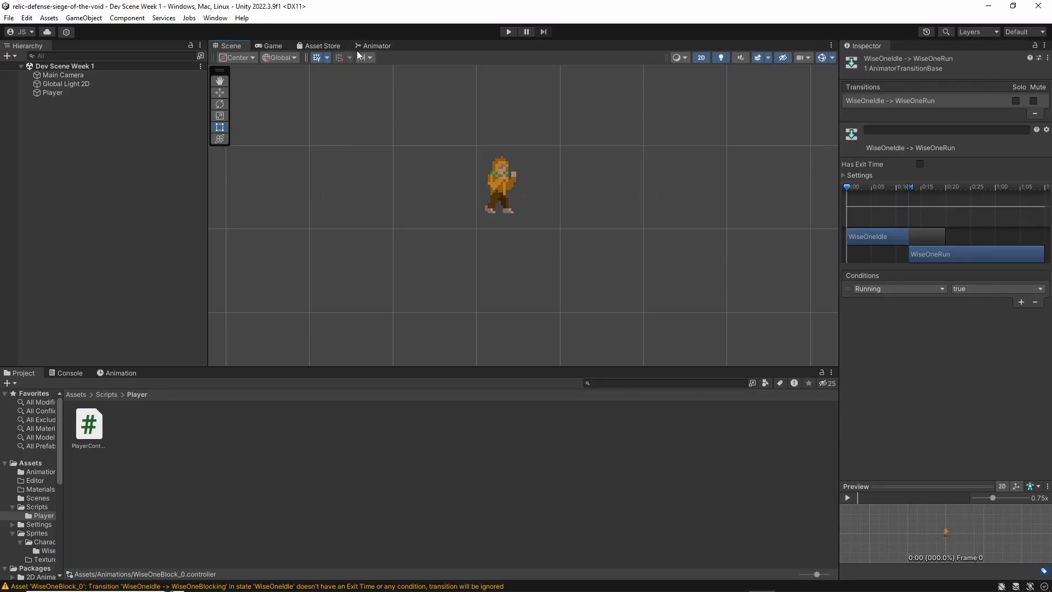
{"action": "left_click", "coordinate": [311, 48]}
{"action": "left_click", "coordinate": [218, 48]}
{"action": "left_click", "coordinate": [323, 47]}
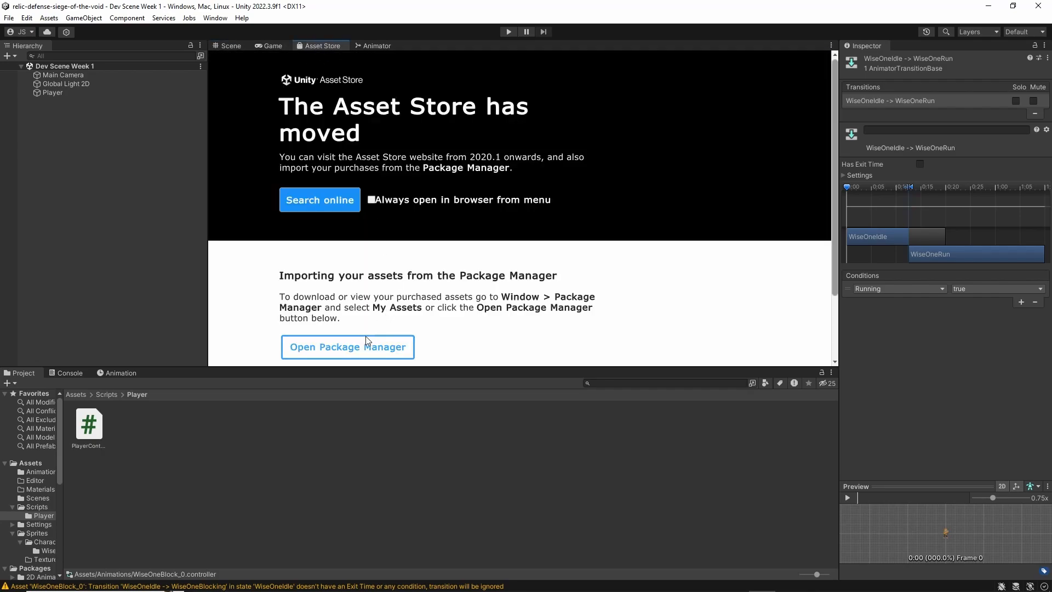
{"action": "left_click", "coordinate": [232, 48]}
{"action": "left_click", "coordinate": [216, 19]}
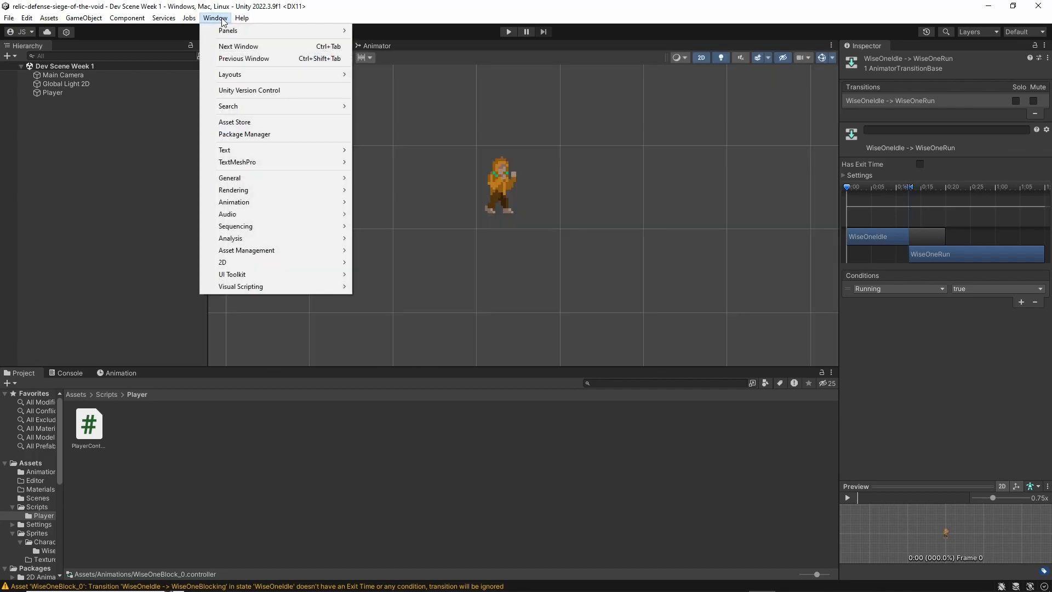
{"action": "left_click", "coordinate": [248, 134]}
{"action": "mouse_move", "coordinate": [435, 147]}
{"action": "left_mouse_down"}
{"action": "mouse_move", "coordinate": [467, 150]}
{"action": "mouse_move", "coordinate": [446, 143]}
{"action": "left_mouse_up"}
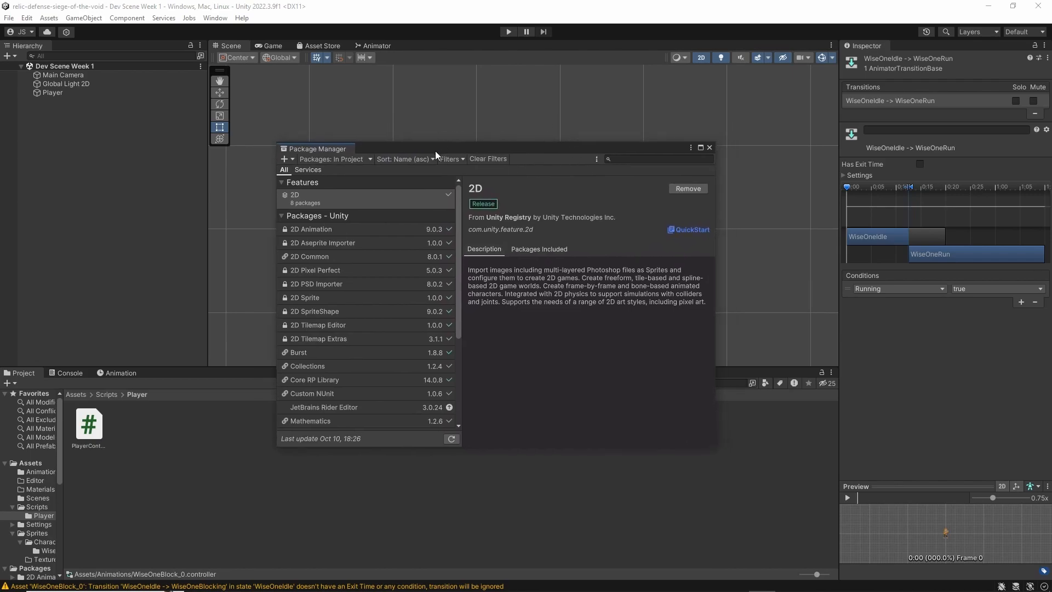
{"action": "left_click", "coordinate": [331, 161]}
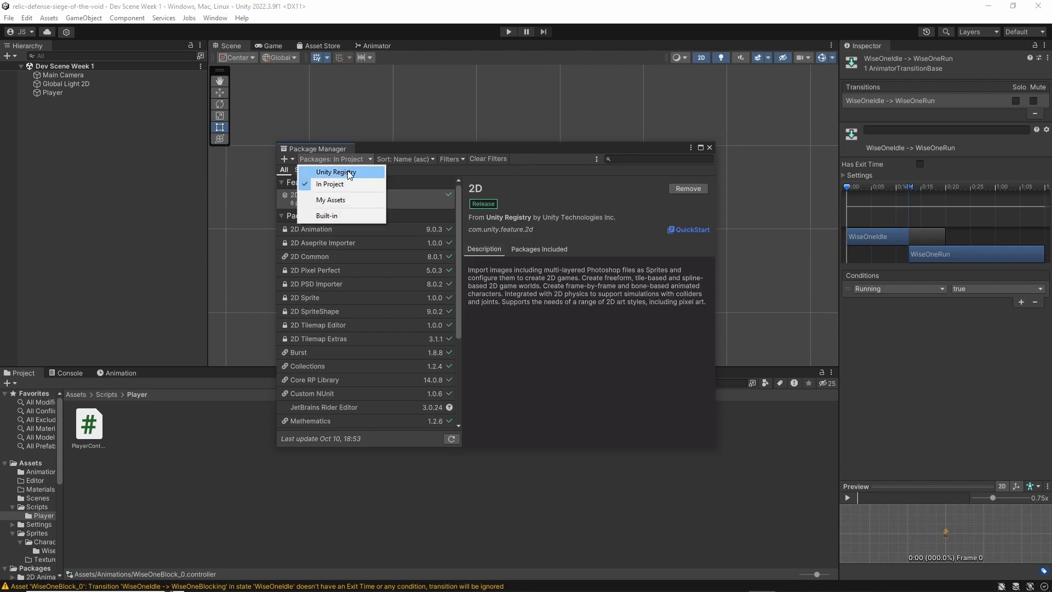
{"action": "left_click", "coordinate": [364, 174]}
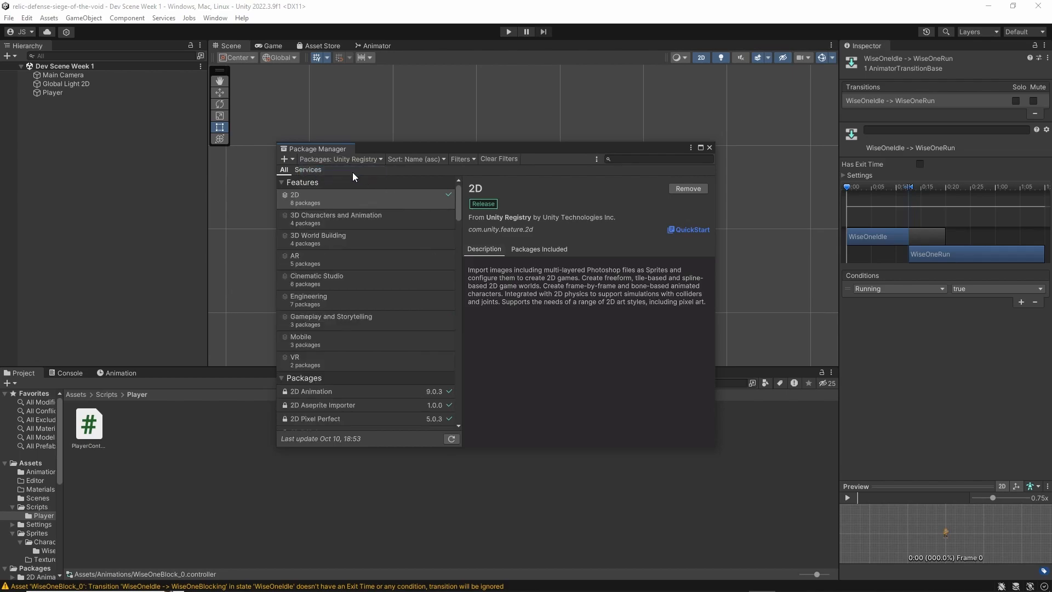
Find and install the Input System package, enable its native backends with an editor restart, and close the Package Manager
{"action": "left_click", "coordinate": [659, 159]}
{"action": "type", "text": "input system"}
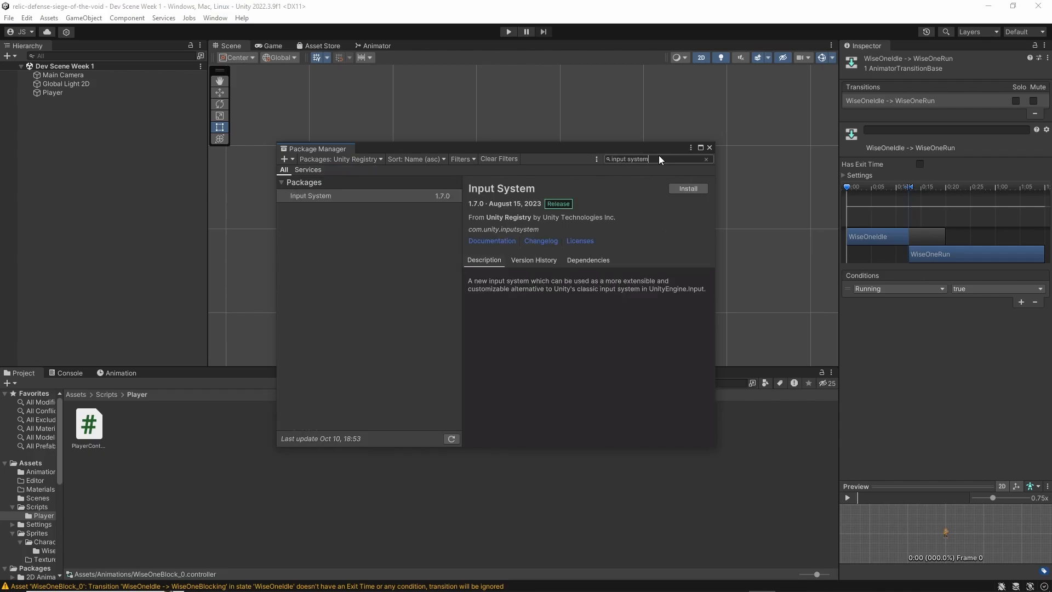
{"action": "left_click", "coordinate": [367, 197]}
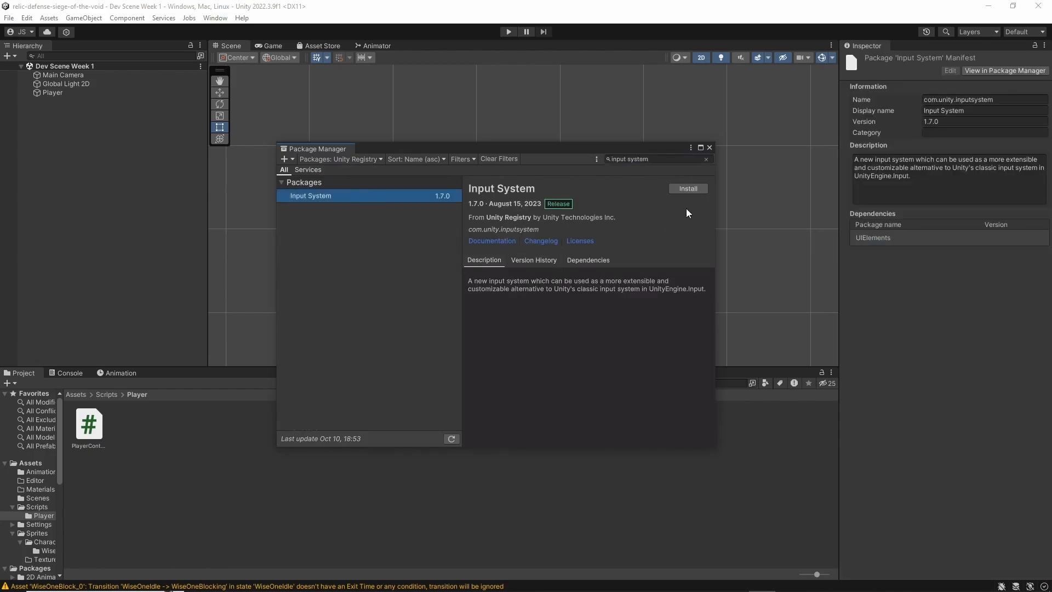
{"action": "left_click", "coordinate": [683, 186]}
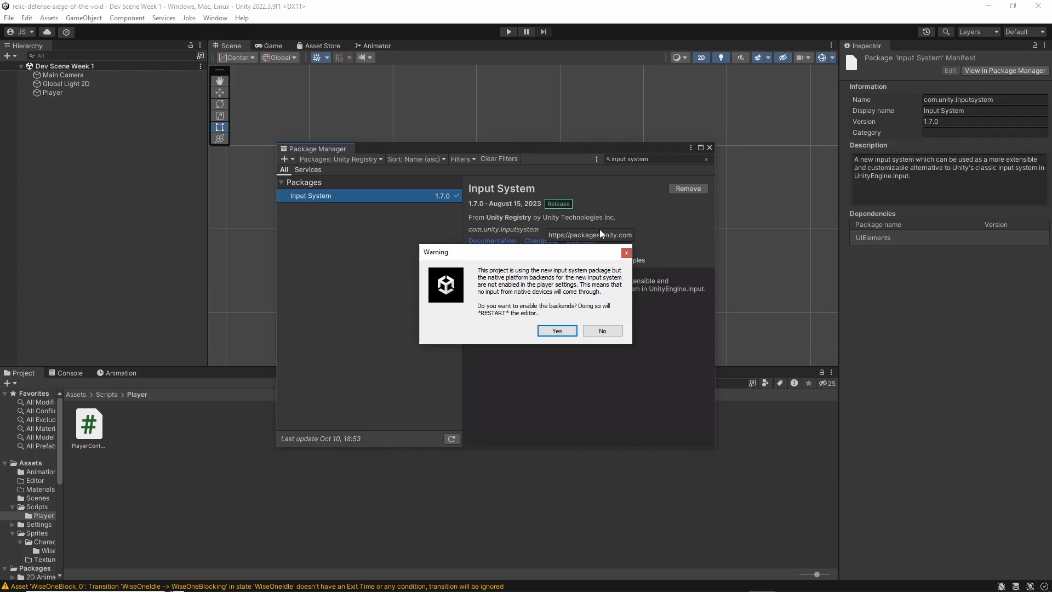
{"action": "left_click", "coordinate": [548, 332]}
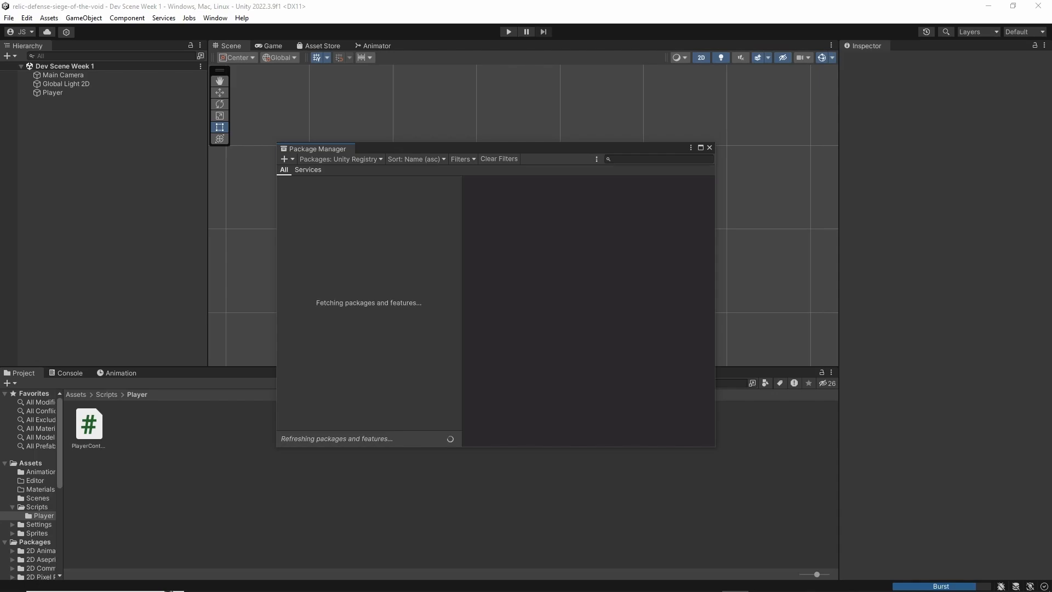
{"action": "left_click", "coordinate": [709, 148]}
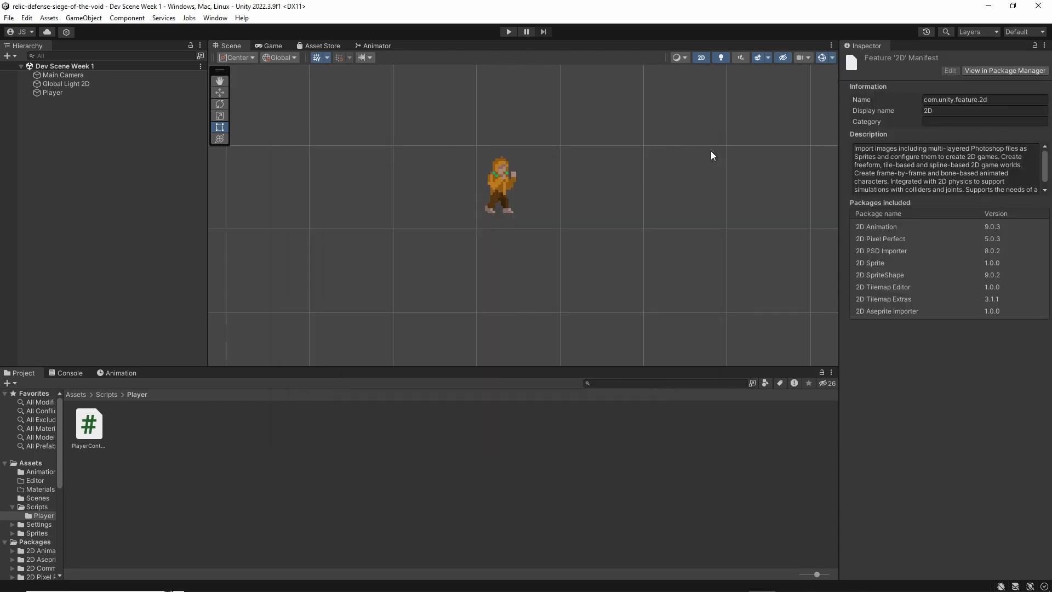
Show the root Assets folder, and add a Player Input component to the Player object
{"action": "left_click", "coordinate": [78, 395]}
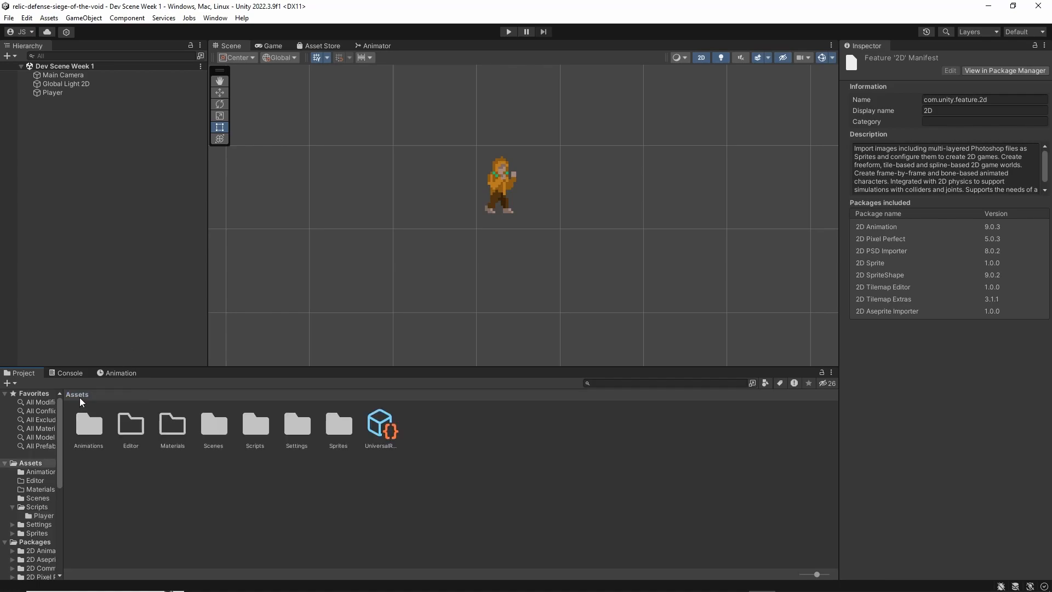
{"action": "left_click", "coordinate": [91, 94]}
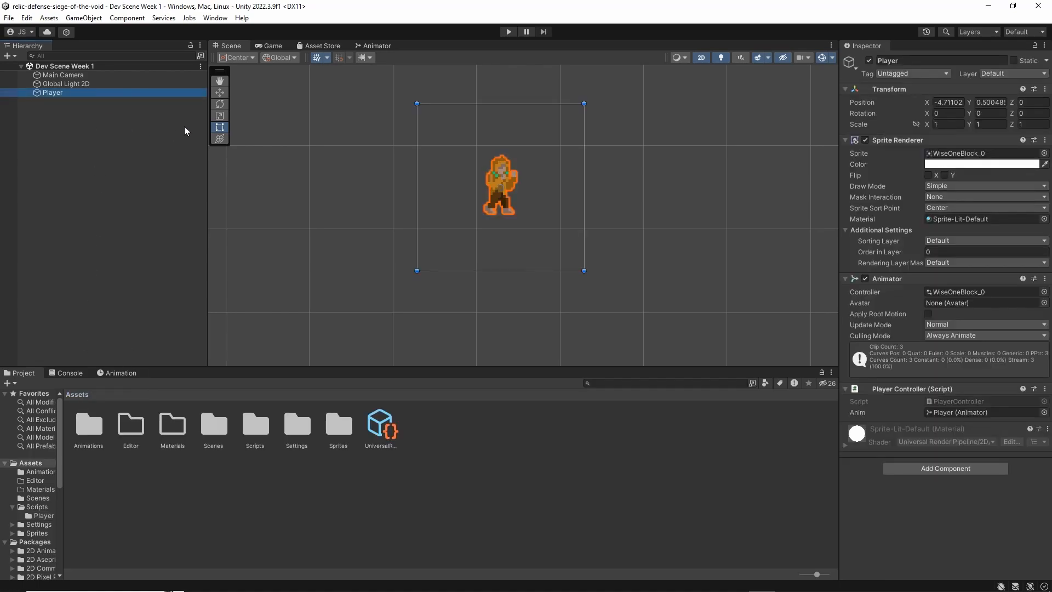
{"action": "left_click", "coordinate": [938, 469]}
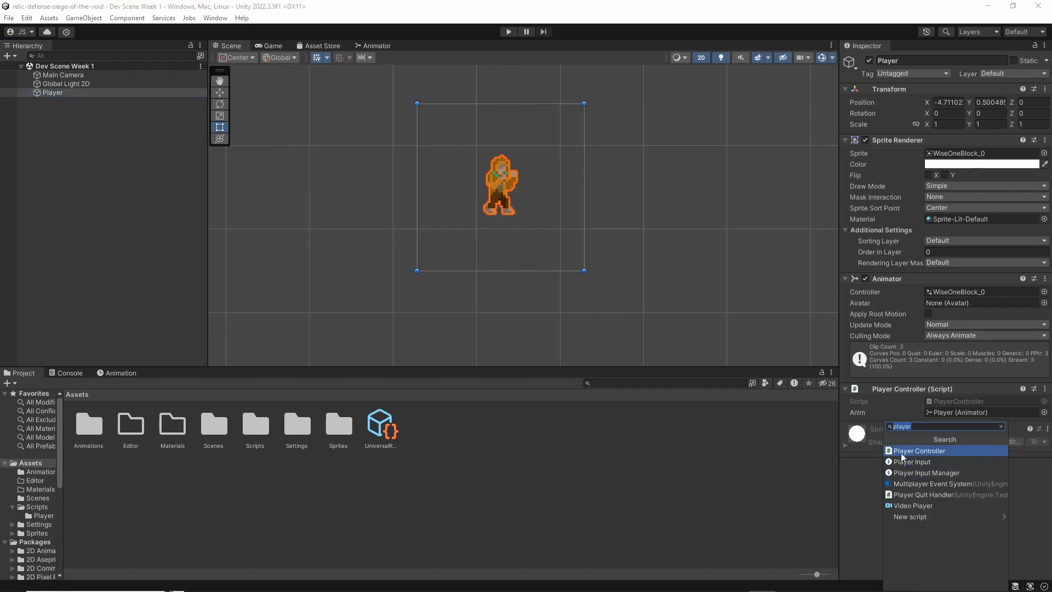
{"action": "left_click", "coordinate": [843, 501]}
{"action": "left_click", "coordinate": [961, 468]}
{"action": "type", "text": "playerinput"}
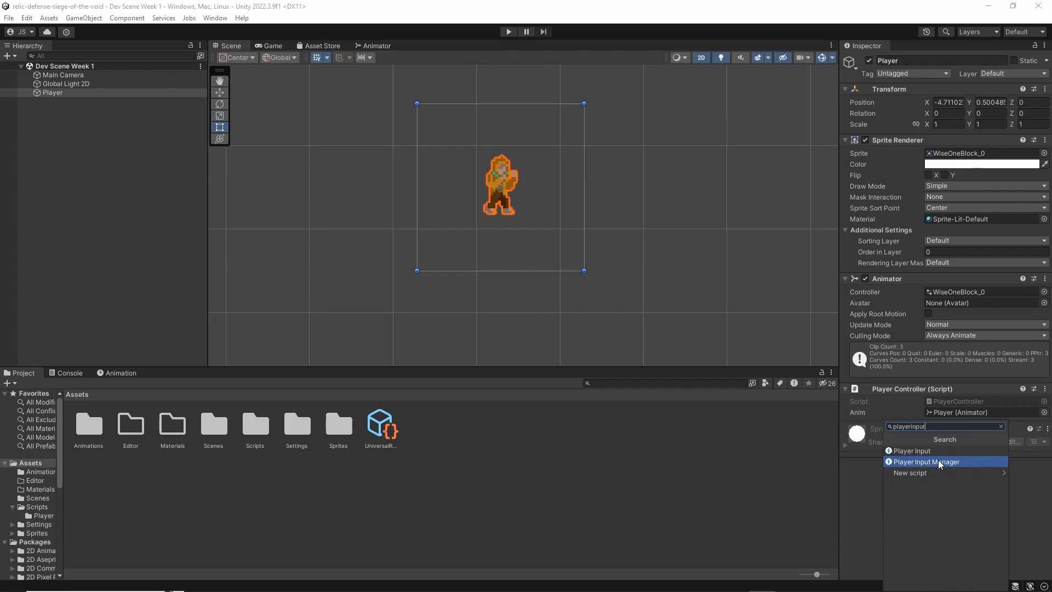
{"action": "left_click", "coordinate": [940, 451]}
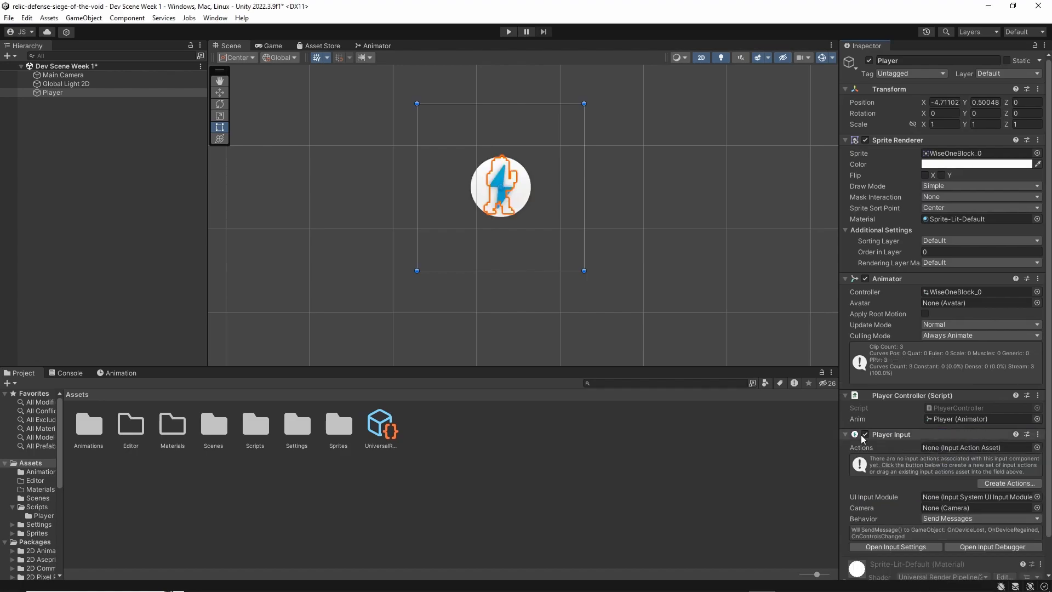
{"action": "scroll", "coordinate": [926, 352], "scroll_direction": "down", "scroll_amount": 2}
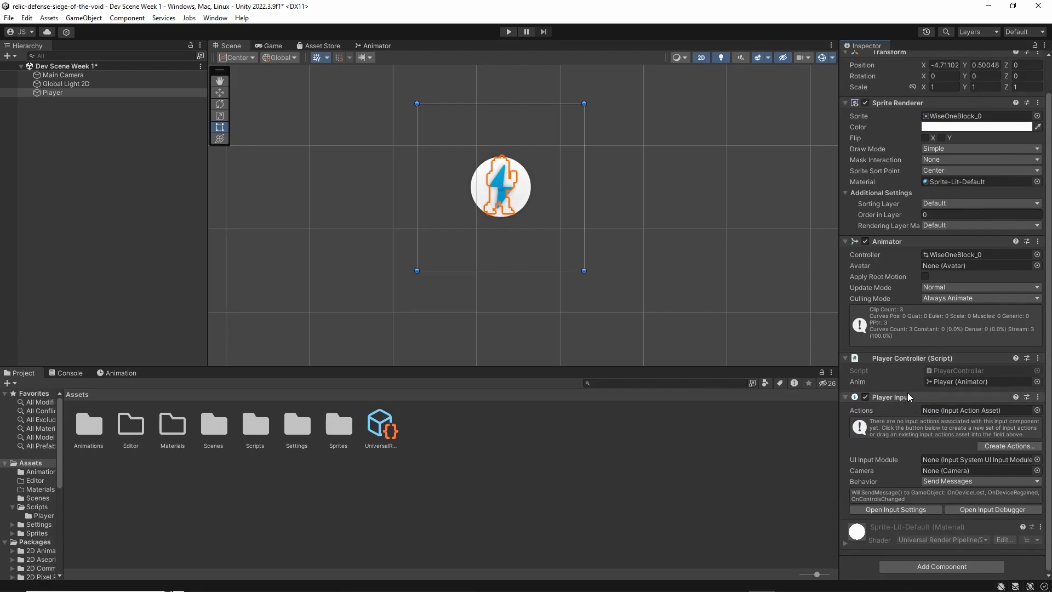
{"action": "left_click", "coordinate": [845, 400]}
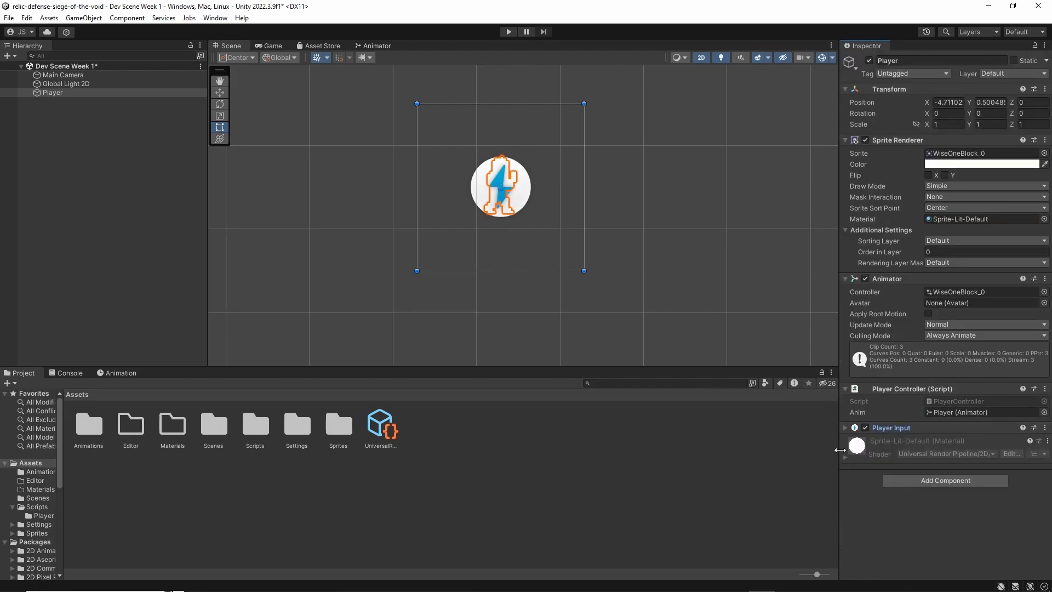
{"action": "left_click", "coordinate": [877, 427]}
{"action": "scroll", "coordinate": [888, 419], "scroll_direction": "down", "scroll_amount": 2}
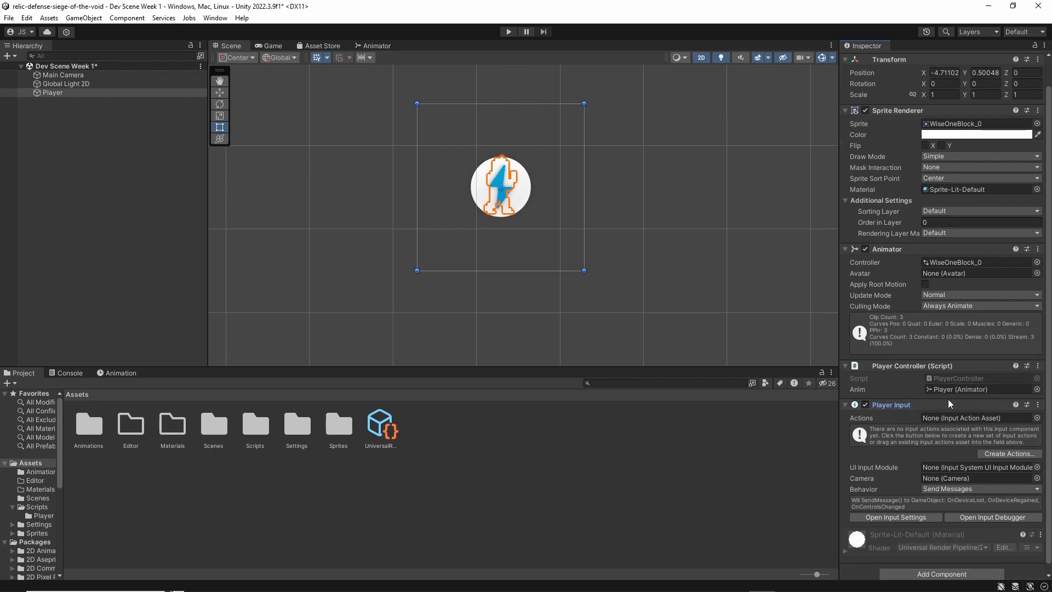
{"action": "left_click", "coordinate": [964, 420]}
{"action": "right_click", "coordinate": [430, 435]}
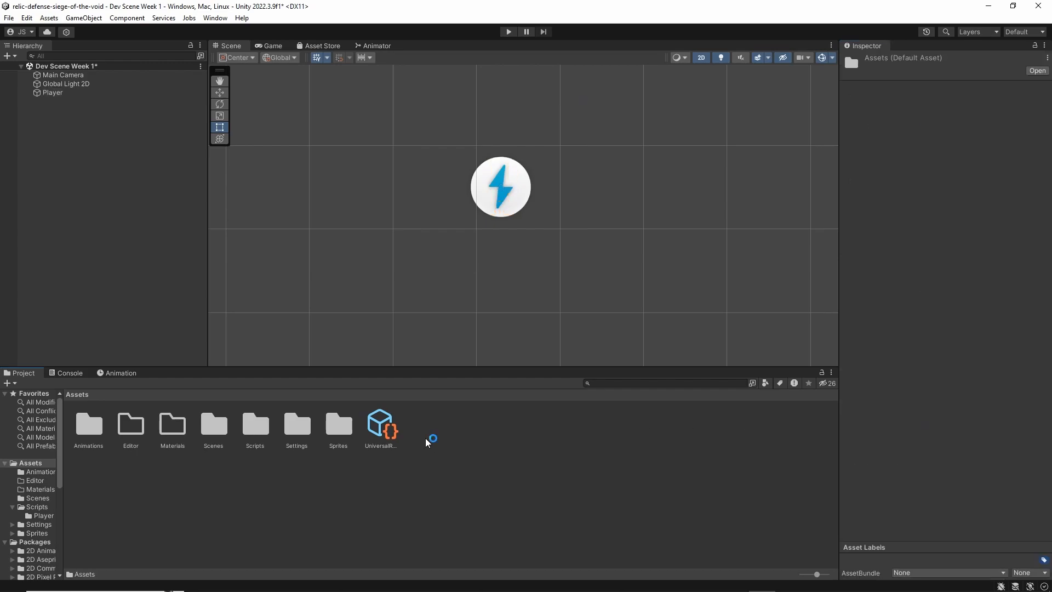
{"action": "mouse_move", "coordinate": [550, 146]}
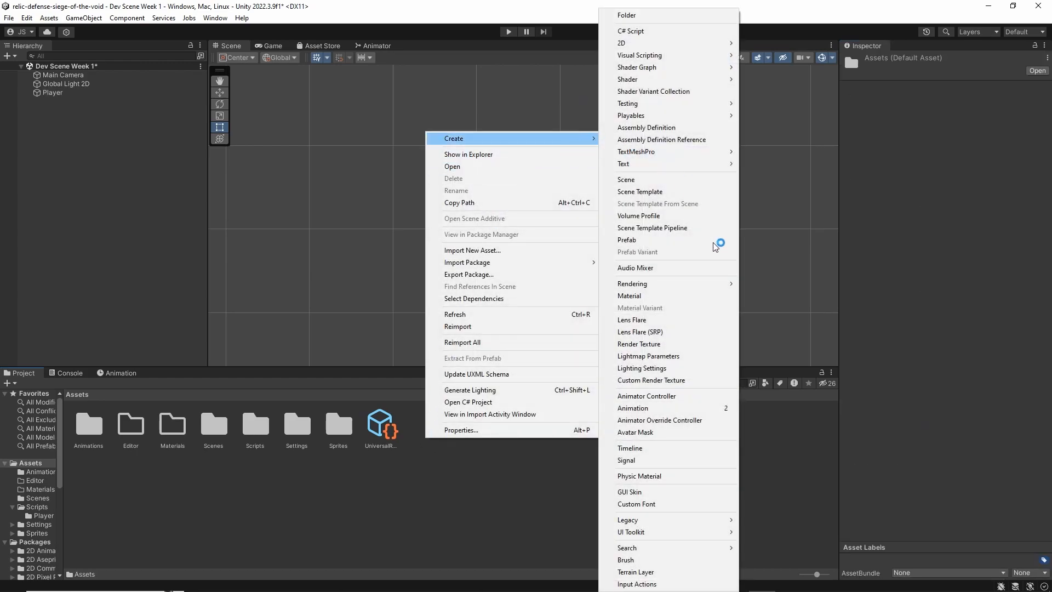
{"action": "left_click", "coordinate": [526, 547]}
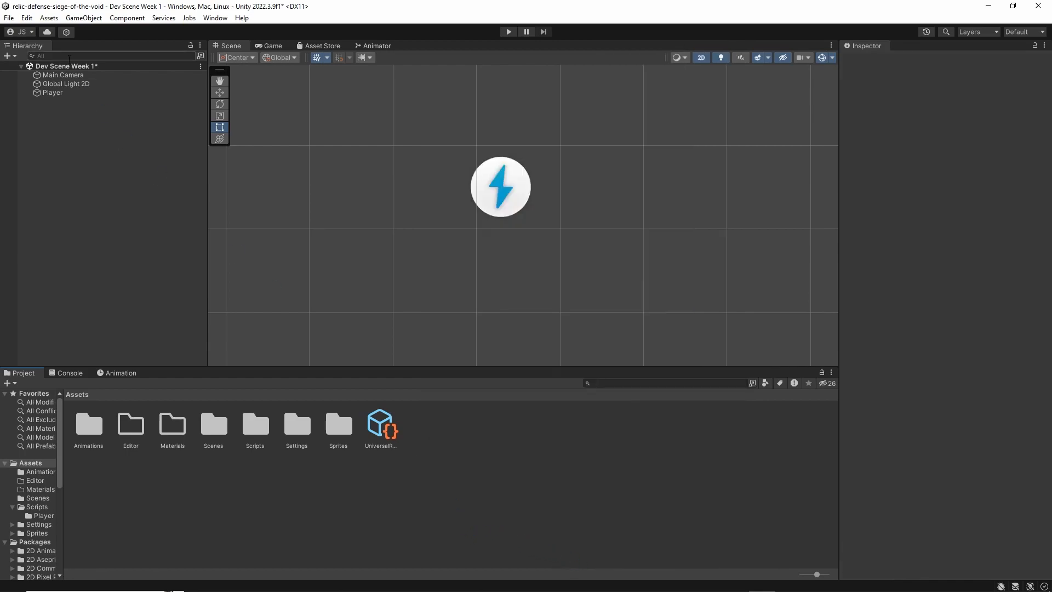
Start creating an input actions asset from the Player's Player Input component, and make a folder named Input inside Assets
{"action": "left_click", "coordinate": [53, 92]}
{"action": "scroll", "coordinate": [934, 380], "scroll_direction": "down", "scroll_amount": 2}
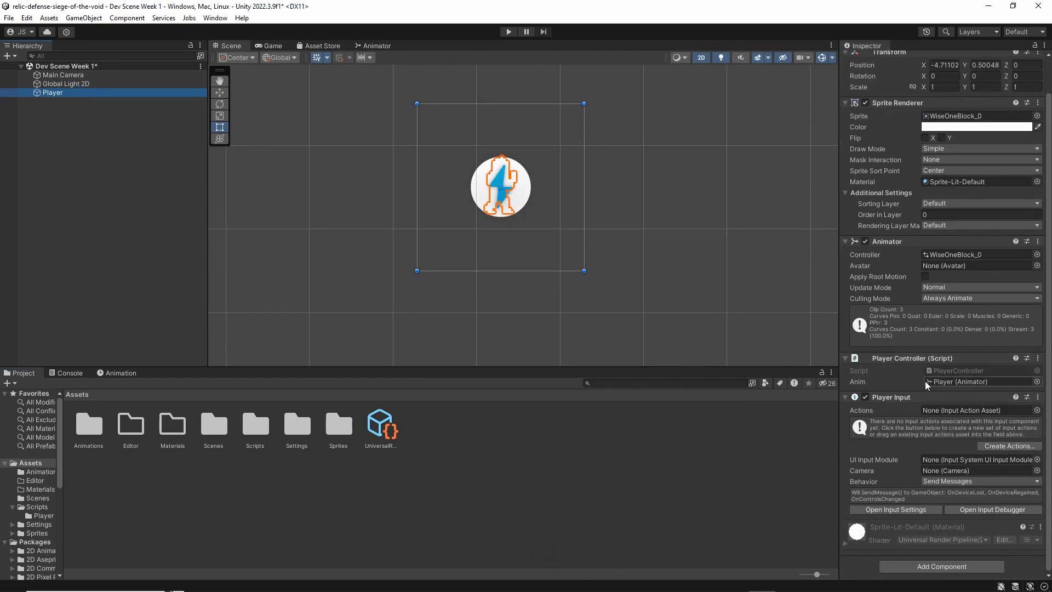
{"action": "left_click", "coordinate": [1009, 446]}
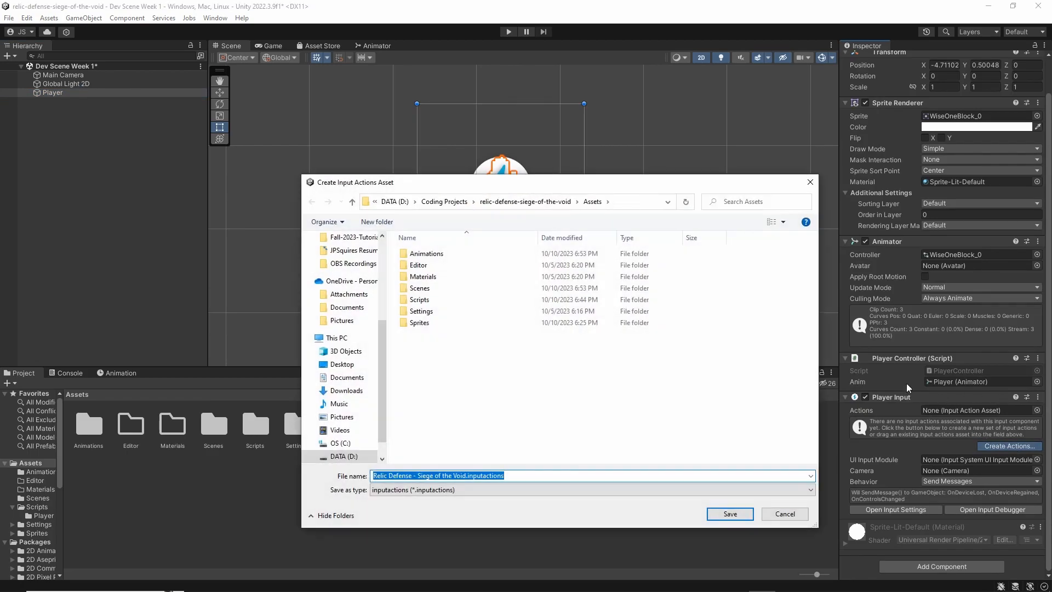
{"action": "left_click", "coordinate": [377, 221]}
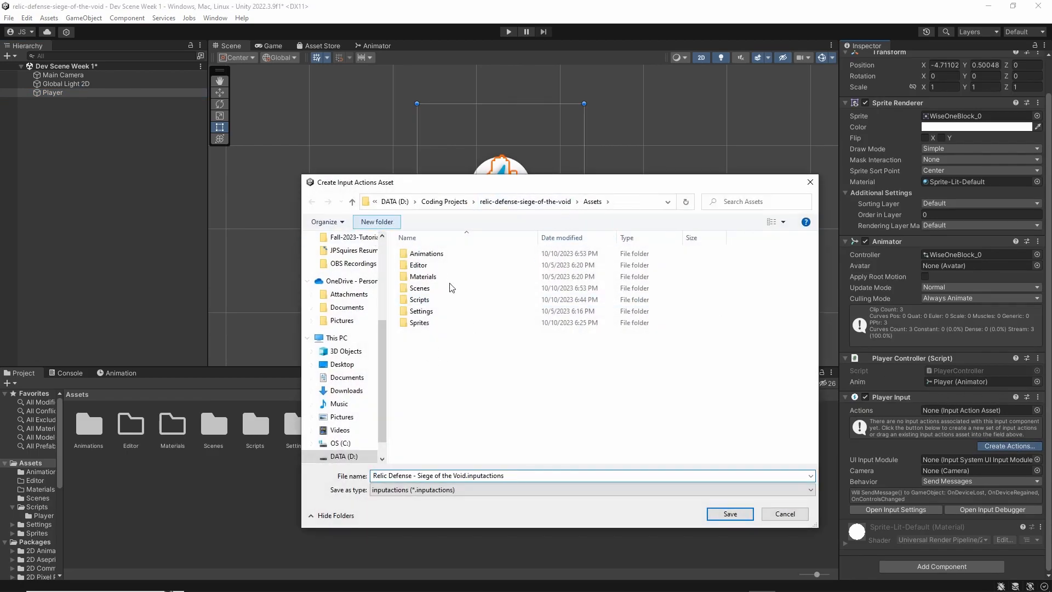
{"action": "type", "text": "Input"}
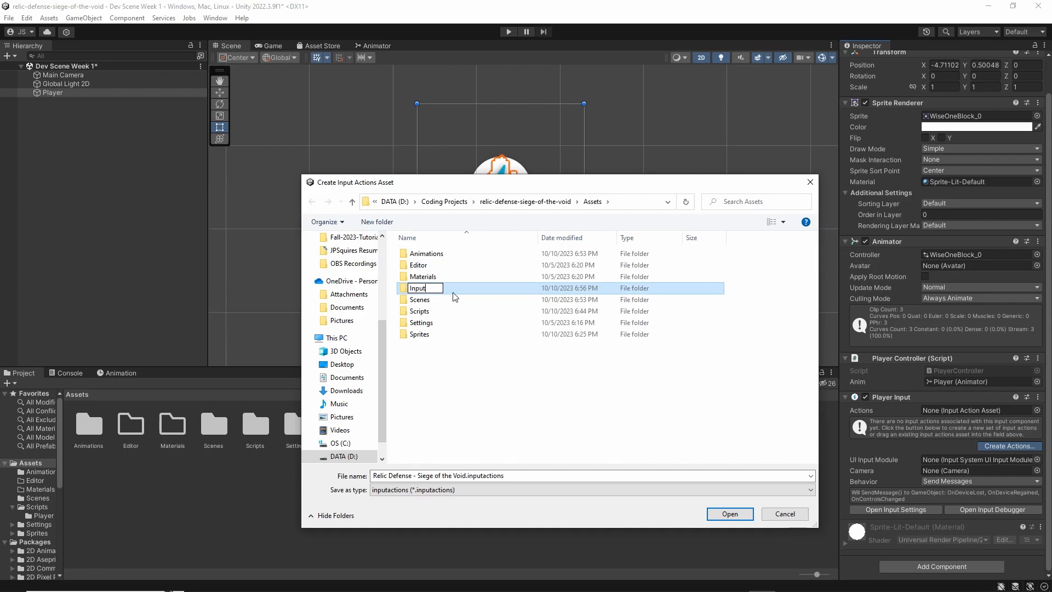
{"action": "key", "text": "Return"}
Save the input actions asset as Controls in the Input folder, and move its editor window clear of the Inspector
{"action": "double_click", "coordinate": [452, 285]}
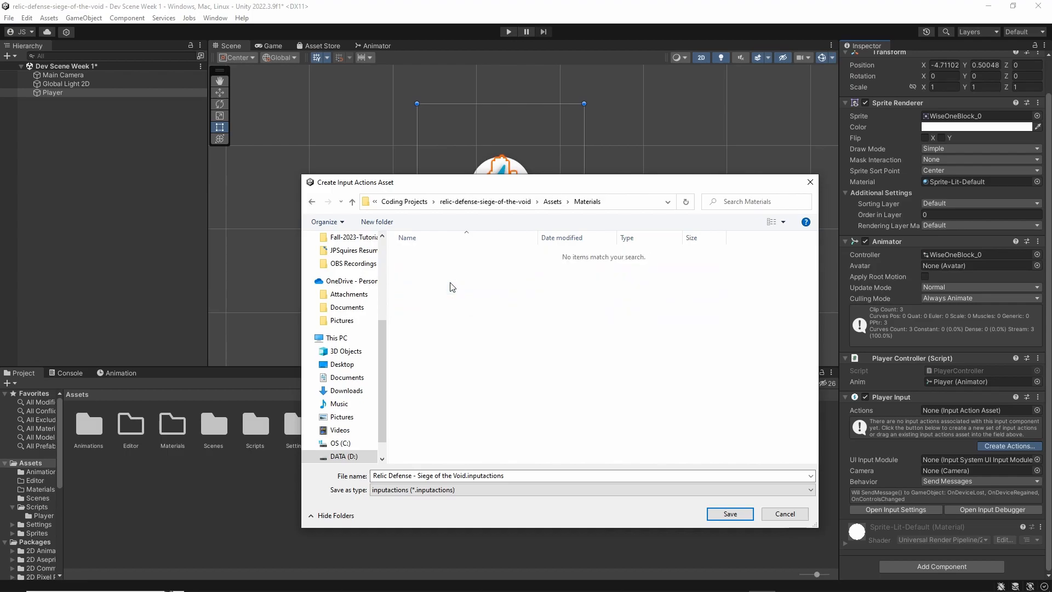
{"action": "left_click", "coordinate": [552, 201]}
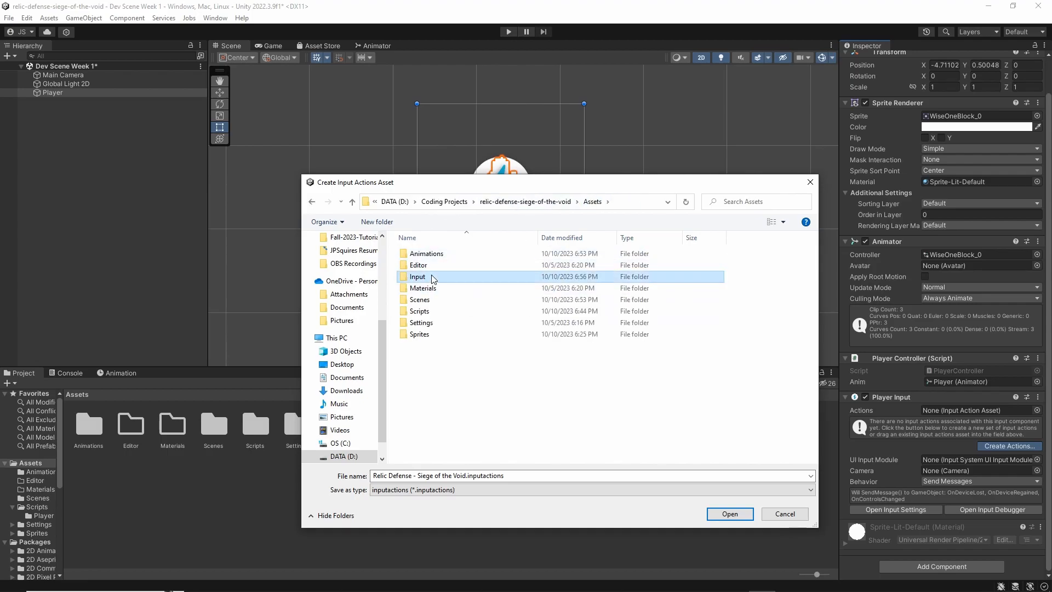
{"action": "double_click", "coordinate": [433, 273]}
{"action": "left_click", "coordinate": [504, 476]}
{"action": "key", "text": "ctrl+a"}
{"action": "type", "text": "Controls"}
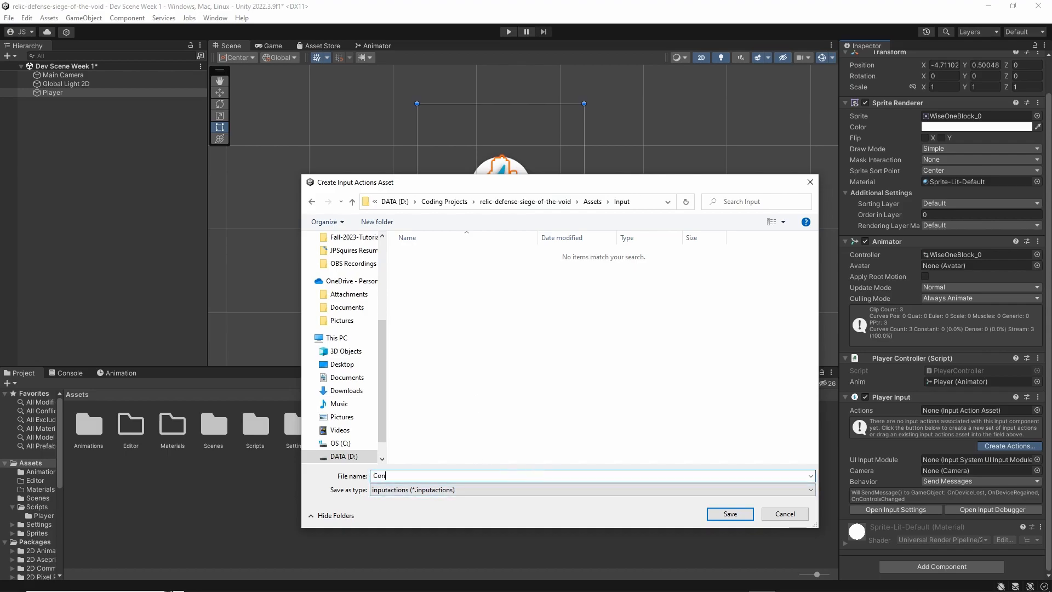
{"action": "key", "text": "Return"}
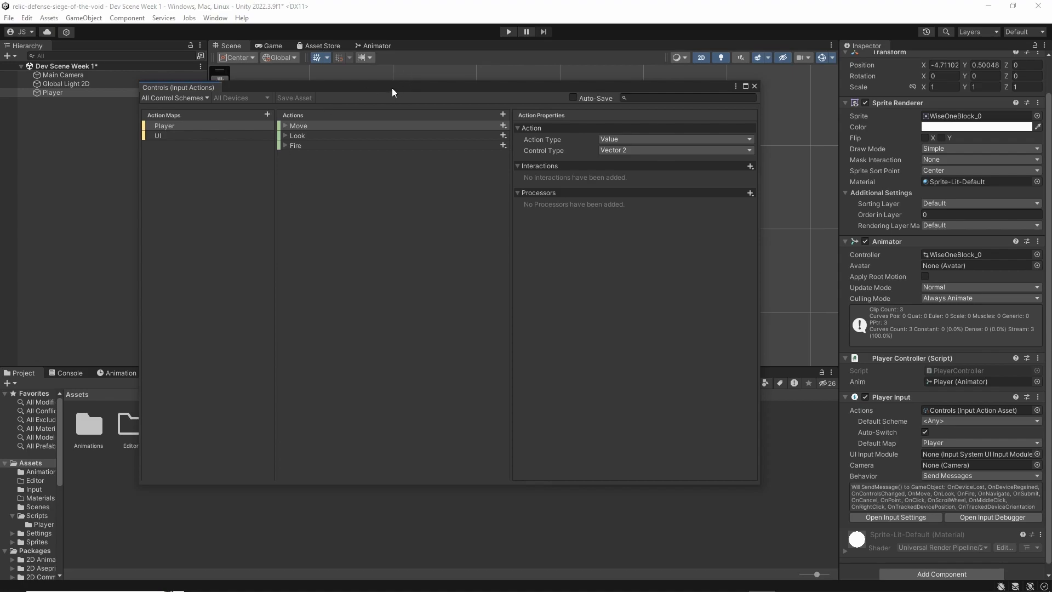
{"action": "left_click_drag", "start_coordinate": [392, 88], "coordinate": [457, 104]}
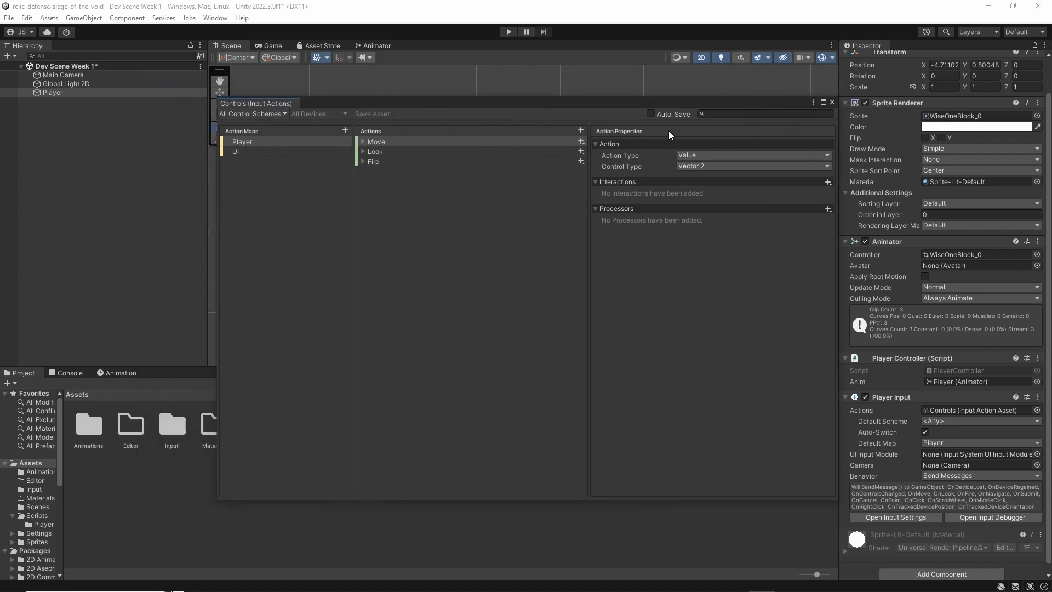
{"action": "left_click_drag", "start_coordinate": [655, 103], "coordinate": [643, 107]}
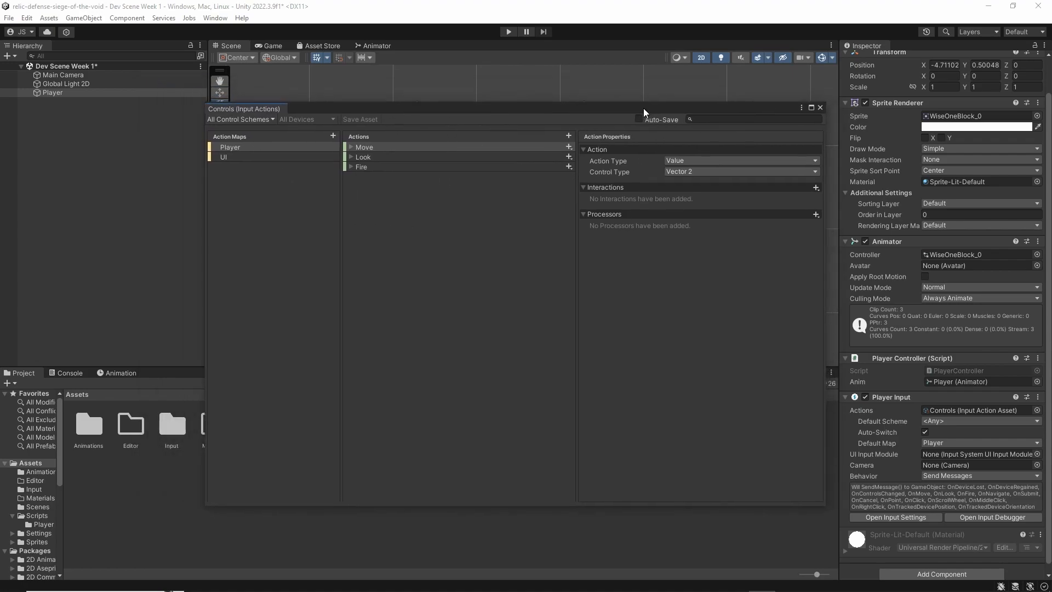
Start adding a control scheme named Keyboard to the Controls asset
{"action": "left_click", "coordinate": [267, 118]}
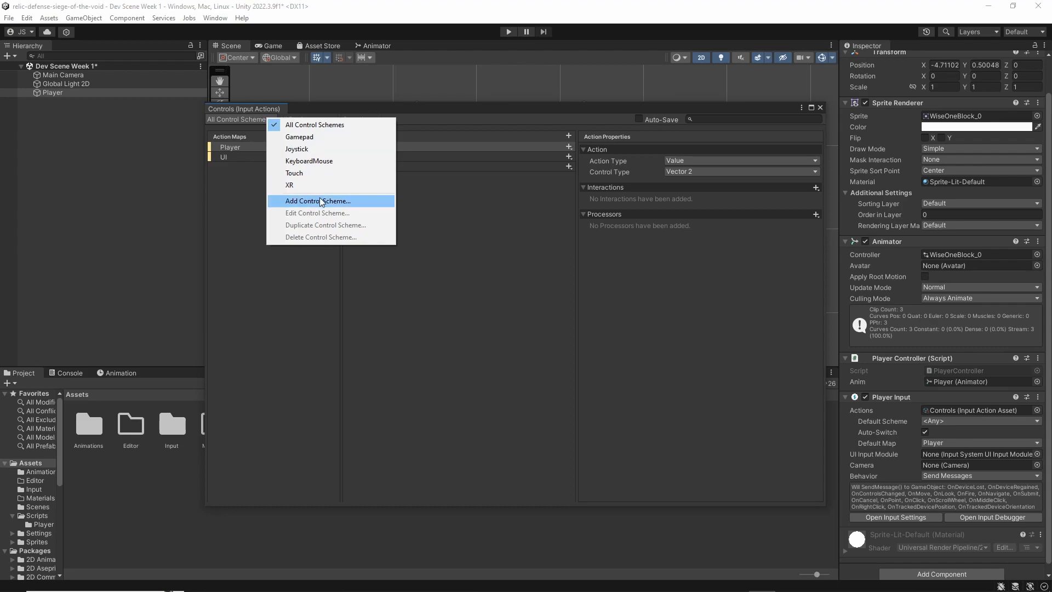
{"action": "left_click", "coordinate": [304, 200]}
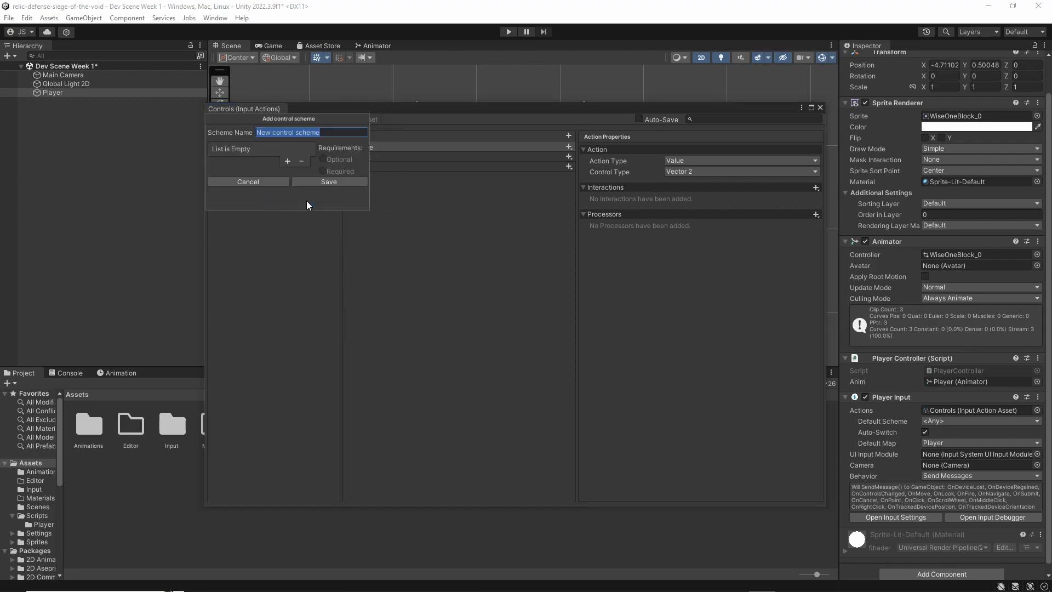
{"action": "left_click", "coordinate": [288, 160]}
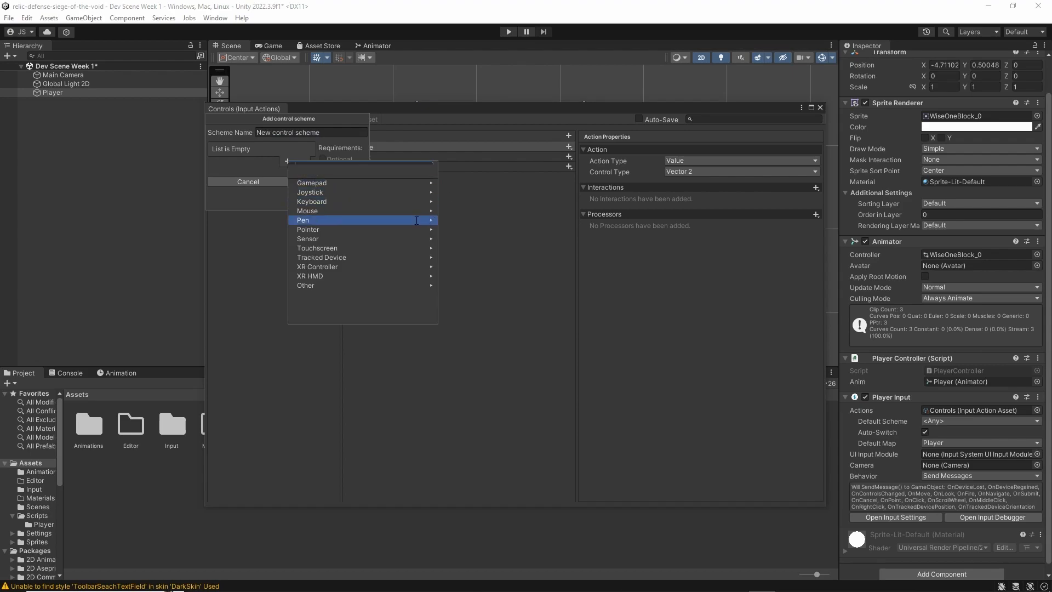
{"action": "left_click", "coordinate": [317, 129]}
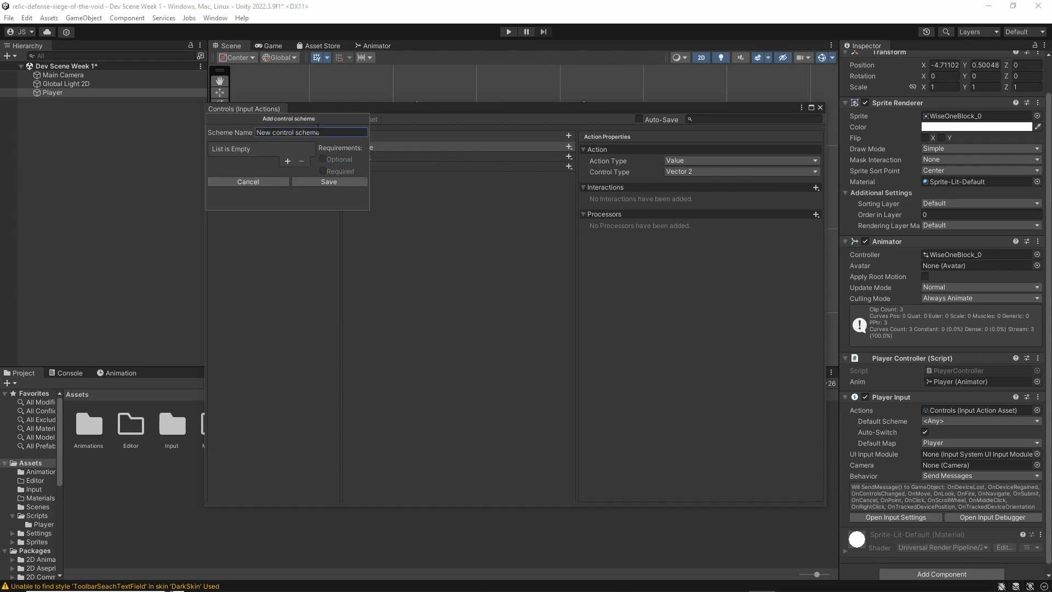
{"action": "left_click", "coordinate": [326, 132]}
{"action": "type", "text": "Keyboard"}
{"action": "left_click", "coordinate": [287, 161]}
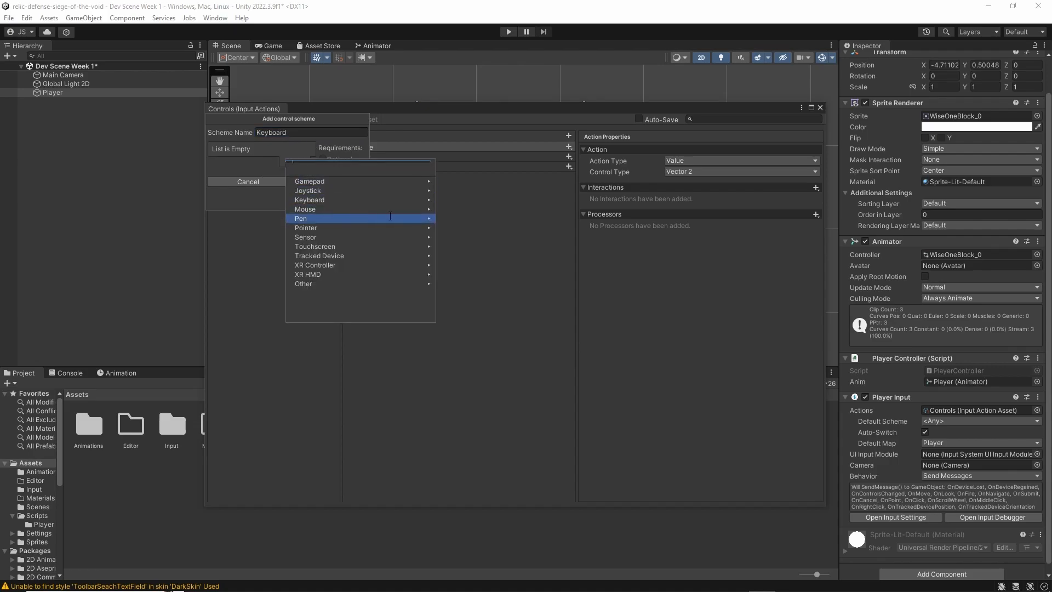
{"action": "key", "text": "Up"}
{"action": "key", "text": "Up"}
{"action": "key", "text": "Up"}
{"action": "key", "text": "Up"}
{"action": "key", "text": "Up"}
{"action": "key", "text": "Up"}
{"action": "key", "text": "Return"}
{"action": "key", "text": "Left"}
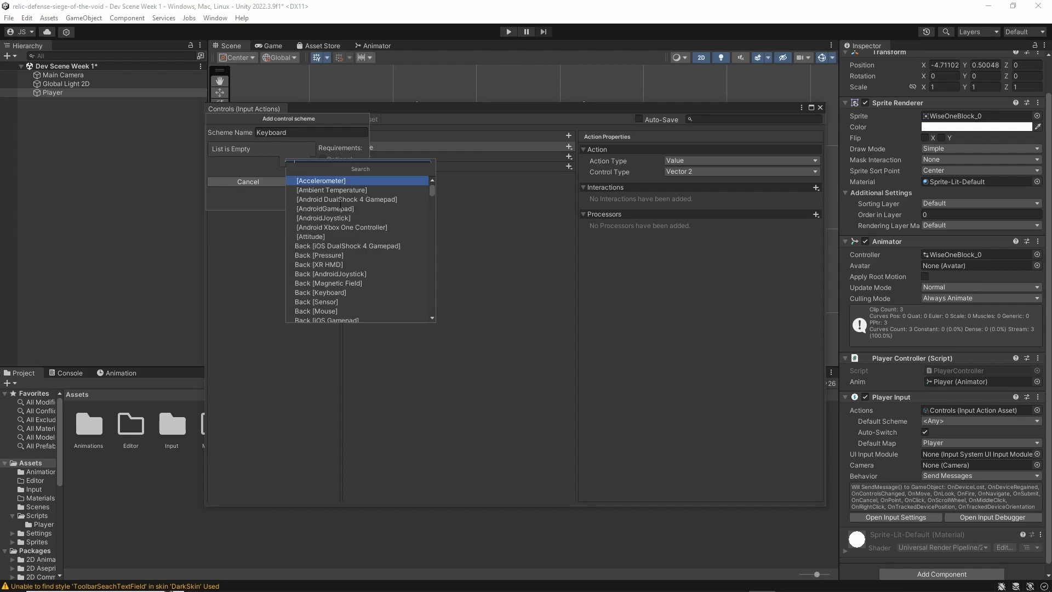
{"action": "key", "text": "Up"}
{"action": "key", "text": "Down"}
{"action": "key", "text": "Escape"}
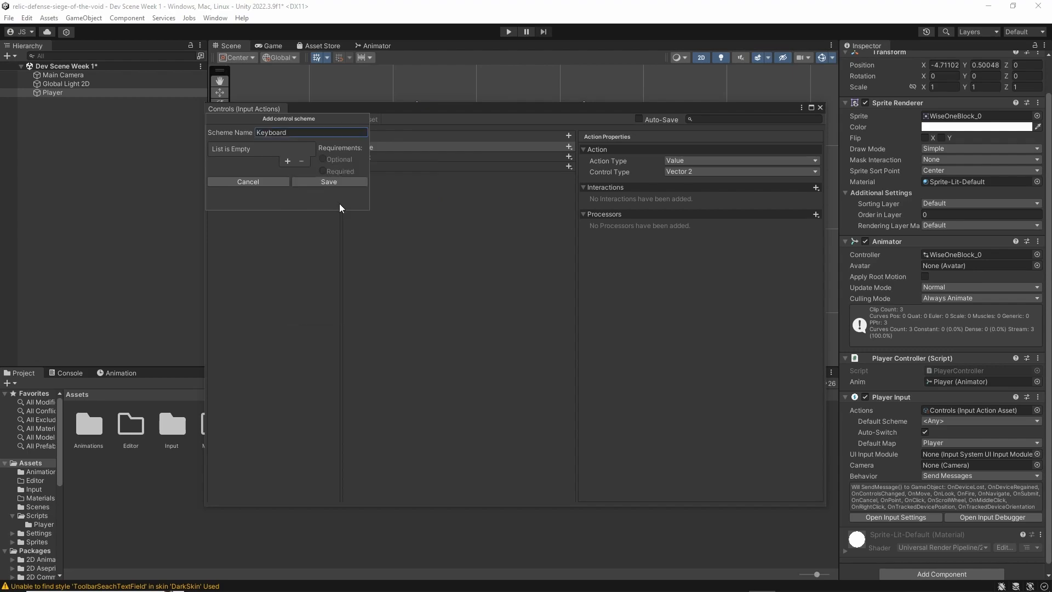
Add the Keyboard device to the new scheme's device list, and save the scheme
{"action": "left_click", "coordinate": [287, 161]}
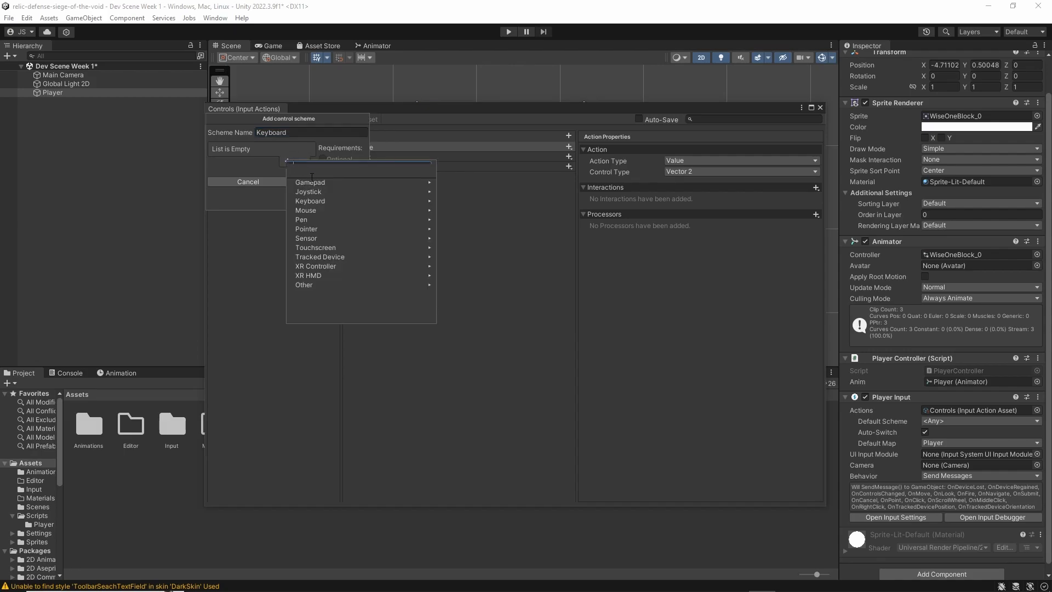
{"action": "left_click", "coordinate": [435, 200]}
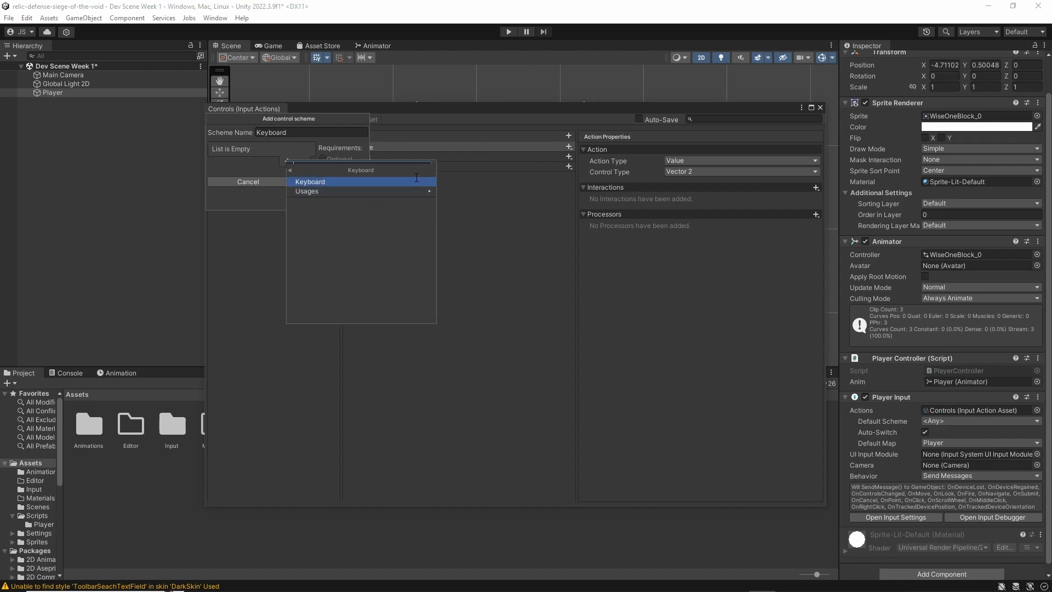
{"action": "left_click", "coordinate": [436, 182]}
{"action": "left_click", "coordinate": [258, 149]}
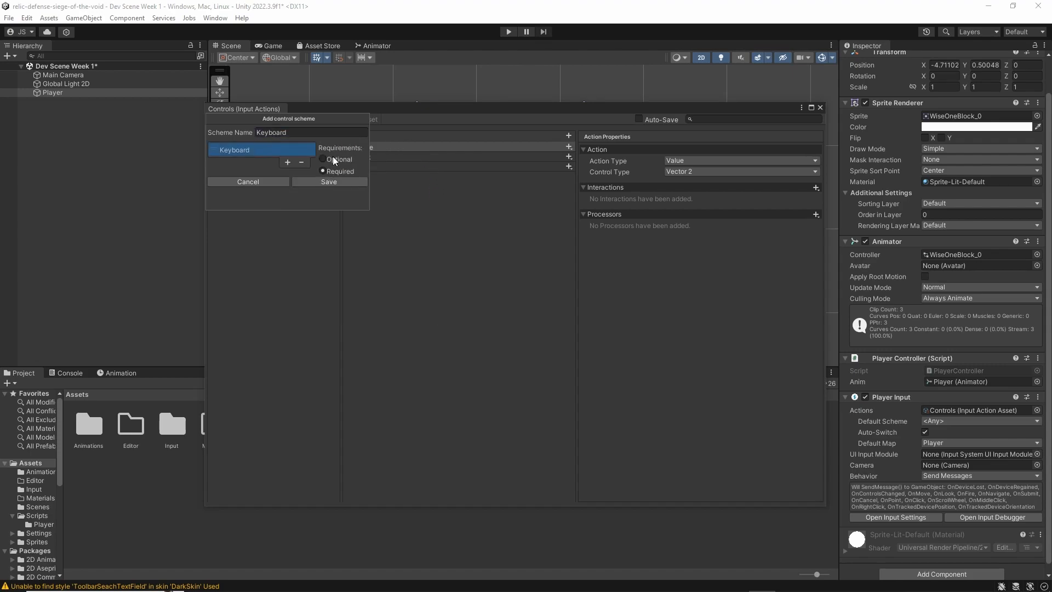
{"action": "left_click", "coordinate": [341, 183]}
Delete the Keyboard control scheme from the Controls asset
{"action": "left_click", "coordinate": [258, 117]}
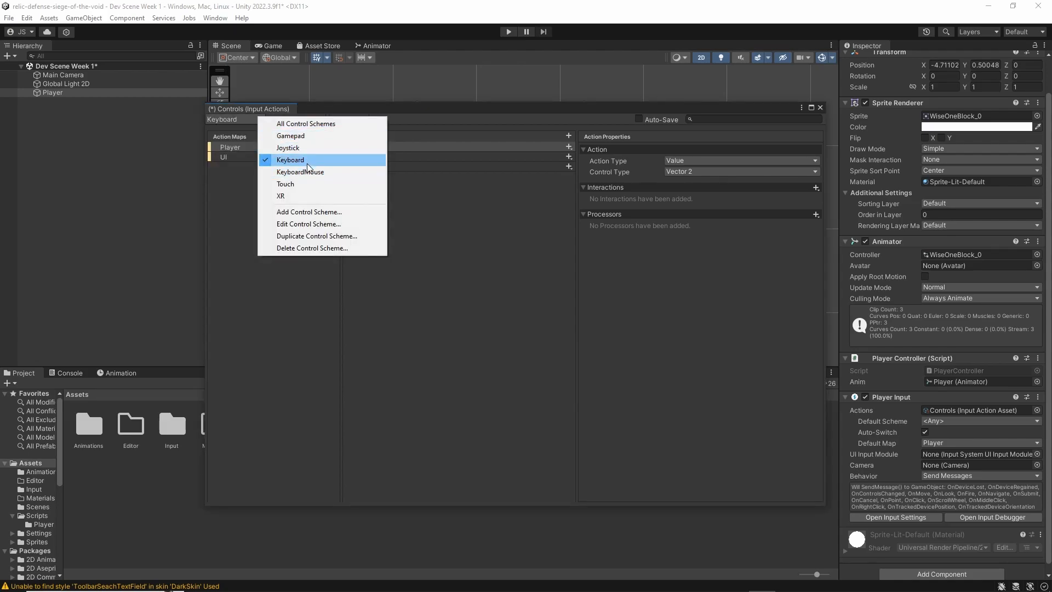
{"action": "left_click", "coordinate": [318, 249]}
{"action": "left_click", "coordinate": [555, 323]}
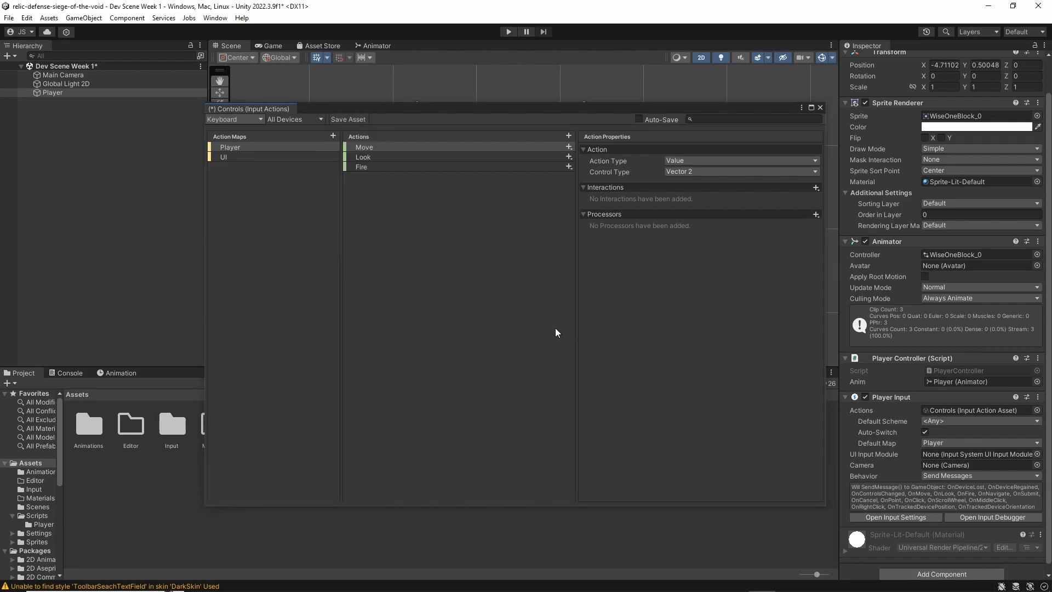
Show the Keyboard&Mouse control scheme, and examine the actions of the Player and UI action maps and their properties
{"action": "left_click", "coordinate": [261, 120]}
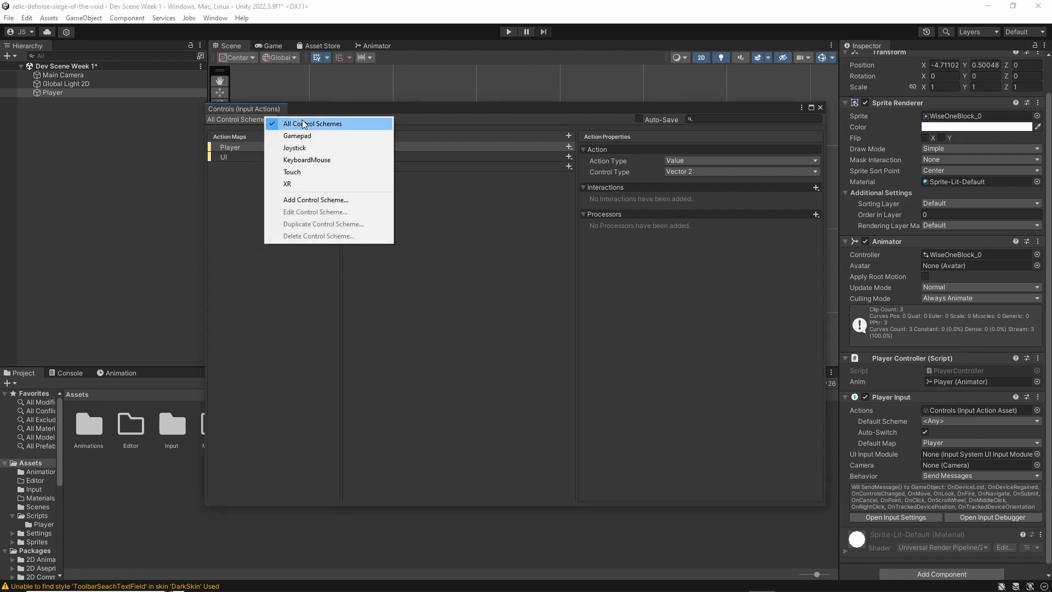
{"action": "left_click", "coordinate": [330, 159]}
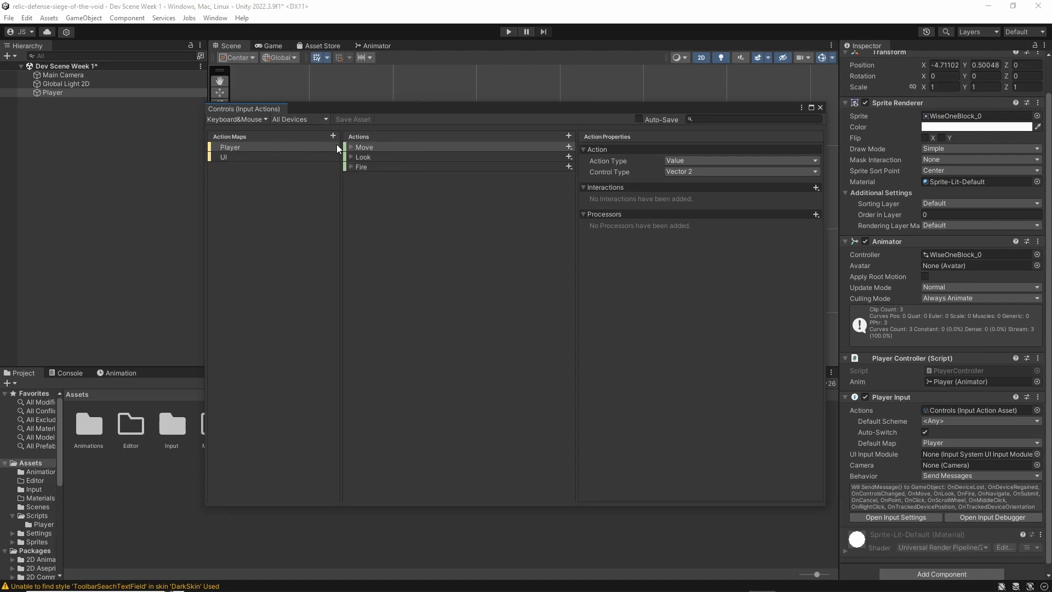
{"action": "left_click", "coordinate": [252, 155]}
{"action": "left_click", "coordinate": [258, 145]}
{"action": "left_click", "coordinate": [253, 158]}
{"action": "left_click", "coordinate": [255, 146]}
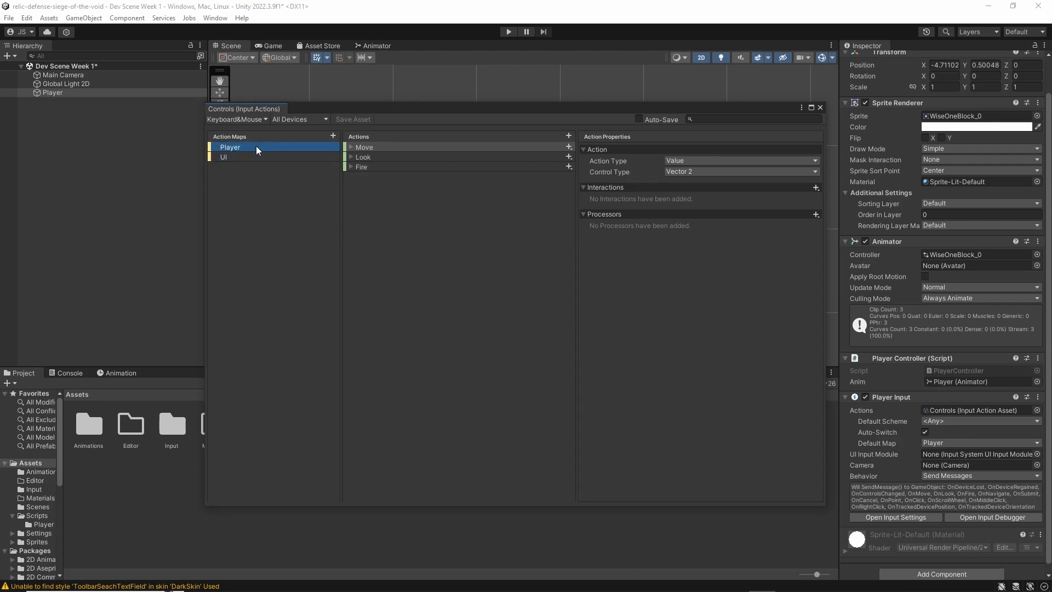
{"action": "left_click", "coordinate": [377, 155]}
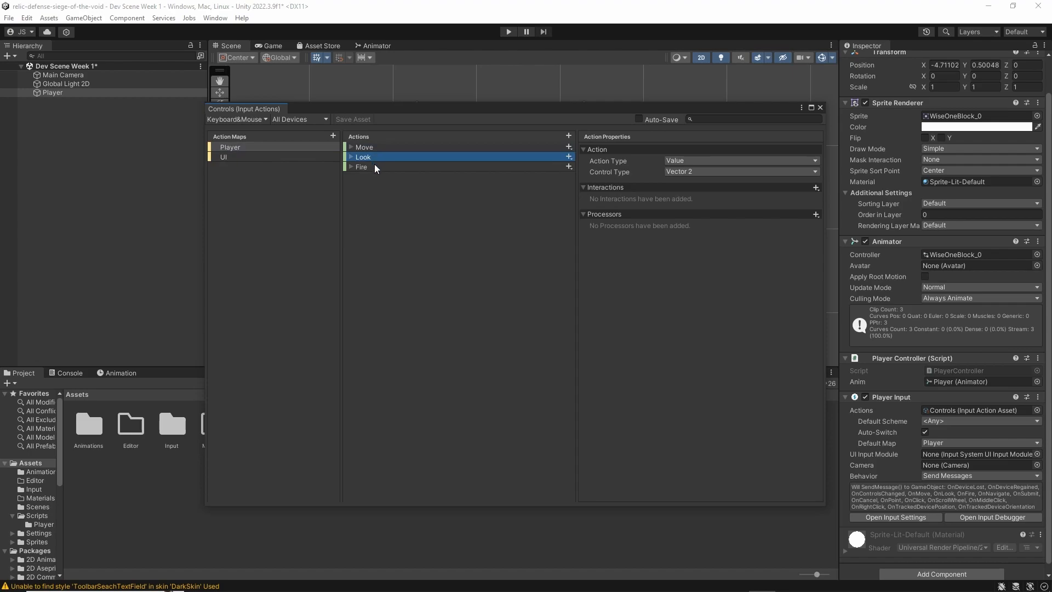
{"action": "left_click", "coordinate": [374, 163]}
{"action": "left_click", "coordinate": [253, 157]}
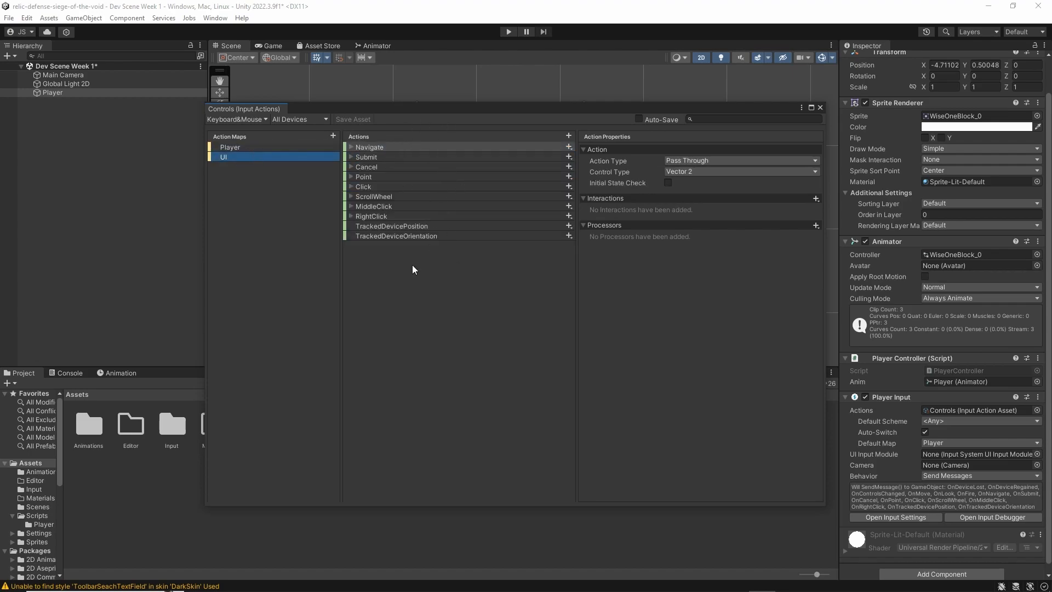
{"action": "left_click", "coordinate": [287, 148]}
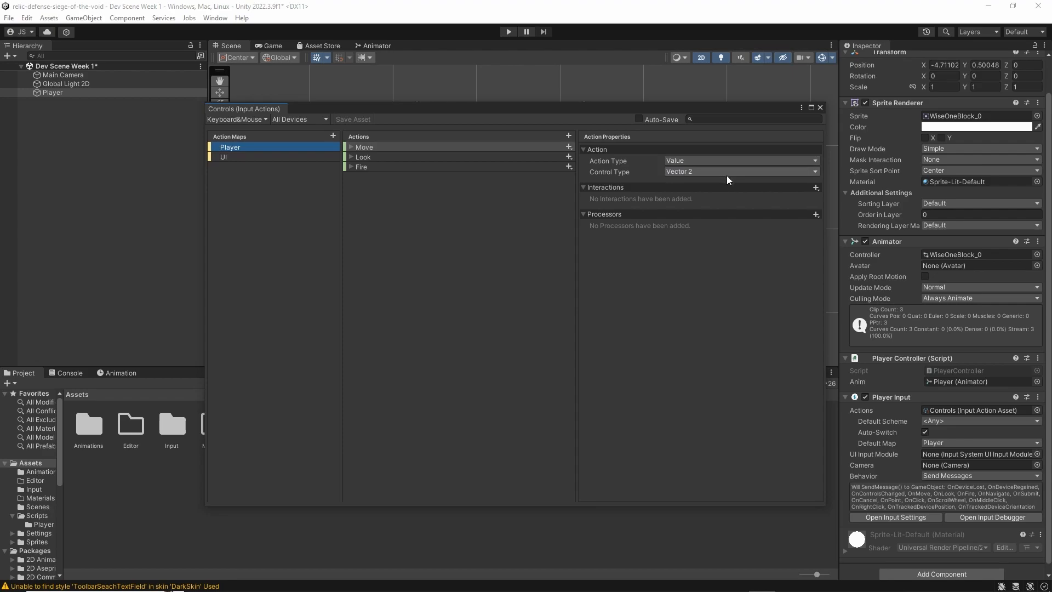
{"action": "left_click", "coordinate": [386, 157]}
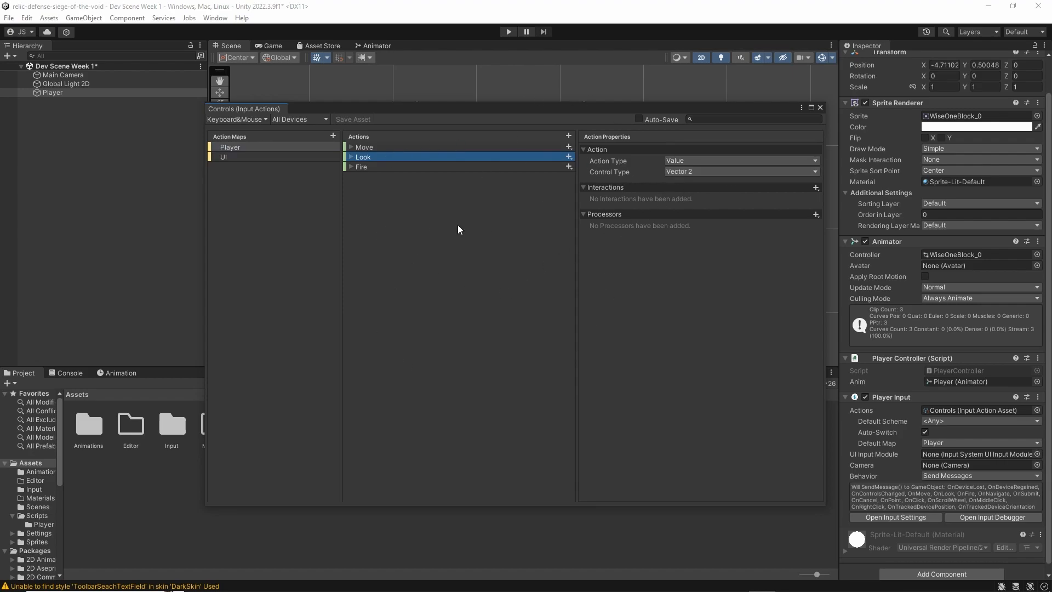
{"action": "left_click", "coordinate": [426, 168]}
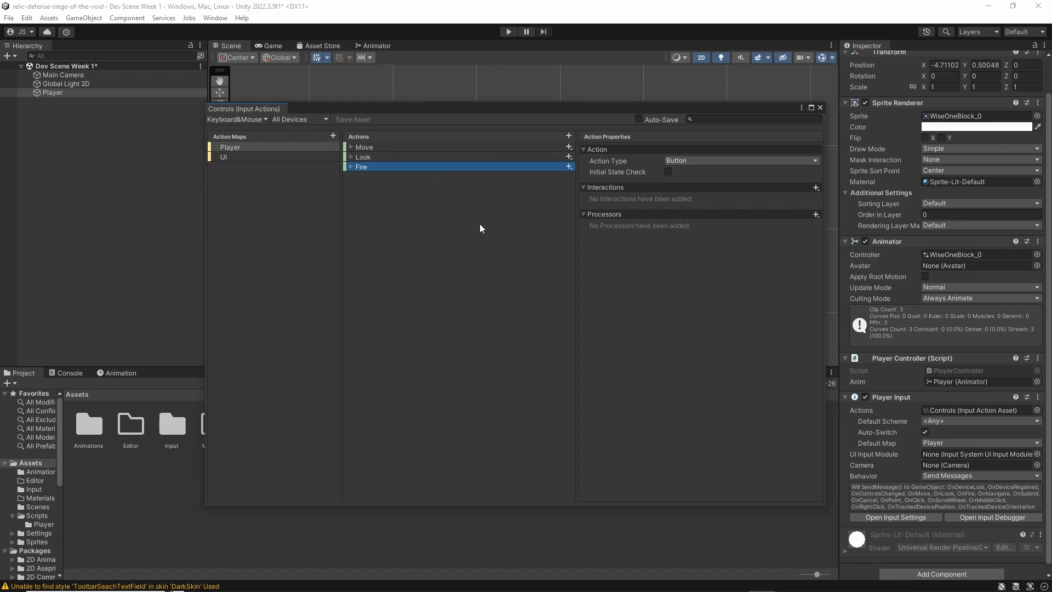
Examine the Fire action's type options, expand the bindings of Move, Look and Fire, and inspect the WASD composite's W binding
{"action": "left_click", "coordinate": [711, 162]}
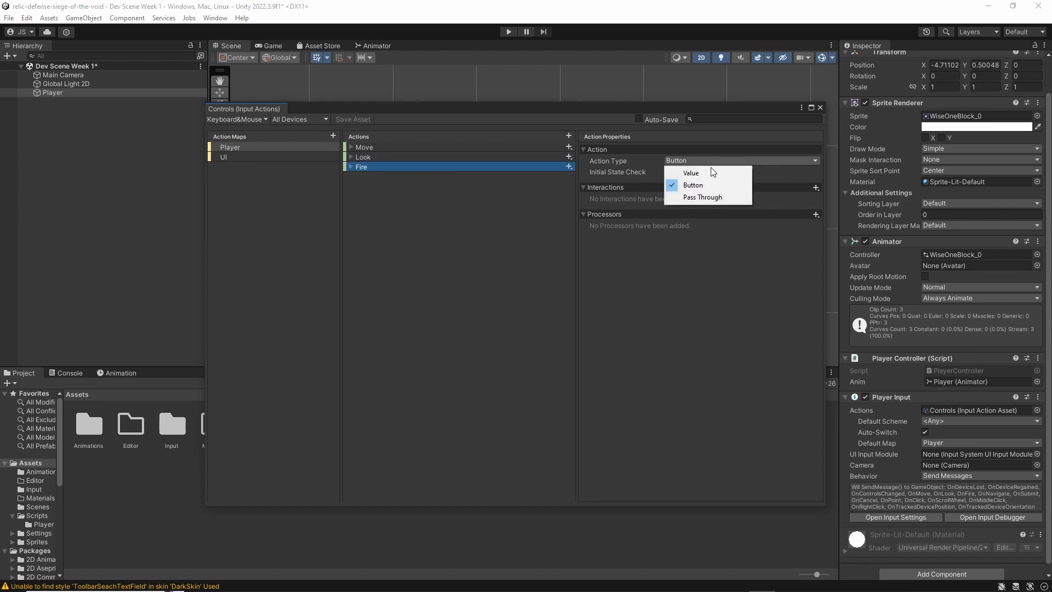
{"action": "left_click", "coordinate": [375, 160]}
{"action": "left_click", "coordinate": [378, 148]}
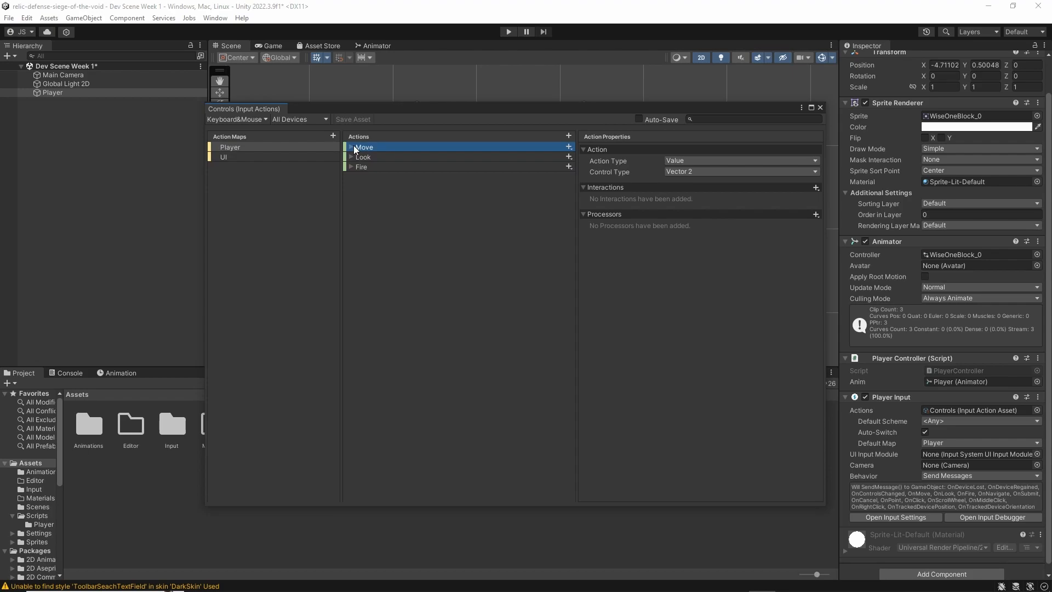
{"action": "left_click", "coordinate": [351, 146]}
{"action": "left_click", "coordinate": [350, 166]}
{"action": "left_click", "coordinate": [350, 186]}
{"action": "left_click", "coordinate": [373, 153]}
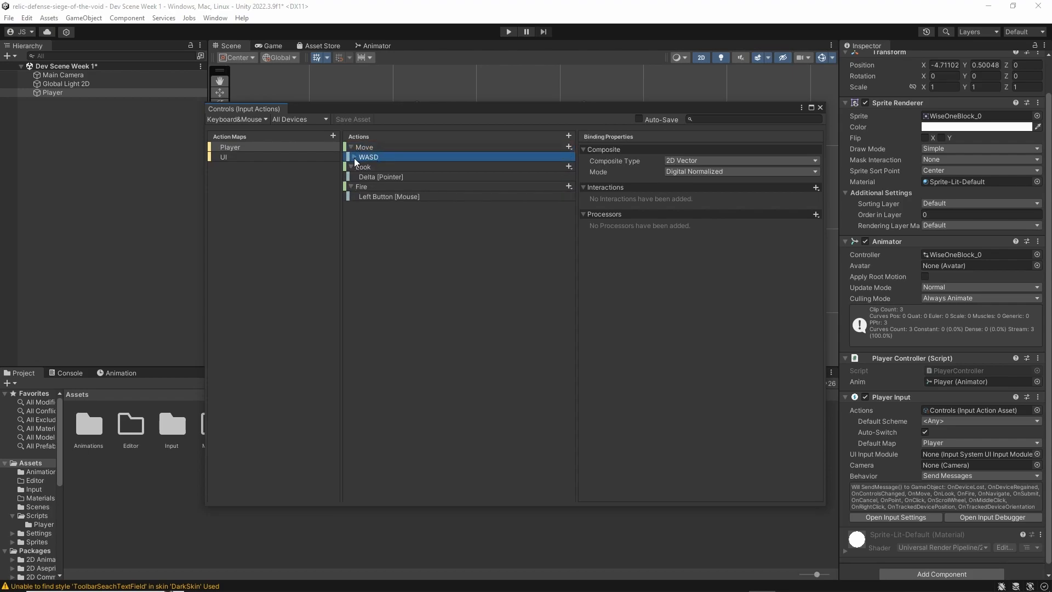
{"action": "left_click", "coordinate": [354, 157]}
{"action": "left_click", "coordinate": [403, 166]}
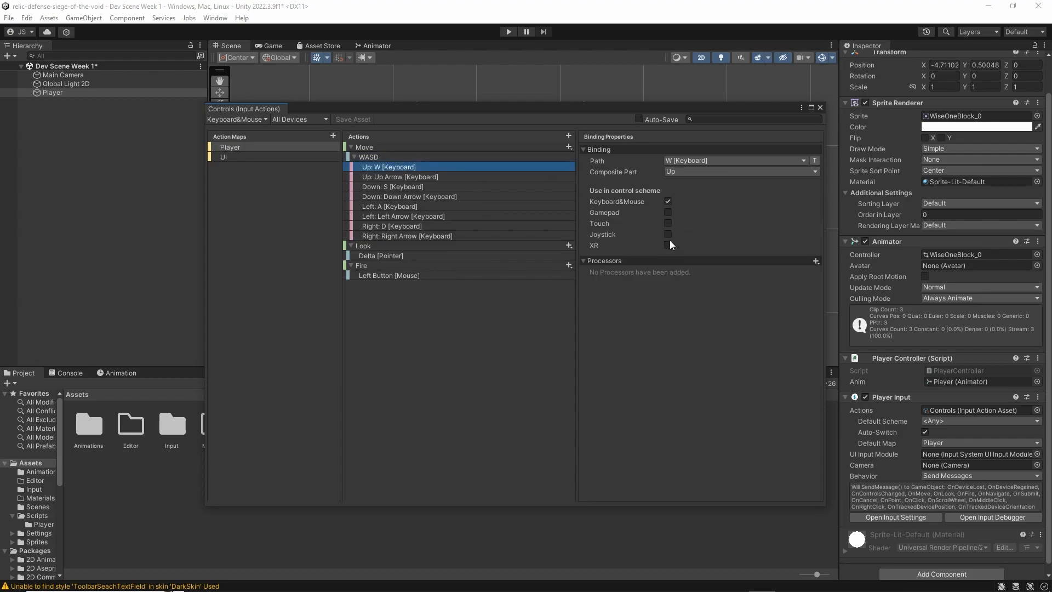
Show all control schemes and inspect the Move action's gamepad, XR controller and joystick bindings
{"action": "left_click", "coordinate": [244, 119]}
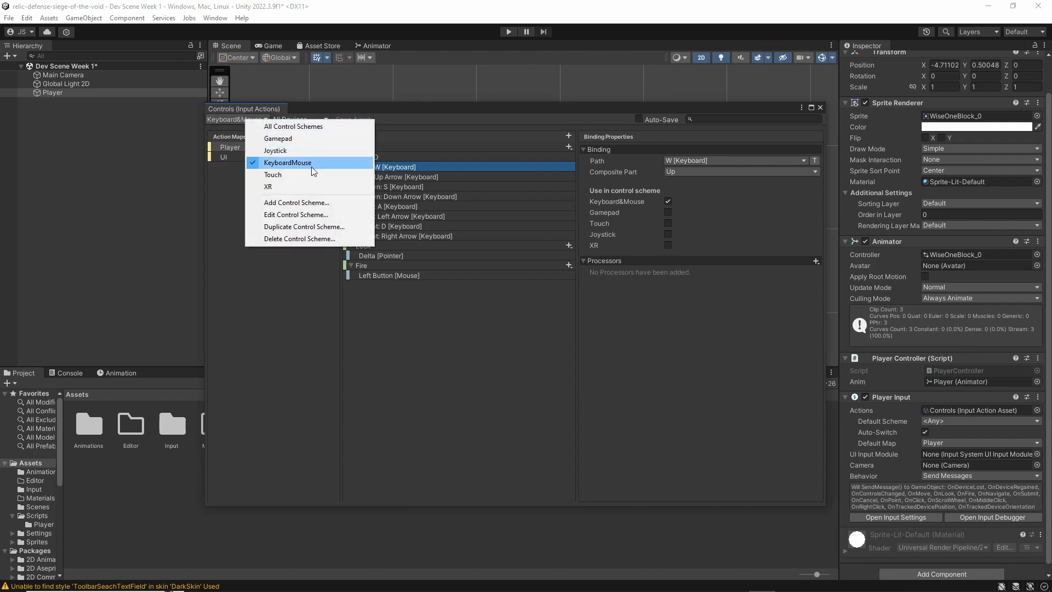
{"action": "left_click", "coordinate": [307, 128]}
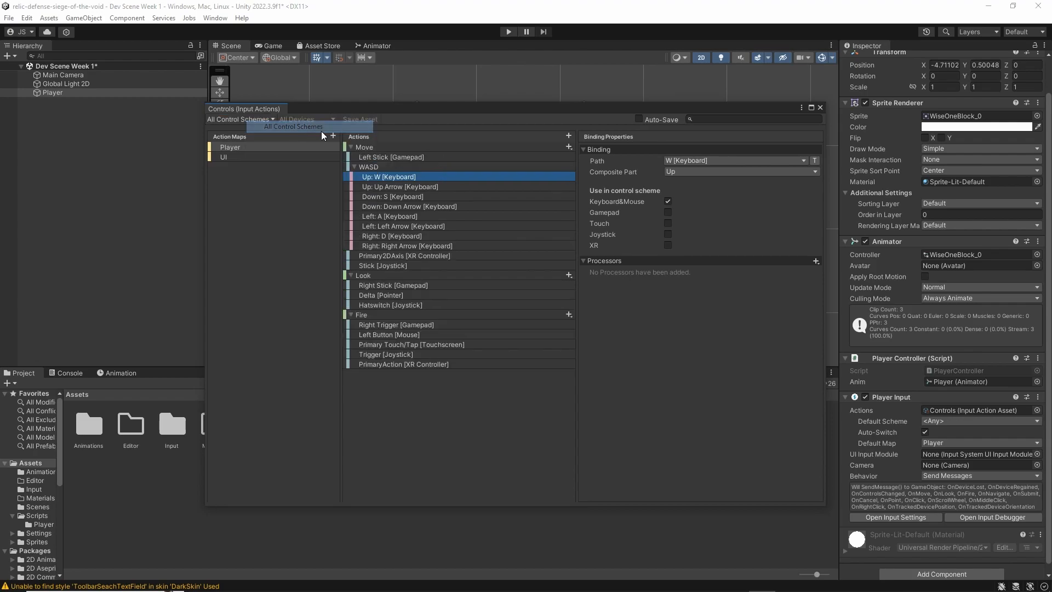
{"action": "left_click", "coordinate": [380, 155]}
{"action": "left_click", "coordinate": [376, 147]}
{"action": "left_click", "coordinate": [379, 157]}
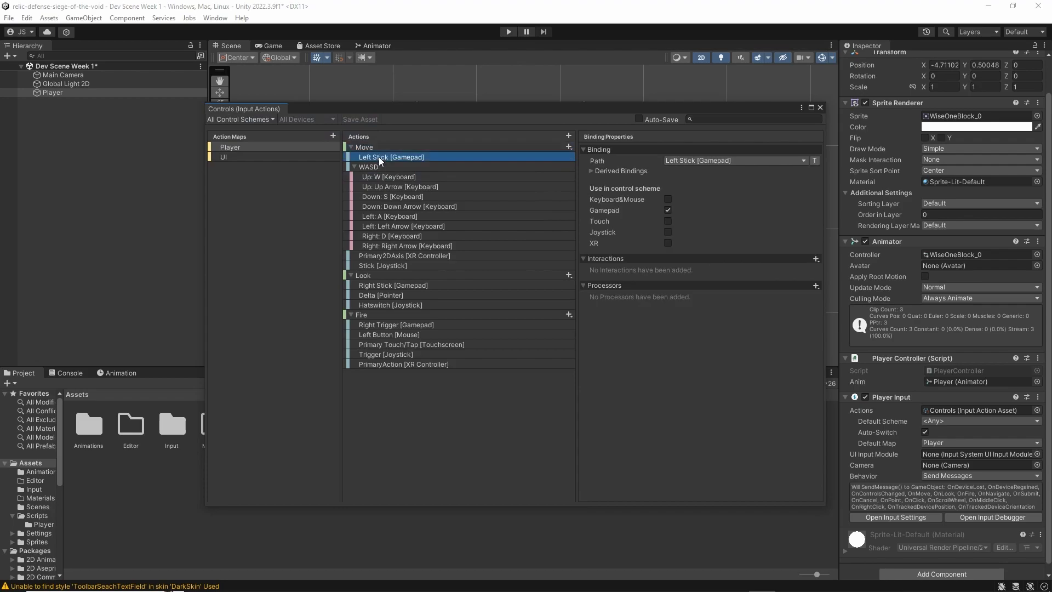
{"action": "left_click", "coordinate": [402, 255]}
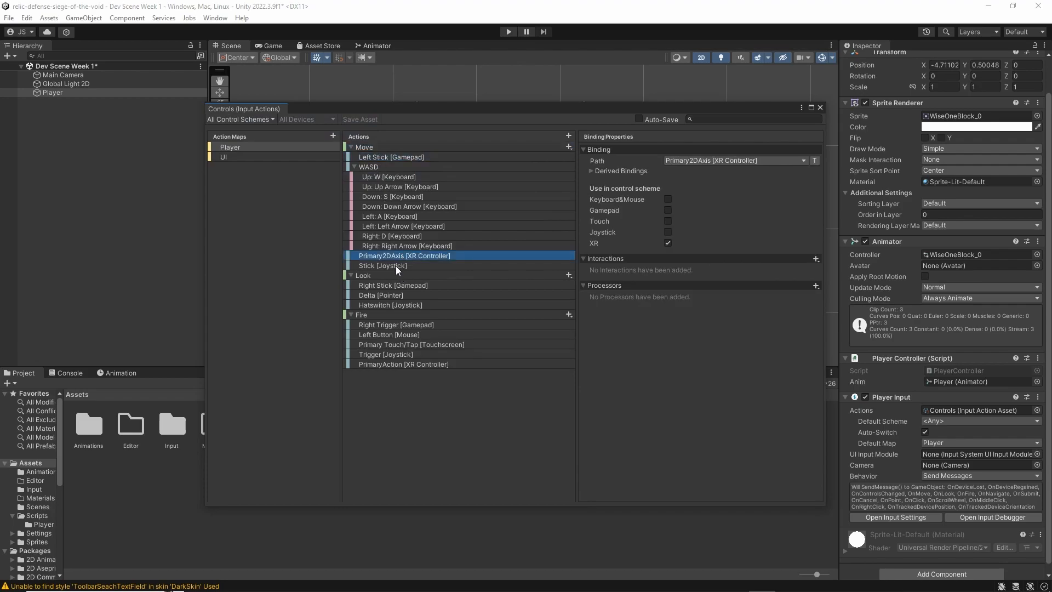
{"action": "left_click", "coordinate": [395, 265]}
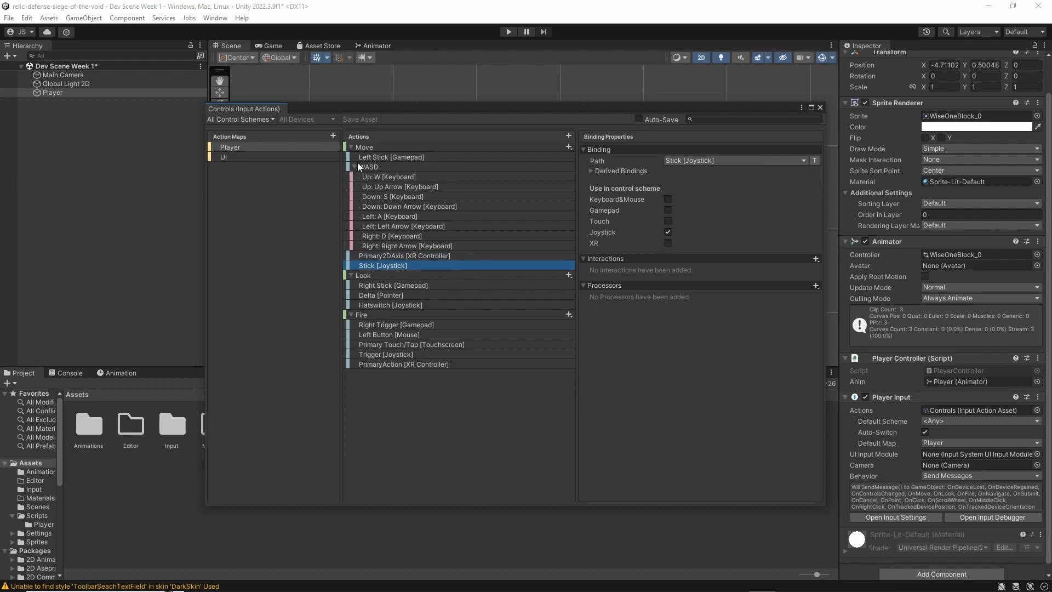
Show only the Keyboard&Mouse scheme again, and inspect the WASD composite's properties before collapsing it
{"action": "left_click", "coordinate": [274, 124]}
{"action": "left_click", "coordinate": [308, 159]}
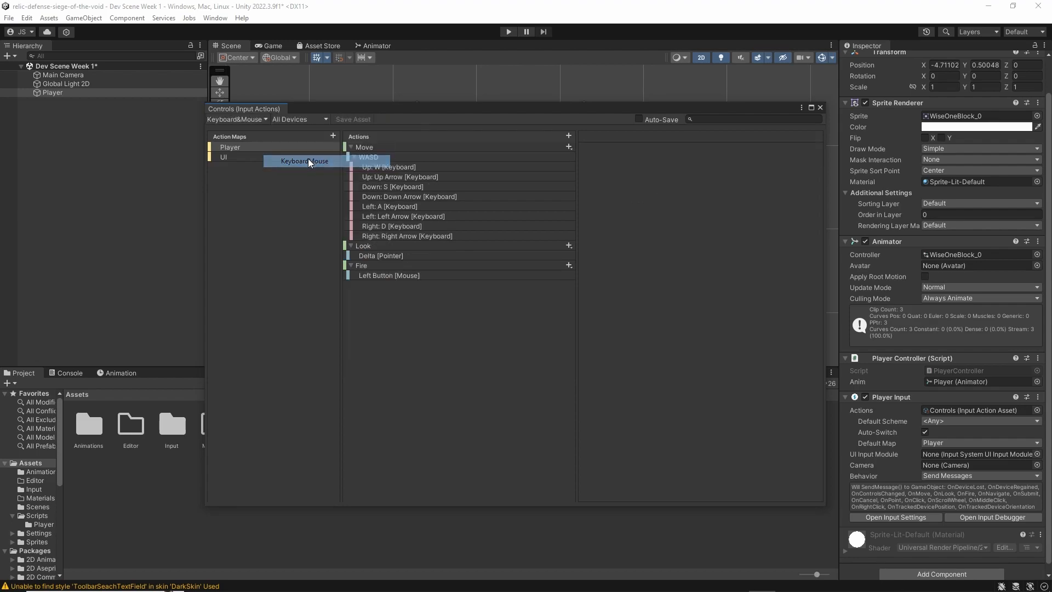
{"action": "left_click", "coordinate": [376, 156]}
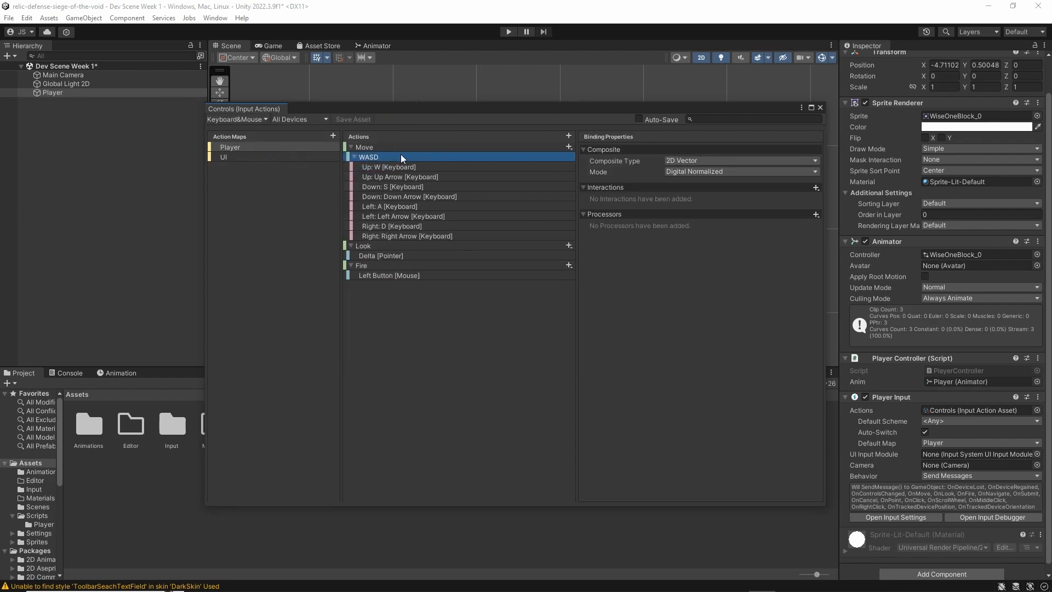
{"action": "left_click", "coordinate": [353, 156]}
{"action": "left_click", "coordinate": [568, 147]}
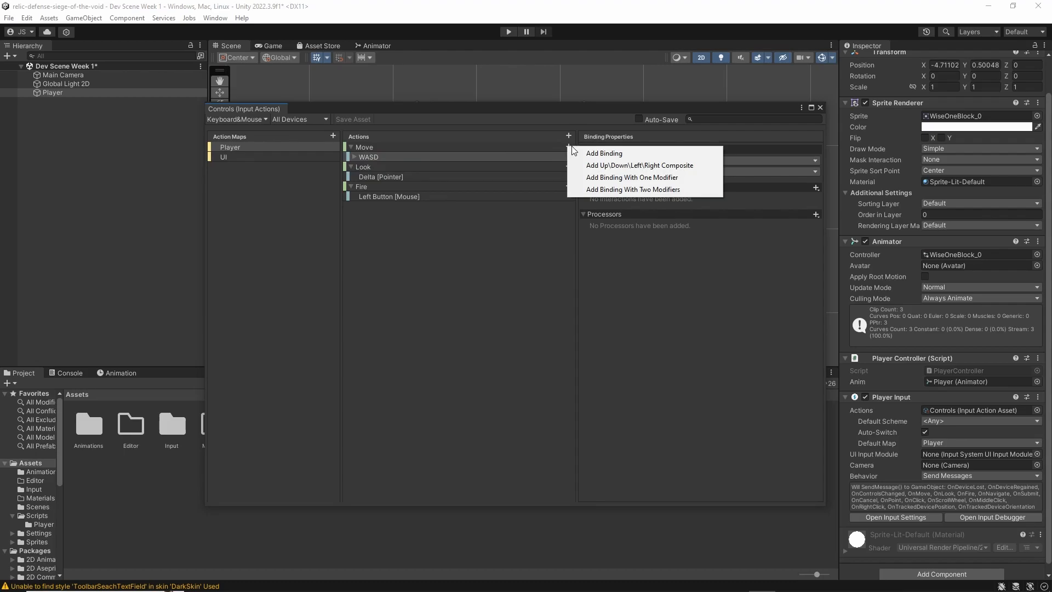
{"action": "left_click", "coordinate": [628, 167]}
{"action": "left_click", "coordinate": [385, 179]}
{"action": "left_click", "coordinate": [382, 166]}
{"action": "key", "text": "Delete"}
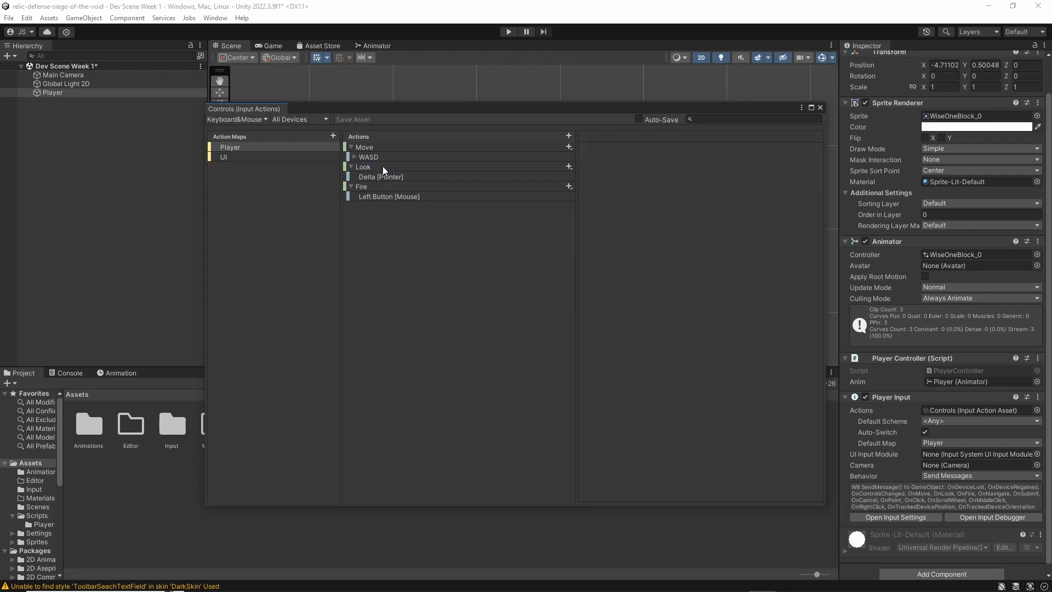
Examine the path and composite part options of the WASD composite's W binding, and close the Controls asset's editor
{"action": "left_click", "coordinate": [379, 158]}
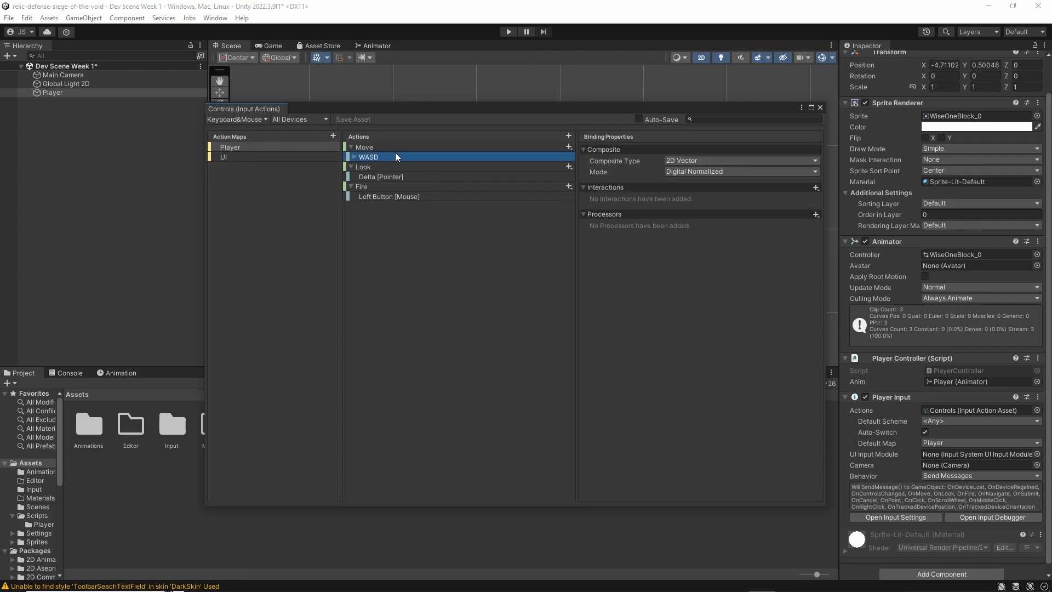
{"action": "left_click", "coordinate": [354, 157]}
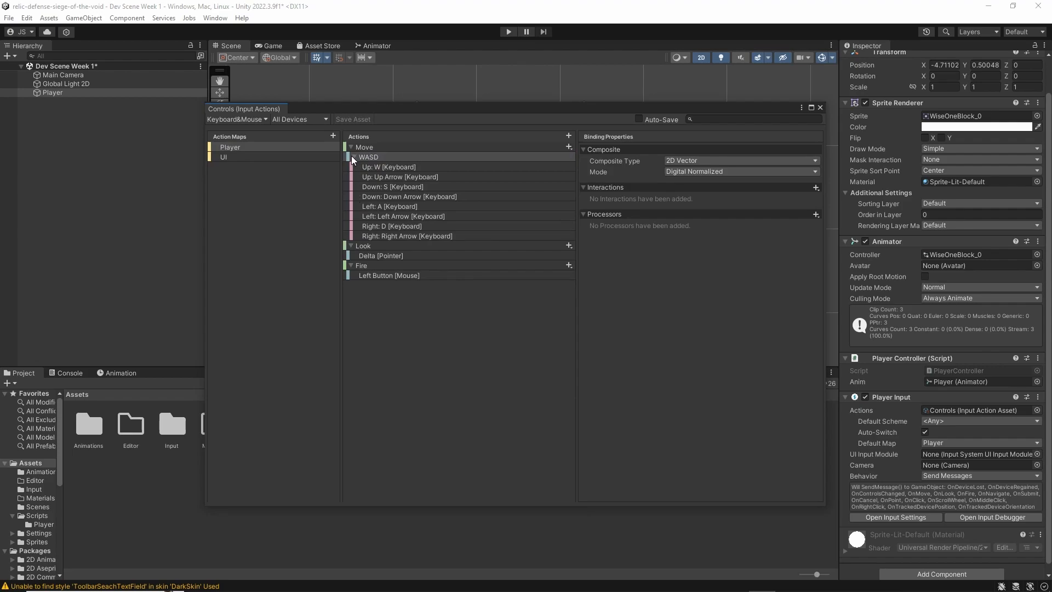
{"action": "left_click", "coordinate": [352, 157]}
{"action": "left_click", "coordinate": [355, 156]}
{"action": "left_click", "coordinate": [354, 155]}
{"action": "left_click", "coordinate": [356, 155]}
{"action": "left_click", "coordinate": [444, 167]}
{"action": "left_click", "coordinate": [709, 160]}
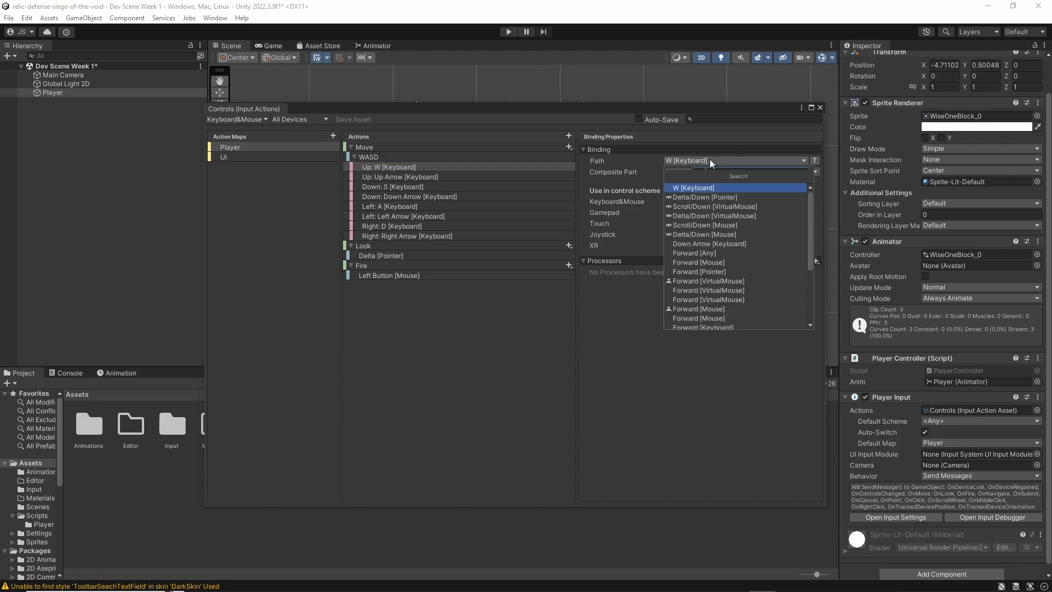
{"action": "left_click", "coordinate": [631, 173]}
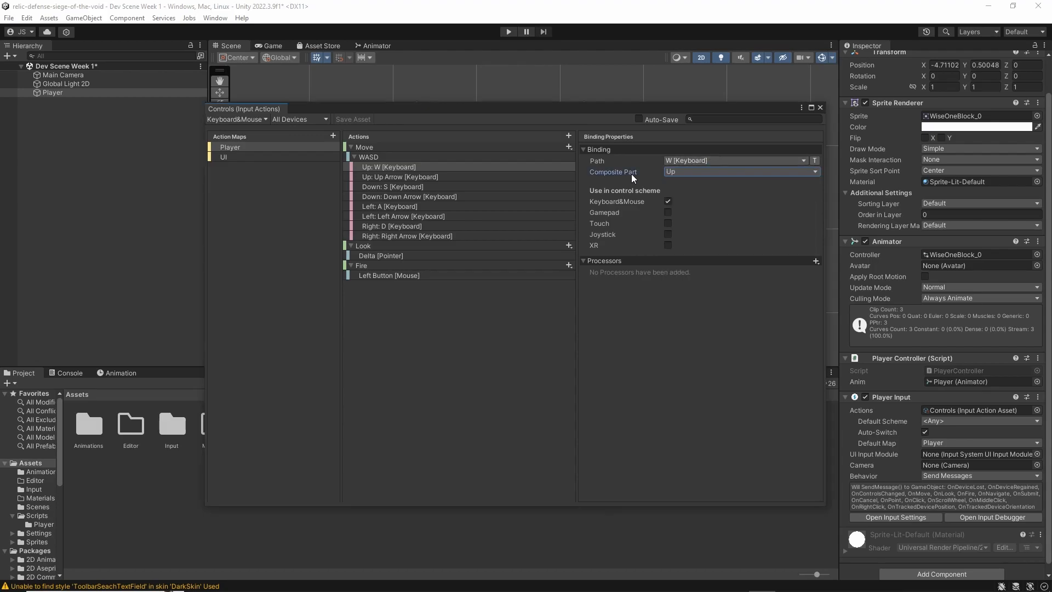
{"action": "left_click", "coordinate": [678, 174]}
{"action": "left_click", "coordinate": [630, 174]}
{"action": "left_click", "coordinate": [724, 172]}
{"action": "left_click", "coordinate": [692, 163]}
{"action": "left_click", "coordinate": [623, 178]}
{"action": "left_click", "coordinate": [350, 156]}
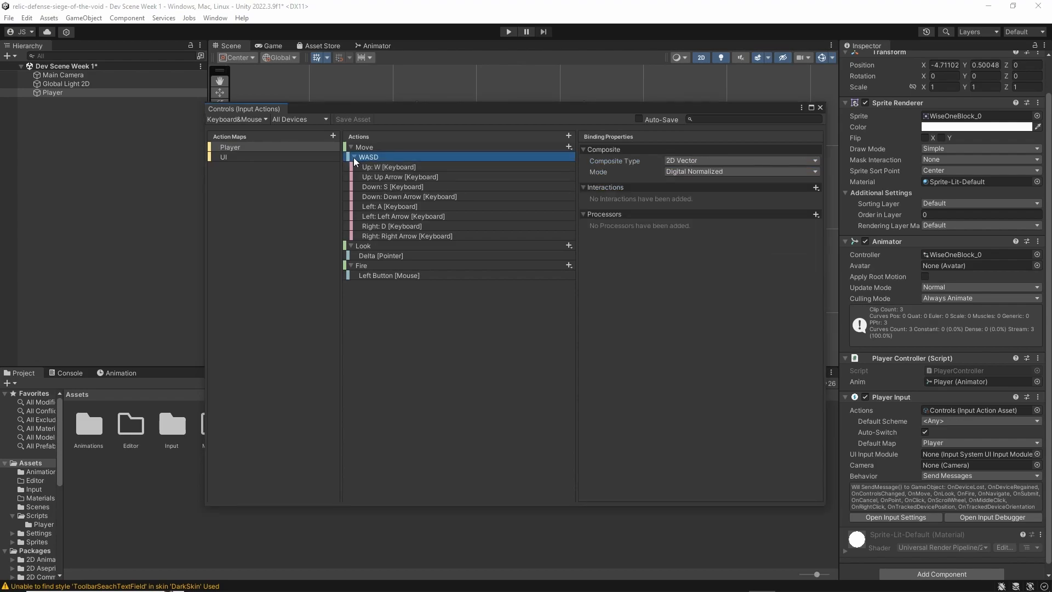
{"action": "left_click", "coordinate": [353, 156]}
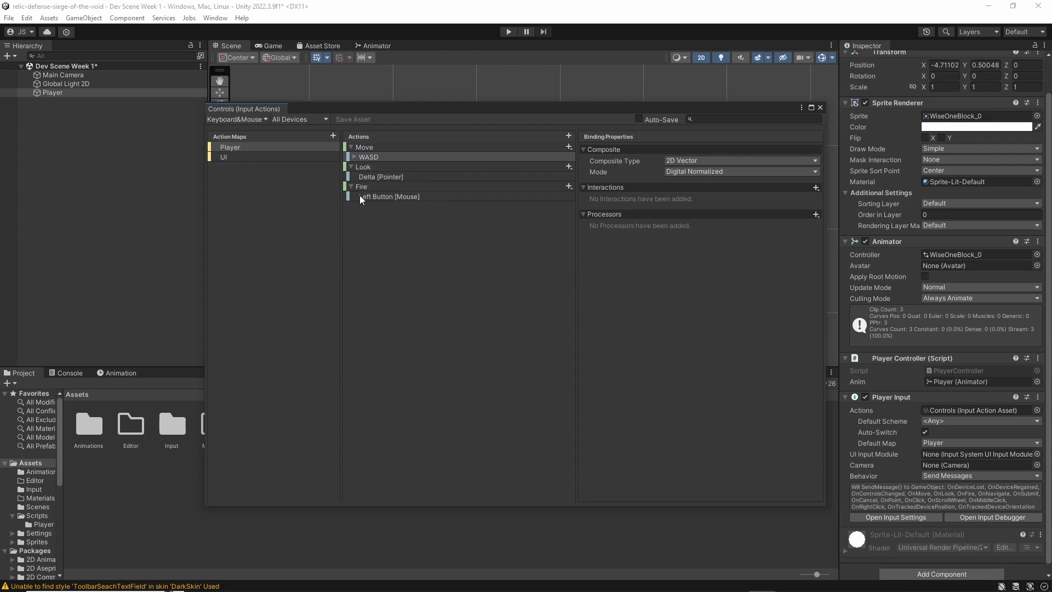
{"action": "left_click", "coordinate": [820, 108]}
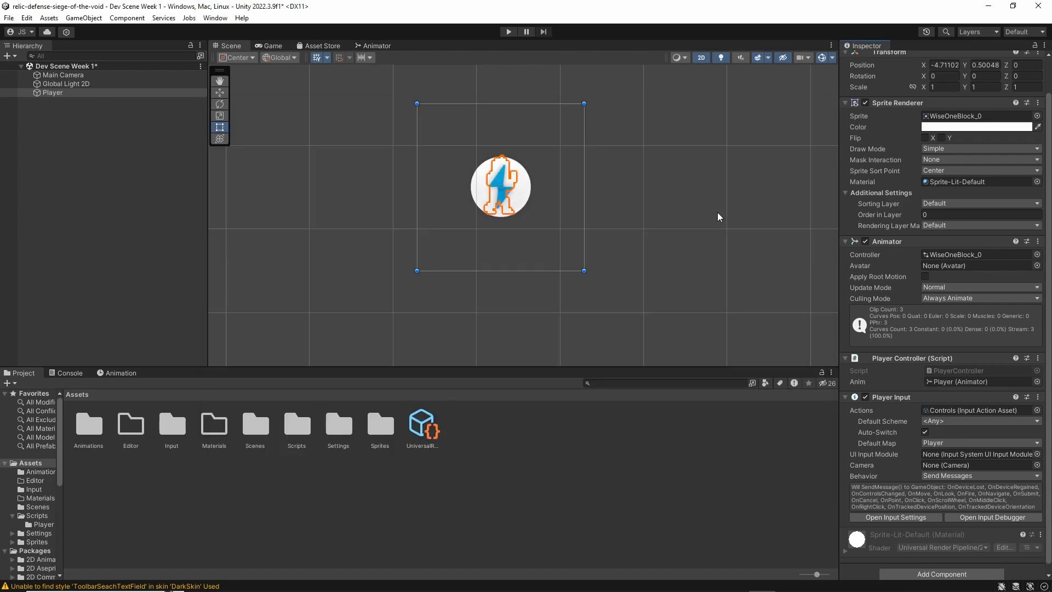
Enable Generate C# Class for the Controls asset in the Input folder and apply the import settings
{"action": "double_click", "coordinate": [171, 427]}
{"action": "left_click", "coordinate": [85, 444]}
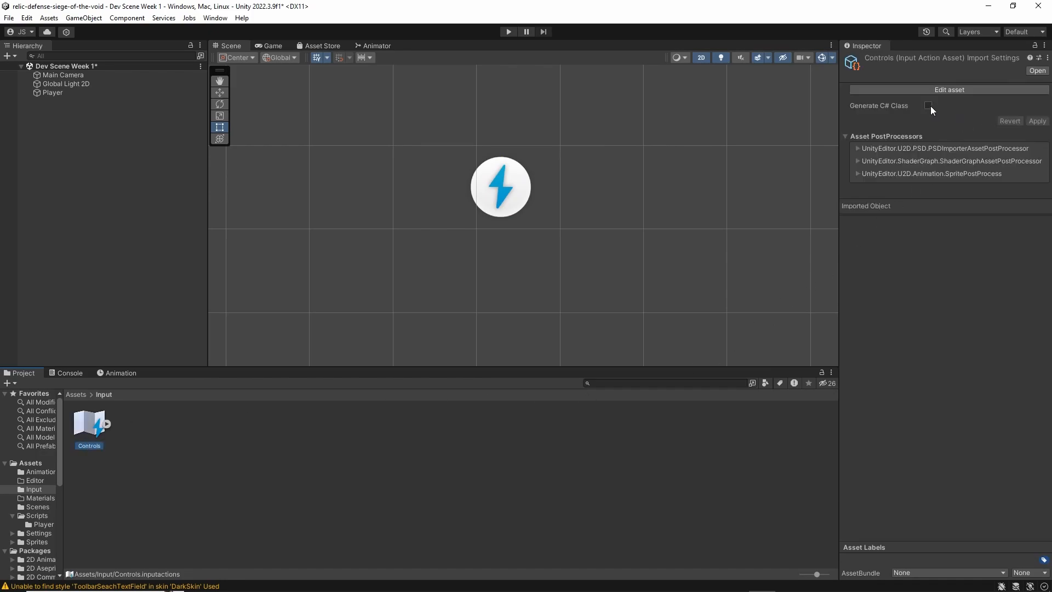
{"action": "left_click", "coordinate": [929, 105]}
{"action": "left_click", "coordinate": [1038, 155]}
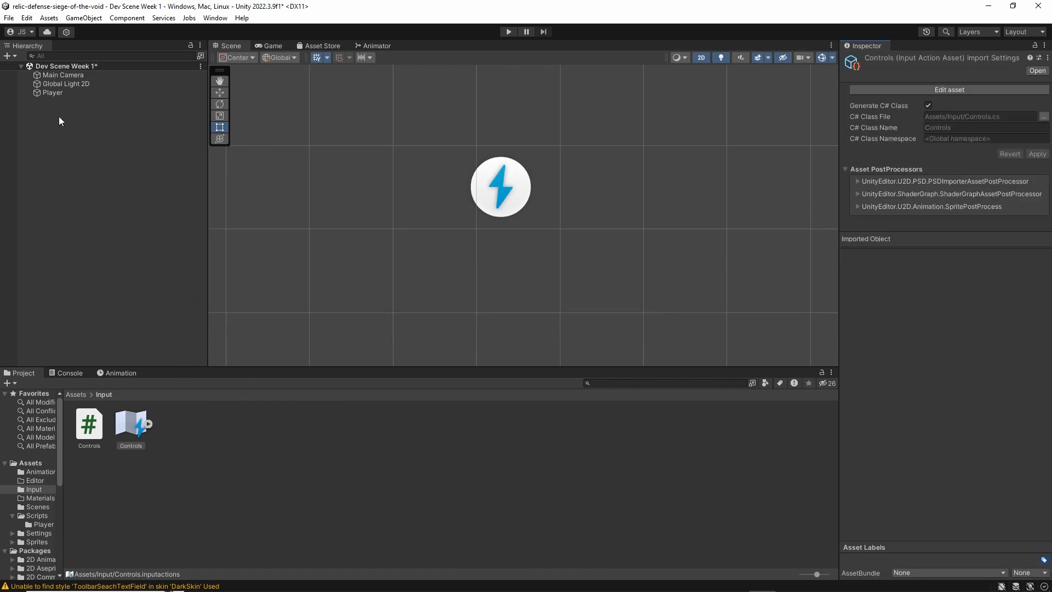
Set the behavior of the Player's Player Input component to Invoke Unity Events and expand its Events section
{"action": "left_click", "coordinate": [64, 94]}
{"action": "scroll", "coordinate": [925, 324], "scroll_direction": "down", "scroll_amount": 2}
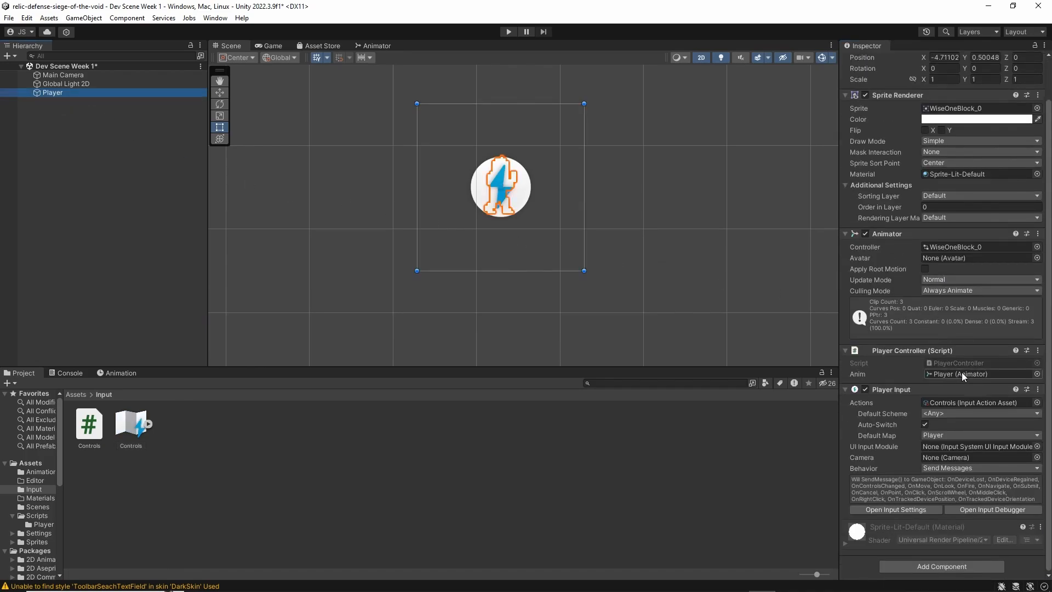
{"action": "left_click", "coordinate": [957, 402]}
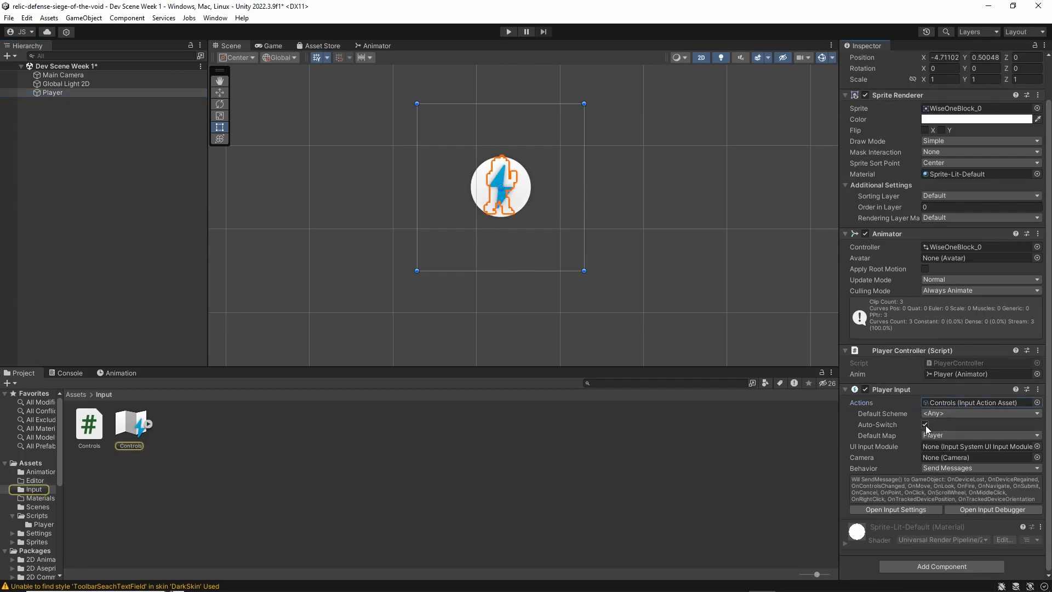
{"action": "left_click", "coordinate": [937, 467]}
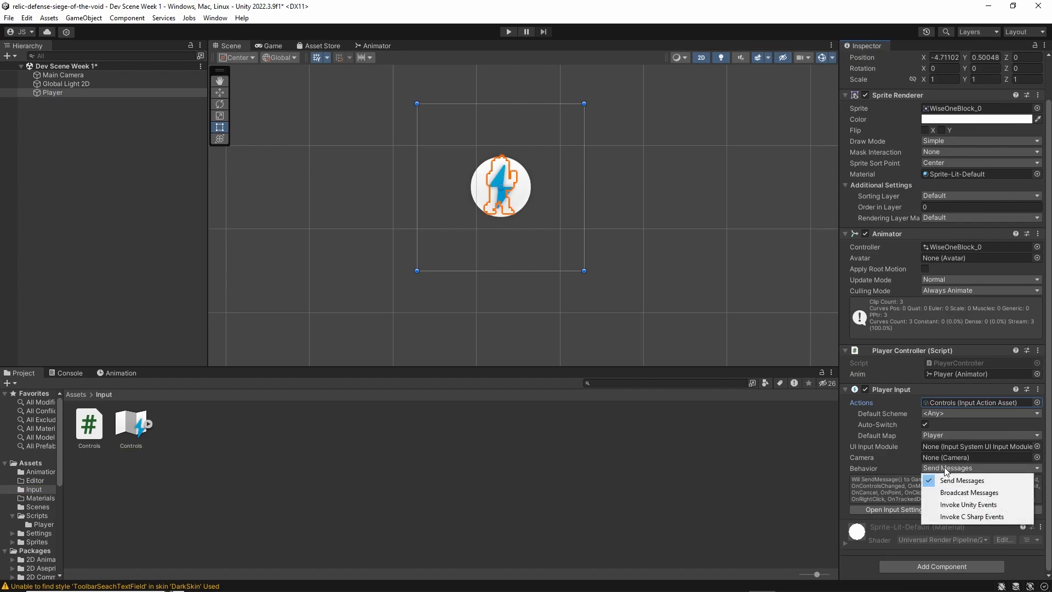
{"action": "left_click", "coordinate": [989, 505]}
{"action": "left_click", "coordinate": [844, 498]}
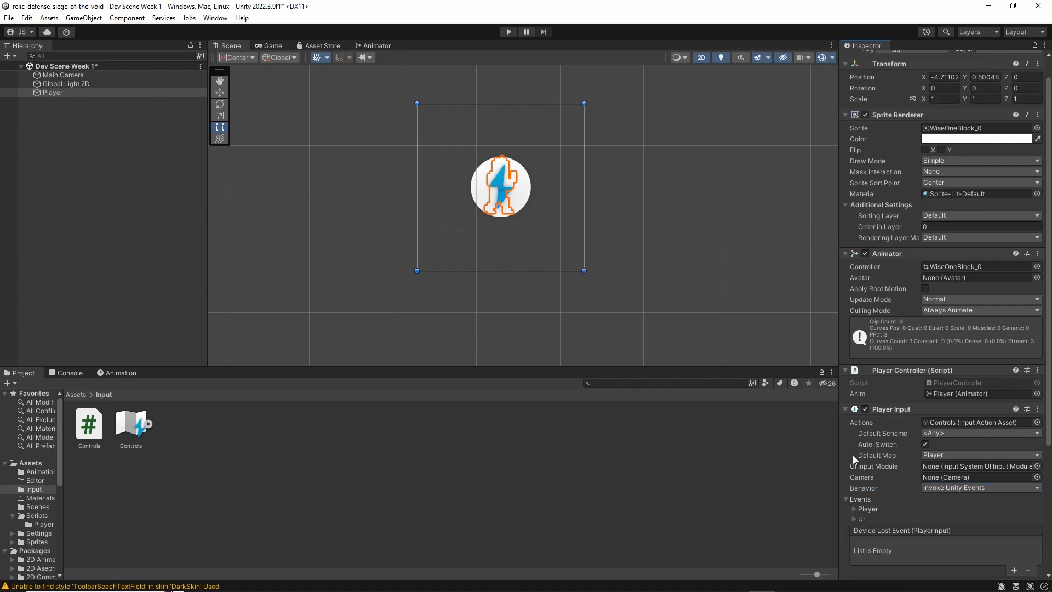
Add an entry to the Move event in the Player events group, with the Player object as its target
{"action": "scroll", "coordinate": [870, 422], "scroll_direction": "down", "scroll_amount": 5}
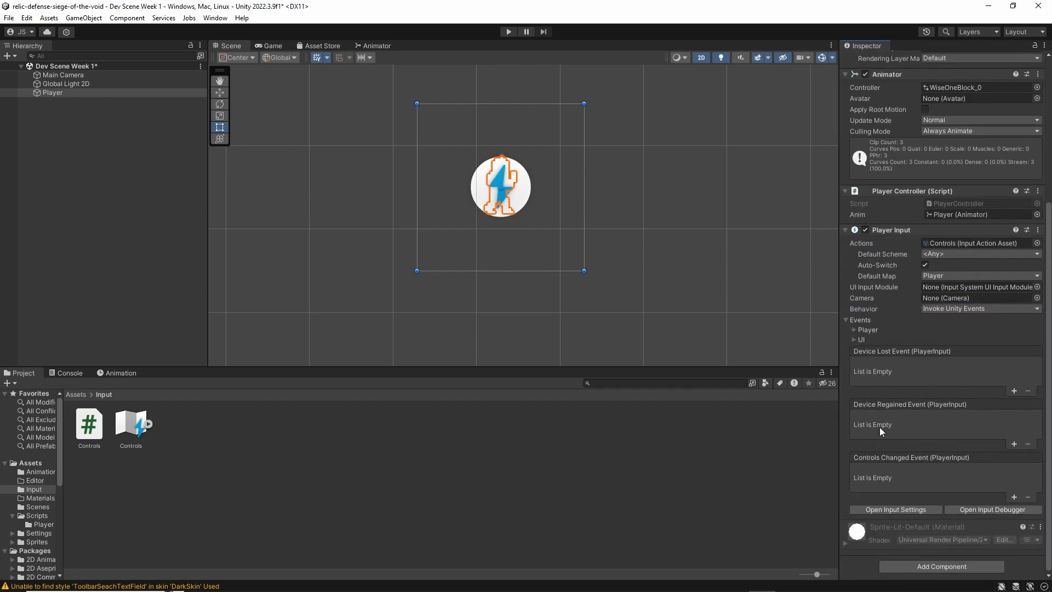
{"action": "left_click", "coordinate": [854, 330]}
{"action": "scroll", "coordinate": [852, 329], "scroll_direction": "down", "scroll_amount": 2}
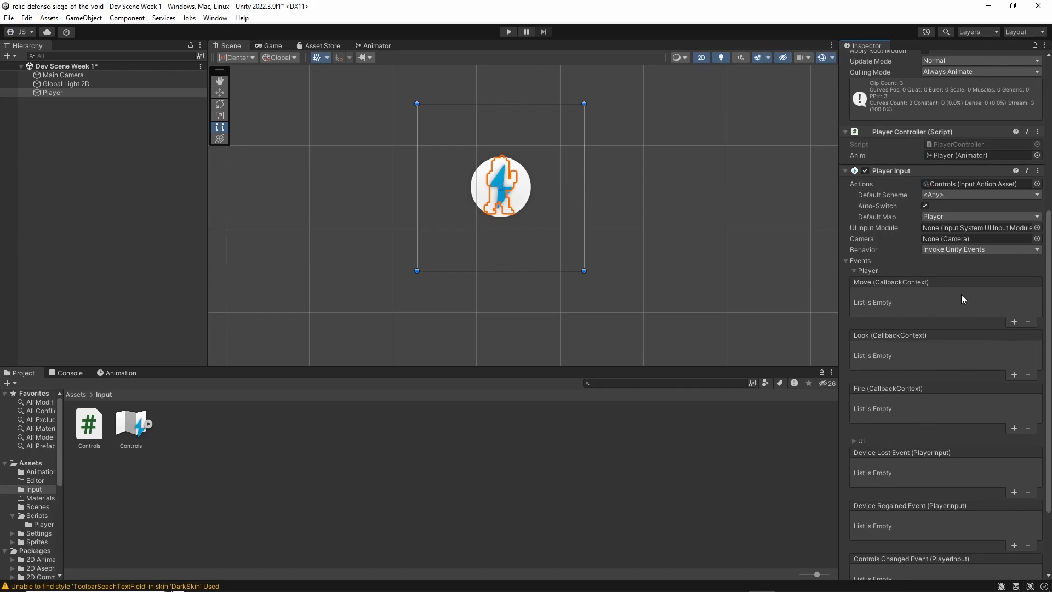
{"action": "left_click", "coordinate": [1010, 322]}
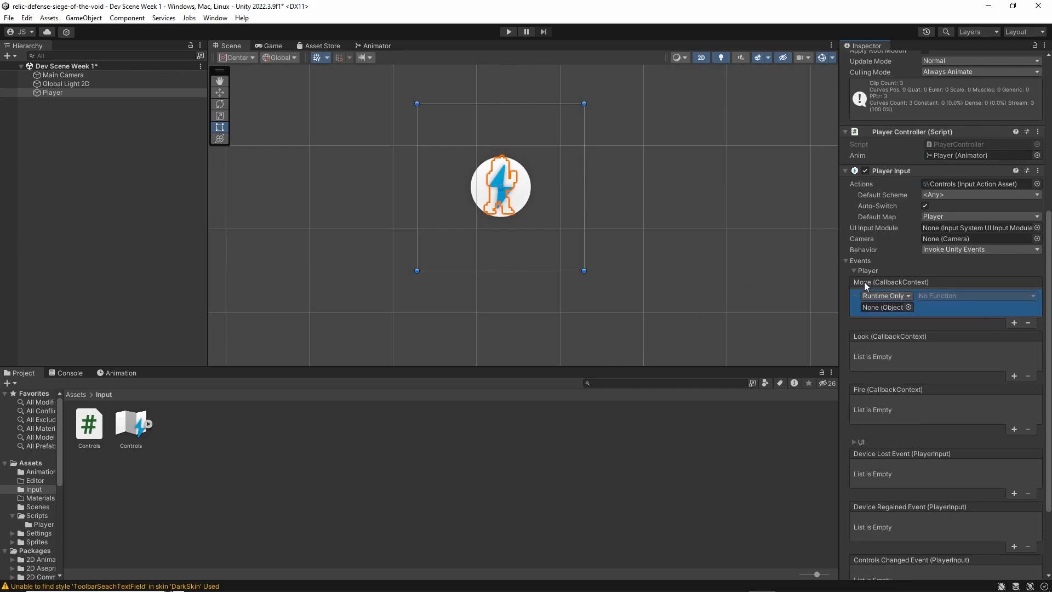
{"action": "left_click", "coordinate": [1027, 322]}
{"action": "left_click", "coordinate": [1013, 323]}
{"action": "left_click_drag", "start_coordinate": [53, 92], "coordinate": [890, 309]}
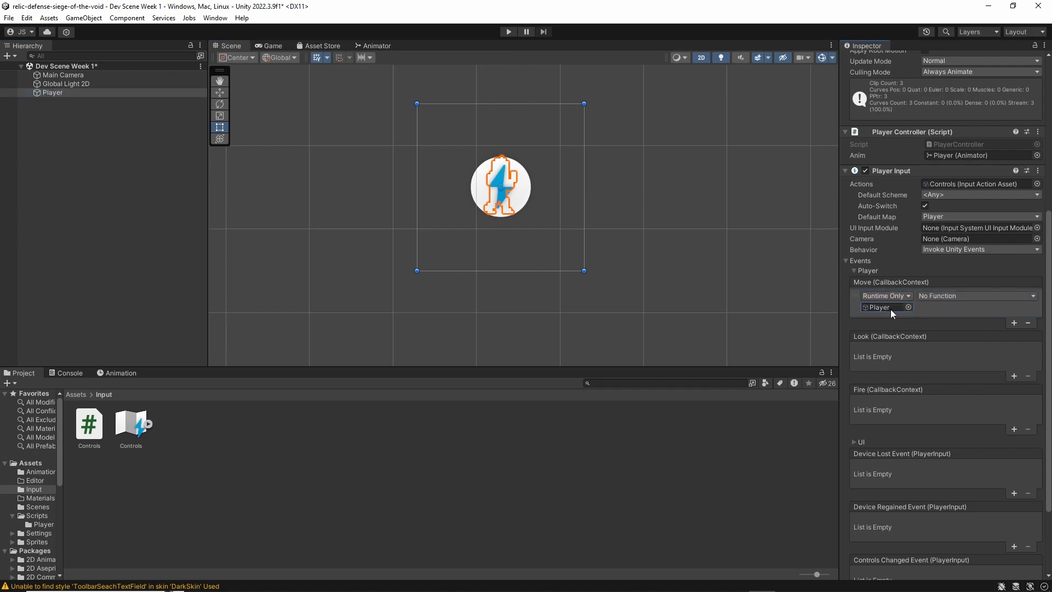
Make the Move event call PlayerController's SetRunning (bool) function with its parameter enabled
{"action": "left_click", "coordinate": [945, 296]}
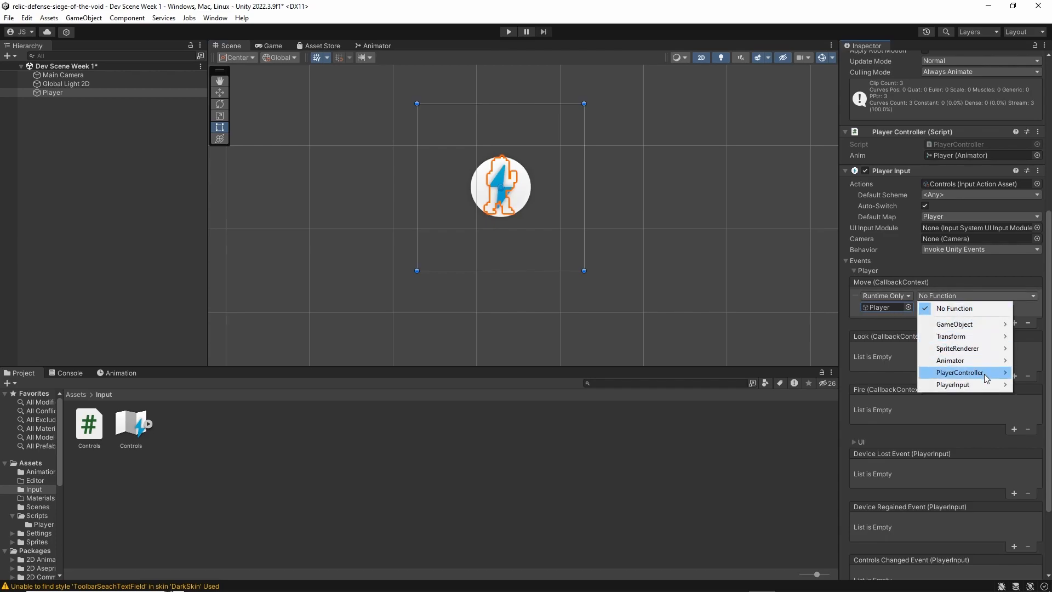
{"action": "mouse_move", "coordinate": [980, 374]}
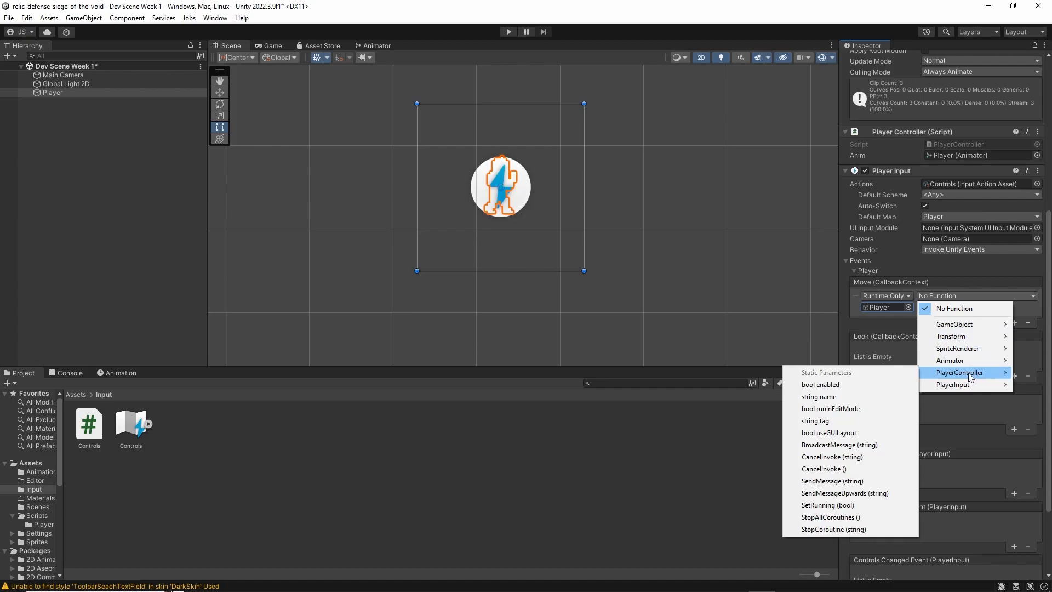
{"action": "left_click", "coordinate": [863, 506]}
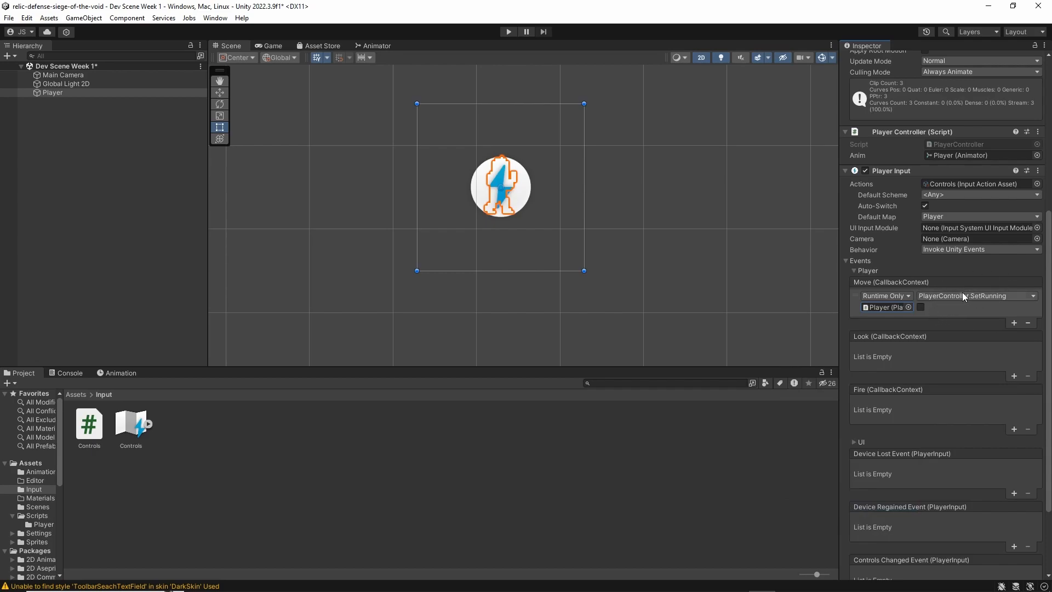
{"action": "left_click", "coordinate": [921, 307]}
Save the scene and run the game in Play mode
{"action": "key", "text": "ctrl+s"}
{"action": "left_click", "coordinate": [505, 32]}
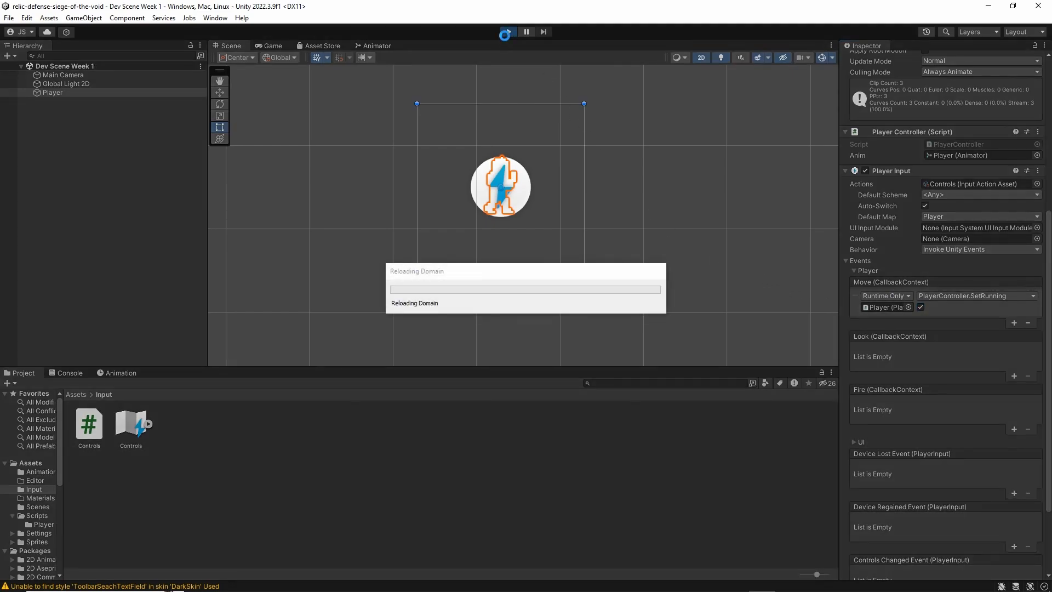
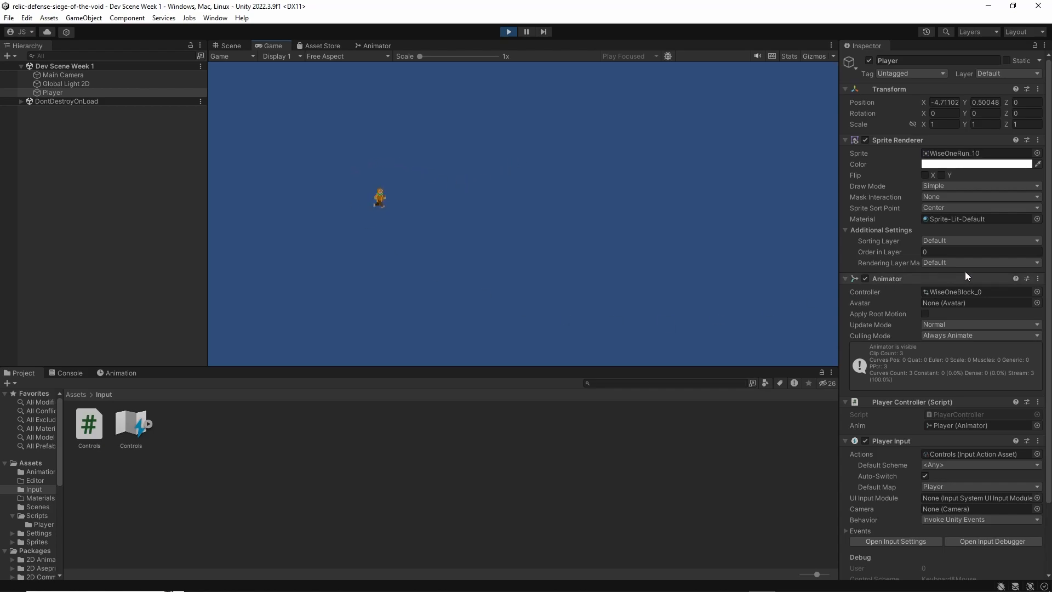
Stop Play mode and open the Player's PlayerController script in Visual Studio
{"action": "scroll", "coordinate": [964, 329], "scroll_direction": "down", "scroll_amount": 3}
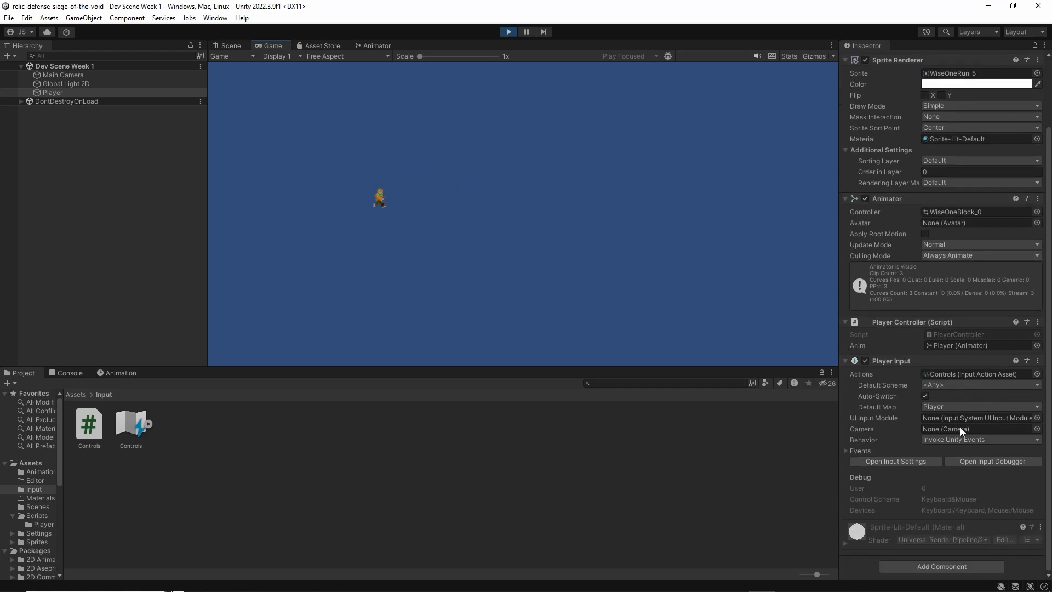
{"action": "left_click", "coordinate": [507, 33]}
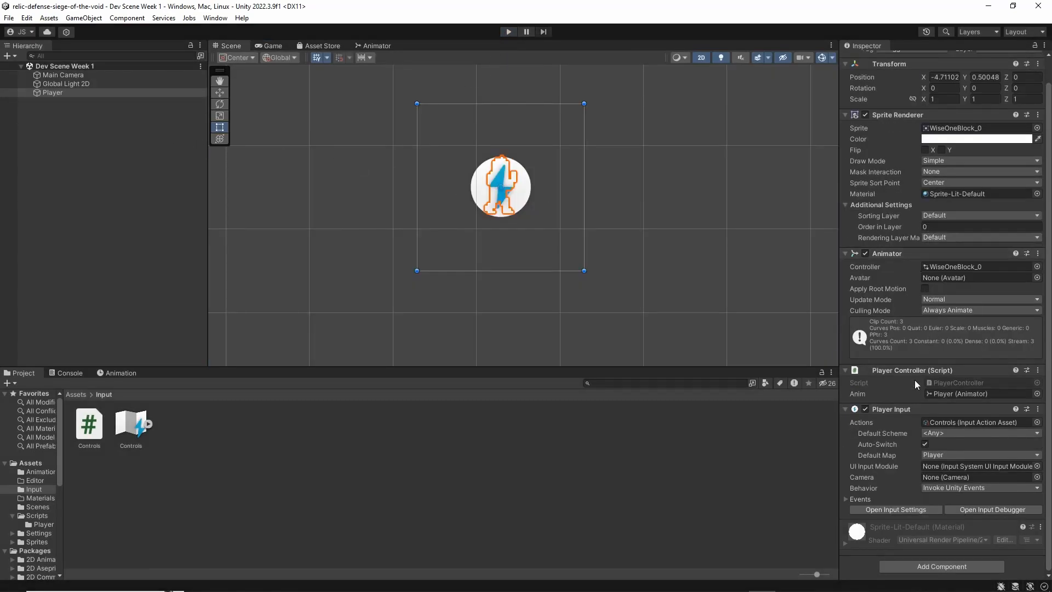
{"action": "double_click", "coordinate": [952, 382]}
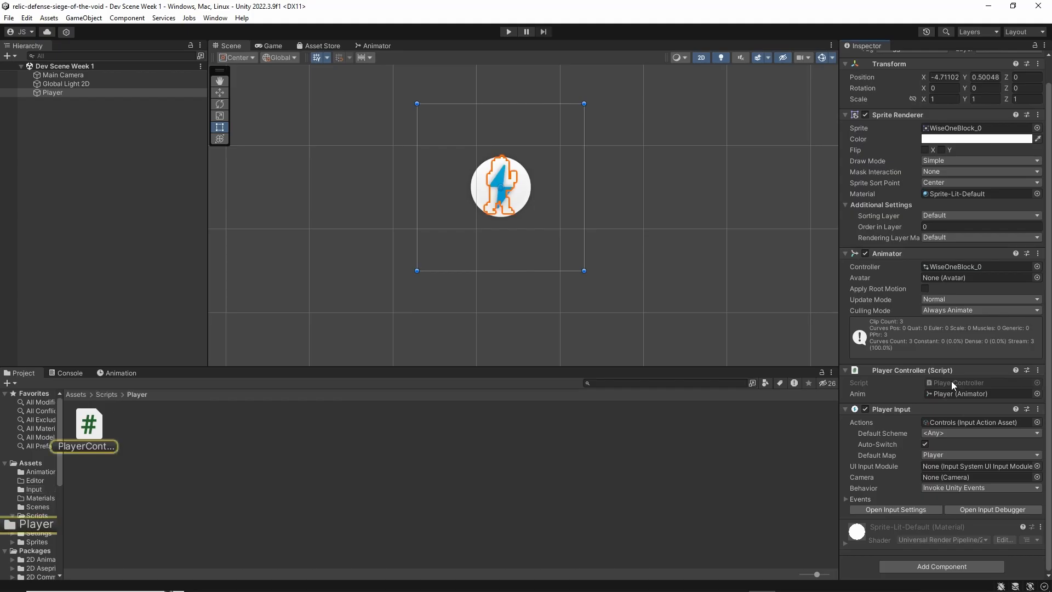
{"action": "left_click", "coordinate": [152, 198]}
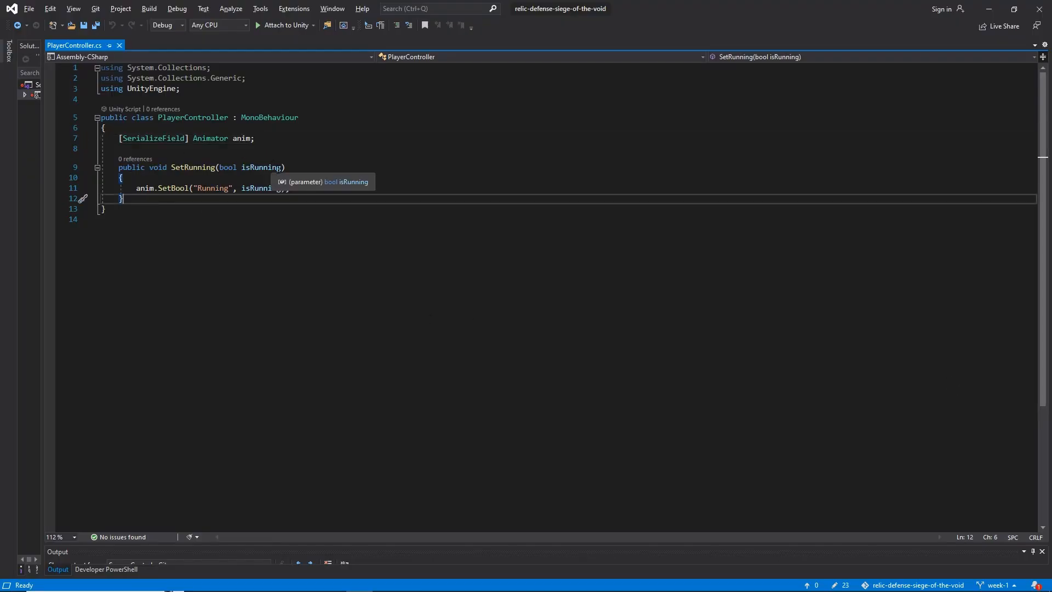
Rename the SetRunning function to Move and remove its bool isRunning parameter
{"action": "left_click", "coordinate": [215, 167]}
{"action": "key", "text": "ctrl+BackSpace"}
{"action": "type", "text": "Move"}
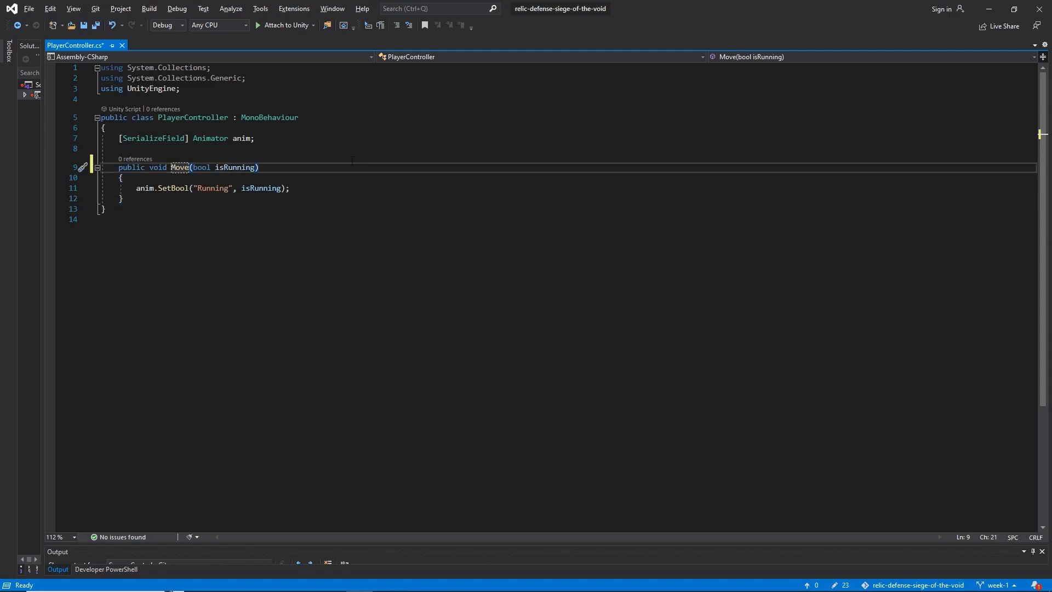
{"action": "left_click_drag", "start_coordinate": [257, 167], "coordinate": [193, 167]}
{"action": "key", "text": "BackSpace"}
Add the directive using UnityEngine.InputSystem; below using UnityEngine; and save the script
{"action": "left_click", "coordinate": [245, 88]}
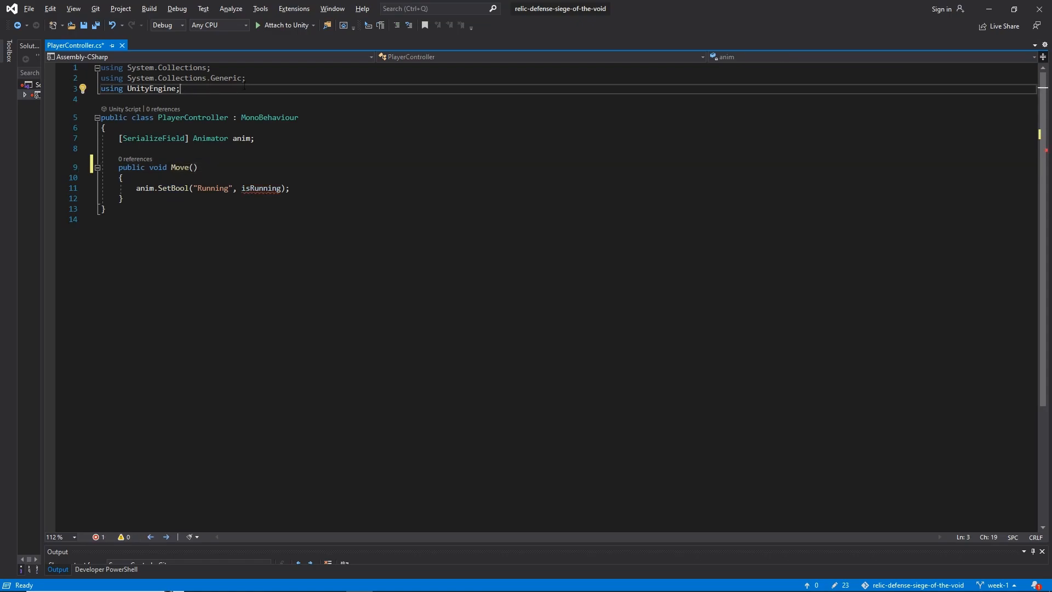
{"action": "key", "text": "Return"}
{"action": "type", "text": "using E"}
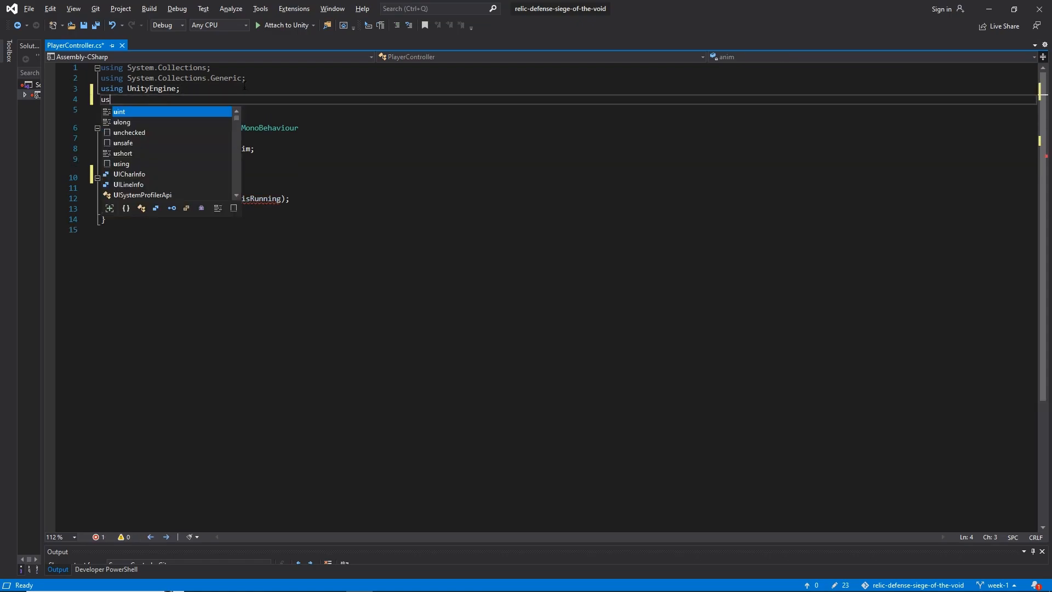
{"action": "type", "text": "ityEn"}
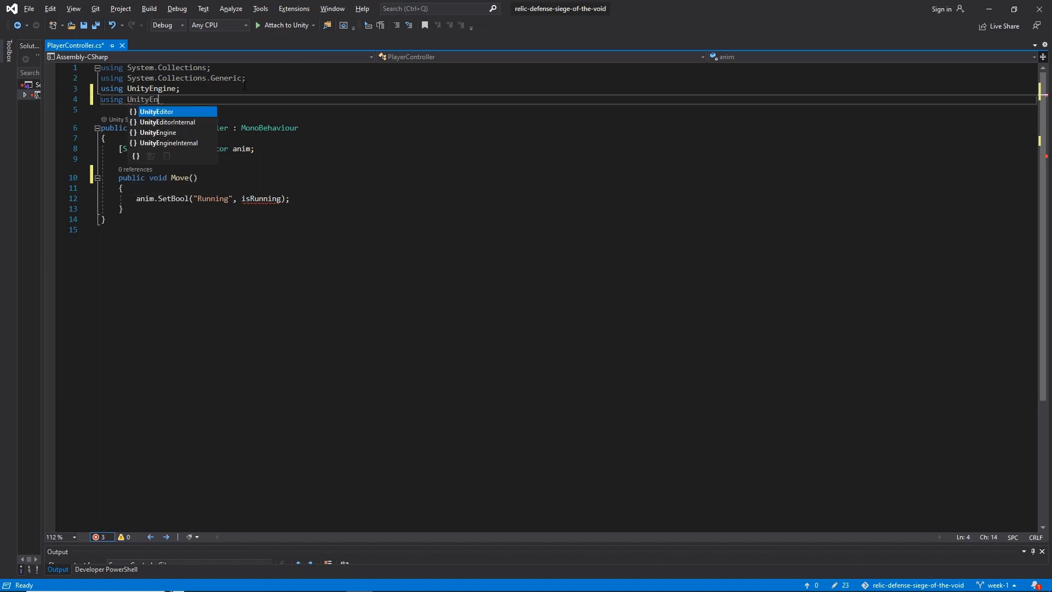
{"action": "type", "text": "gine.InputSystem;"}
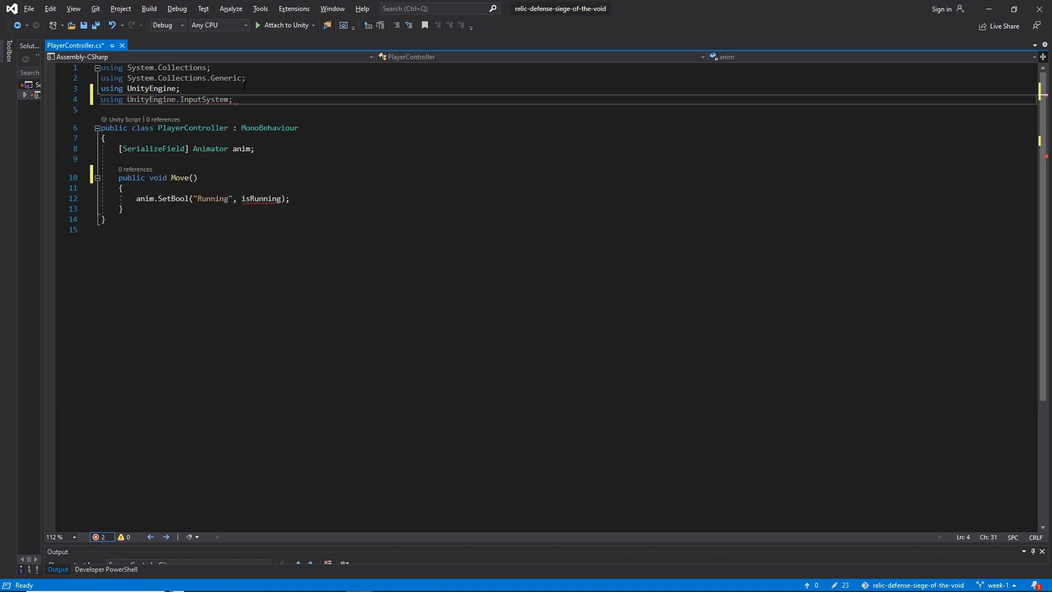
{"action": "key", "text": "ctrl+s"}
Give the Move function a parameter InputAction.CallbackContext ctxt
{"action": "left_click", "coordinate": [253, 174]}
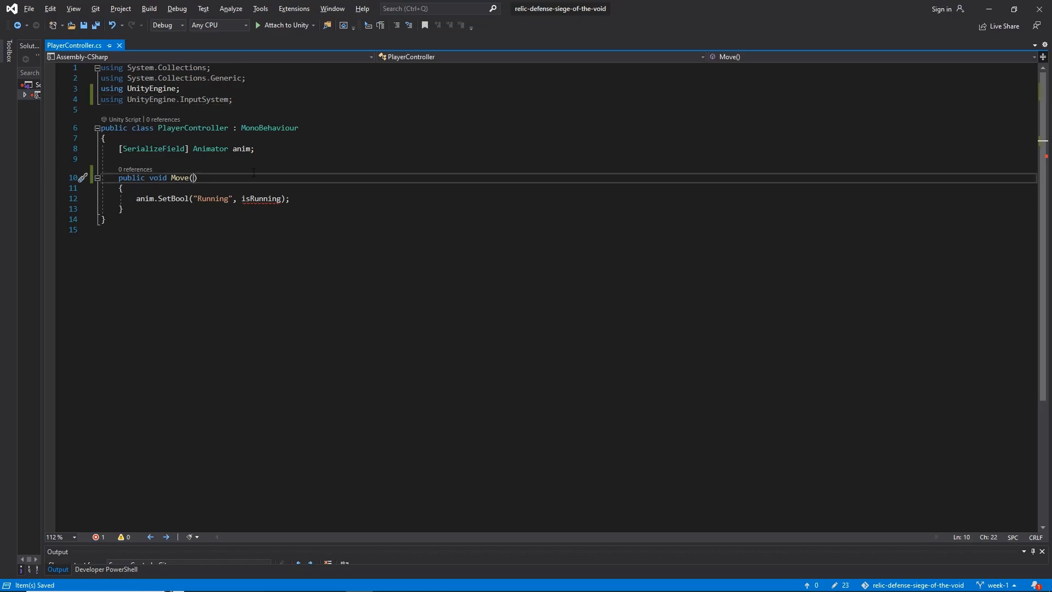
{"action": "type", "text": "InputAction.CallbackContext ctxt"}
{"action": "key", "text": "Right"}
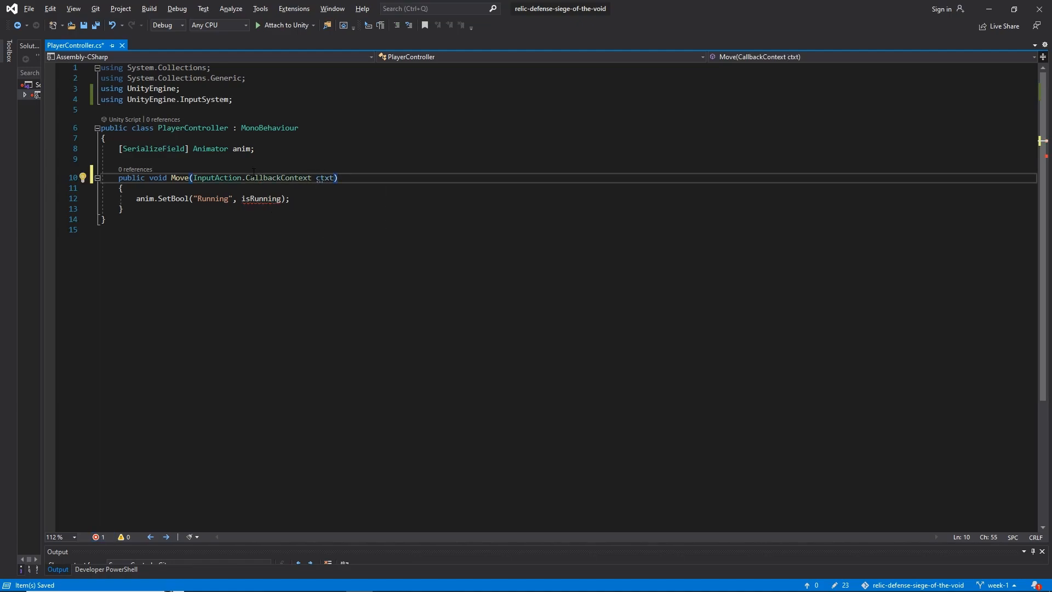
{"action": "left_click_drag", "start_coordinate": [192, 177], "coordinate": [334, 178]}
{"action": "left_click", "coordinate": [334, 177]}
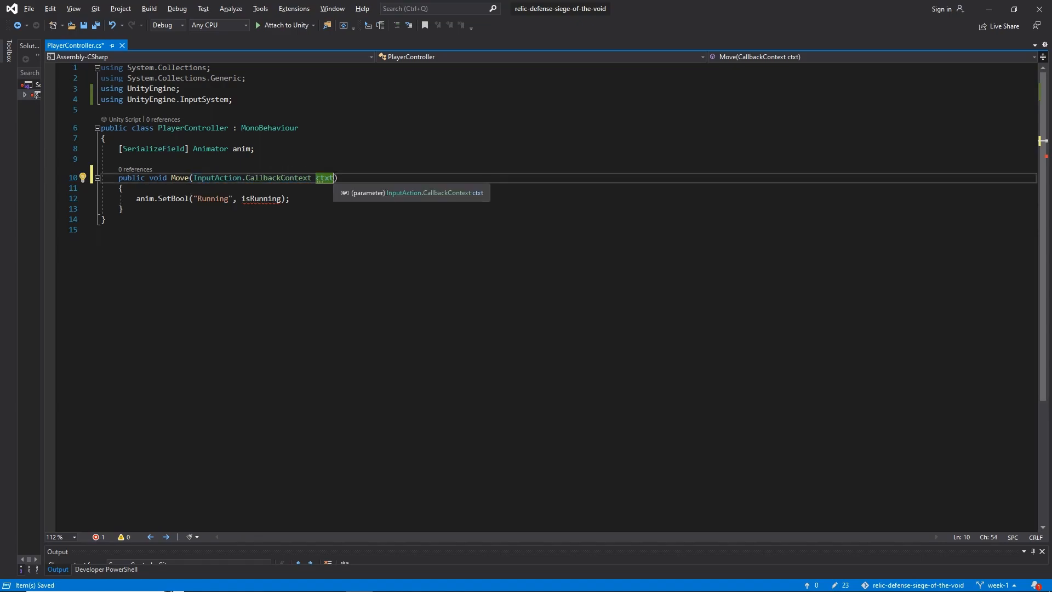
{"action": "left_click", "coordinate": [299, 178]}
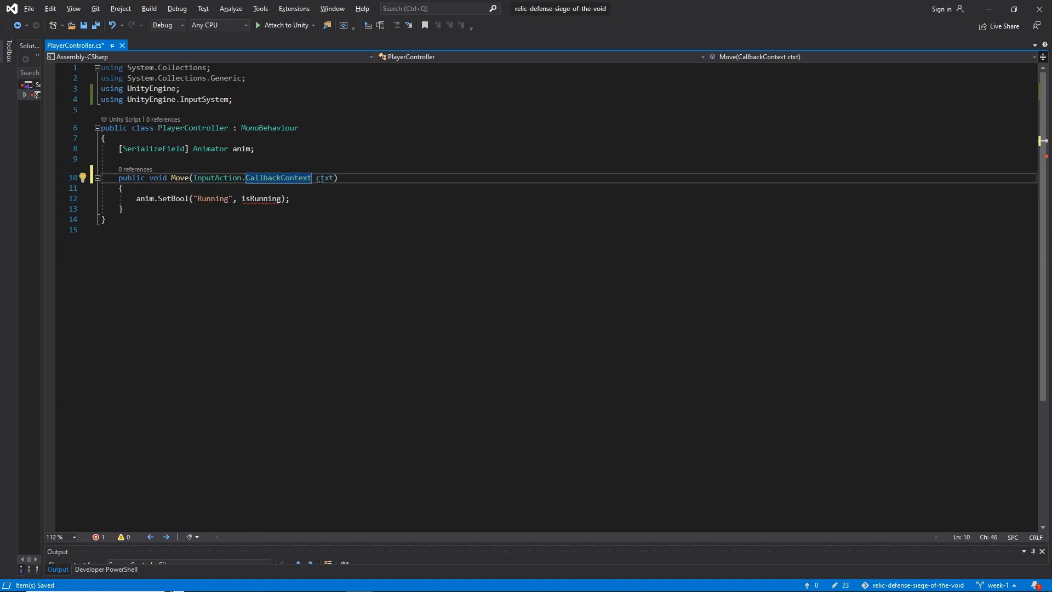
{"action": "double_click", "coordinate": [261, 178]}
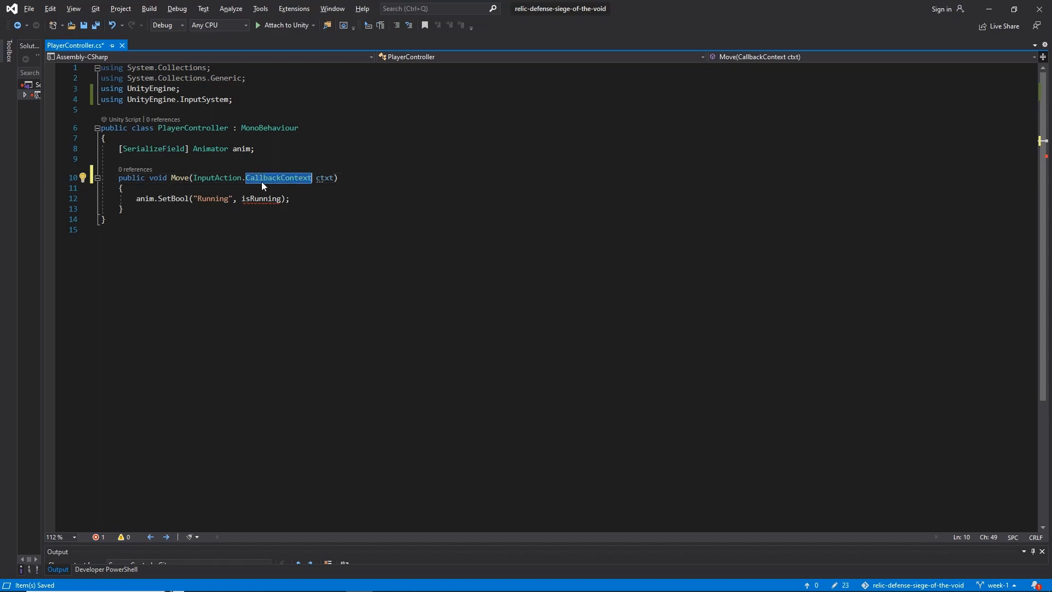
Insert an empty line at the start of the Move function's body, above the SetBool call
{"action": "left_click", "coordinate": [351, 203]}
{"action": "left_click", "coordinate": [297, 190]}
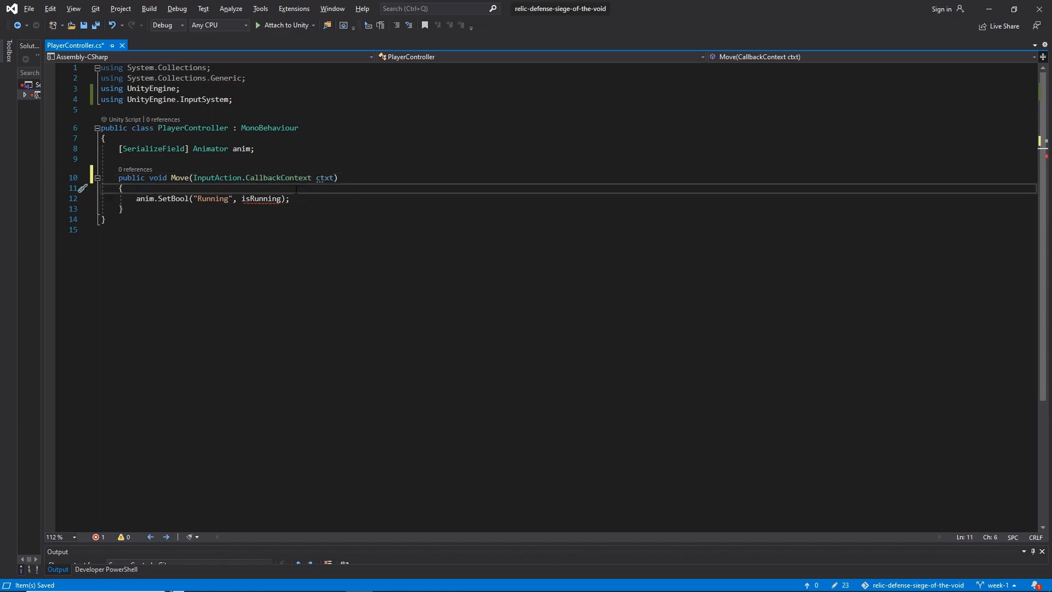
{"action": "key", "text": "Return"}
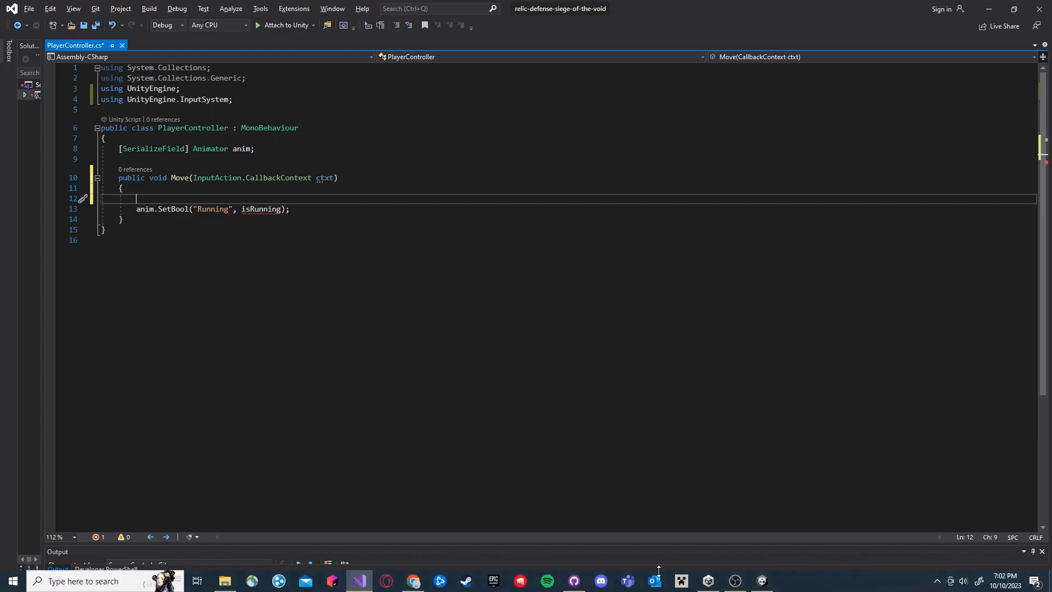
Switch to Unity, check the Move action's action type and control type in the Controls asset, and return to the script
{"action": "left_click", "coordinate": [761, 579]}
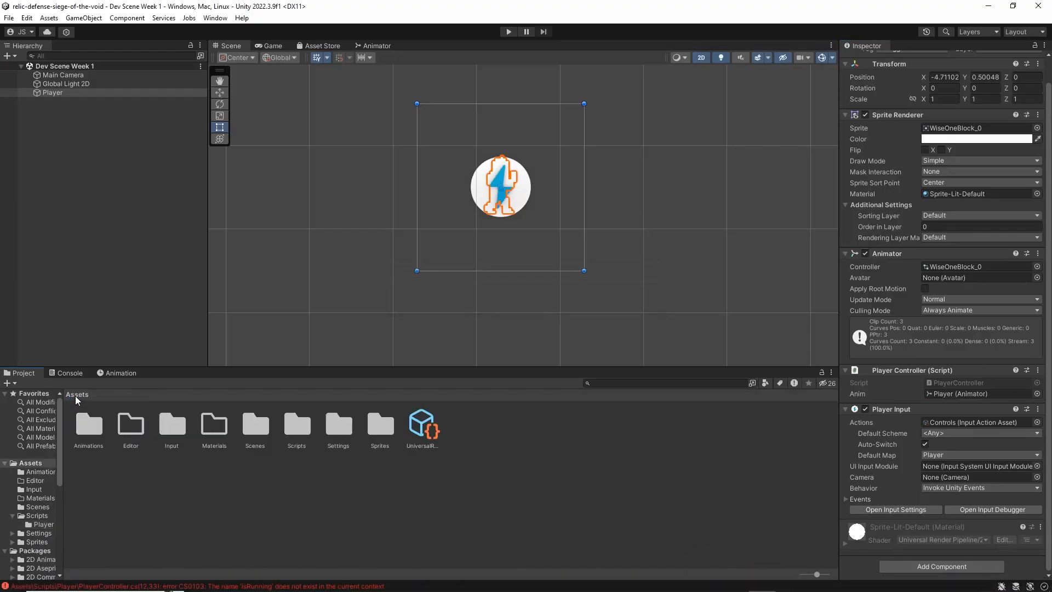
{"action": "double_click", "coordinate": [176, 427]}
{"action": "double_click", "coordinate": [124, 425]}
{"action": "left_click", "coordinate": [351, 147]}
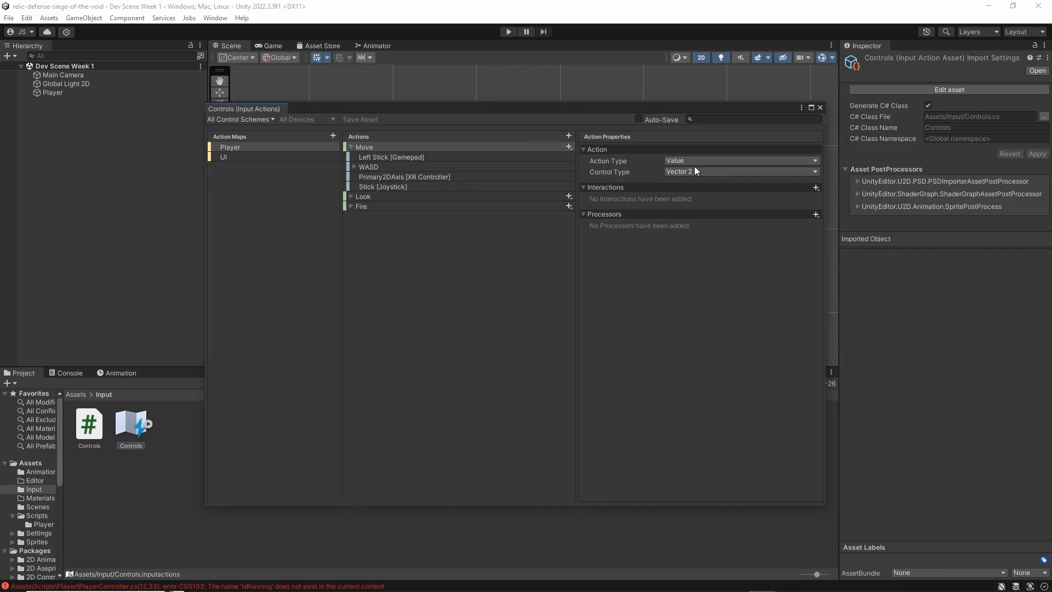
{"action": "left_click", "coordinate": [821, 107]}
{"action": "key", "text": "alt+Tab"}
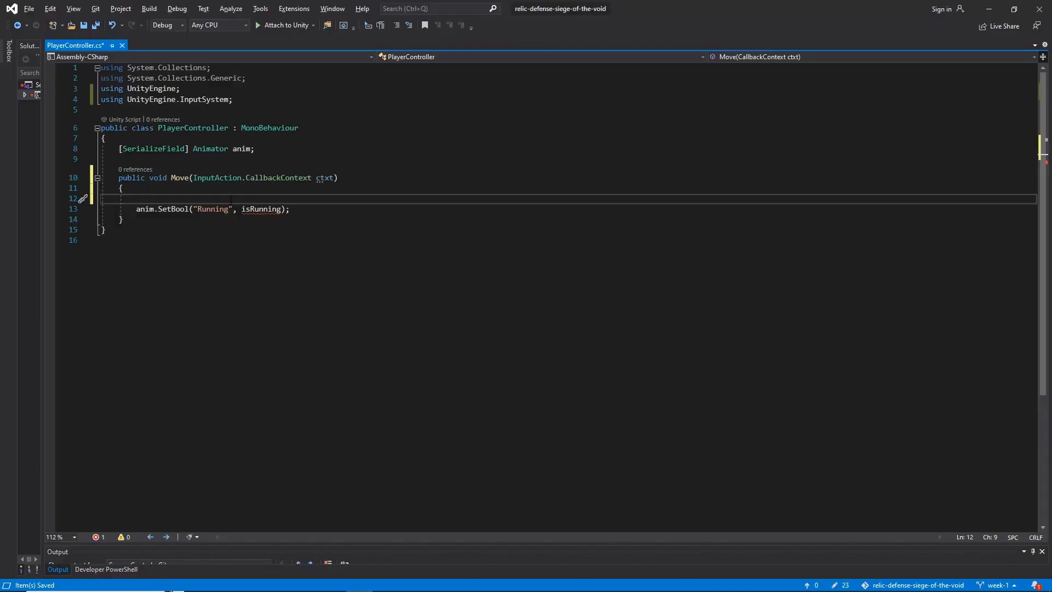
Write the statement ctxt.ReadValue<Vector2>(); on the empty line in the Move function
{"action": "type", "text": "ct"}
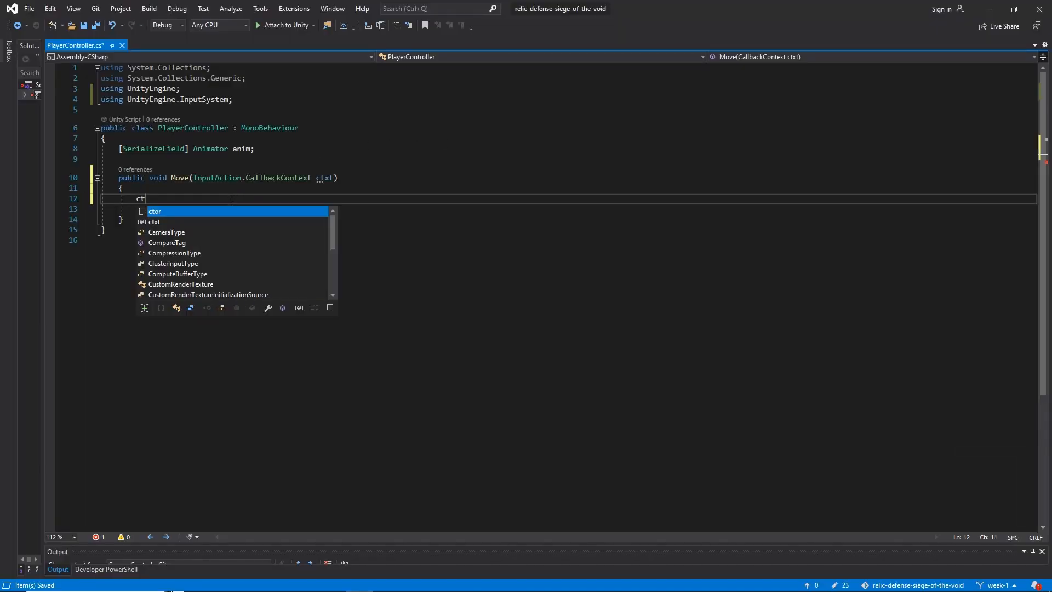
{"action": "type", "text": "xt.ReadValue"}
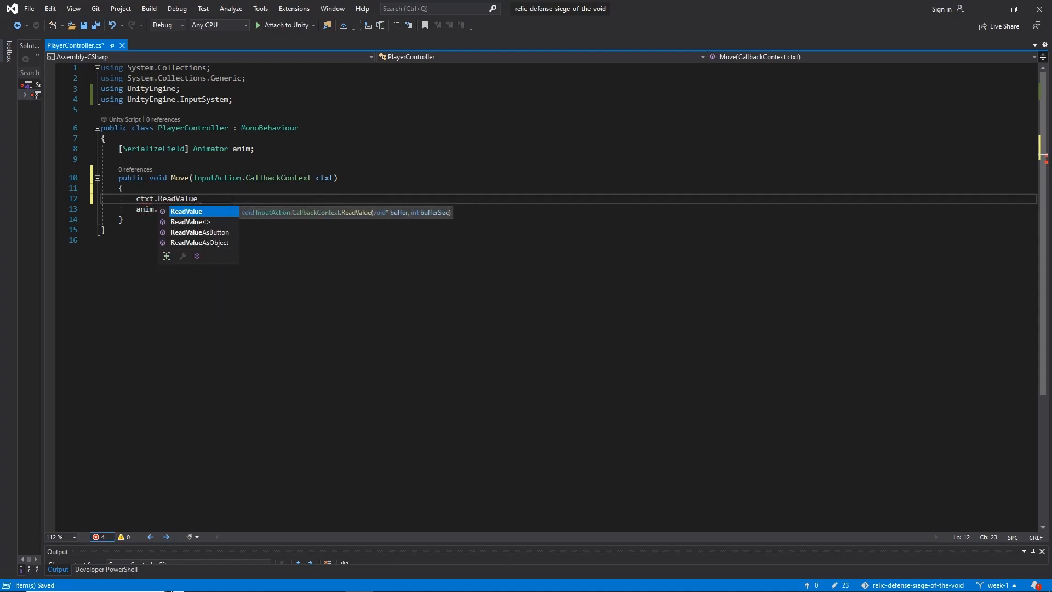
{"action": "type", "text": "<"}
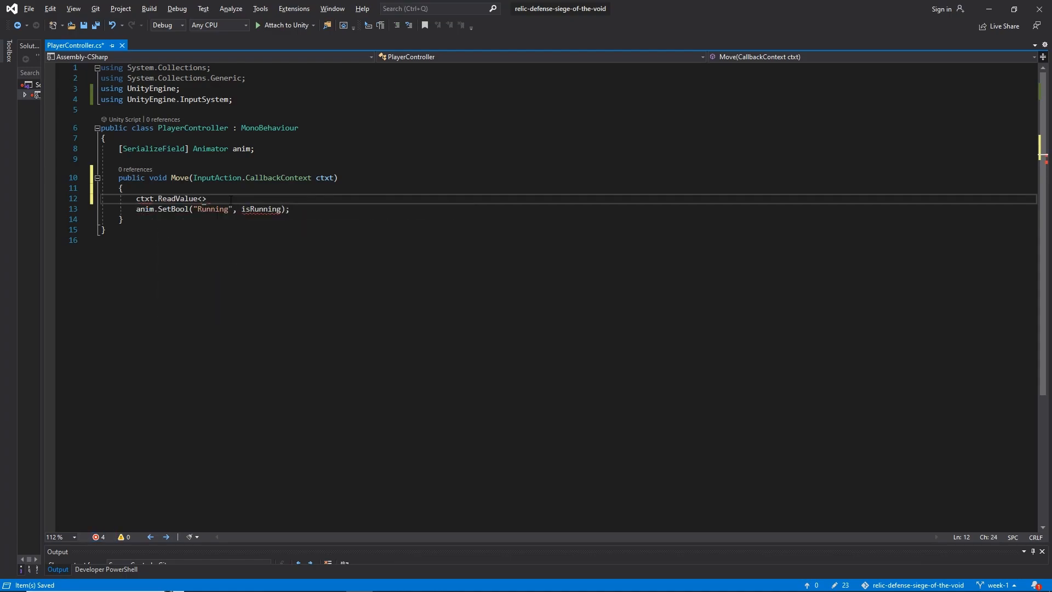
{"action": "type", "text": "Vector2>"}
{"action": "type", "text": "();"}
{"action": "left_click_drag", "start_coordinate": [136, 201], "coordinate": [262, 199]}
{"action": "left_click", "coordinate": [263, 200]}
Assign the ReadValue result to a new variable Vector2 direction and save the script, adding an empty line below it
{"action": "key", "text": "Home"}
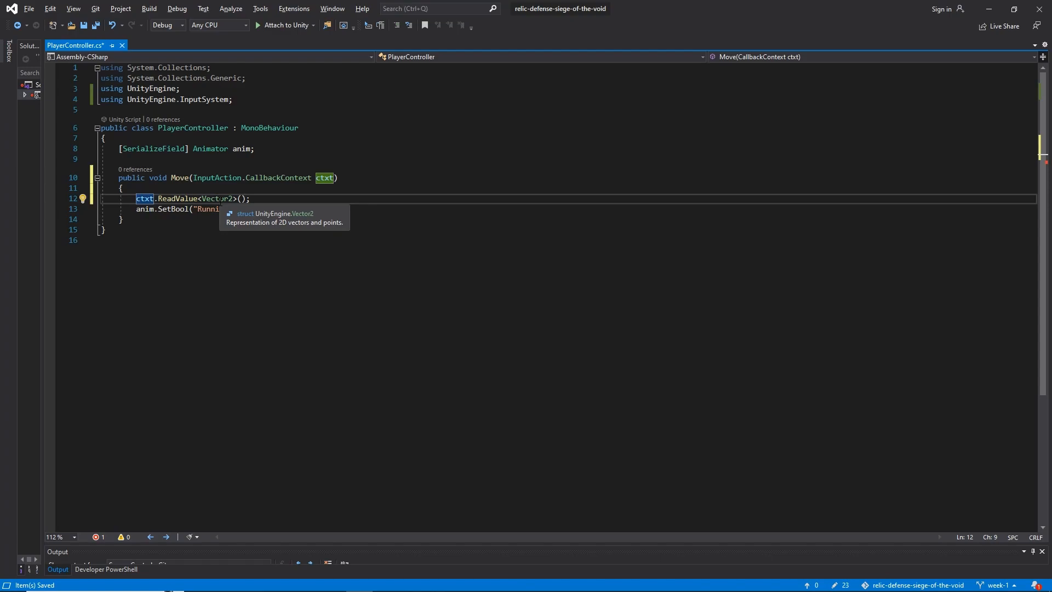
{"action": "key", "text": "Left"}
{"action": "type", "text": "Vector2"}
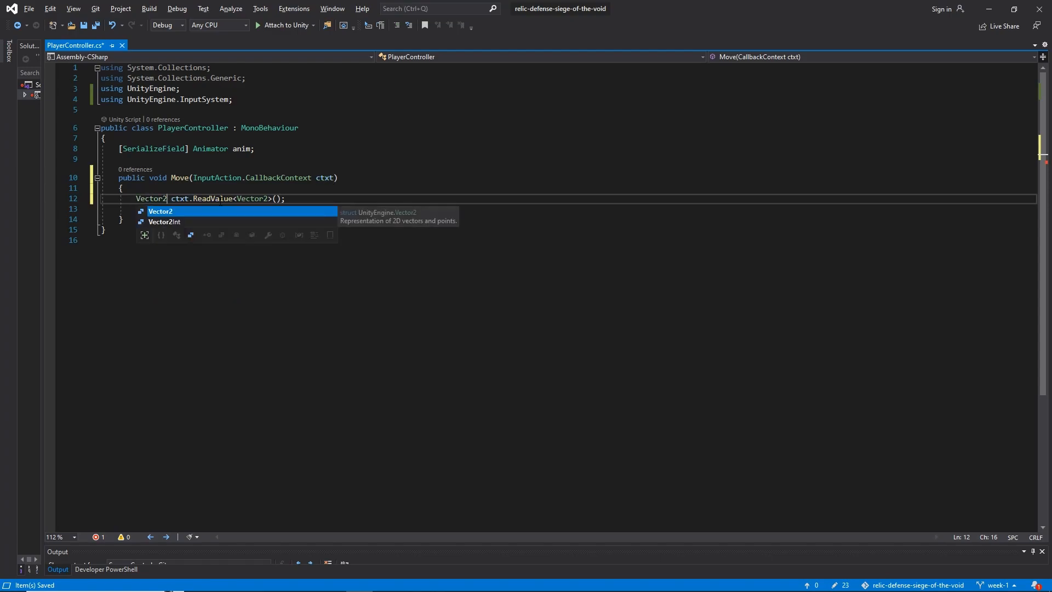
{"action": "type", "text": " direction ="}
{"action": "key", "text": "ctrl+x"}
{"action": "key", "text": "ctrl+s"}
{"action": "key", "text": "Return"}
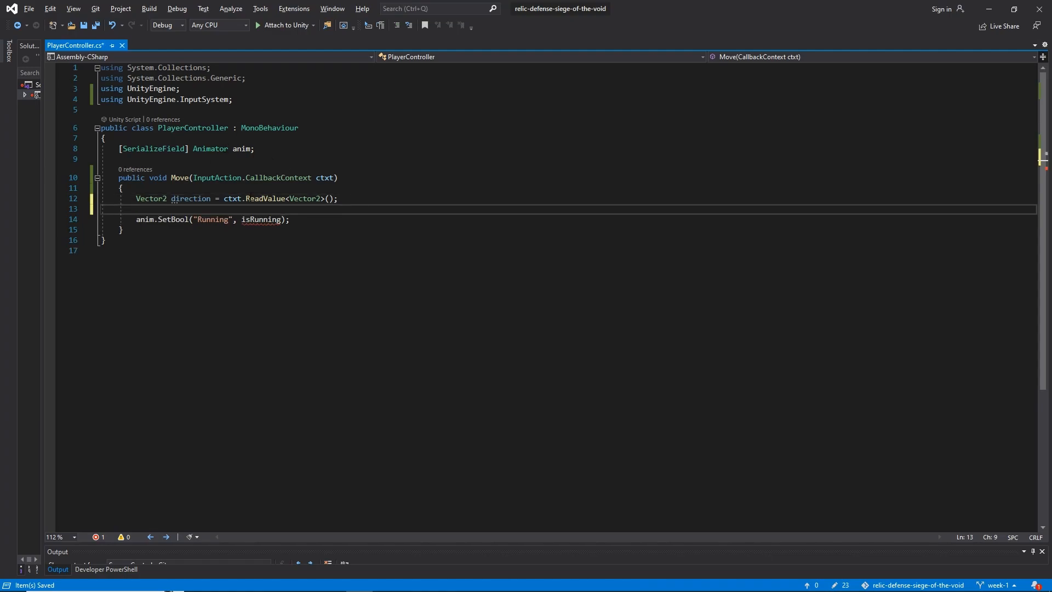
{"action": "left_click_drag", "start_coordinate": [136, 220], "coordinate": [290, 220]}
{"action": "left_click", "coordinate": [290, 219]}
{"action": "left_click", "coordinate": [272, 220]}
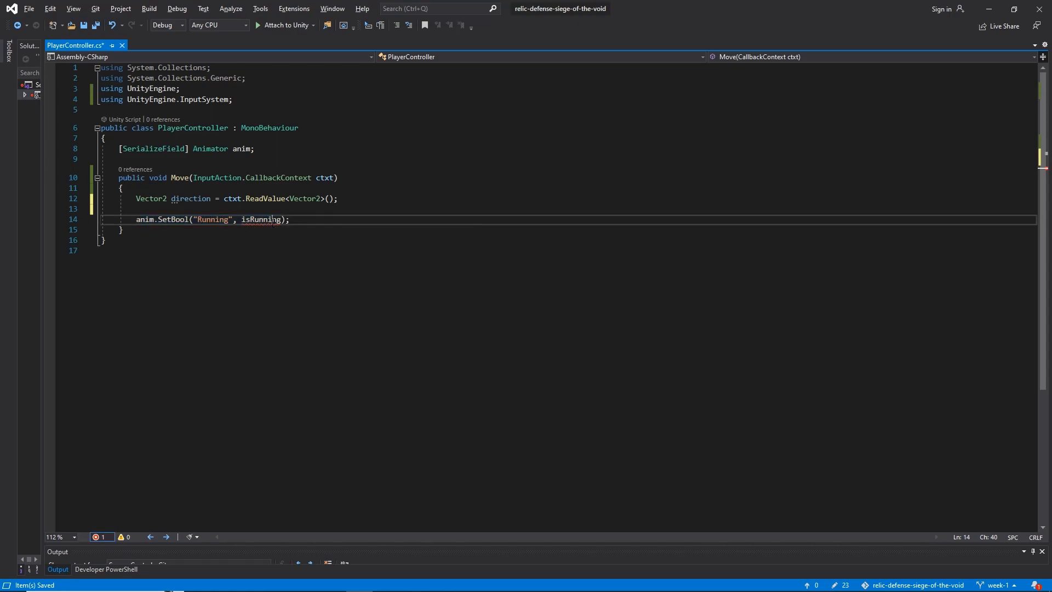
{"action": "left_click", "coordinate": [187, 199]}
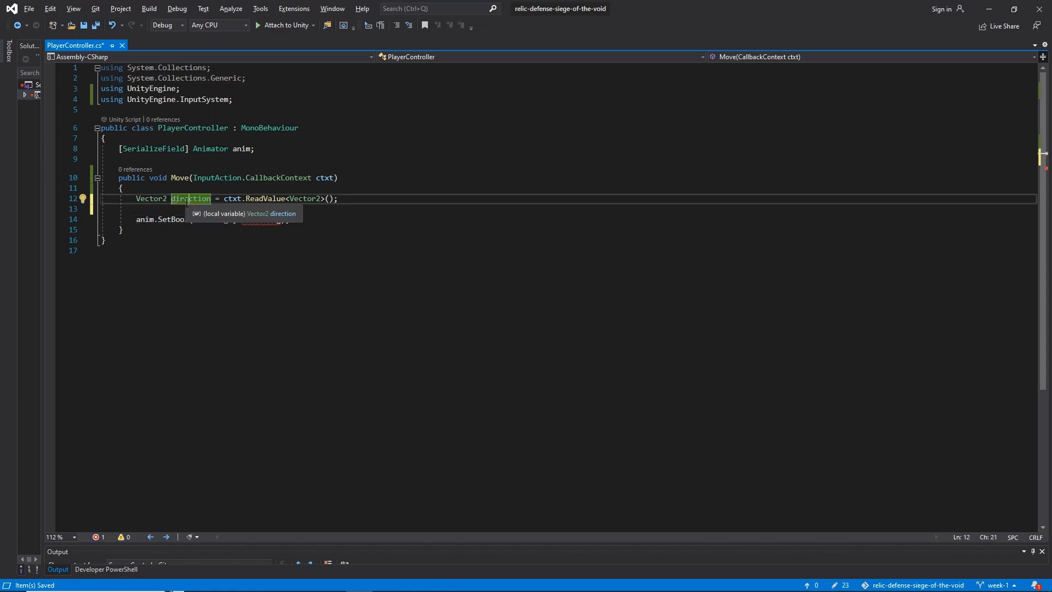
Declare bool isMoving = direction.magnitude > 0; below the direction variable and save the script
{"action": "left_click", "coordinate": [174, 210]}
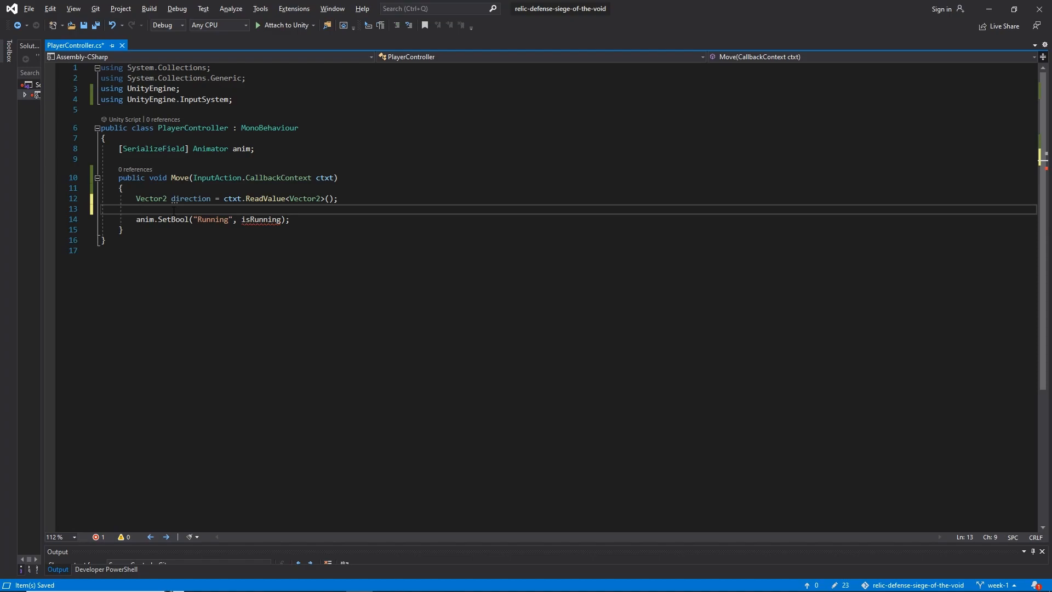
{"action": "type", "text": "bool"}
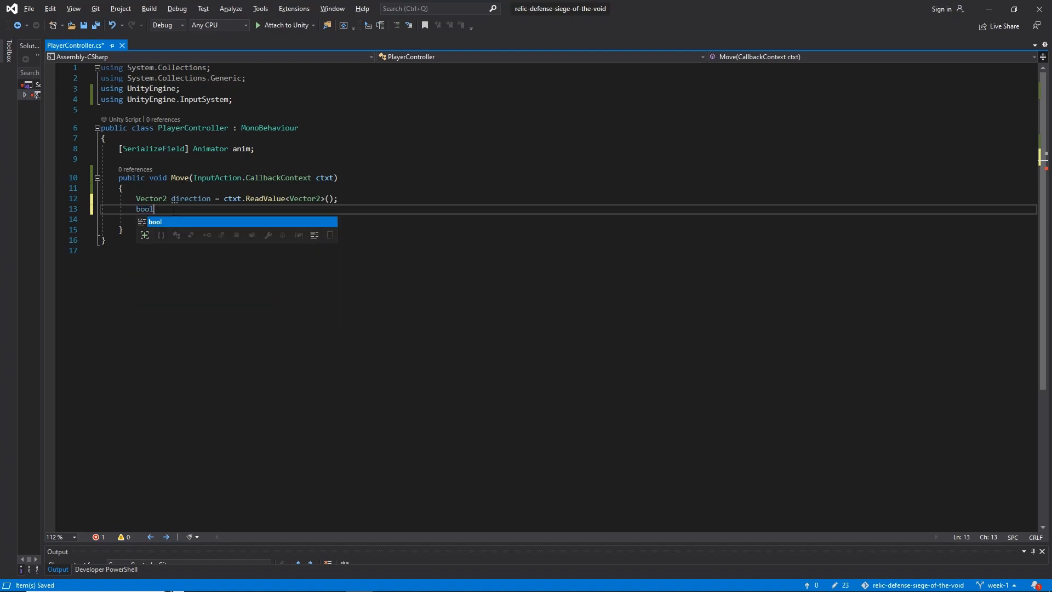
{"action": "type", "text": " isMoving = "}
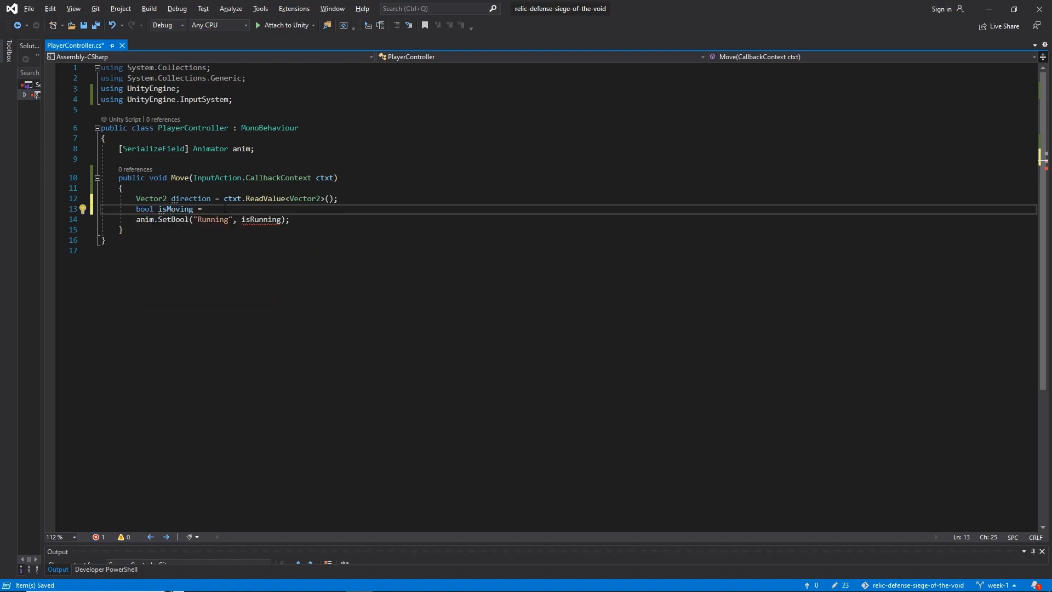
{"action": "type", "text": "directio"}
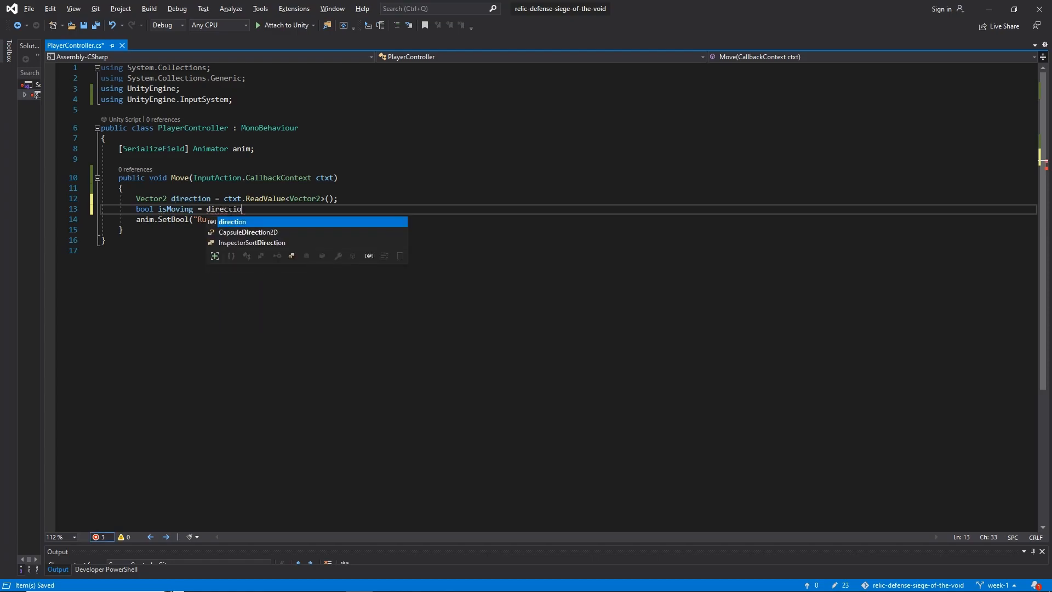
{"action": "type", "text": "n.magnitude "}
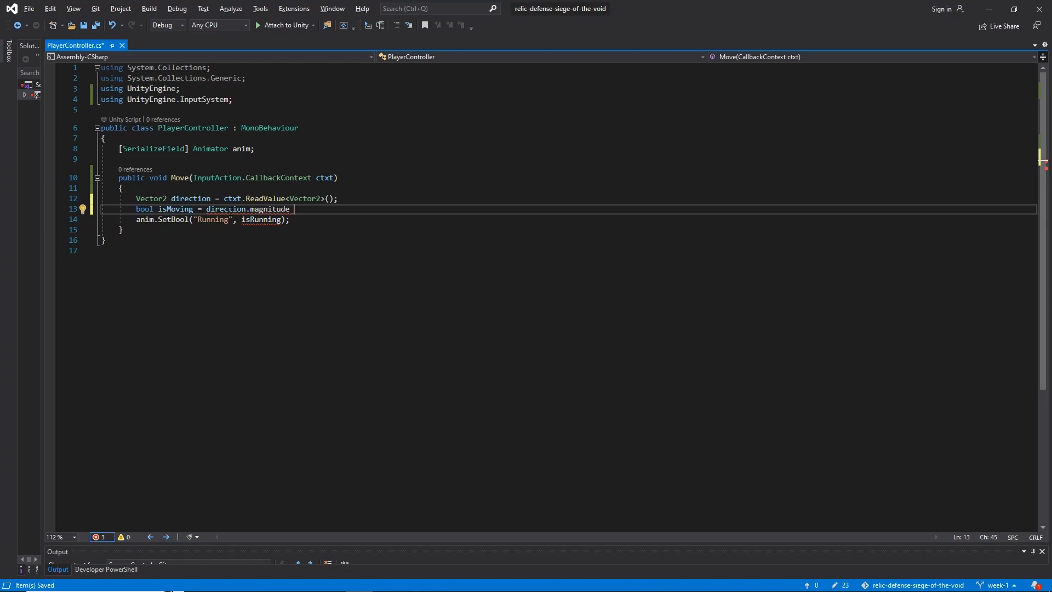
{"action": "type", "text": "> 0;"}
{"action": "key", "text": "ctrl+s"}
Replace isRunning with isMoving in the anim.SetBool("Running") call and save the script
{"action": "left_click", "coordinate": [175, 209]}
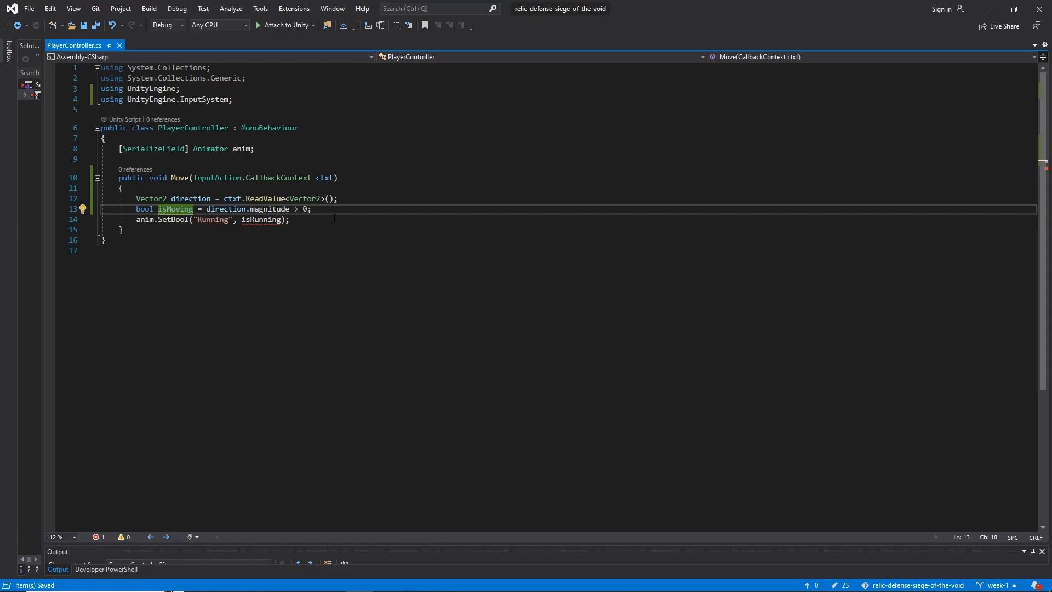
{"action": "double_click", "coordinate": [265, 219]}
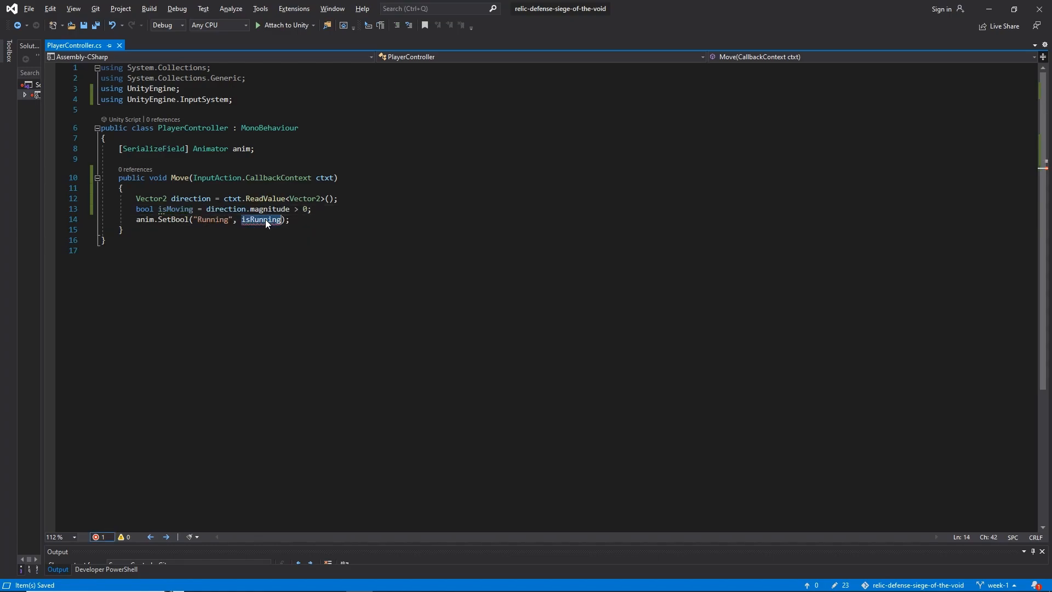
{"action": "type", "text": "isMov"}
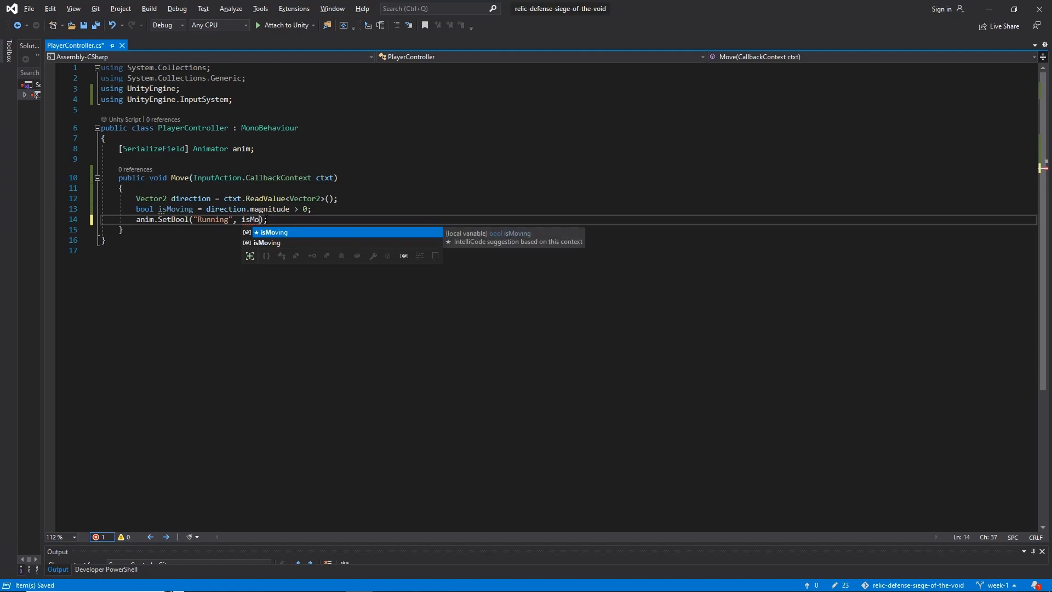
{"action": "key", "text": "Tab"}
{"action": "key", "text": "End"}
{"action": "key", "text": "ctrl+s"}
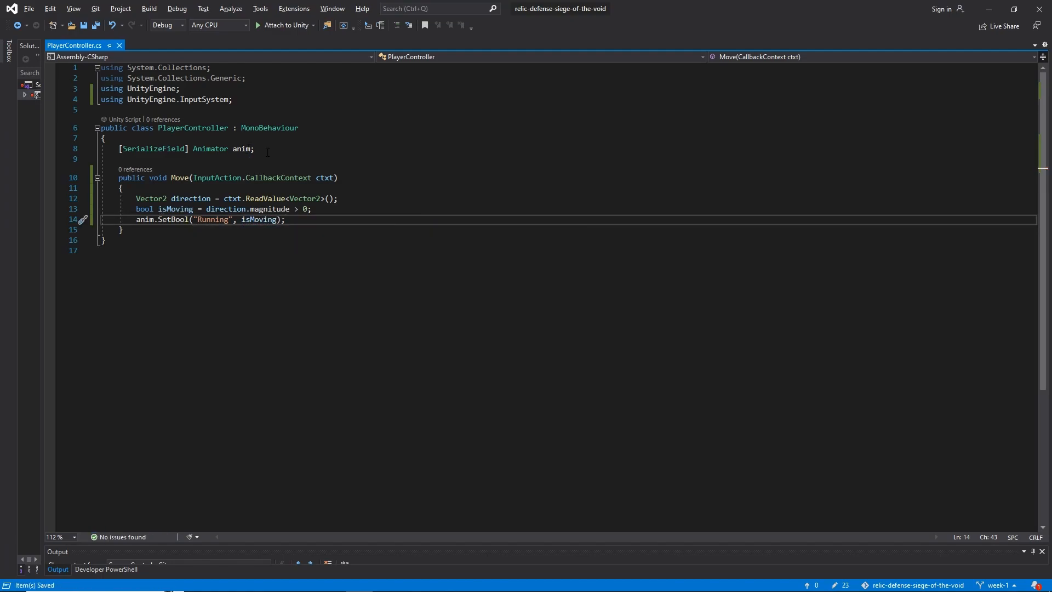
Switch to Unity, set the Move event in the Player's Player Input component to call PlayerController.Move, and save the scene
{"action": "key", "text": "alt+Tab"}
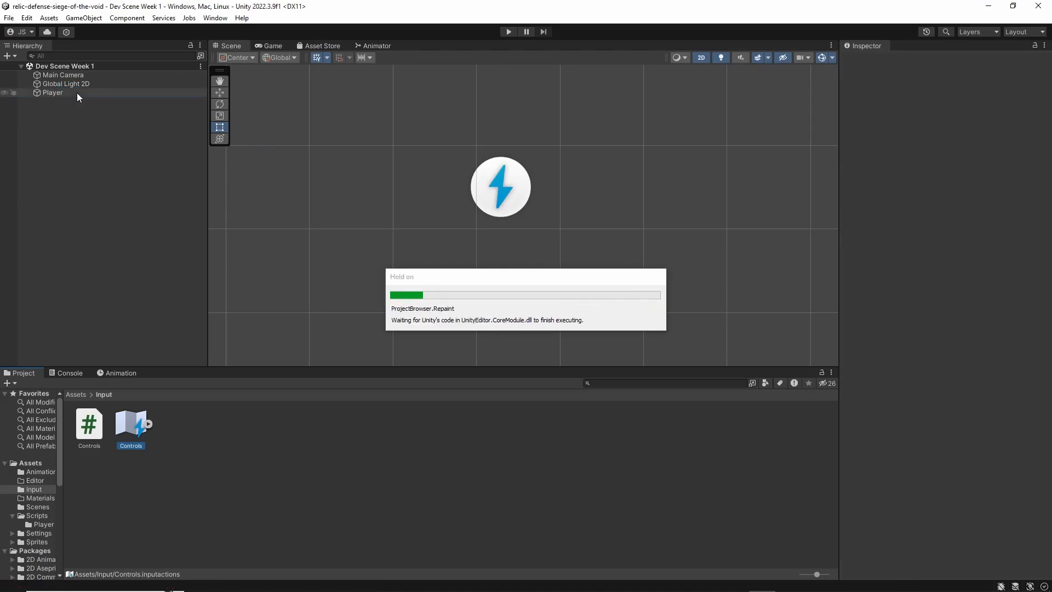
{"action": "left_click", "coordinate": [77, 93]}
{"action": "scroll", "coordinate": [870, 233], "scroll_direction": "down", "scroll_amount": 1}
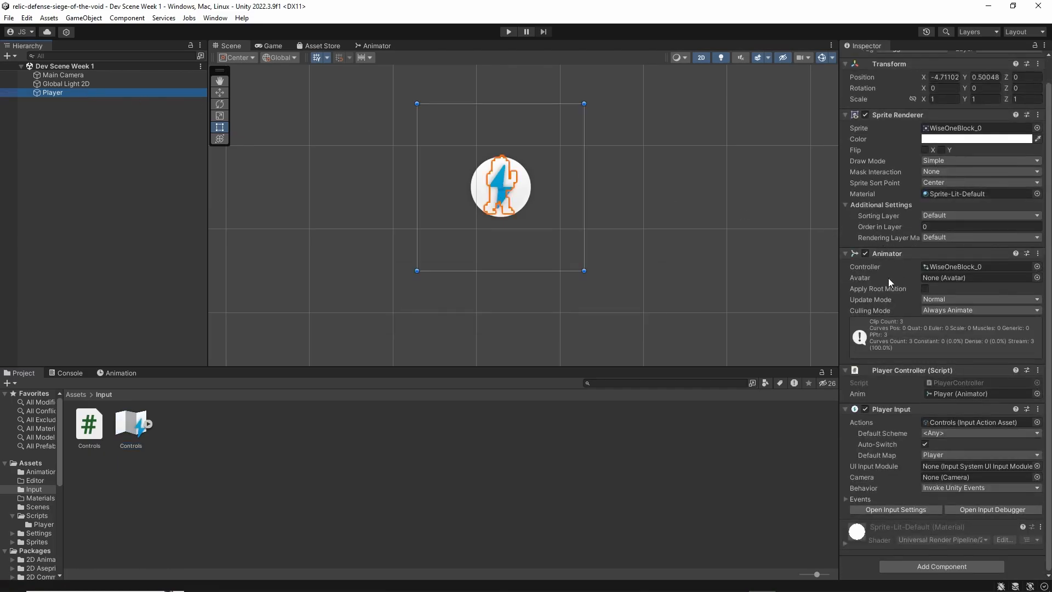
{"action": "left_click", "coordinate": [846, 498]}
{"action": "left_click", "coordinate": [853, 507]}
{"action": "scroll", "coordinate": [853, 504], "scroll_direction": "down", "scroll_amount": 3}
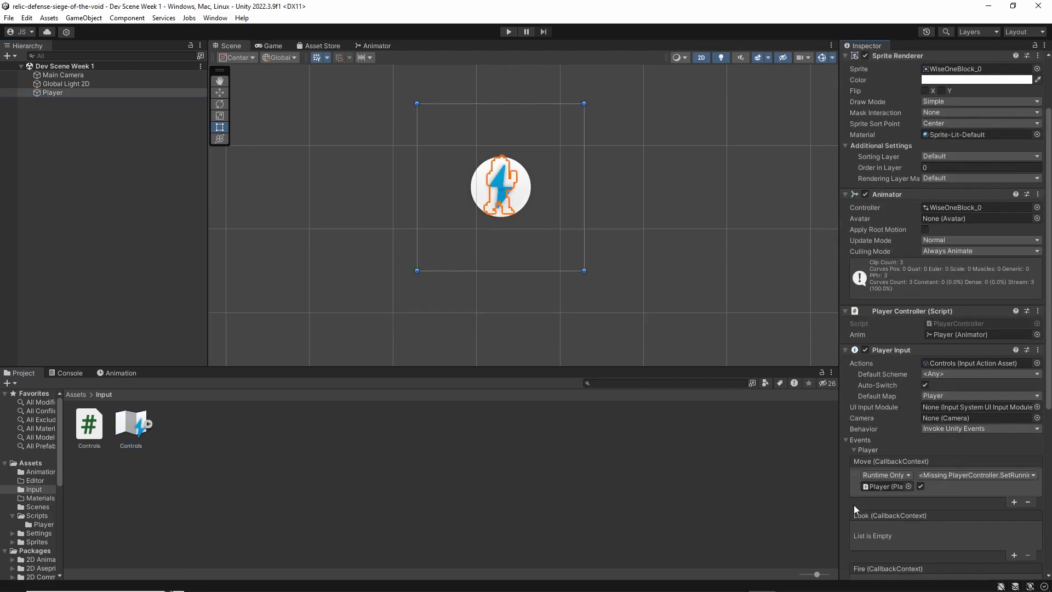
{"action": "left_click", "coordinate": [990, 443]}
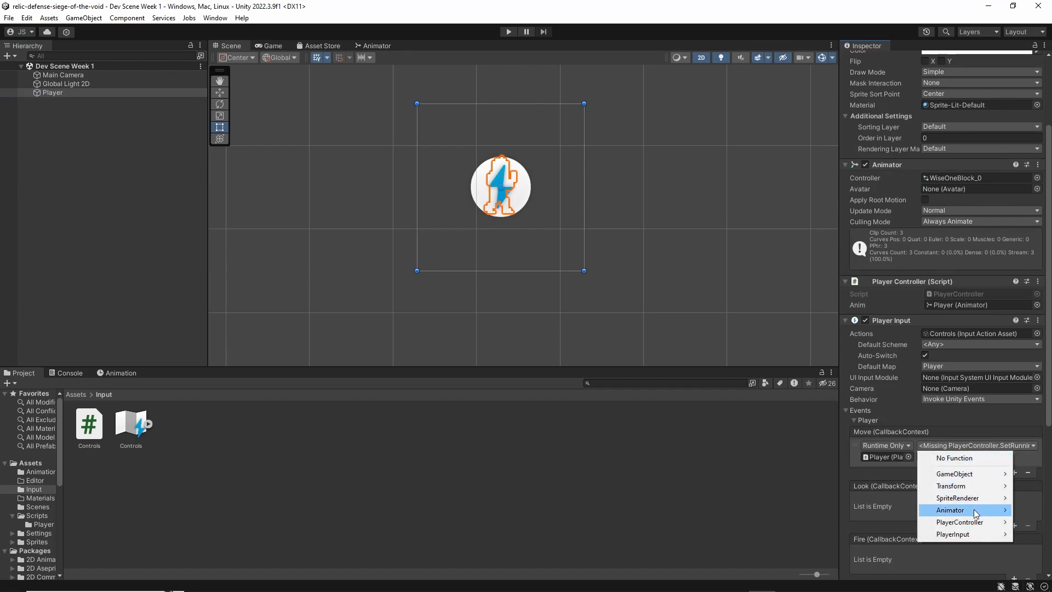
{"action": "mouse_move", "coordinate": [968, 523]}
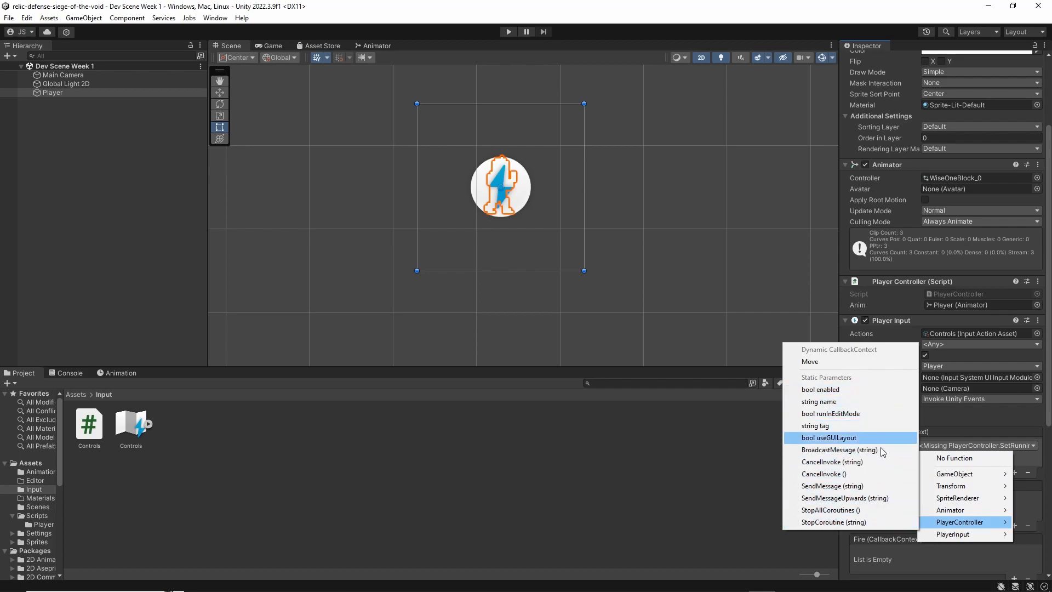
{"action": "left_click", "coordinate": [828, 364]}
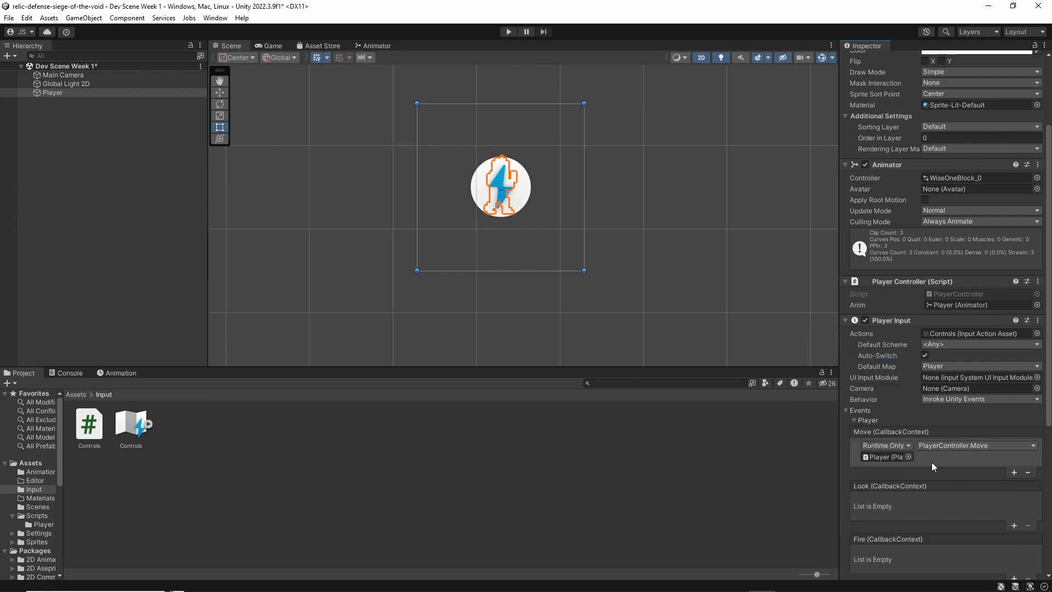
{"action": "key", "text": "ctrl+s"}
Run the game, test the character's running animation with the move-right input, and stop the game
{"action": "left_click", "coordinate": [508, 31]}
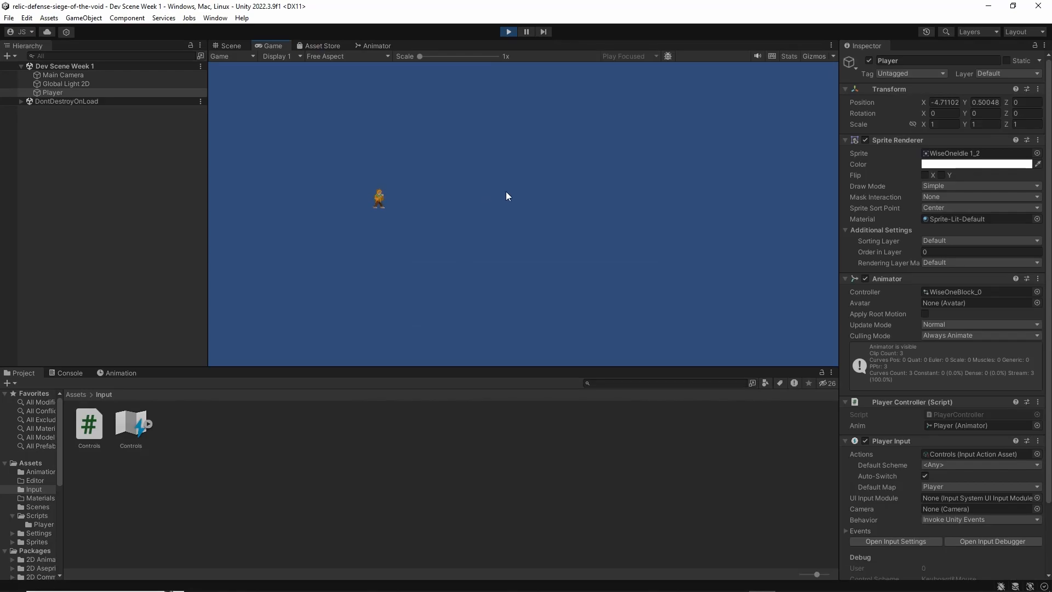
{"action": "key", "text": "d"}
{"action": "key", "text": "d"}
{"action": "key", "text": "d"}
{"action": "left_click", "coordinate": [507, 32]}
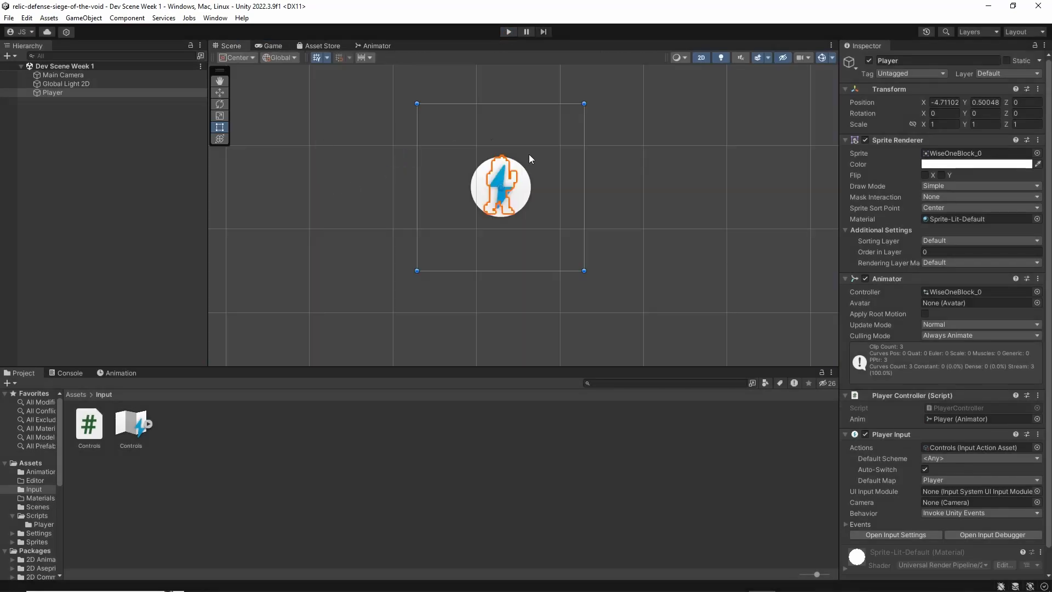
{"action": "middle_click_drag", "start_coordinate": [539, 184], "coordinate": [524, 219]}
{"action": "scroll", "coordinate": [583, 215], "scroll_direction": "down", "scroll_amount": 9}
{"action": "scroll", "coordinate": [563, 210], "scroll_direction": "up", "scroll_amount": 8}
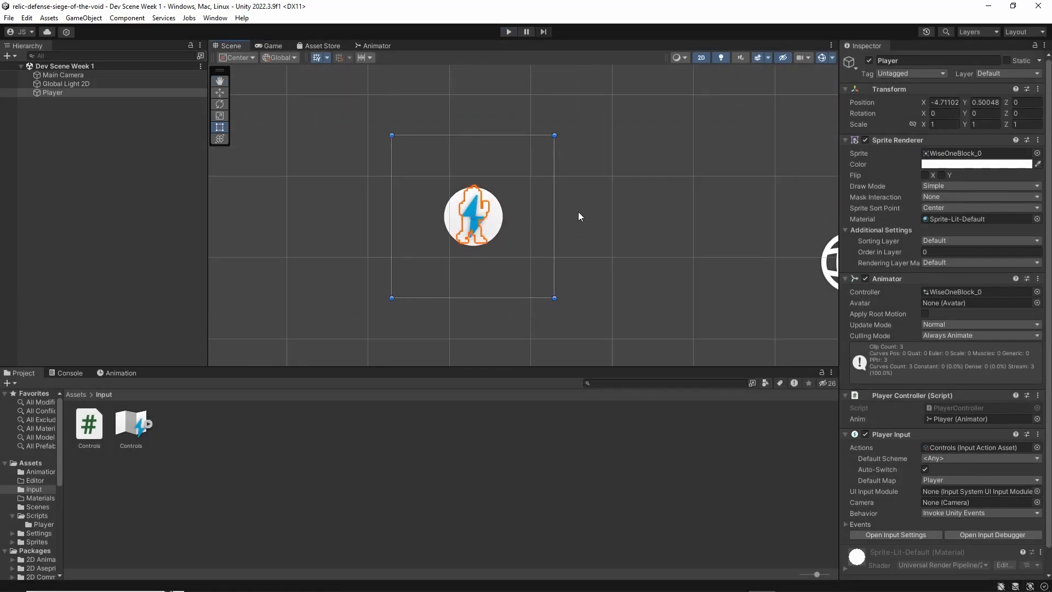
{"action": "left_click", "coordinate": [528, 200]}
{"action": "left_click", "coordinate": [53, 93]}
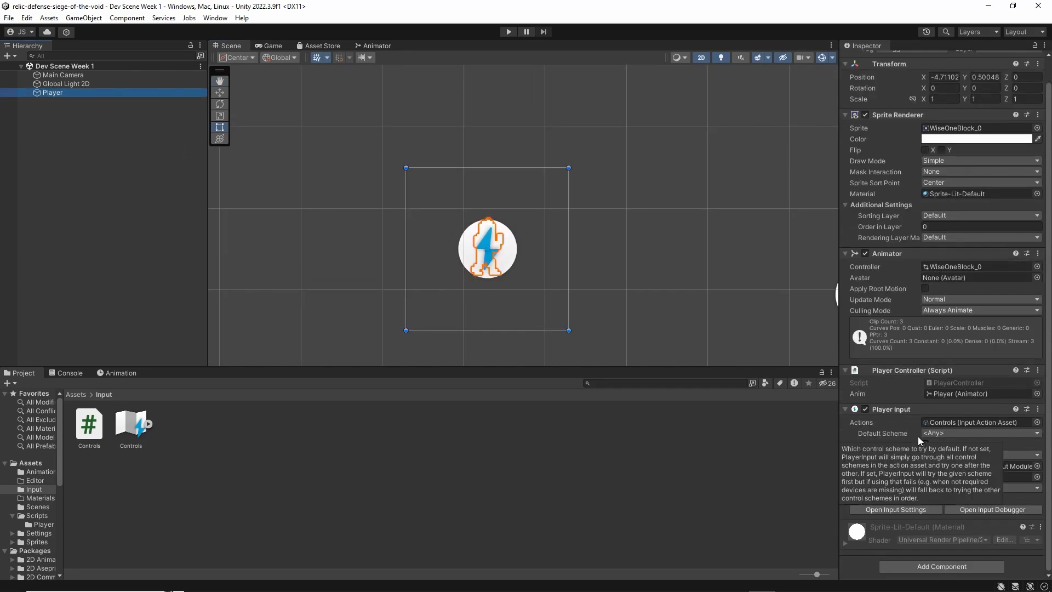
{"action": "scroll", "coordinate": [904, 383], "scroll_direction": "up", "scroll_amount": 2}
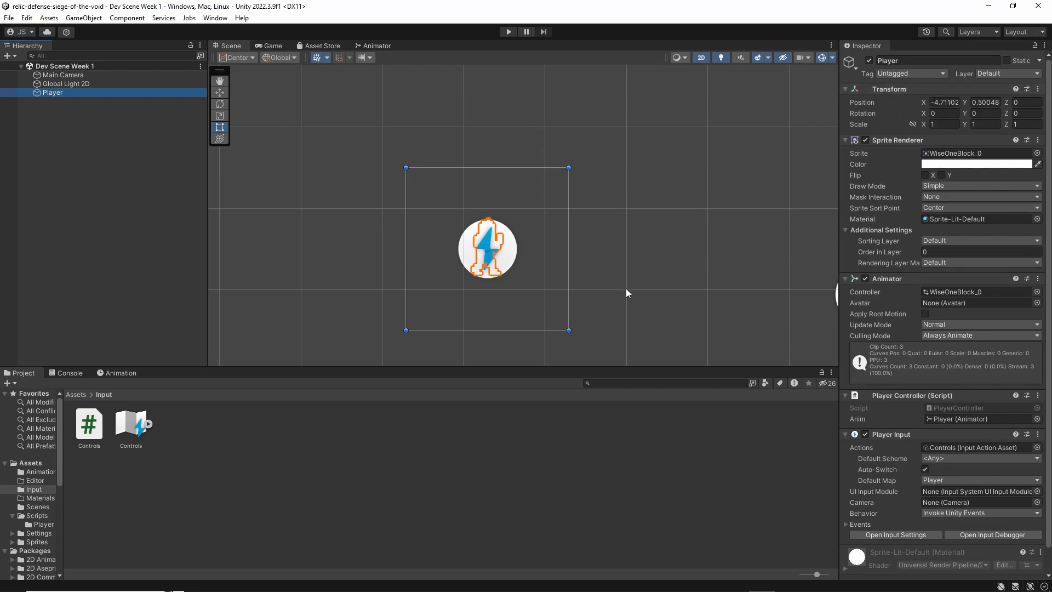
{"action": "mouse_move", "coordinate": [512, 568]}
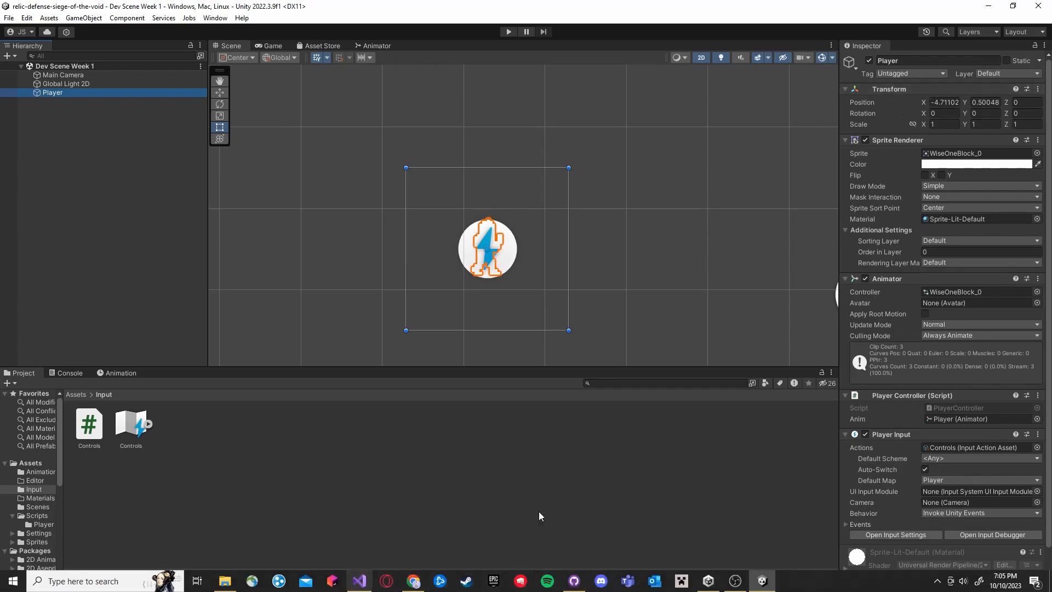
Add a Rigidbody 2D component to the Player object
{"action": "scroll", "coordinate": [942, 329], "scroll_direction": "down", "scroll_amount": 2}
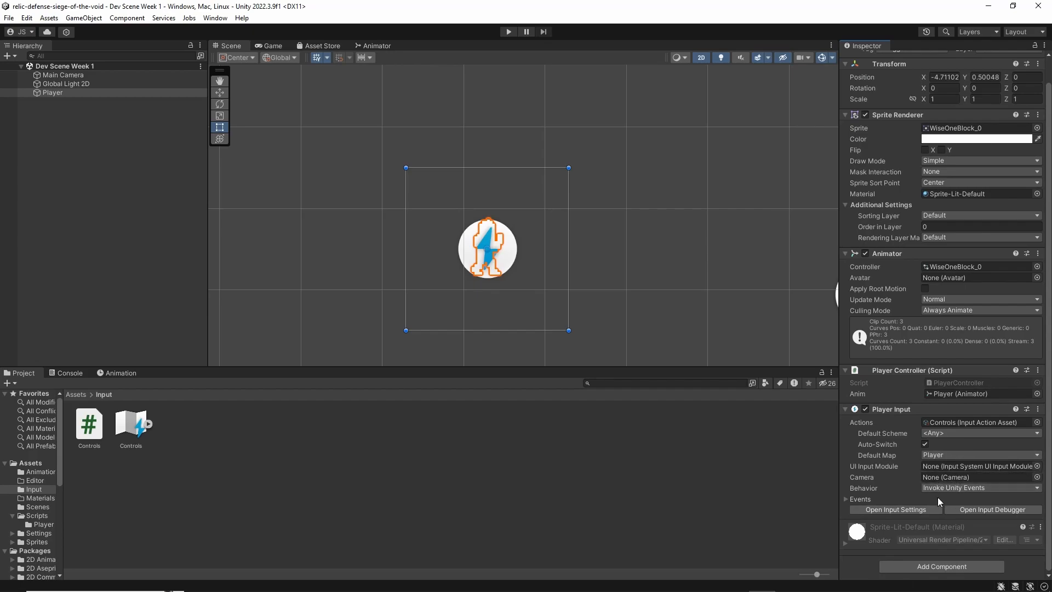
{"action": "mouse_move", "coordinate": [873, 488]}
{"action": "left_click", "coordinate": [911, 564]}
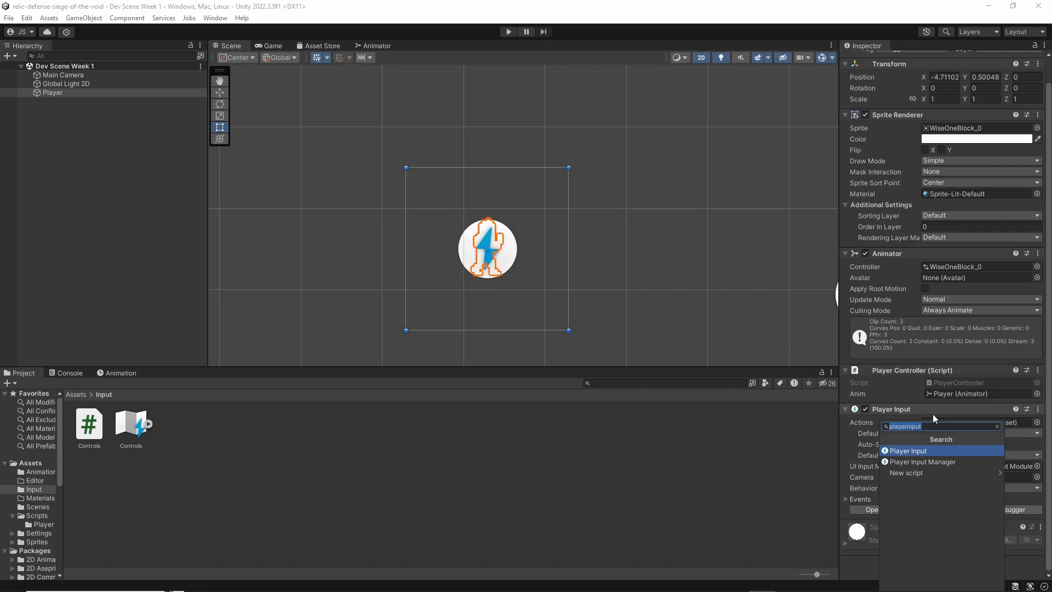
{"action": "type", "text": "rigid"}
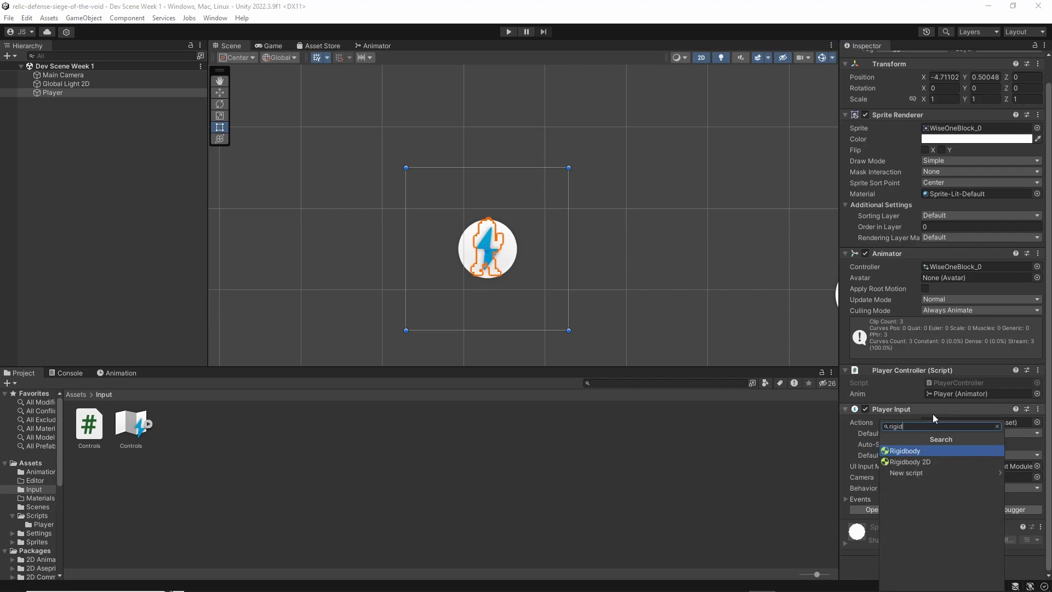
{"action": "key", "text": "Down"}
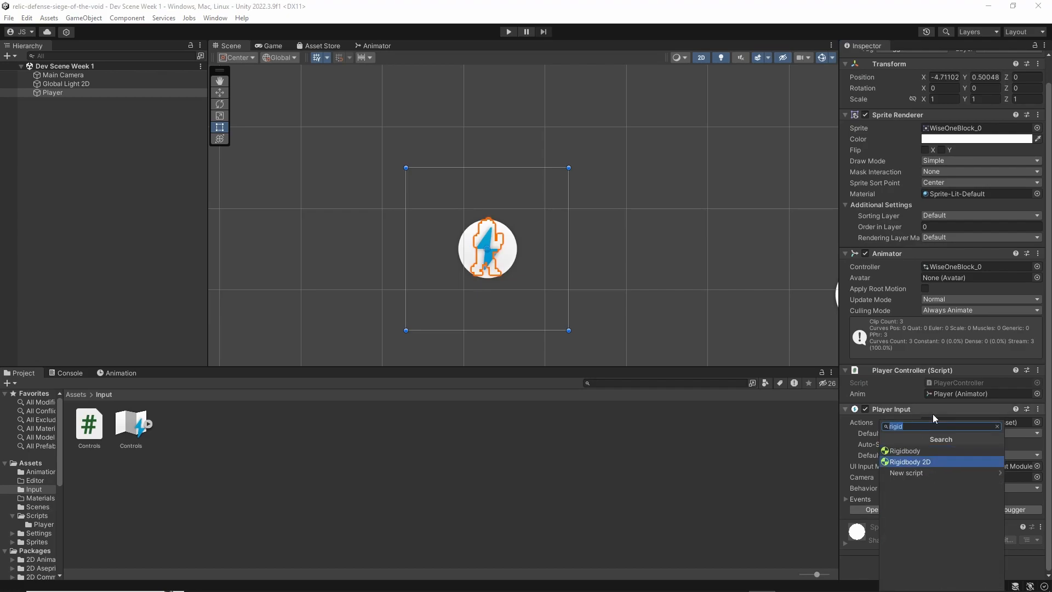
{"action": "key", "text": "Return"}
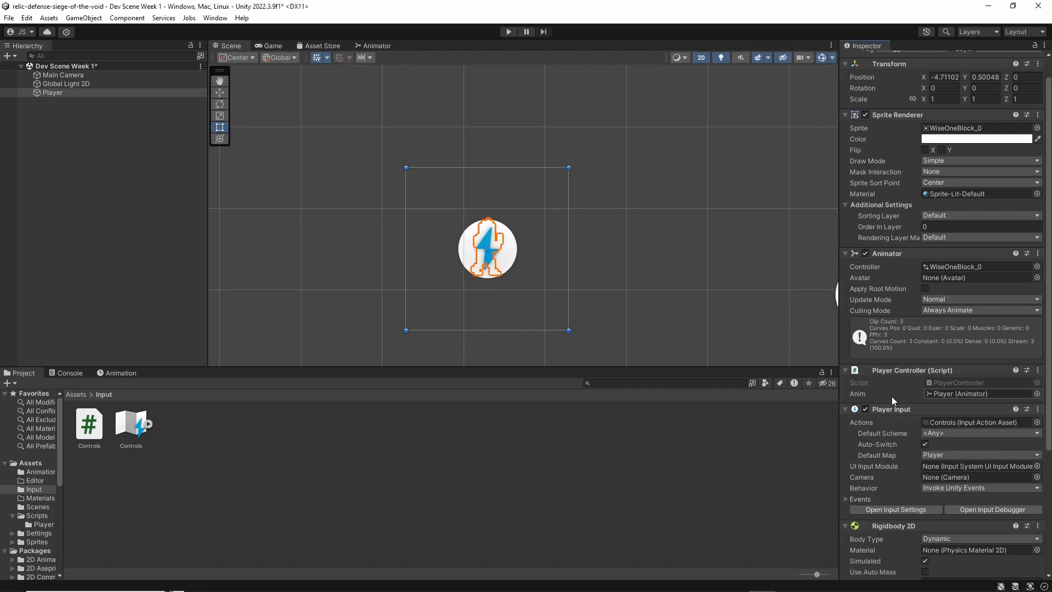
{"action": "scroll", "coordinate": [892, 396], "scroll_direction": "down", "scroll_amount": 5}
{"action": "left_click", "coordinate": [929, 564]}
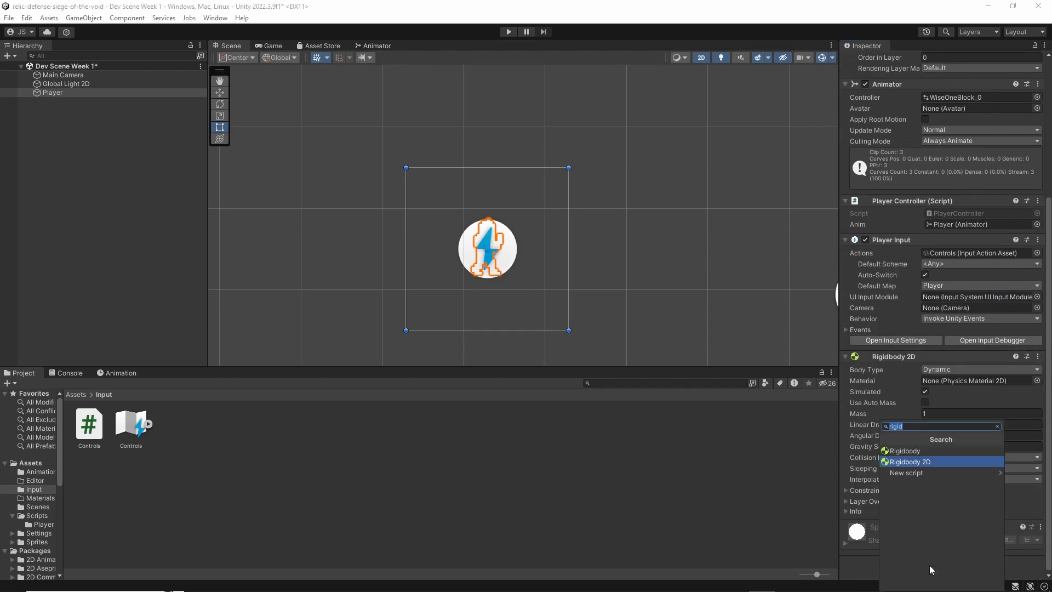
{"action": "left_click", "coordinate": [861, 572]}
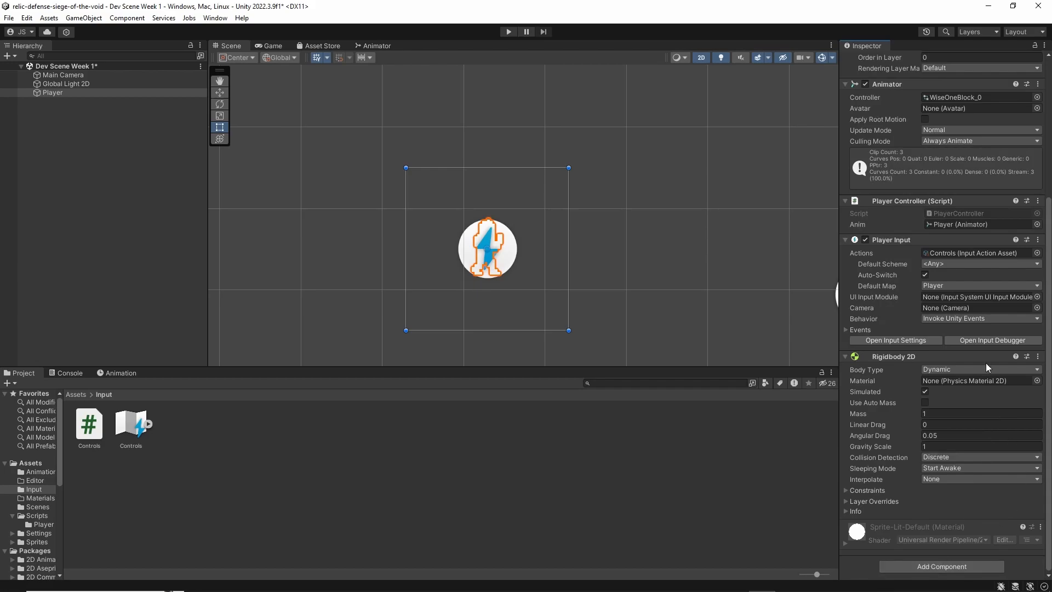
{"action": "scroll", "coordinate": [975, 463], "scroll_direction": "up", "scroll_amount": 4}
{"action": "scroll", "coordinate": [975, 463], "scroll_direction": "down", "scroll_amount": 4}
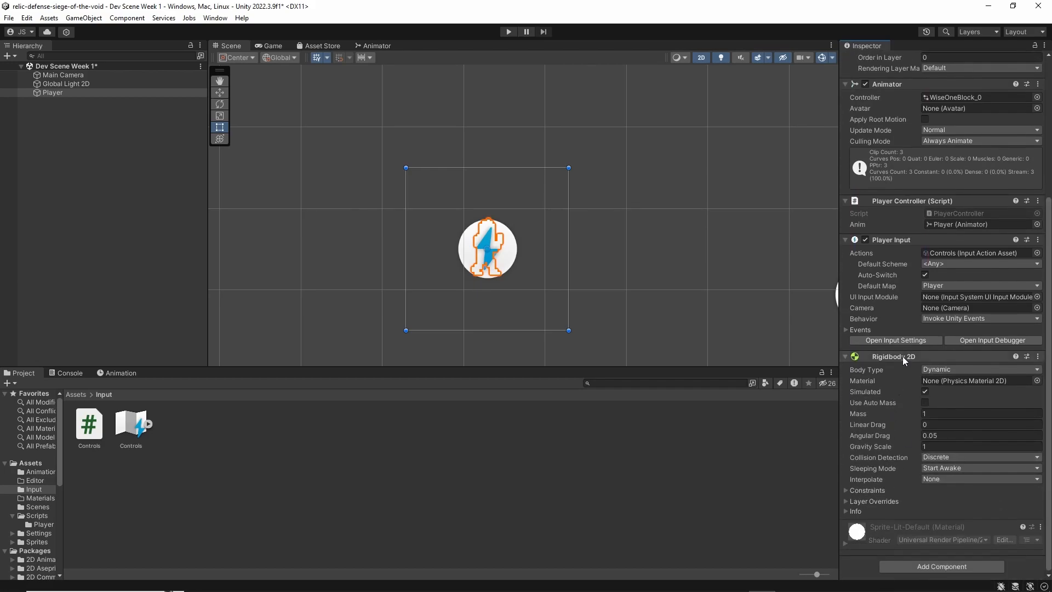
{"action": "left_click", "coordinate": [944, 564]}
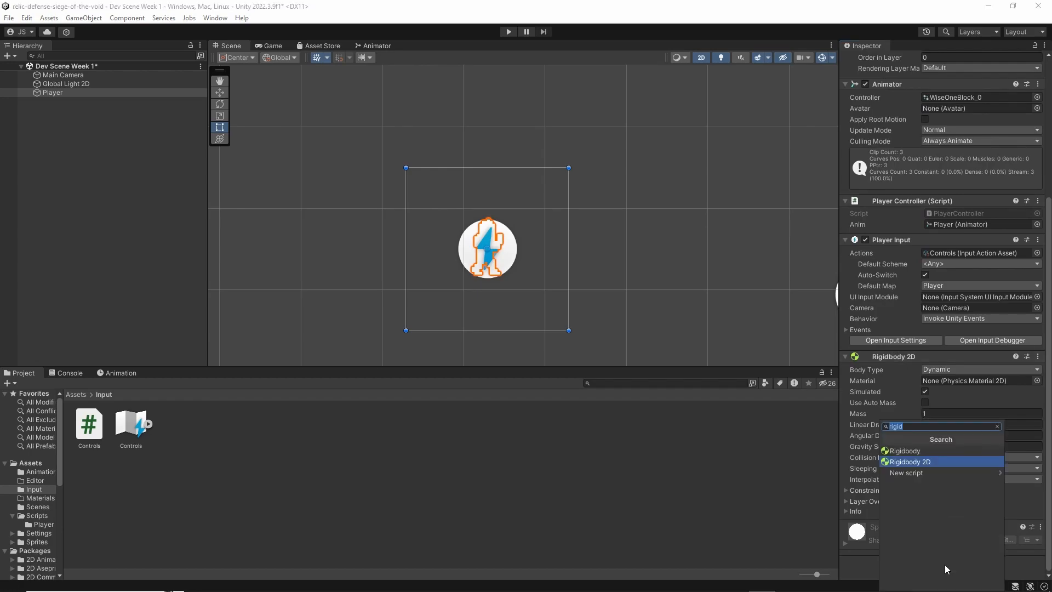
{"action": "type", "text": "box"}
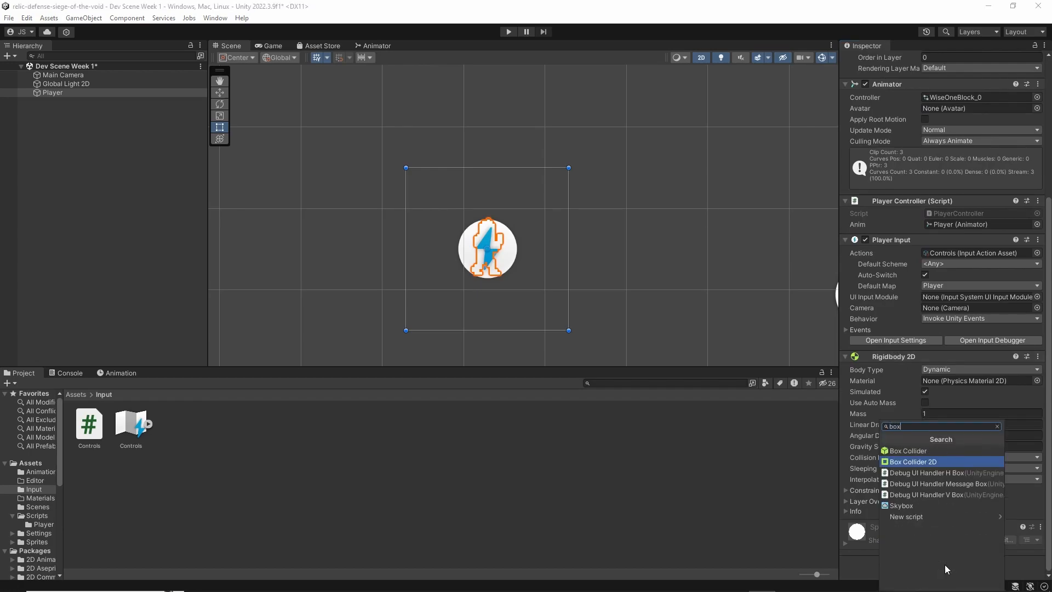
{"action": "left_click", "coordinate": [871, 569]}
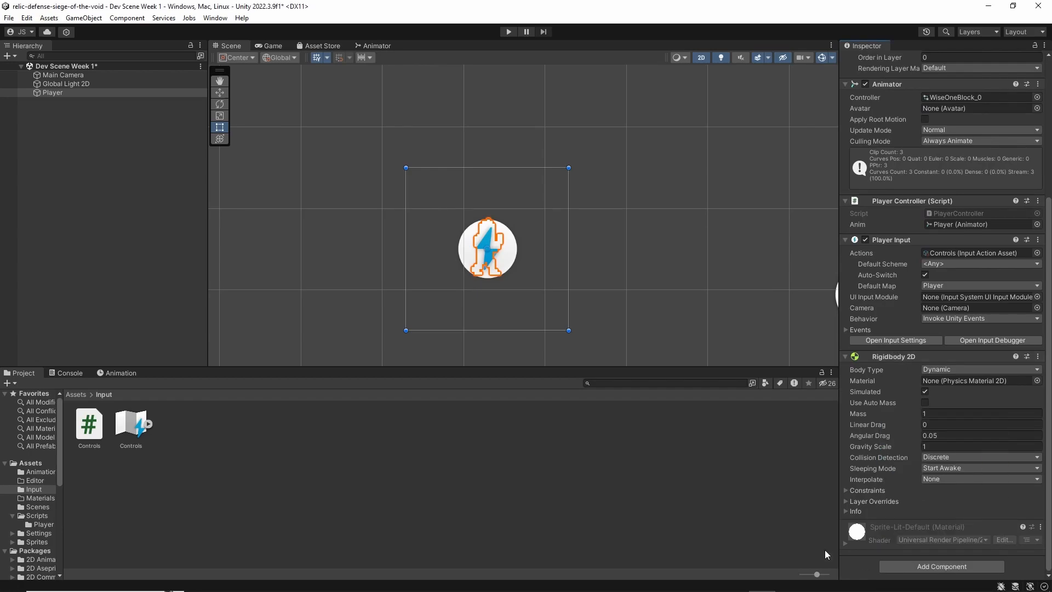
{"action": "left_click", "coordinate": [907, 357]}
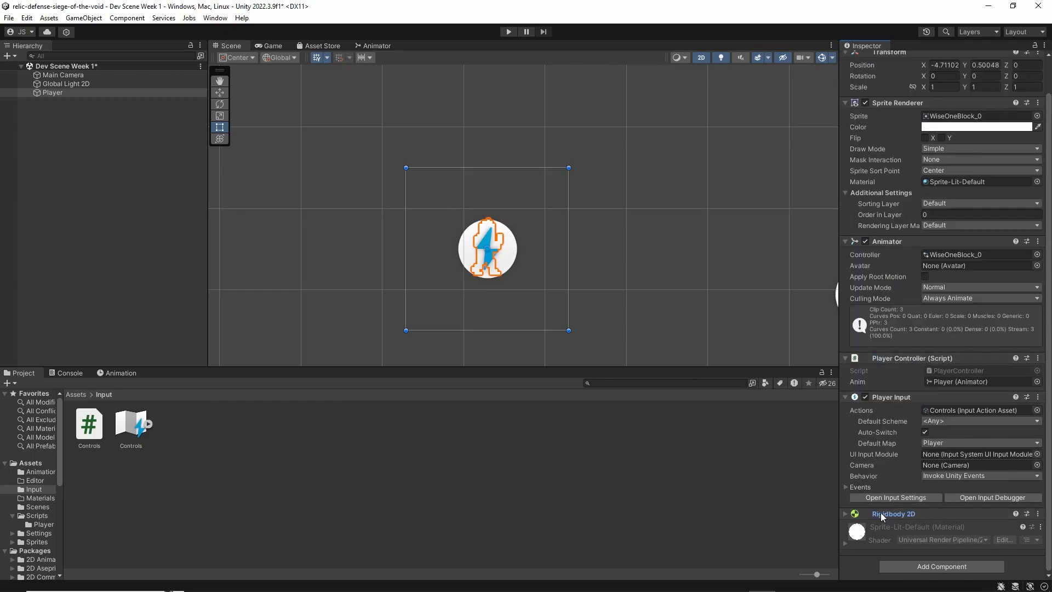
{"action": "left_click", "coordinate": [879, 513]}
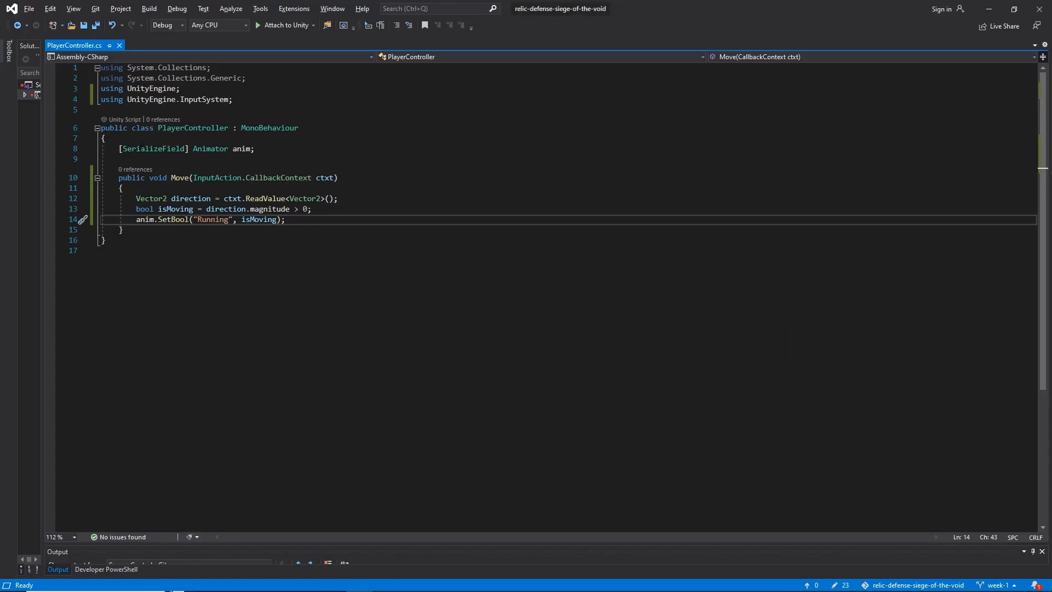
In the PlayerController script, declare [SerializeField] Rigidbody2D rb; below the anim field and save the script
{"action": "left_click", "coordinate": [281, 149]}
{"action": "key", "text": "Return"}
{"action": "type", "text": "[S"}
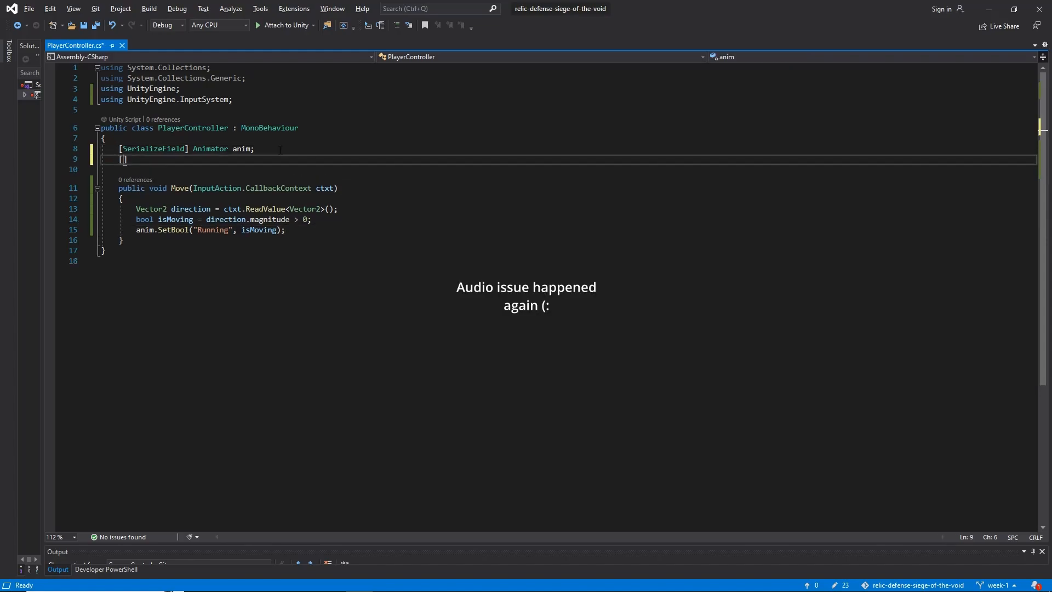
{"action": "type", "text": "erializeField]"}
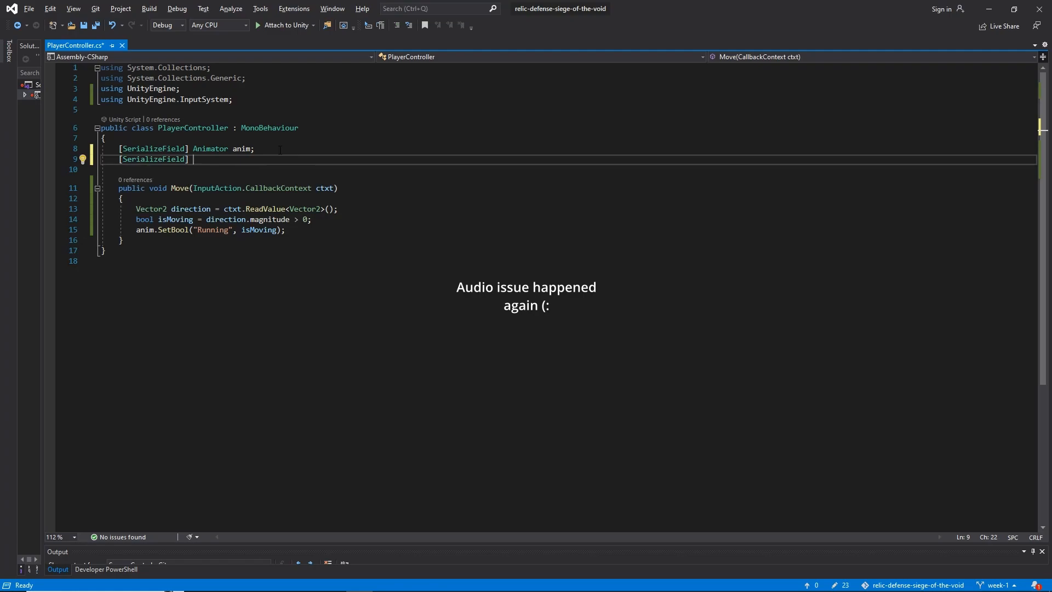
{"action": "type", "text": " Rigidbo"}
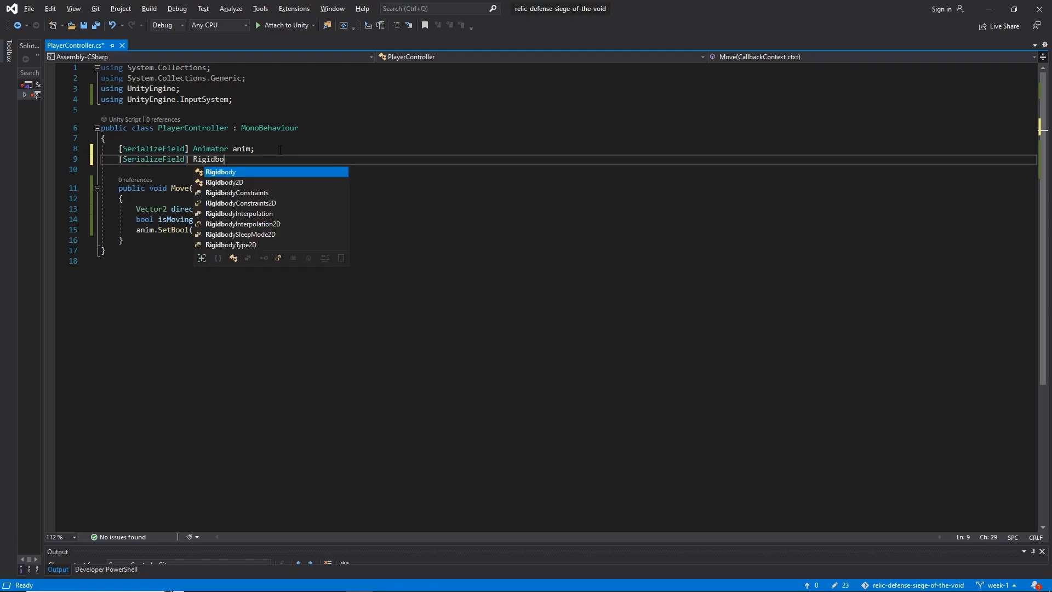
{"action": "type", "text": "dy2D rb;"}
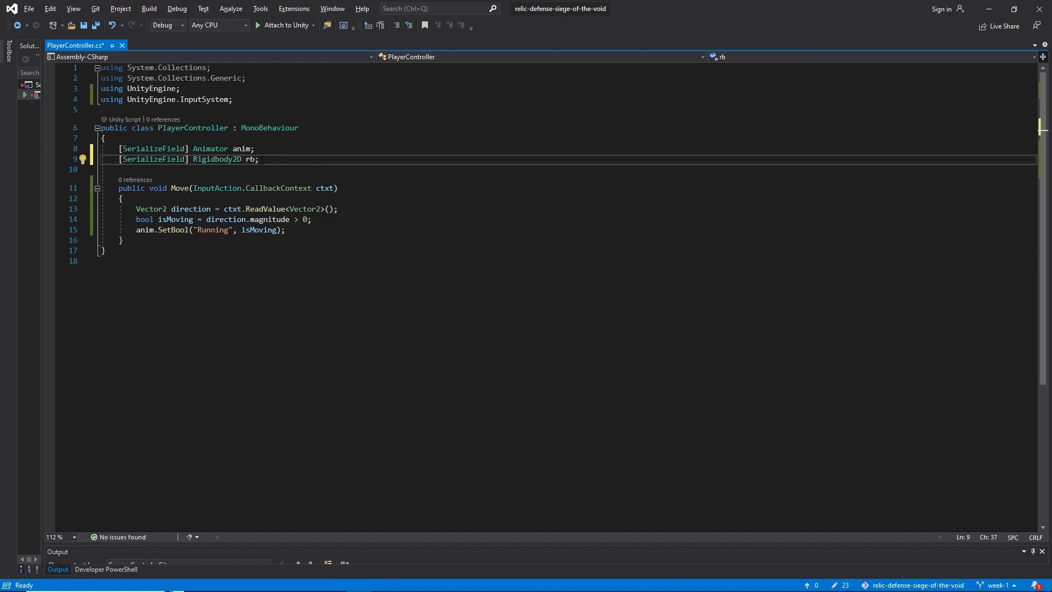
{"action": "key", "text": "ctrl+s"}
Switch to Unity, assign the Player's Rigidbody 2D to the Player Controller's Rb field, and return to the script
{"action": "key", "text": "alt+Tab"}
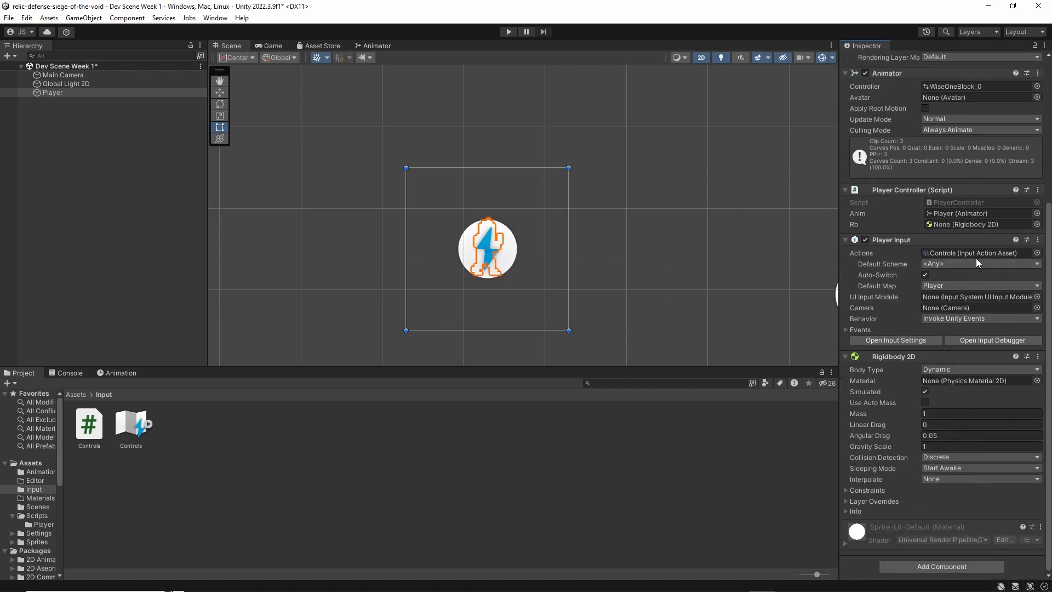
{"action": "left_click_drag", "start_coordinate": [893, 356], "coordinate": [971, 226]}
{"action": "key", "text": "alt+Tab"}
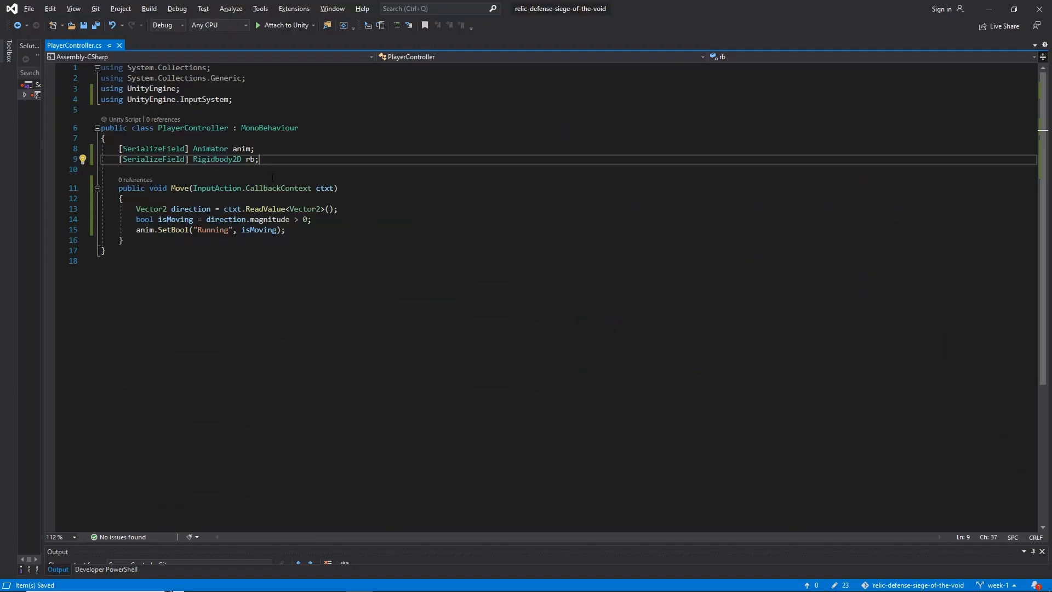
Add rb.velocity = direction; below the anim.SetBool line in the Move method and save the script
{"action": "left_click", "coordinate": [204, 239]}
{"action": "left_click", "coordinate": [363, 221]}
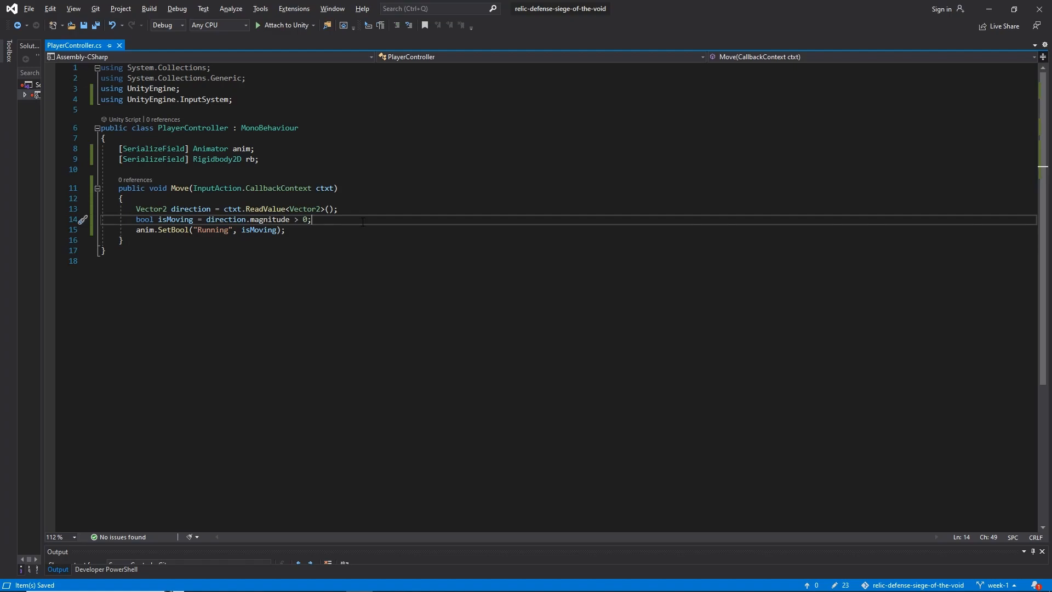
{"action": "left_click", "coordinate": [180, 210]}
{"action": "left_click", "coordinate": [283, 159]}
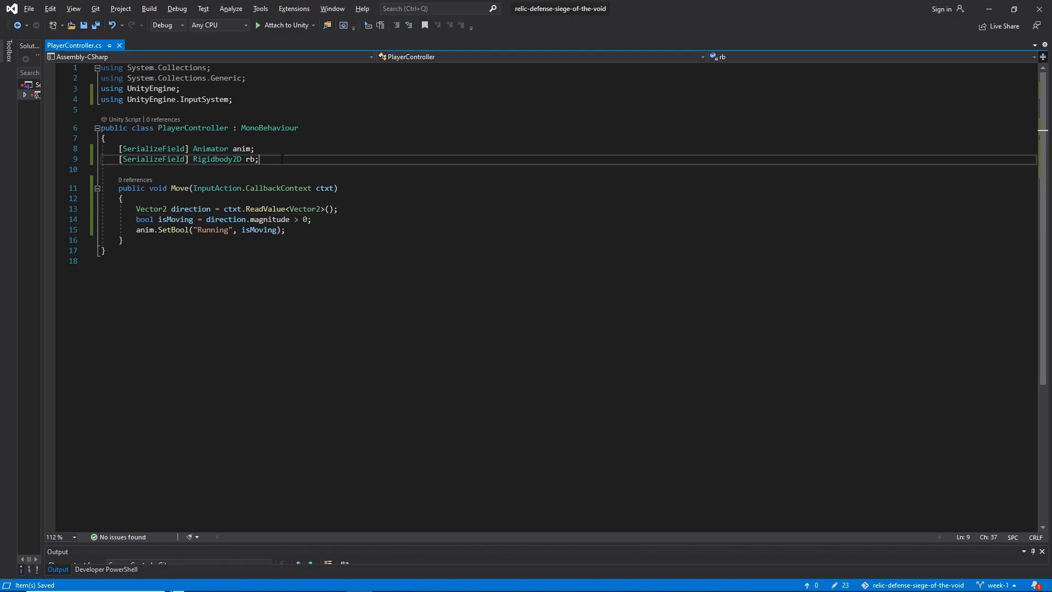
{"action": "left_click", "coordinate": [326, 230]}
{"action": "key", "text": "Return"}
{"action": "type", "text": "rb.velocity"}
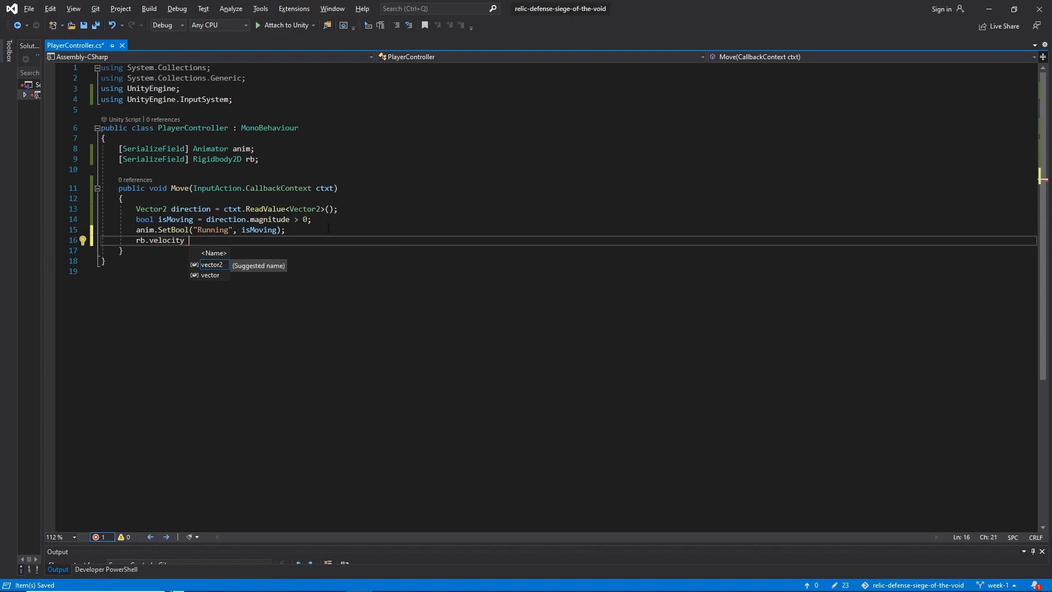
{"action": "type", "text": " = direction;"}
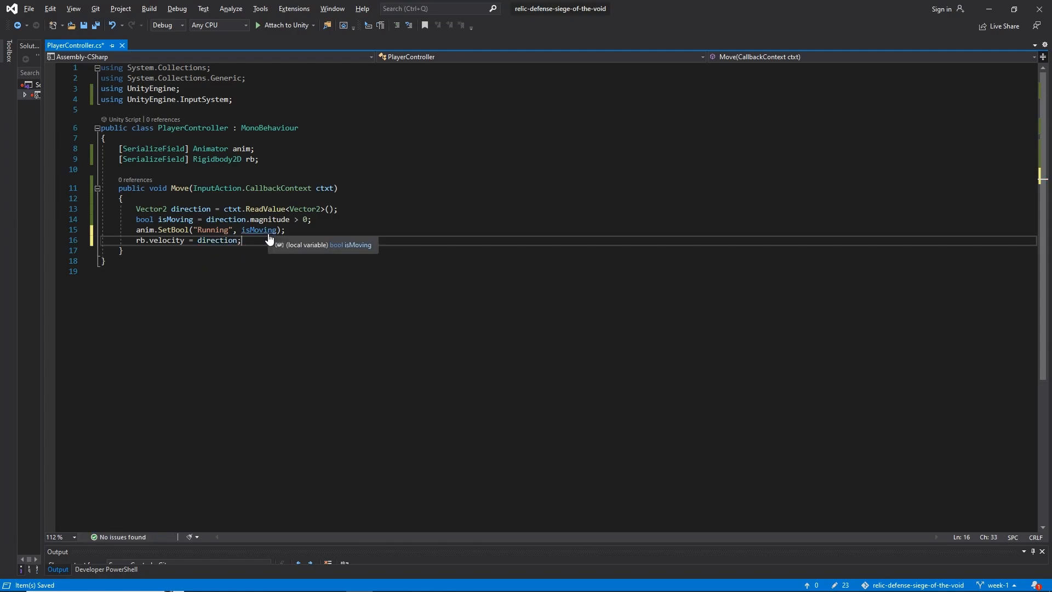
{"action": "key", "text": "ctrl+s"}
{"action": "left_click", "coordinate": [181, 240]}
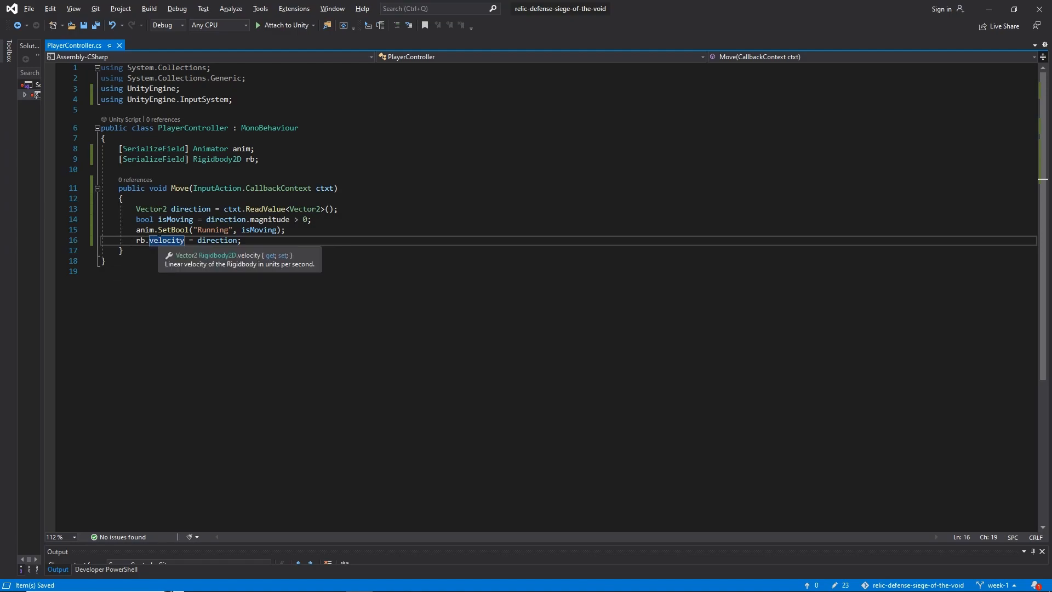
{"action": "left_click", "coordinate": [224, 241]}
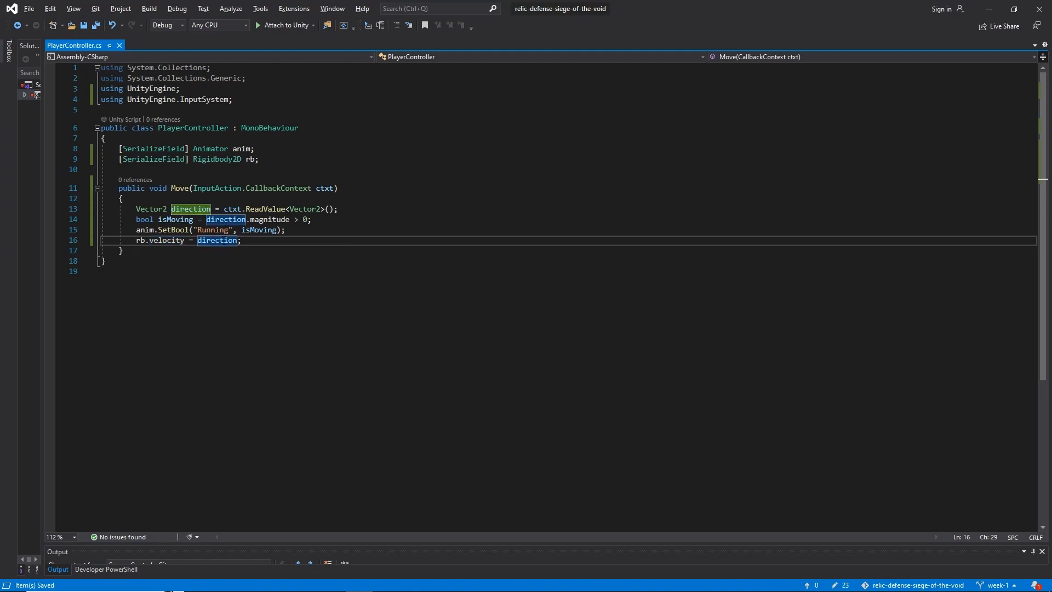
{"action": "key", "text": "End"}
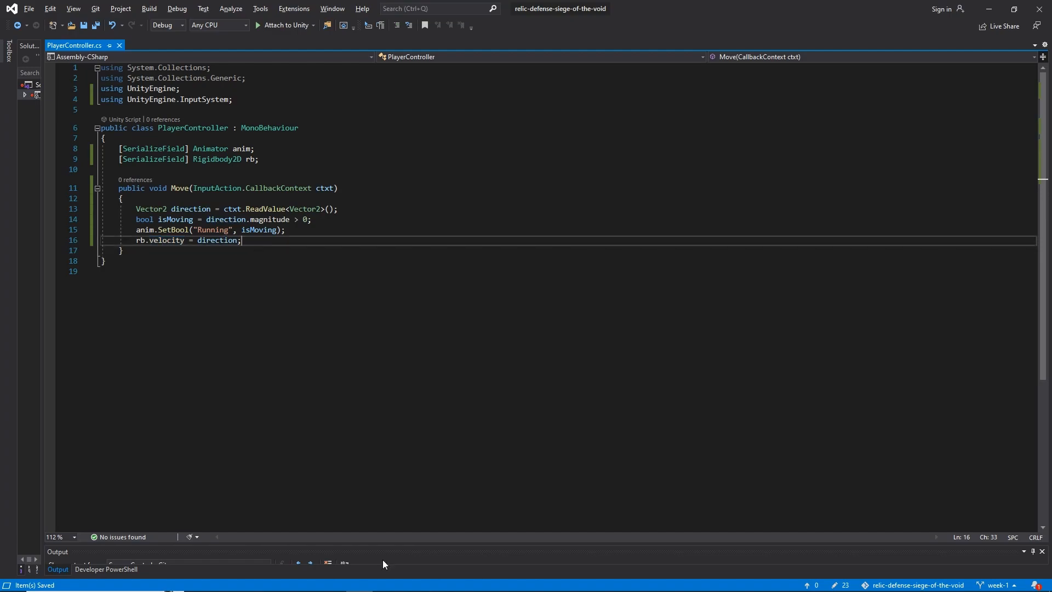
{"action": "left_click", "coordinate": [761, 582]}
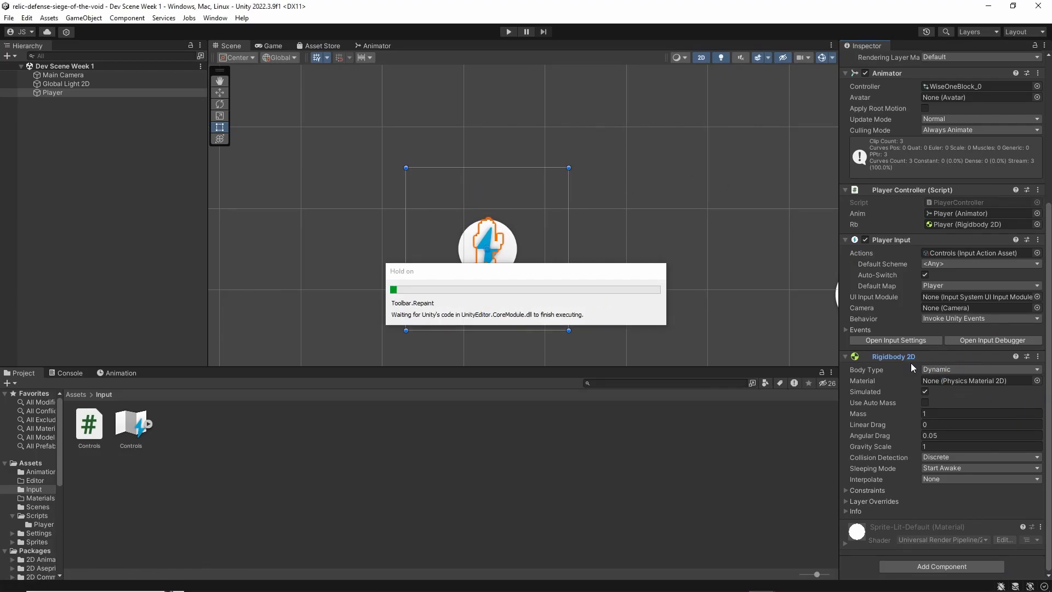
{"action": "key", "text": "alt+Tab"}
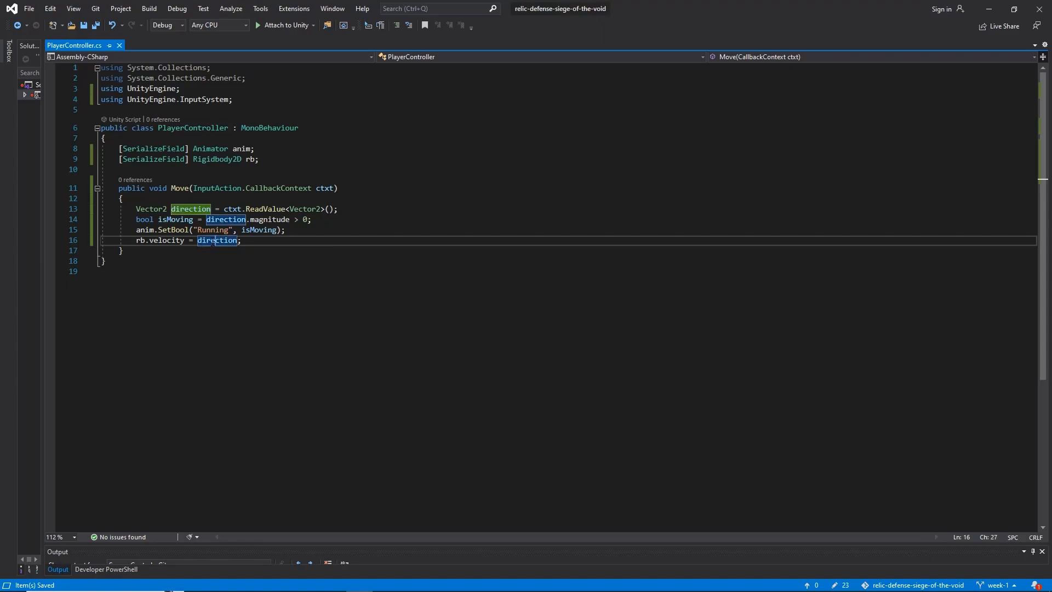
{"action": "left_click", "coordinate": [256, 242]}
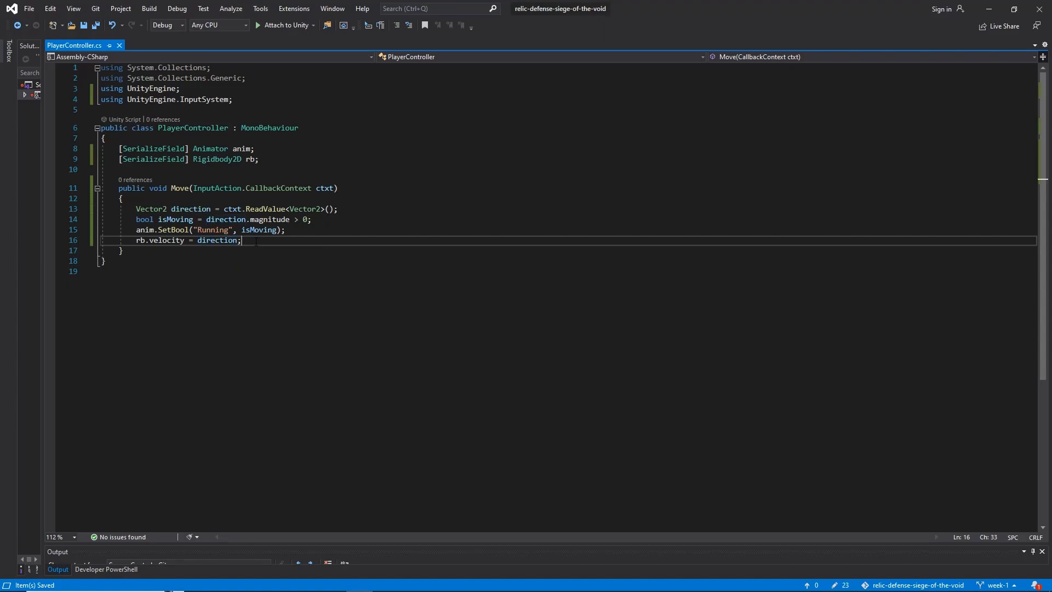
{"action": "key", "text": "Return"}
{"action": "type", "text": "new Vector3("}
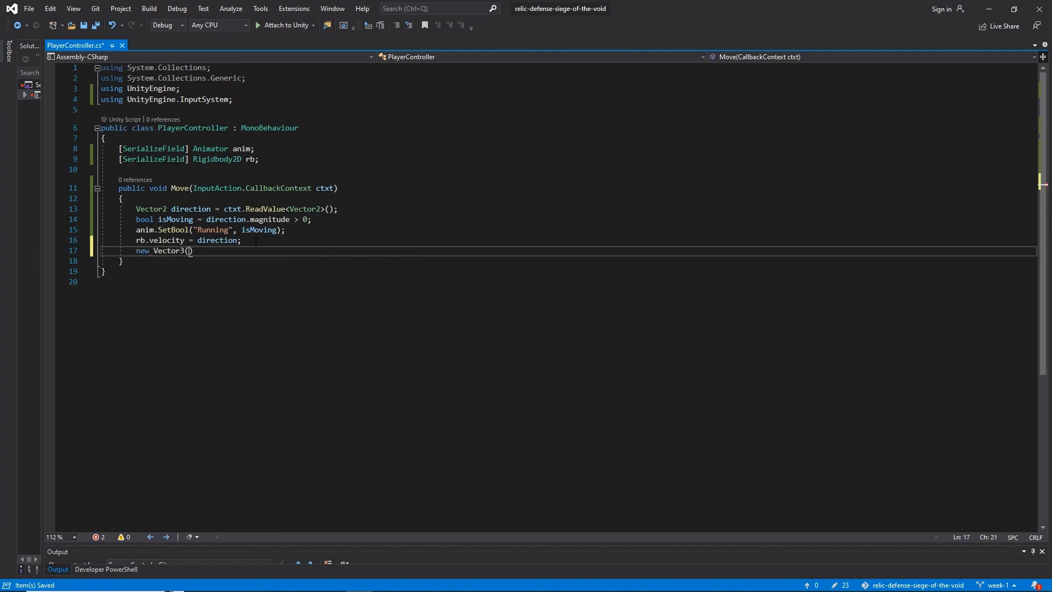
{"action": "type", "text": "direction."}
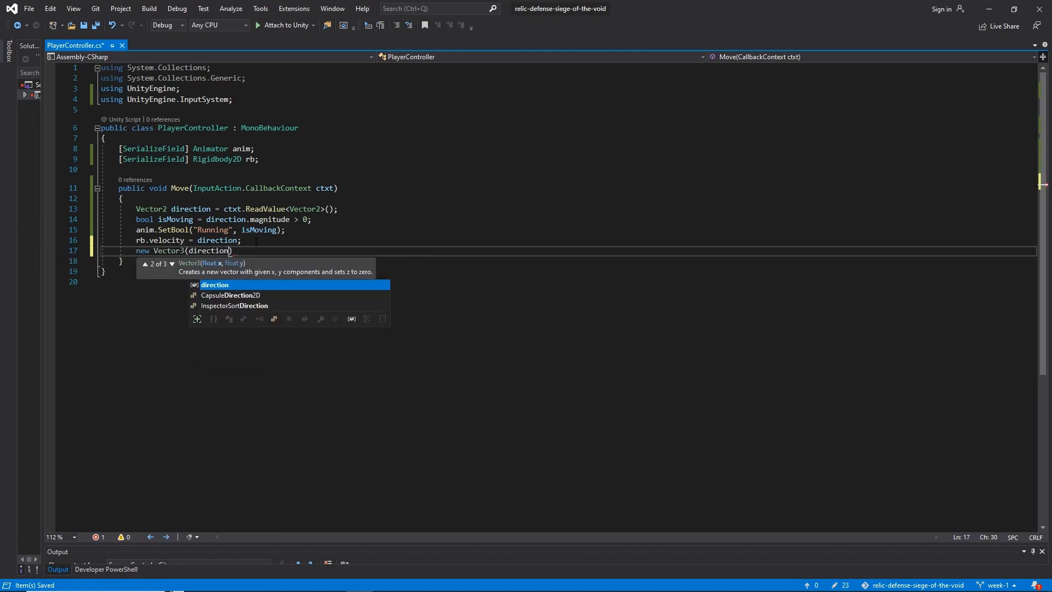
{"action": "type", "text": "x, 0,"}
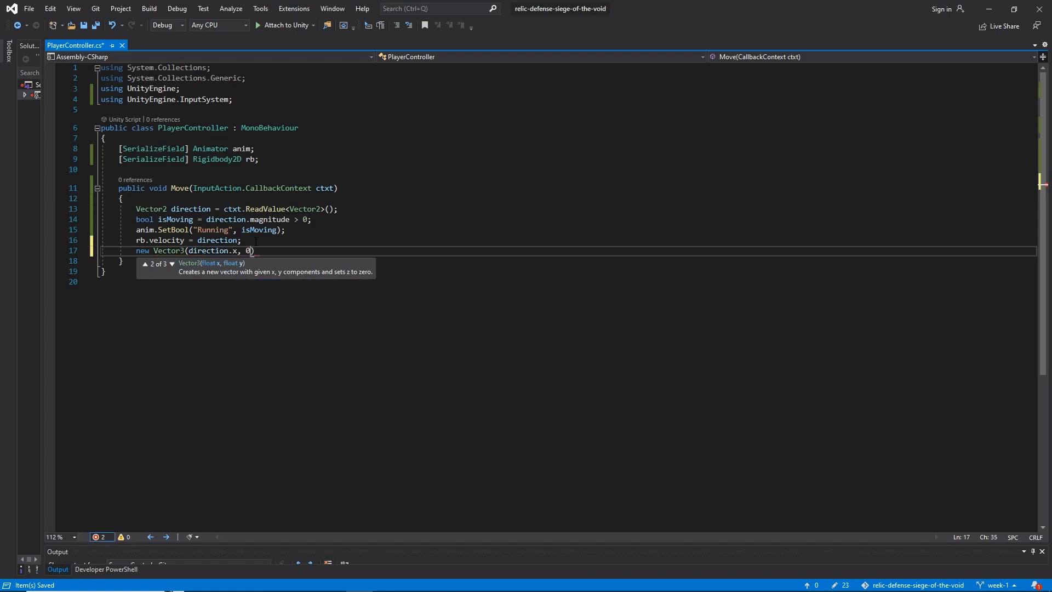
{"action": "type", "text": " direction.z"}
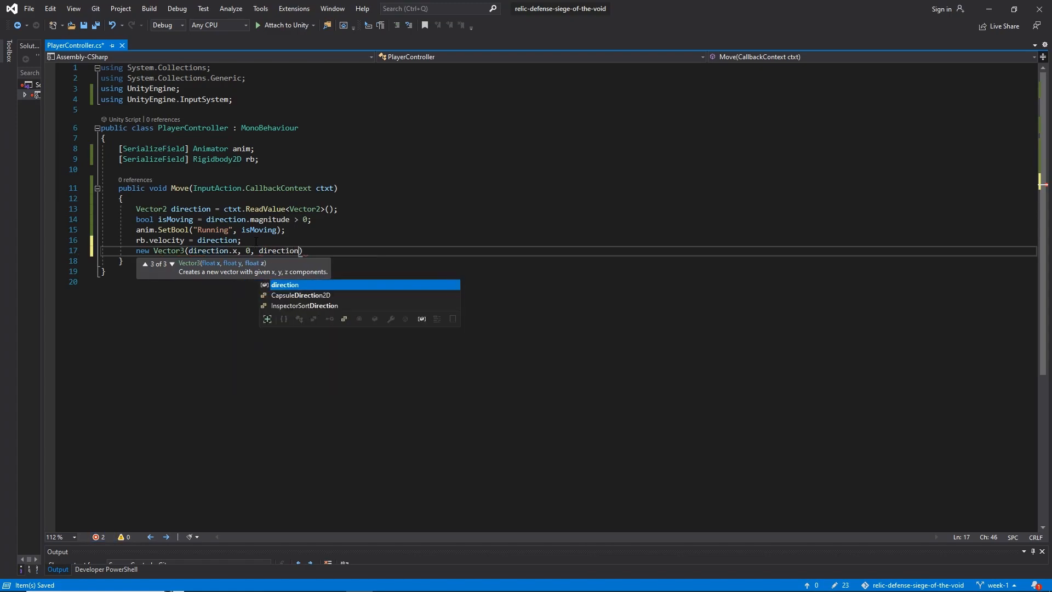
{"action": "type", "text": ")"}
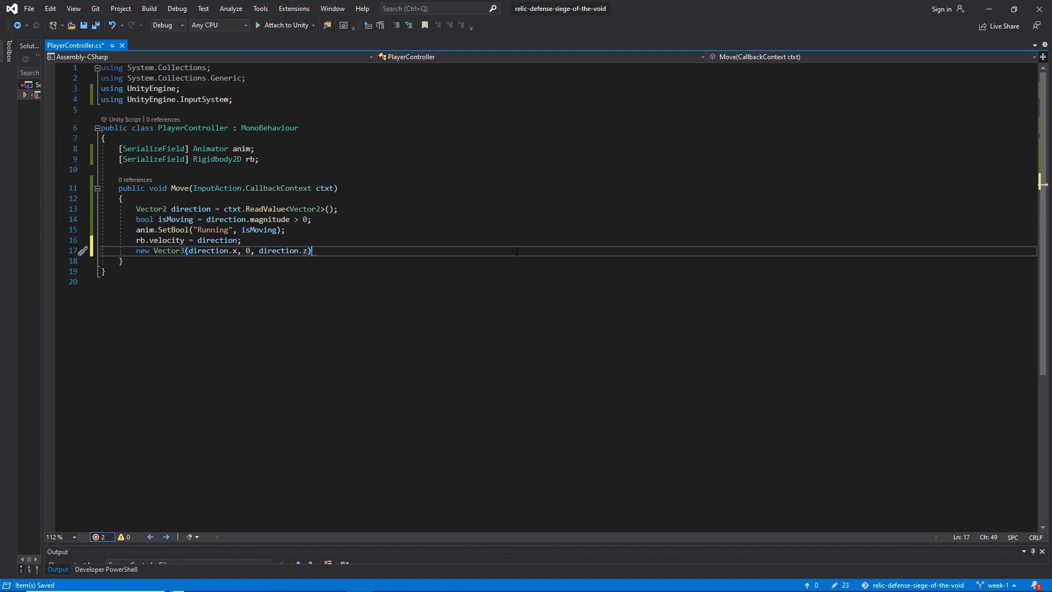
{"action": "left_click_drag", "start_coordinate": [318, 253], "coordinate": [308, 242]}
{"action": "key", "text": "BackSpace"}
{"action": "key", "text": "ctrl+s"}
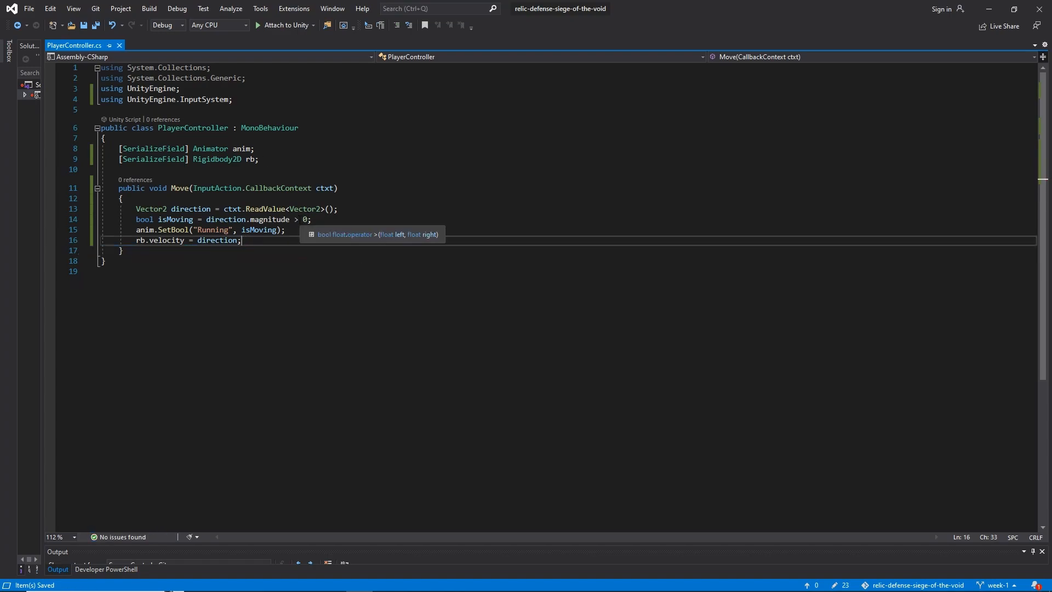
Switch to Unity, run the game to check the Player's physics behaviour, and stop the game
{"action": "key", "text": "alt+Tab"}
{"action": "scroll", "coordinate": [936, 297], "scroll_direction": "down", "scroll_amount": 5}
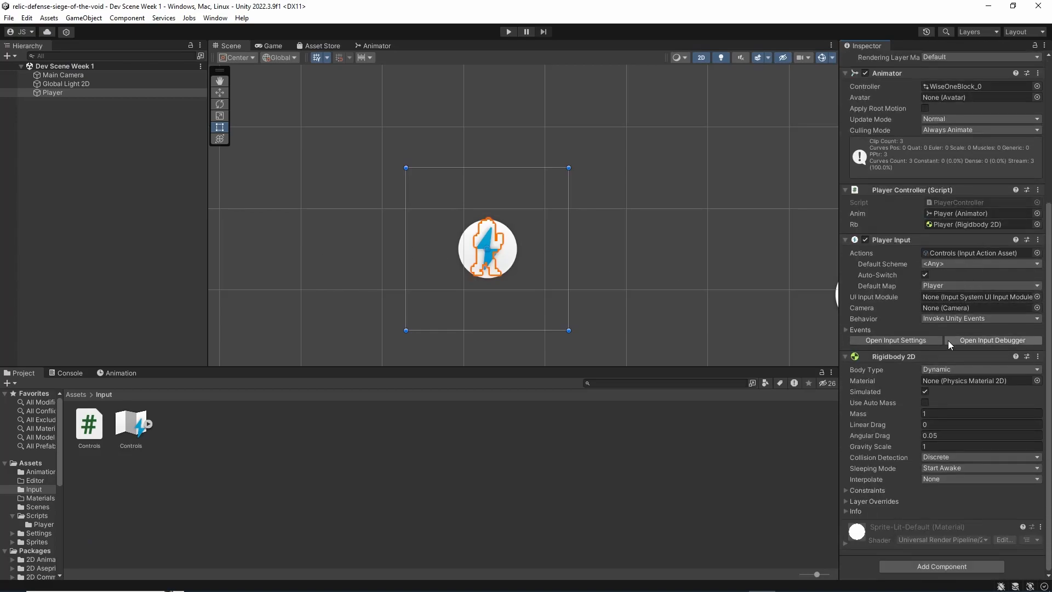
{"action": "left_click", "coordinate": [507, 31]}
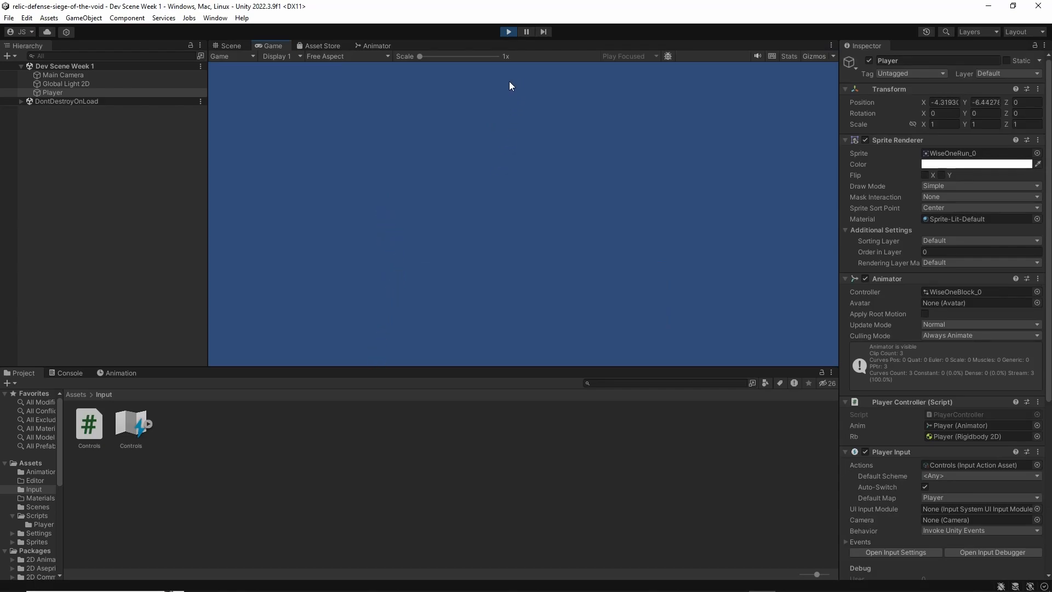
{"action": "left_click", "coordinate": [510, 31]}
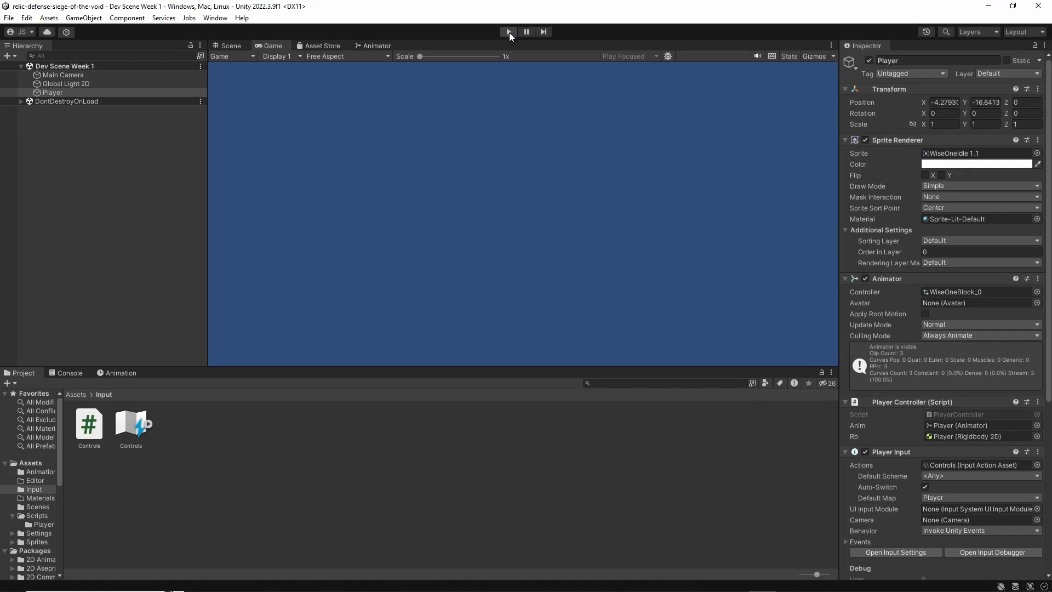
Set the Gravity Scale of the Player's Rigidbody 2D to 0 and save the scene
{"action": "scroll", "coordinate": [885, 329], "scroll_direction": "down", "scroll_amount": 5}
{"action": "left_click", "coordinate": [941, 446]}
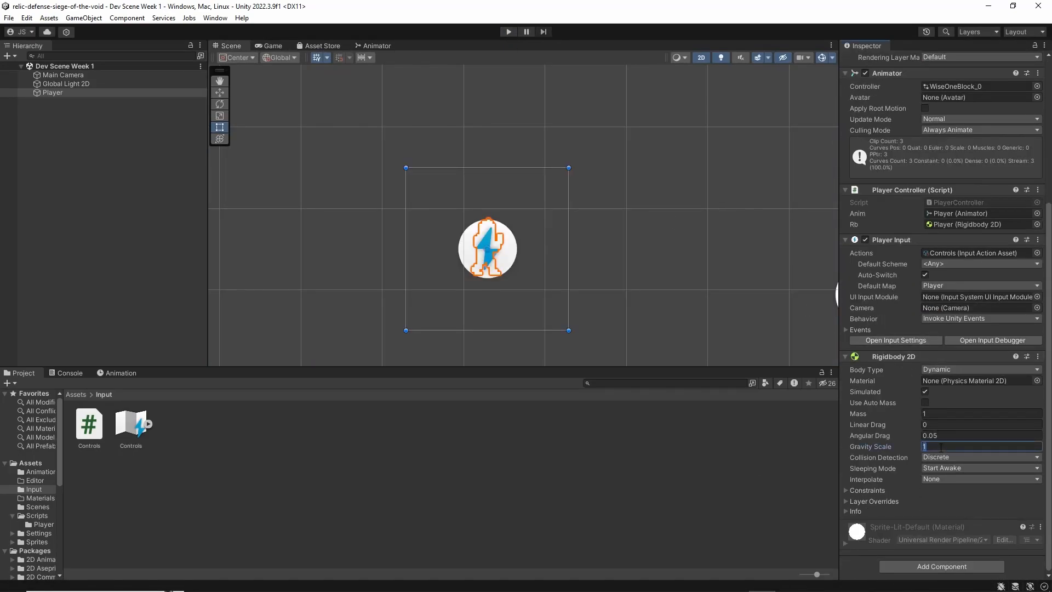
{"action": "type", "text": "9"}
{"action": "key", "text": "BackSpace"}
{"action": "type", "text": "0"}
{"action": "key", "text": "ctrl+s"}
Run the game, test moving the character right, left, up and down, and stop the game
{"action": "left_click", "coordinate": [508, 32]}
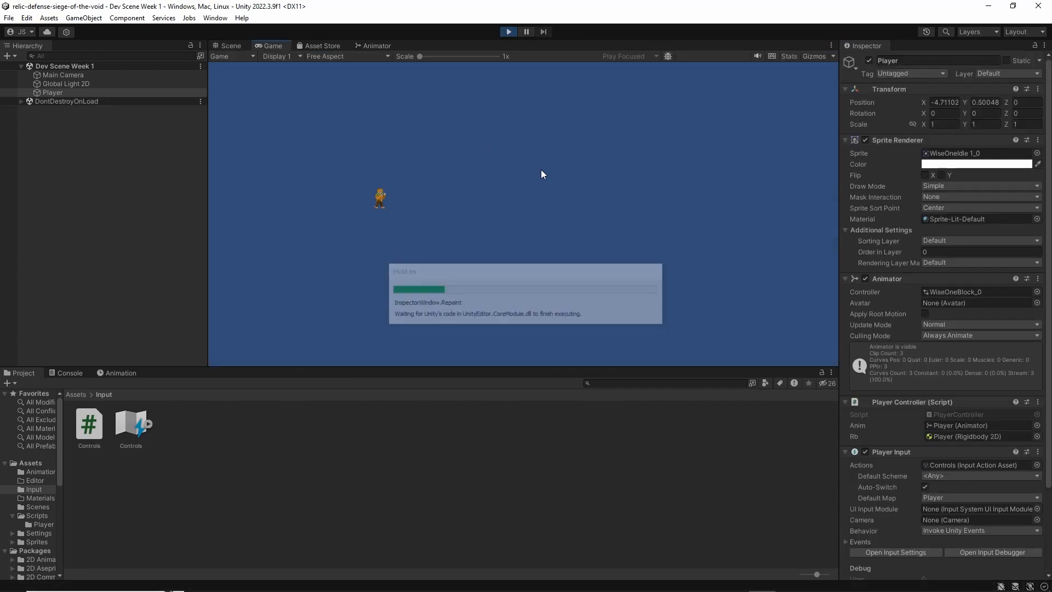
{"action": "key", "text": "d"}
{"action": "key", "text": "a"}
{"action": "key", "text": "w"}
{"action": "key", "text": "s"}
{"action": "key", "text": "d"}
{"action": "key", "text": "w"}
{"action": "key", "text": "s"}
{"action": "key", "text": "a"}
{"action": "key", "text": "d"}
{"action": "left_click", "coordinate": [509, 32]}
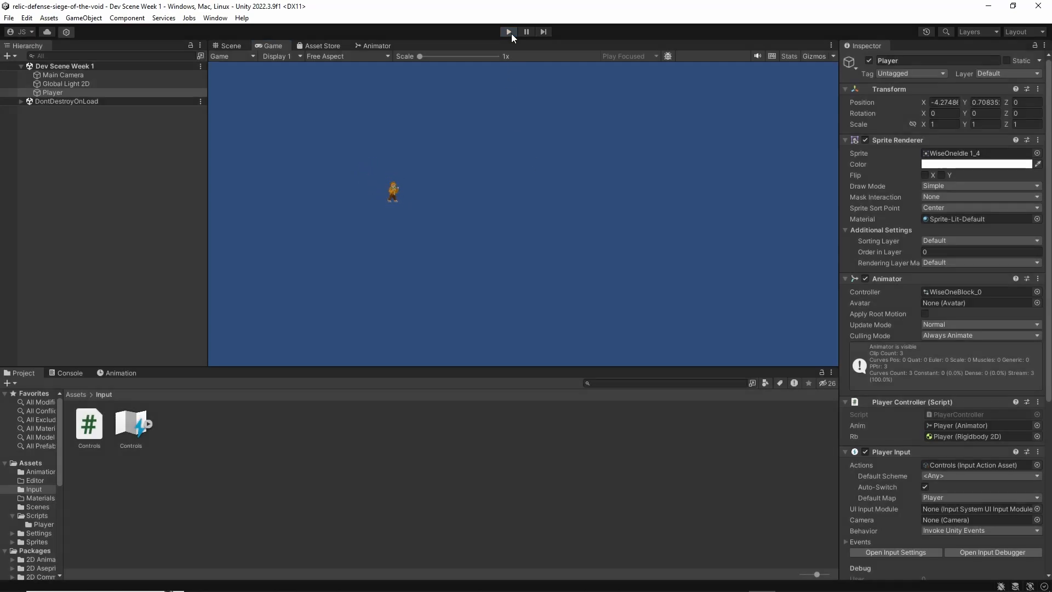
Open the PlayerController script in Visual Studio, declare [SerializeField] float speed = 5; below the rb field and save
{"action": "double_click", "coordinate": [964, 409]}
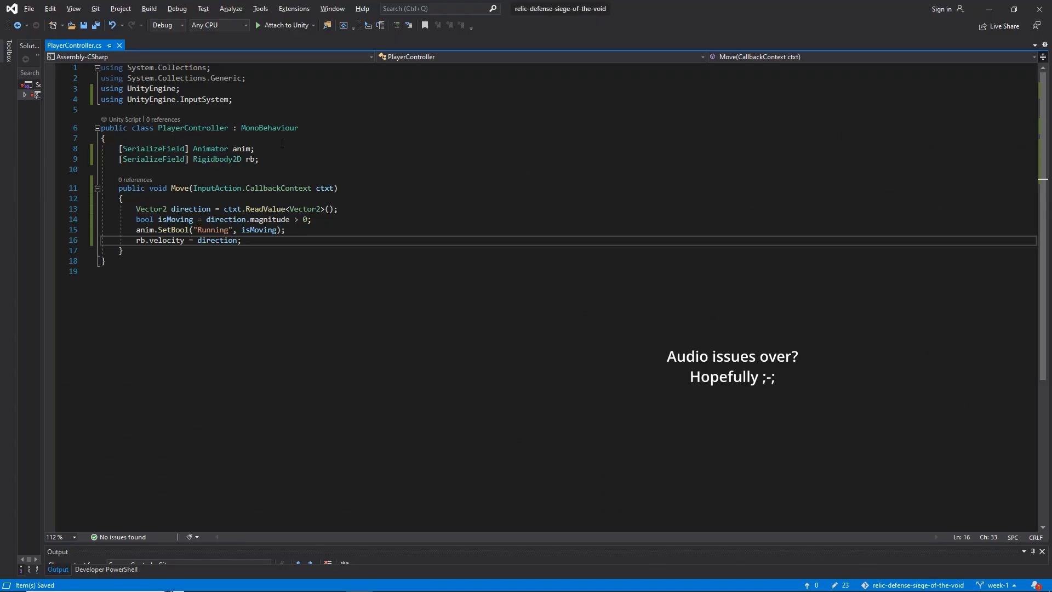
{"action": "left_click", "coordinate": [283, 160]}
{"action": "key", "text": "Return"}
{"action": "type", "text": "[SerializeField]"}
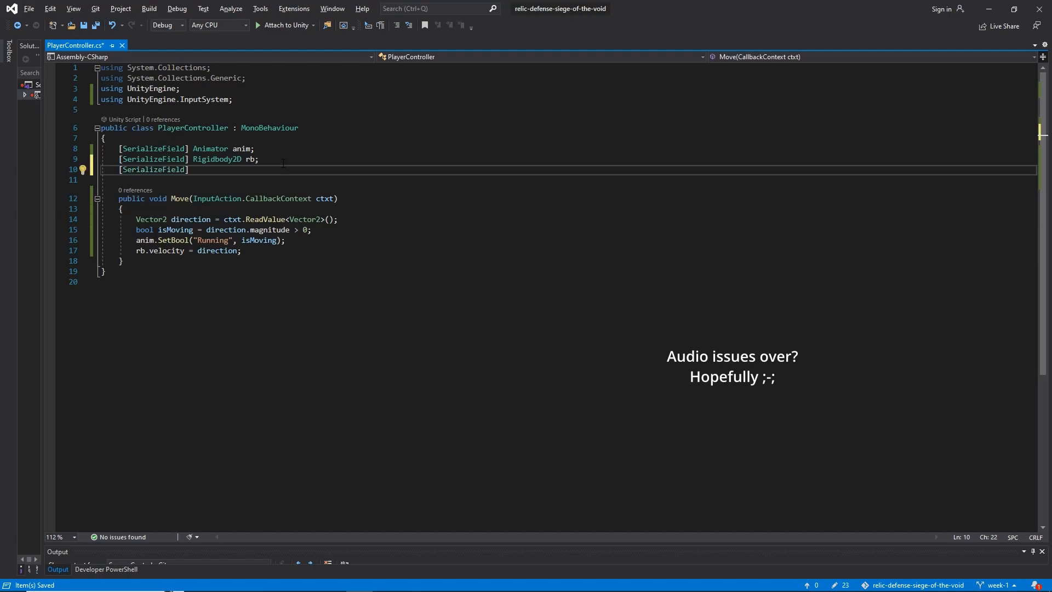
{"action": "type", "text": " float spee"}
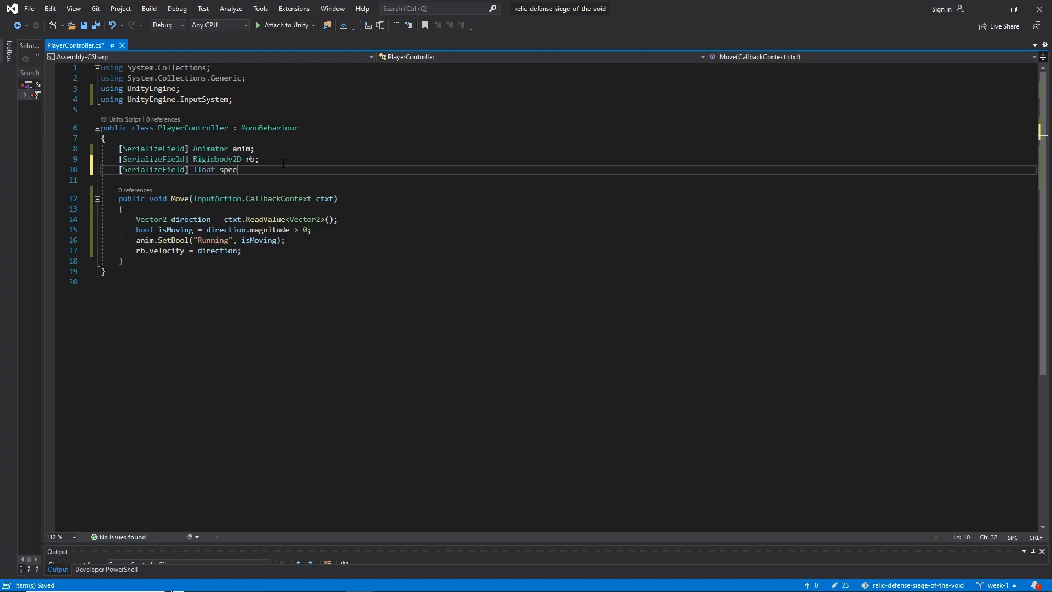
{"action": "type", "text": "d; = 5;"}
{"action": "key", "text": "ctrl+s"}
Multiply direction by speed in the rb.velocity assignment of the Move method and save the script
{"action": "left_click", "coordinate": [261, 253]}
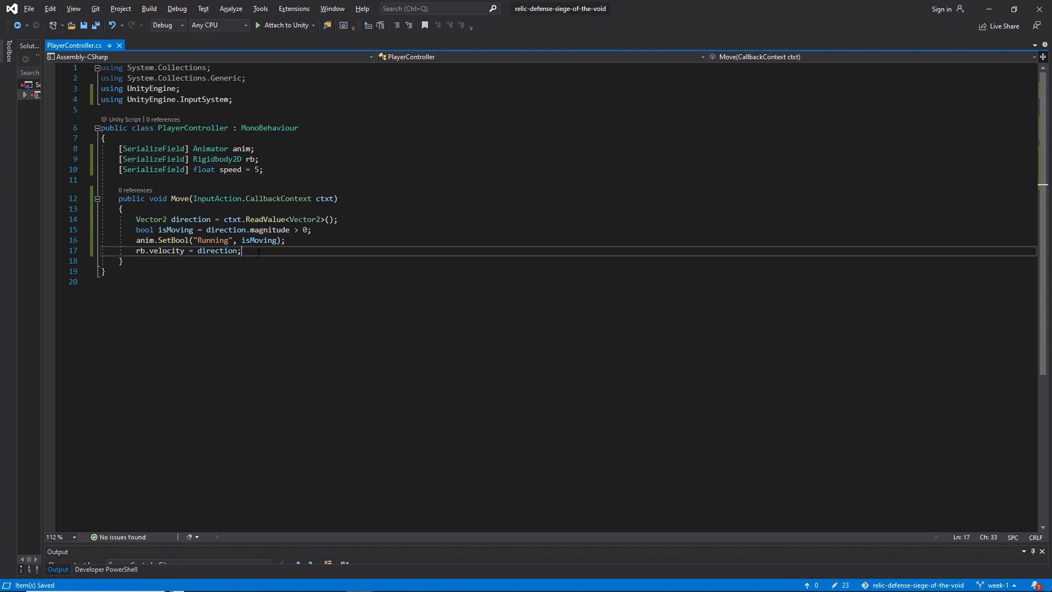
{"action": "key", "text": "Left"}
{"action": "type", "text": "* speed"}
{"action": "key", "text": "End"}
{"action": "key", "text": "ctrl+s"}
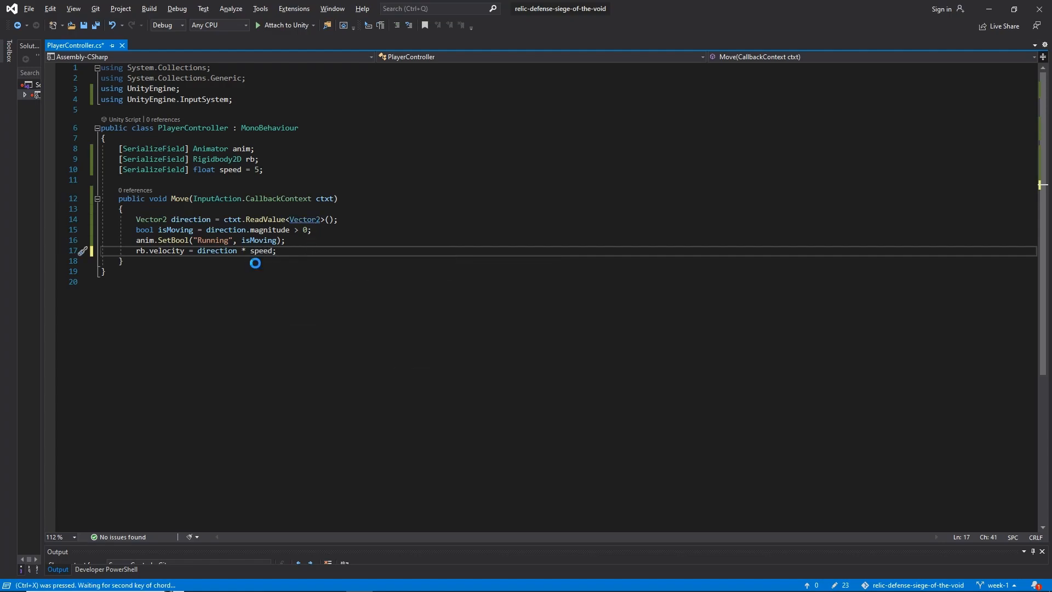
{"action": "left_click", "coordinate": [219, 250]}
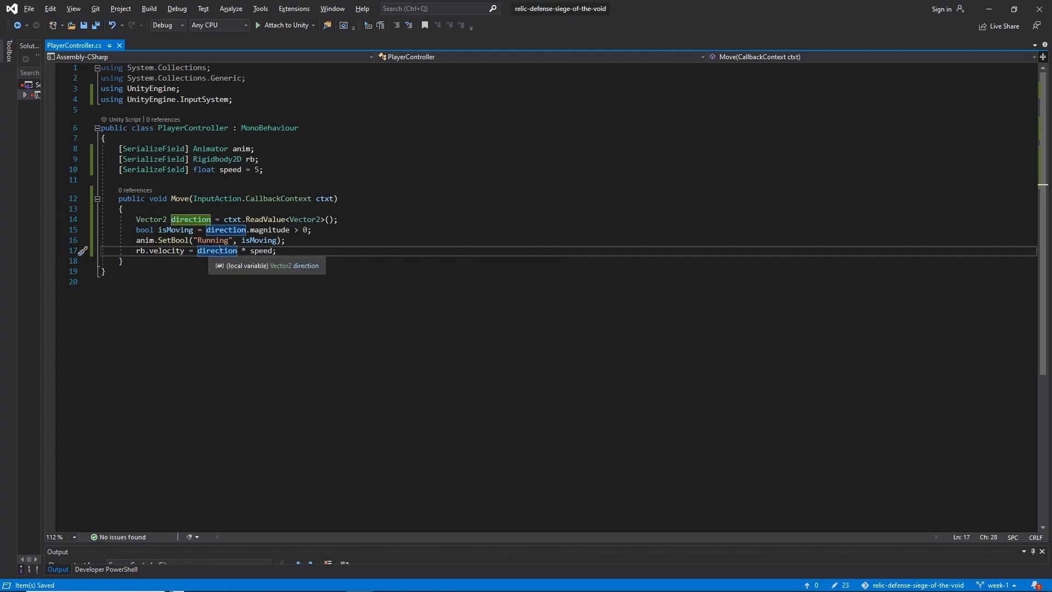
{"action": "left_click", "coordinate": [261, 253]}
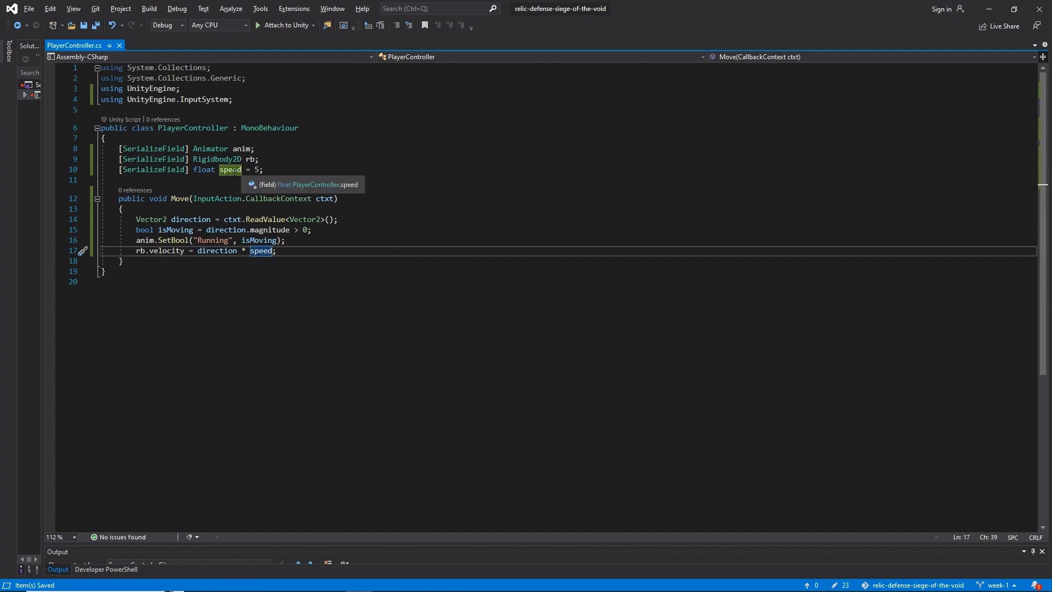
{"action": "left_click_drag", "start_coordinate": [198, 250], "coordinate": [264, 251]}
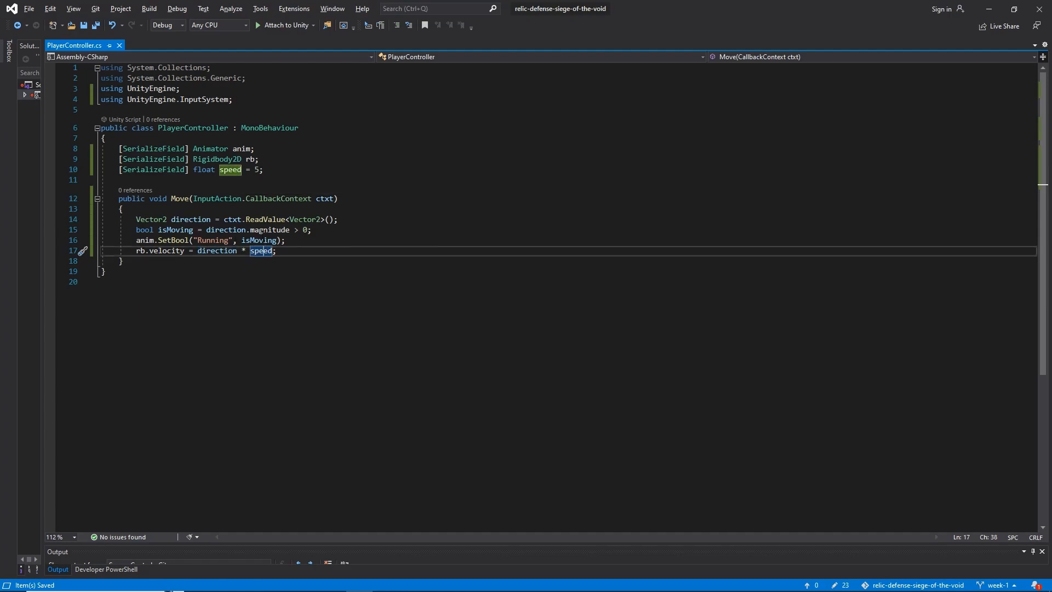
{"action": "key", "text": "alt+Tab"}
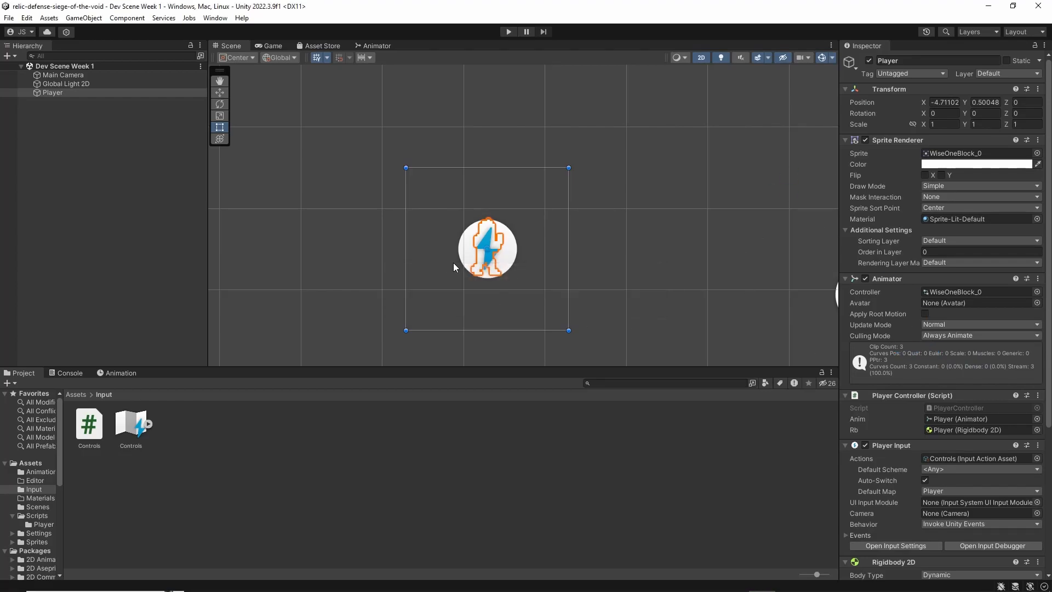
{"action": "key", "text": "alt+Tab"}
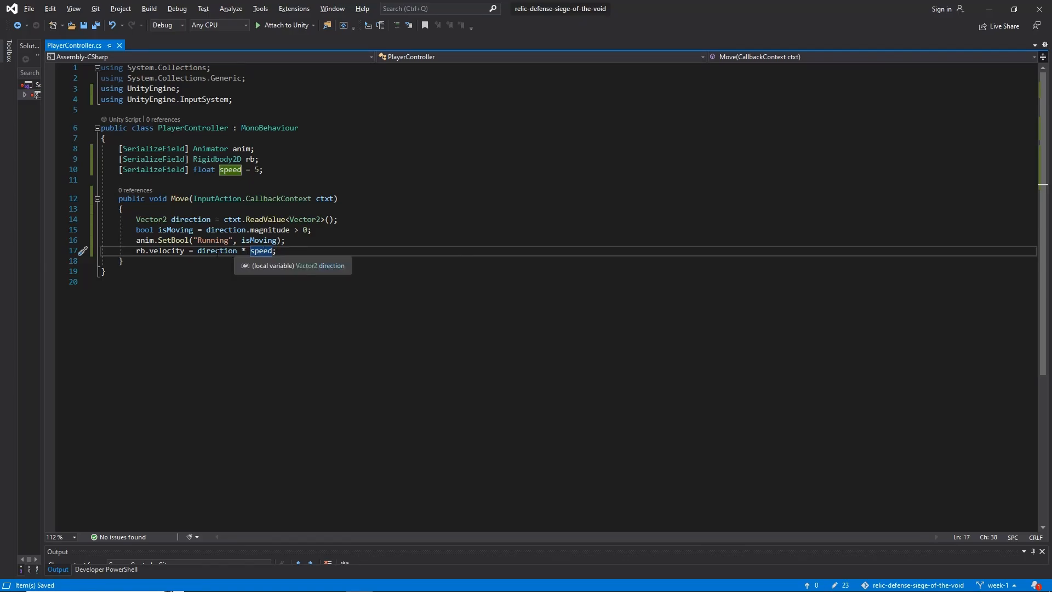
Switch to Unity, run the game and test moving the character in all four directions with the new speed variable
{"action": "key", "text": "alt+Tab"}
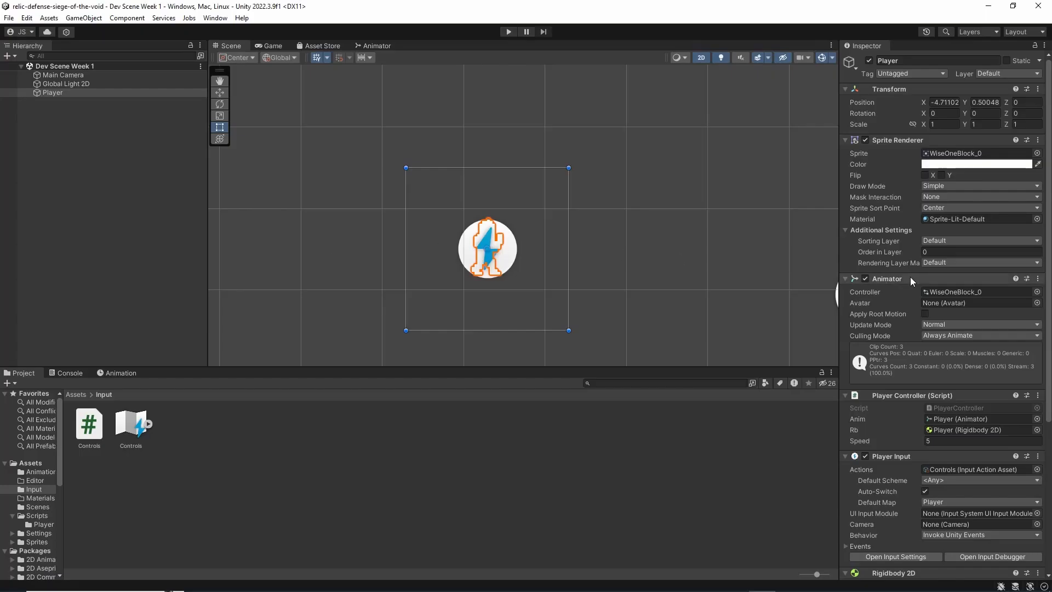
{"action": "scroll", "coordinate": [906, 276], "scroll_direction": "down", "scroll_amount": 5}
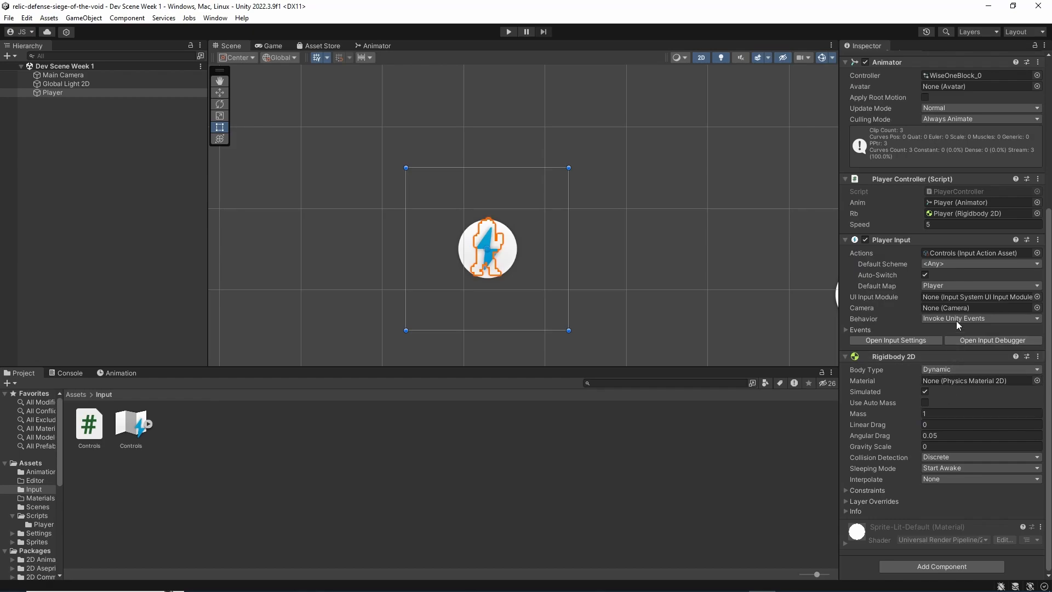
{"action": "left_click", "coordinate": [508, 32]}
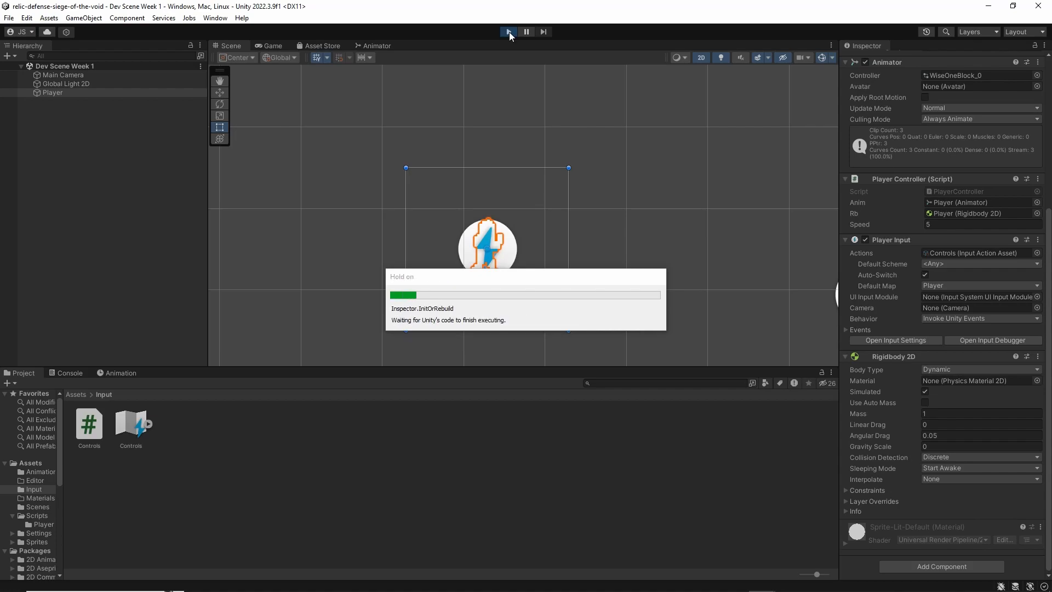
{"action": "key", "text": "w"}
{"action": "key", "text": "a"}
{"action": "key", "text": "s"}
{"action": "key", "text": "d"}
{"action": "key", "text": "s"}
{"action": "key", "text": "a"}
{"action": "key", "text": "w"}
{"action": "key", "text": "d"}
{"action": "scroll", "coordinate": [936, 341], "scroll_direction": "down", "scroll_amount": 3}
{"action": "key", "text": "s"}
{"action": "key", "text": "a"}
{"action": "key", "text": "w"}
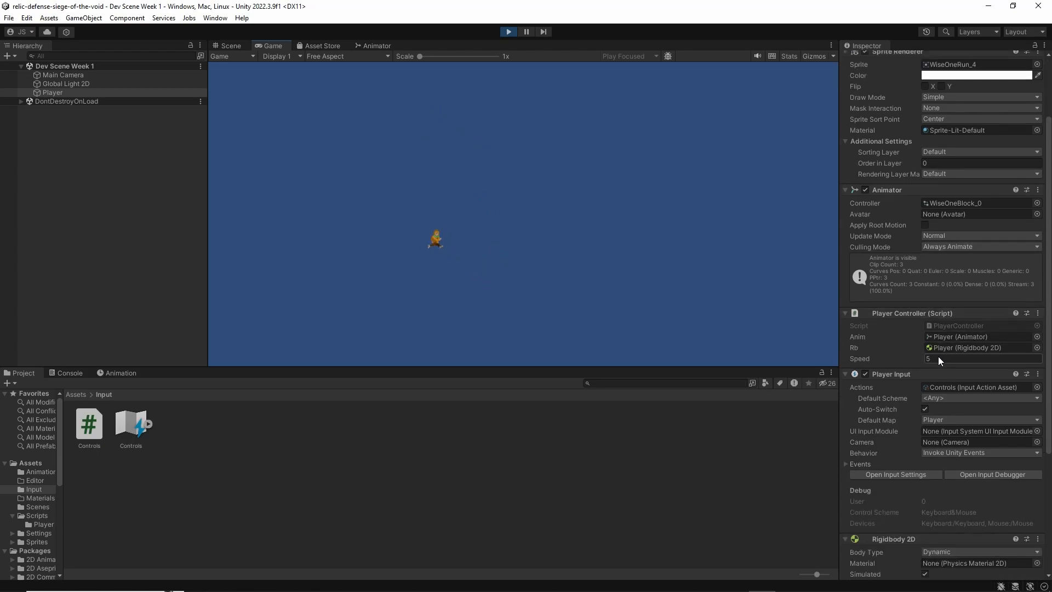
While the game runs, set the Player Controller's Speed to 10, then scrub it lower and test moving sideways
{"action": "double_click", "coordinate": [938, 356]}
{"action": "type", "text": "10"}
{"action": "left_click_drag", "start_coordinate": [856, 361], "coordinate": [735, 362]}
{"action": "left_click", "coordinate": [603, 291]}
{"action": "key", "text": "d"}
{"action": "key", "text": "a"}
{"action": "left_click", "coordinate": [622, 298]}
{"action": "key", "text": "a"}
{"action": "key", "text": "d"}
Scrub the Player's Speed up to about 14.46 during play, test moving in all directions, and stop the game
{"action": "left_click_drag", "start_coordinate": [854, 356], "coordinate": [915, 370]}
{"action": "left_click", "coordinate": [609, 289]}
{"action": "key", "text": "d"}
{"action": "left_click_drag", "start_coordinate": [858, 358], "coordinate": [908, 357]}
{"action": "left_click", "coordinate": [484, 280]}
{"action": "key", "text": "d"}
{"action": "key", "text": "w"}
{"action": "key", "text": "a"}
{"action": "key", "text": "d"}
{"action": "key", "text": "w"}
{"action": "key", "text": "s"}
{"action": "key", "text": "a"}
{"action": "key", "text": "s"}
{"action": "key", "text": "d"}
{"action": "key", "text": "w"}
{"action": "key", "text": "a"}
{"action": "key", "text": "a"}
{"action": "left_click", "coordinate": [961, 359]}
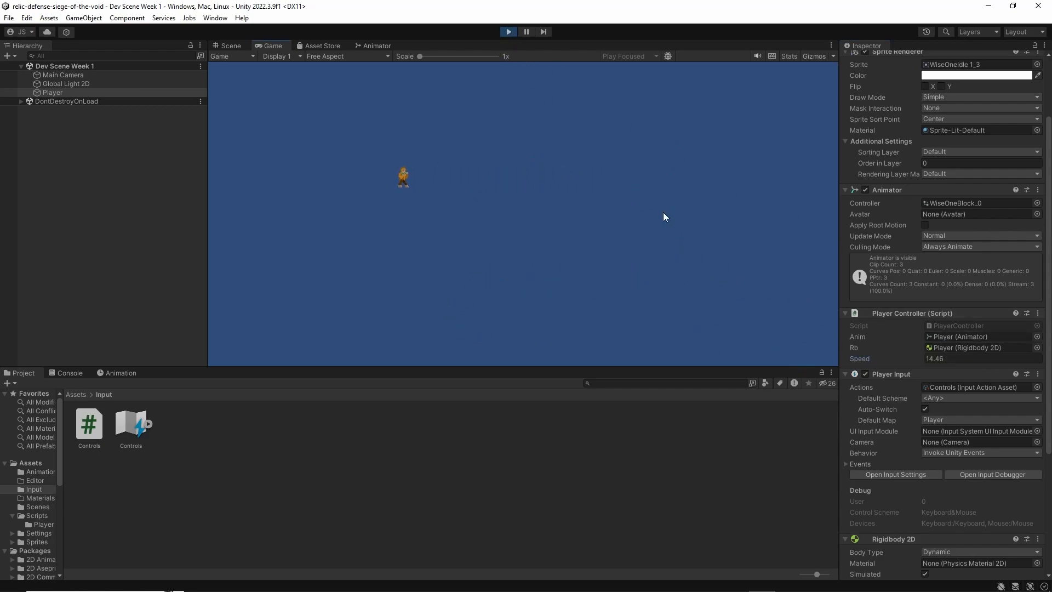
{"action": "left_click", "coordinate": [509, 32]}
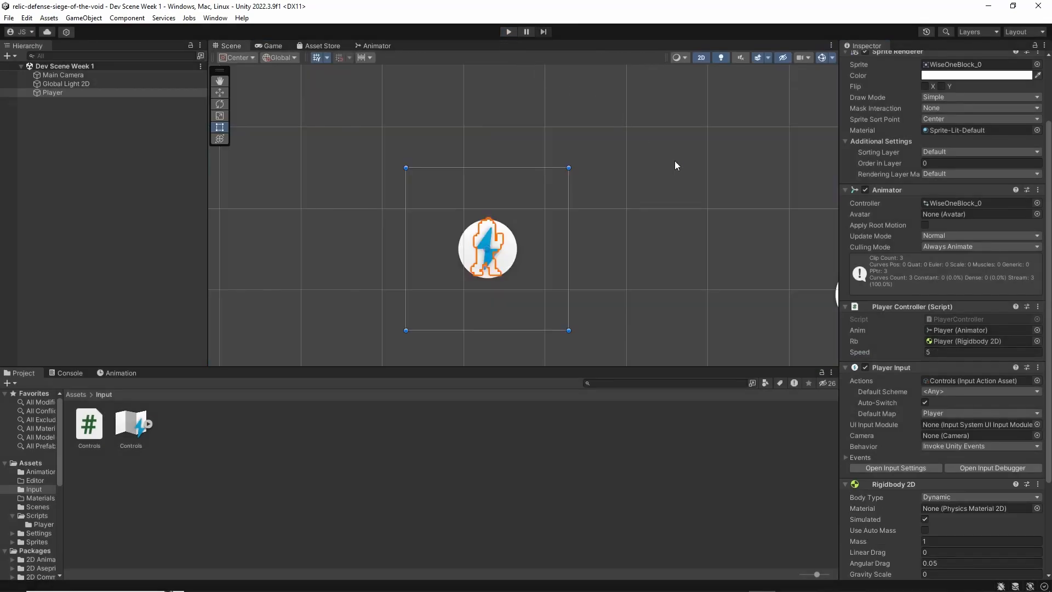
{"action": "scroll", "coordinate": [967, 349], "scroll_direction": "up", "scroll_amount": 2}
{"action": "scroll", "coordinate": [899, 205], "scroll_direction": "down", "scroll_amount": 6}
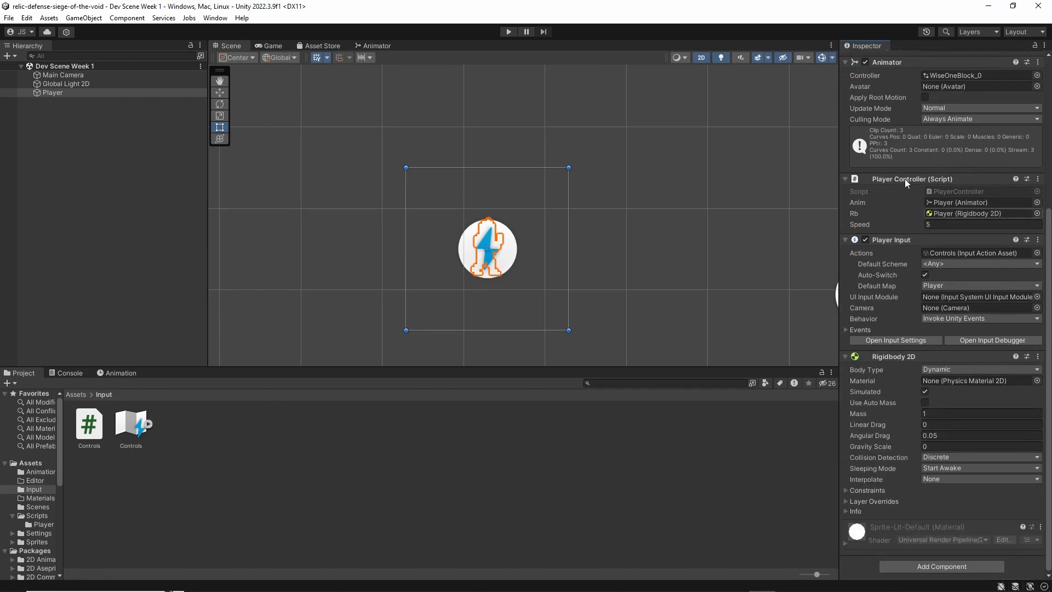
{"action": "middle_click_drag", "start_coordinate": [506, 214], "coordinate": [500, 196]}
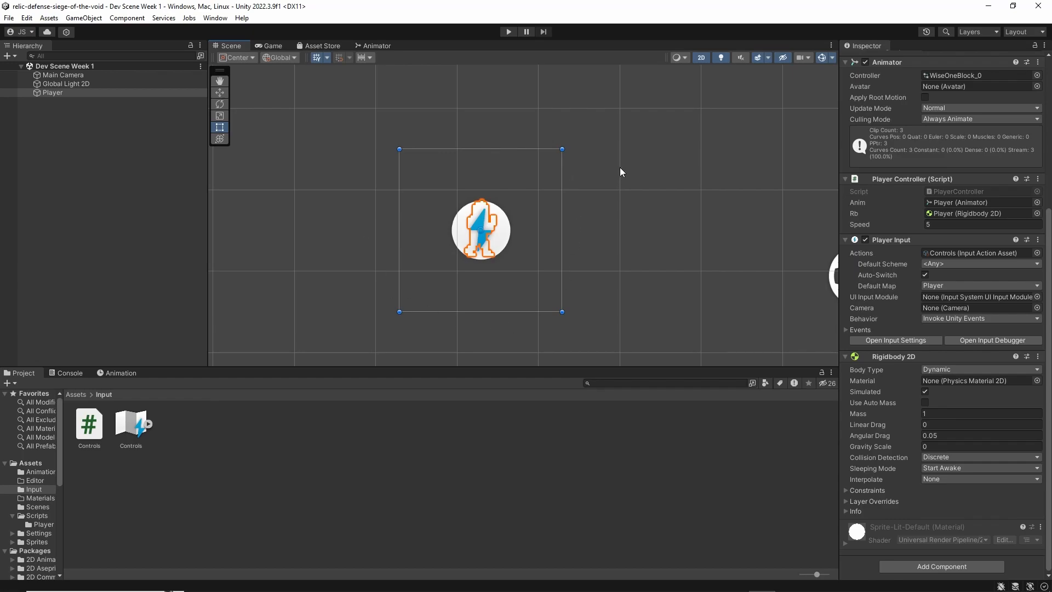
{"action": "left_click", "coordinate": [111, 237]}
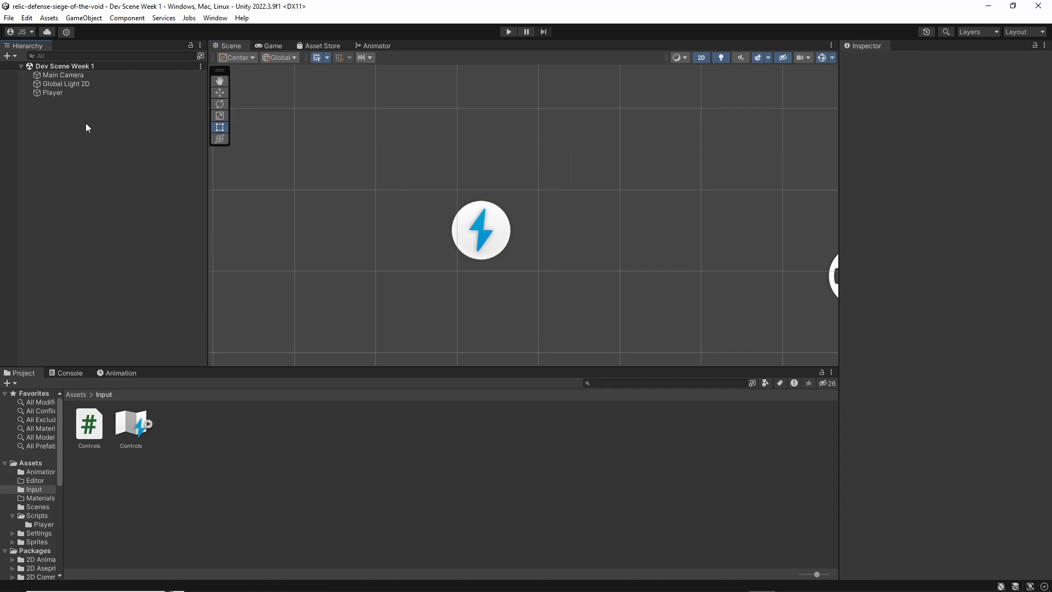
{"action": "left_click", "coordinate": [101, 91]}
{"action": "left_click", "coordinate": [139, 83]}
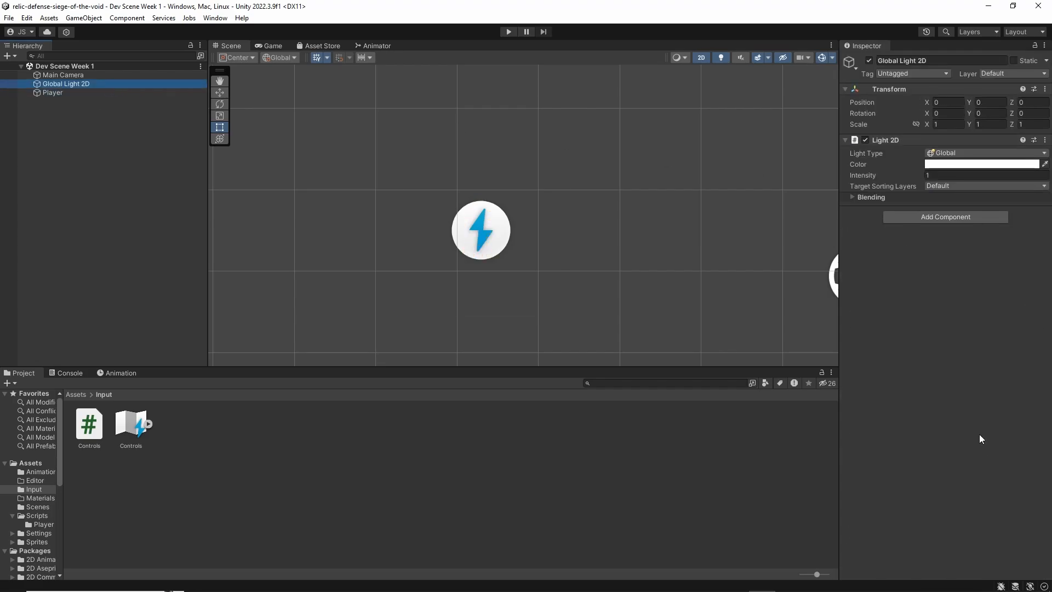
Select the Player and set the Speed of its Player Controller script to 10
{"action": "left_click", "coordinate": [121, 92]}
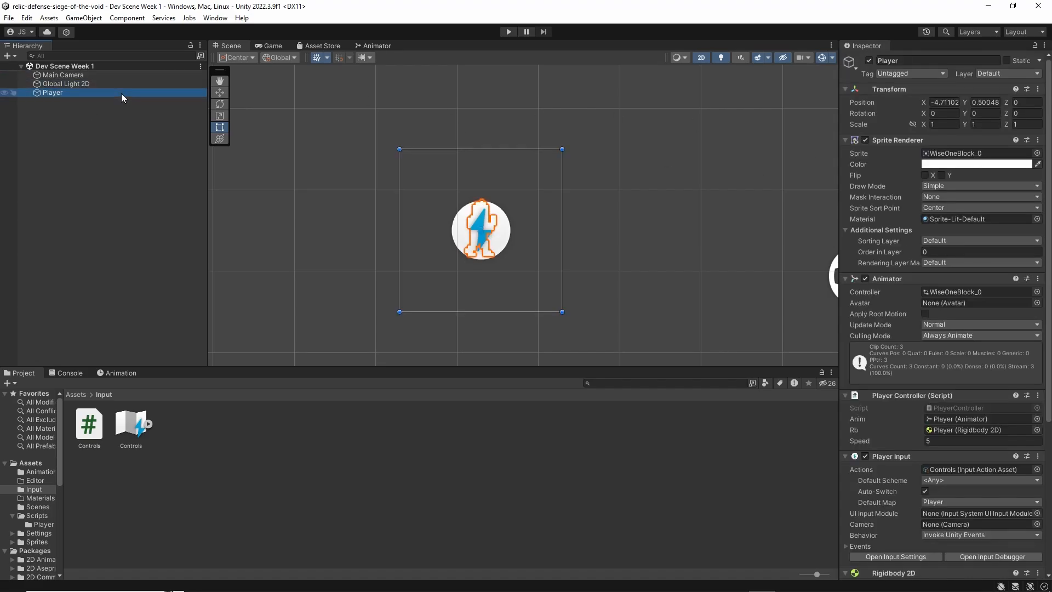
{"action": "scroll", "coordinate": [450, 160], "scroll_direction": "down", "scroll_amount": 1}
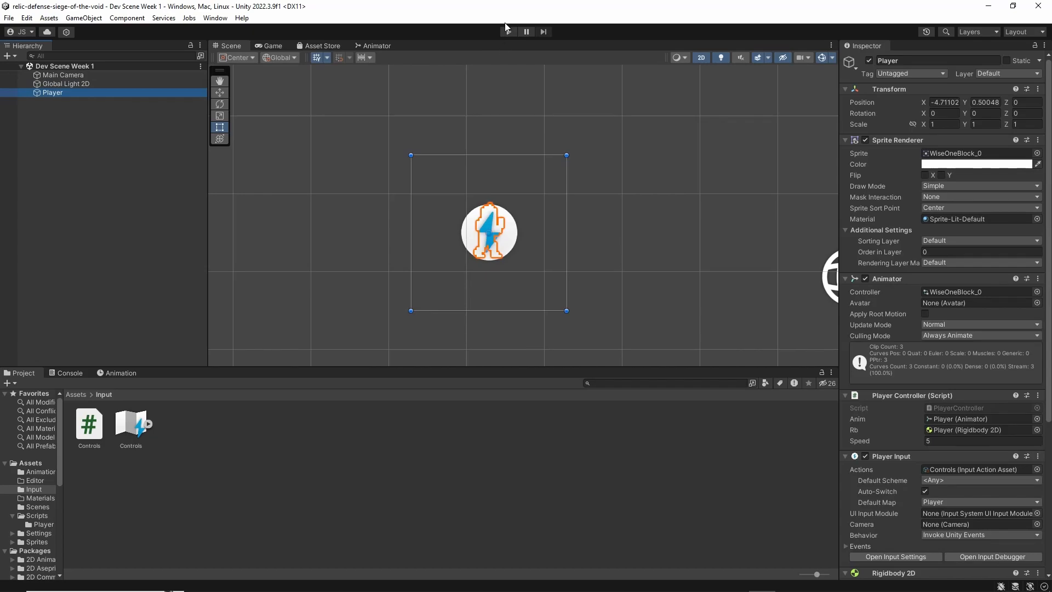
{"action": "scroll", "coordinate": [1007, 295], "scroll_direction": "down", "scroll_amount": 5}
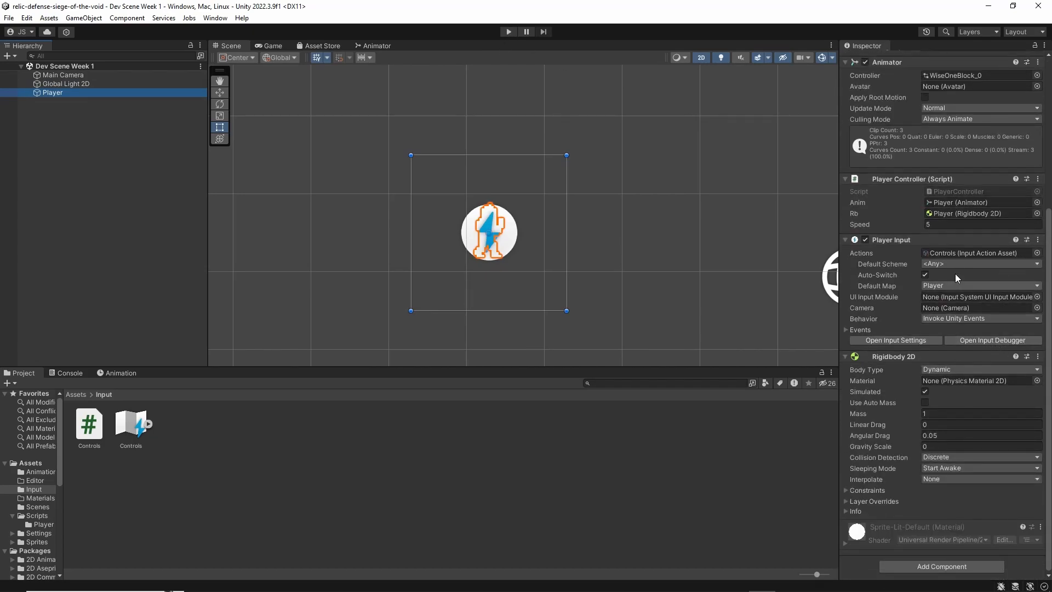
{"action": "left_click", "coordinate": [951, 225]}
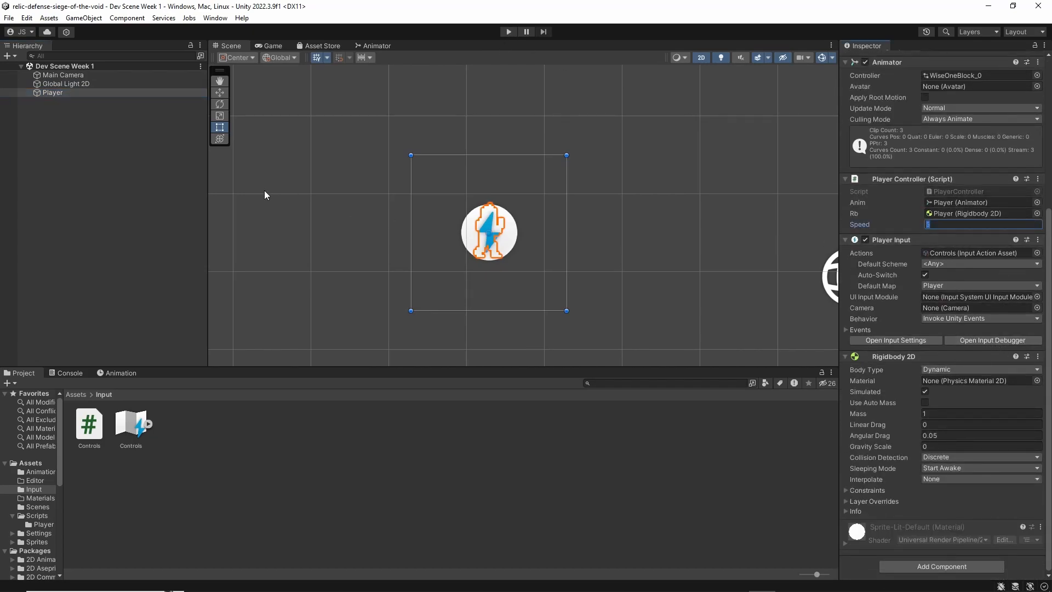
{"action": "type", "text": "1"}
{"action": "middle_click_drag", "start_coordinate": [530, 209], "coordinate": [527, 217]}
{"action": "middle_click_drag", "start_coordinate": [596, 190], "coordinate": [590, 181]}
{"action": "left_click_drag", "start_coordinate": [1050, 223], "coordinate": [1050, 74]}
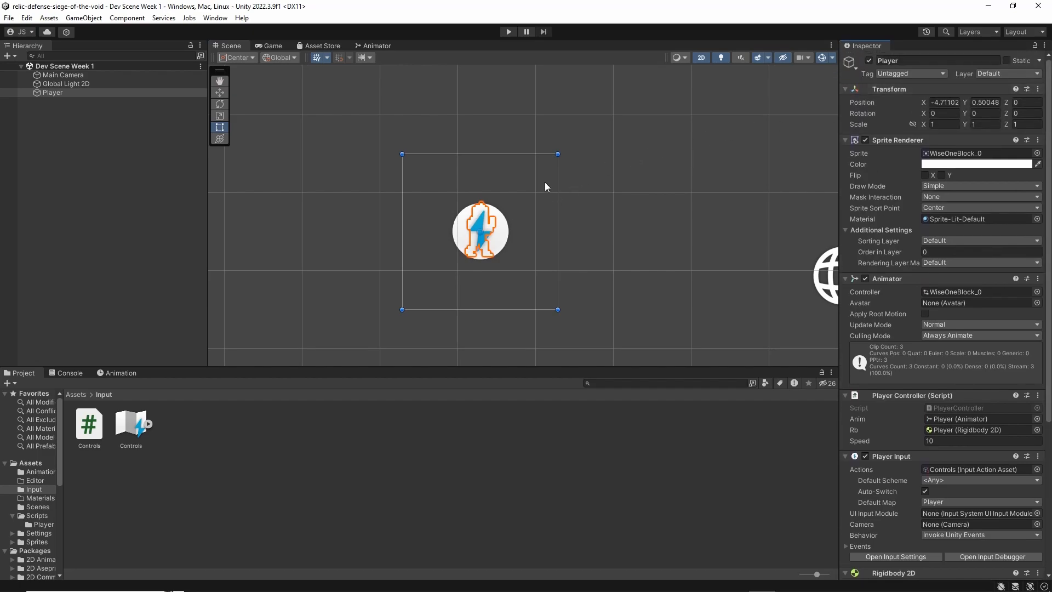
{"action": "middle_click_drag", "start_coordinate": [546, 183], "coordinate": [539, 176]}
{"action": "scroll", "coordinate": [912, 228], "scroll_direction": "down", "scroll_amount": 5}
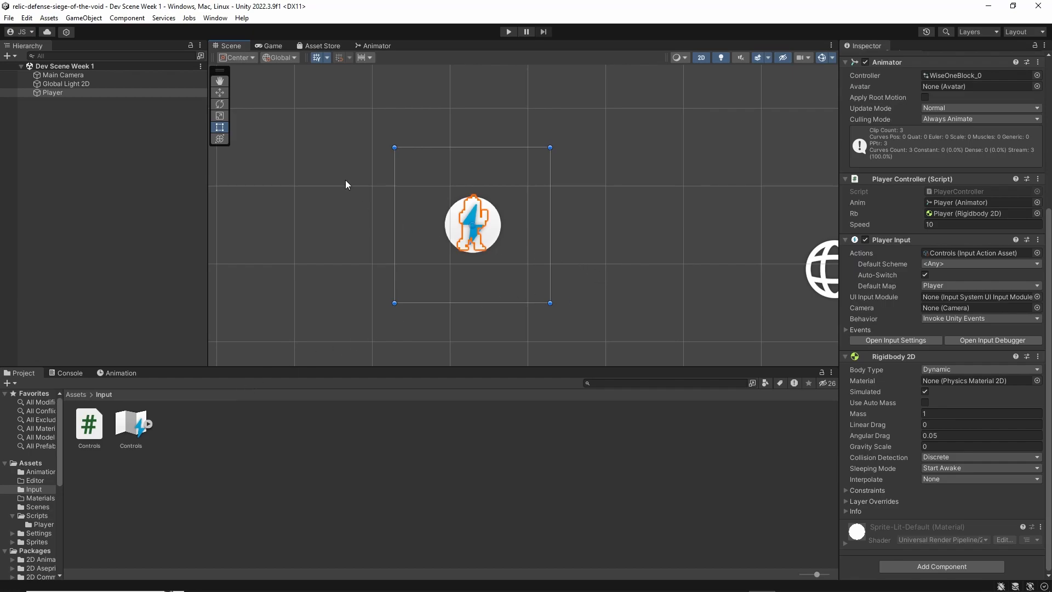
{"action": "middle_click_drag", "start_coordinate": [517, 222], "coordinate": [516, 229]}
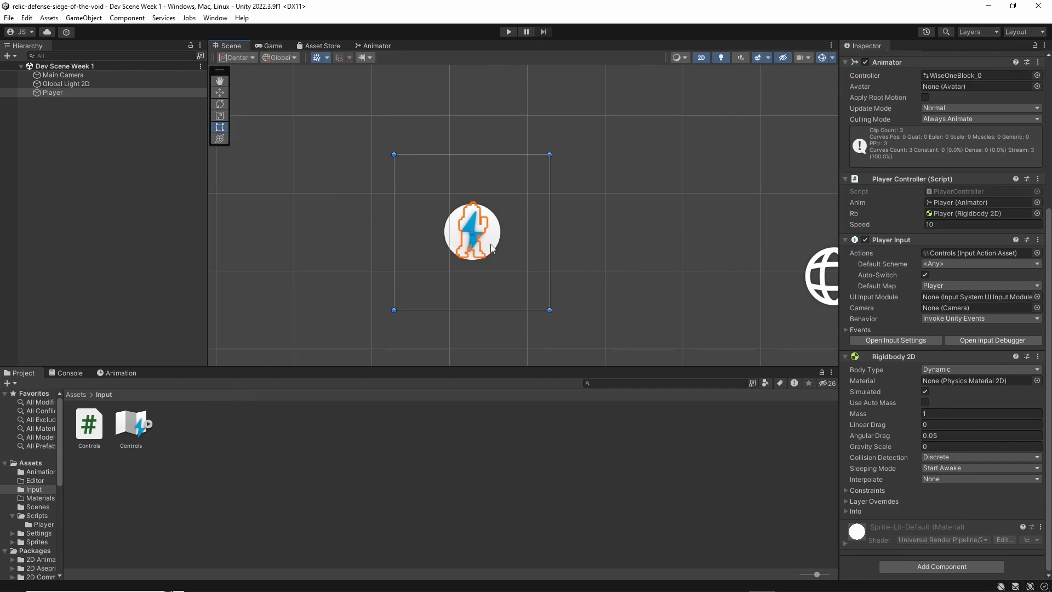
Open the Sprites folder and examine the WiseOneIdle to WiseOneBlocking transition and the Block parameter in the Animator
{"action": "left_click", "coordinate": [76, 394]}
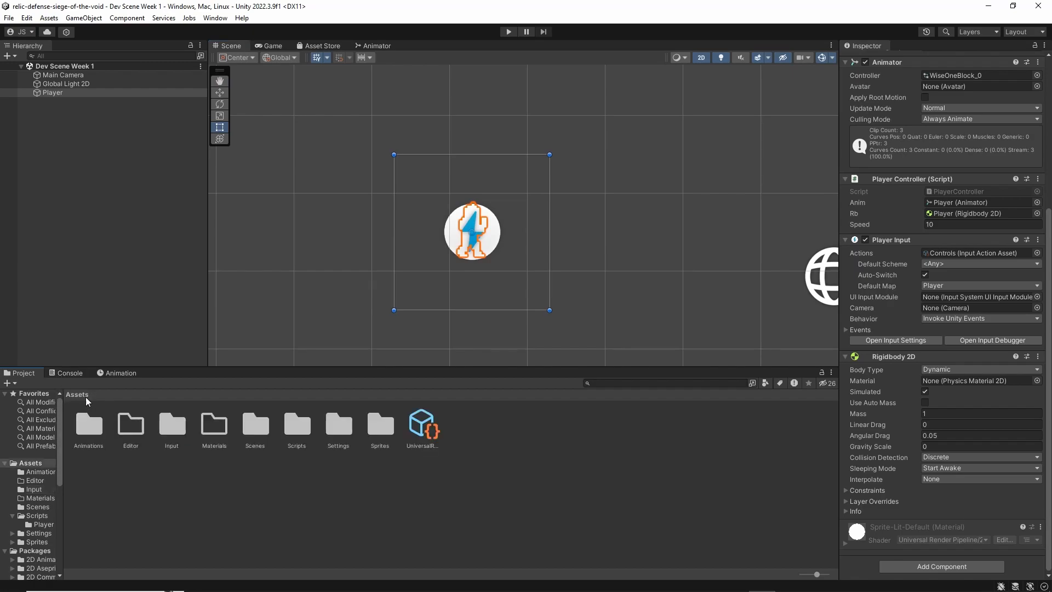
{"action": "double_click", "coordinate": [378, 427]}
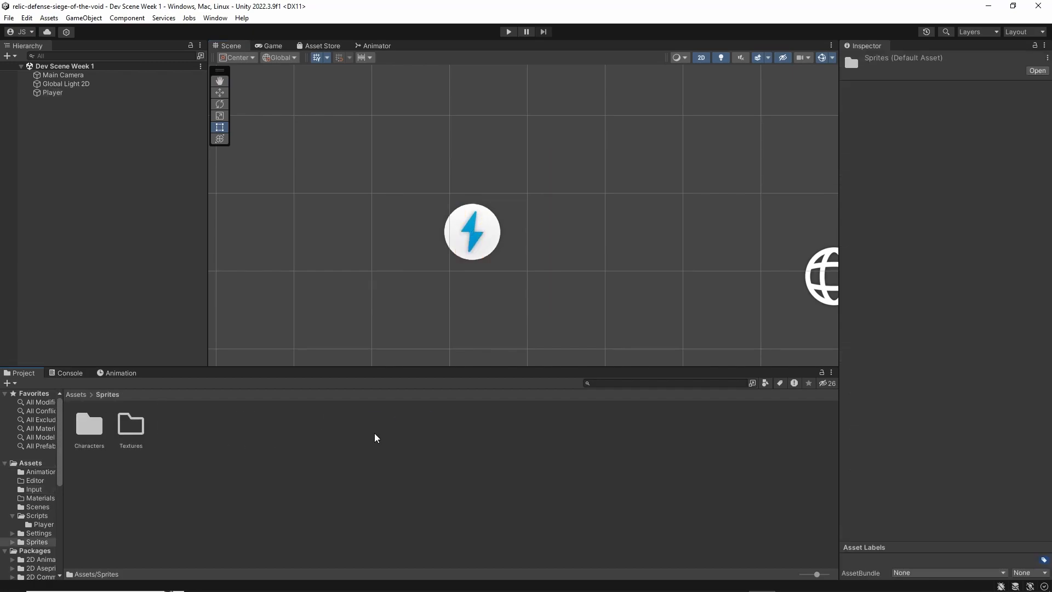
{"action": "left_click", "coordinate": [118, 374]}
{"action": "left_click", "coordinate": [25, 373]}
{"action": "left_click", "coordinate": [388, 48]}
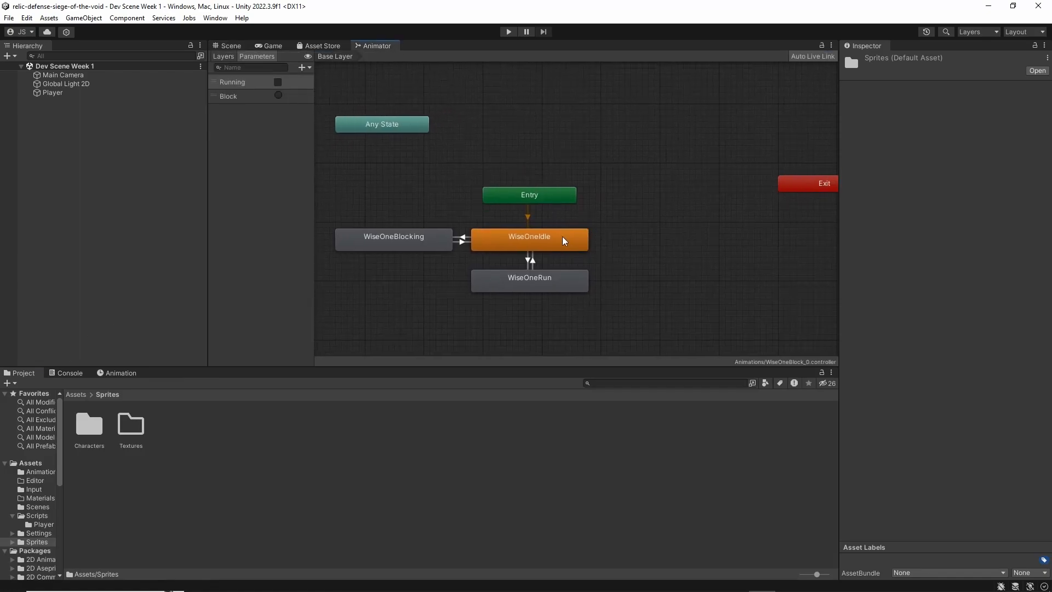
{"action": "left_click", "coordinate": [529, 245]}
{"action": "left_click", "coordinate": [418, 279]}
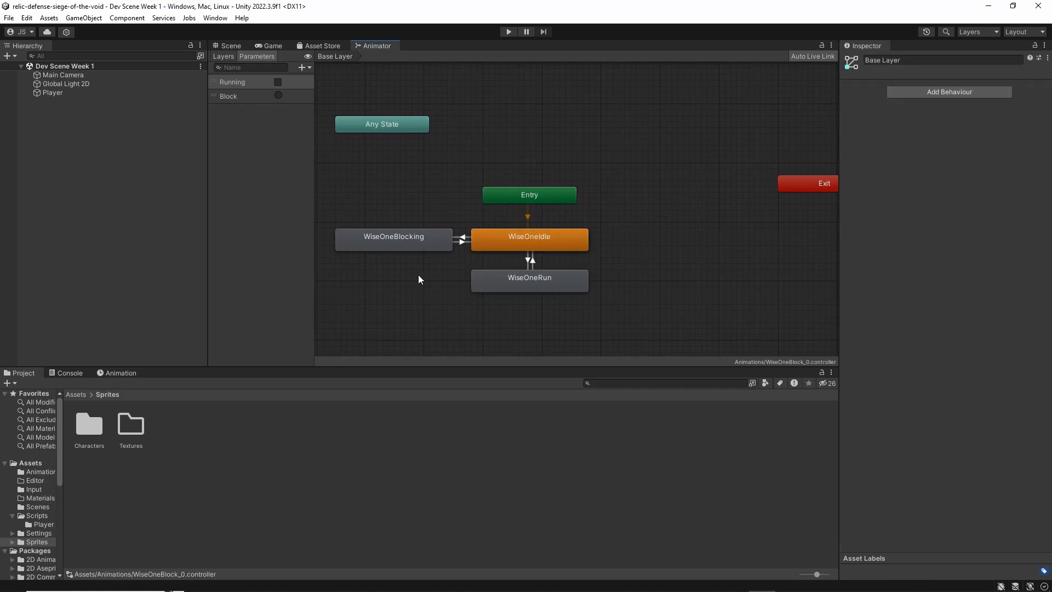
{"action": "left_click", "coordinate": [390, 242]}
{"action": "left_click", "coordinate": [459, 243]}
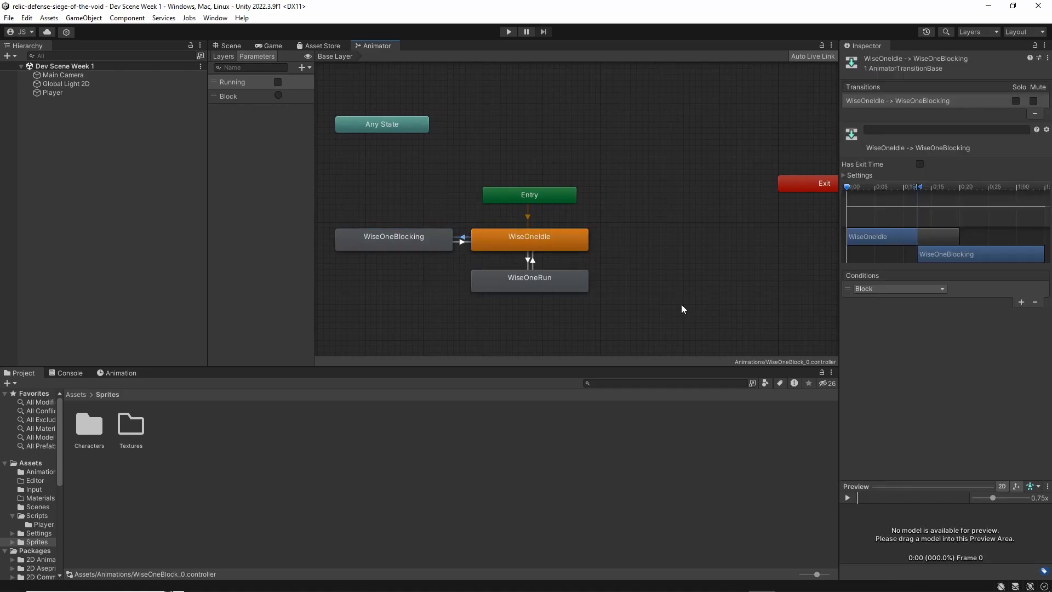
{"action": "left_click", "coordinate": [233, 95]}
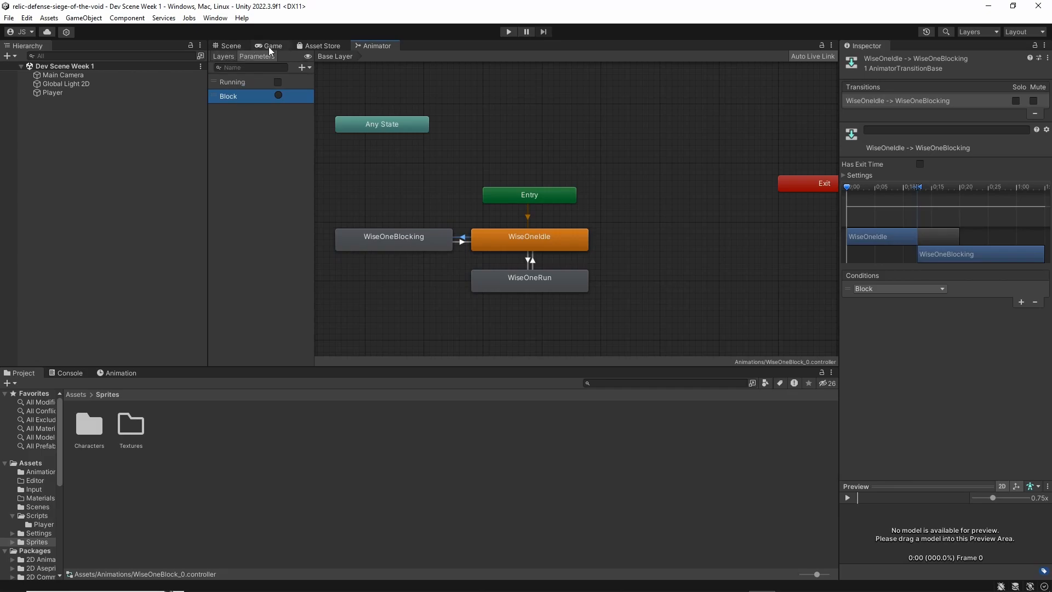
Return to the Scene view and the root Assets folder, select the Player and review its components
{"action": "left_click", "coordinate": [231, 46]}
{"action": "left_click", "coordinate": [80, 395]}
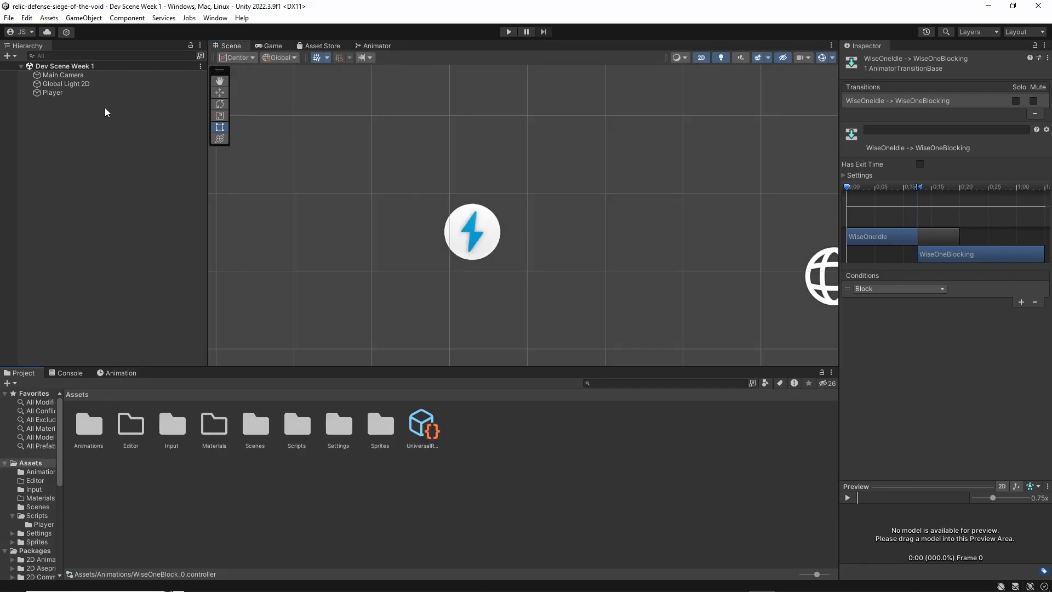
{"action": "left_click", "coordinate": [99, 92]}
{"action": "scroll", "coordinate": [936, 346], "scroll_direction": "down", "scroll_amount": 5}
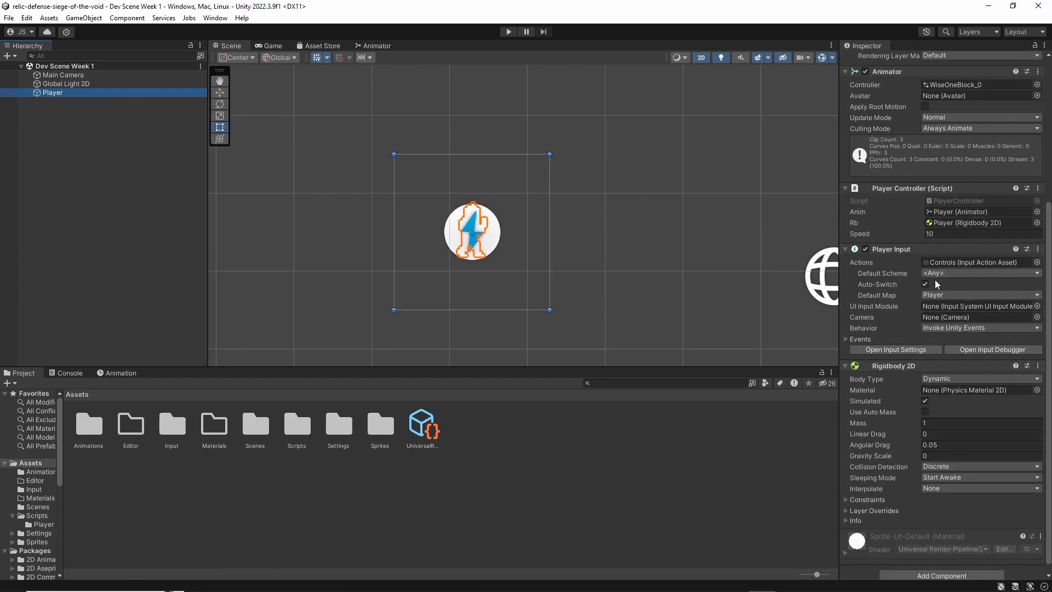
{"action": "mouse_move", "coordinate": [910, 288]}
{"action": "middle_click_drag", "start_coordinate": [521, 248], "coordinate": [489, 218]}
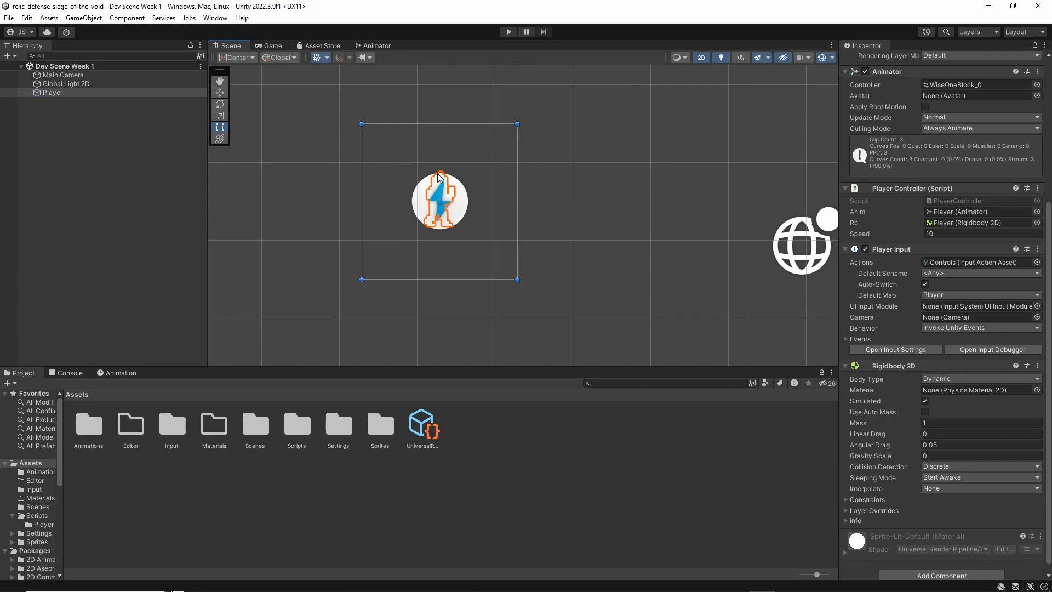